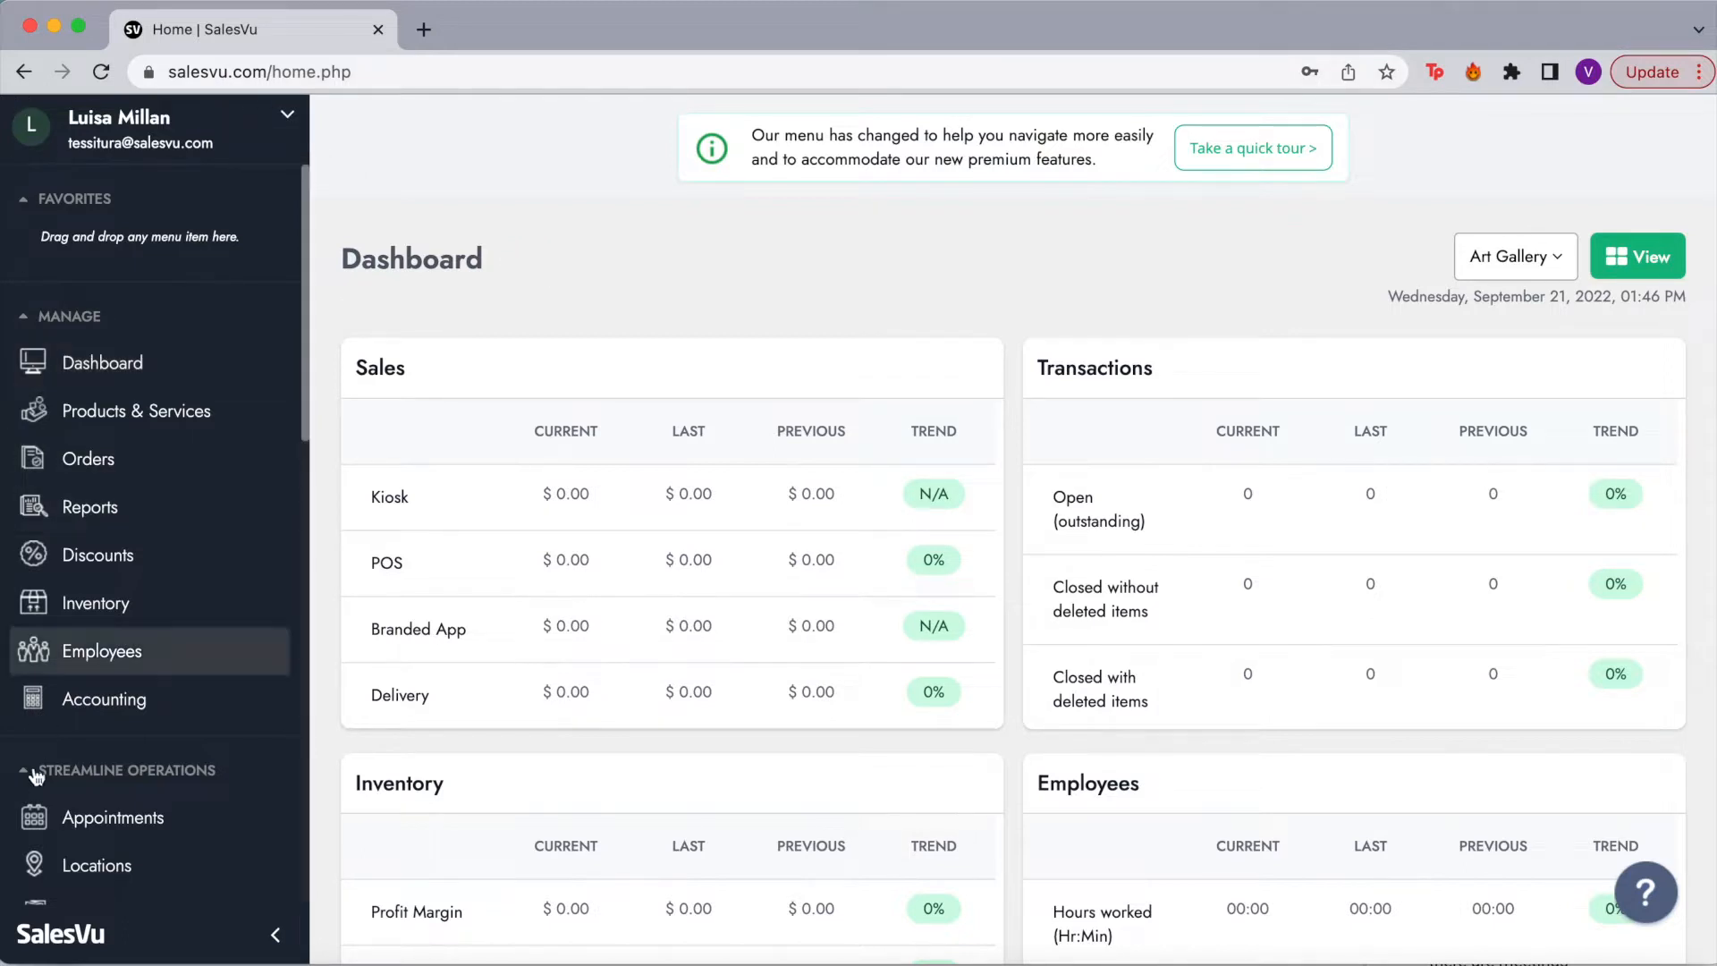
Step: Scroll through the Dashboard figures for the current location
scroll(34, 787, down, 3)
scroll(34, 787, down, 4)
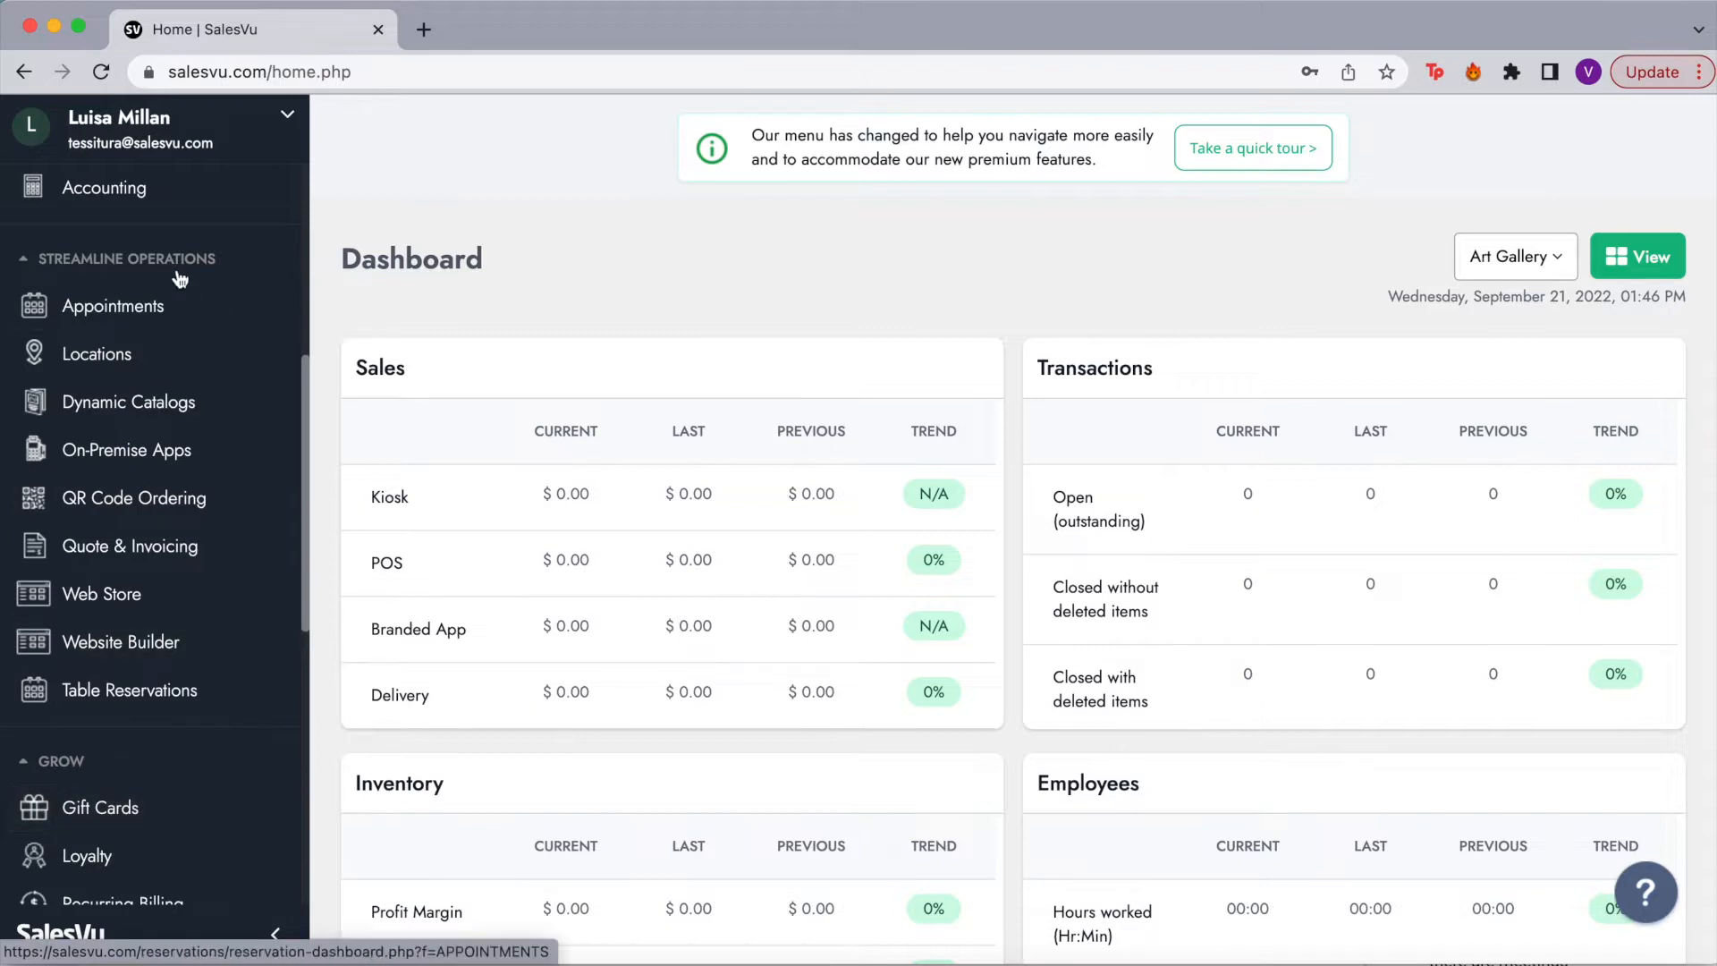
scroll(176, 275, up, 7)
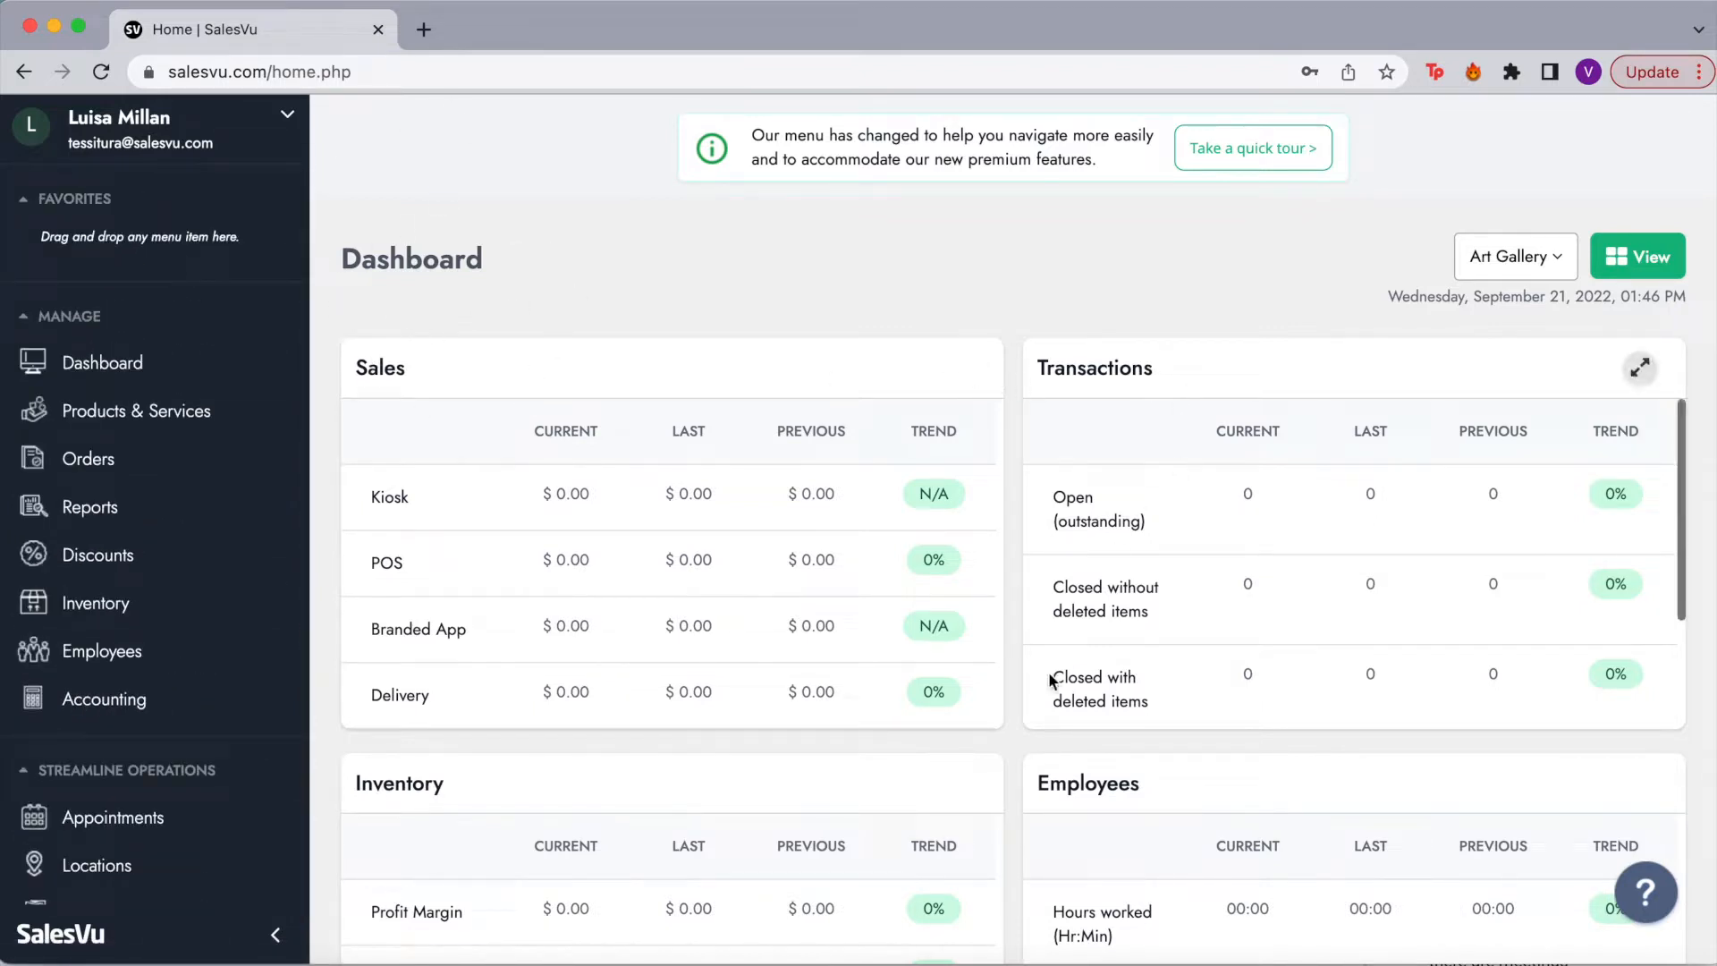
scroll(1060, 670, down, 3)
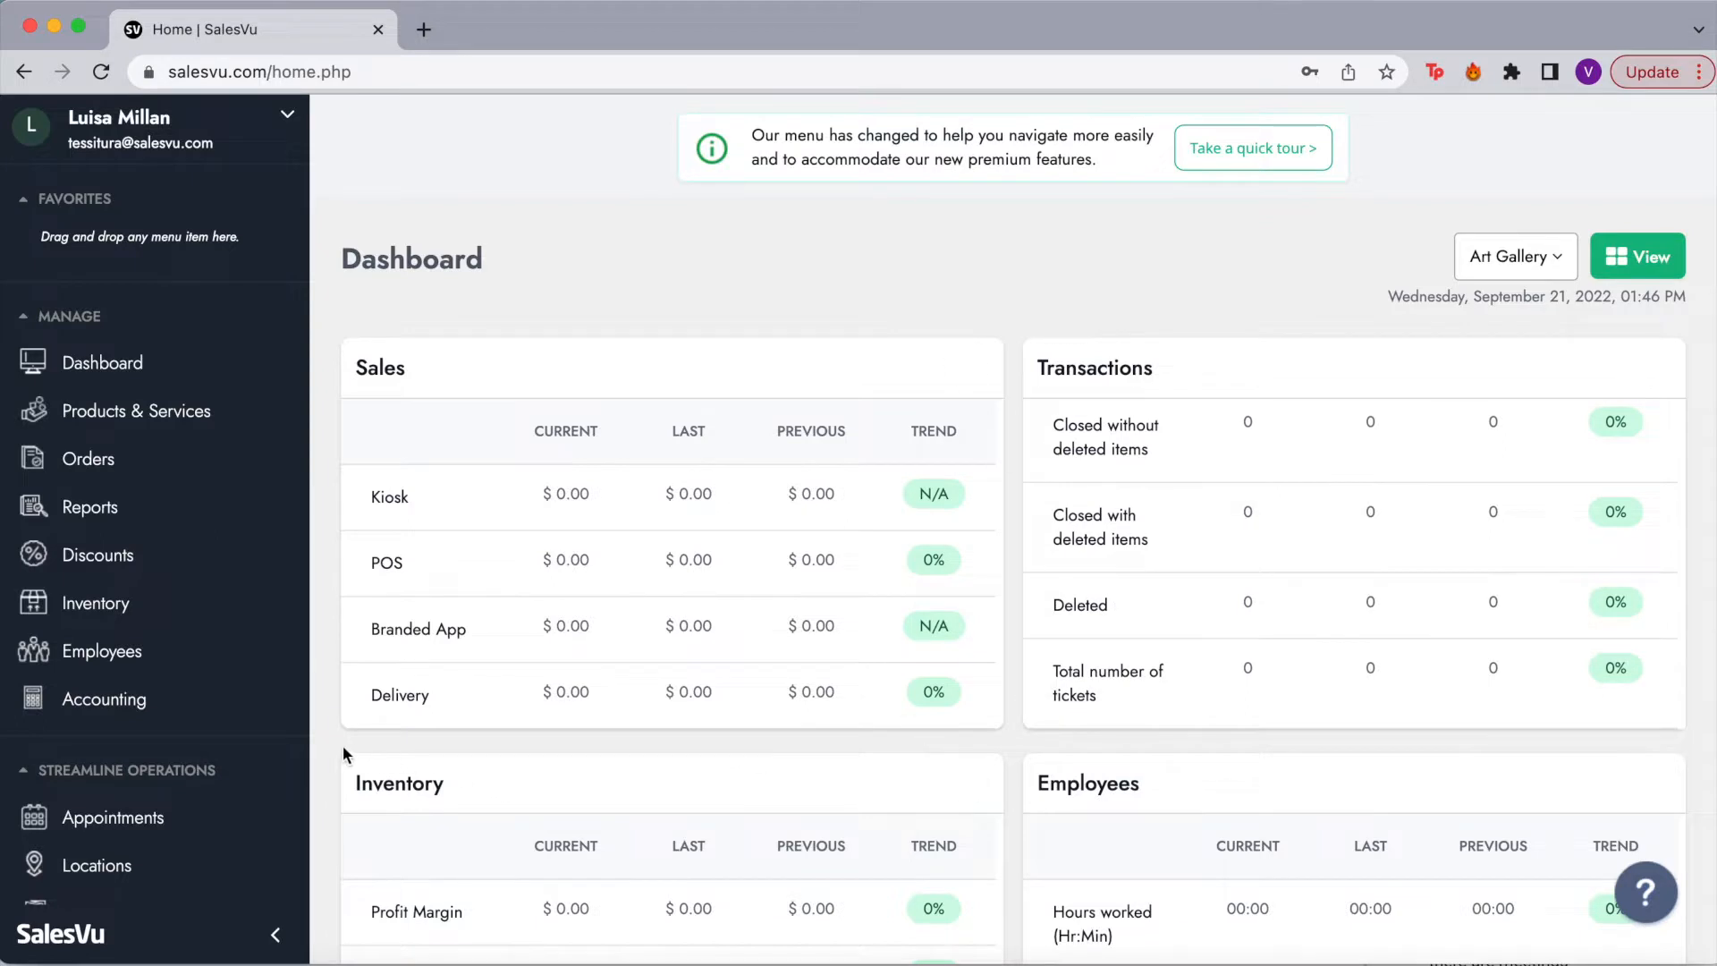
scroll(343, 754, down, 3)
scroll(341, 744, down, 3)
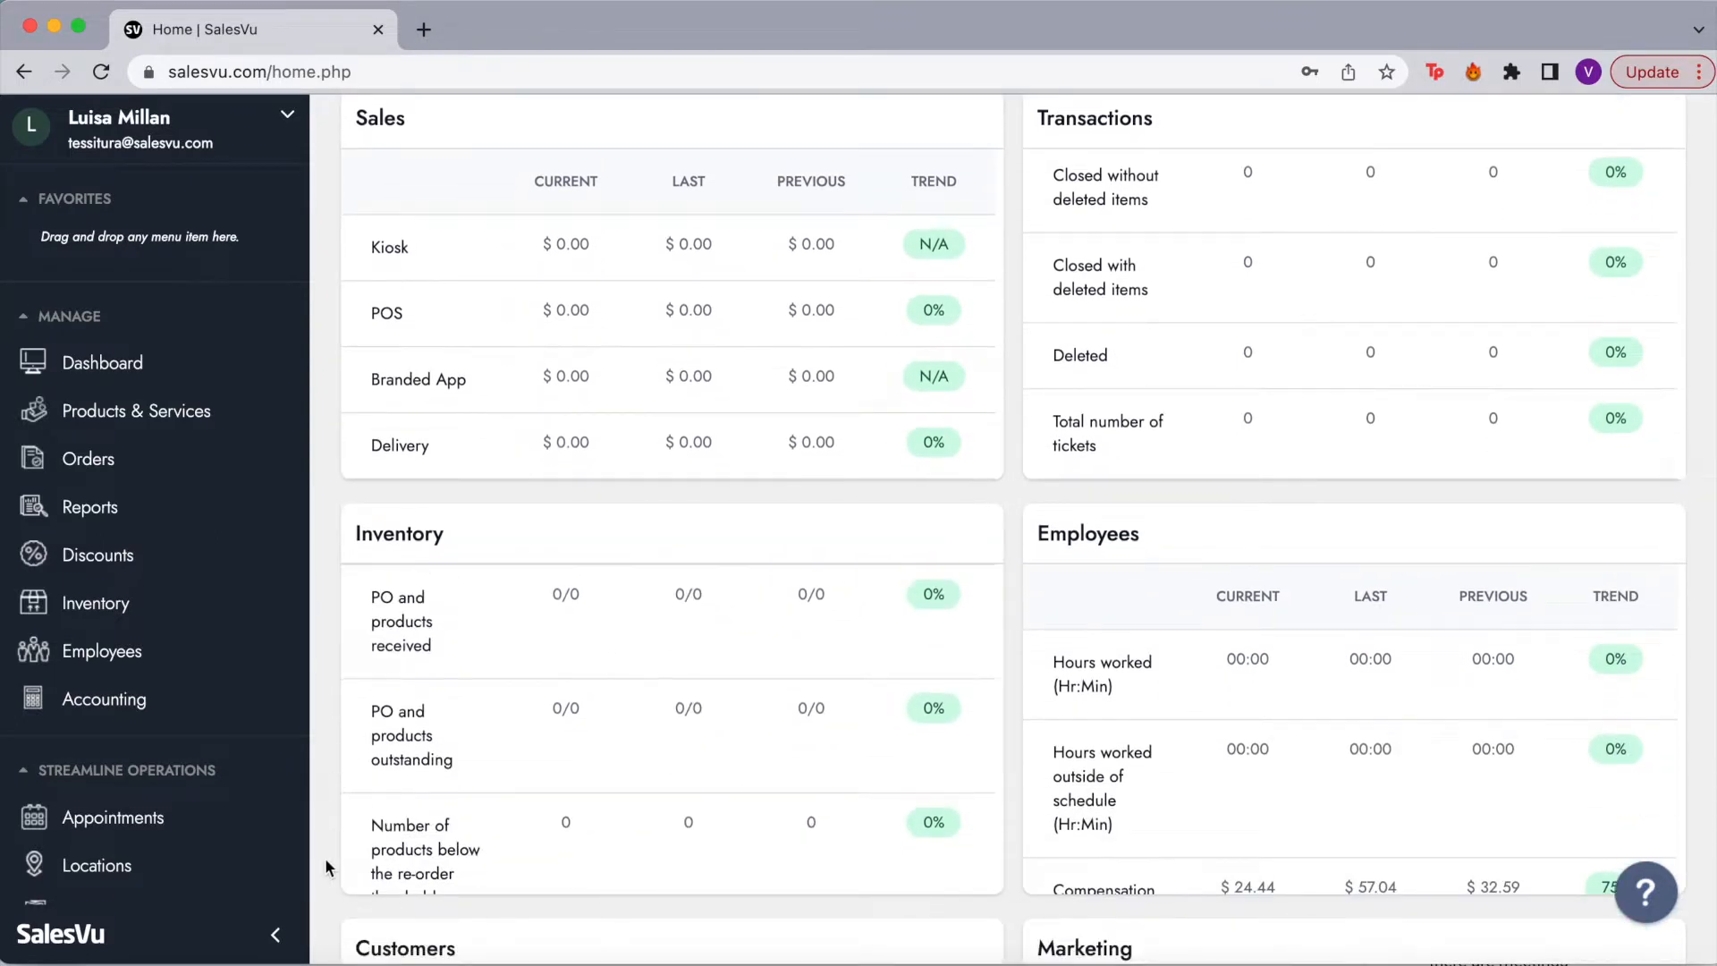
scroll(325, 856, down, 4)
scroll(325, 856, down, 2)
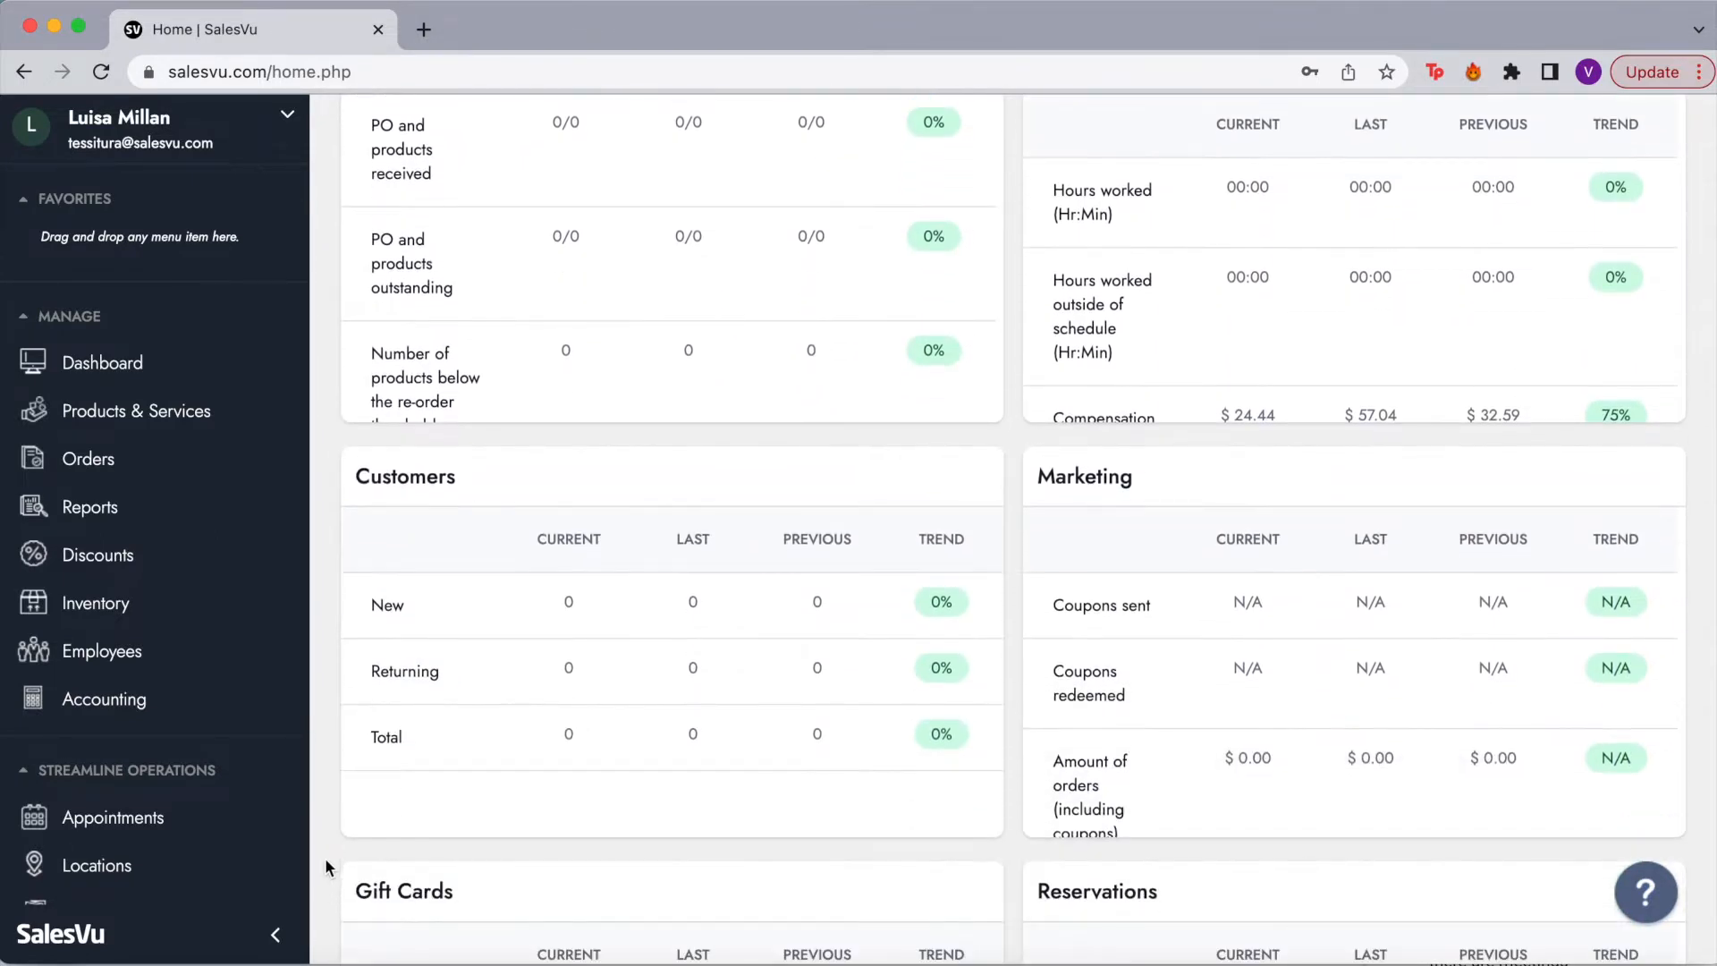
scroll(325, 857, down, 4)
scroll(325, 857, down, 2)
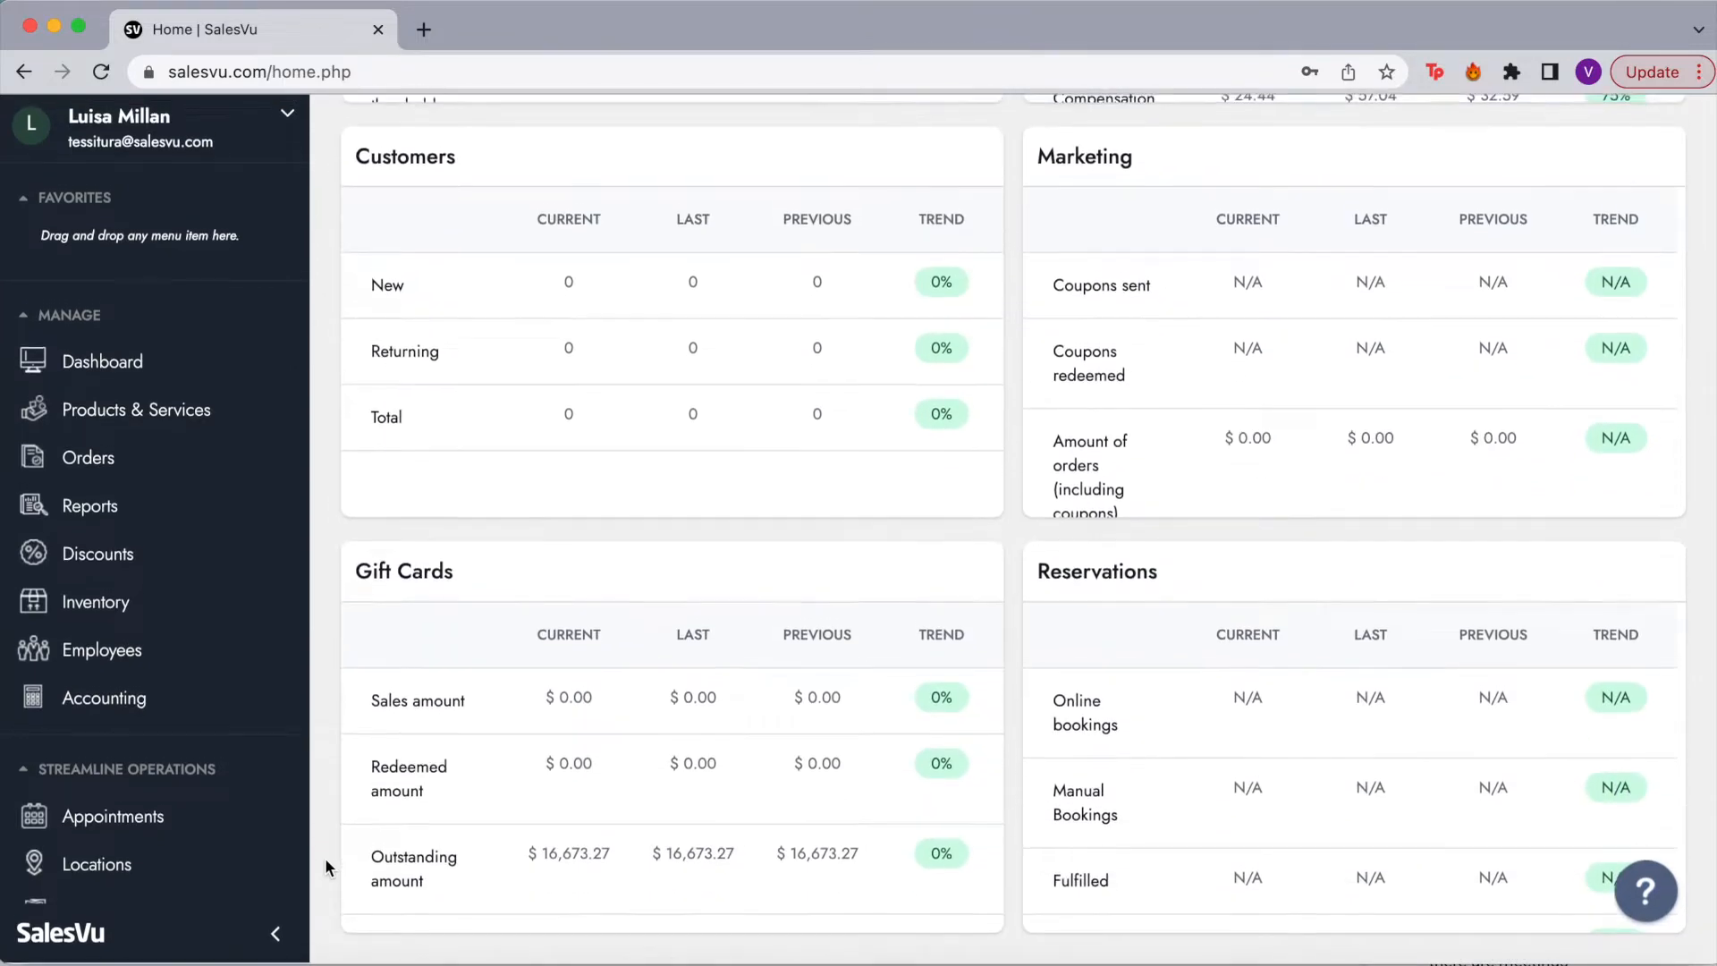
mouse_move(914, 558)
scroll(1021, 544, up, 15)
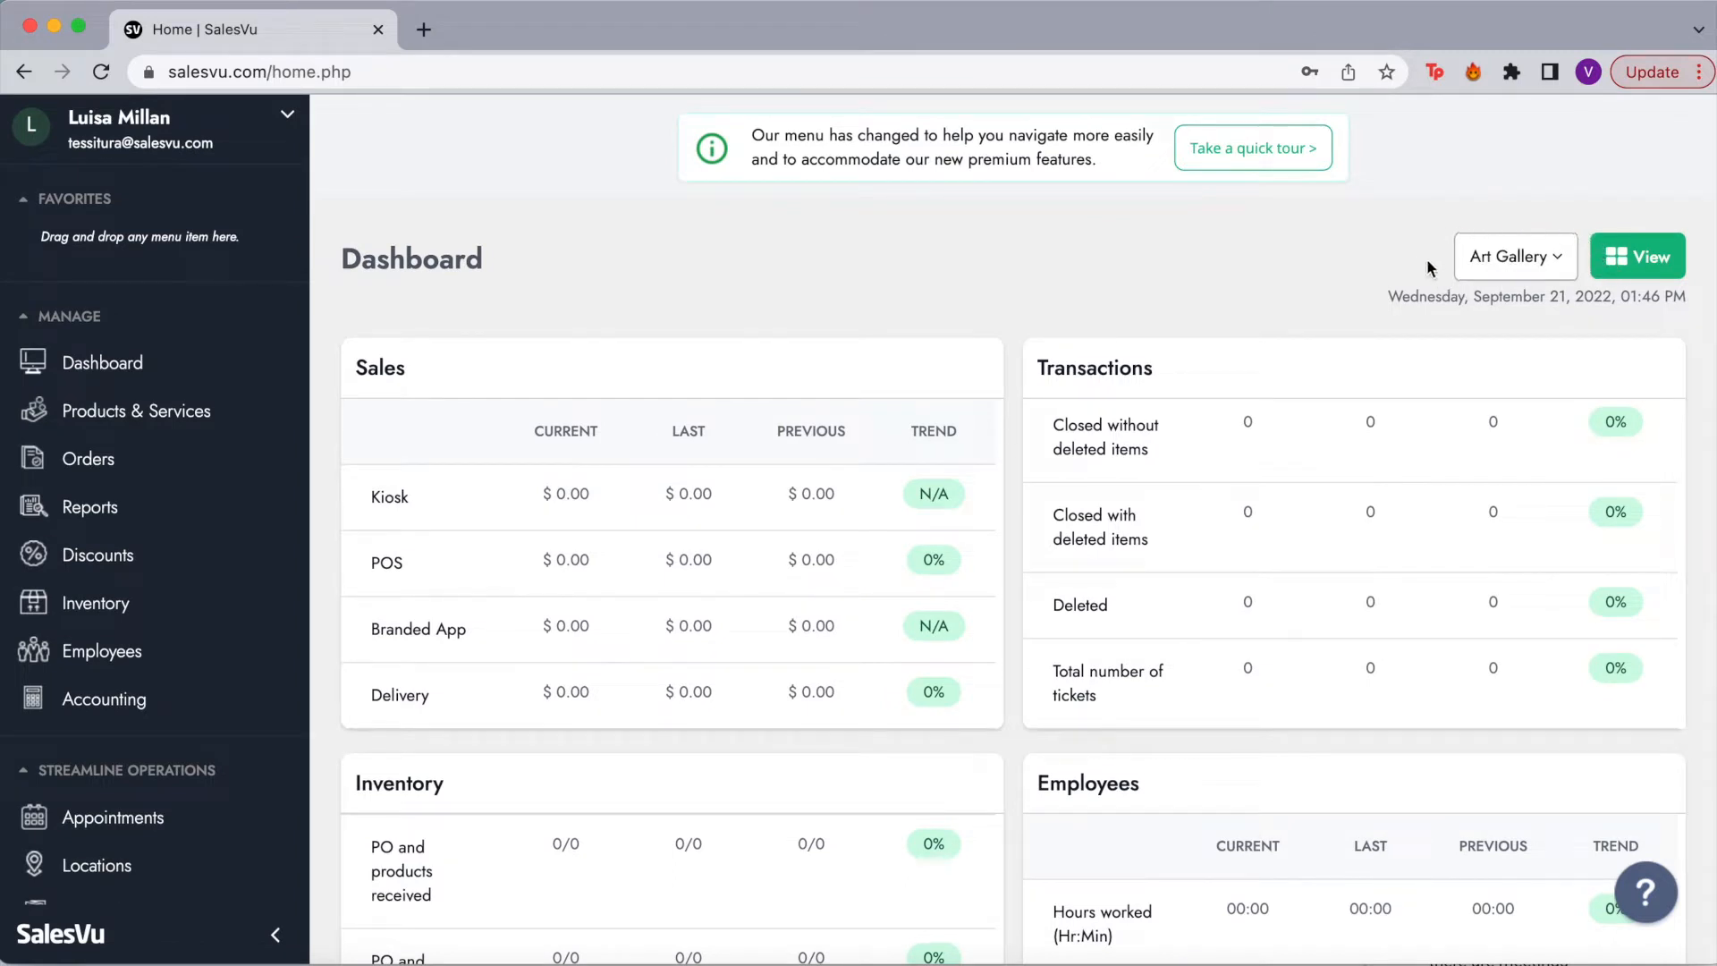
Step: Switch the dashboard location to Millan Arts Center
click(1535, 260)
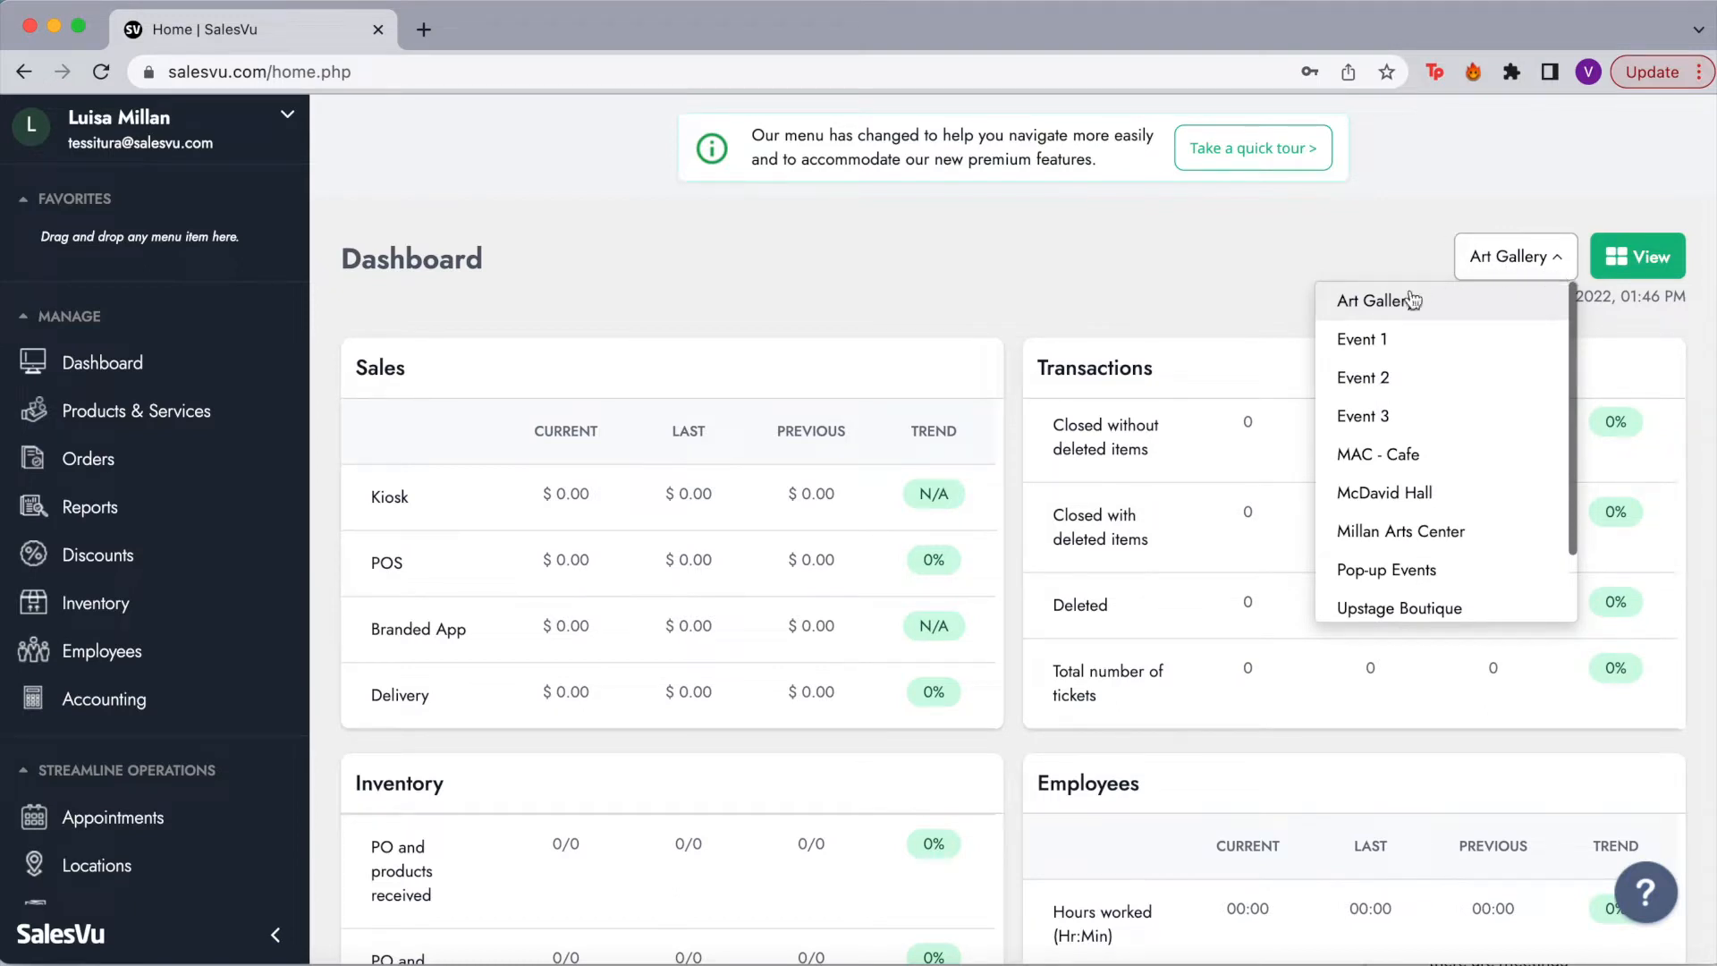
scroll(1403, 501, down, 1)
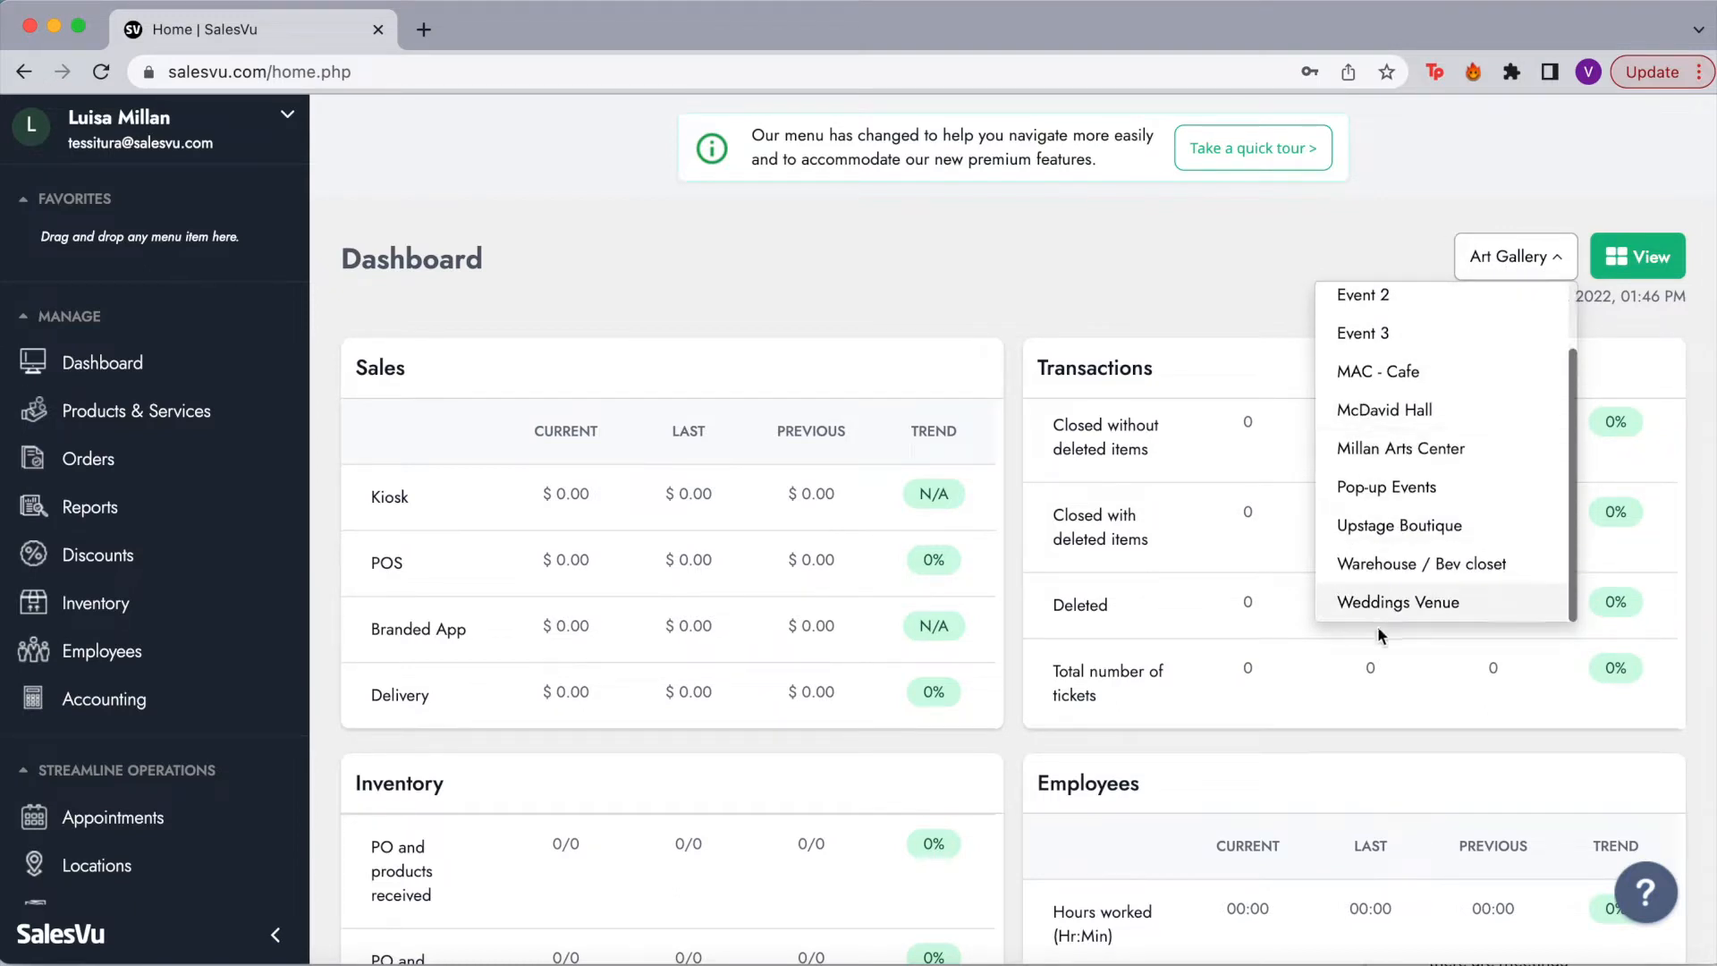
click(1403, 450)
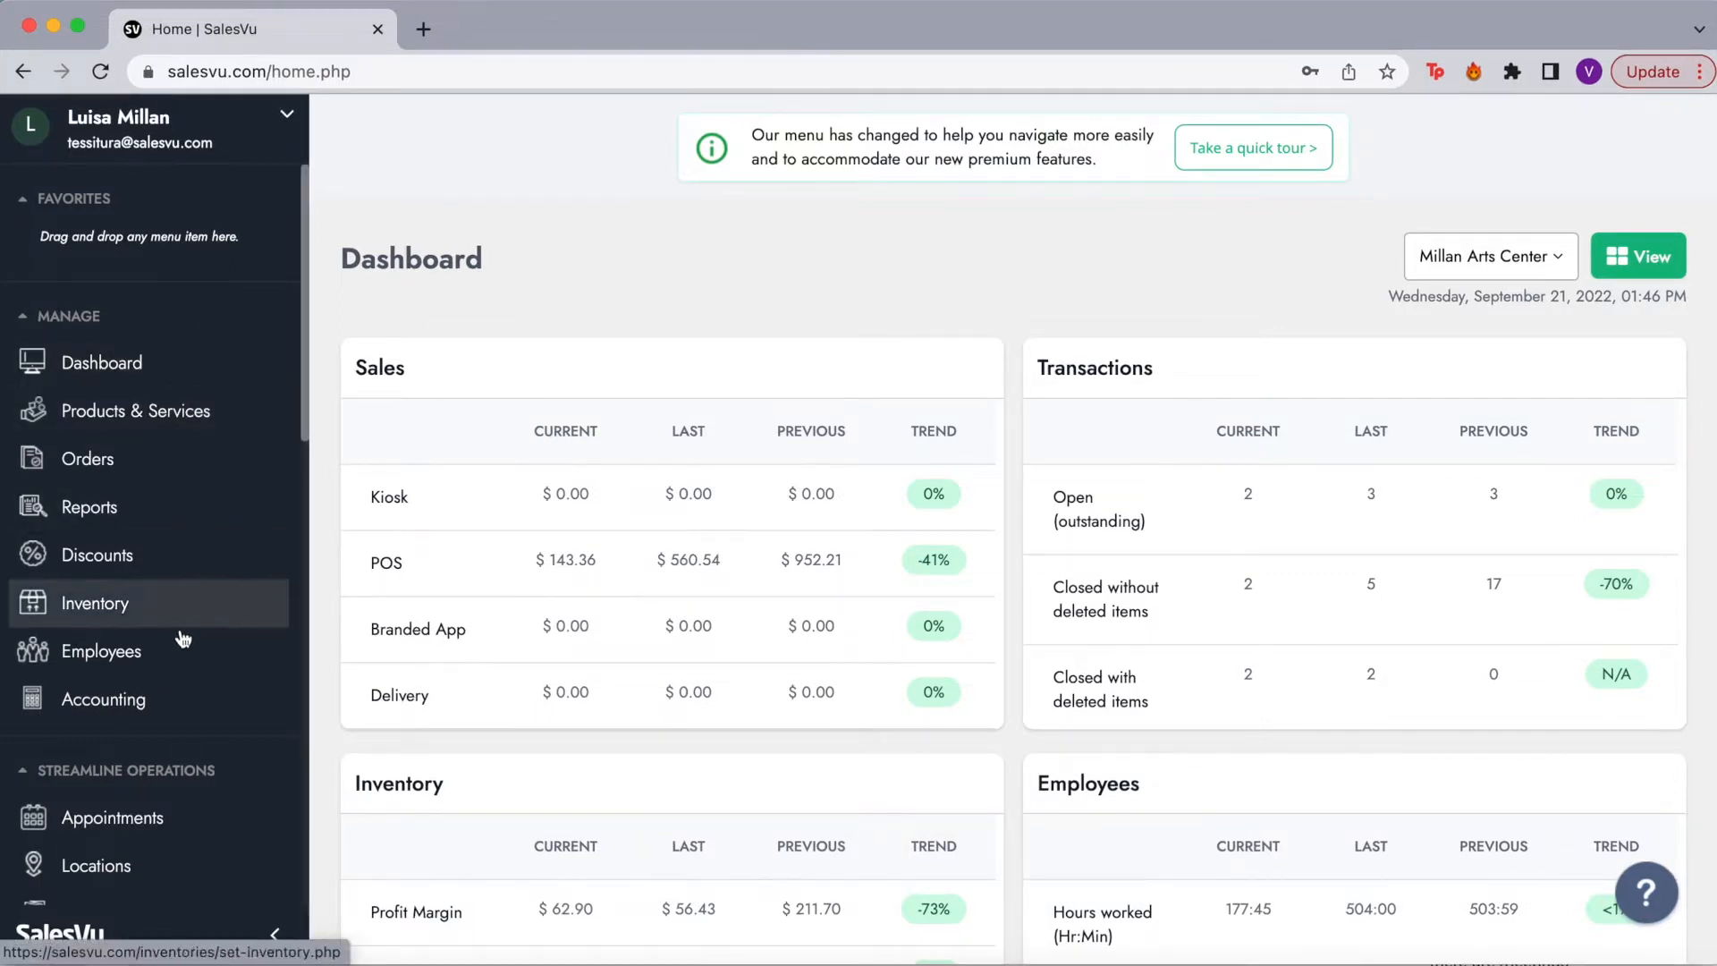
Step: Pin Products & Services, Inventory and Employees from MANAGE into the sidebar Favorites
scroll(103, 702, down, 2)
scroll(104, 727, down, 2)
scroll(116, 554, up, 6)
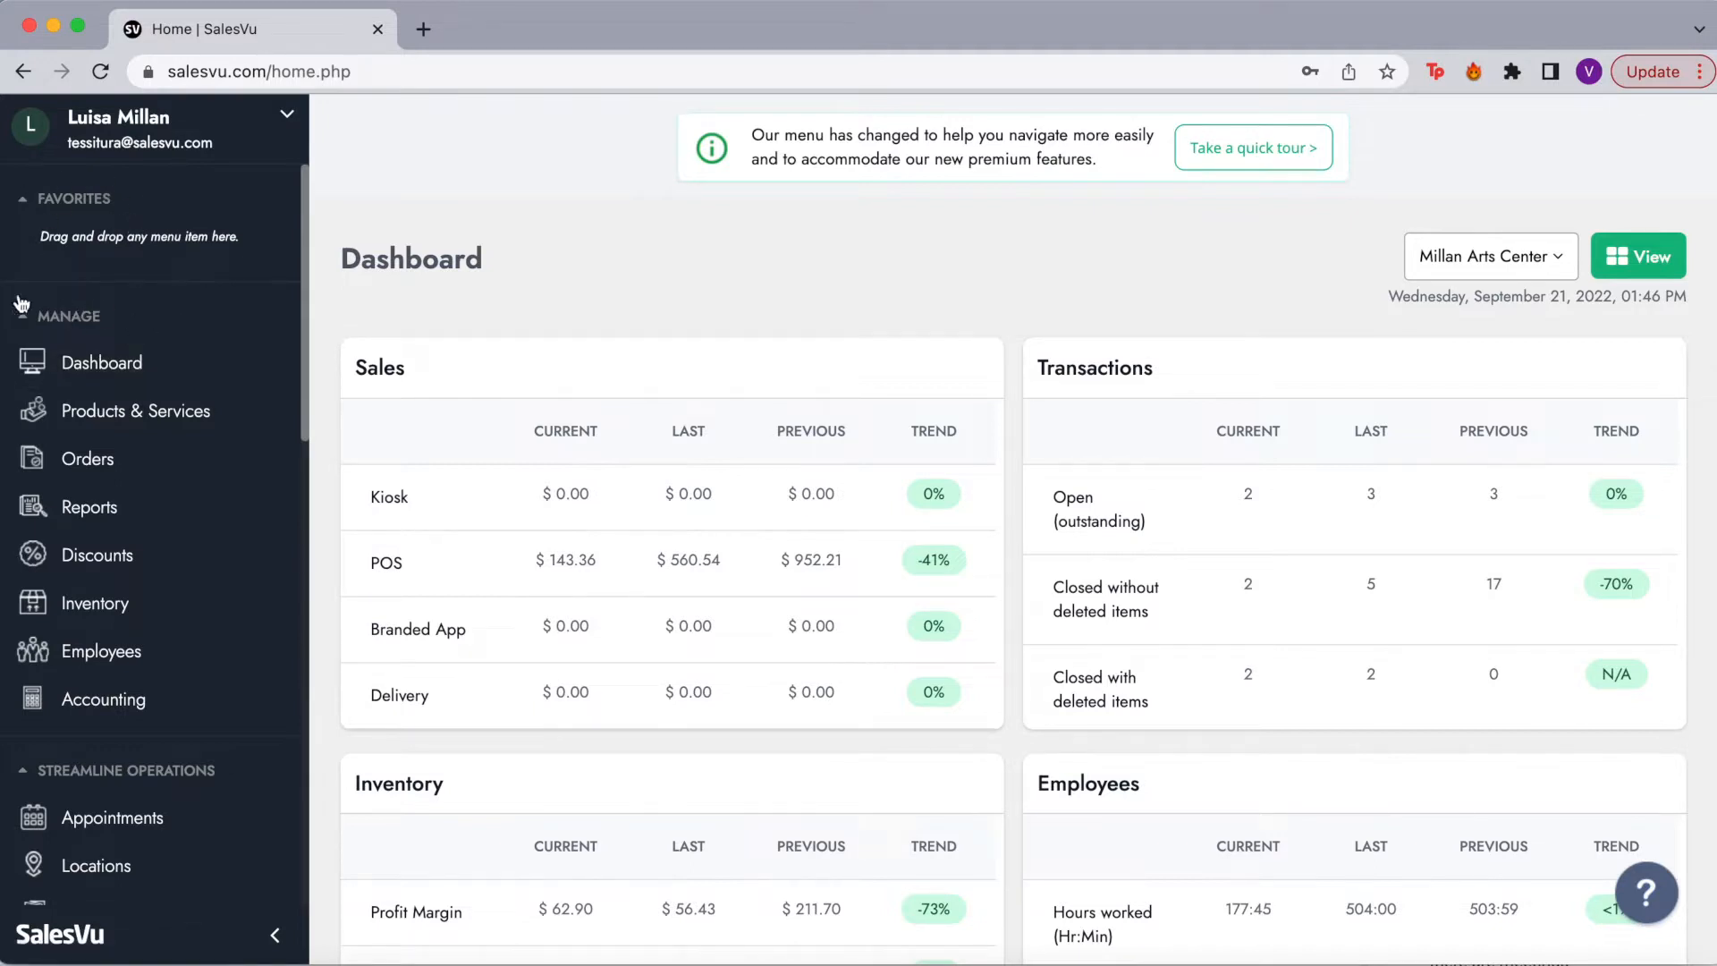
scroll(88, 710, down, 10)
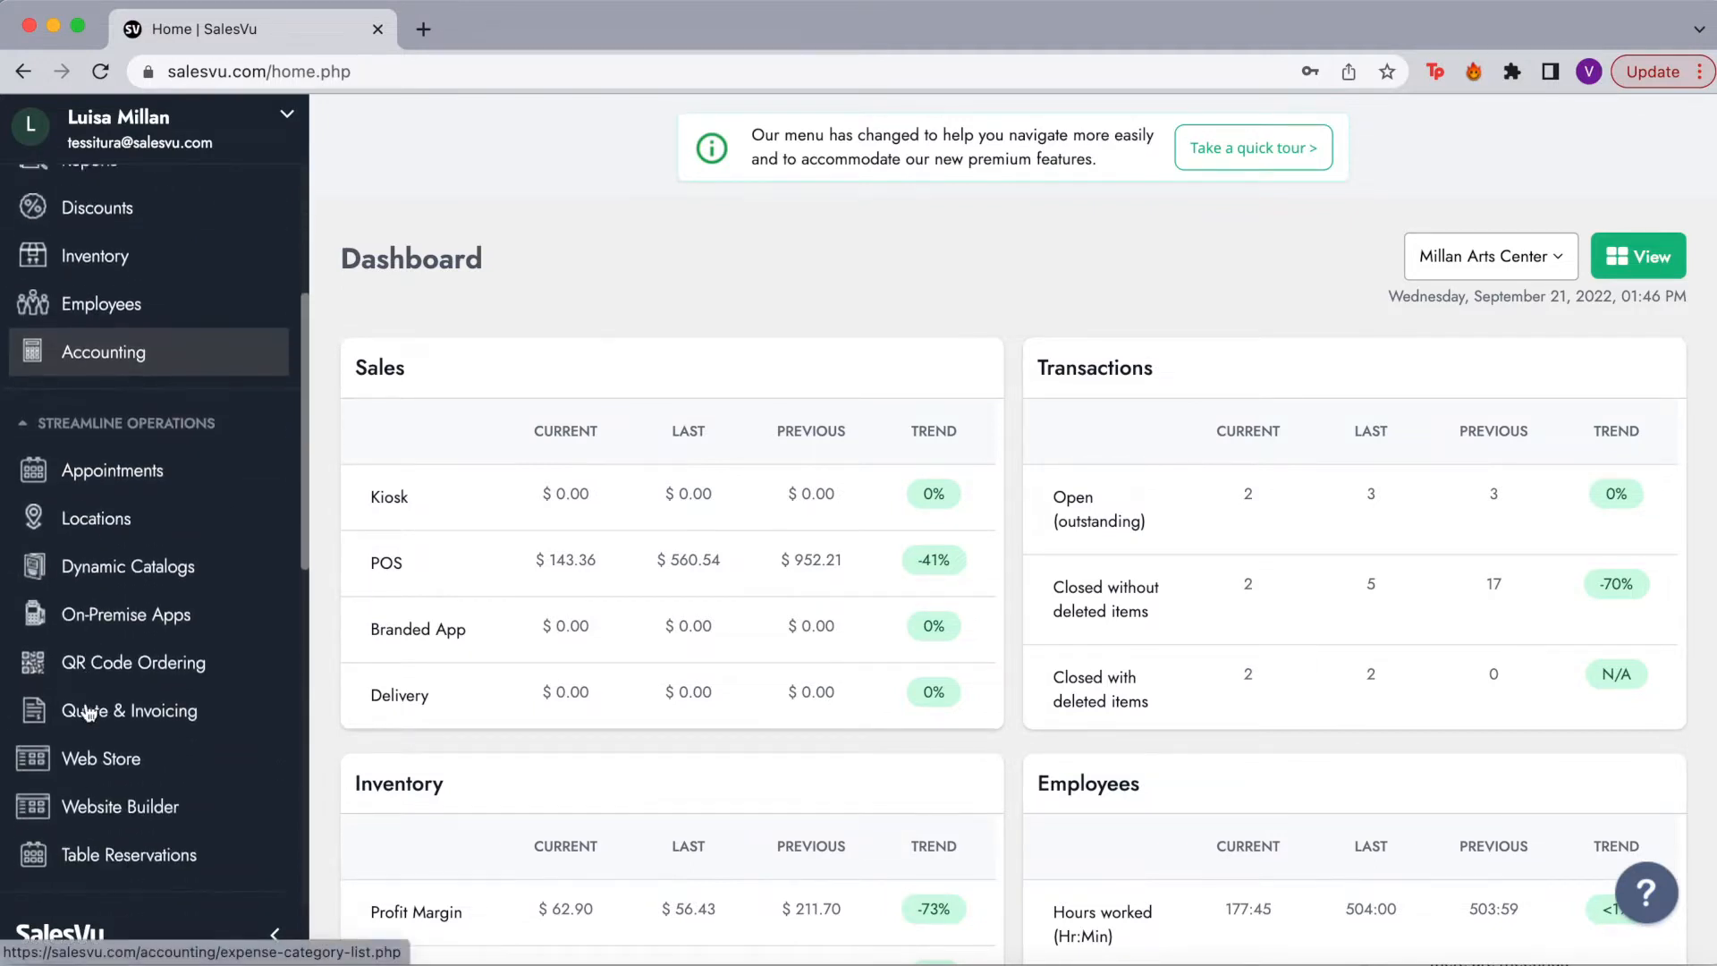
scroll(95, 630, down, 8)
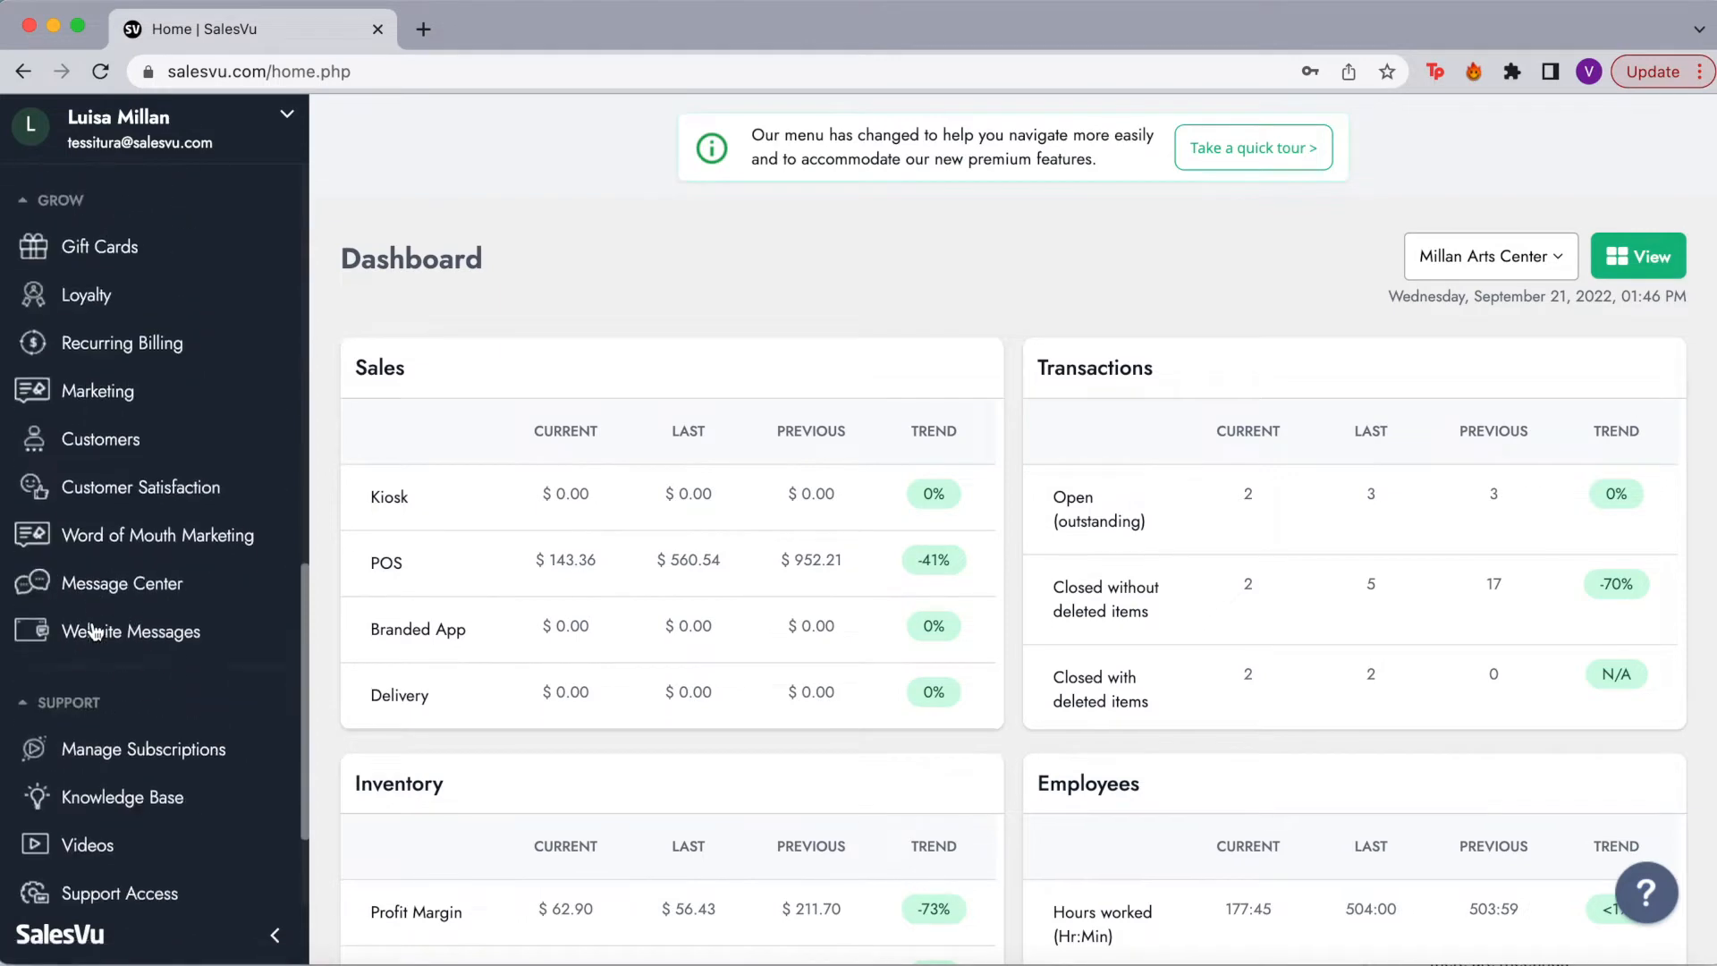
scroll(72, 726, up, 15)
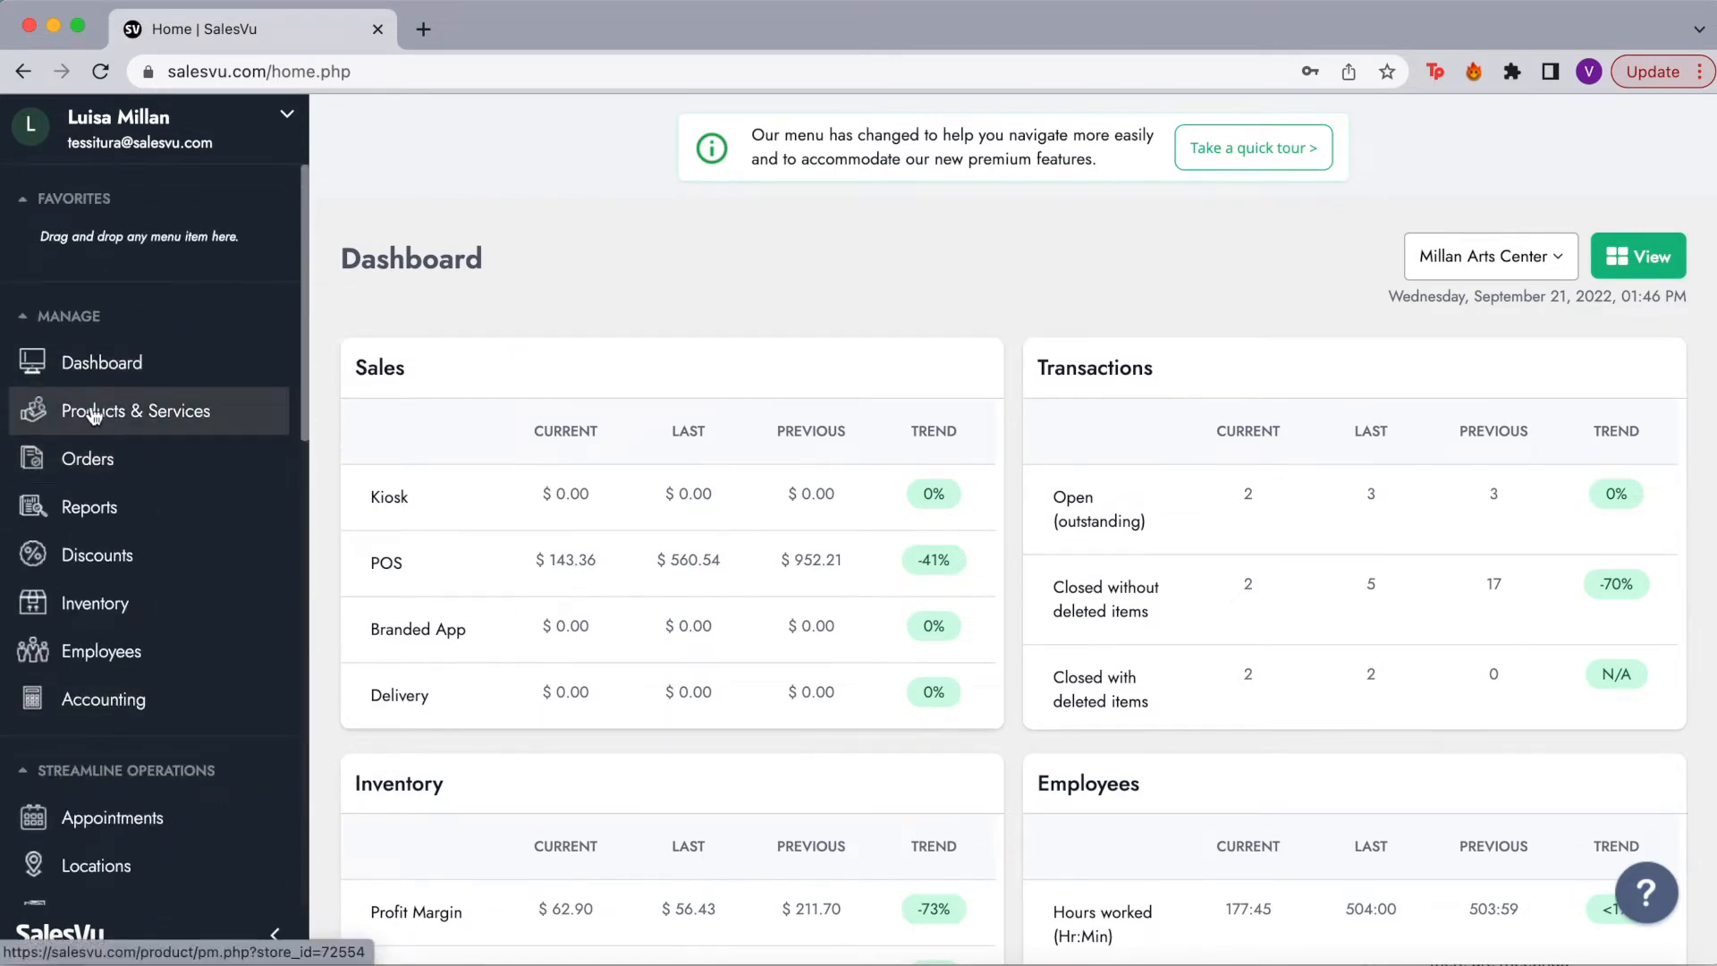
drag(92, 410, 98, 228)
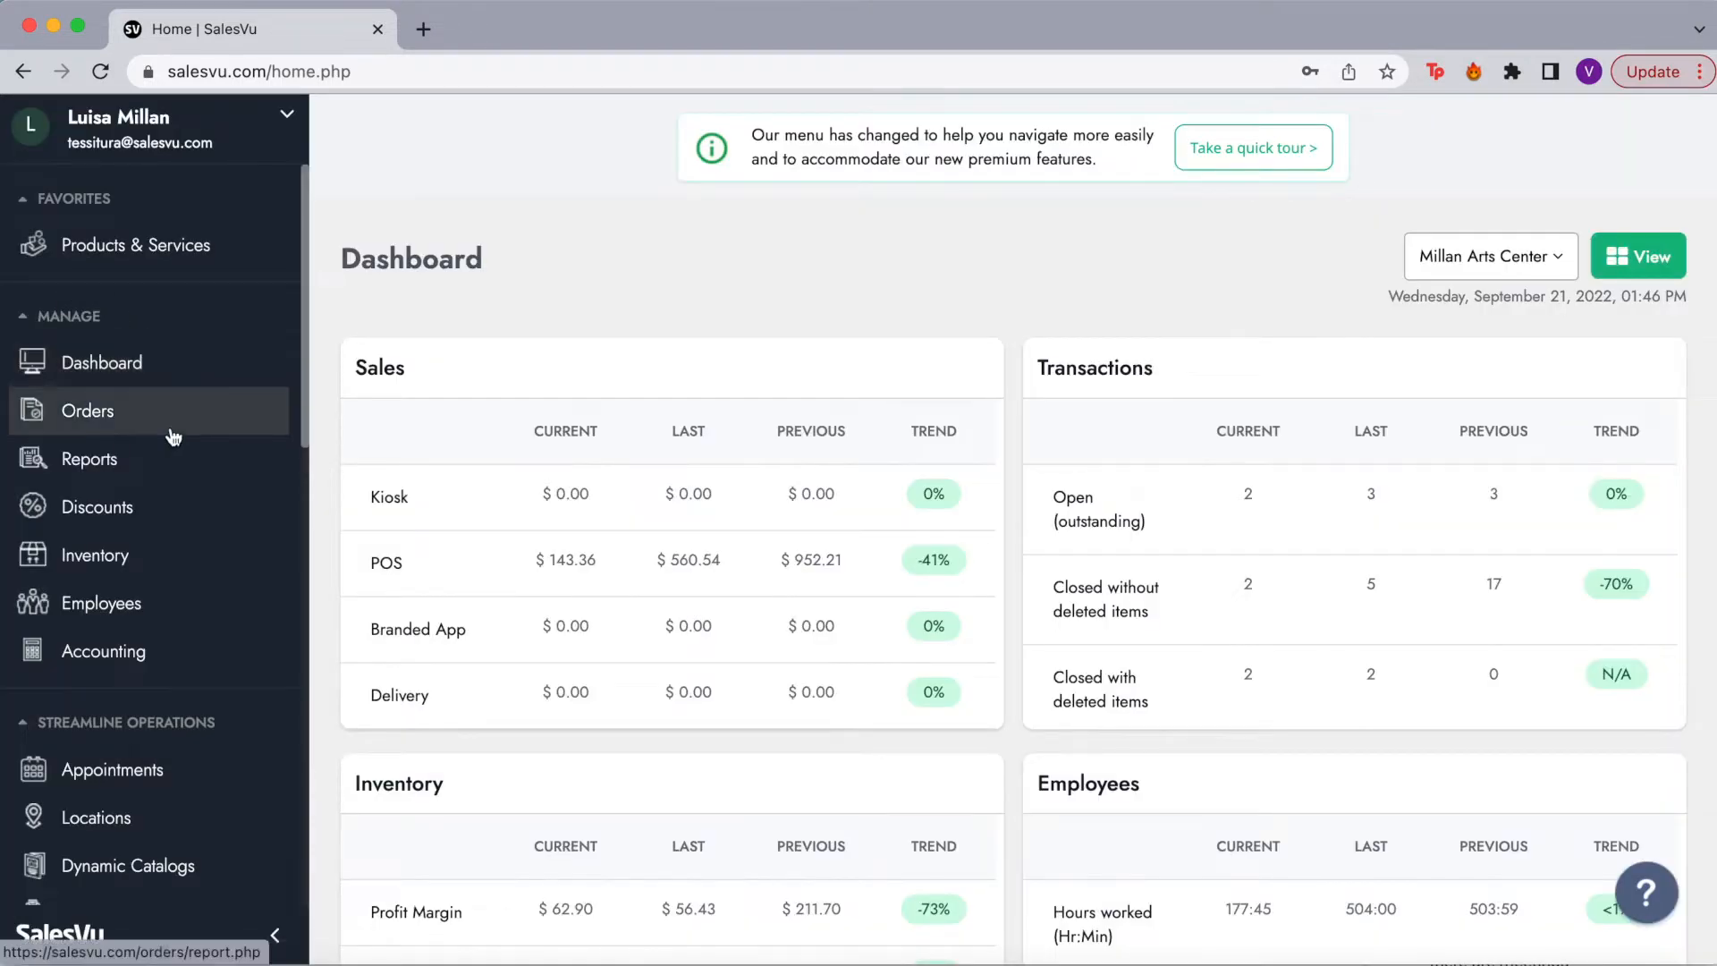
drag(134, 554, 134, 286)
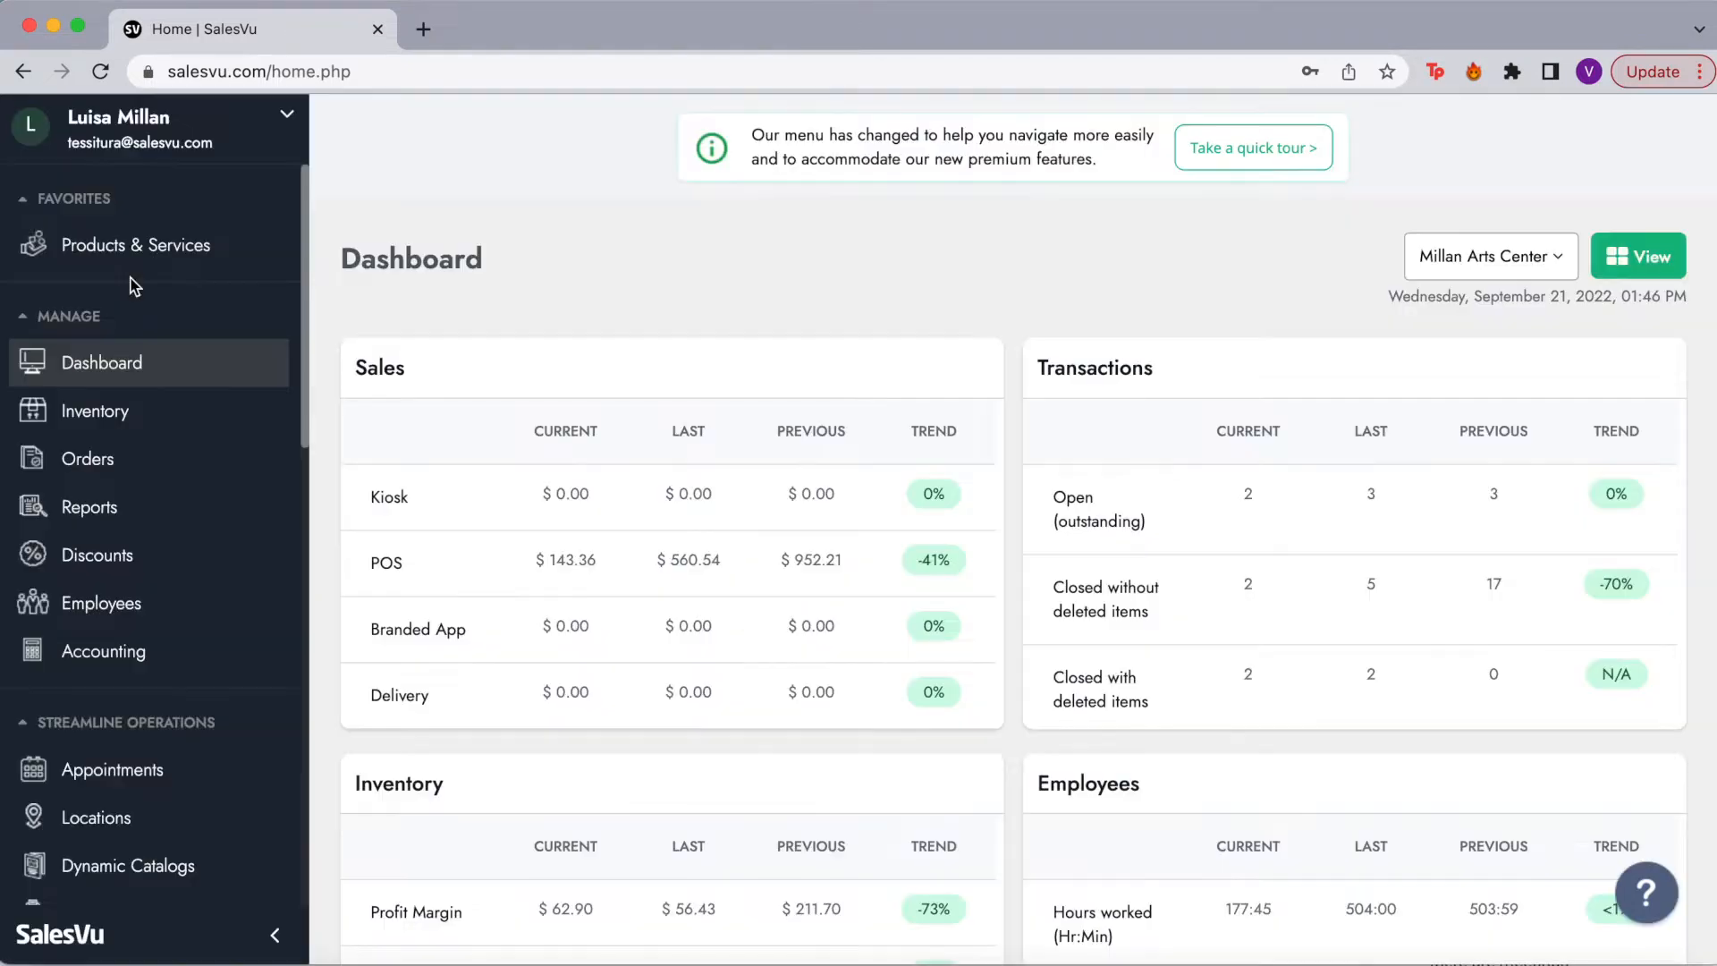
drag(115, 411, 115, 296)
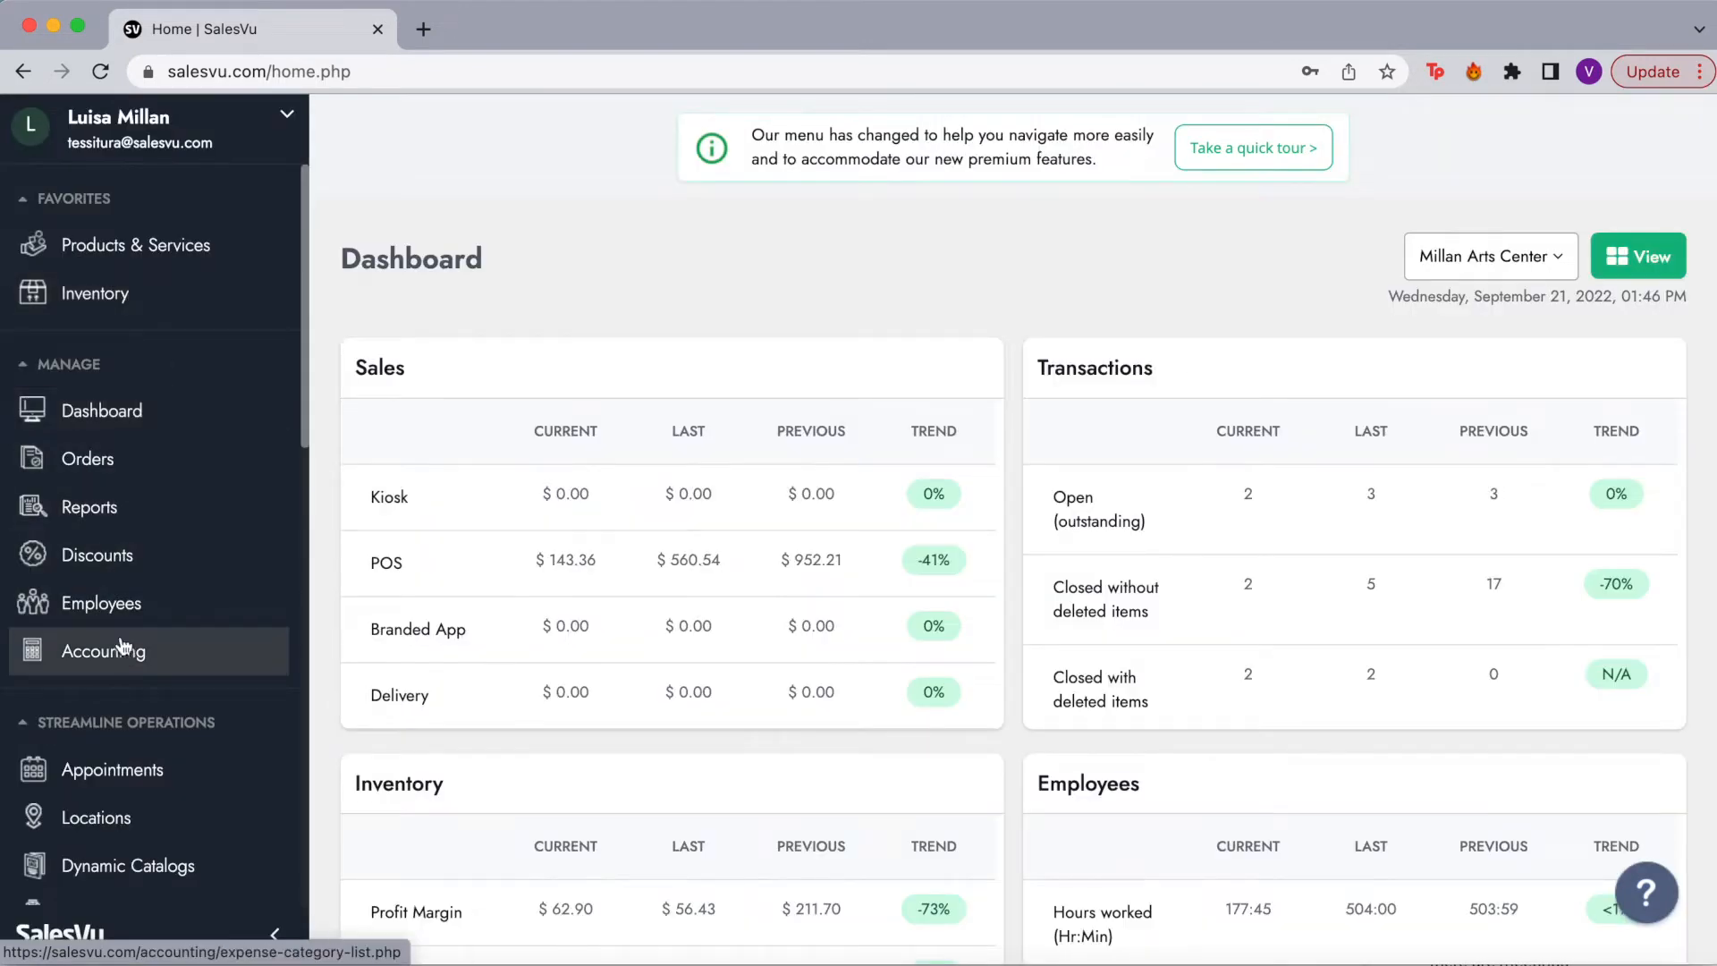
drag(117, 621, 120, 352)
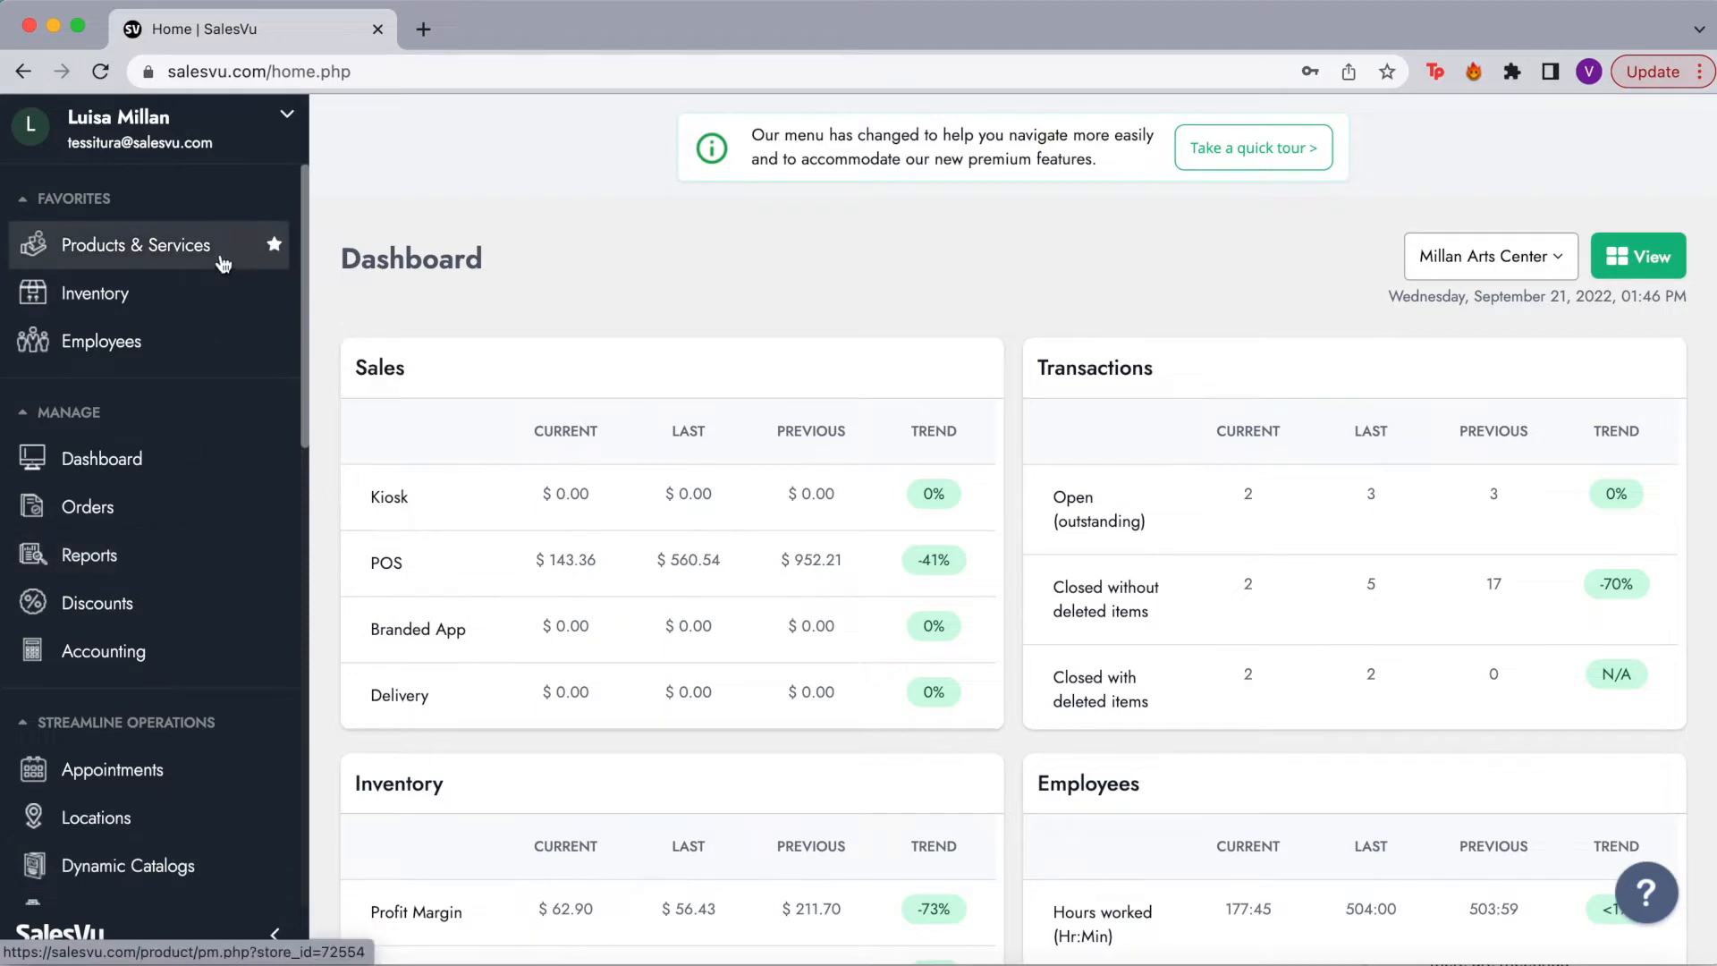
Step: Show Products & Services filtered to Millan Arts Center, then go to Manage Categories
click(170, 253)
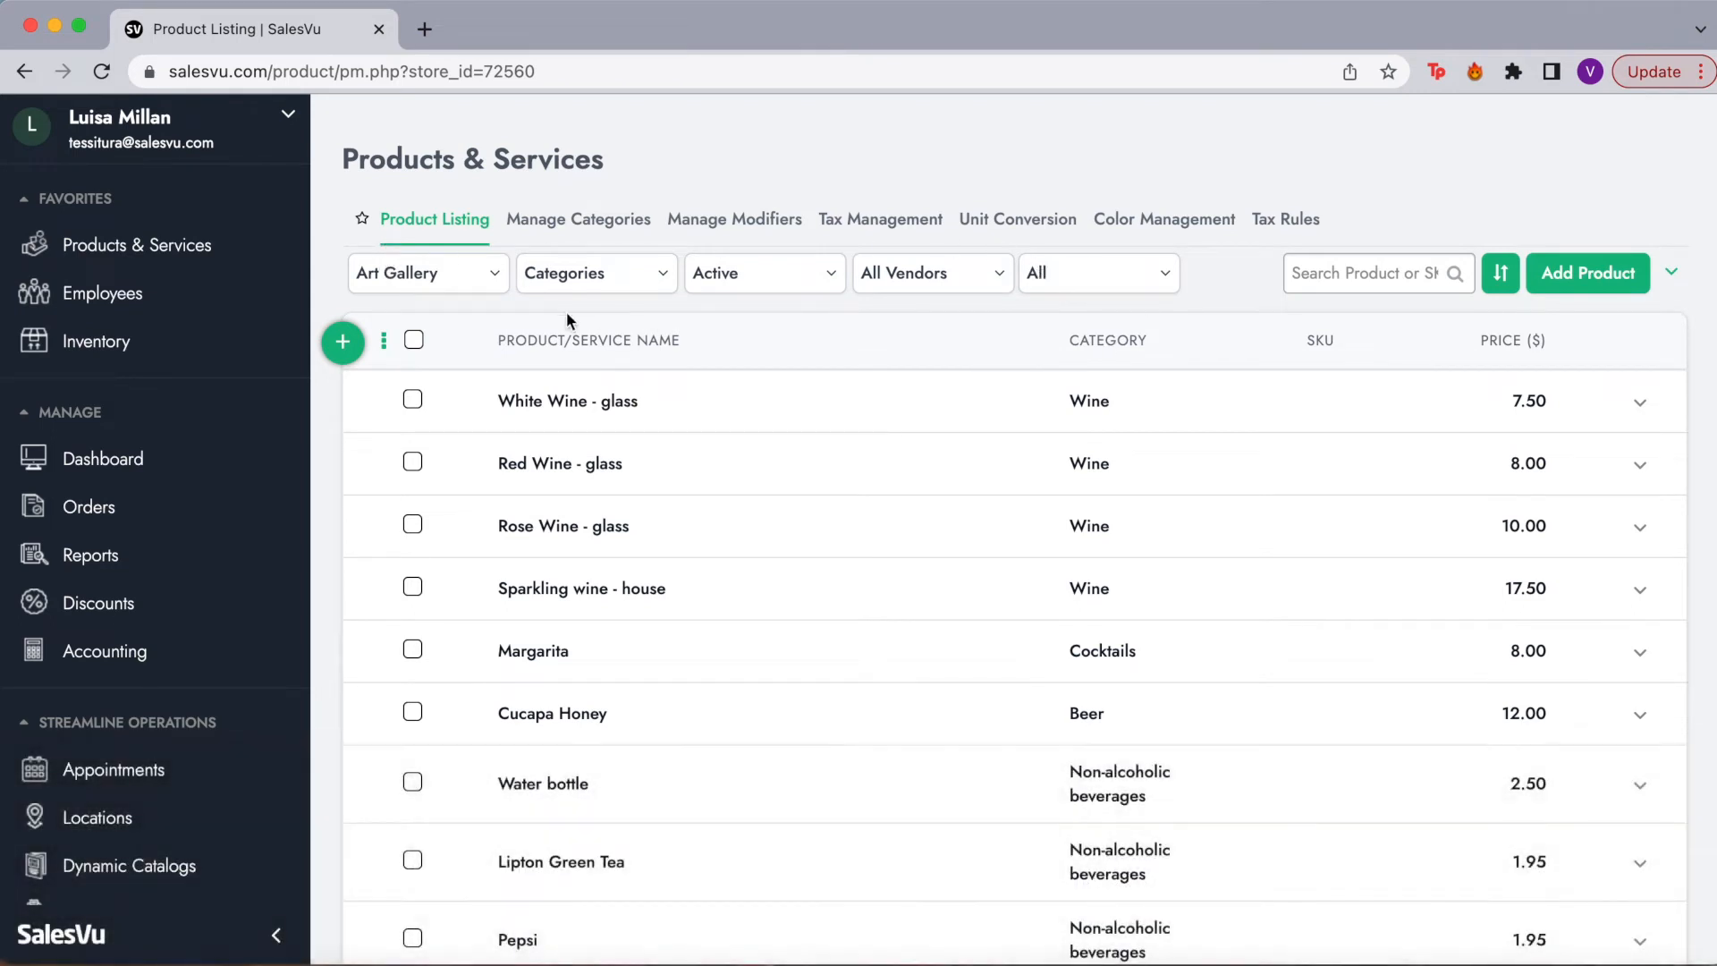
click(430, 288)
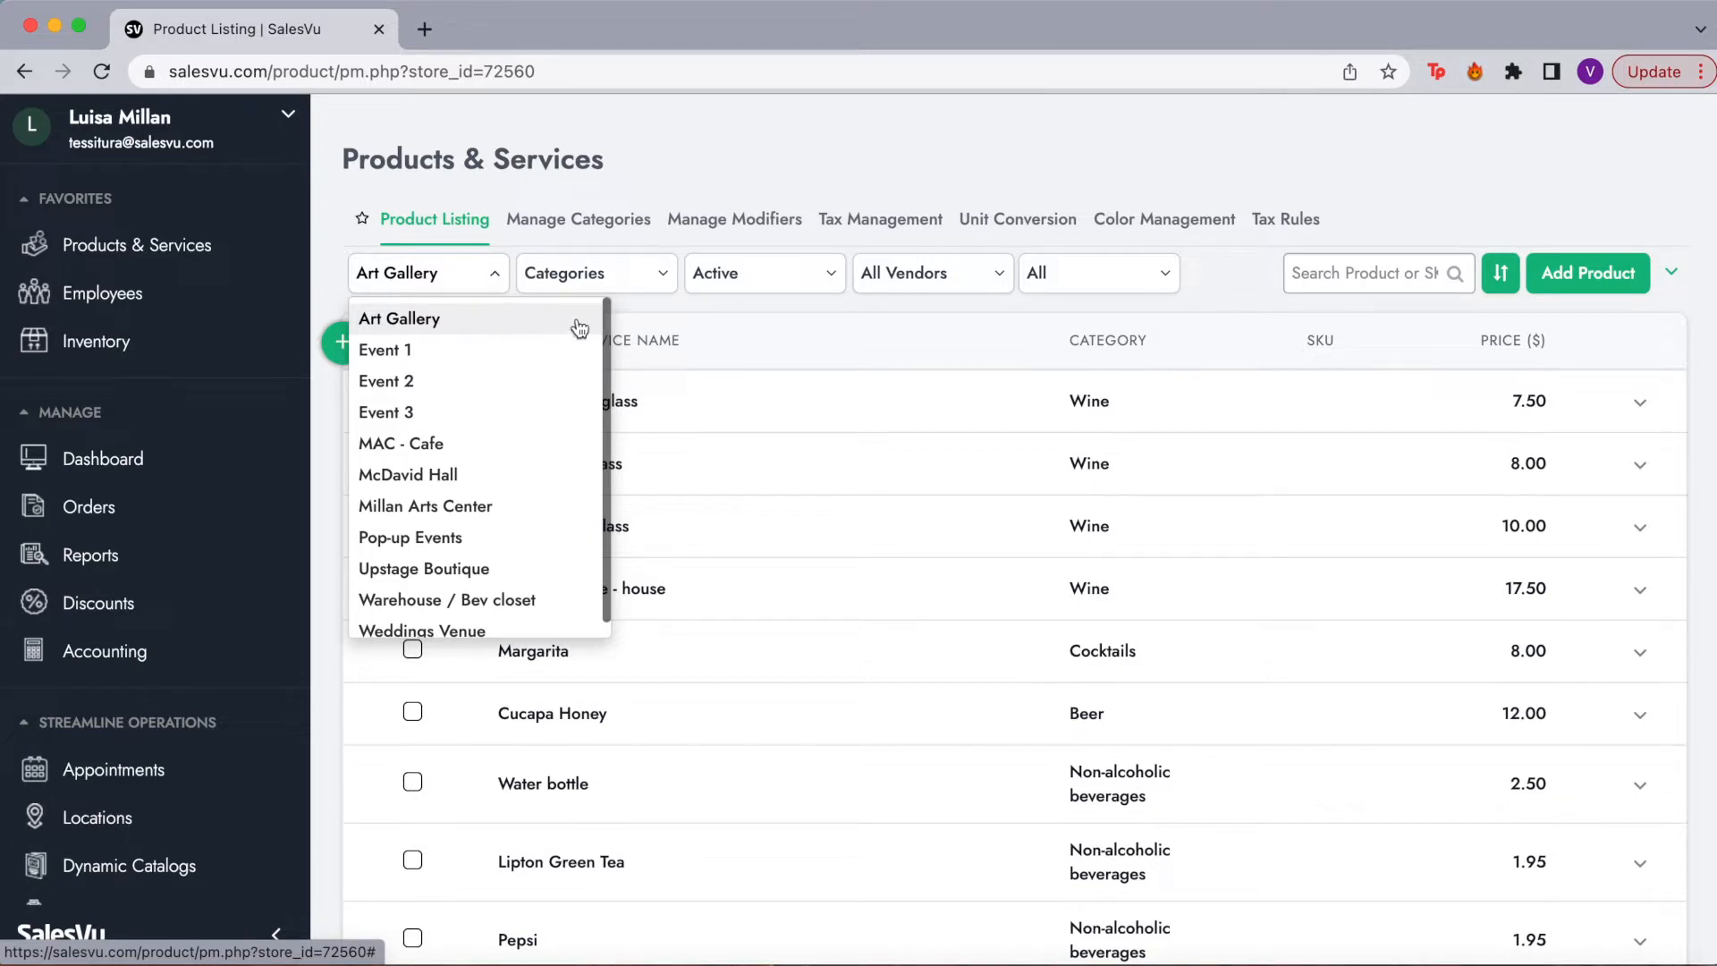
click(489, 505)
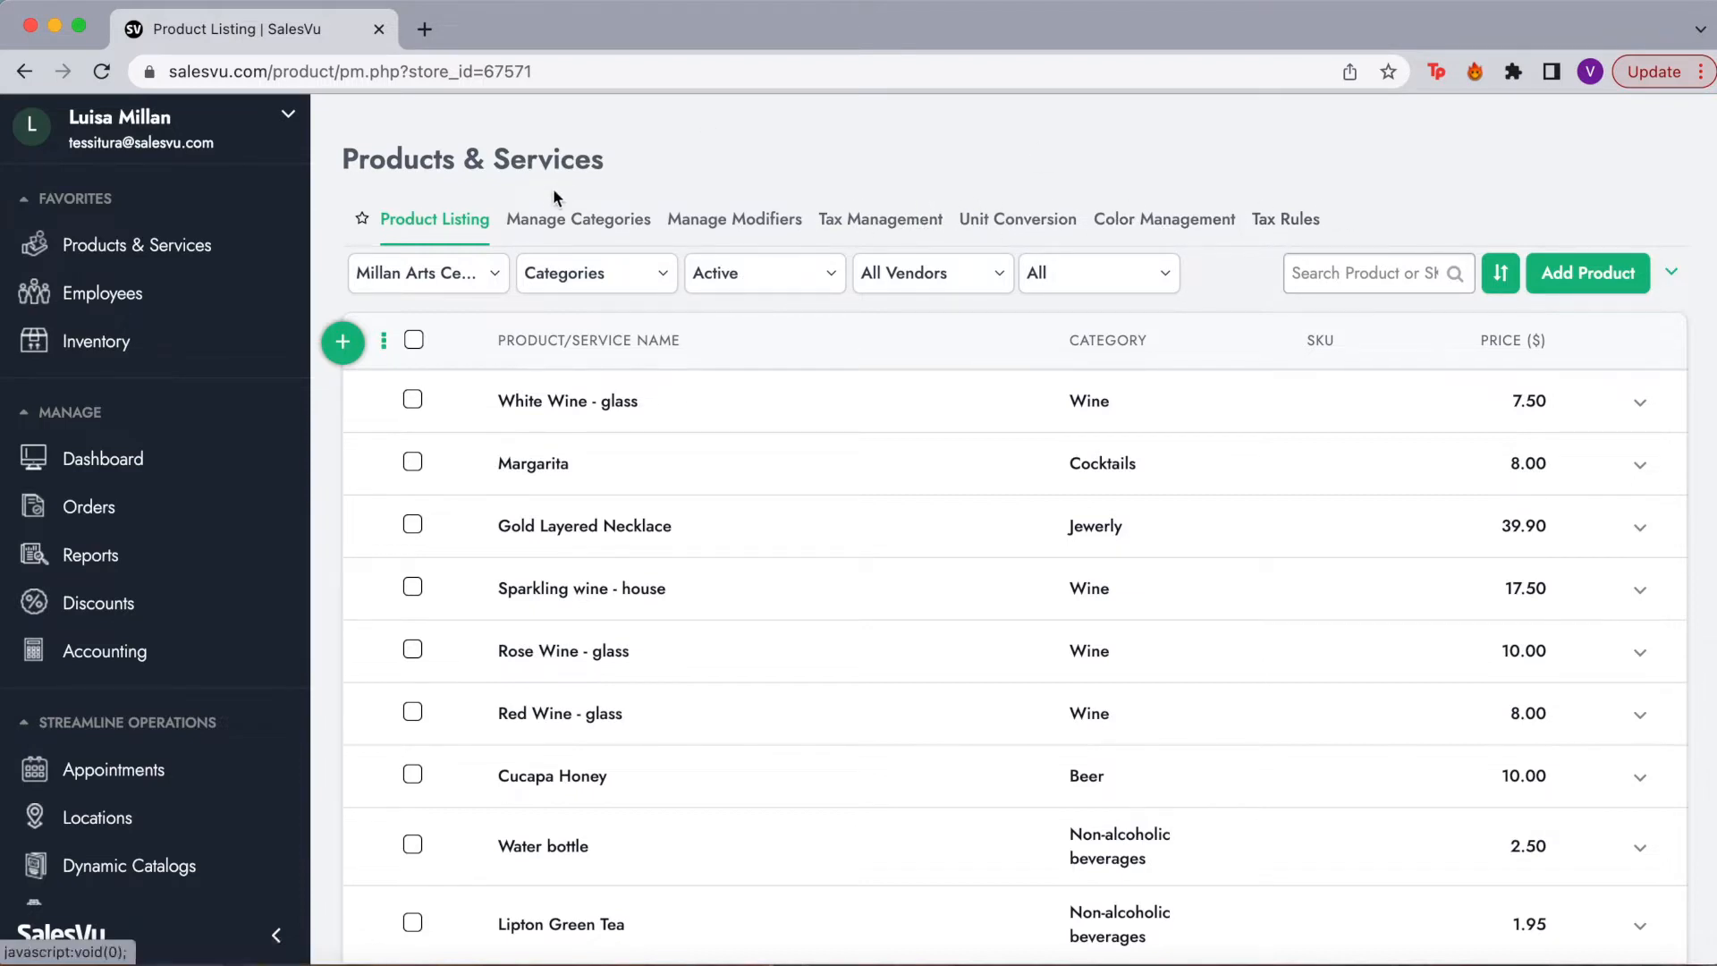
click(617, 220)
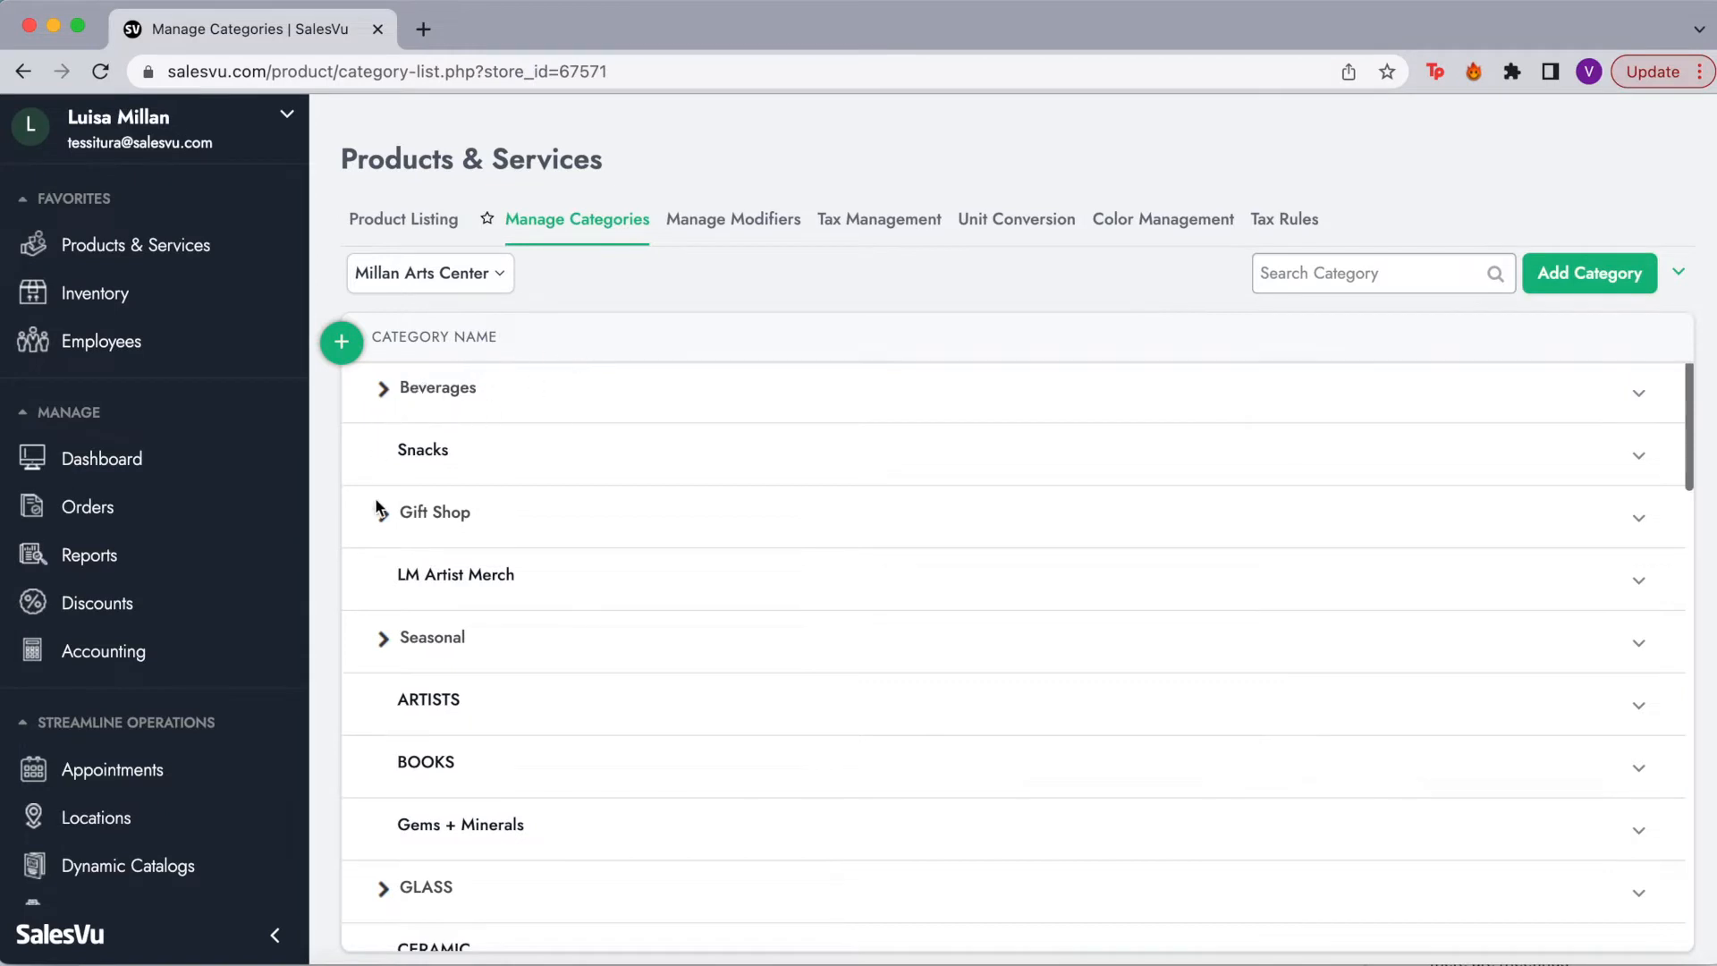
Step: Expand Beverages in the Millan Arts Center category list to show its subcategories
scroll(436, 792, down, 4)
scroll(435, 792, up, 3)
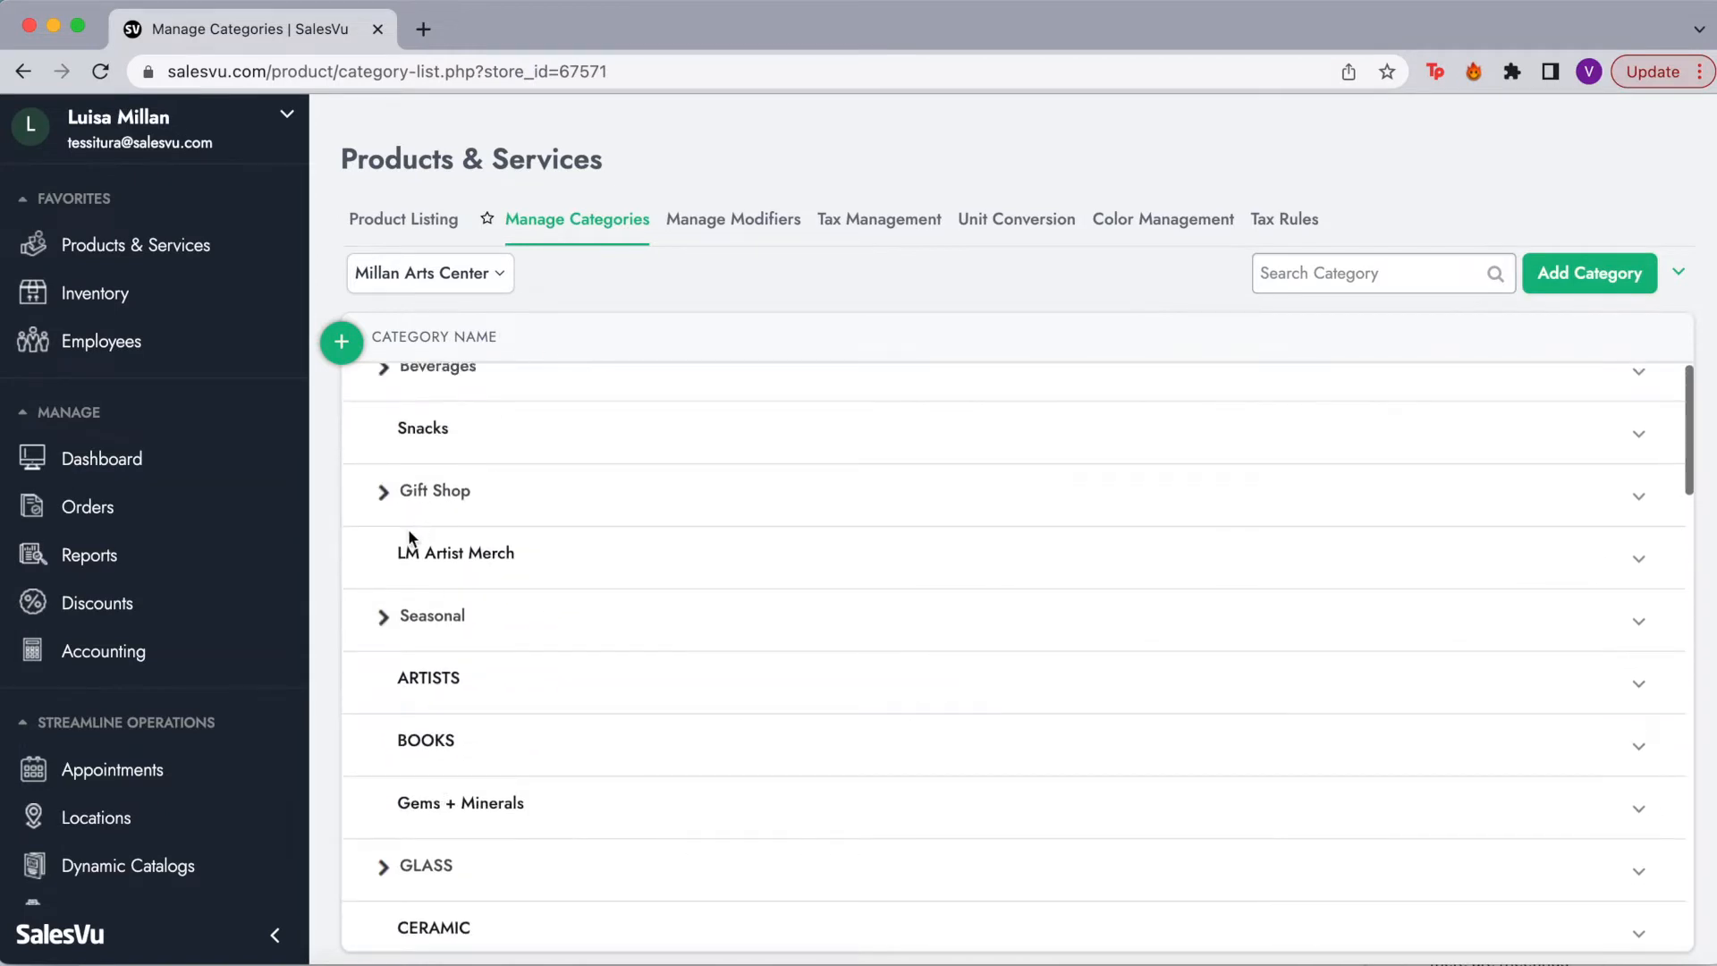
scroll(402, 507, up, 1)
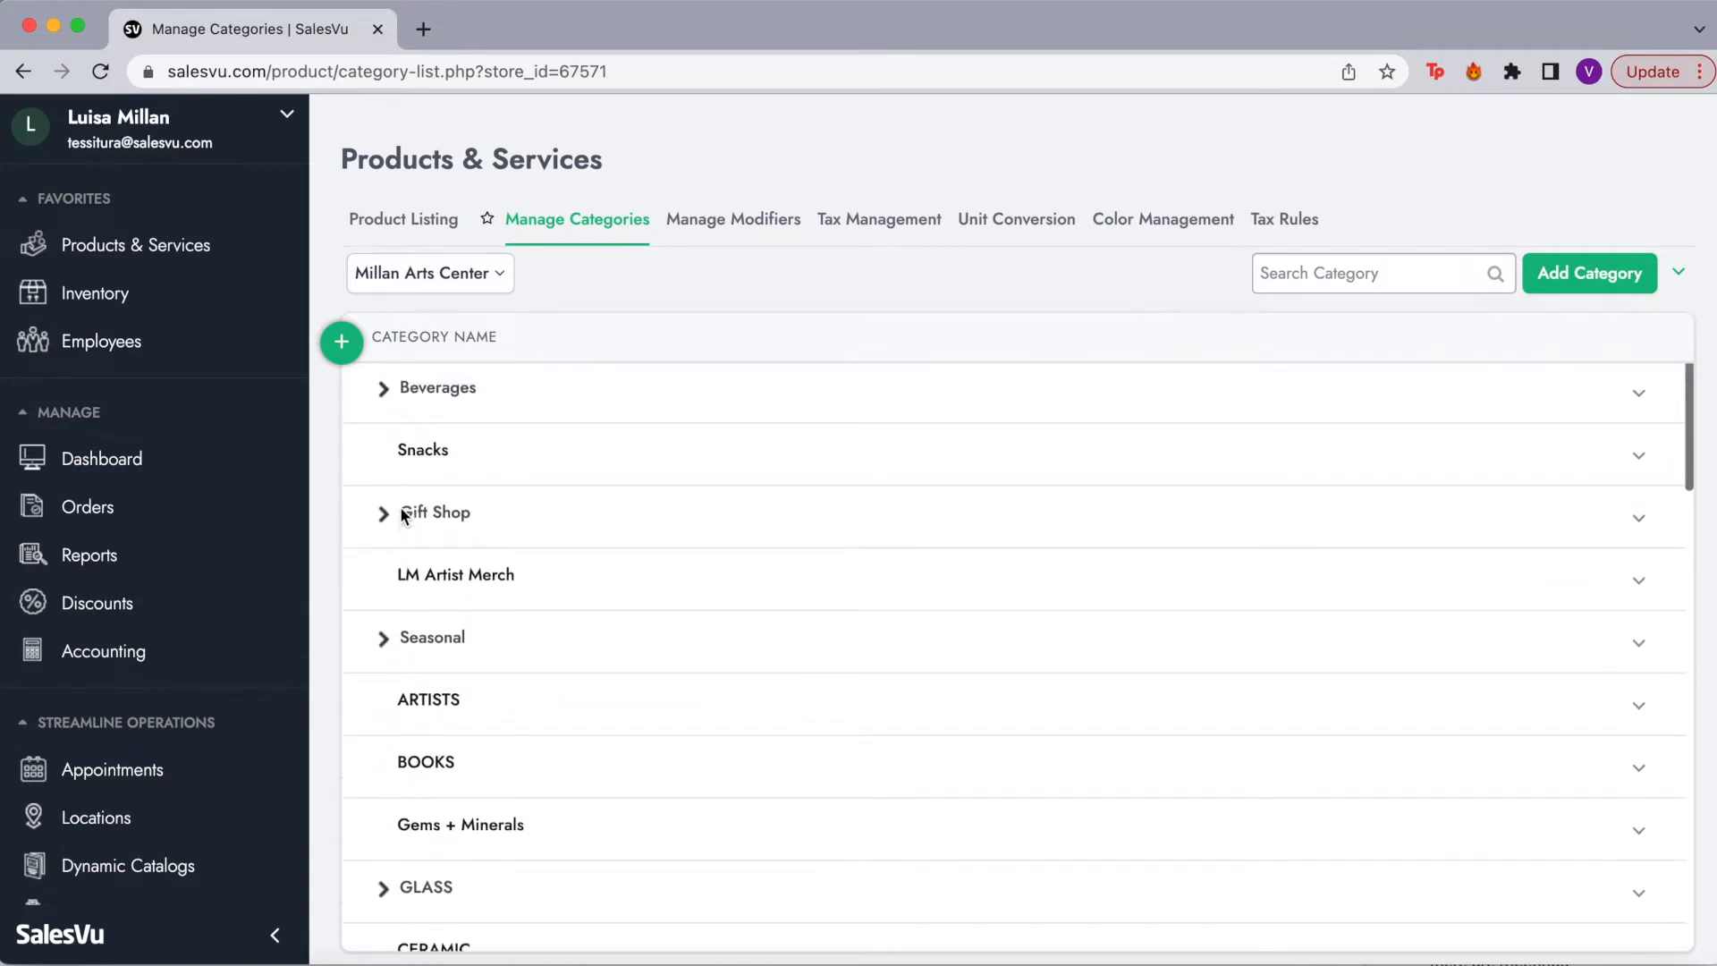
click(383, 394)
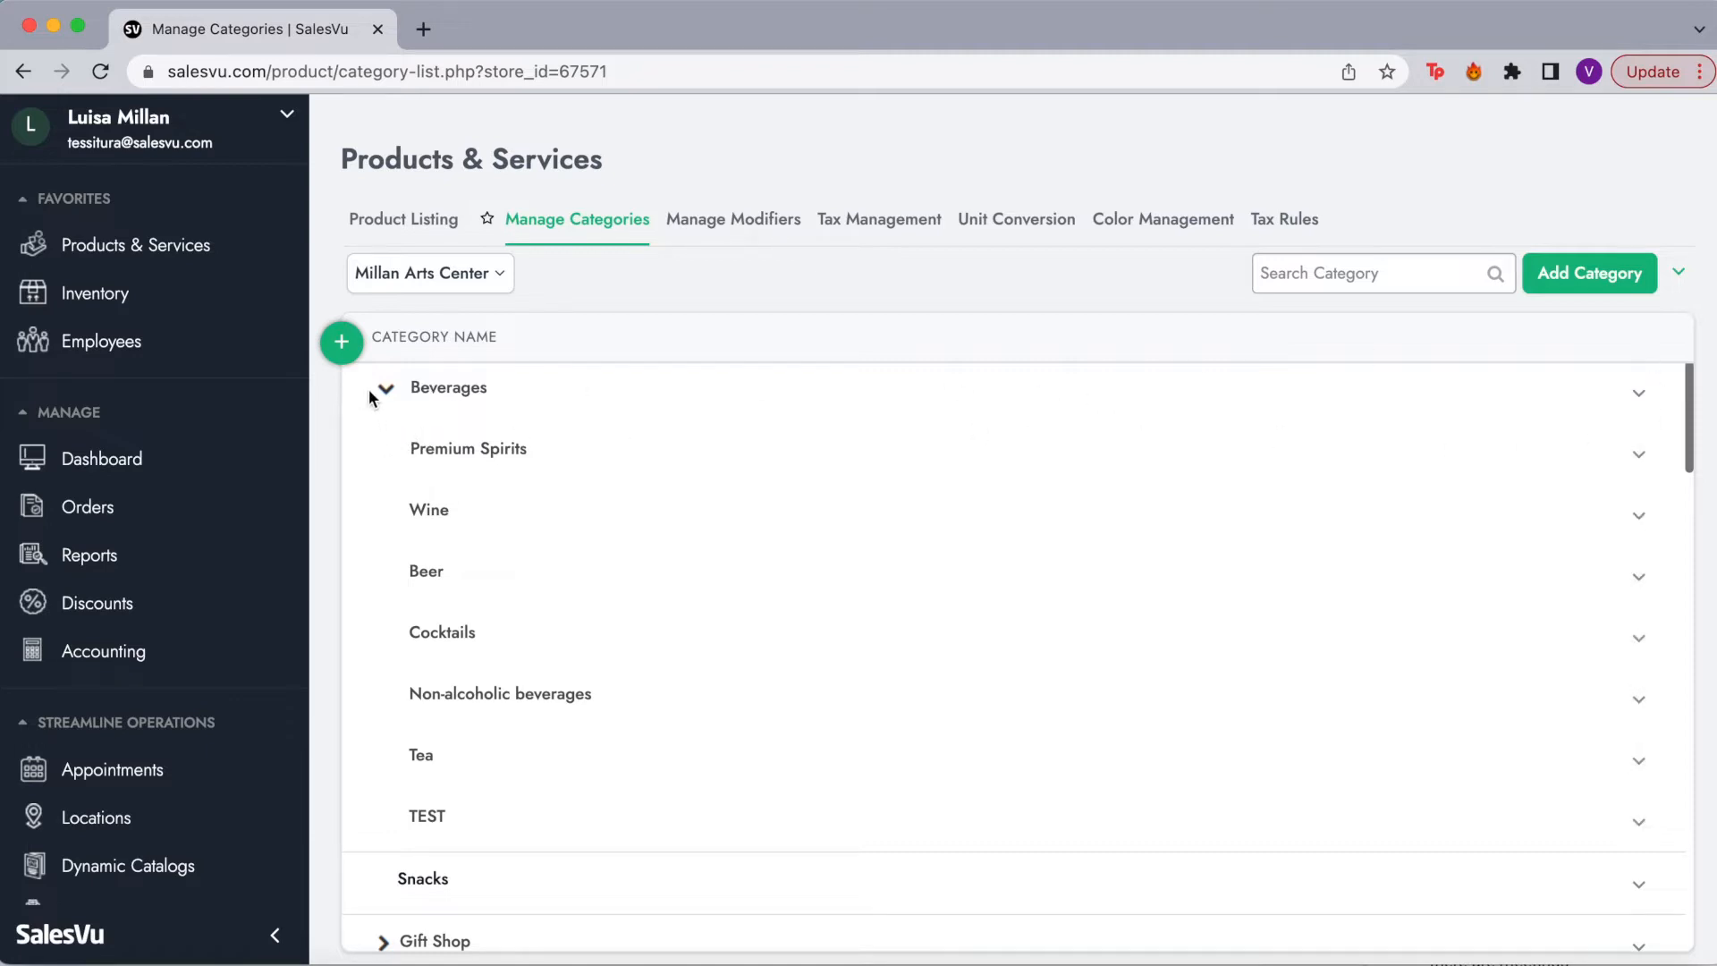
Step: Open the Beverages category's Edit Category form and select its description field
click(1648, 407)
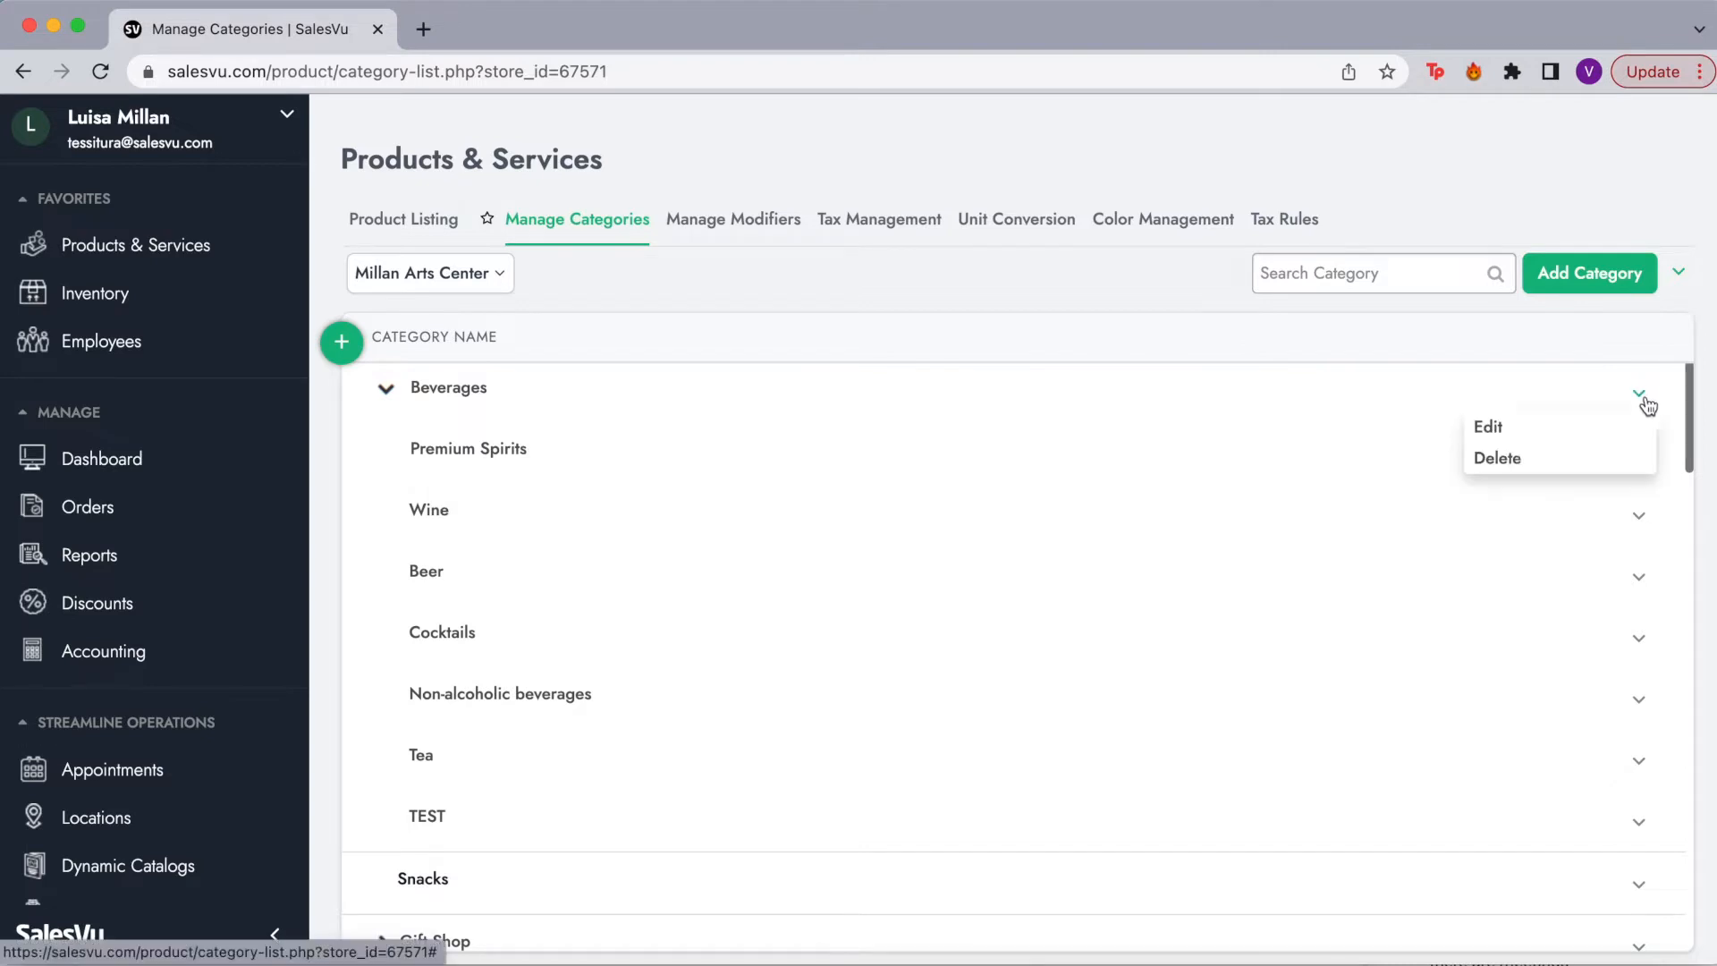
click(1596, 414)
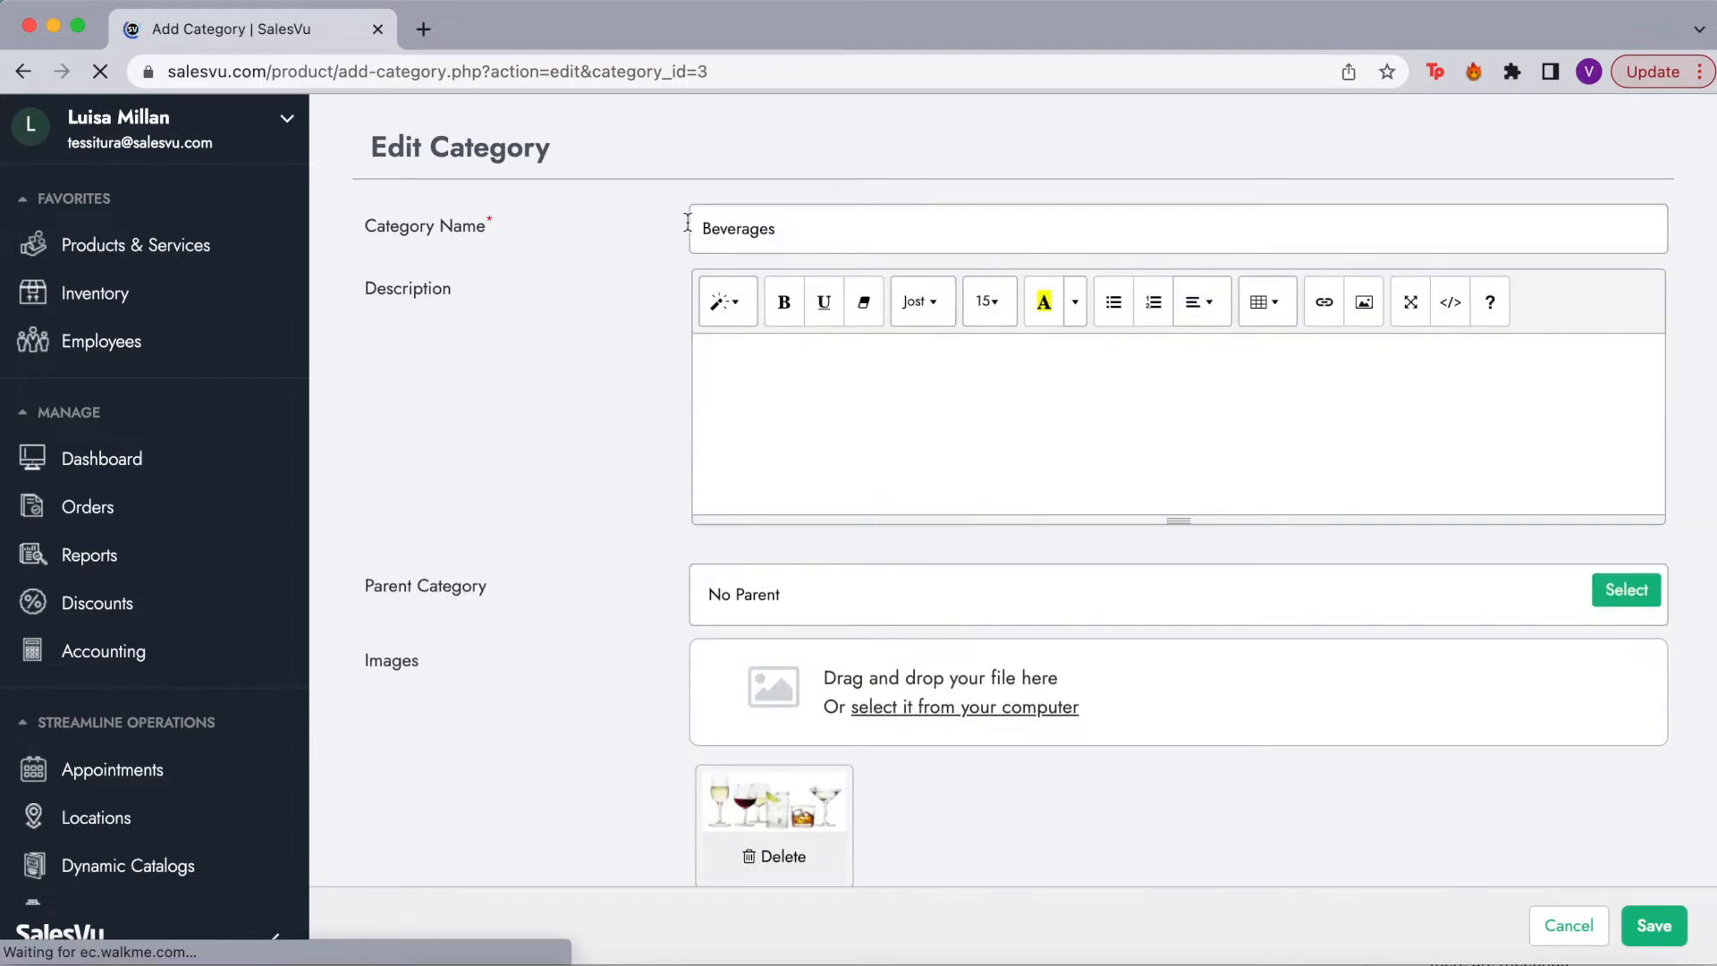
drag(361, 226, 512, 230)
click(502, 227)
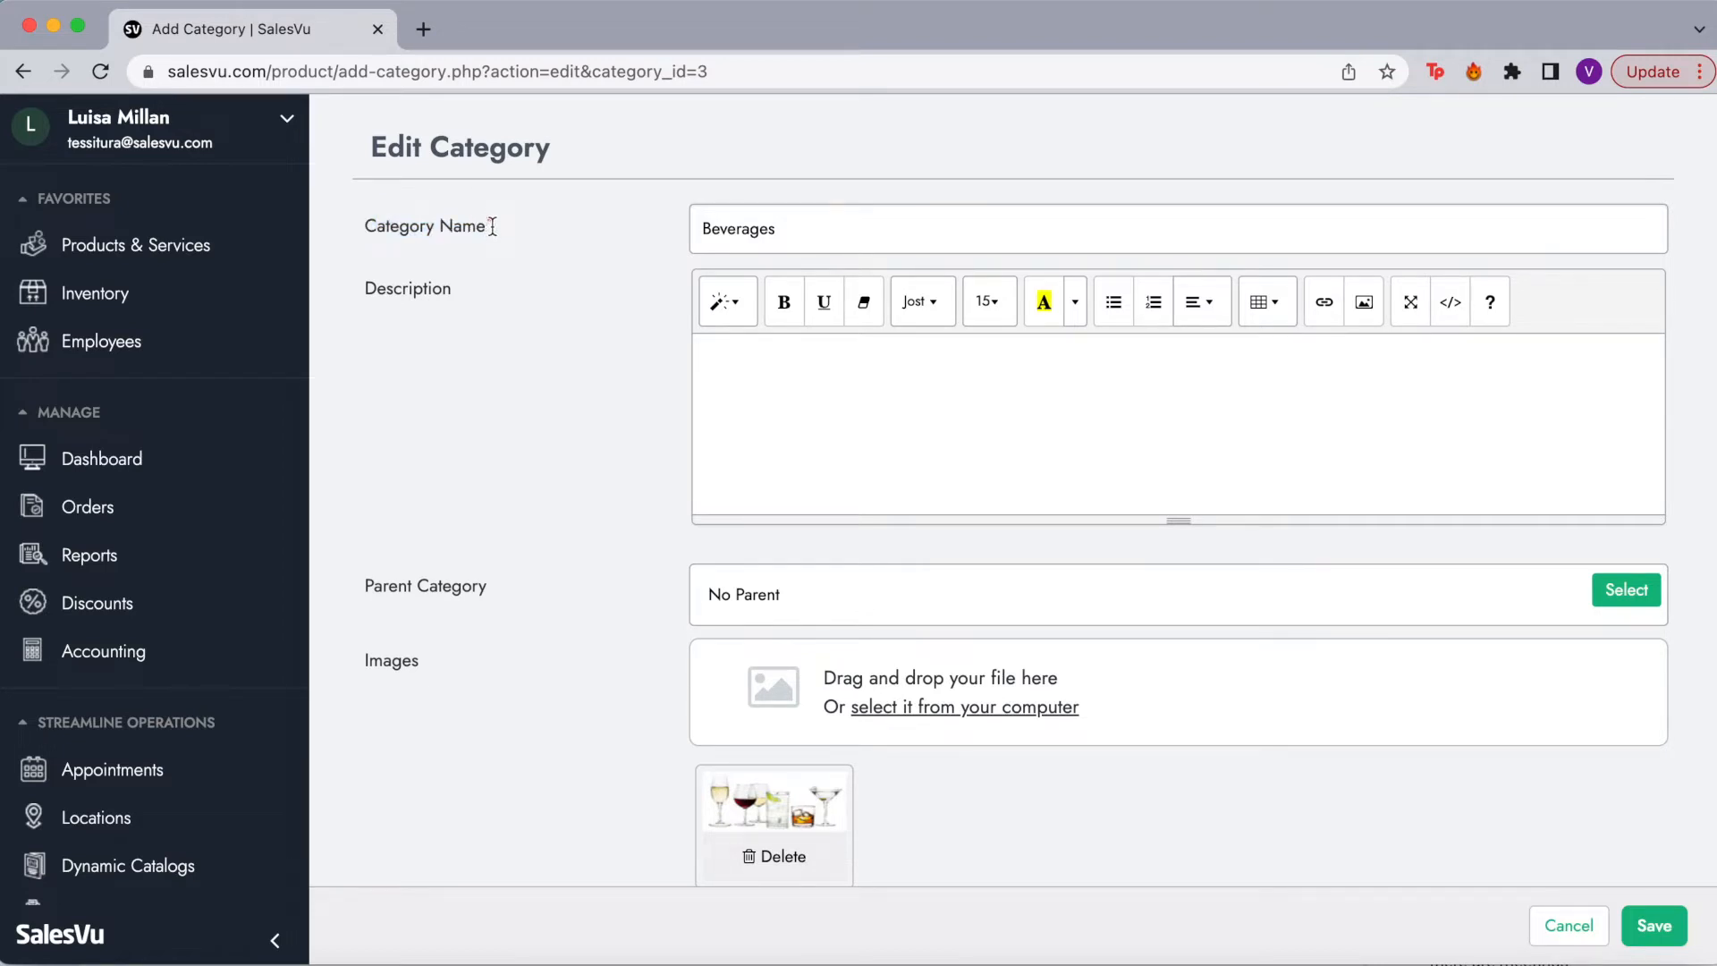
click(814, 430)
Step: Scroll through the Edit Category form, highlighting the Tag Groups heading
scroll(585, 643, down, 2)
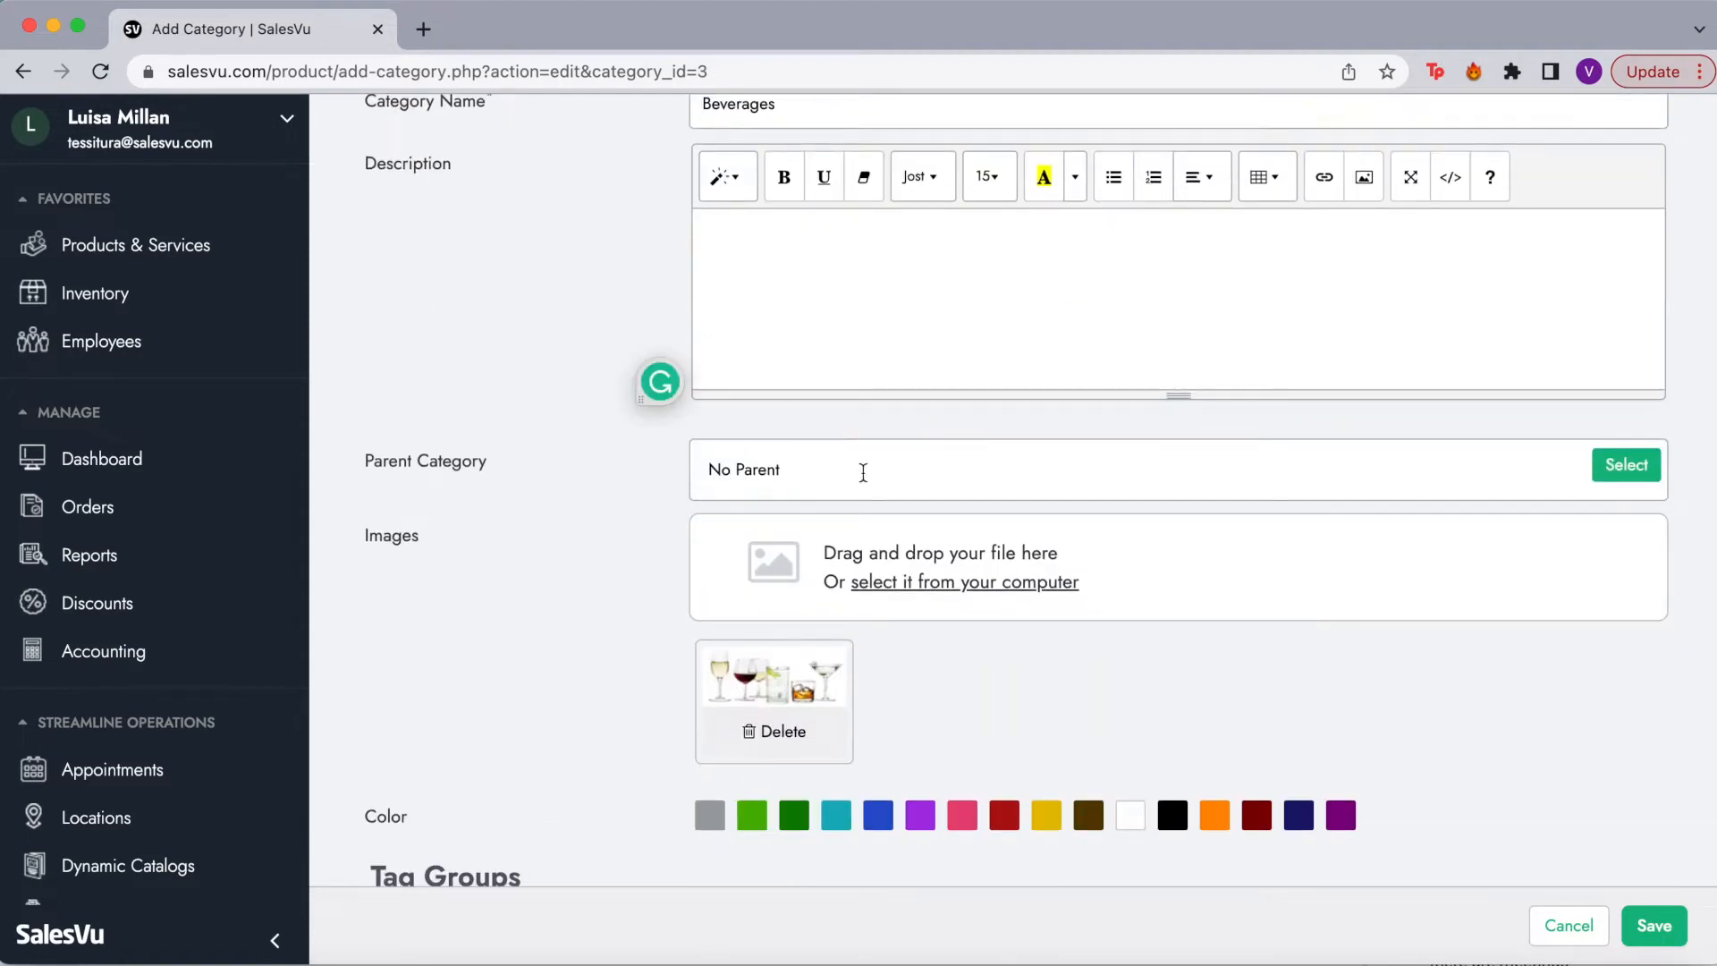
scroll(966, 461, up, 2)
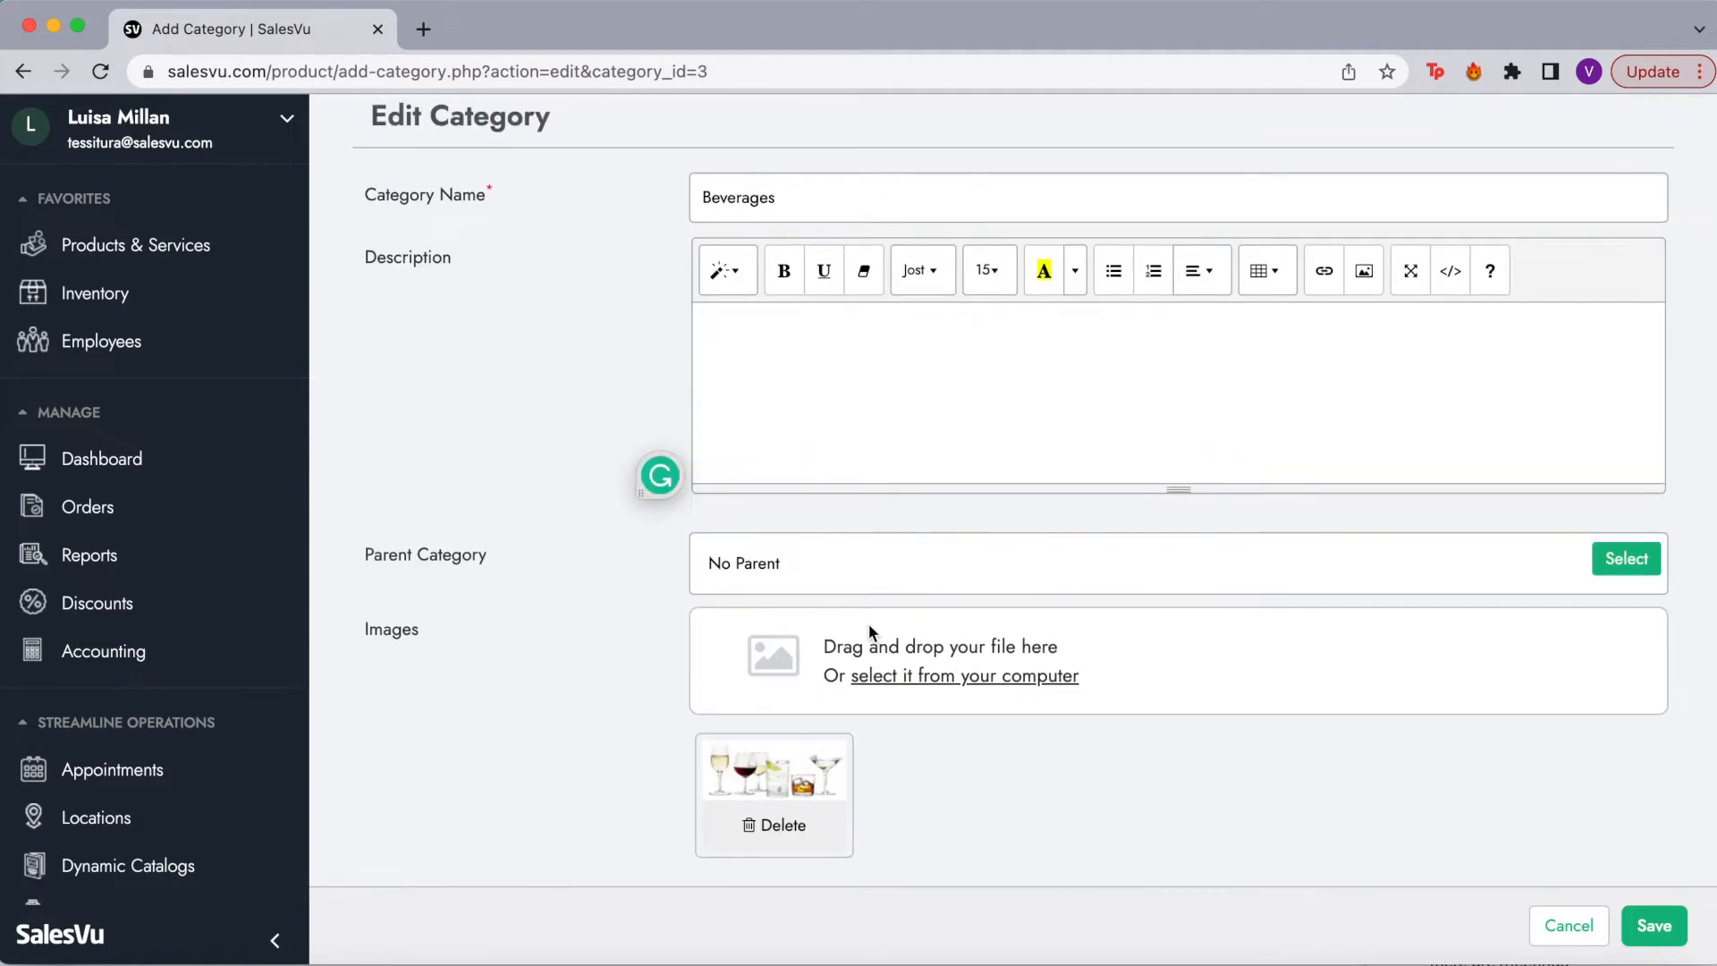
scroll(869, 633, down, 2)
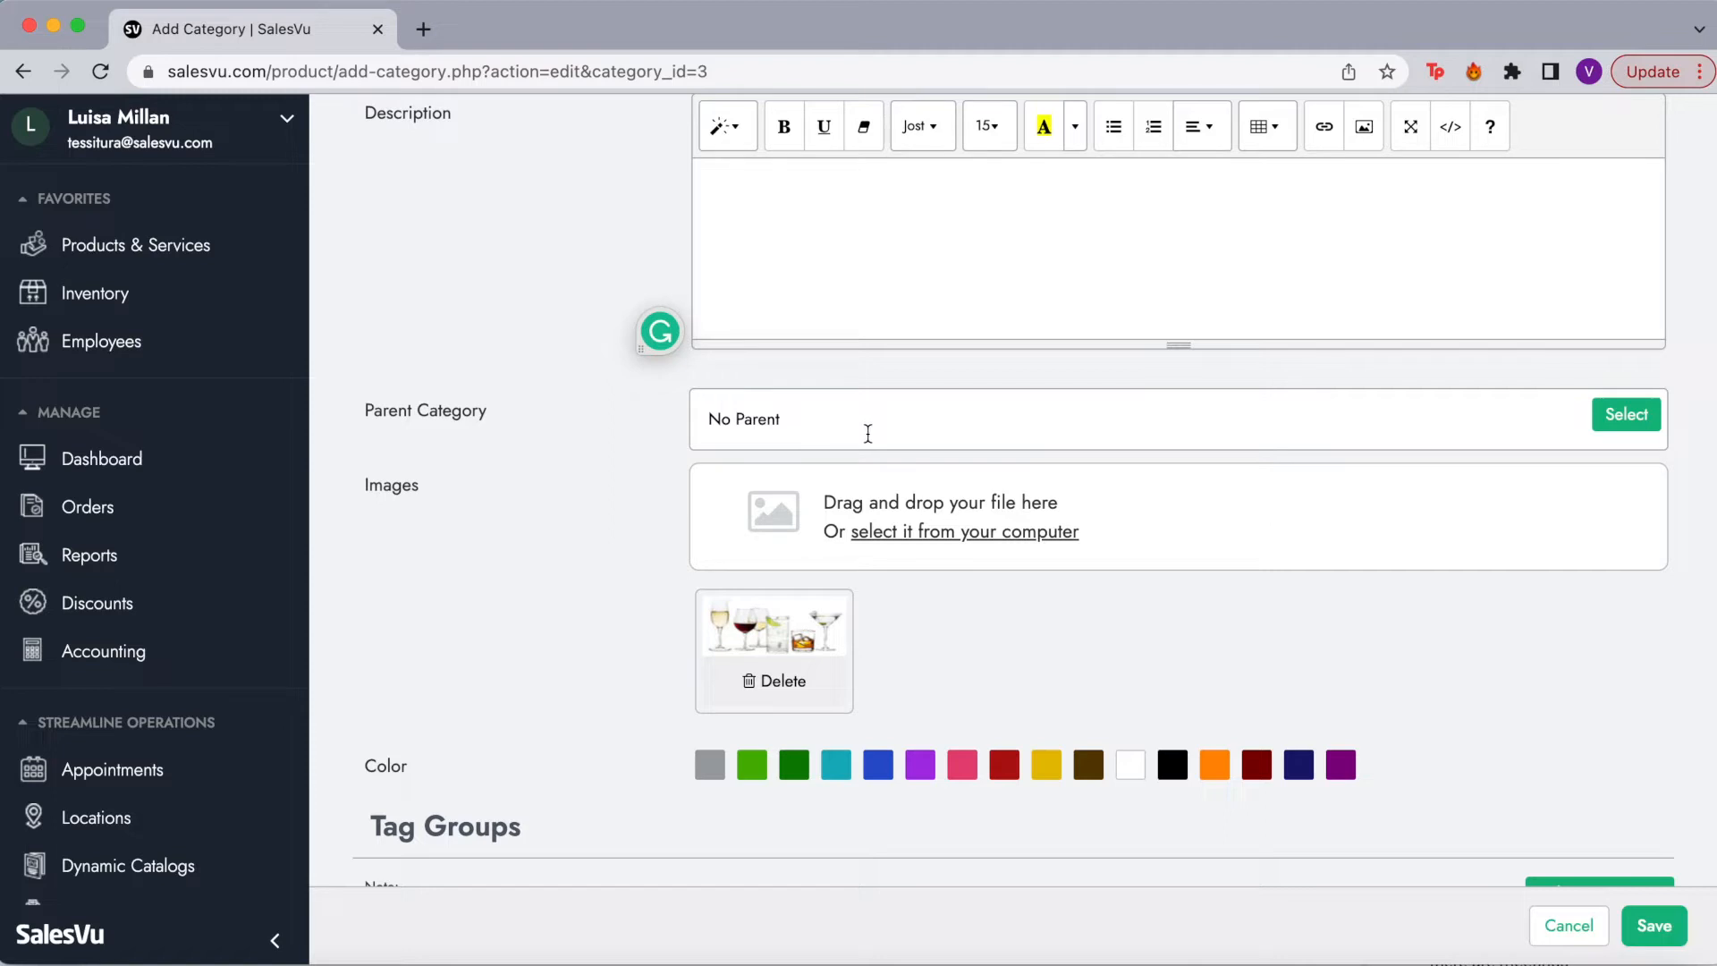
scroll(867, 433, up, 2)
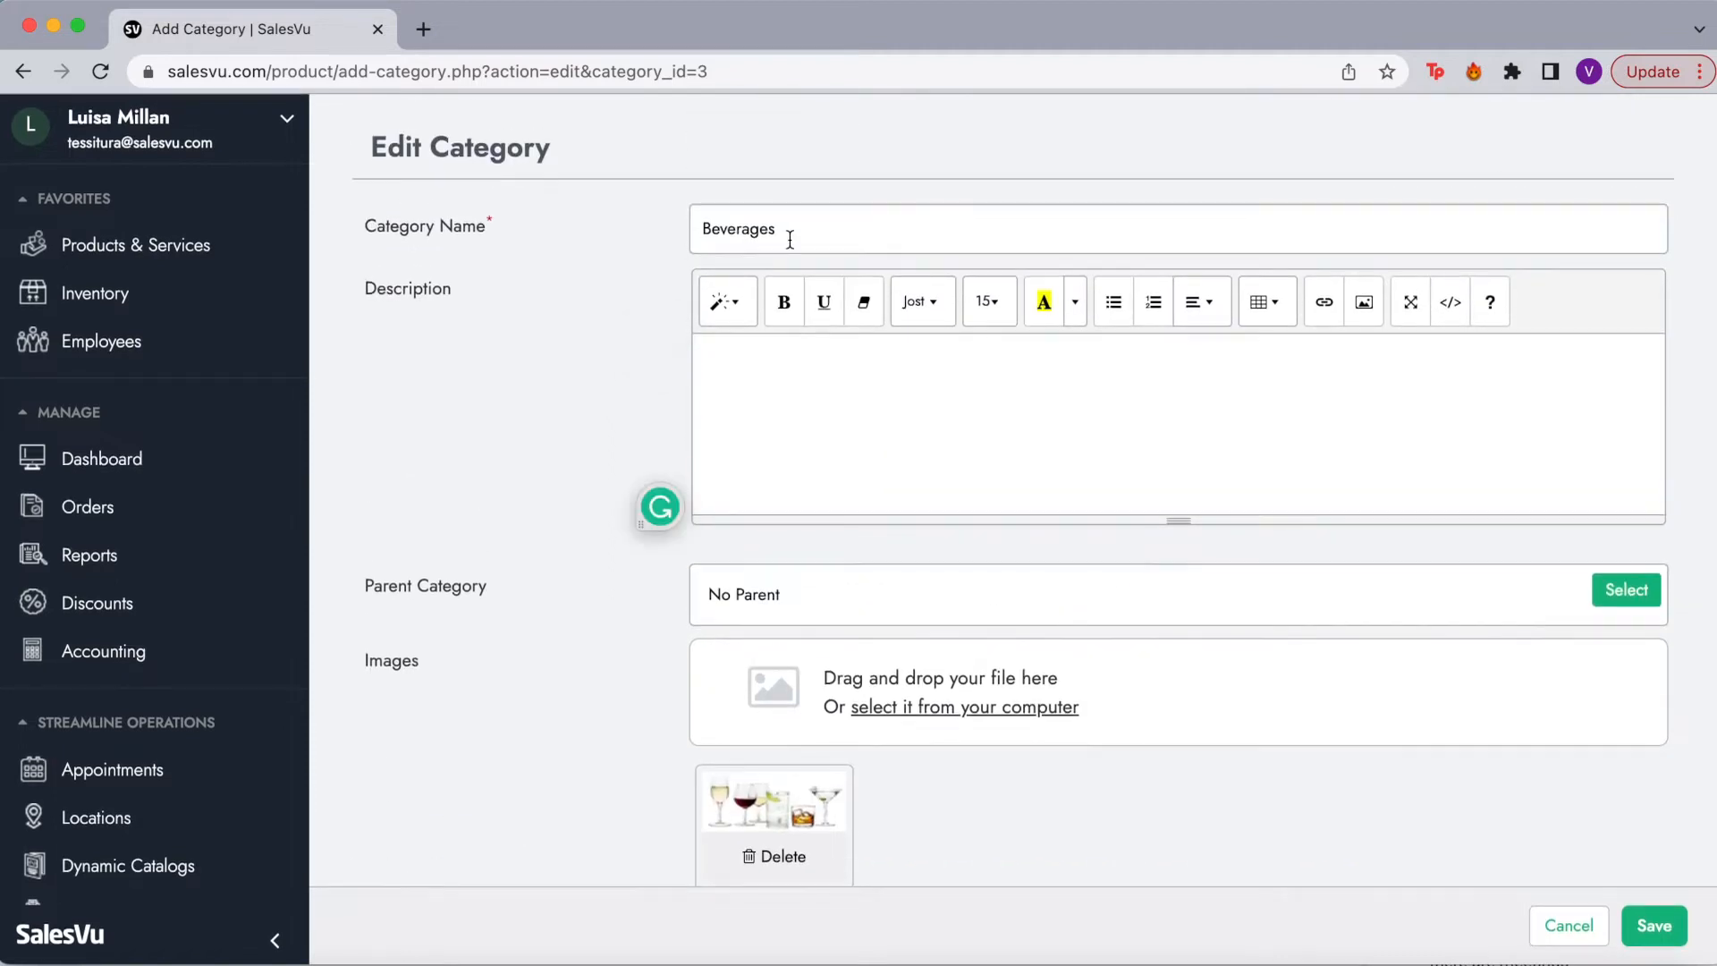
scroll(851, 617, down, 3)
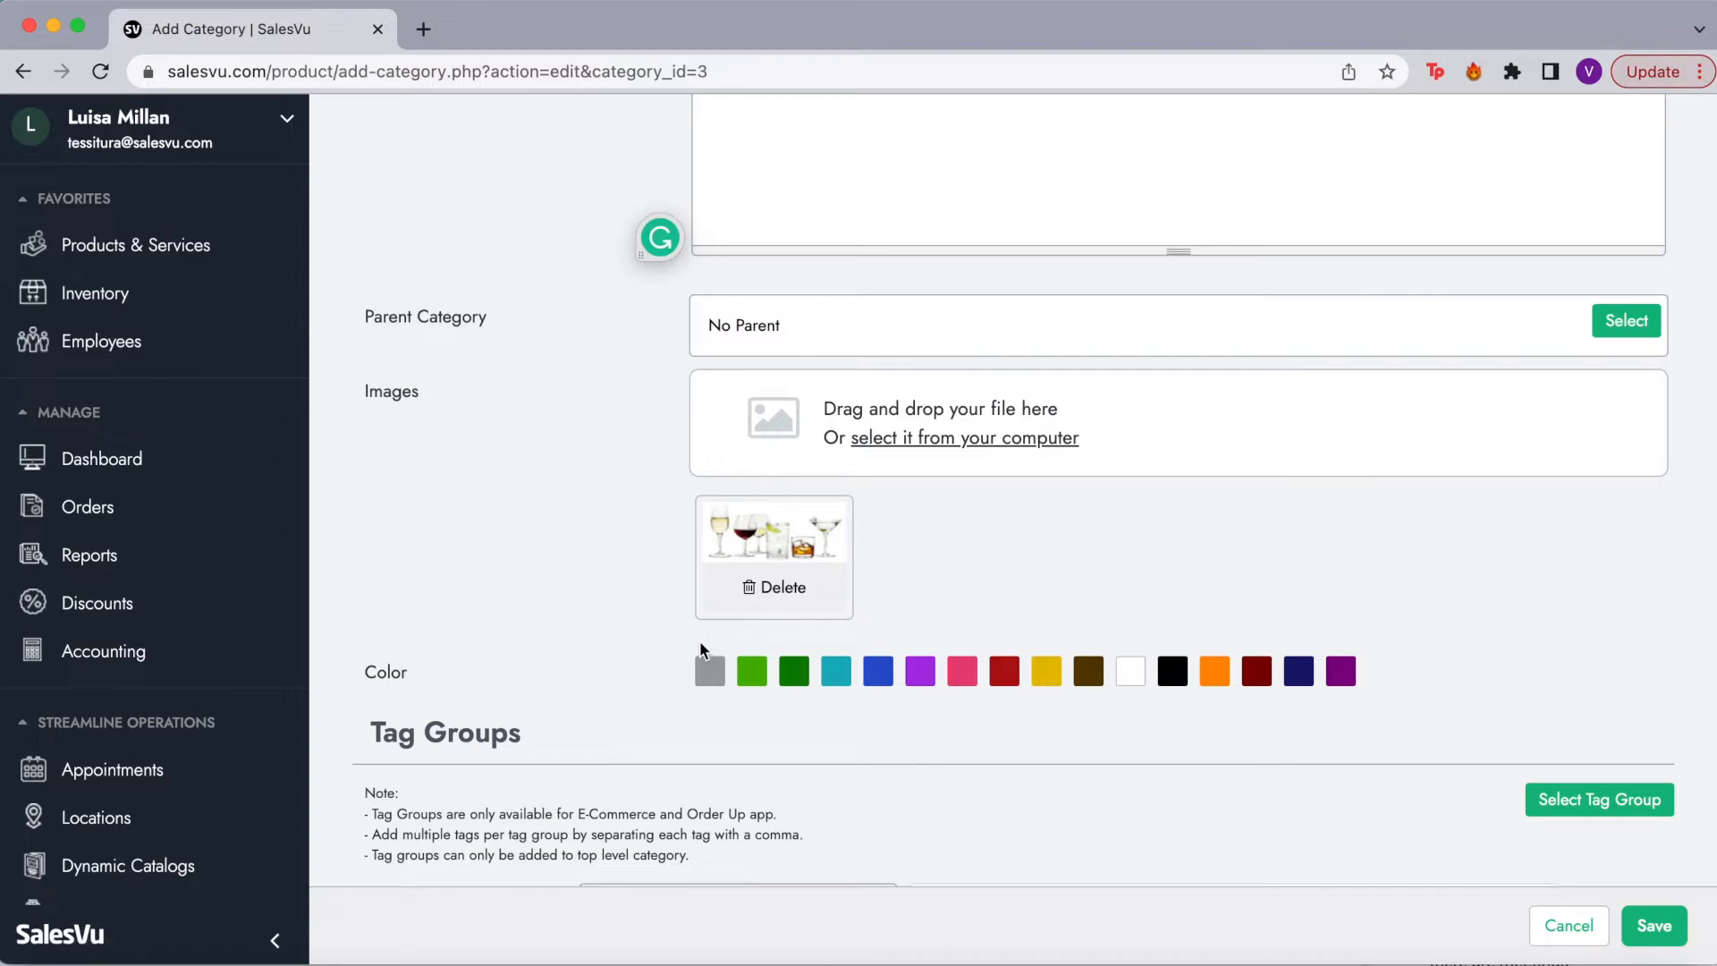
scroll(881, 630, down, 3)
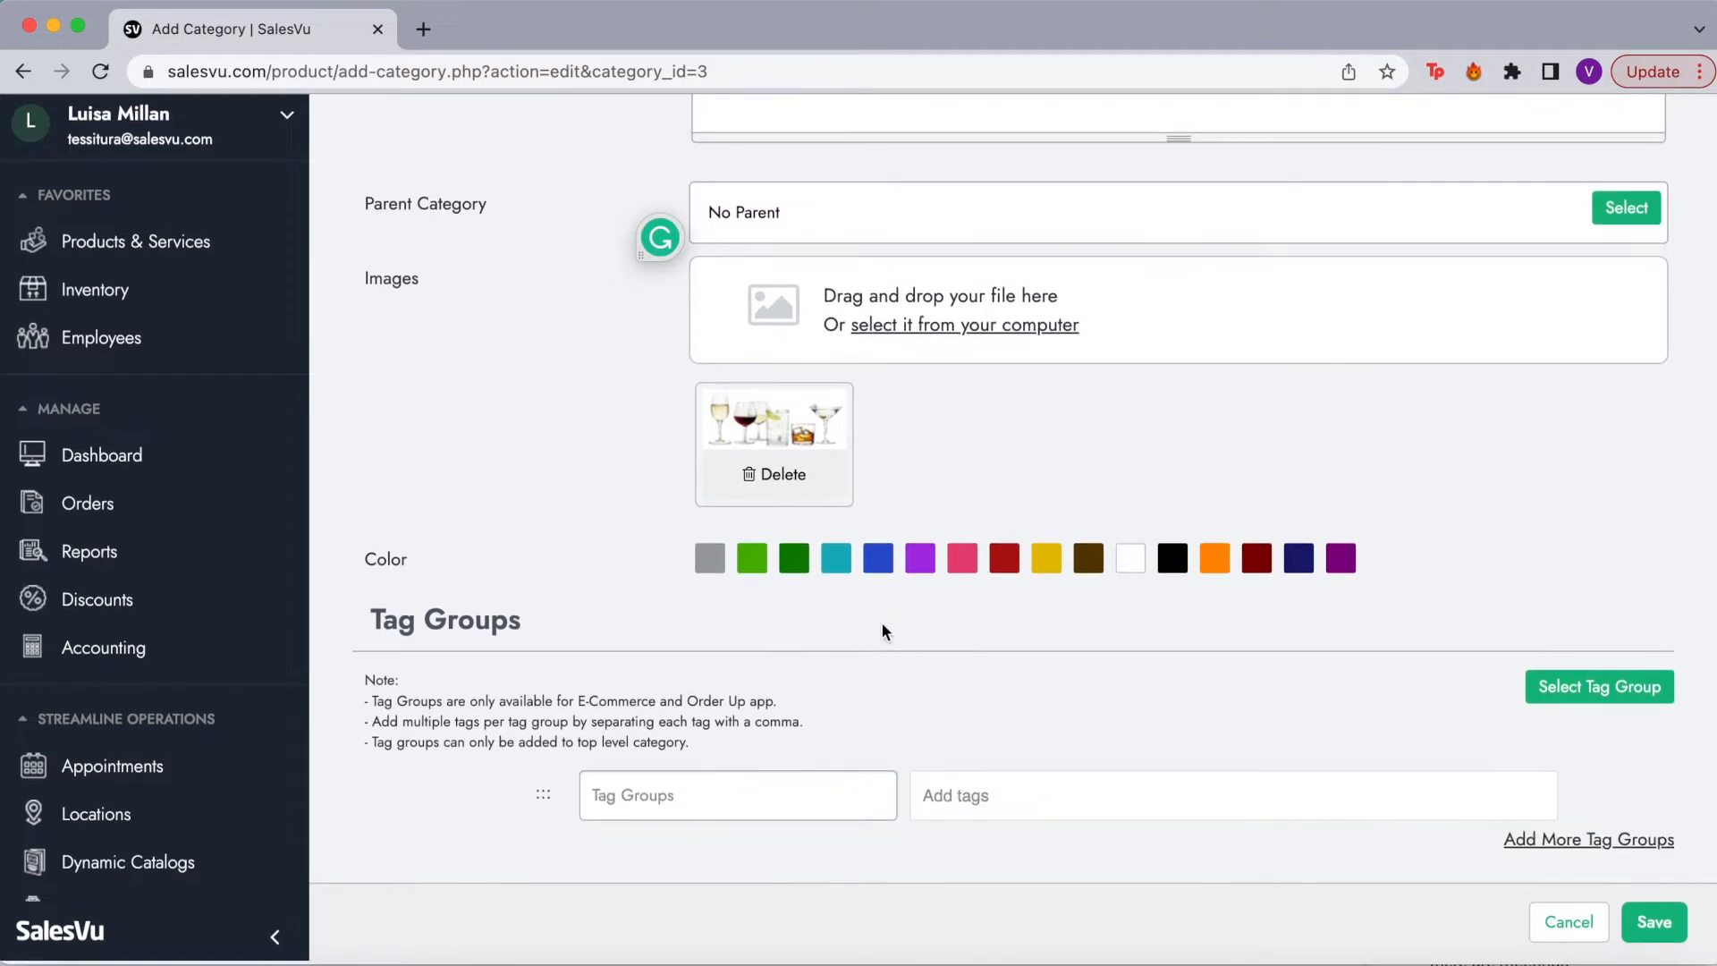
drag(377, 625, 552, 629)
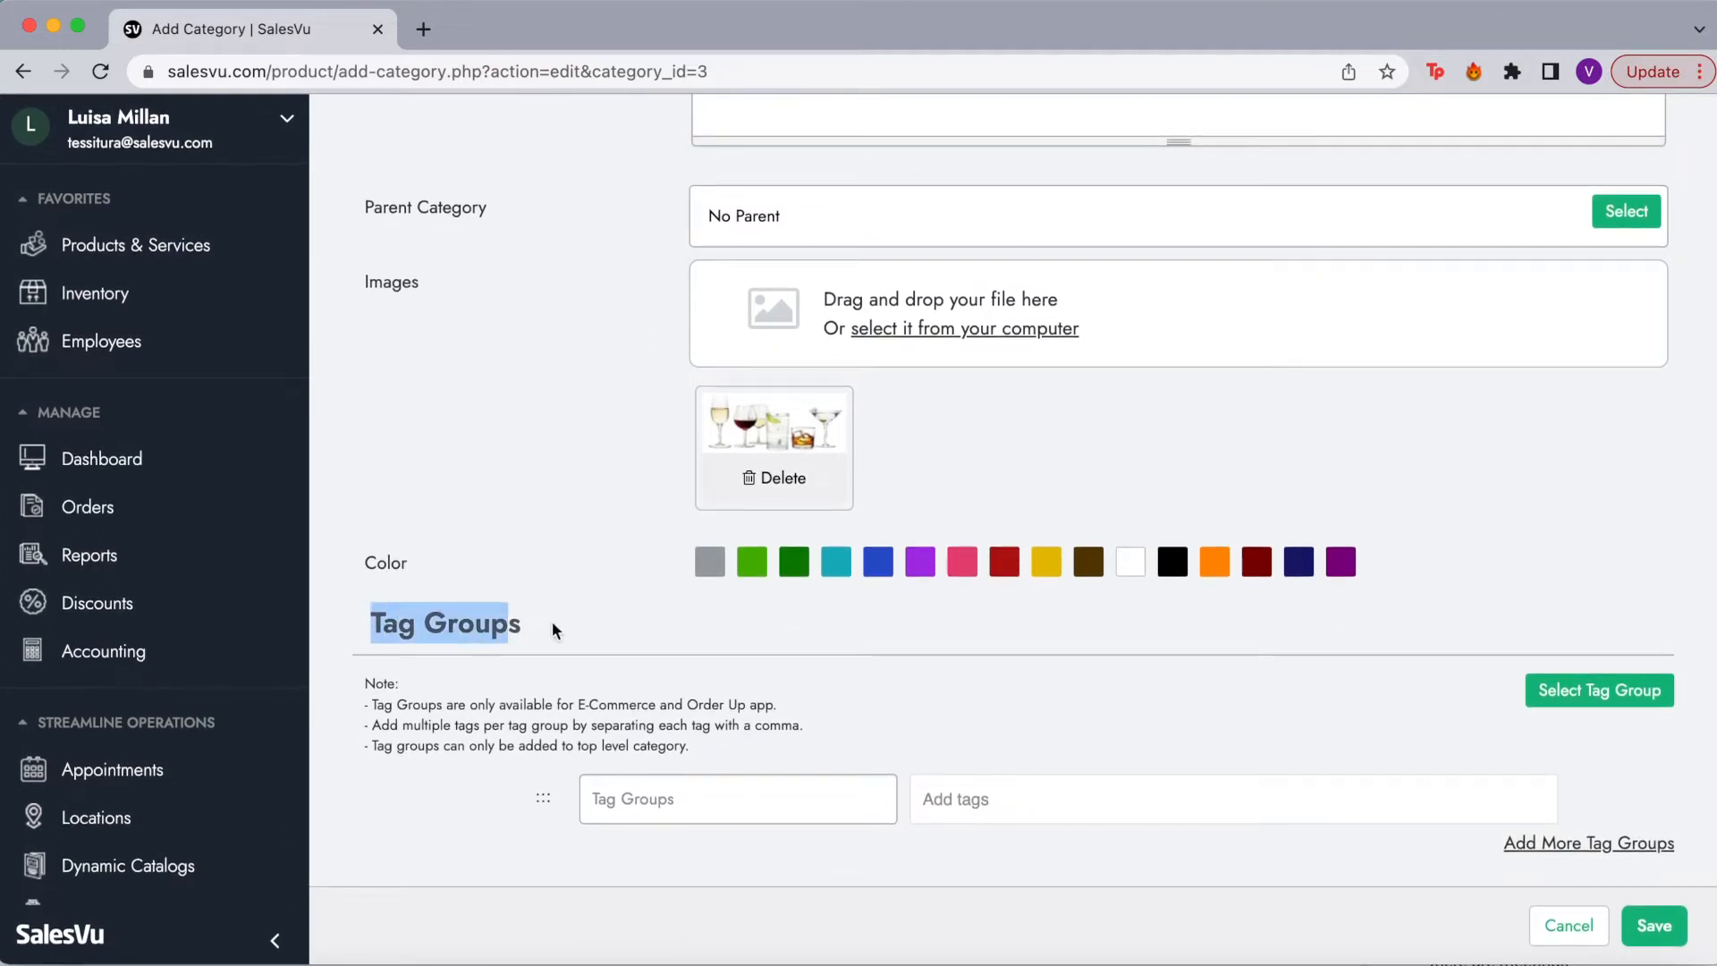
click(564, 624)
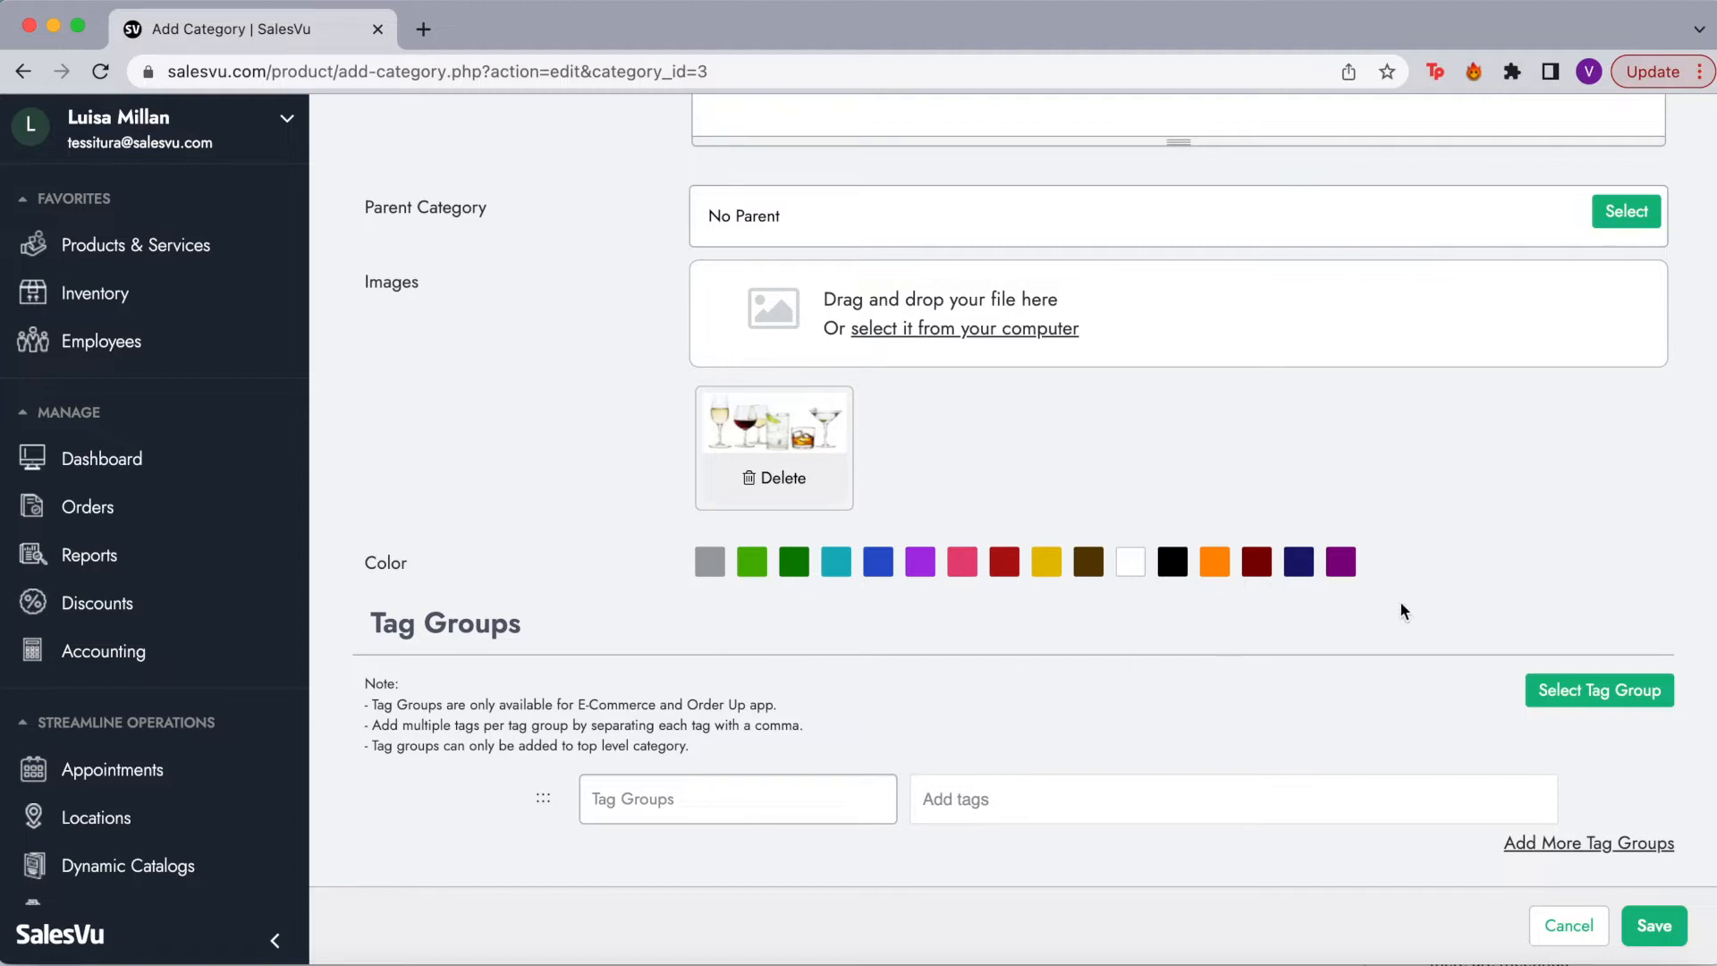
scroll(1457, 783, up, 5)
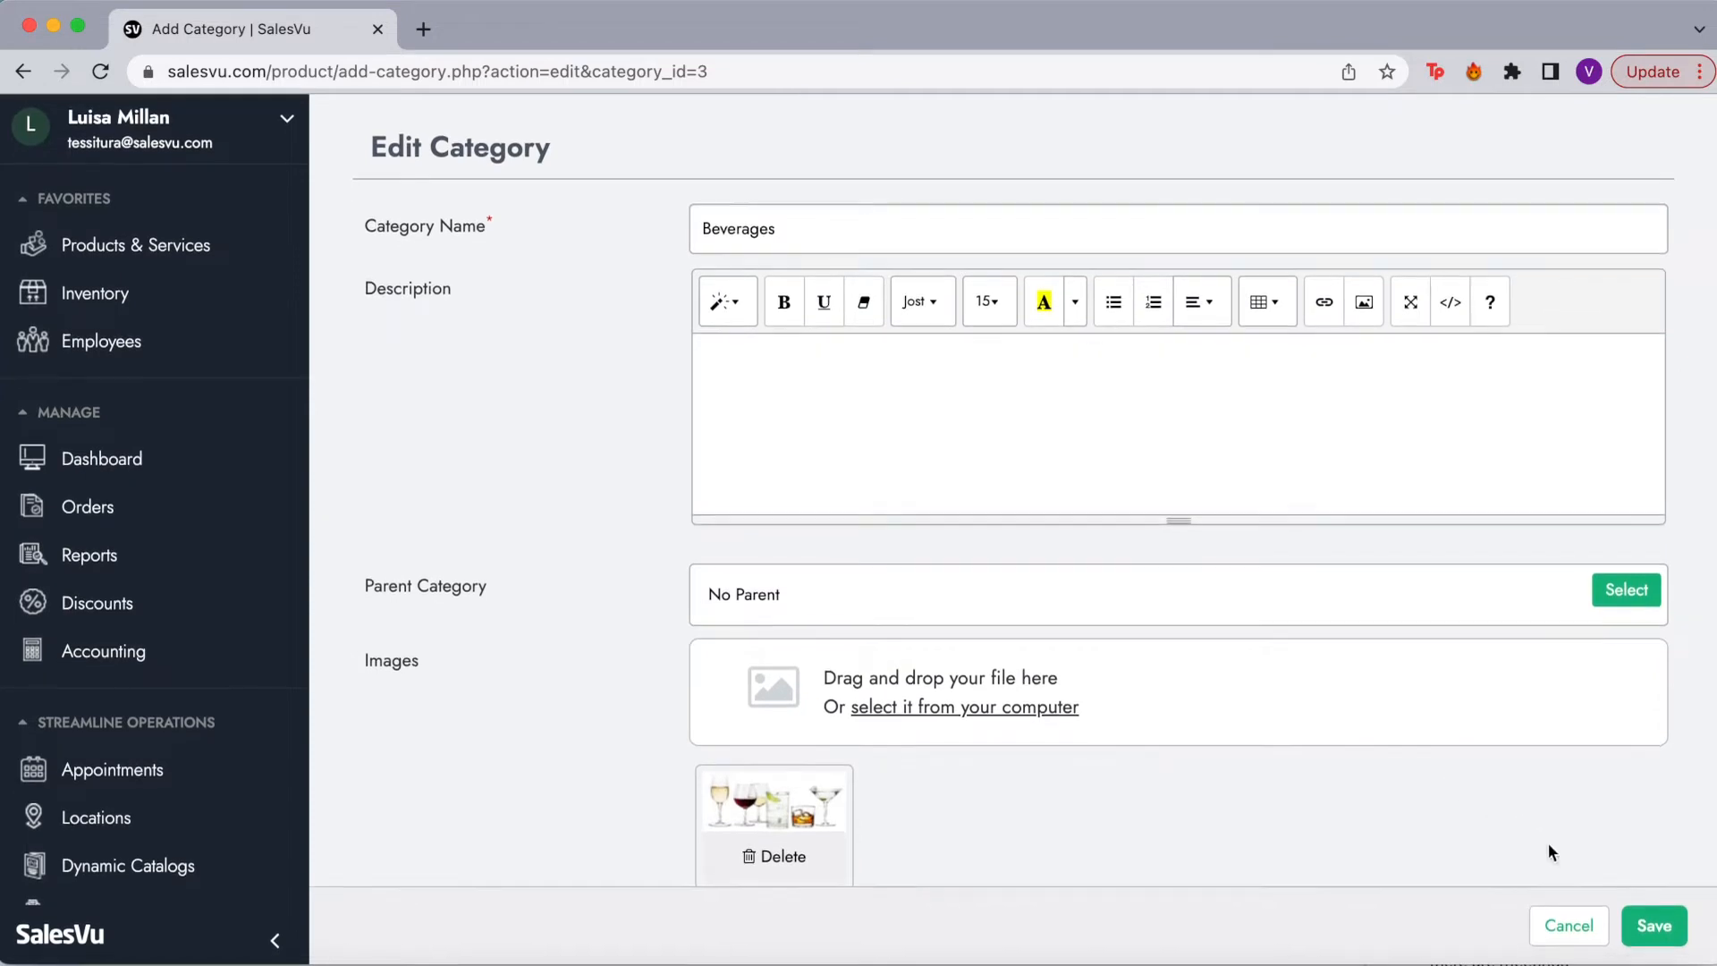
Step: Cancel the Beverages edit without saving and return to the Product Listing
click(1555, 922)
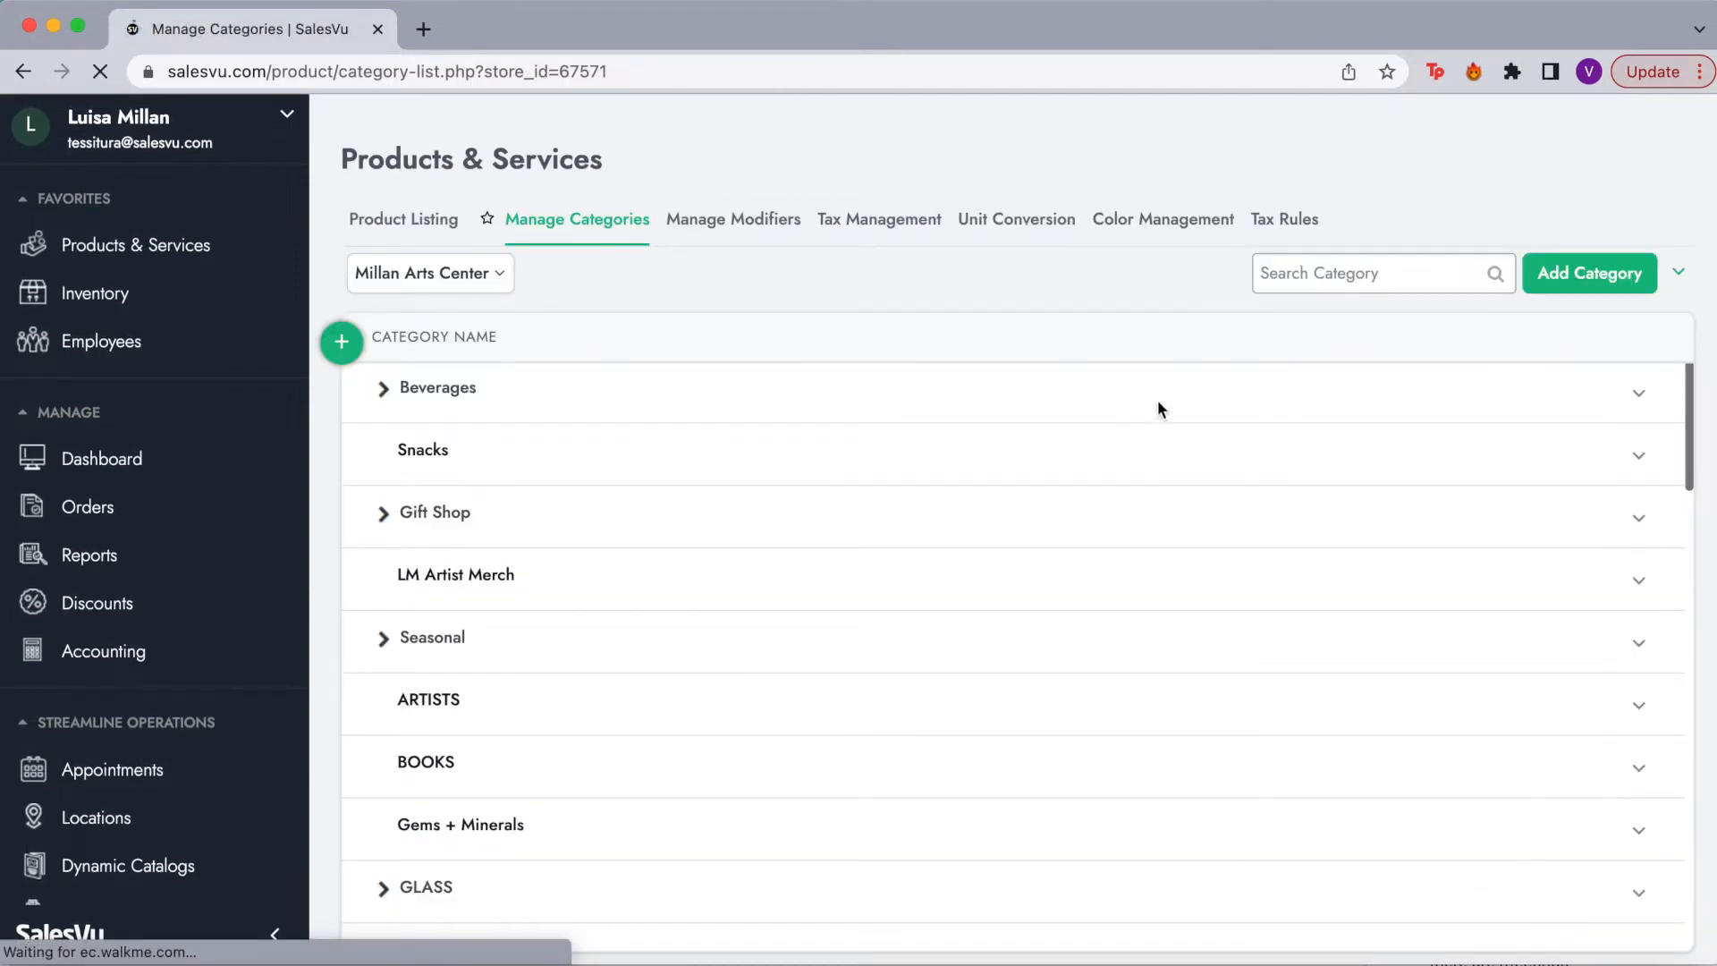
click(1639, 399)
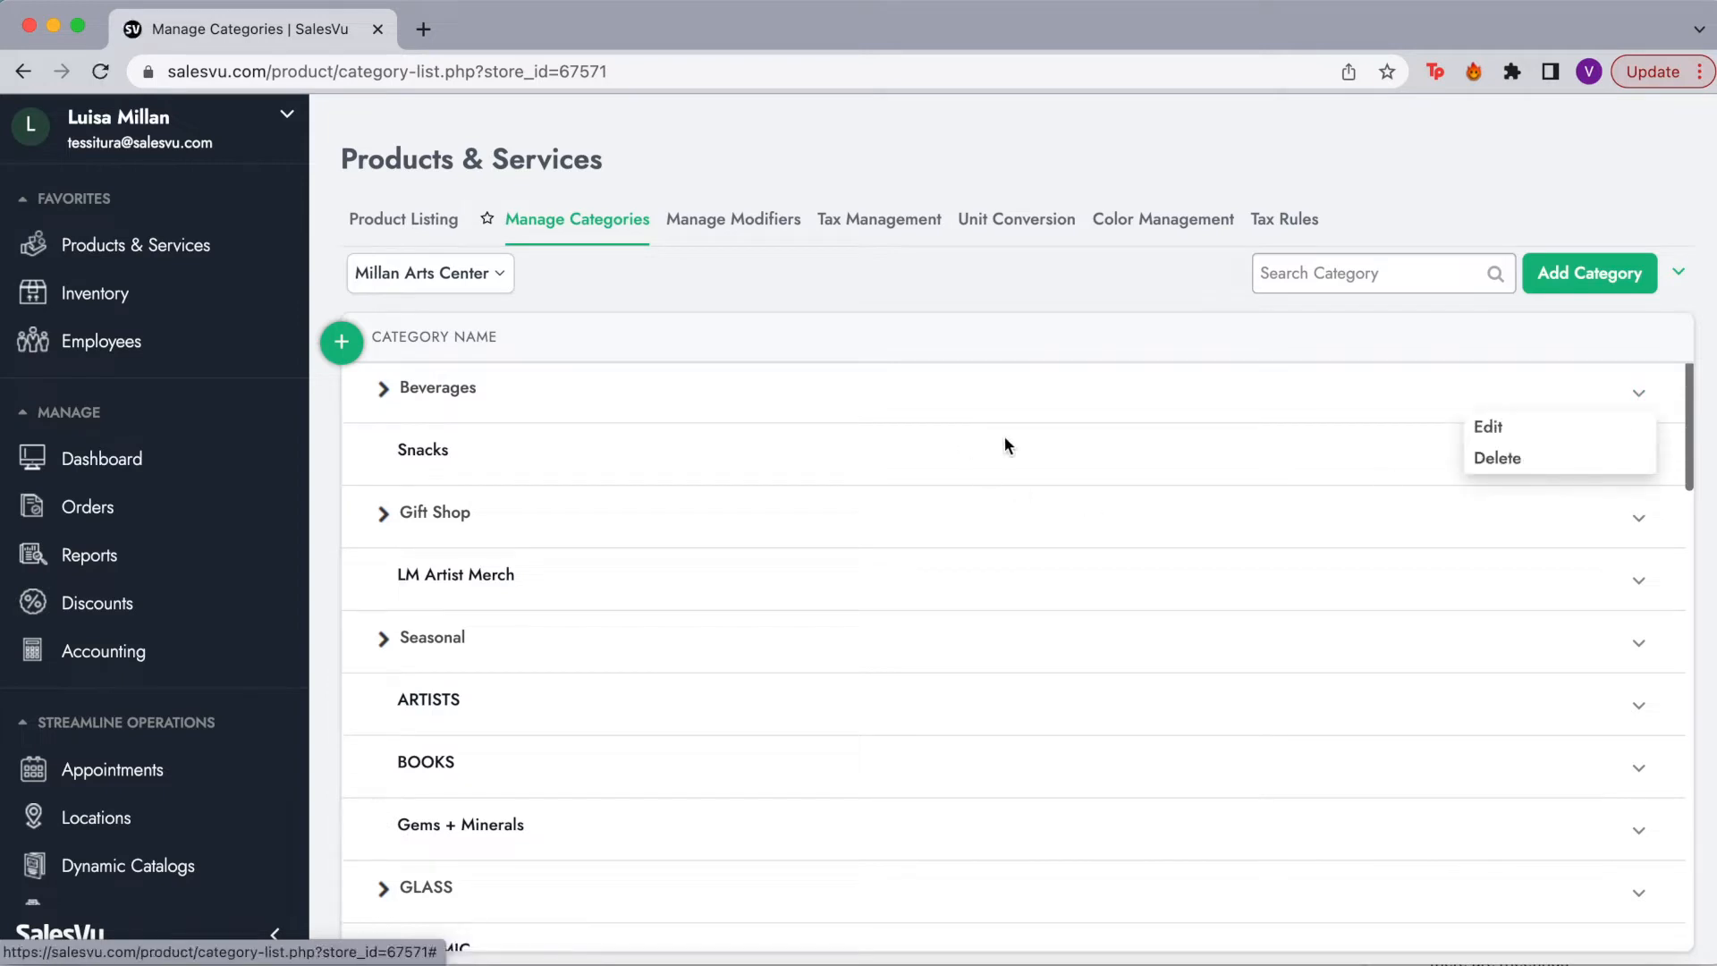
click(1282, 401)
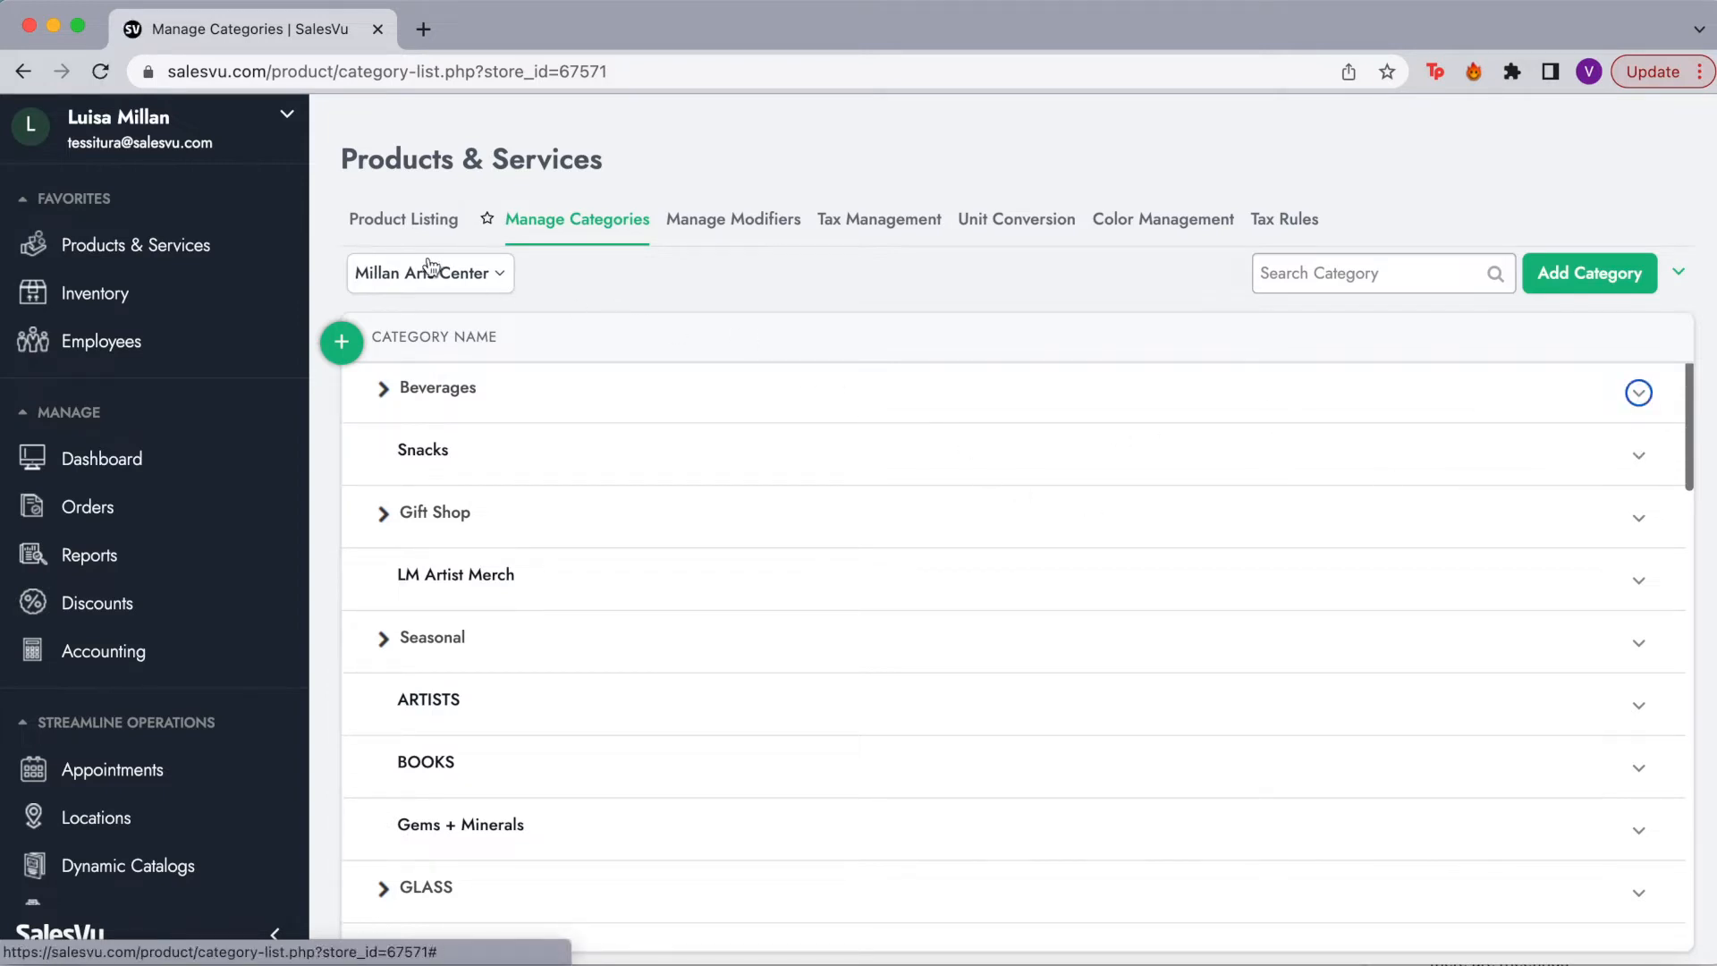
click(425, 225)
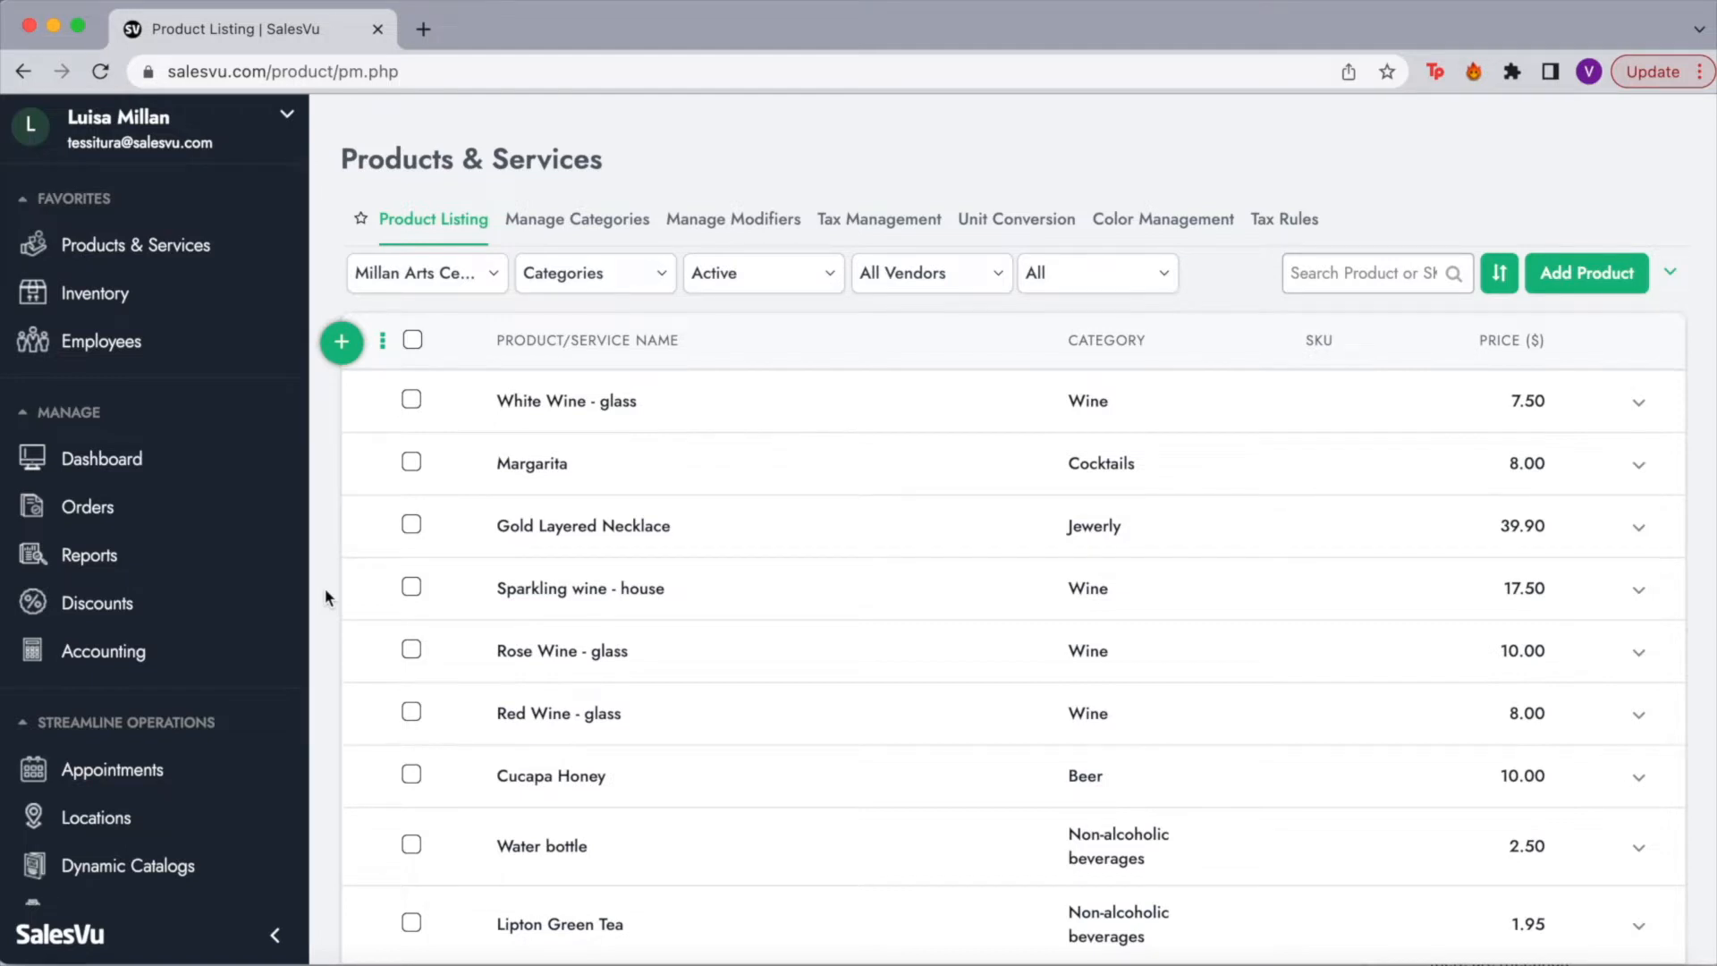
Step: Bring up the Margarita row's actions menu on the Product Listing
click(1640, 466)
click(1669, 480)
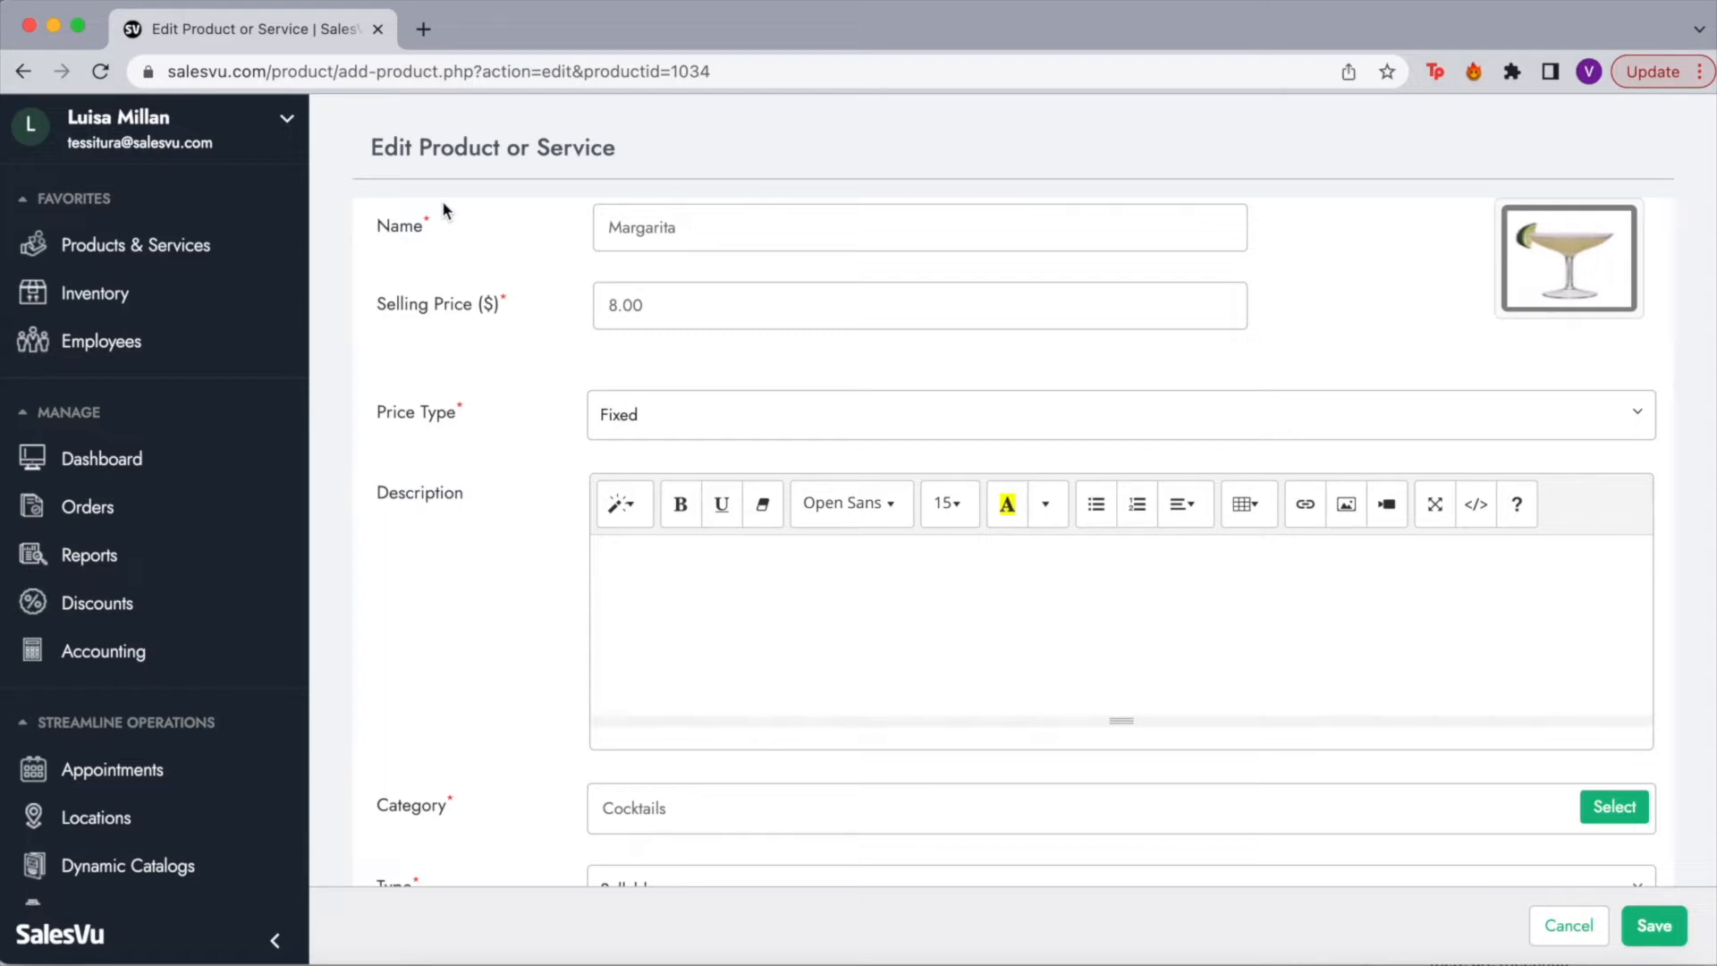
Step: Preview the Margarita tile's colour swatches, then show its Type options
click(1567, 239)
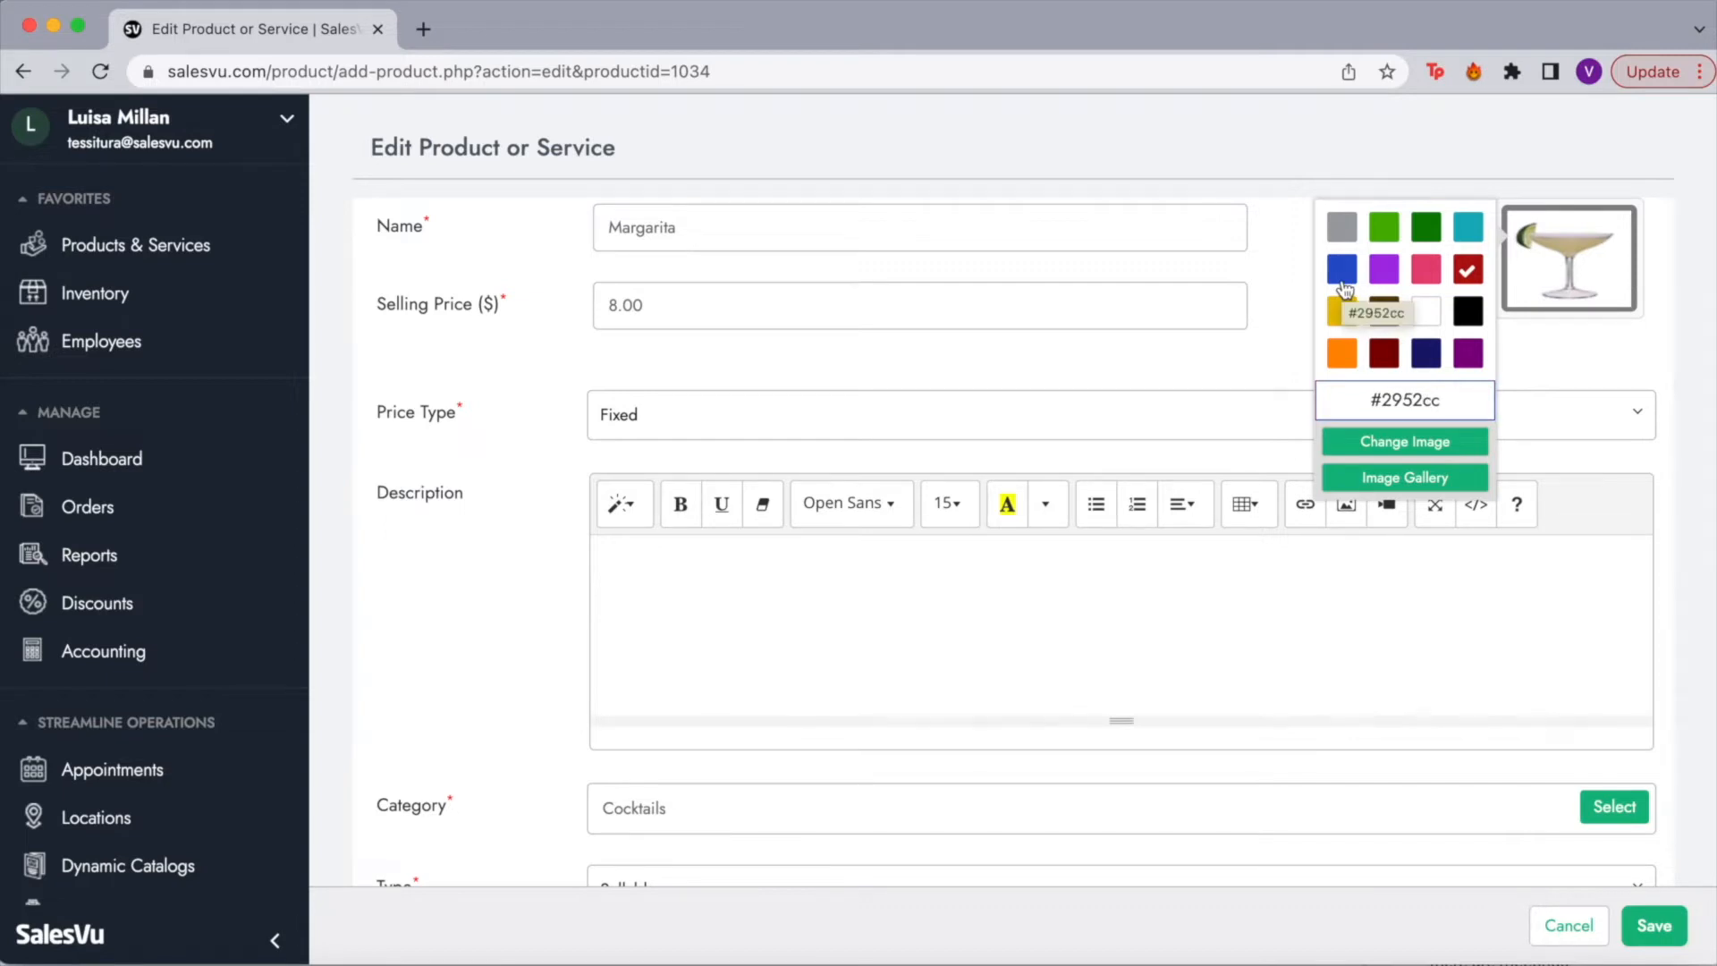
scroll(1015, 531, down, 4)
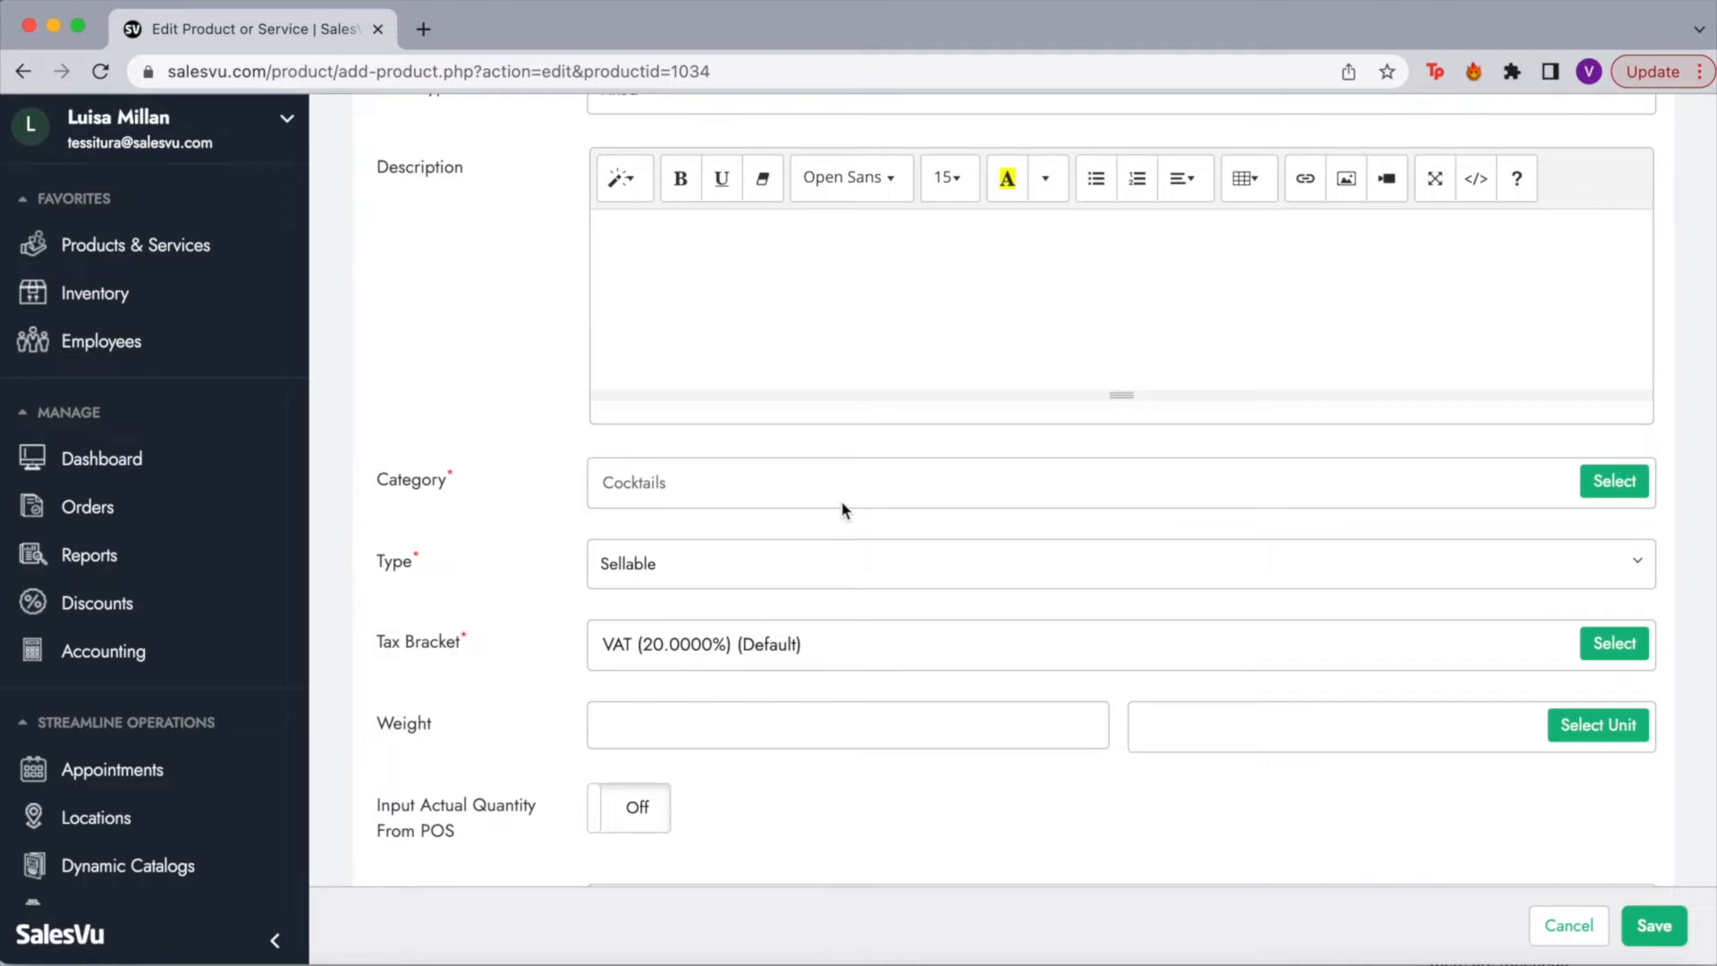
click(659, 561)
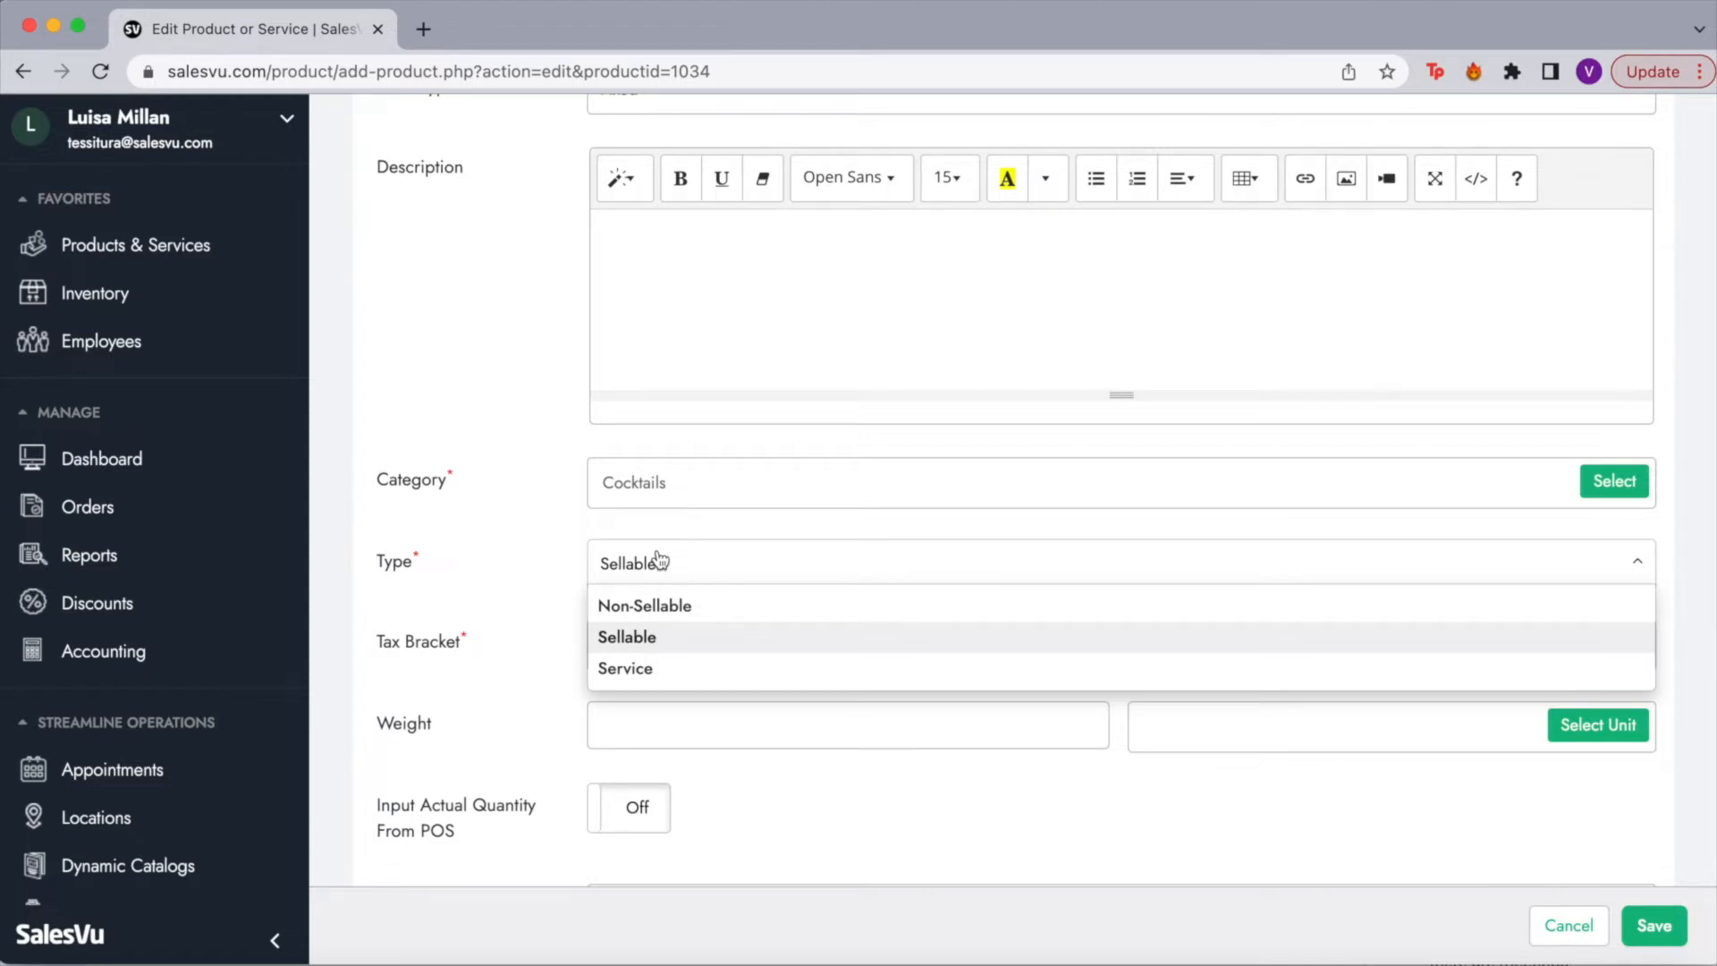
Step: Keep Margarita as Sellable and leave its tax bracket at VAT (20.0000%)
click(590, 564)
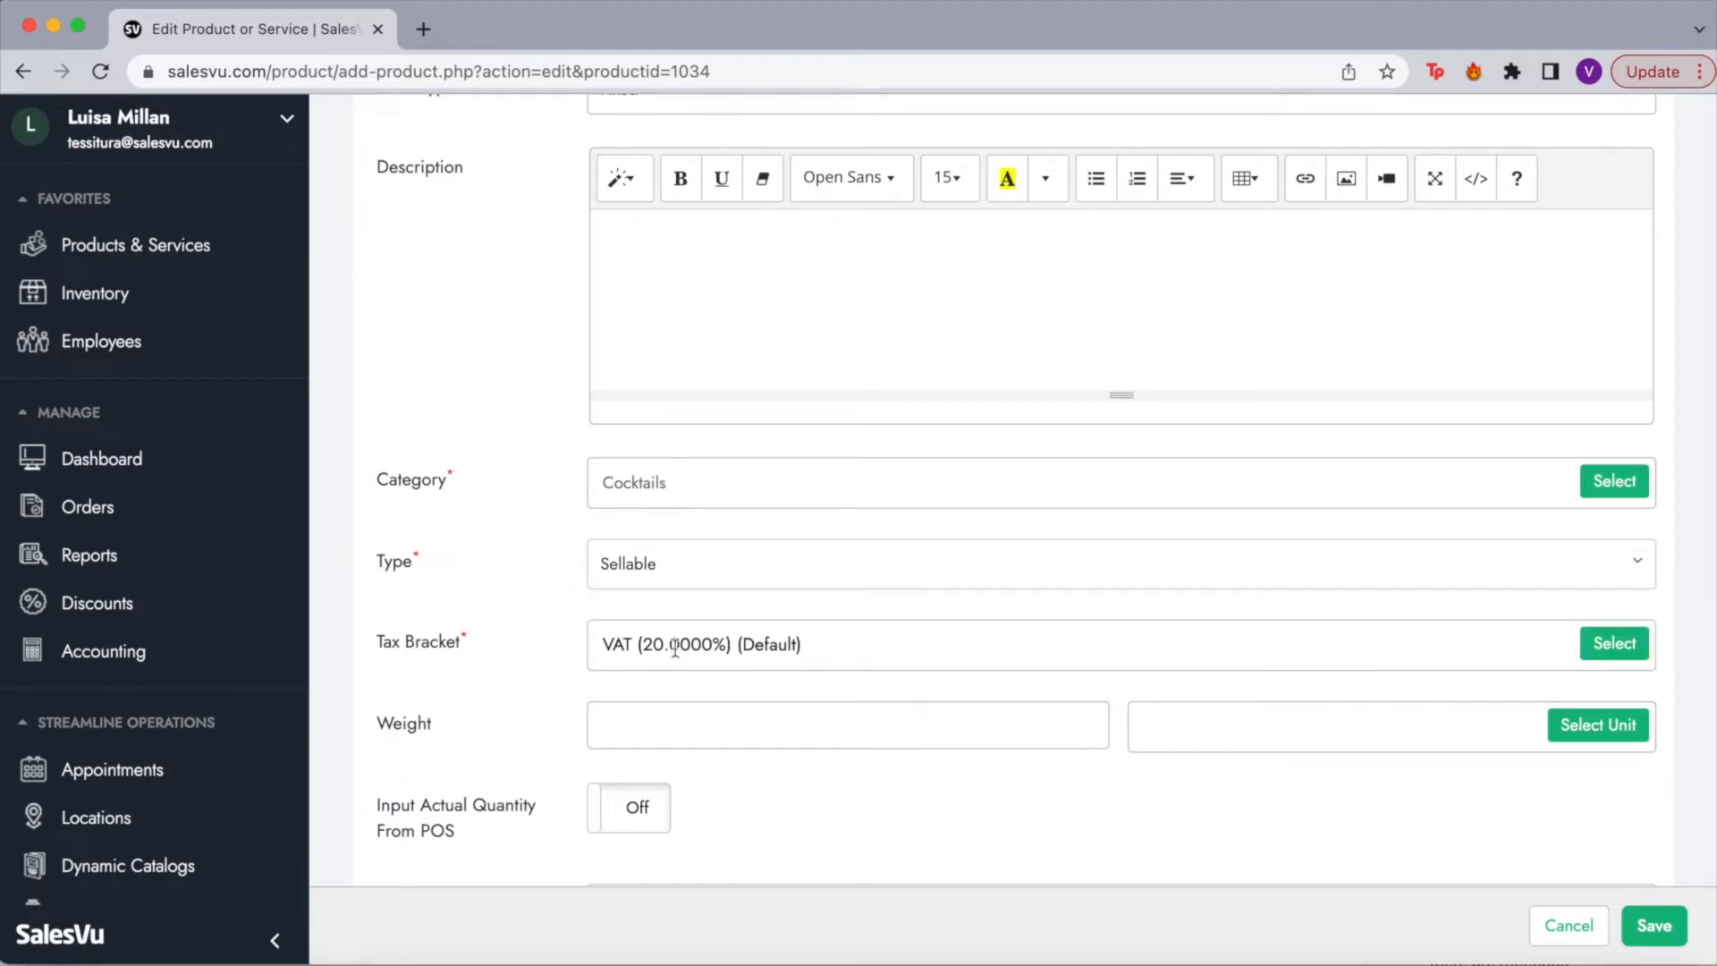
click(1613, 642)
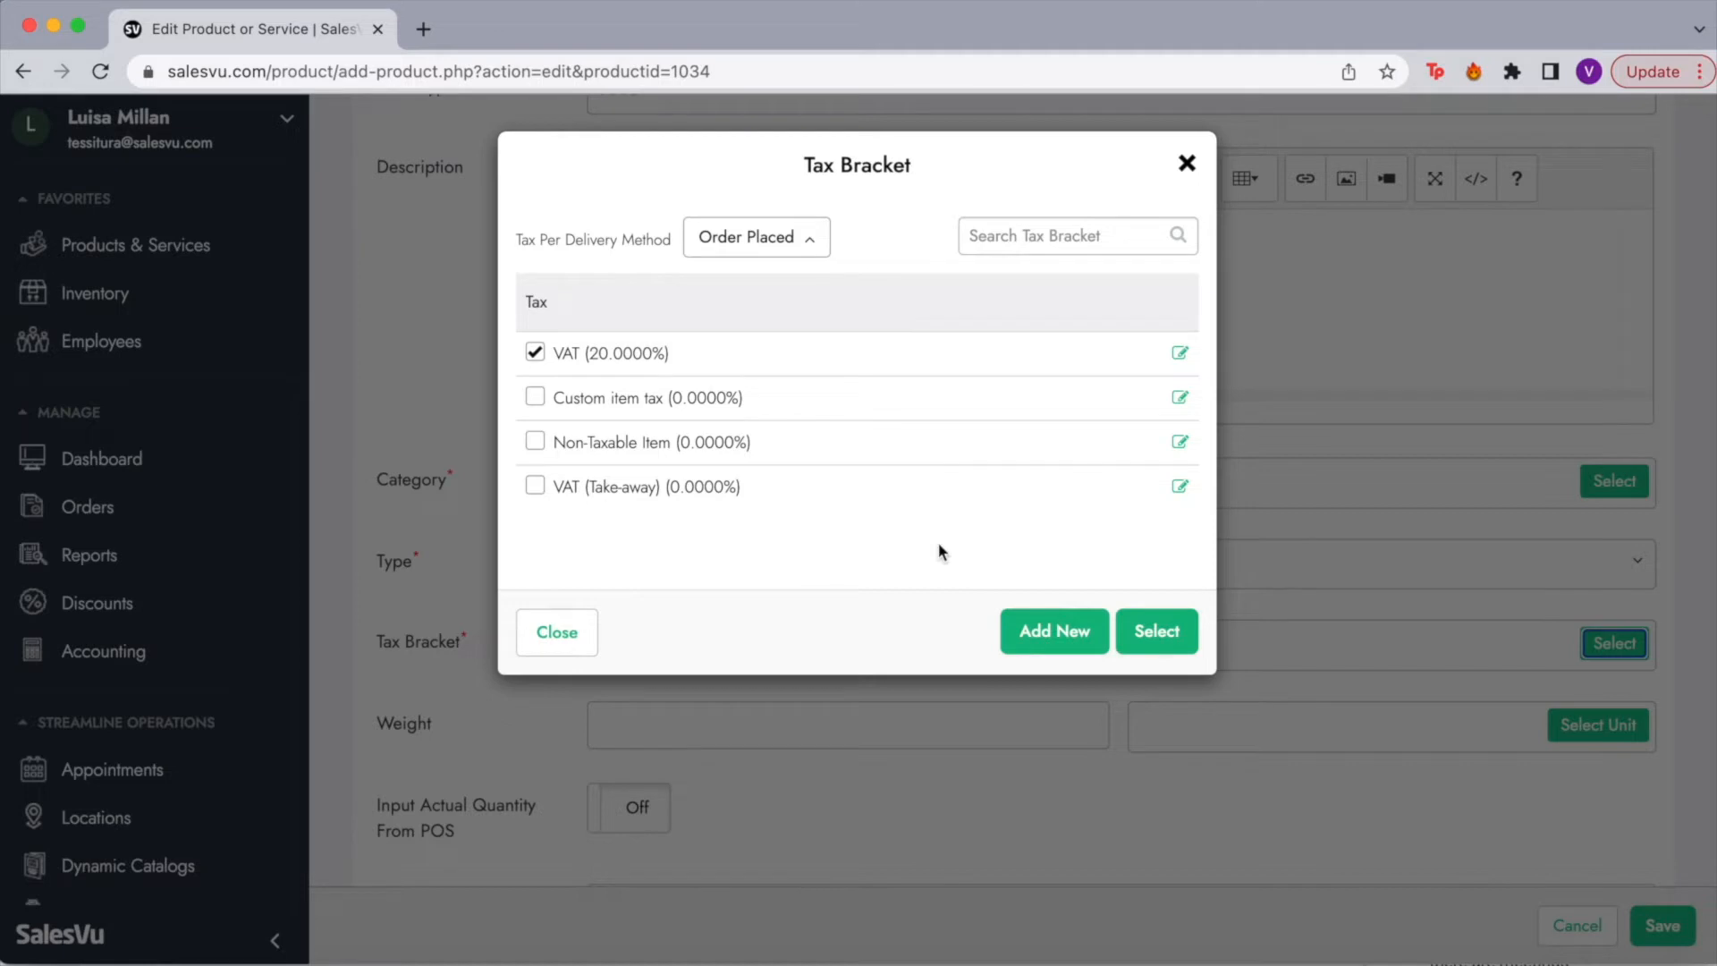
click(549, 646)
scroll(547, 766, down, 5)
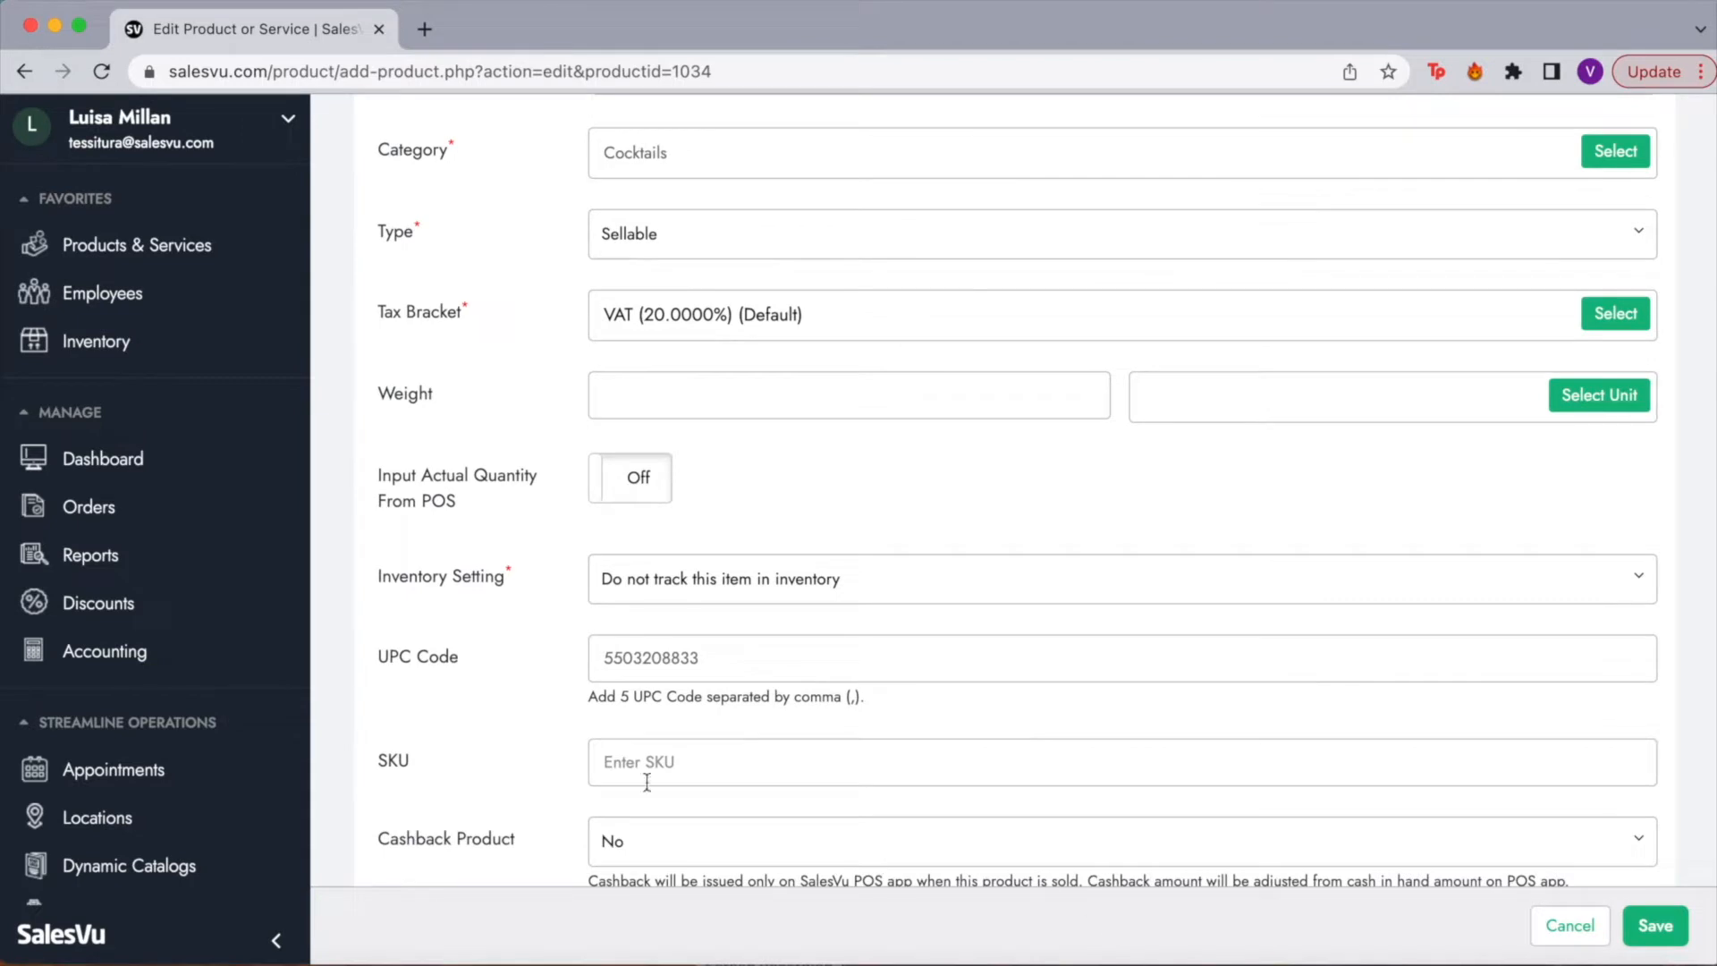
triple_click(532, 572)
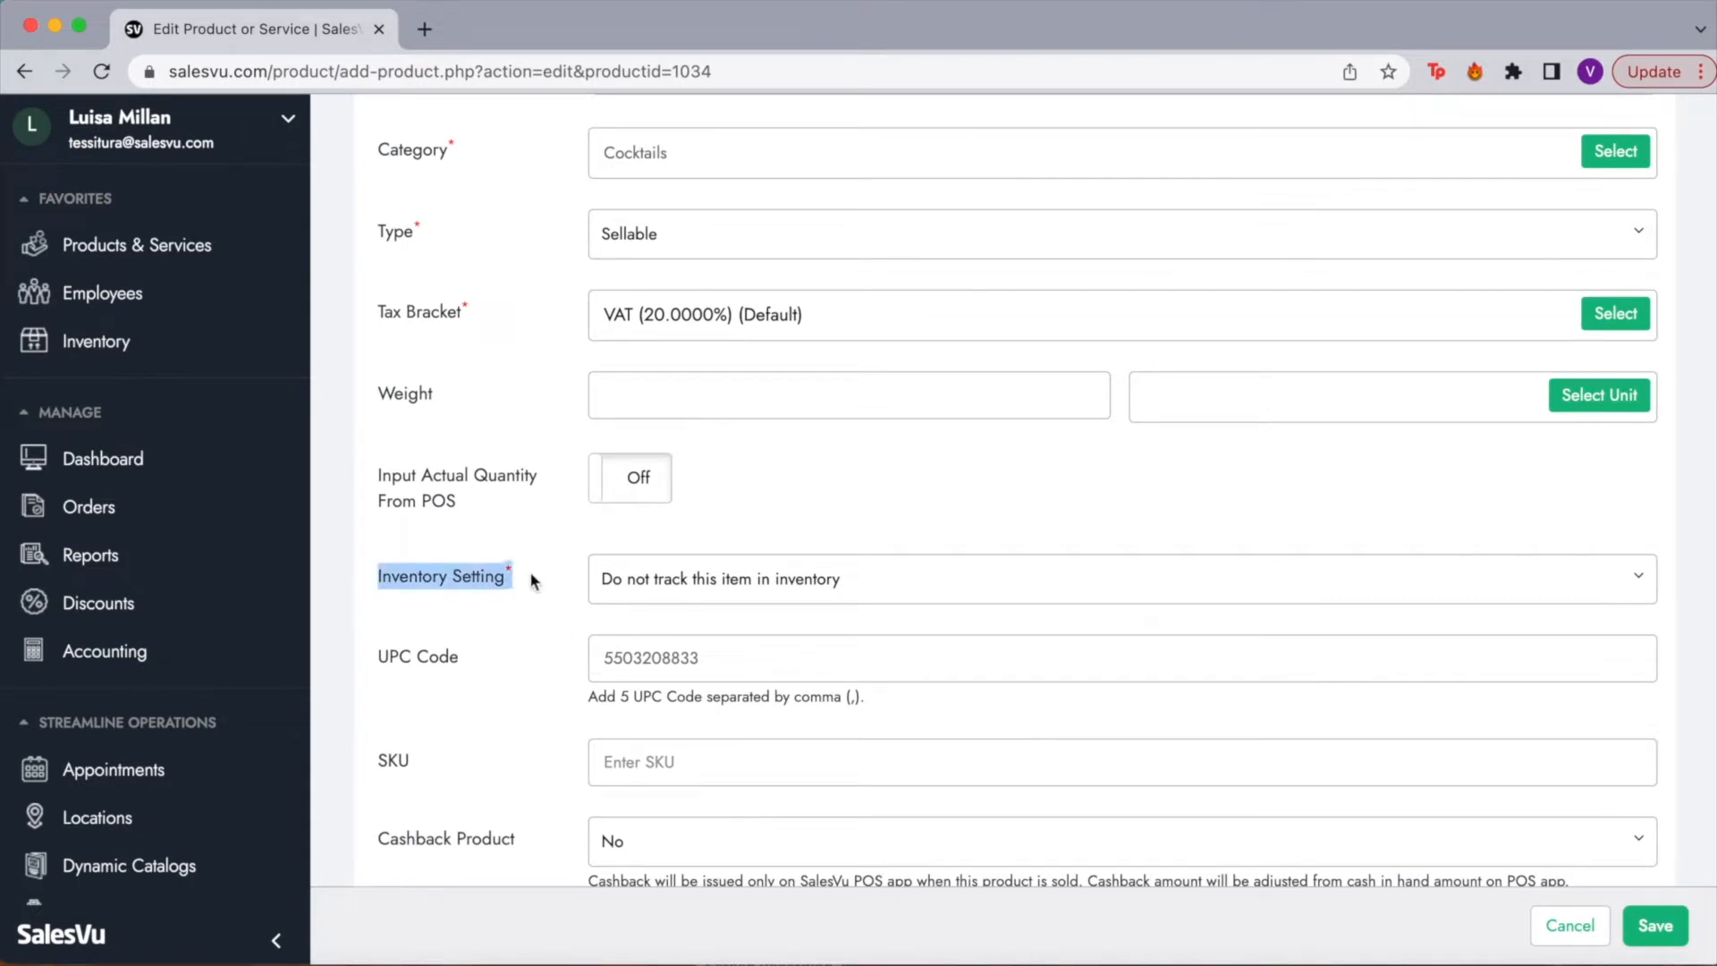
click(671, 597)
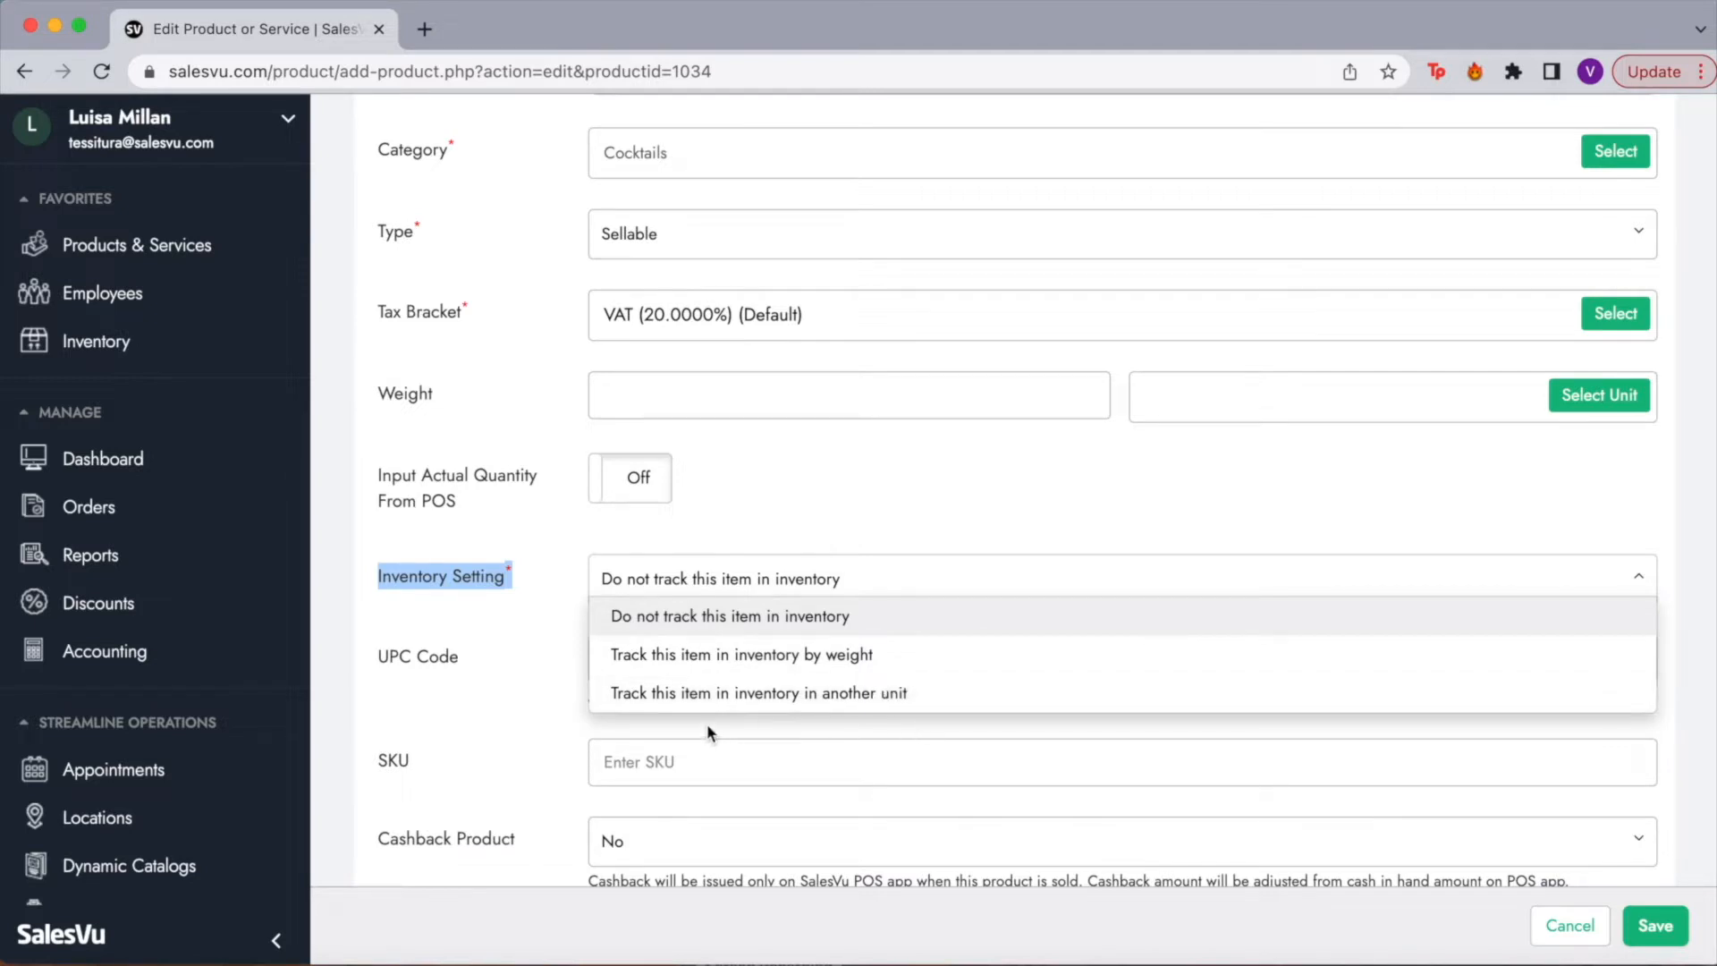
click(573, 594)
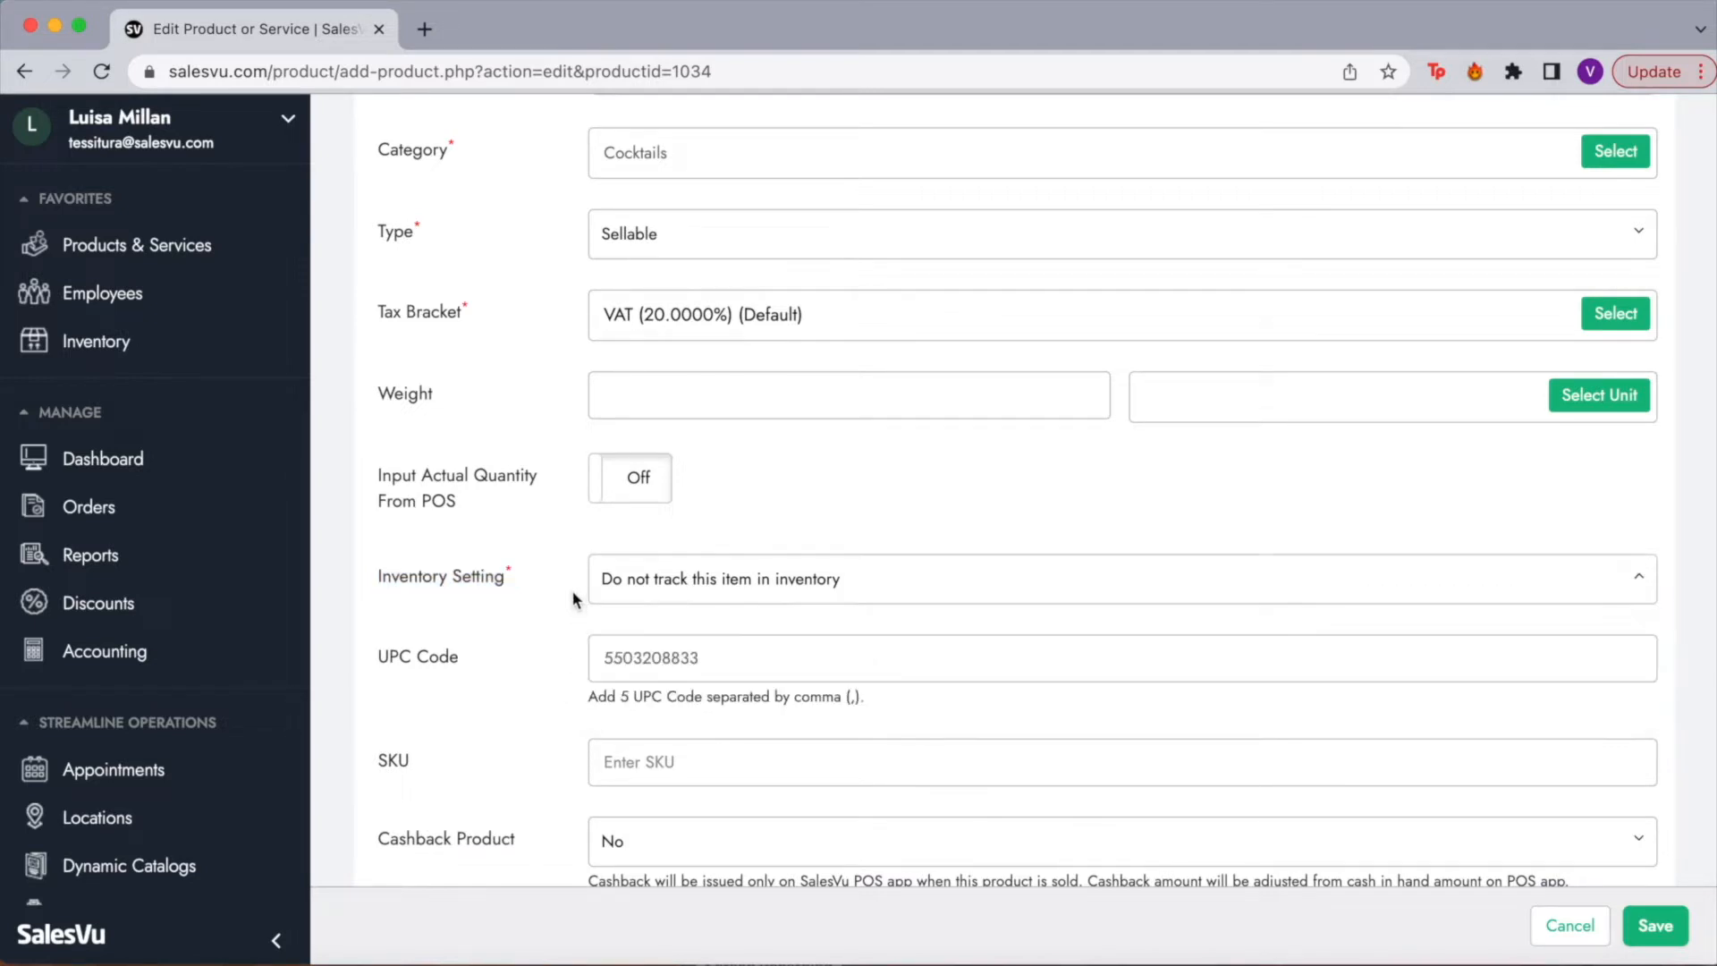
click(682, 595)
scroll(641, 785, down, 6)
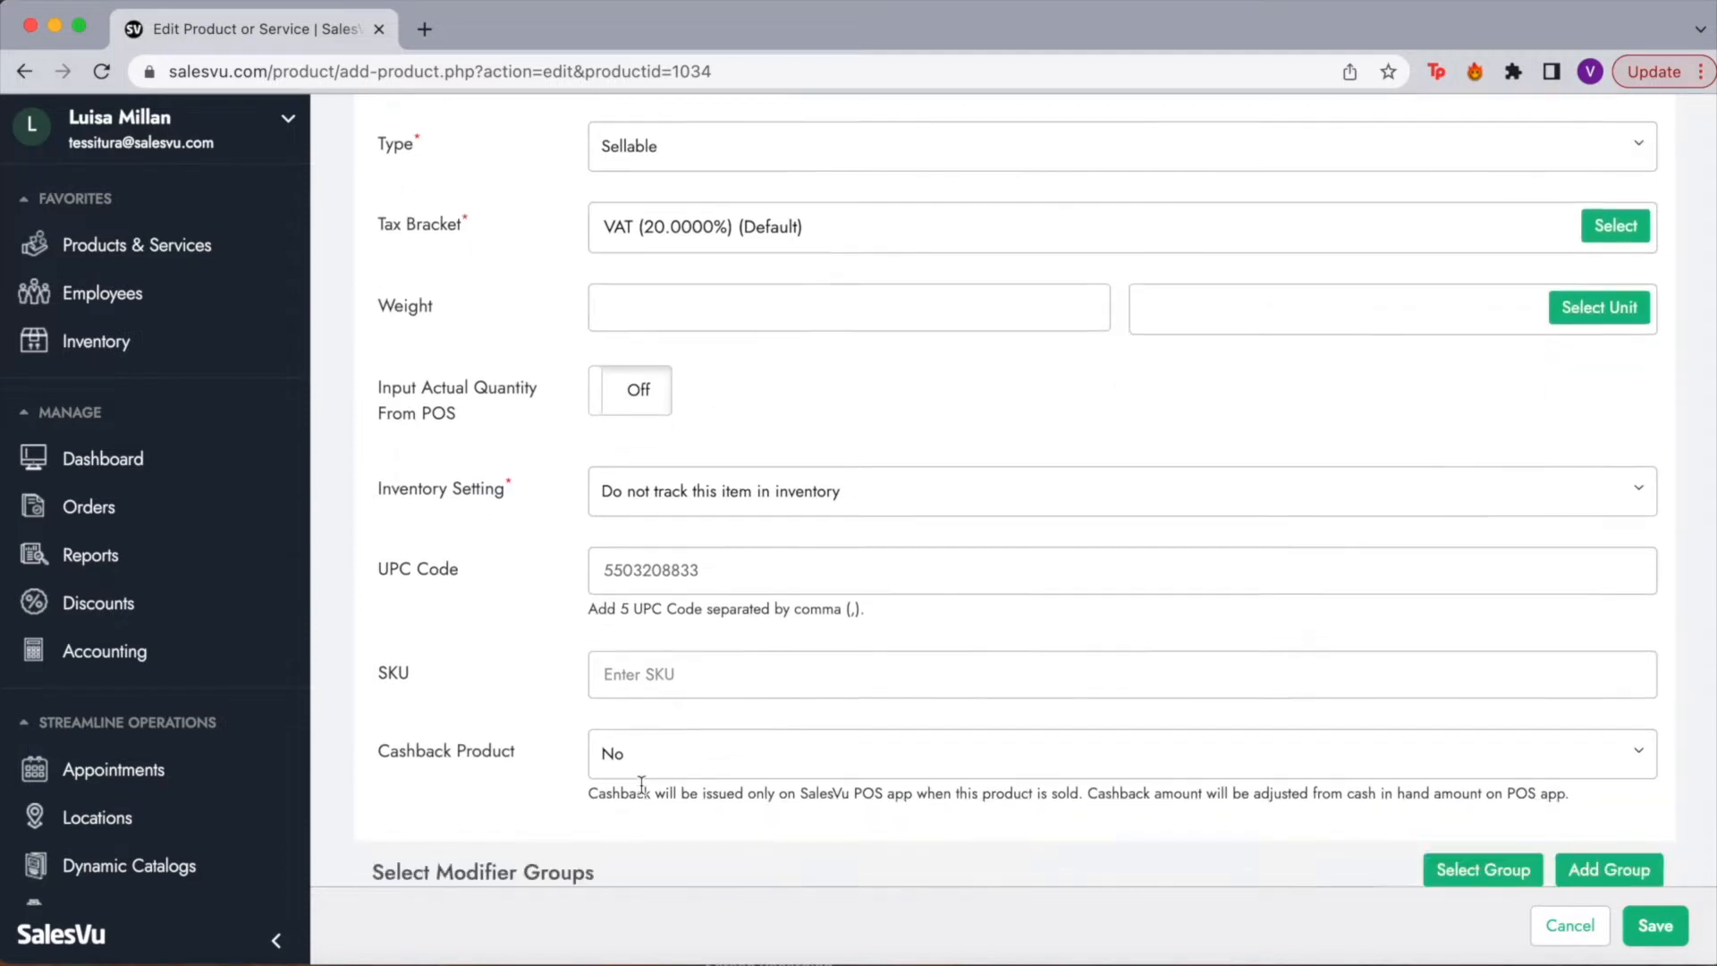
scroll(640, 790, down, 1)
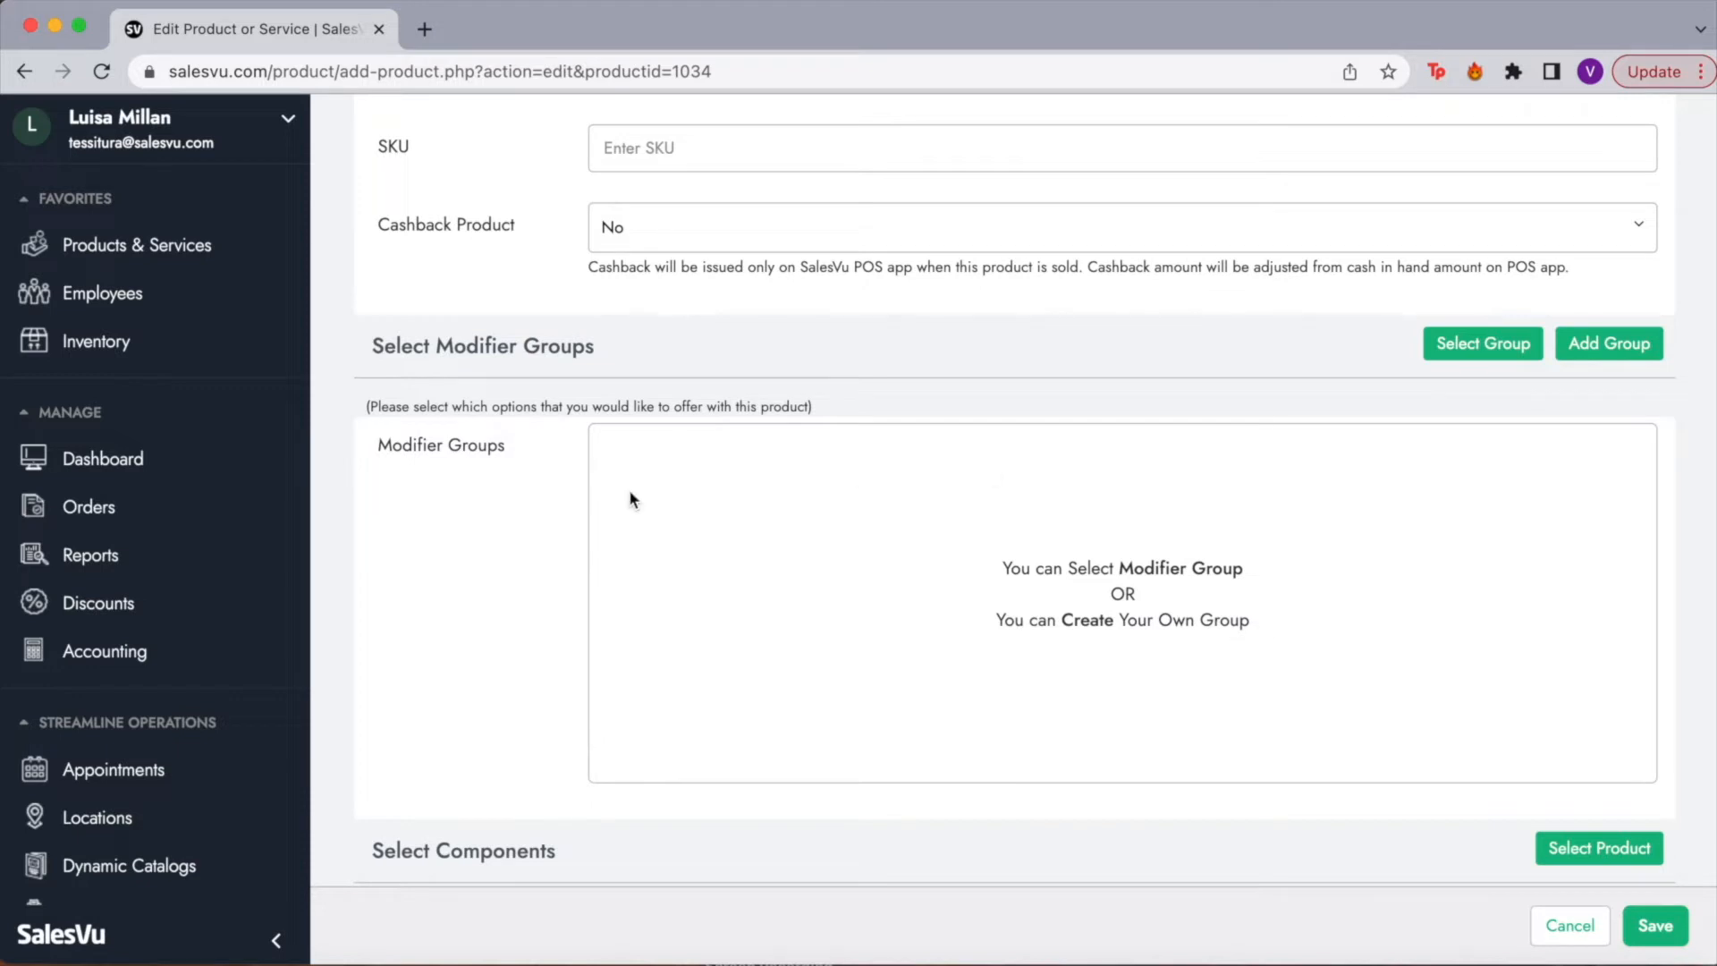
scroll(488, 549, down, 6)
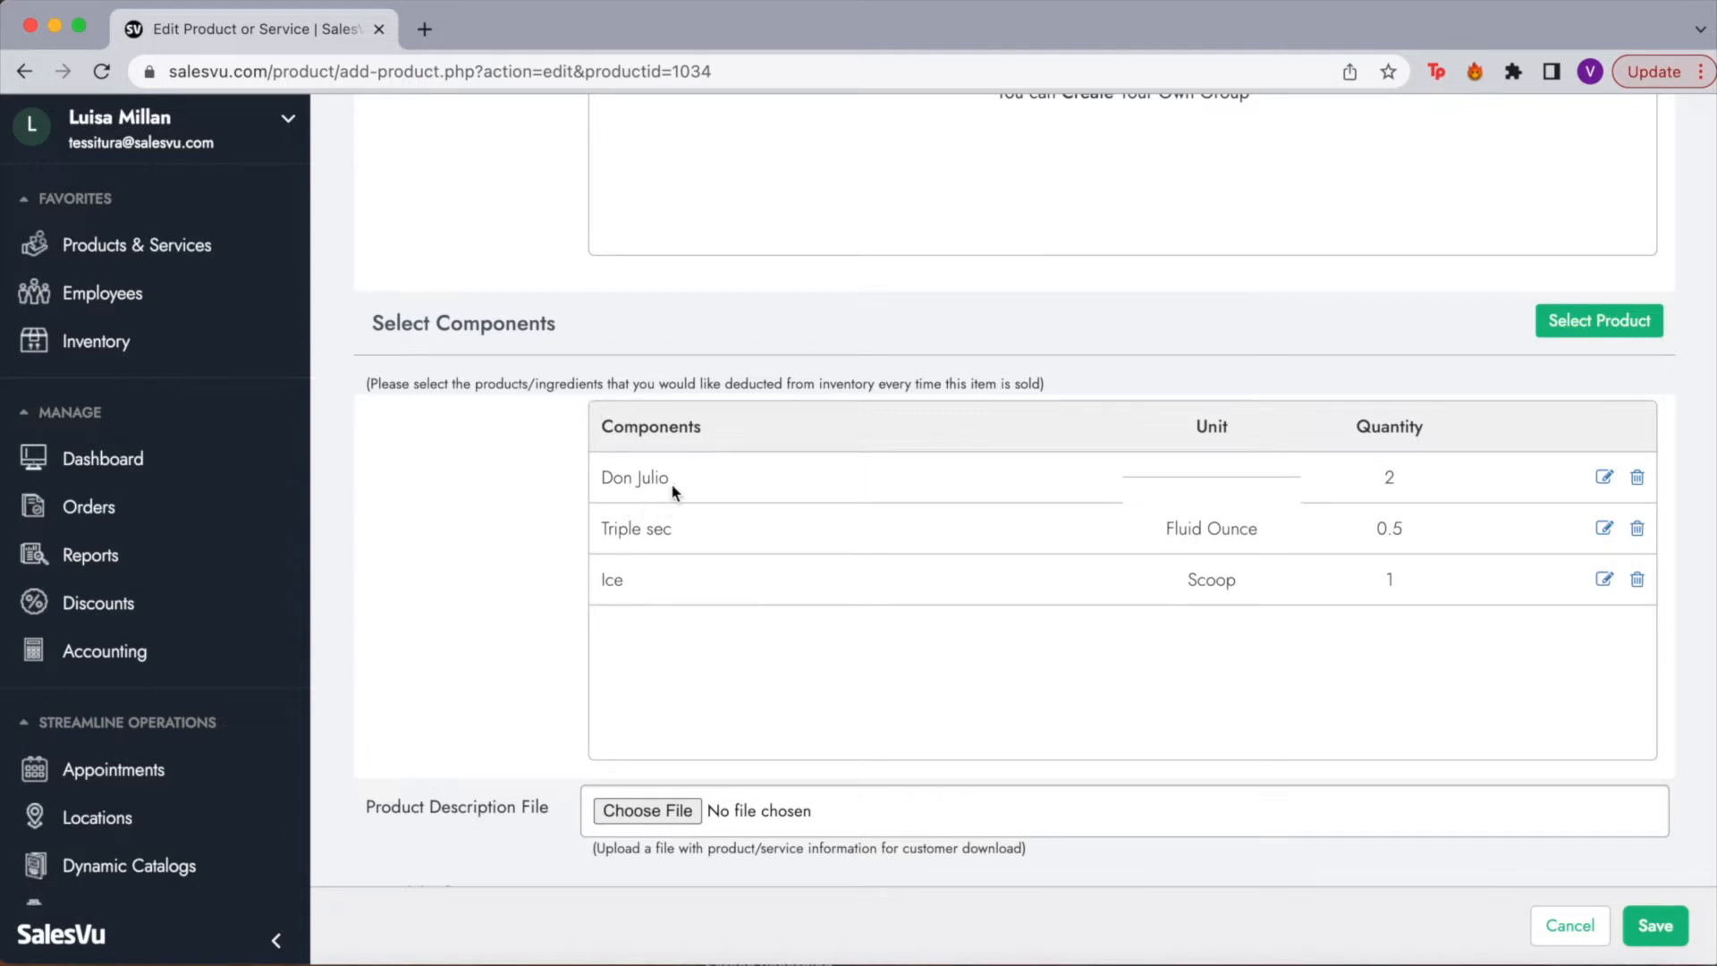
drag(654, 480, 613, 481)
click(677, 534)
double_click(635, 587)
drag(1198, 580, 1259, 587)
click(1434, 579)
Step: Save the Margarita product edits and return to the updated Product Listing
scroll(462, 592, down, 6)
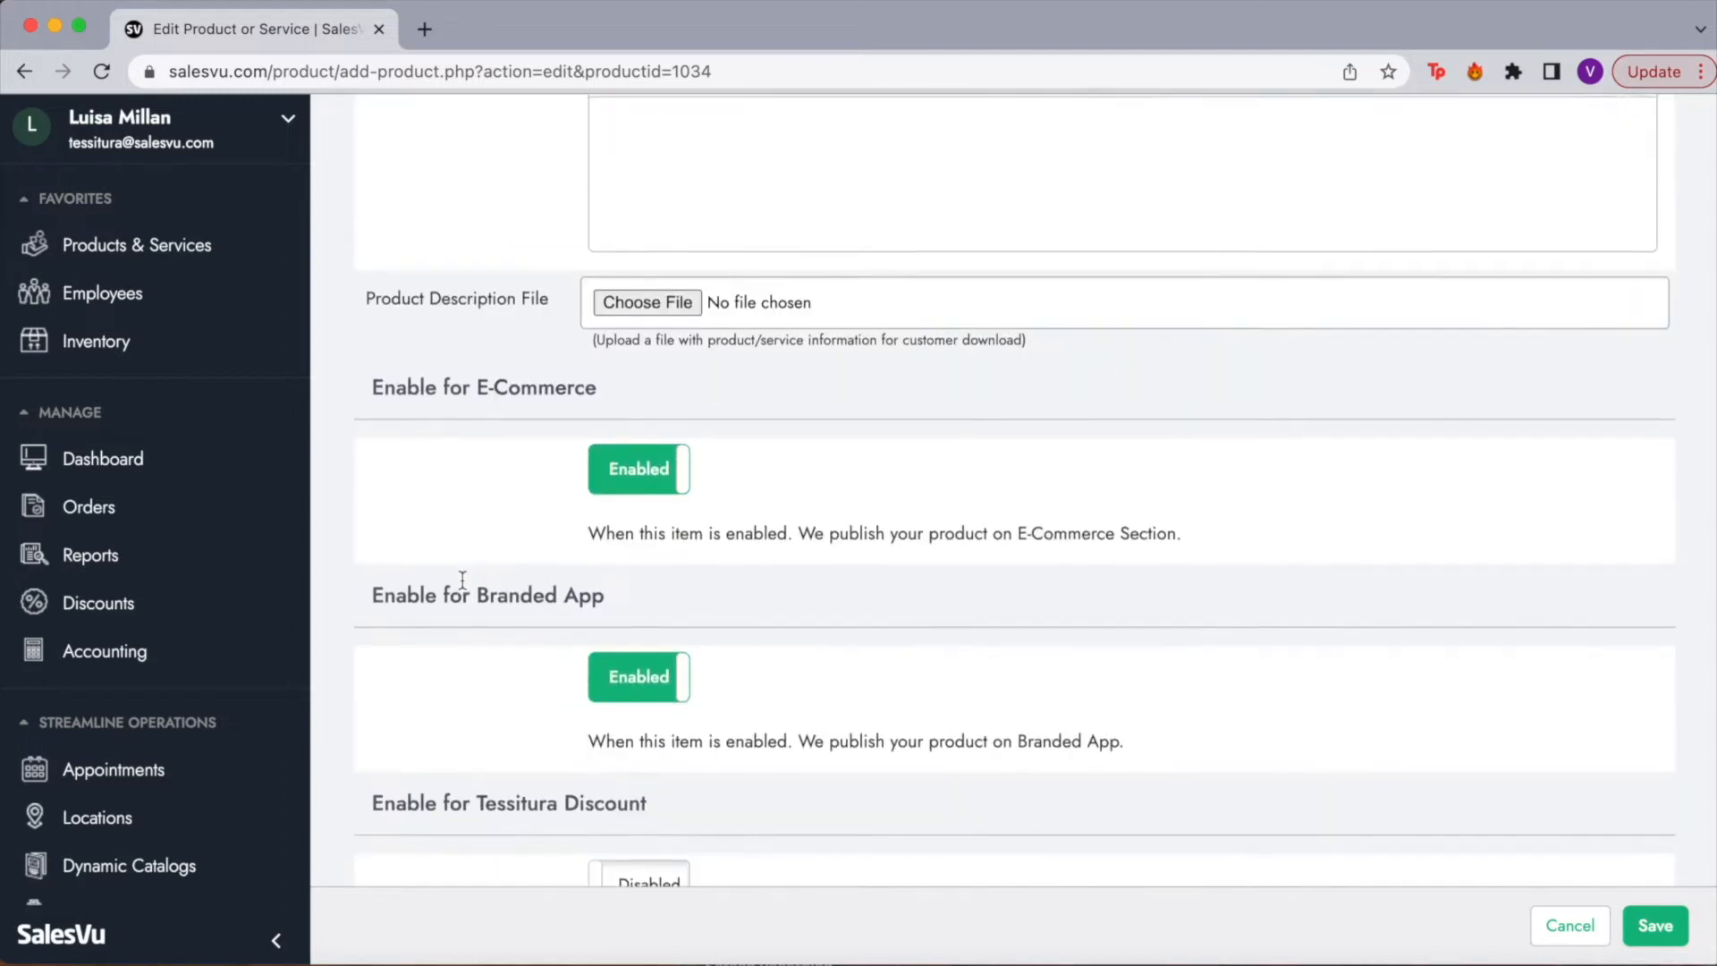
scroll(400, 742, down, 1)
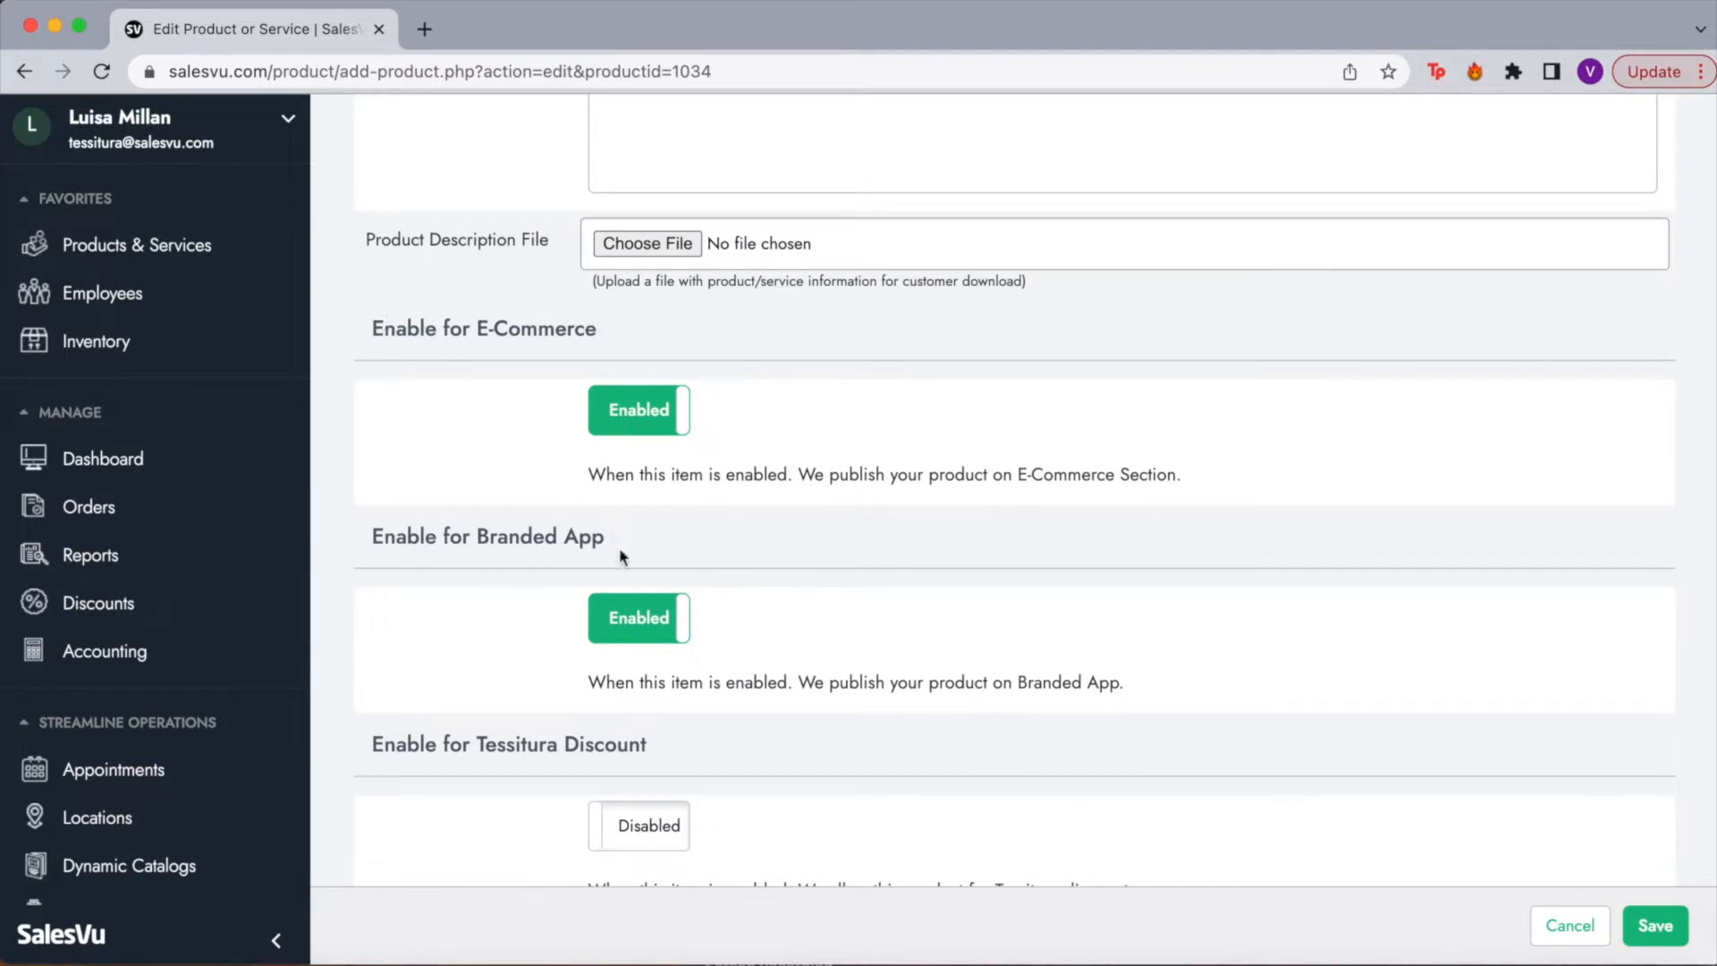
scroll(635, 765, down, 3)
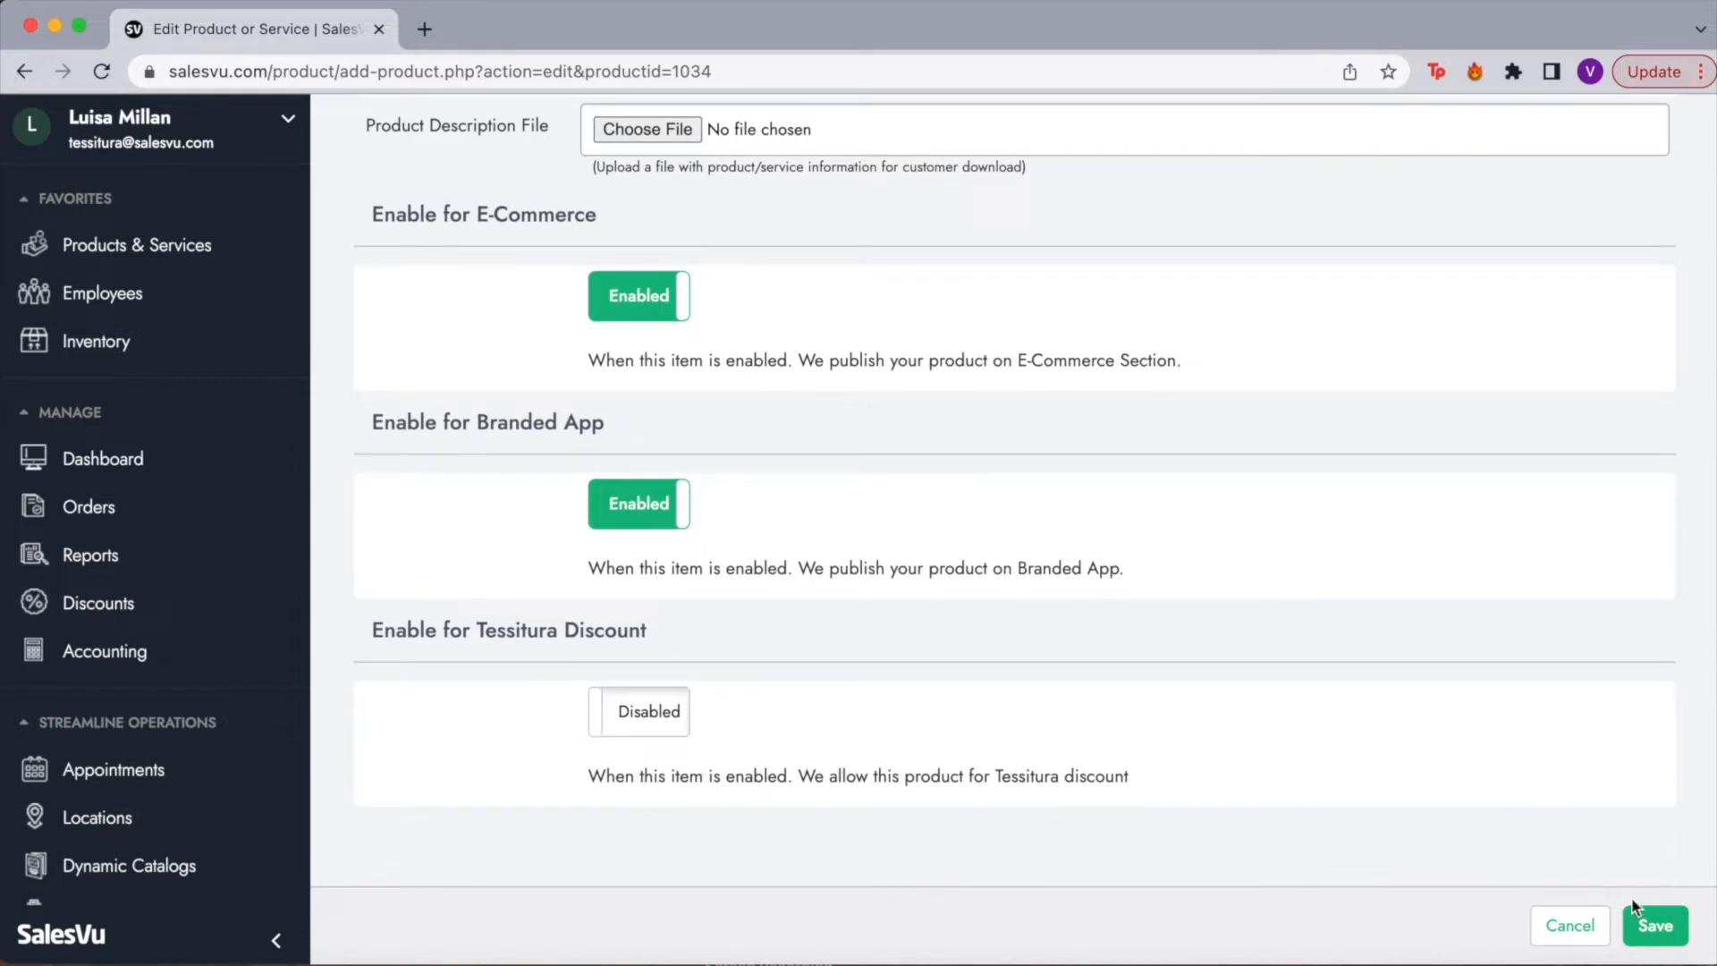
click(1588, 925)
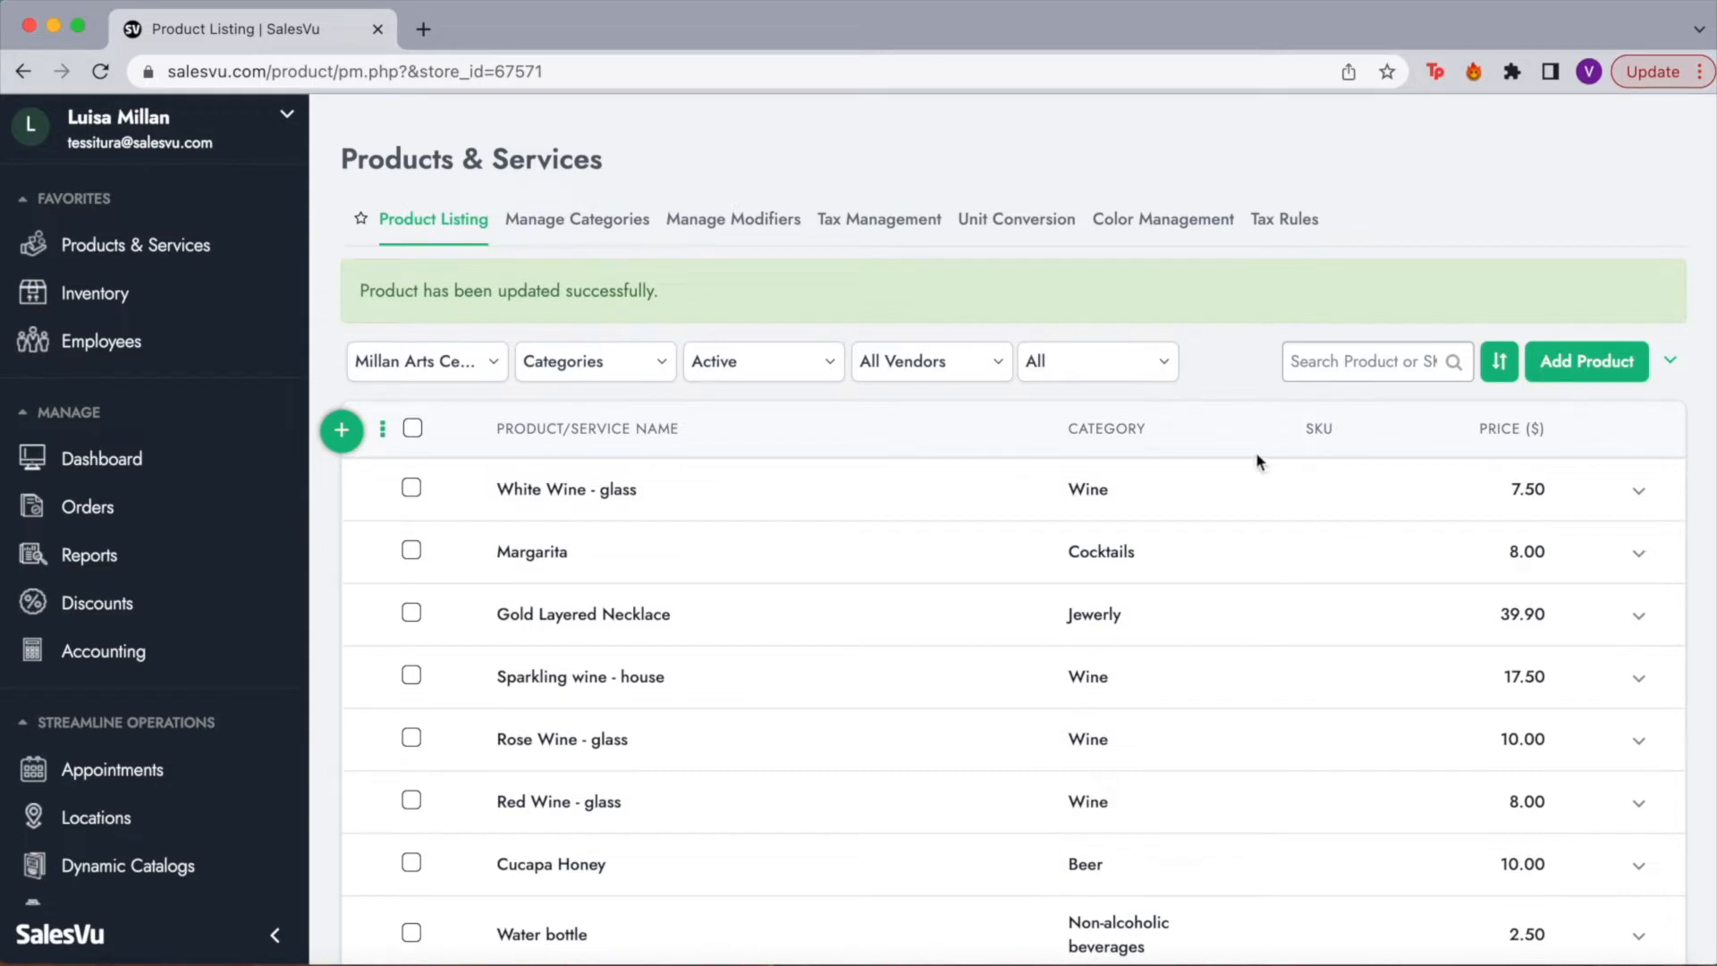
click(1663, 365)
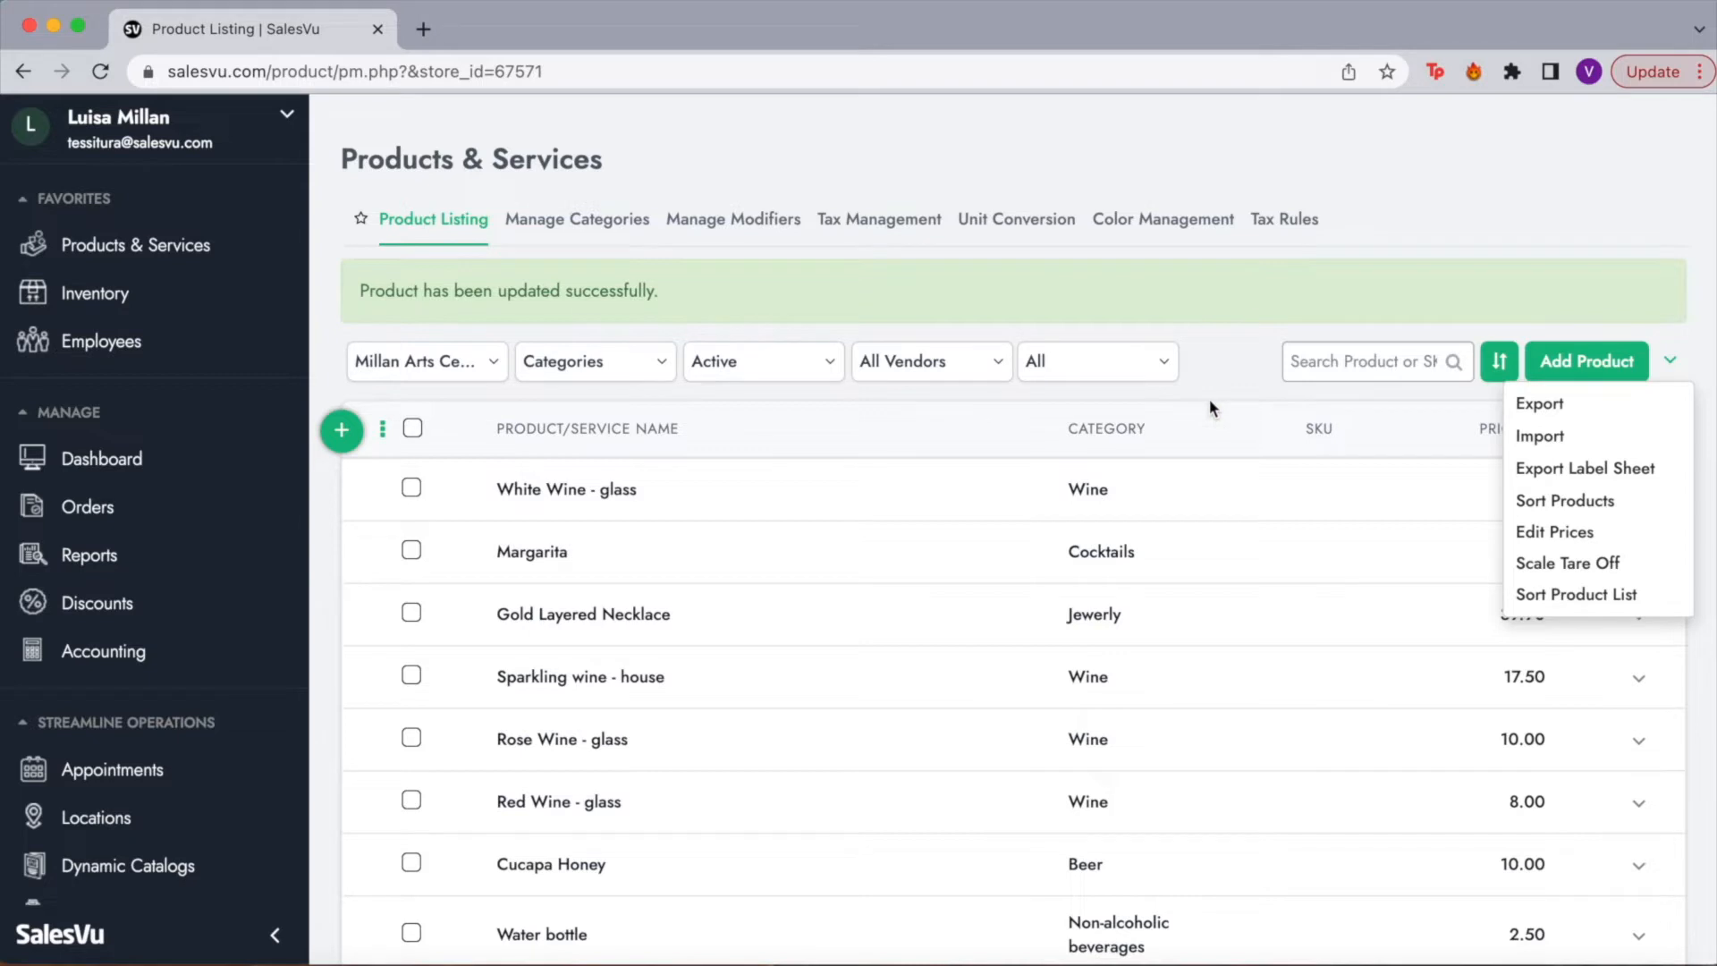
click(1671, 367)
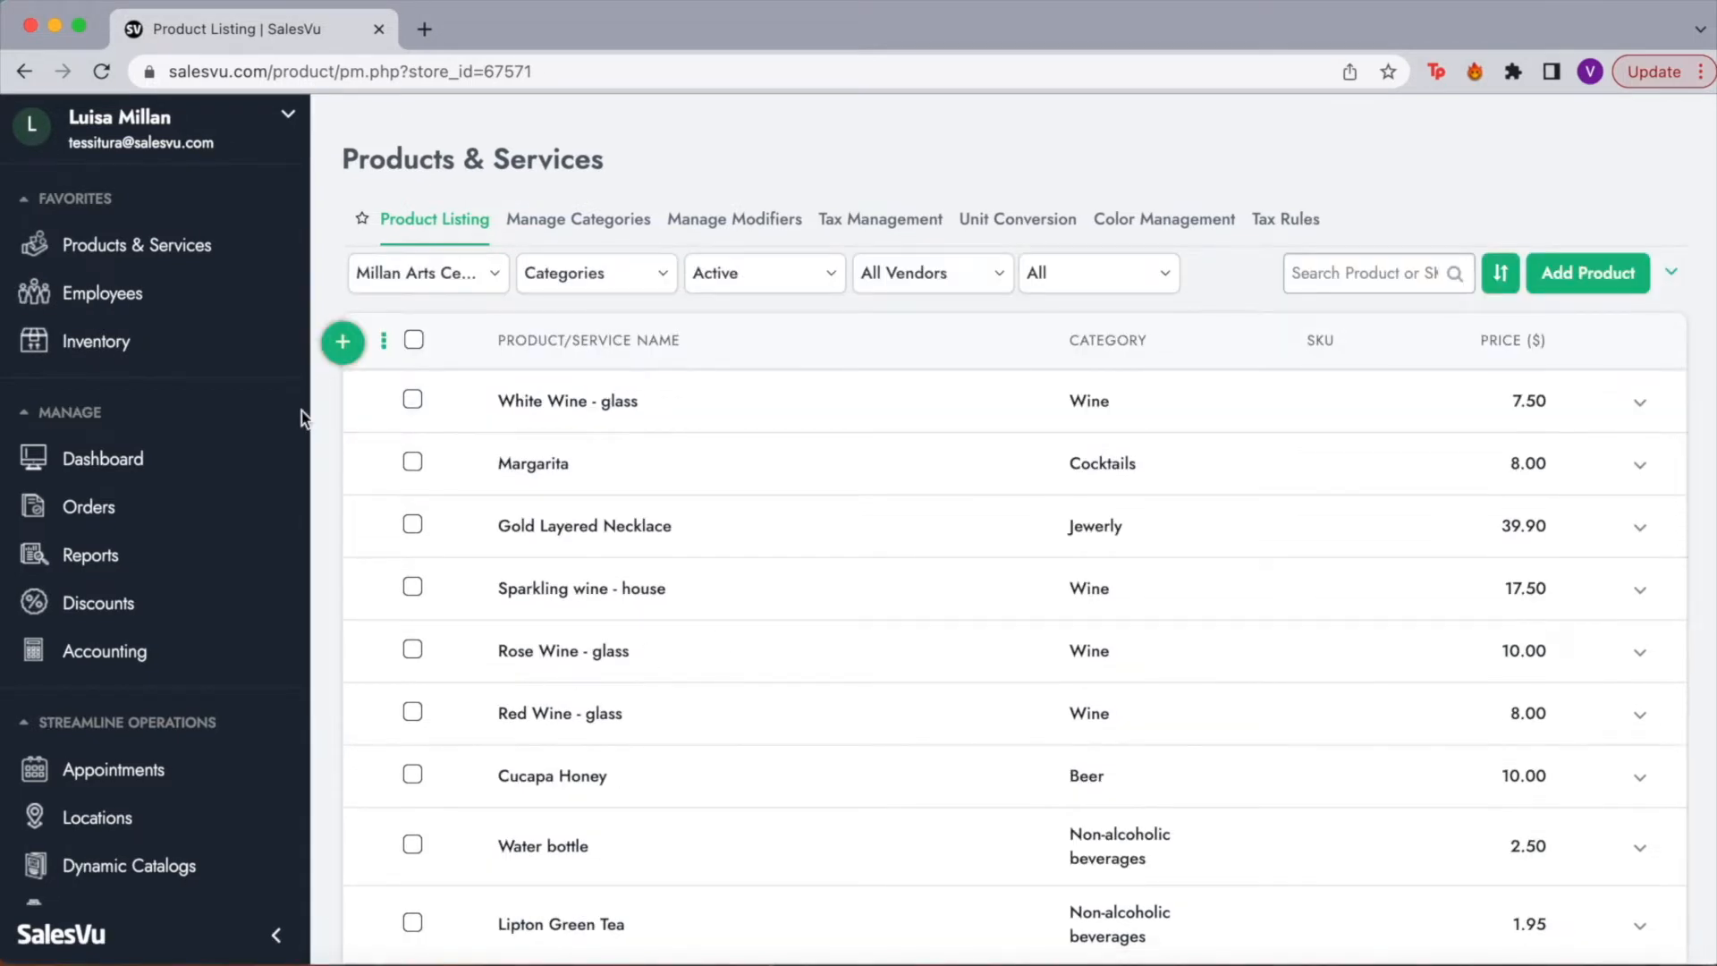
Step: Open Employees and review the 14 active staff, highlighting the manager and admin roles
click(159, 302)
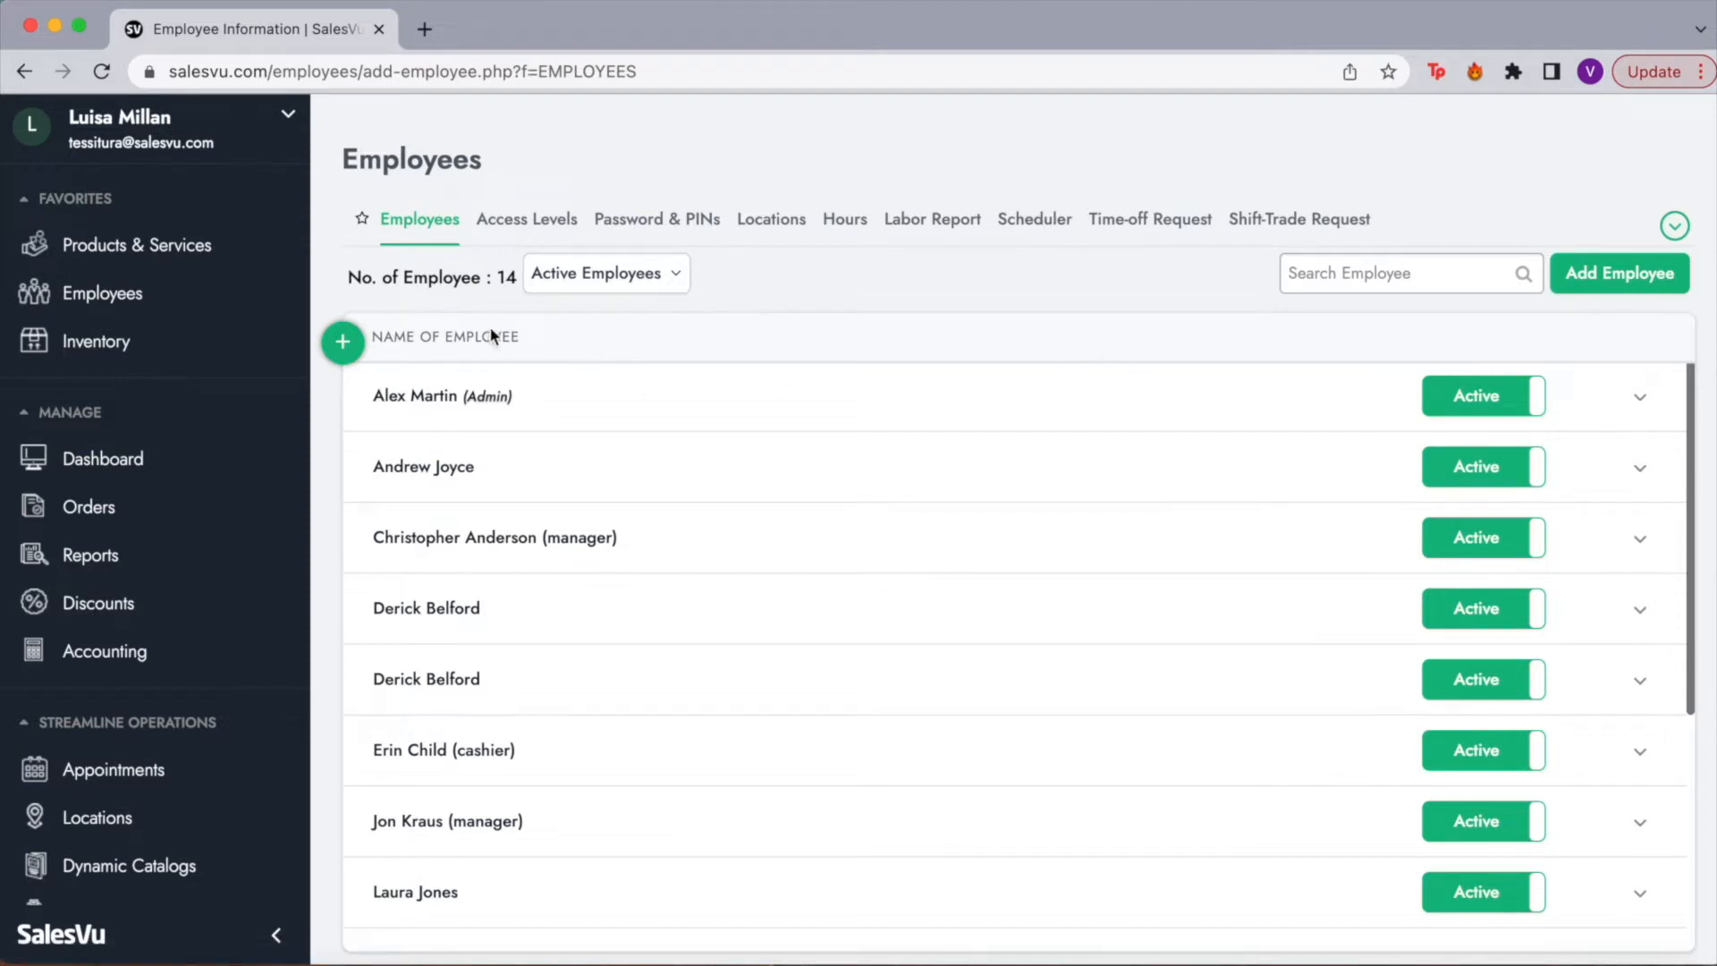
scroll(498, 590, down, 1)
scroll(498, 590, down, 5)
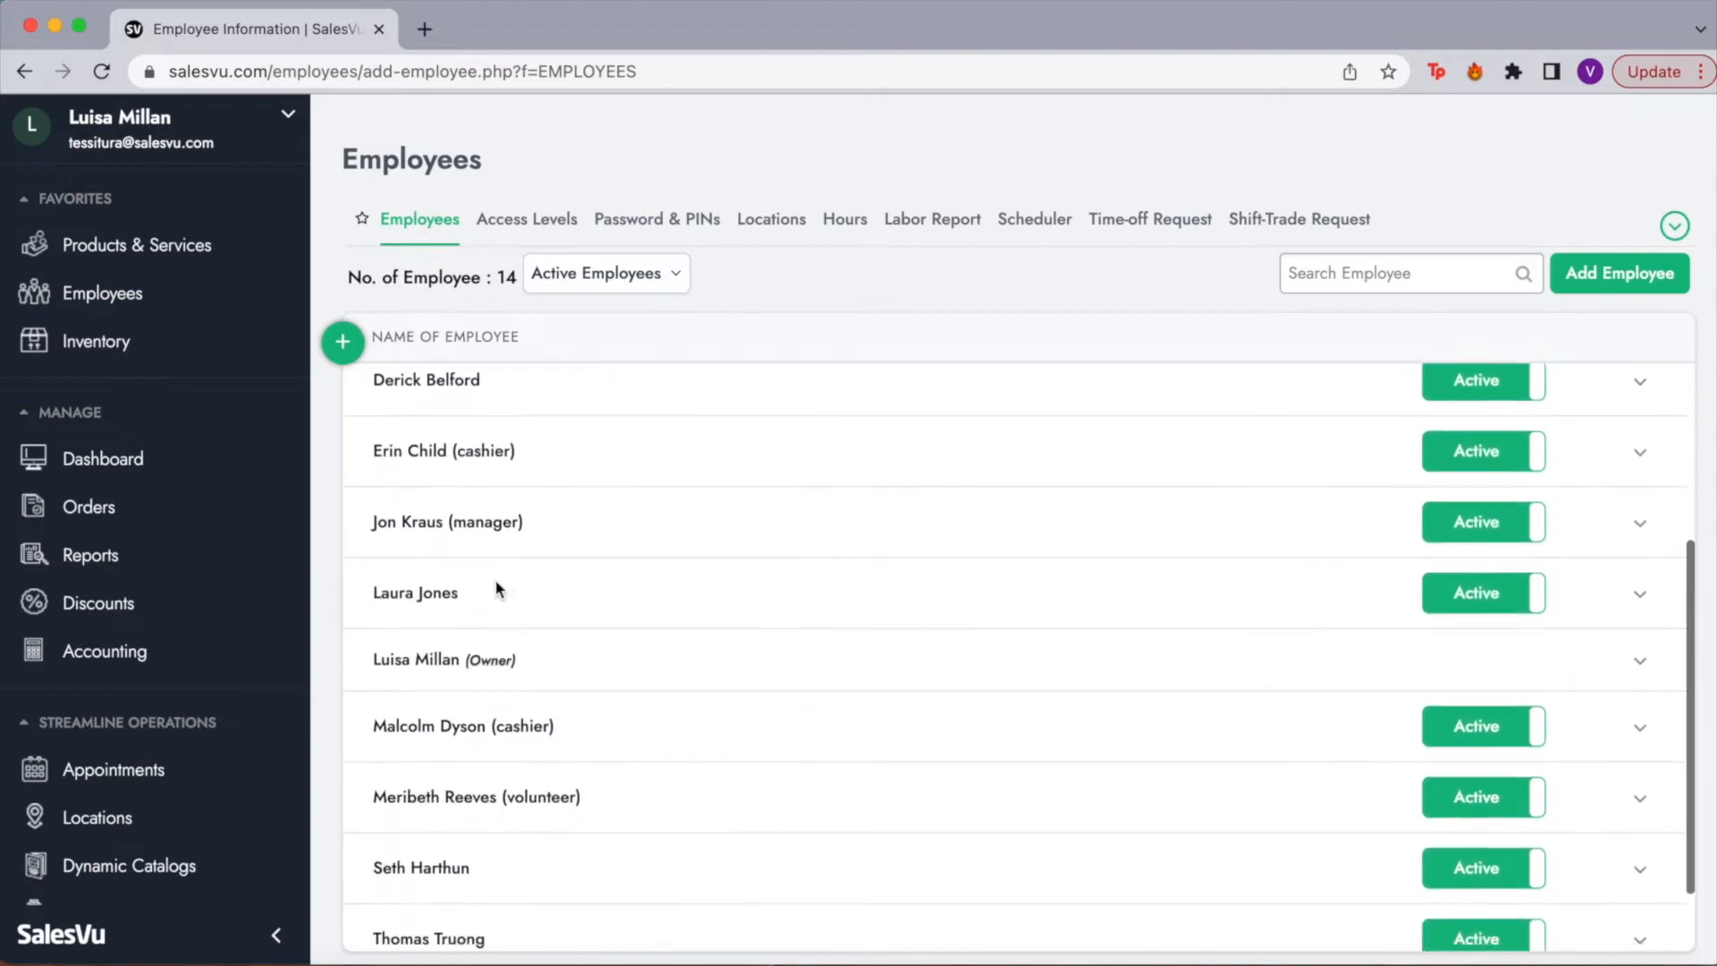
scroll(497, 590, up, 3)
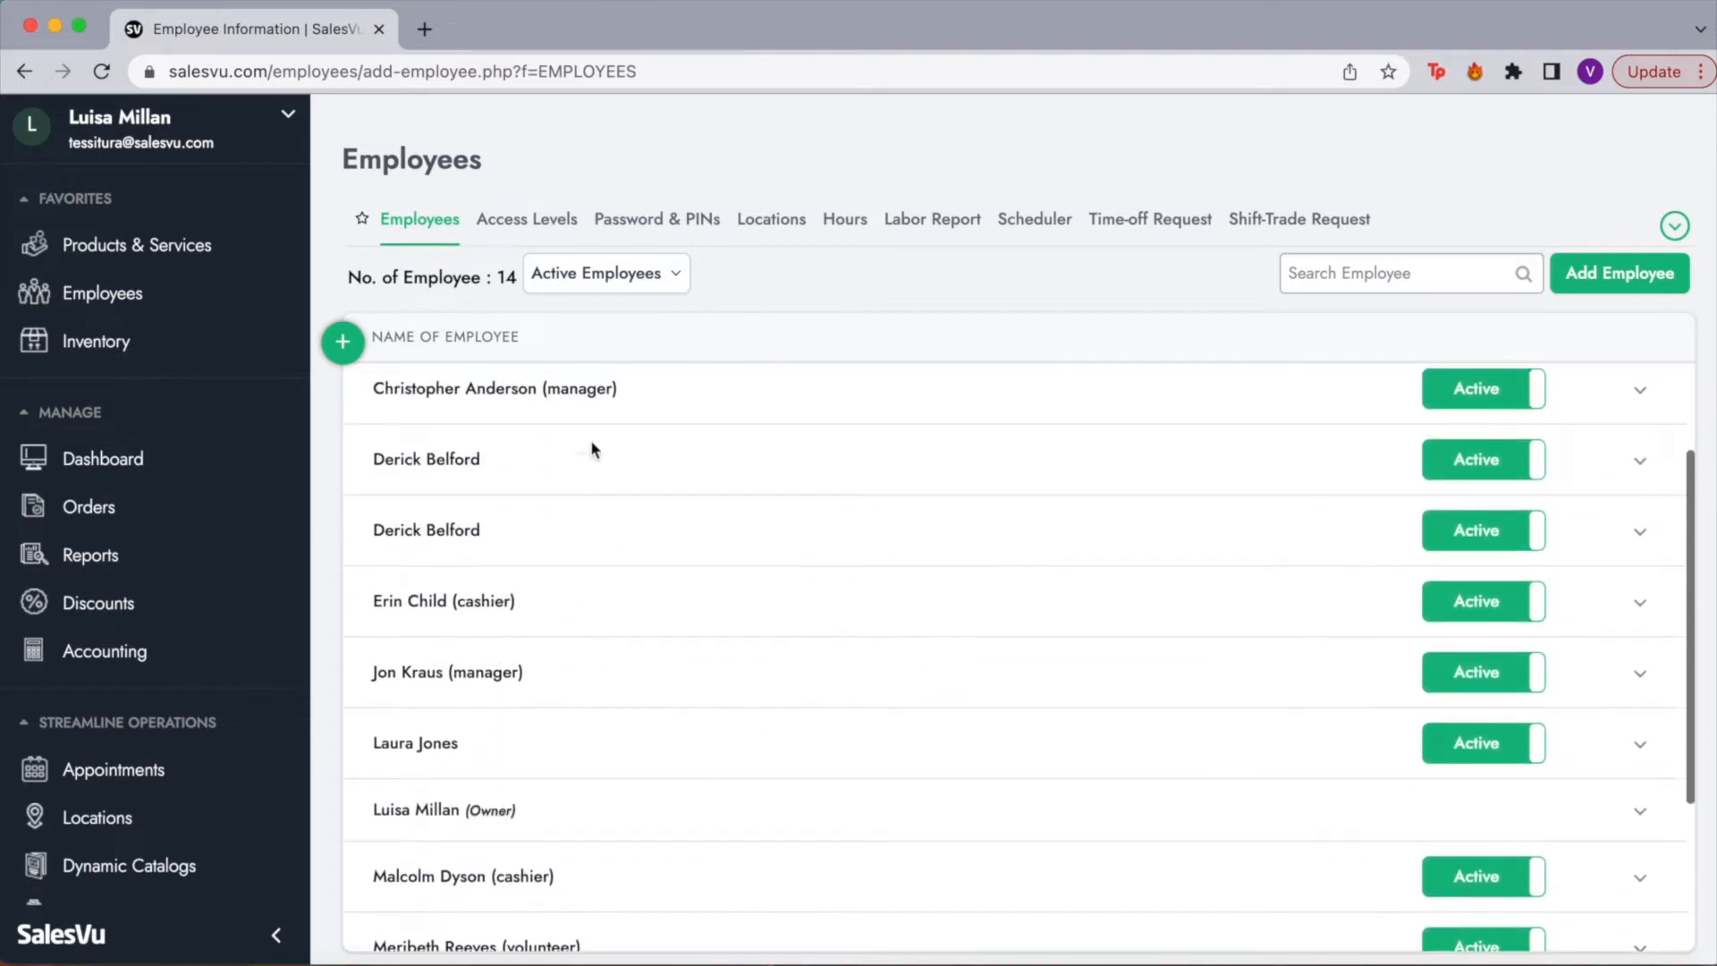
drag(627, 391, 561, 390)
scroll(565, 591, down, 3)
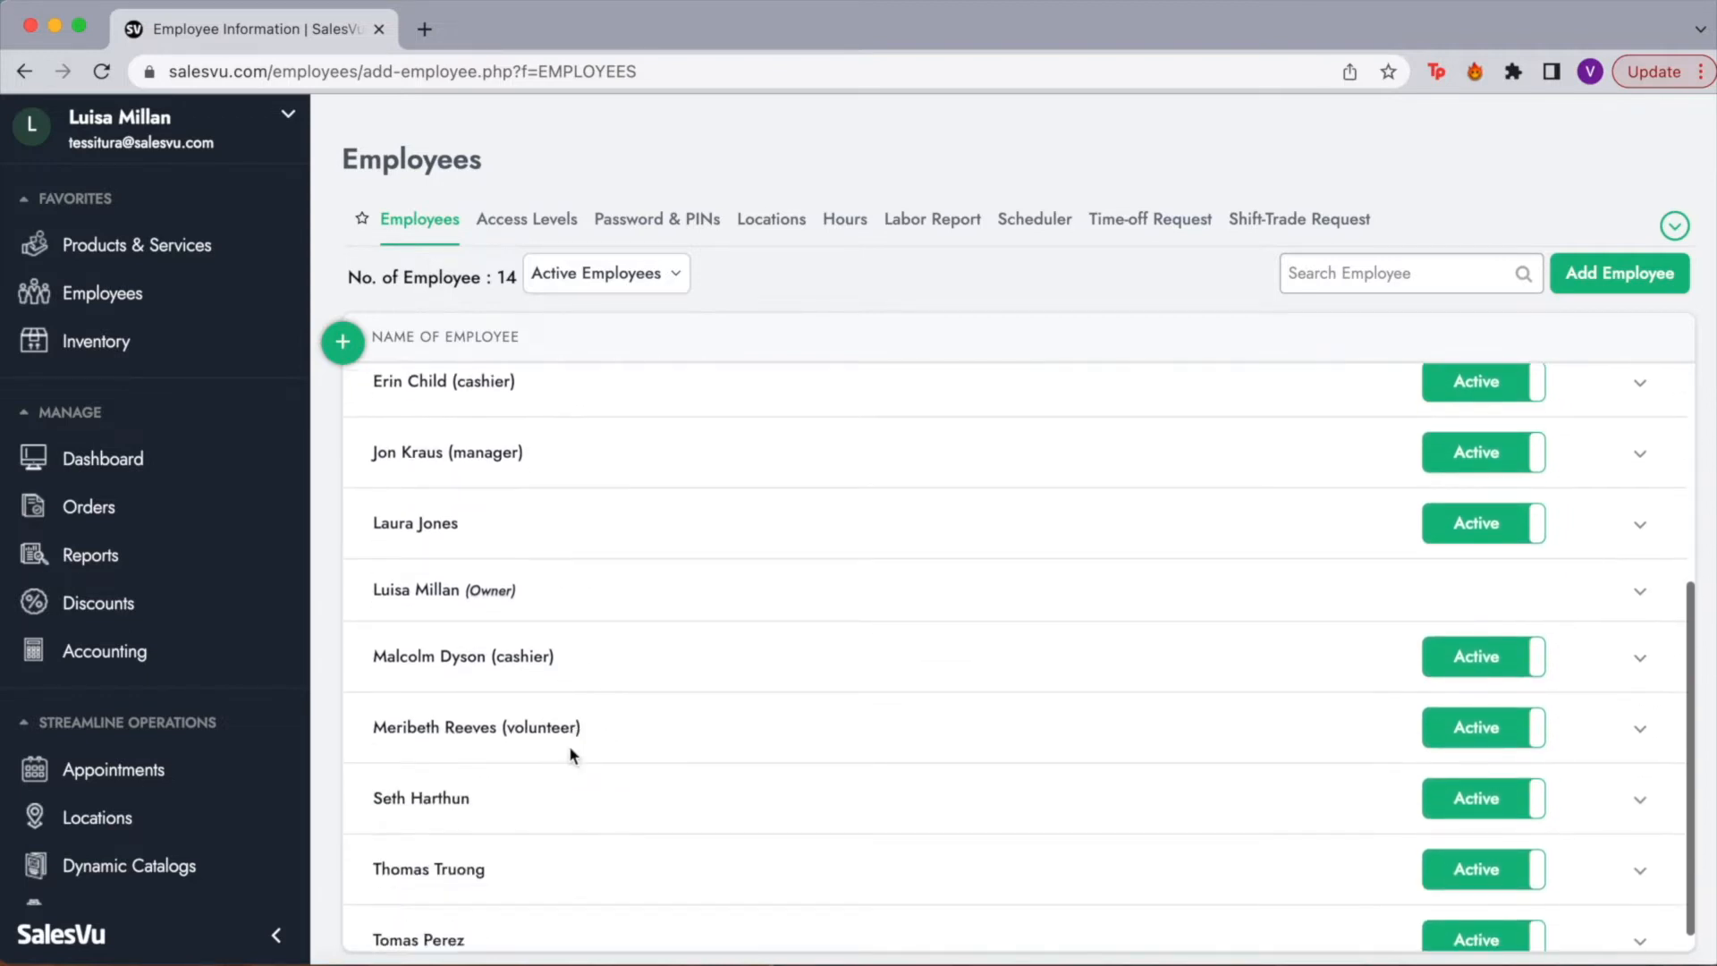
scroll(570, 751, down, 1)
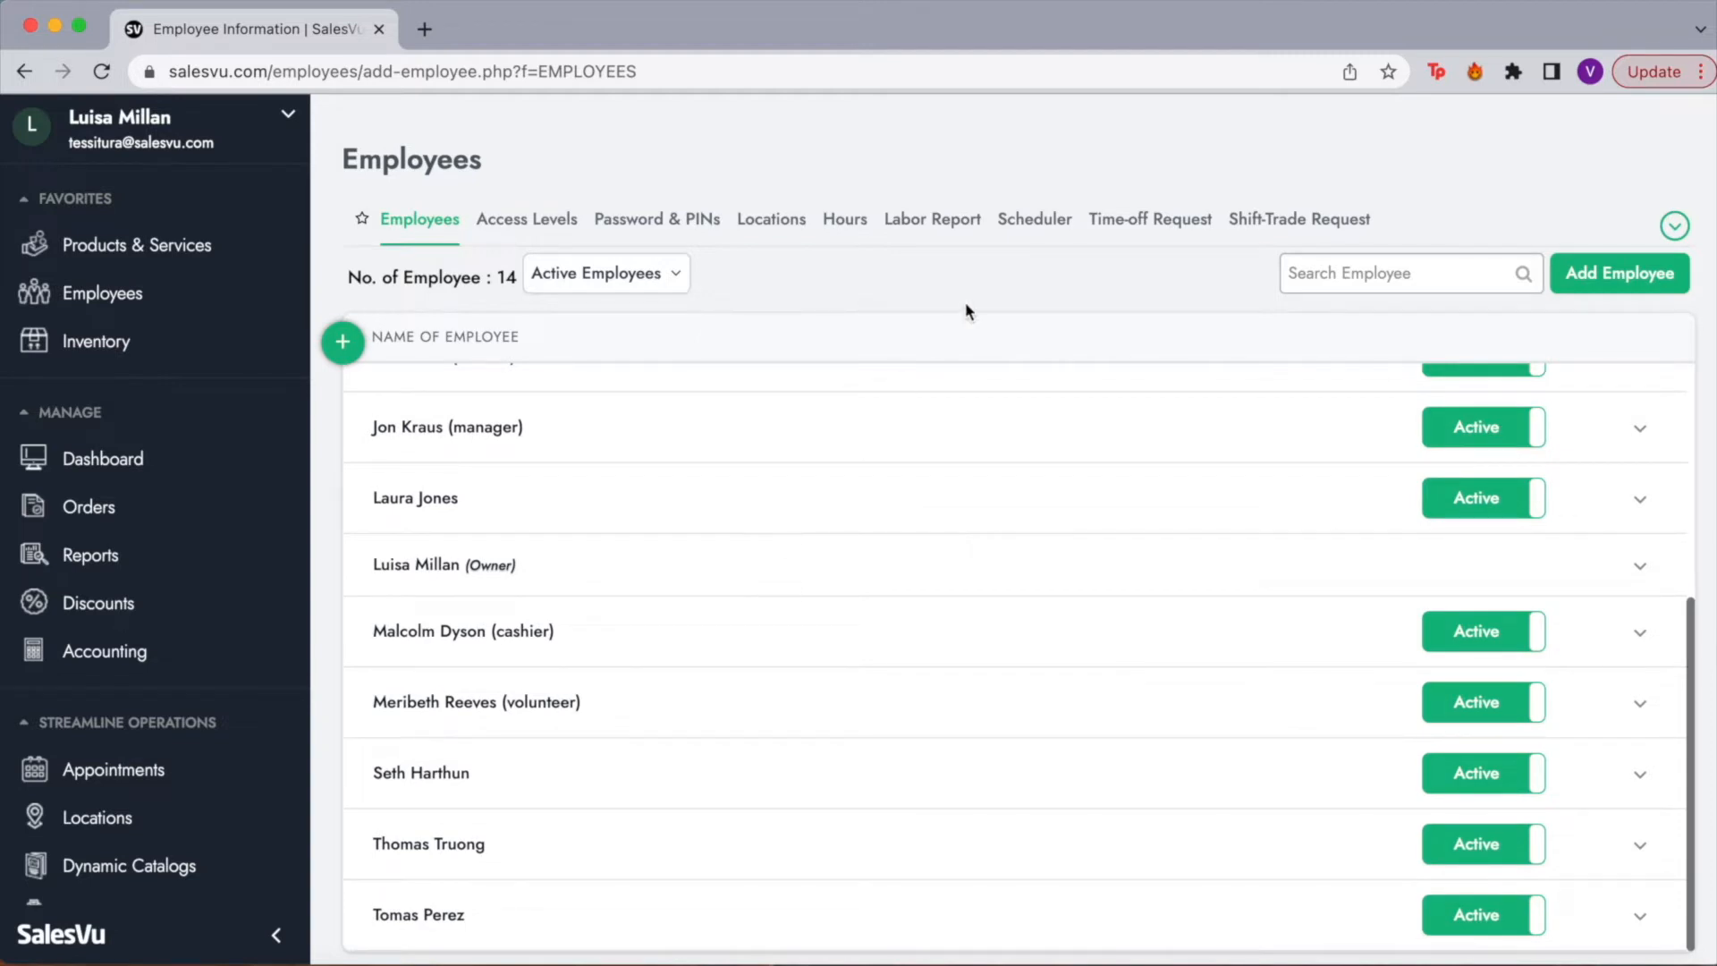
scroll(963, 443, up, 5)
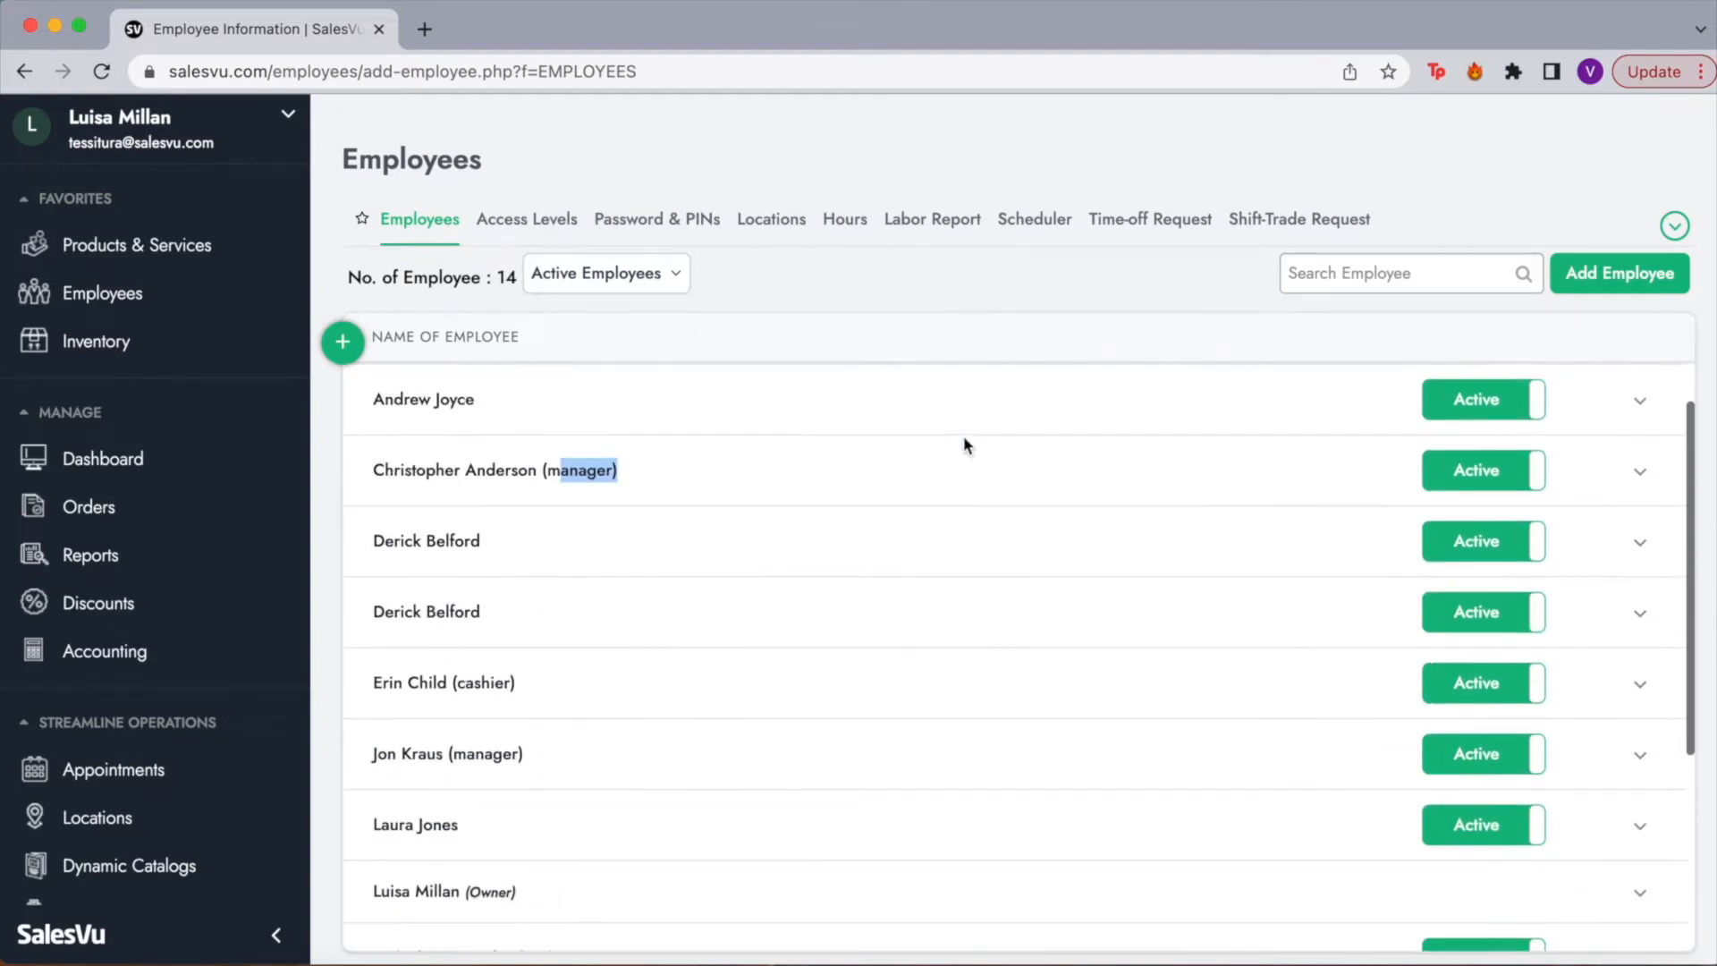
drag(380, 399, 543, 389)
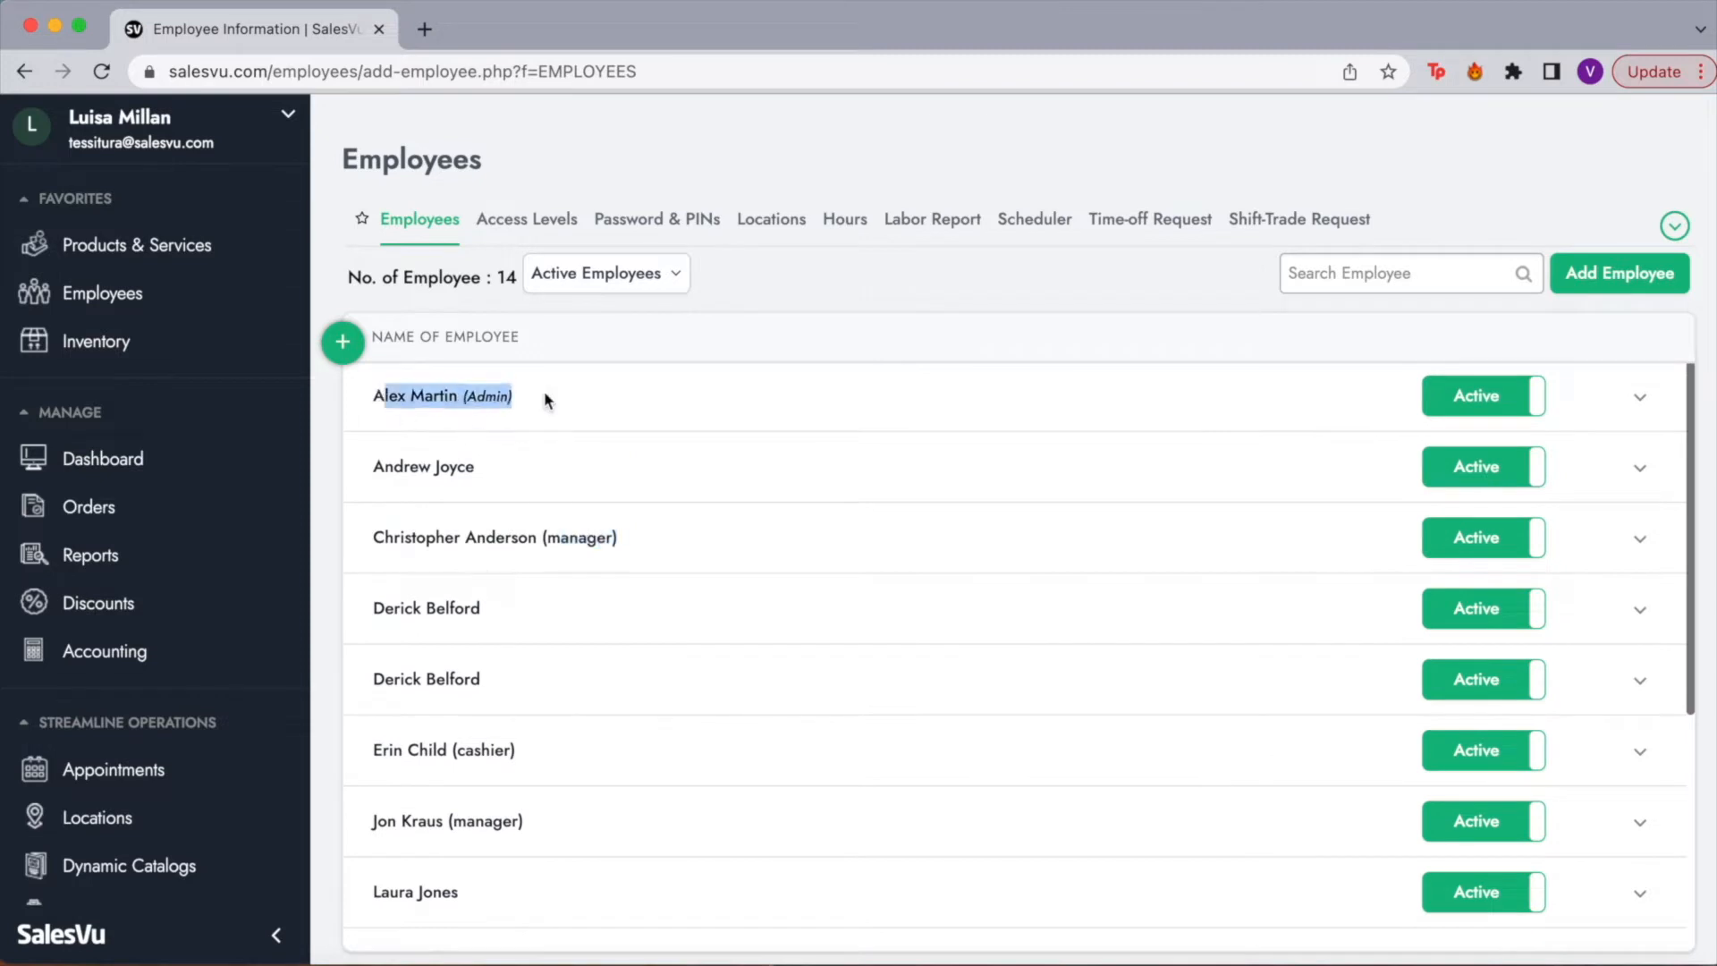
Step: Open the Edit form for the Admin employee from its row actions menu
click(1638, 399)
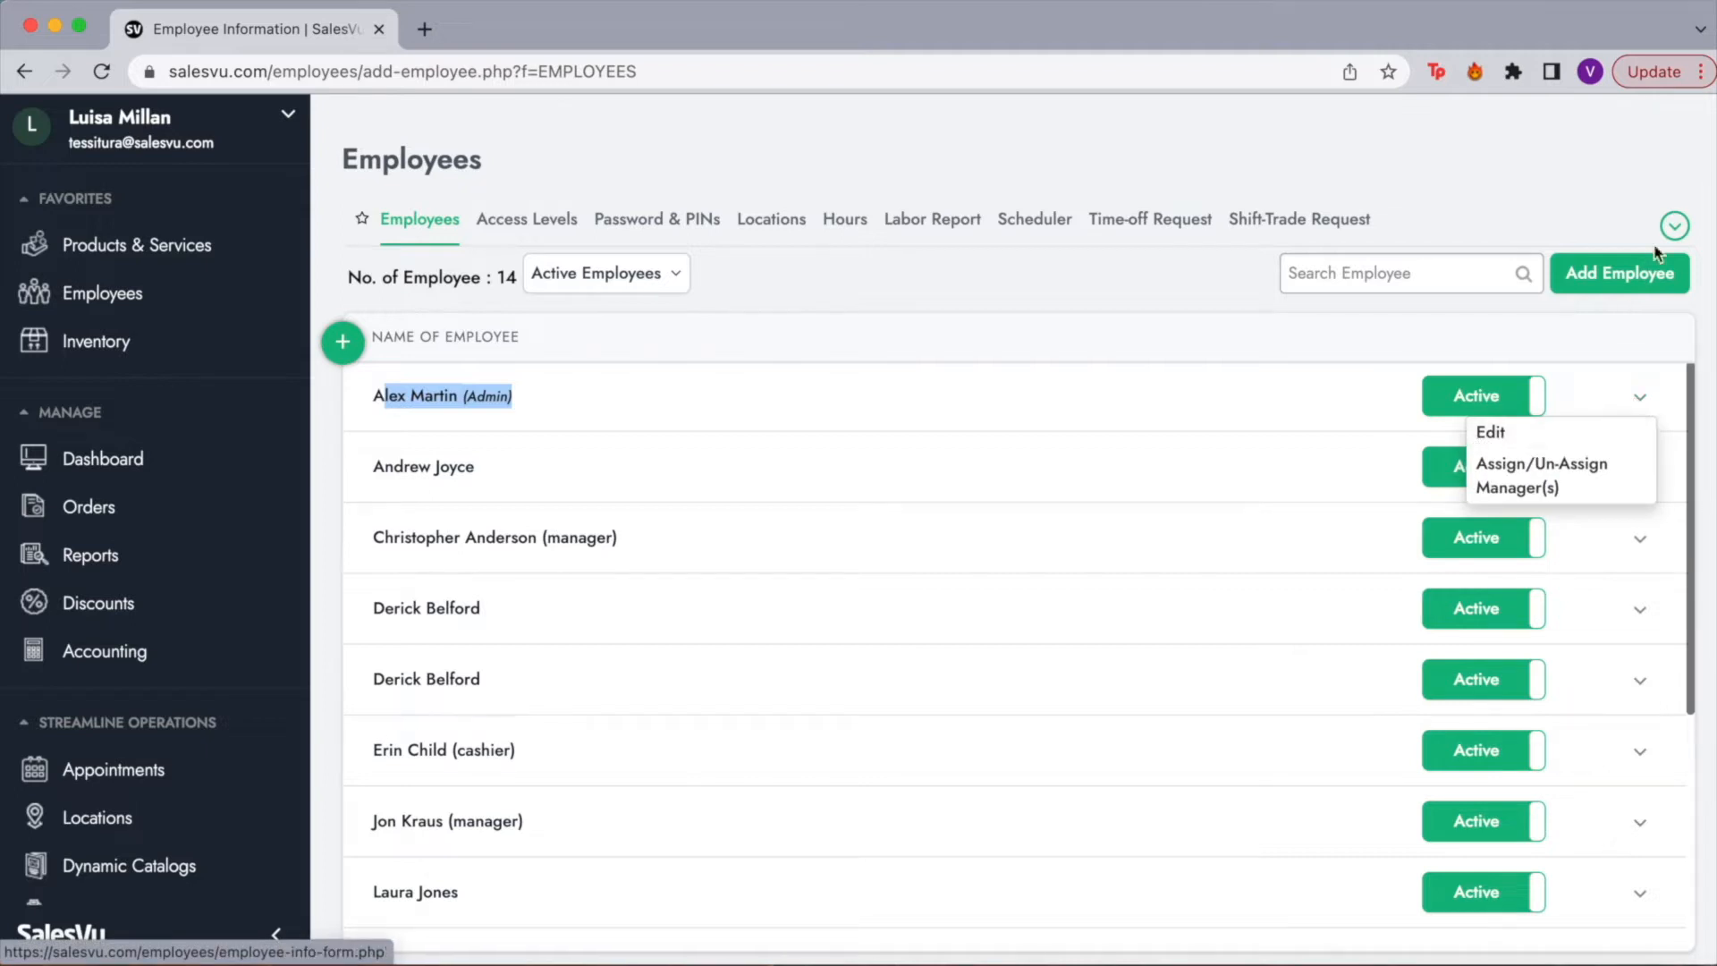
click(1496, 431)
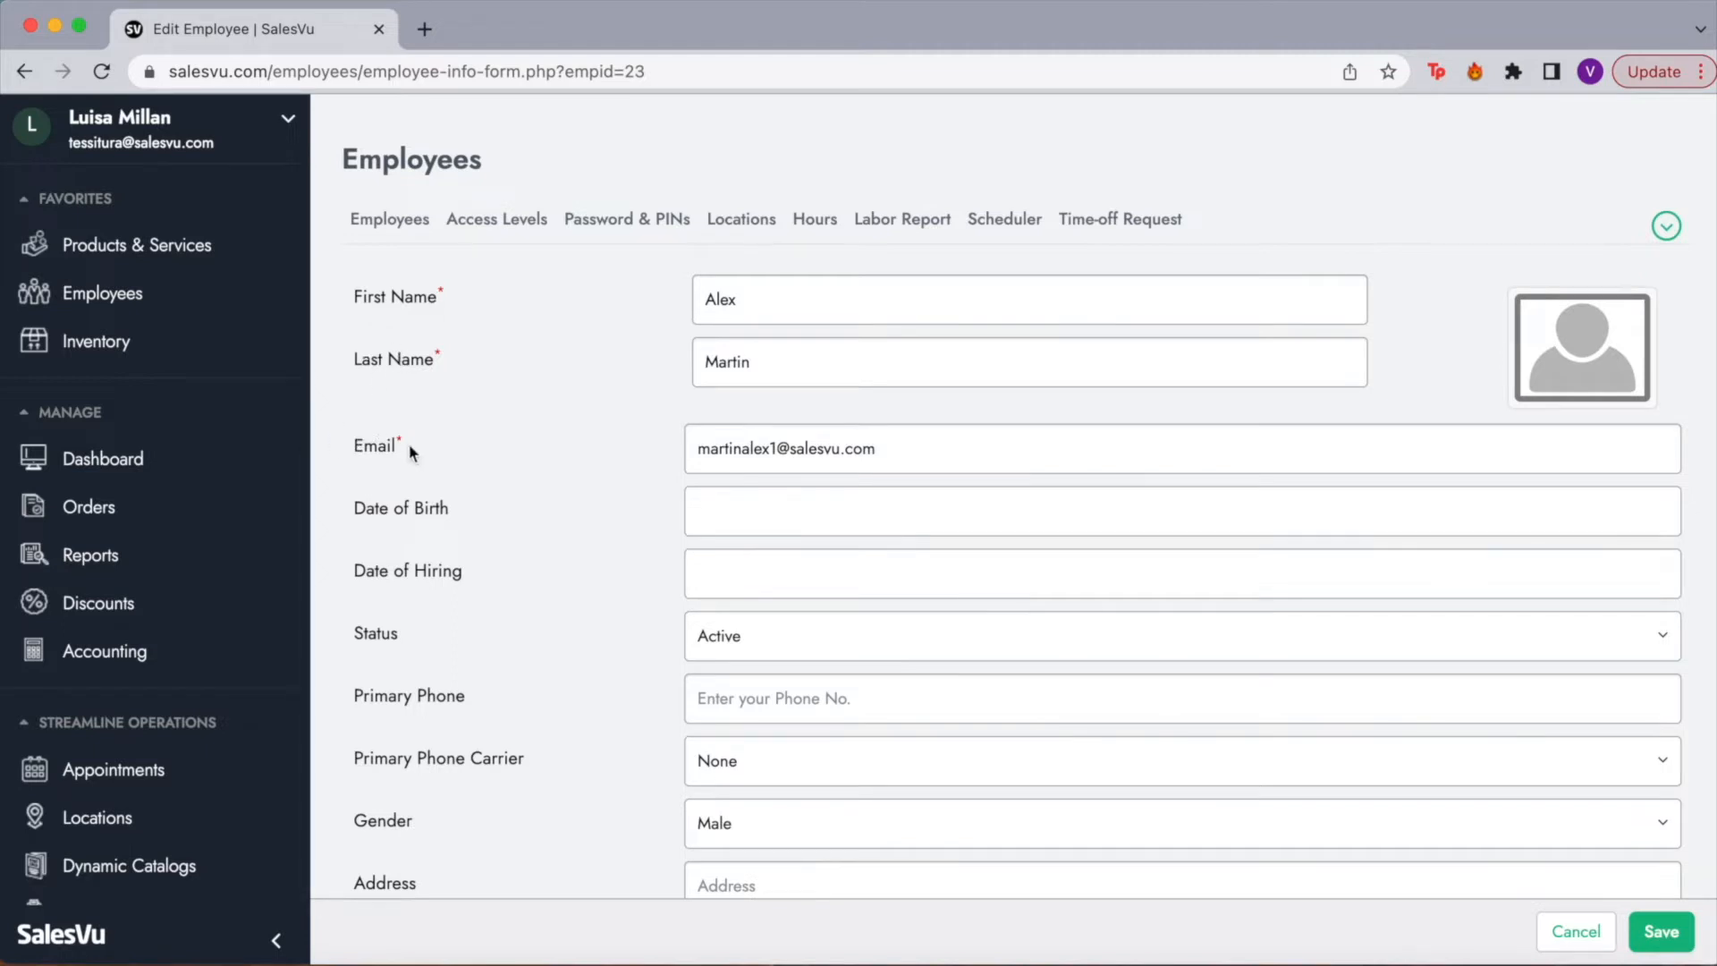
mouse_move(1520, 340)
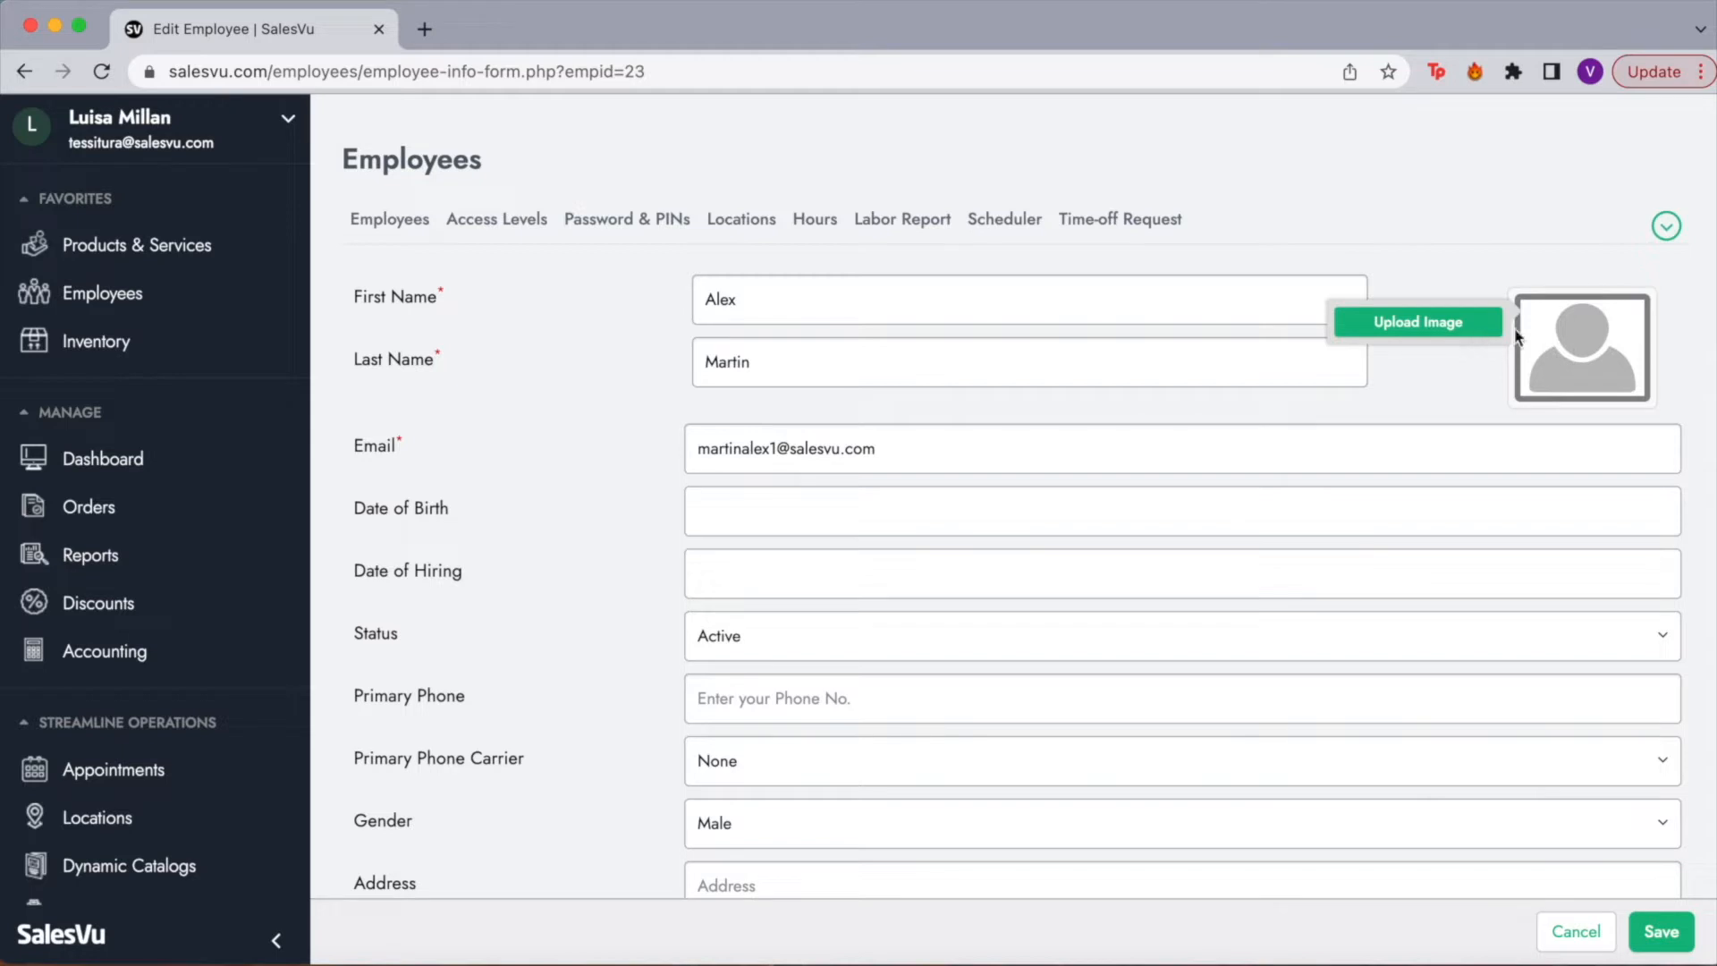
scroll(566, 556, down, 1)
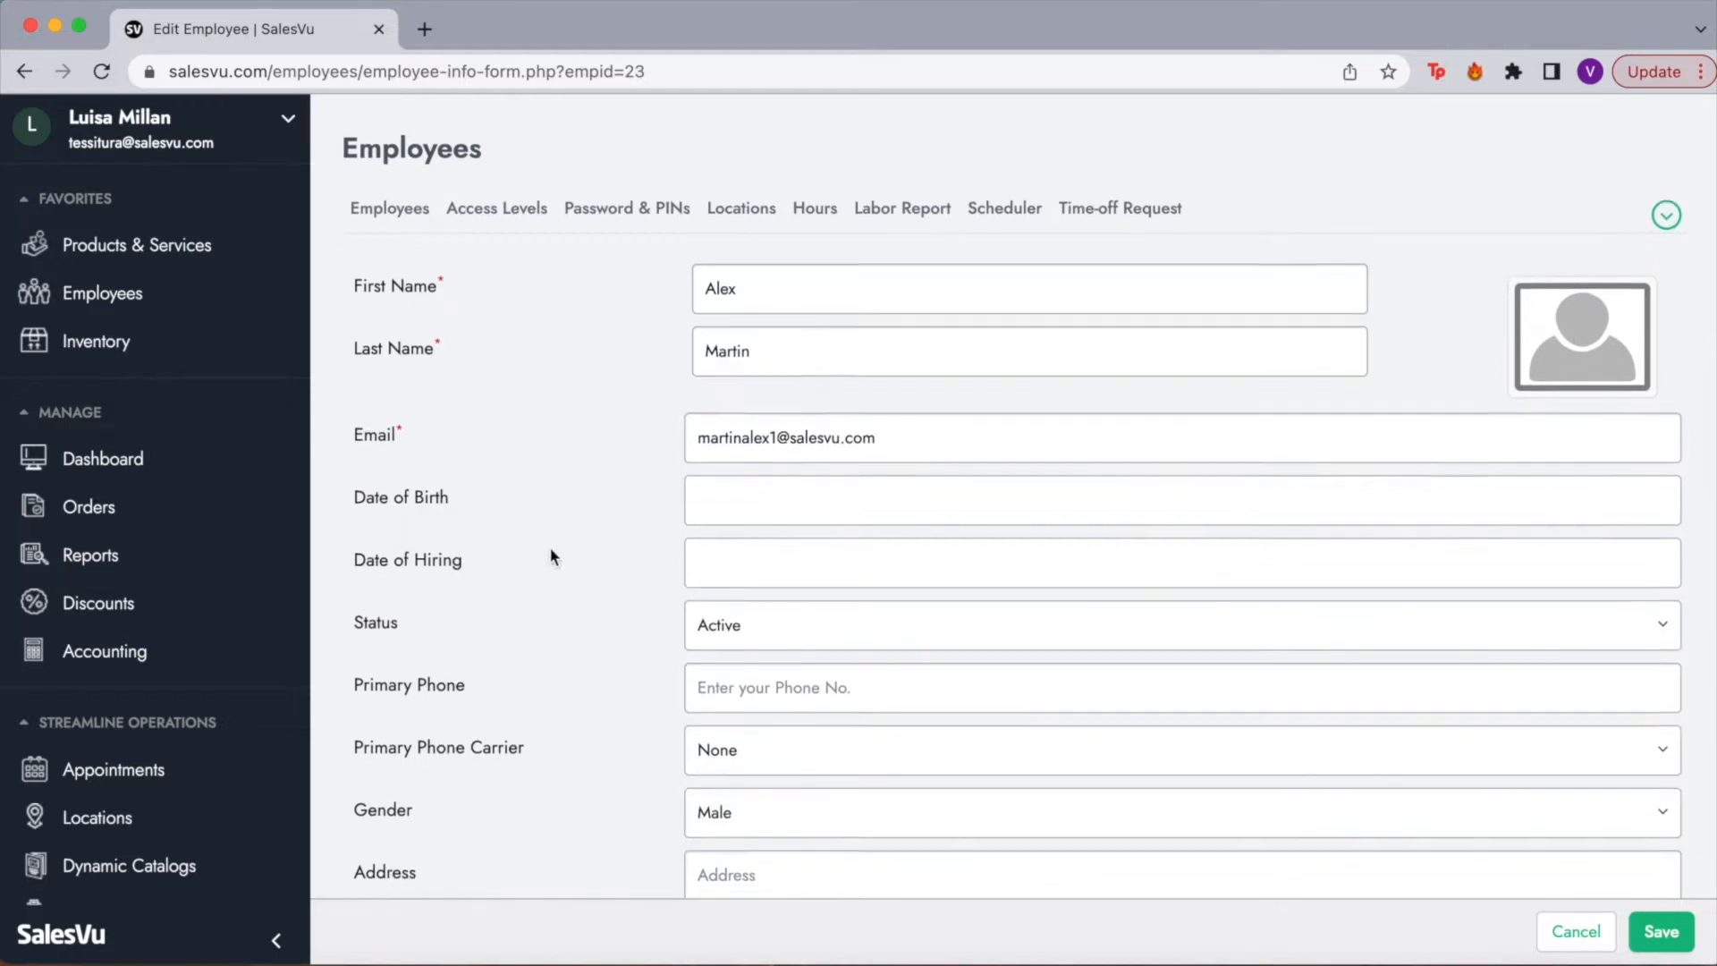
scroll(449, 611, down, 3)
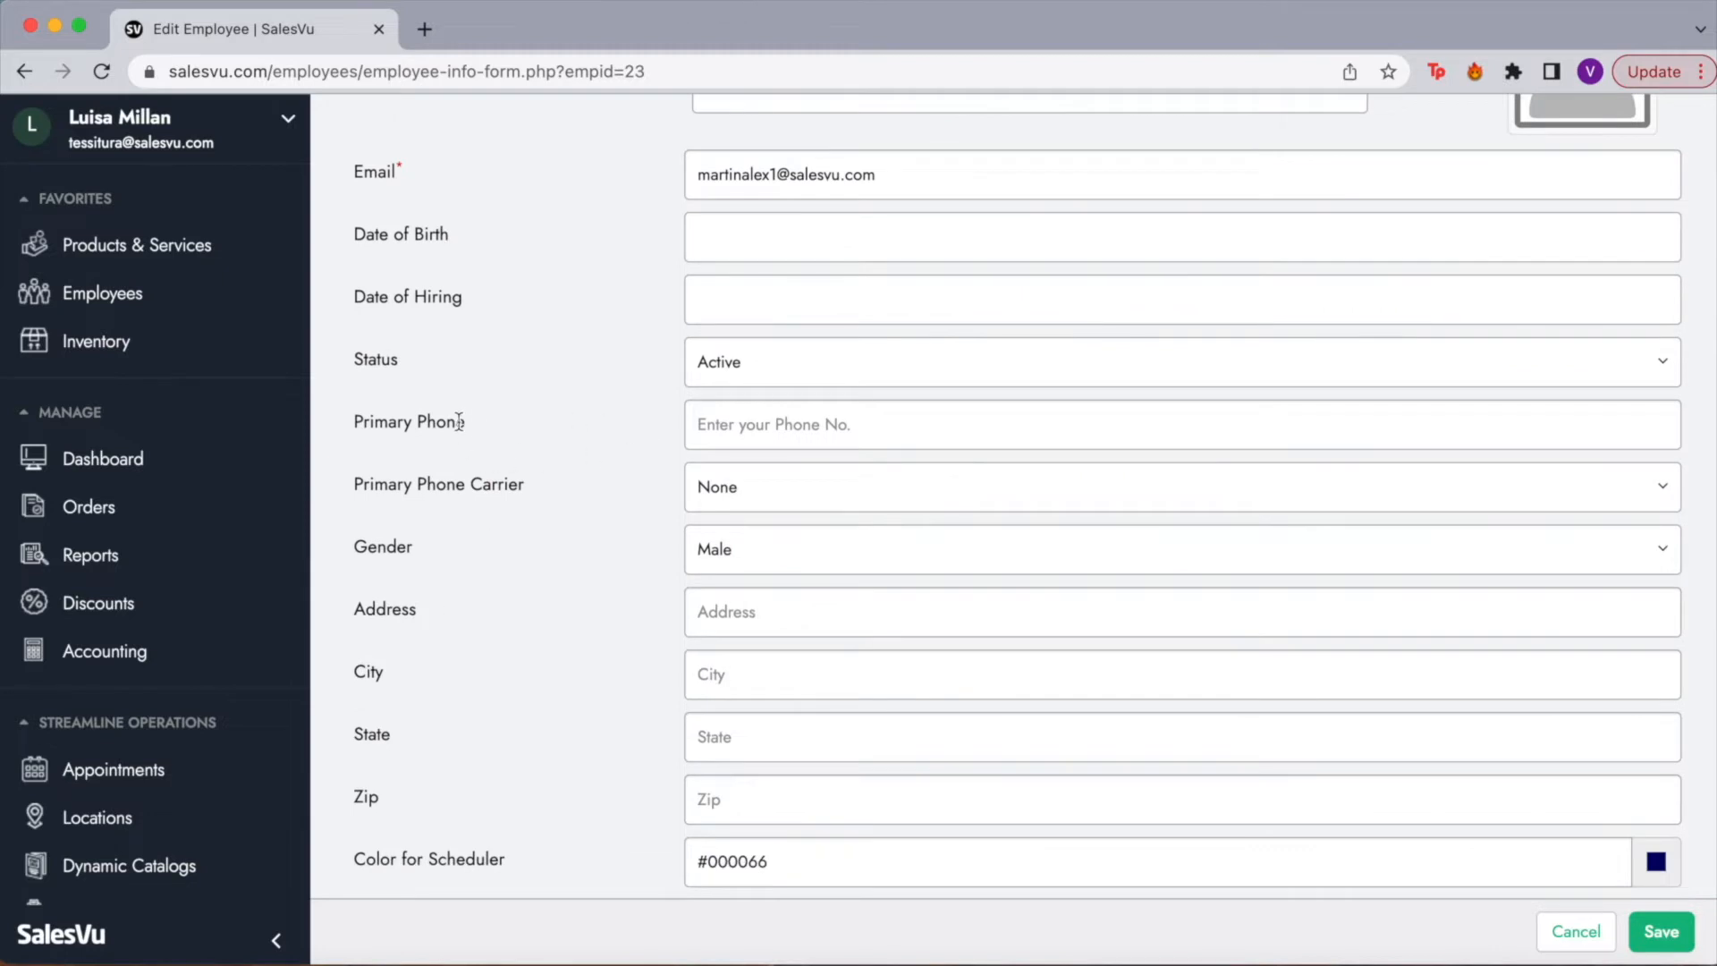
drag(370, 424, 466, 422)
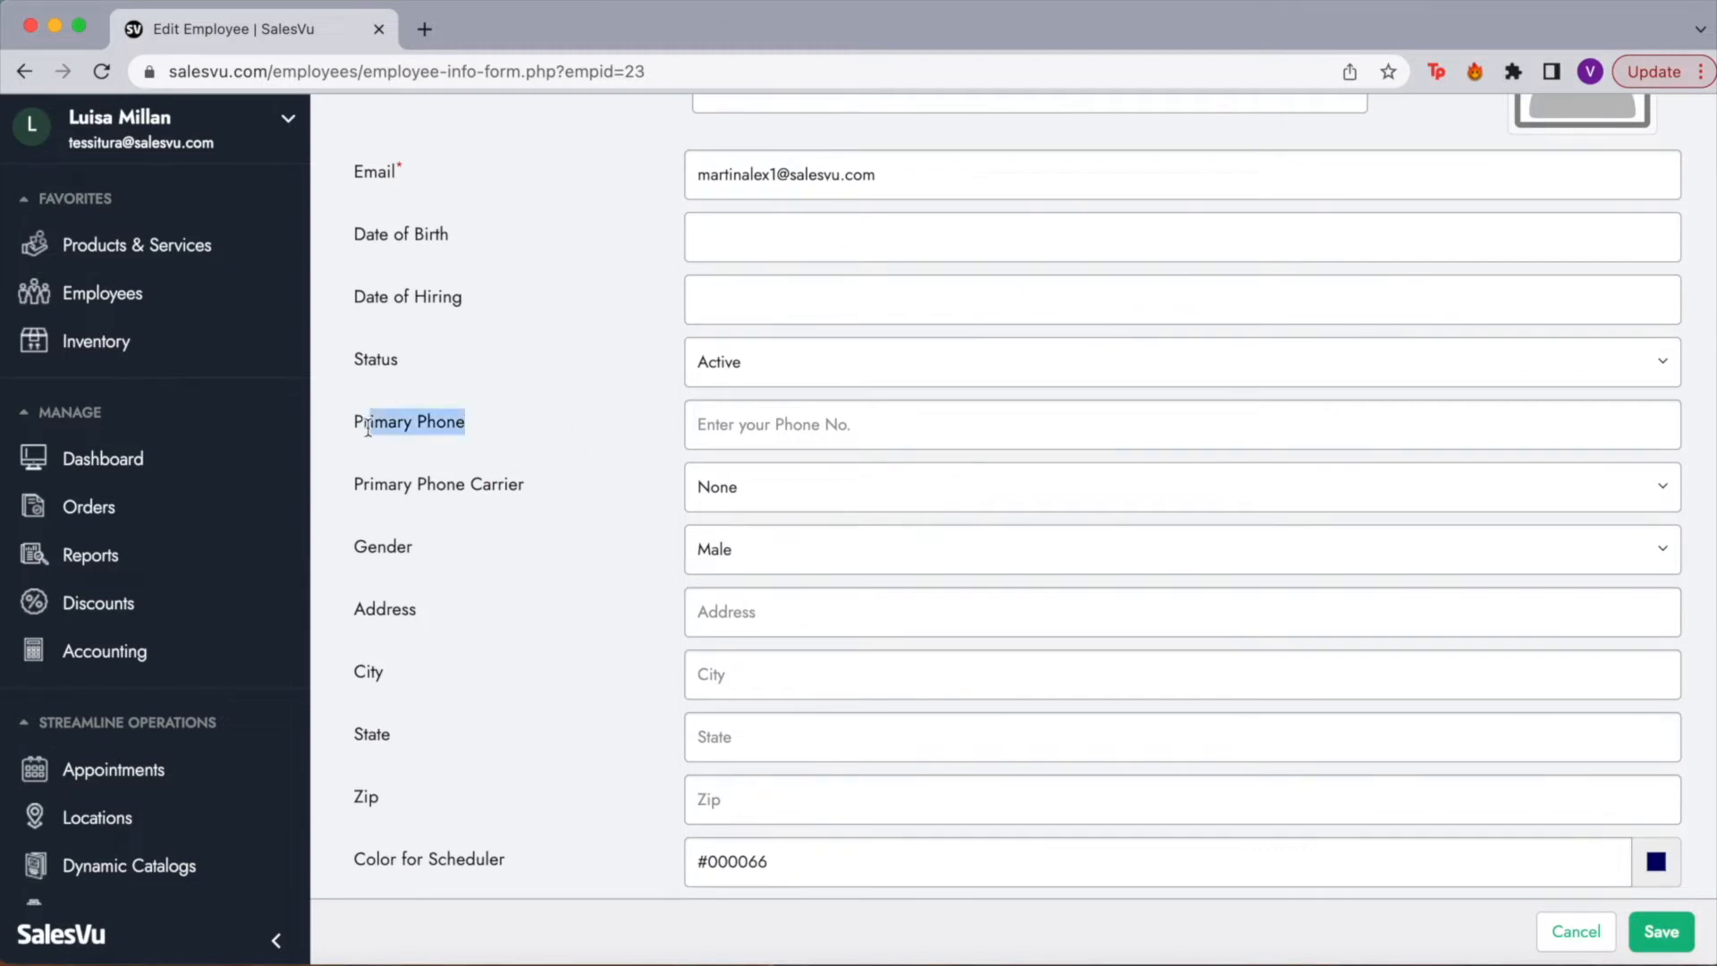
click(889, 422)
click(581, 447)
scroll(545, 586, down, 3)
scroll(541, 593, down, 1)
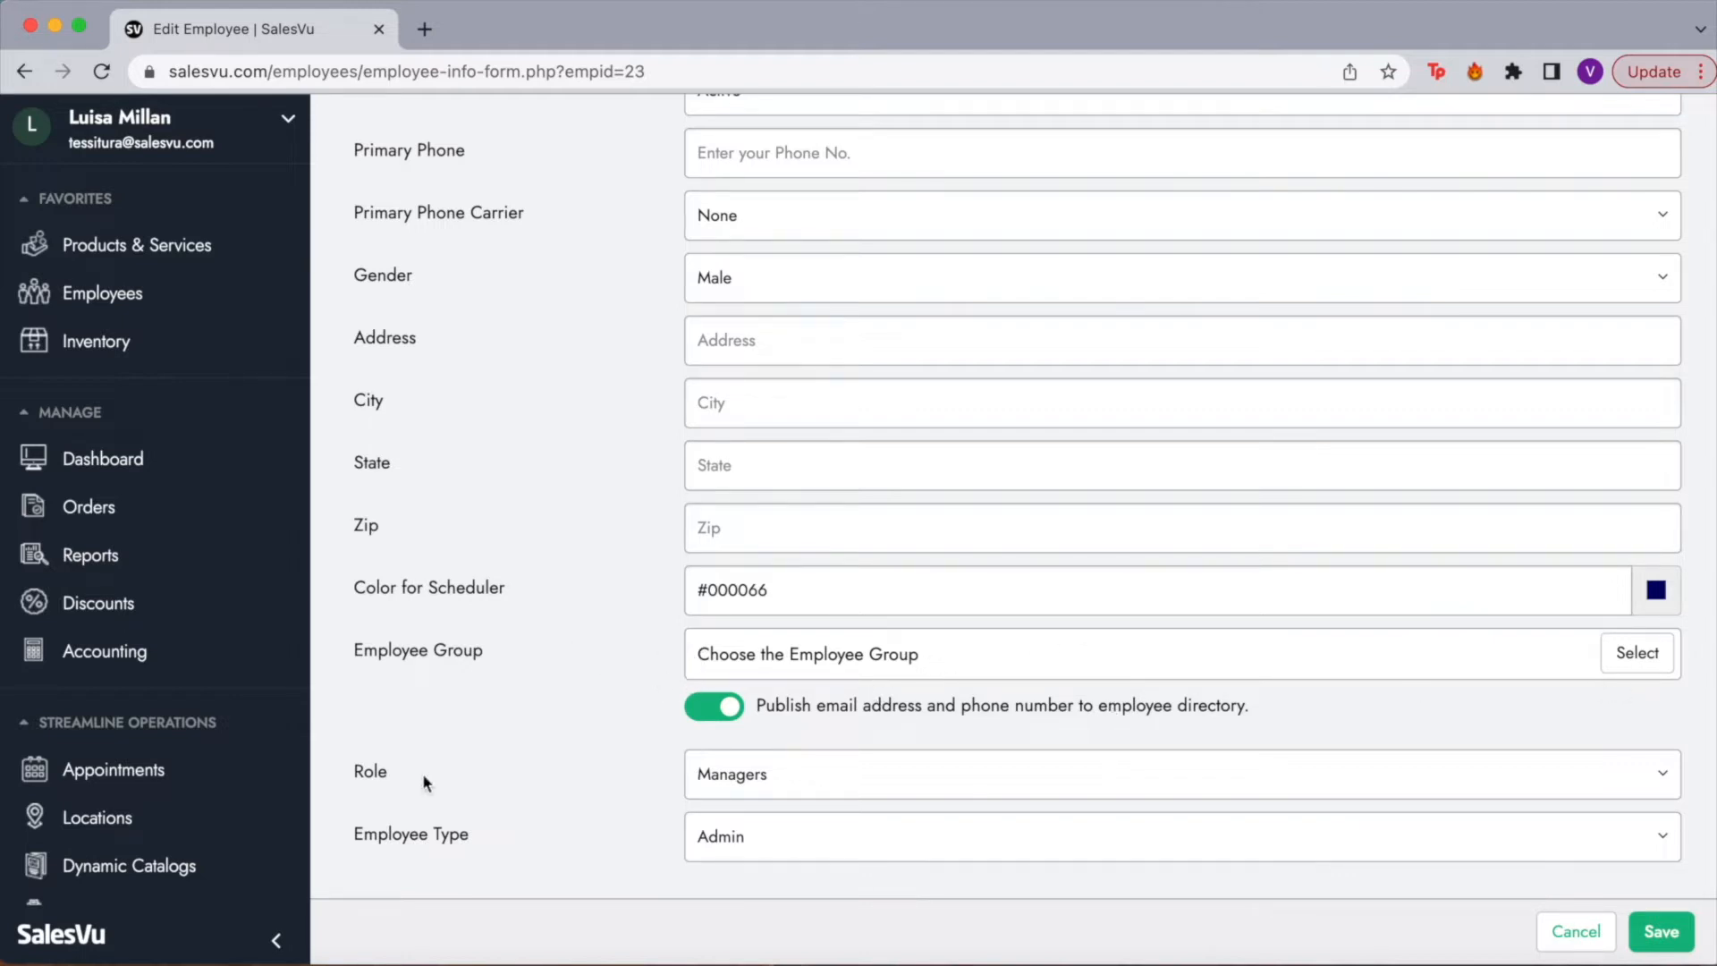
click(809, 789)
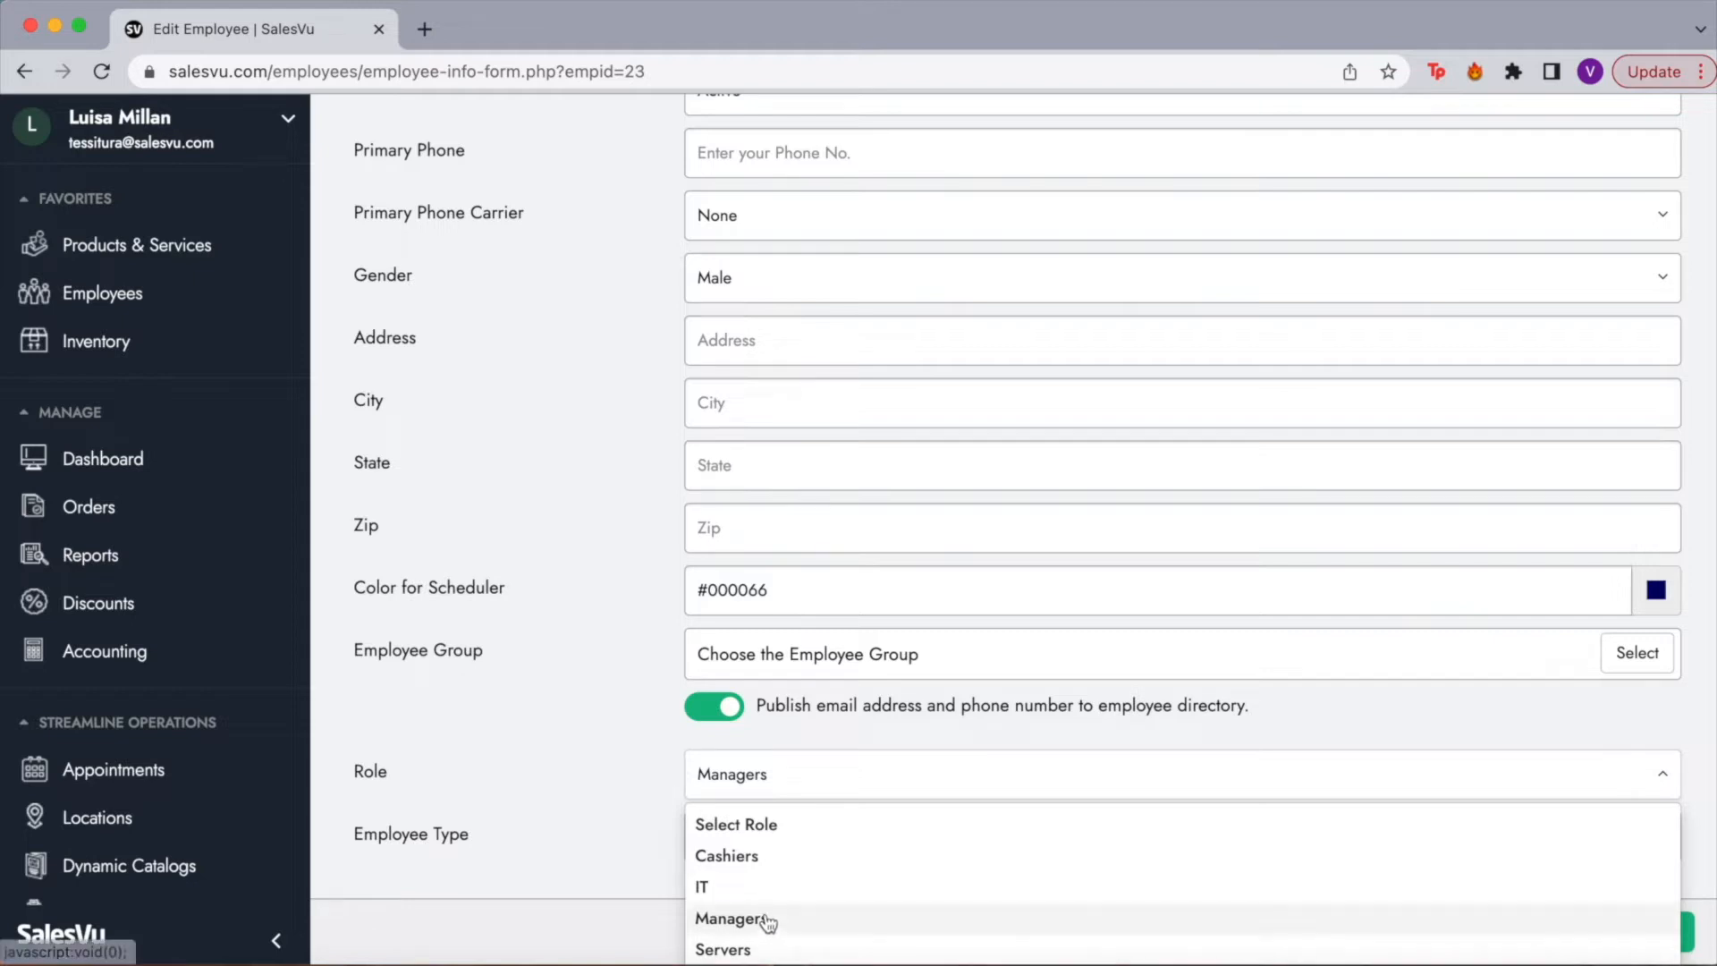
click(603, 771)
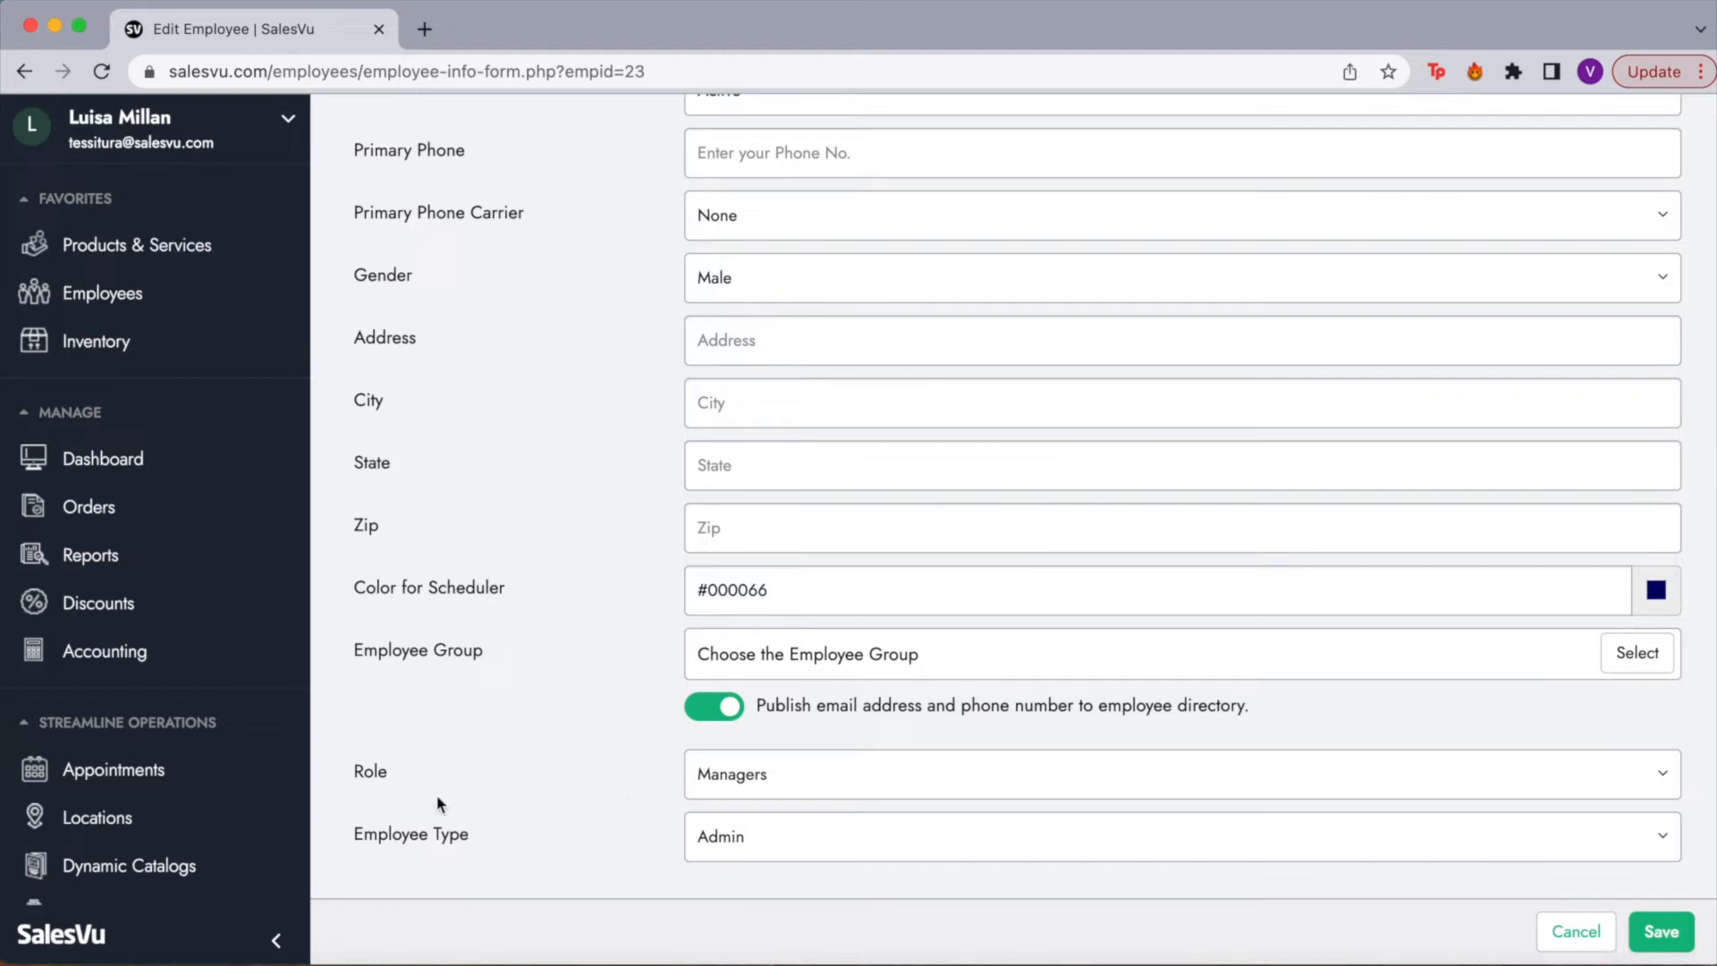
click(874, 829)
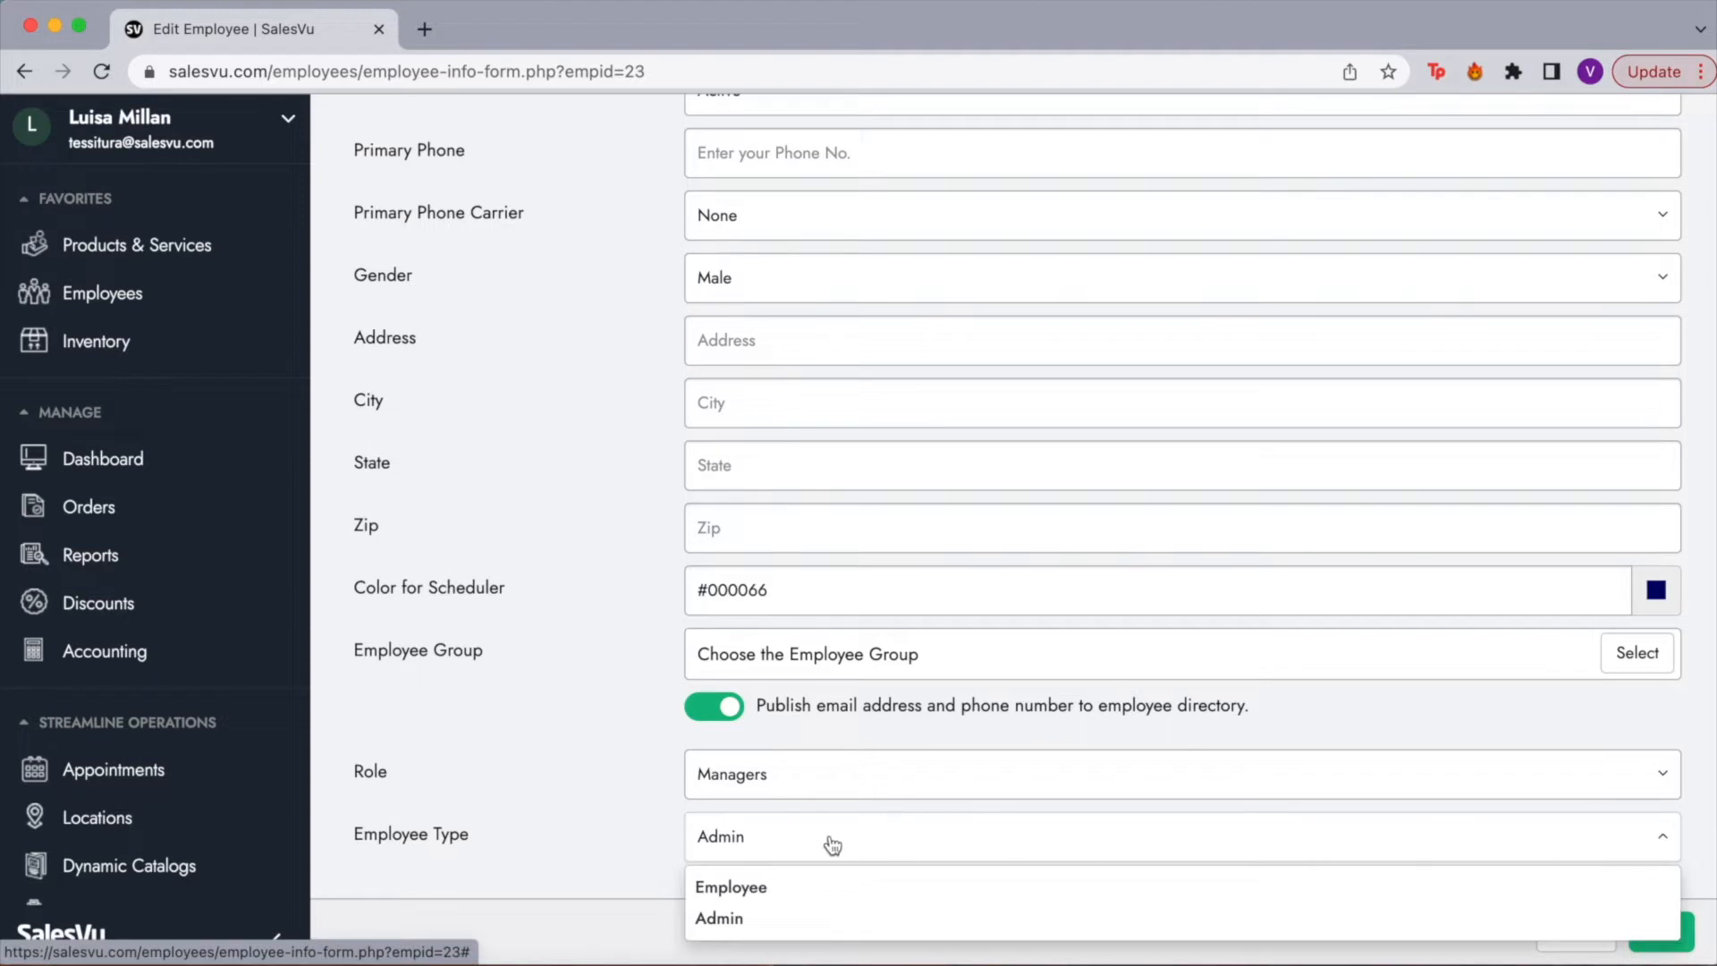
click(670, 840)
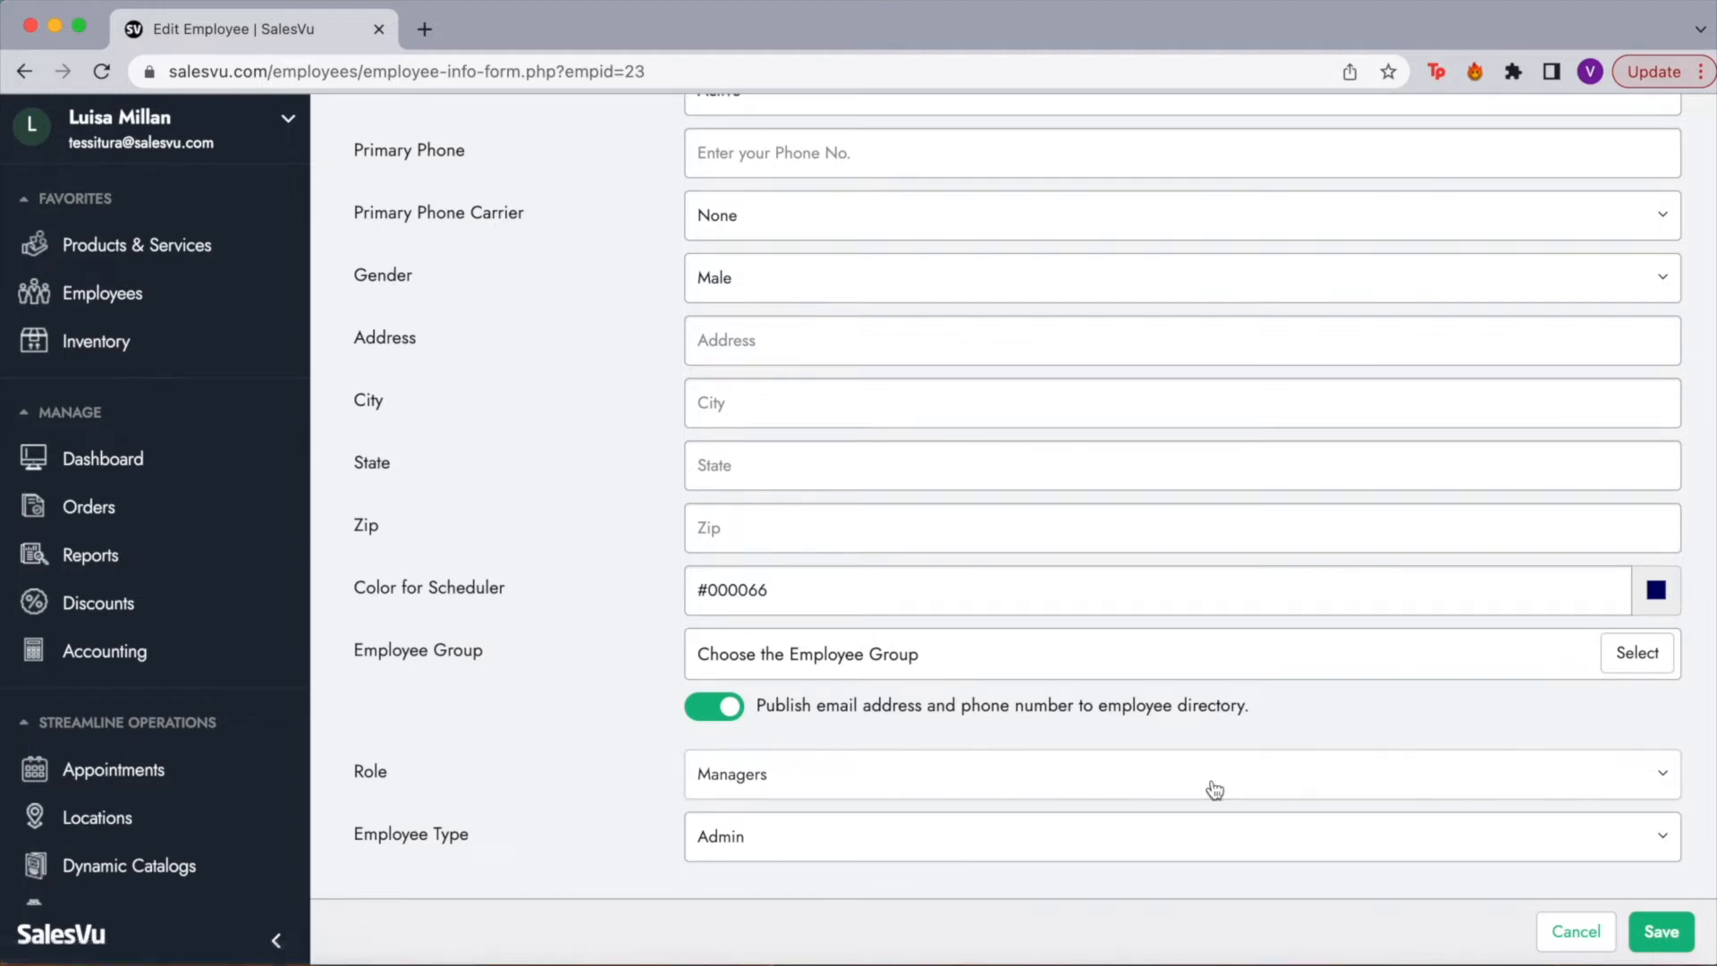
scroll(1214, 790, up, 7)
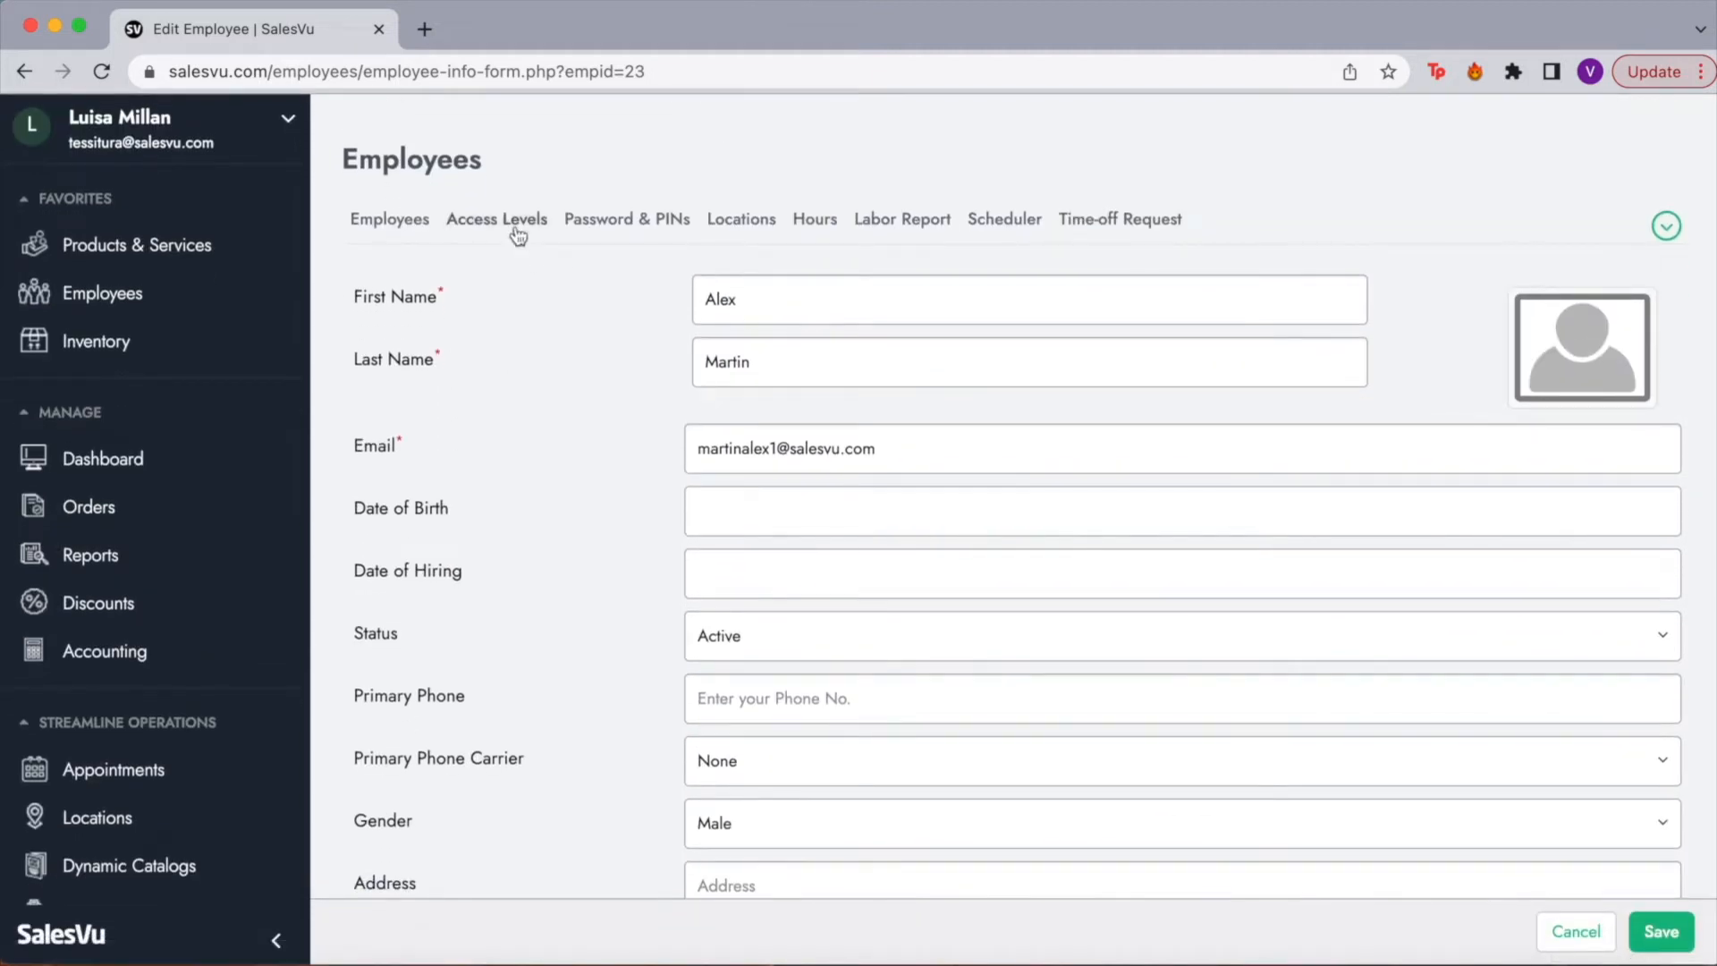
click(518, 236)
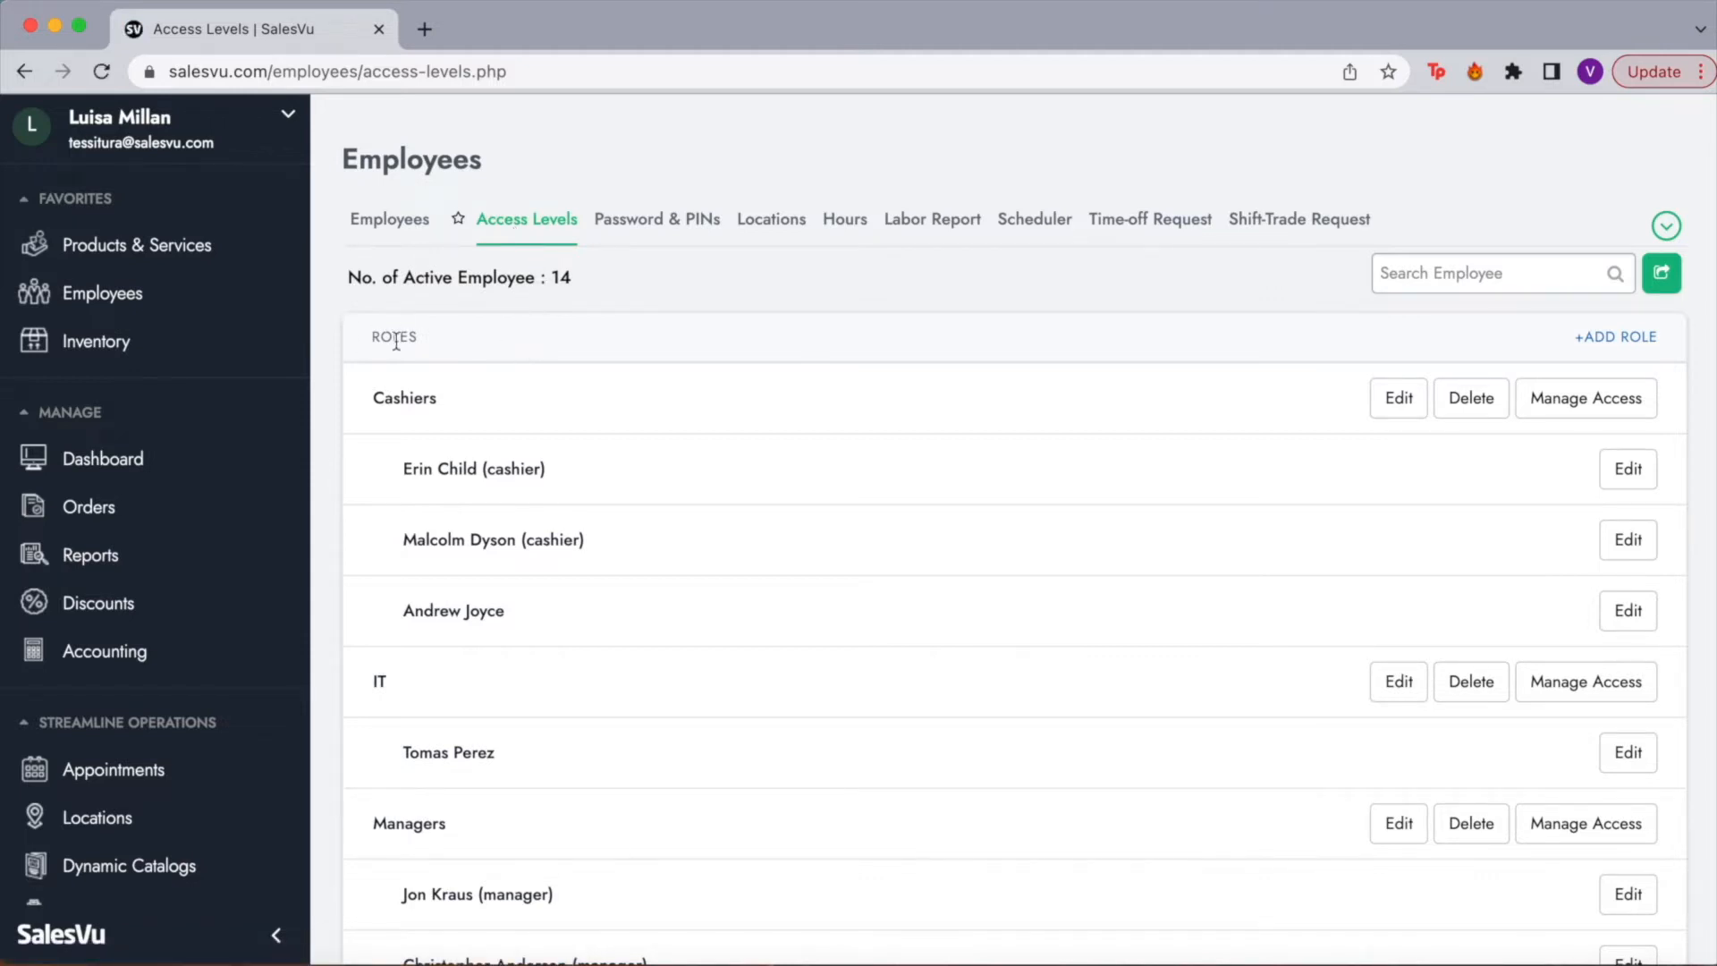
Step: Scroll through the Roles list showing Cashiers, IT, Managers and Servers with their staff
scroll(399, 664, down, 3)
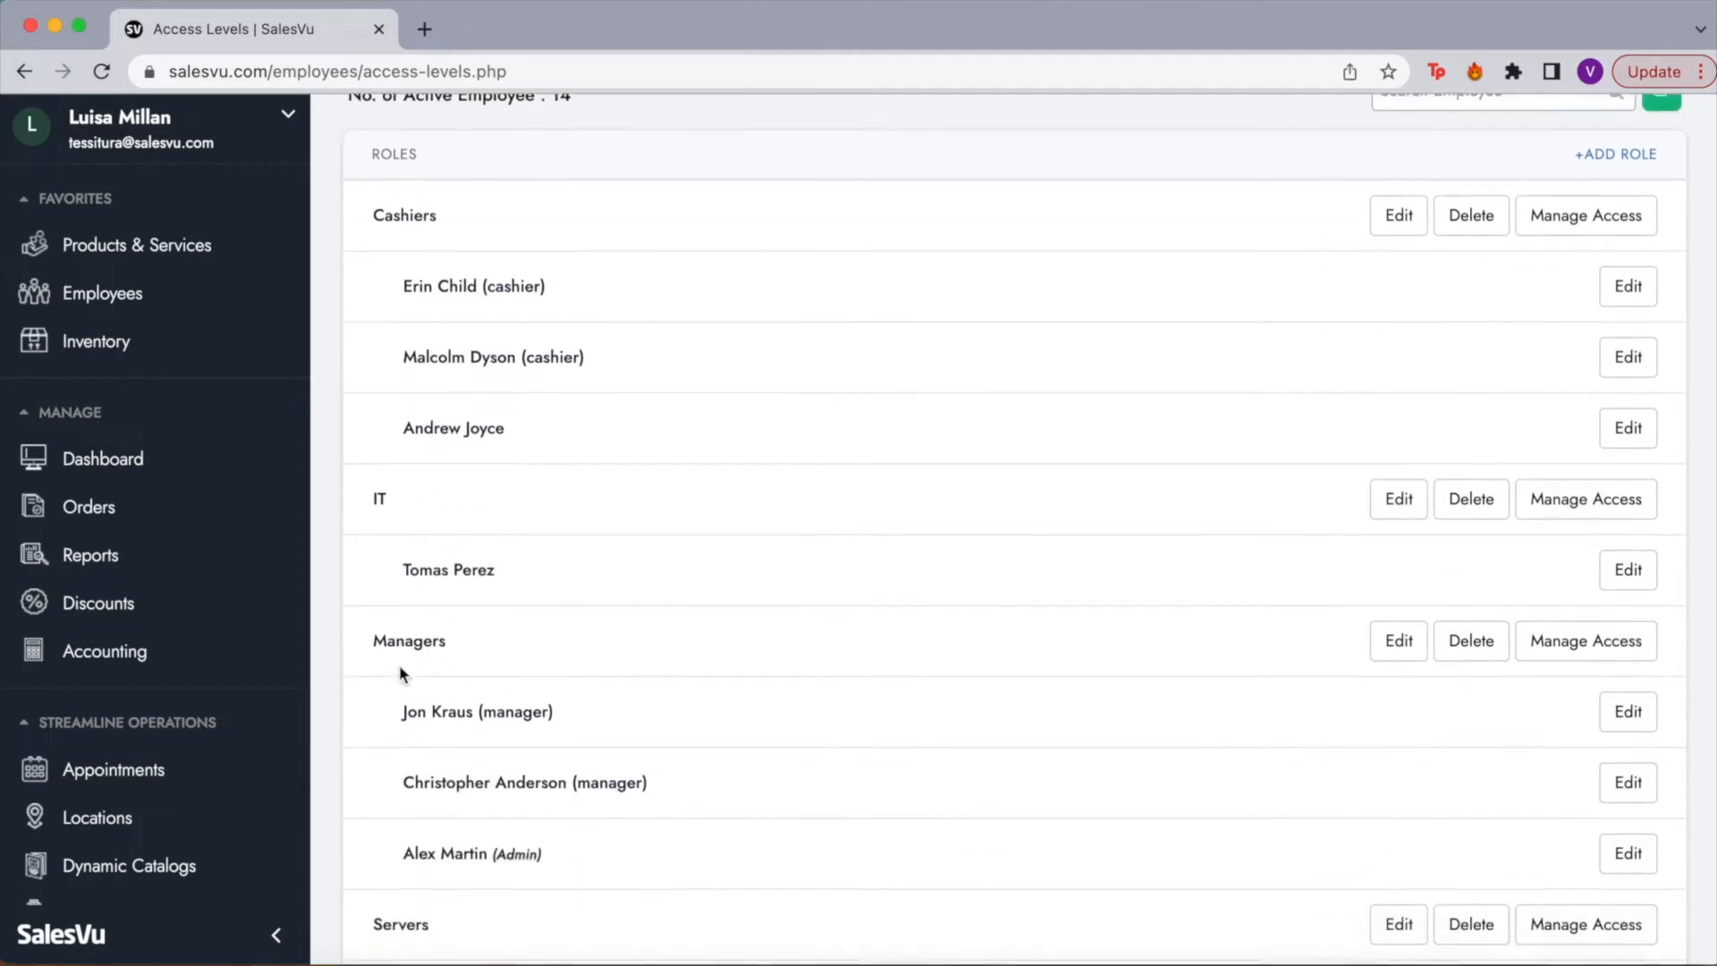
scroll(438, 709, down, 3)
scroll(438, 710, up, 5)
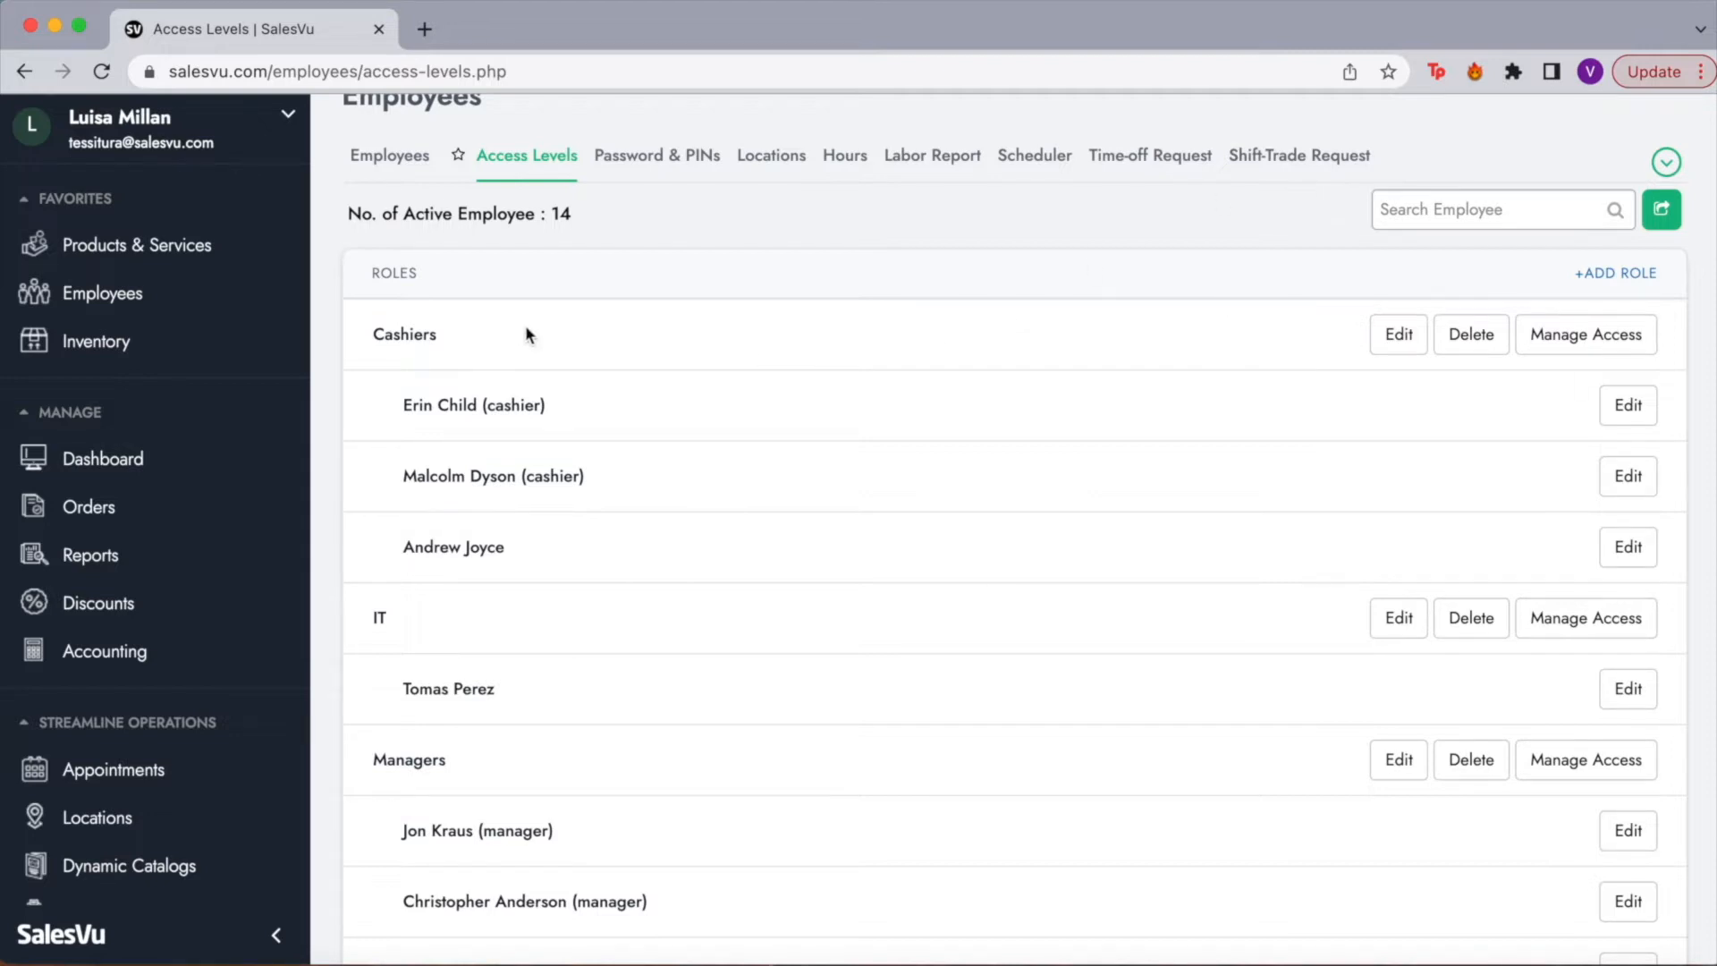
scroll(645, 707, down, 5)
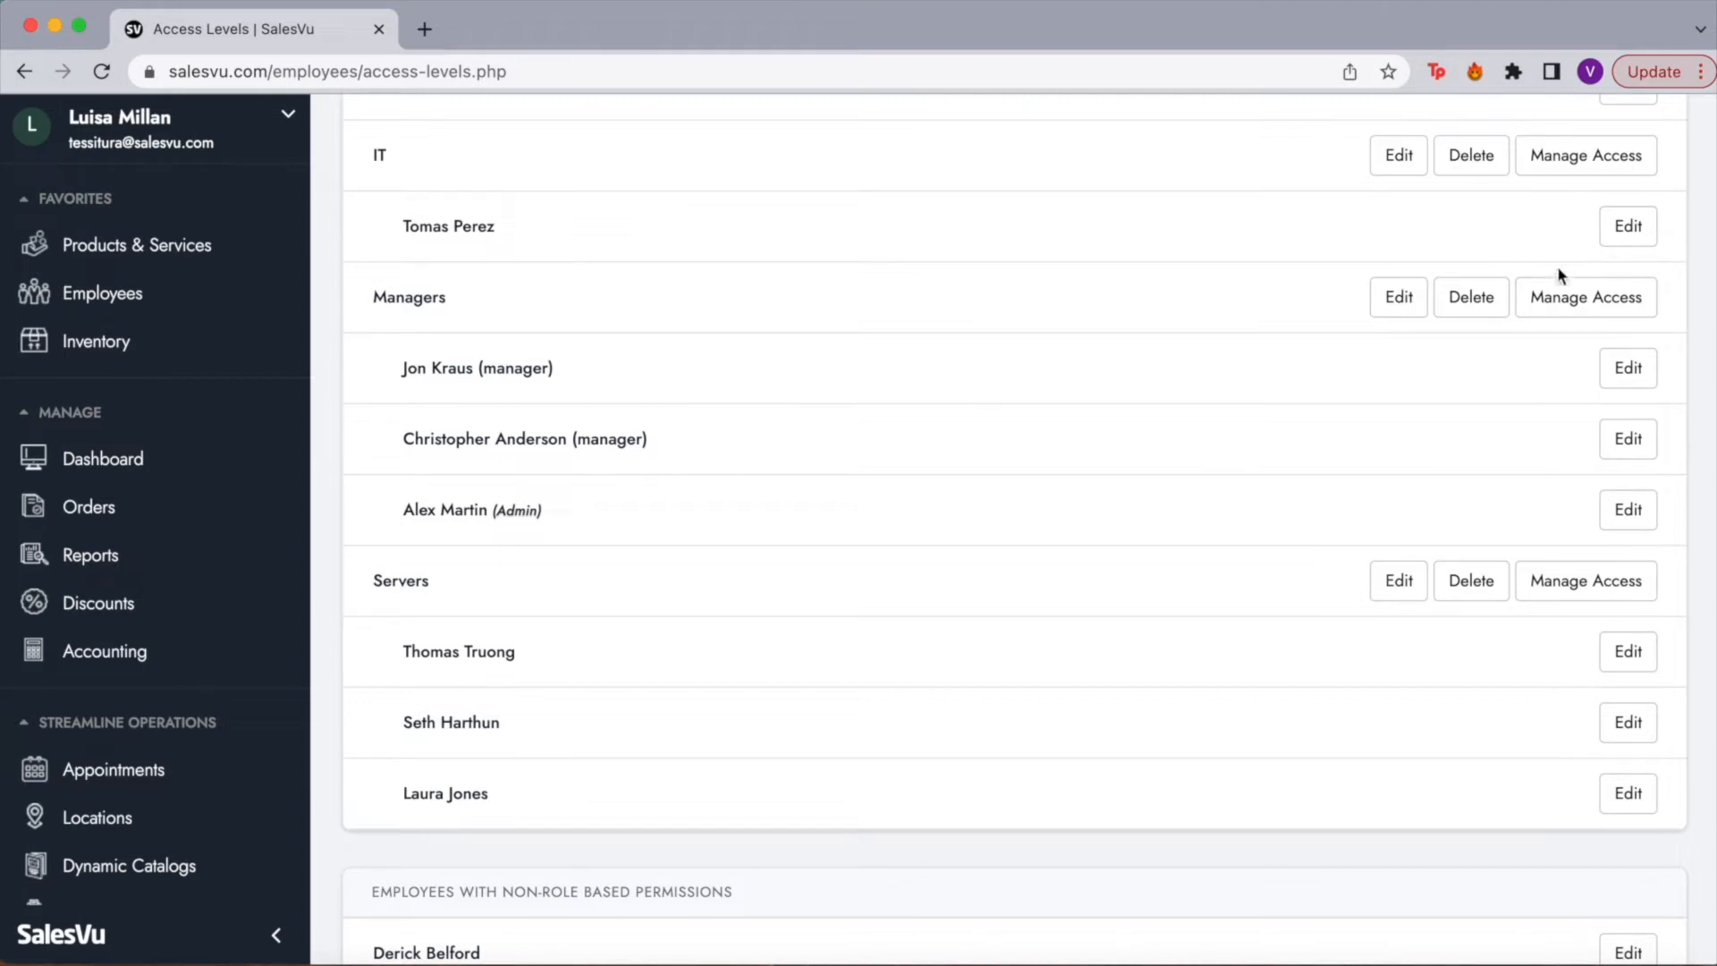
click(1571, 307)
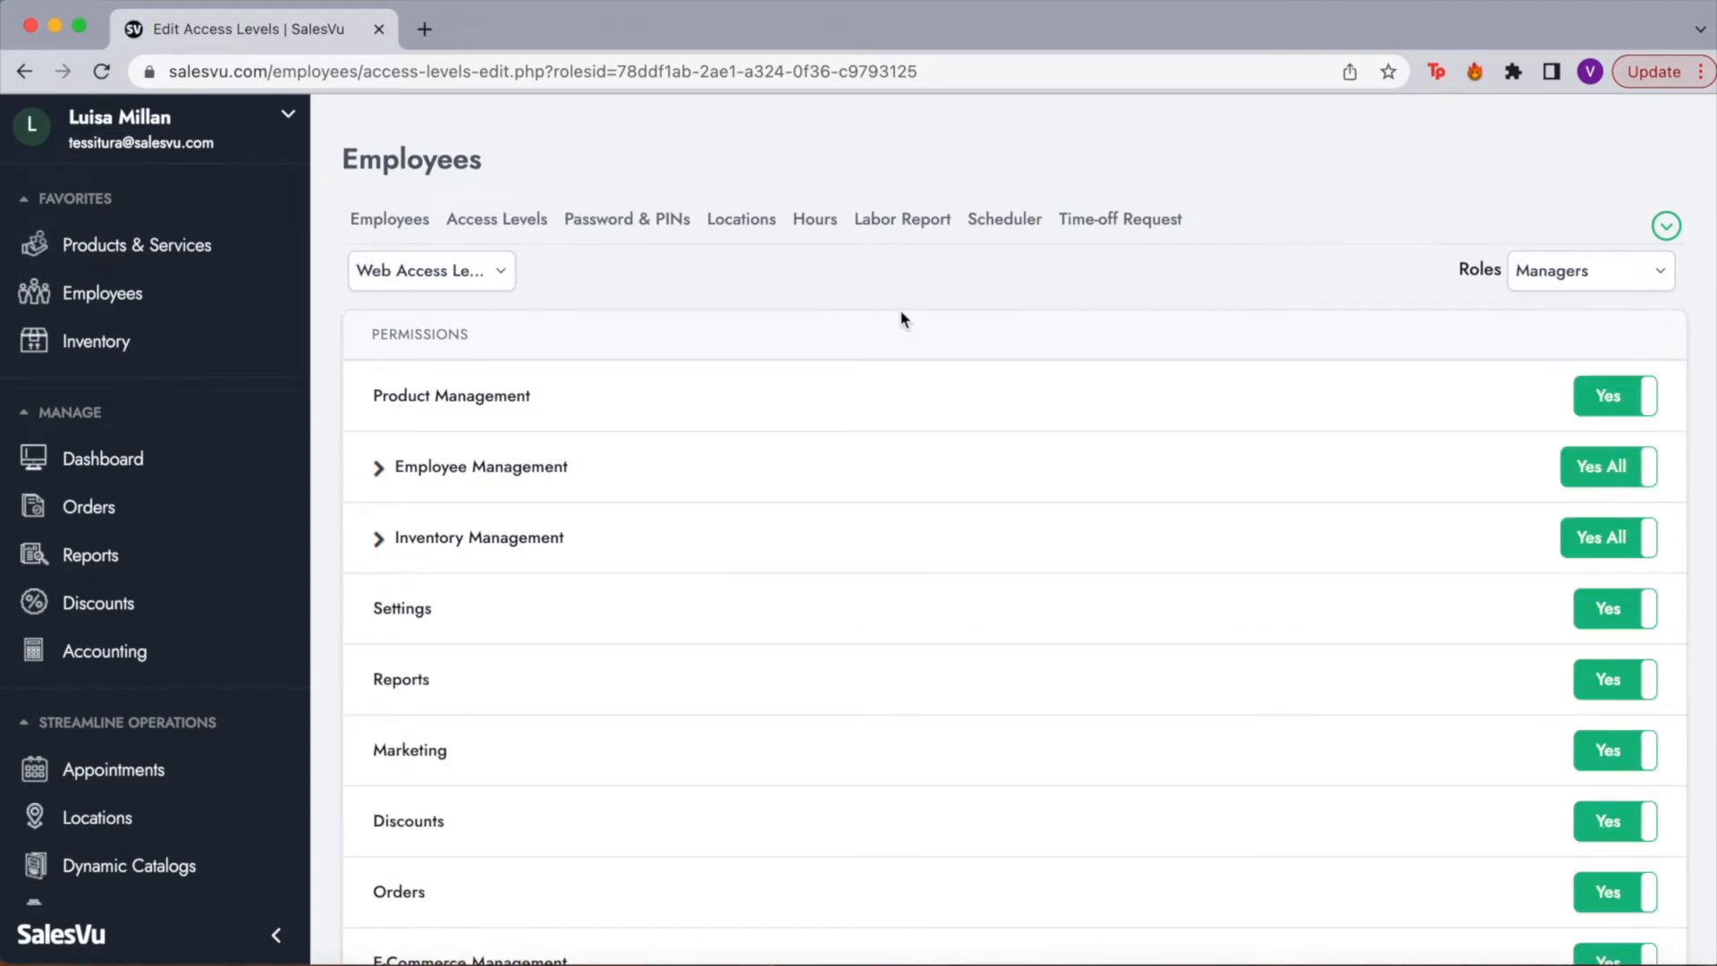
click(490, 272)
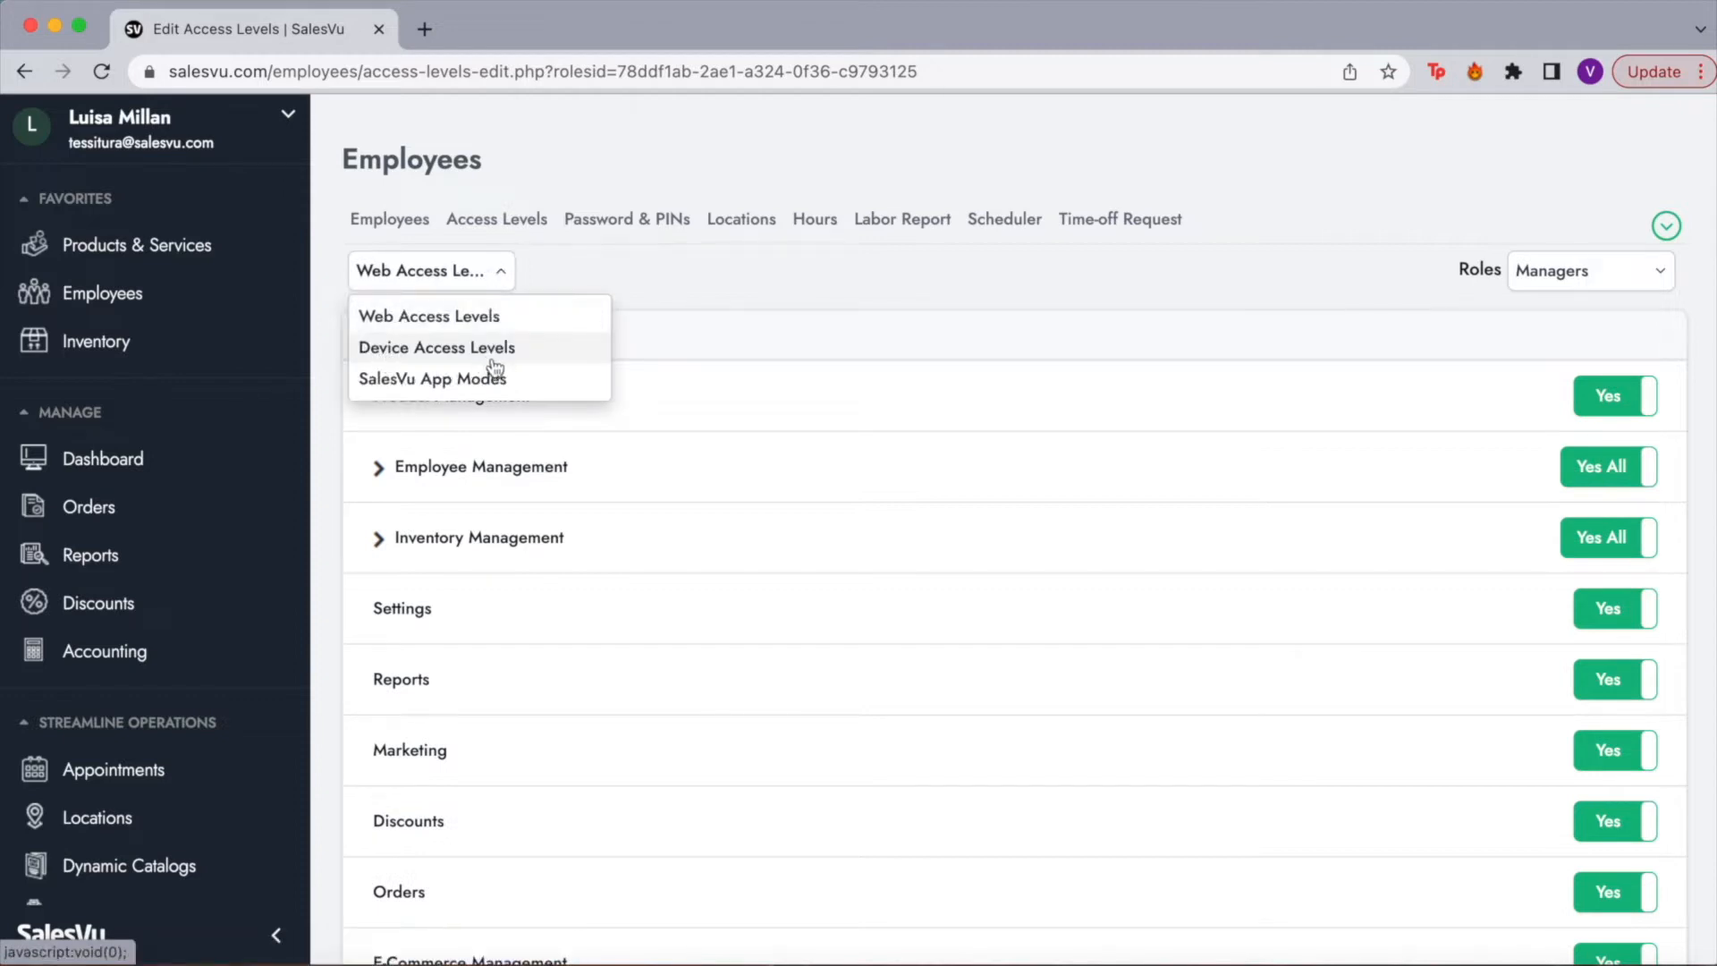
click(727, 279)
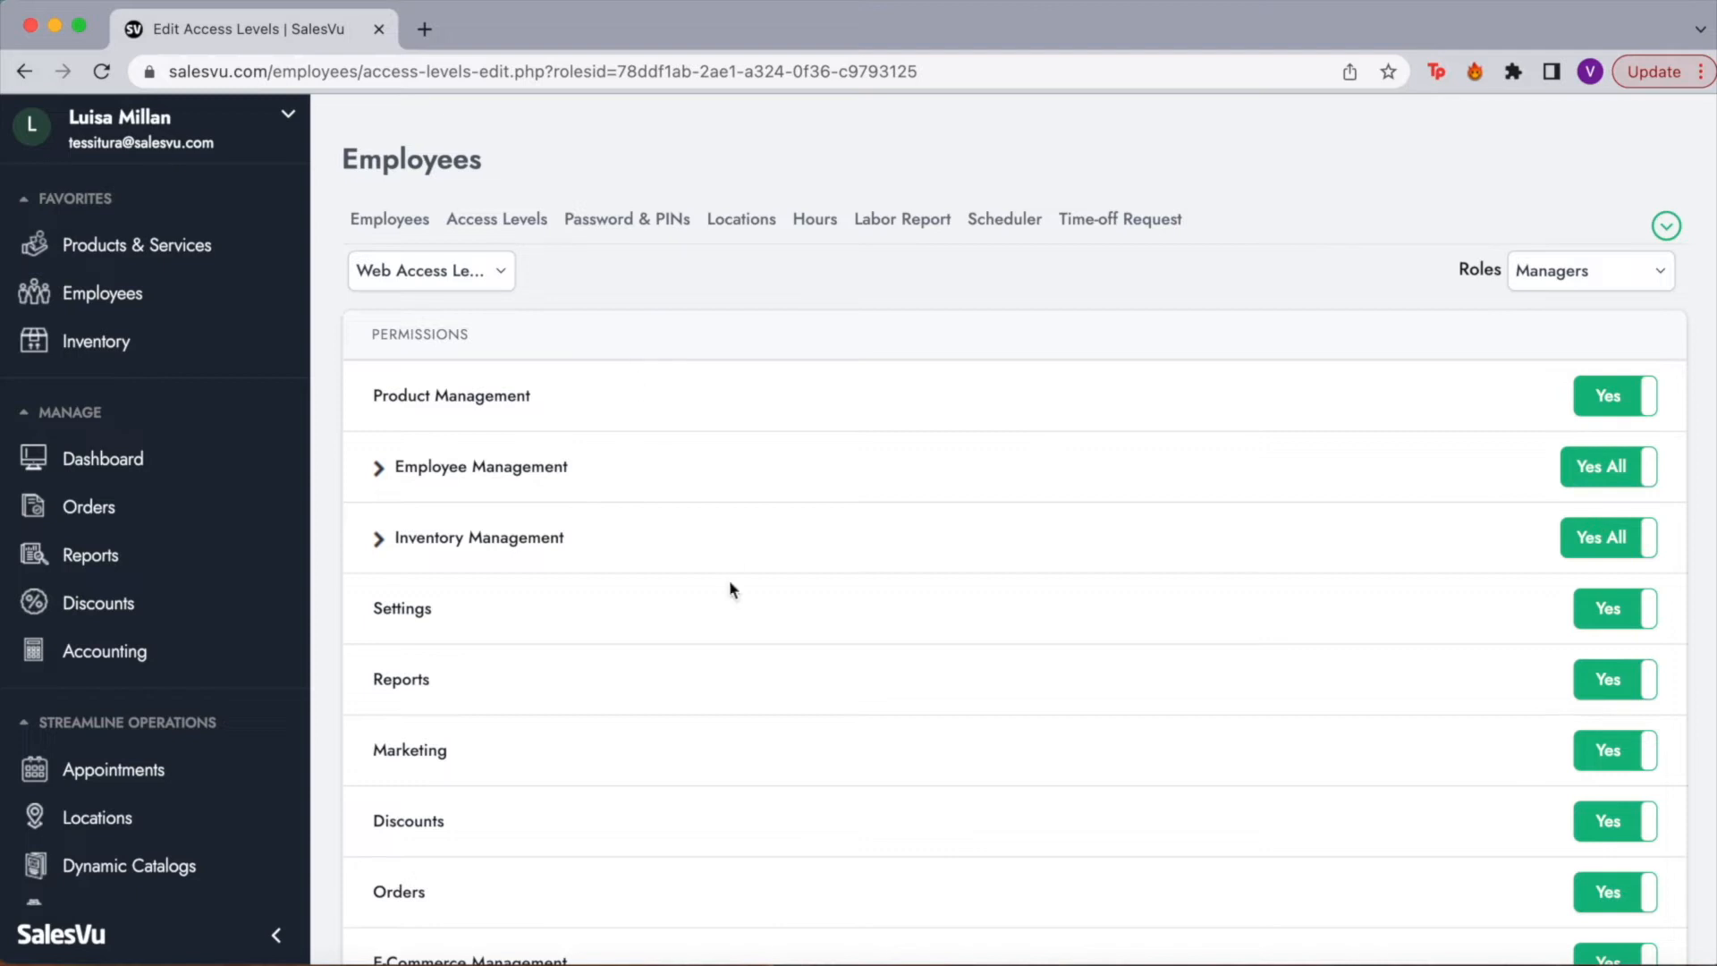
scroll(729, 582, down, 3)
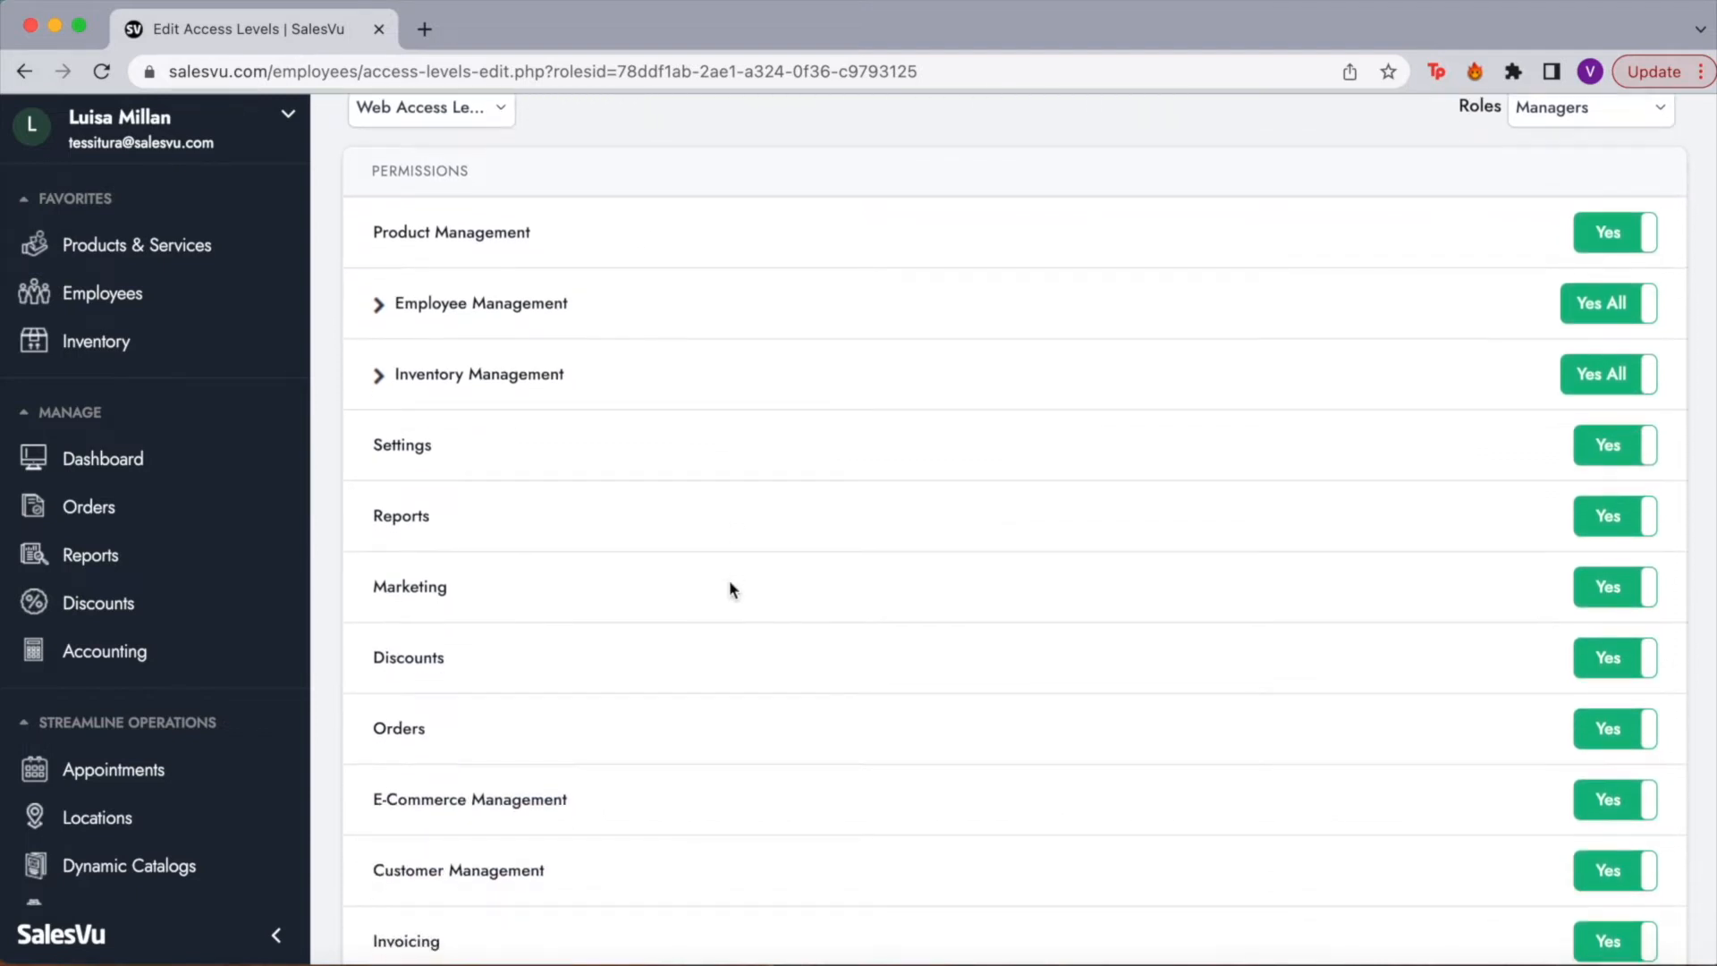
scroll(814, 563, down, 5)
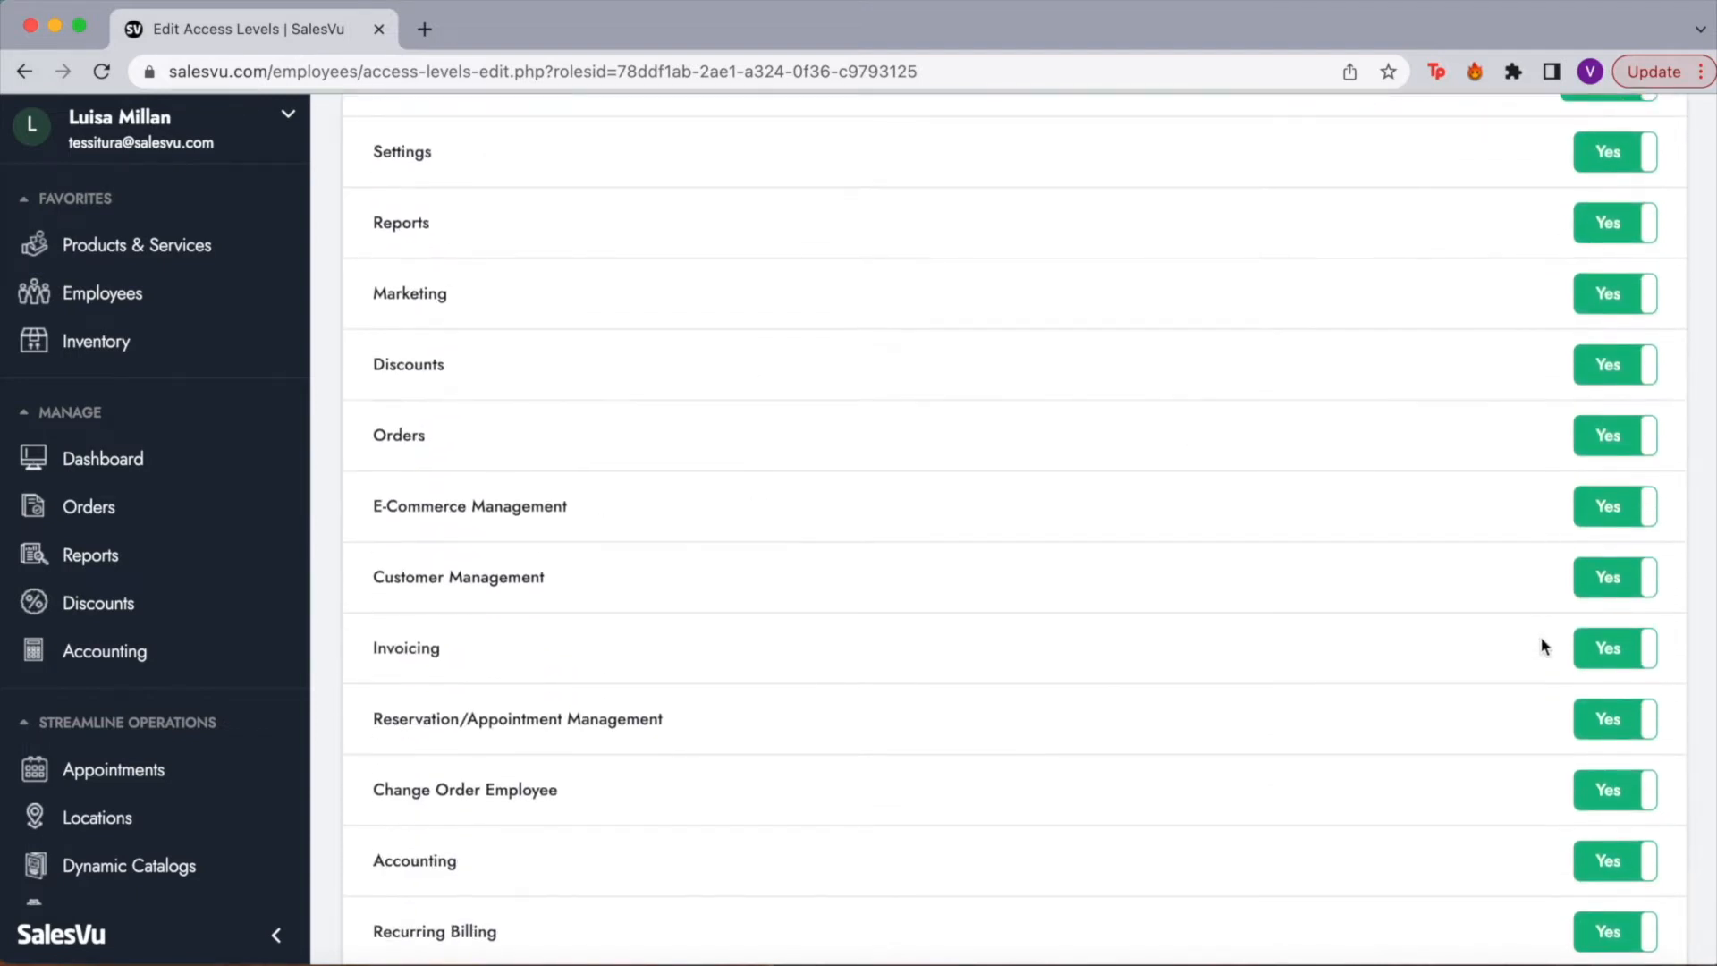
scroll(1525, 751, down, 15)
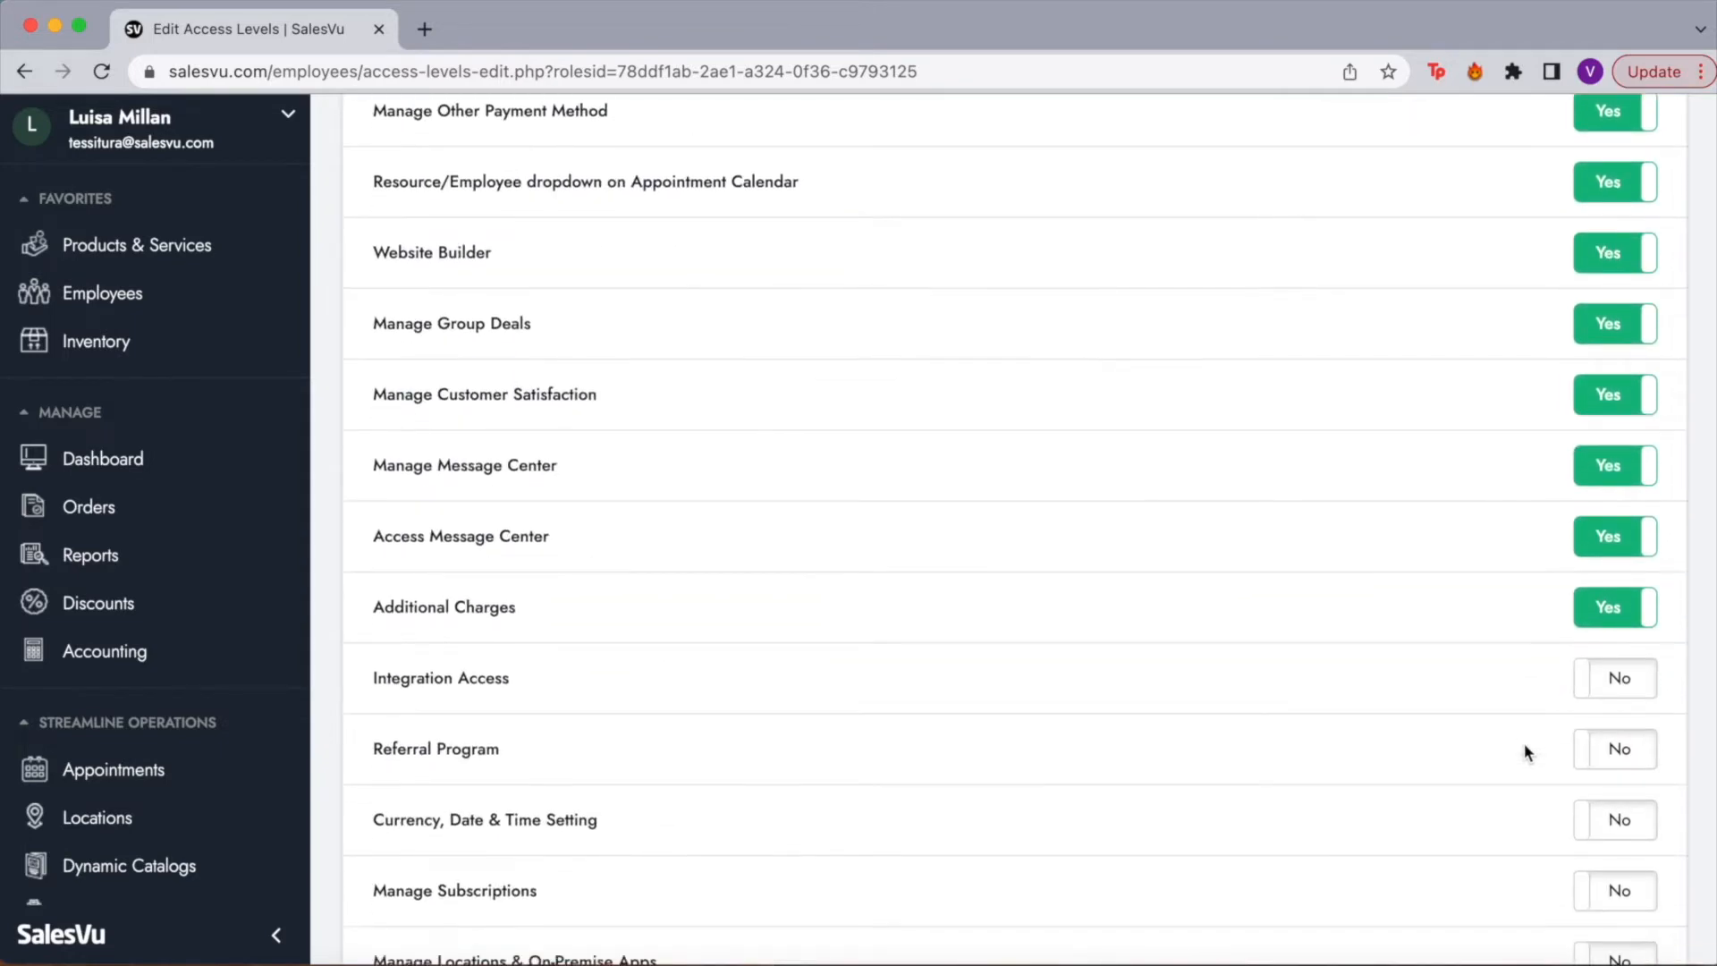
scroll(1368, 715, down, 3)
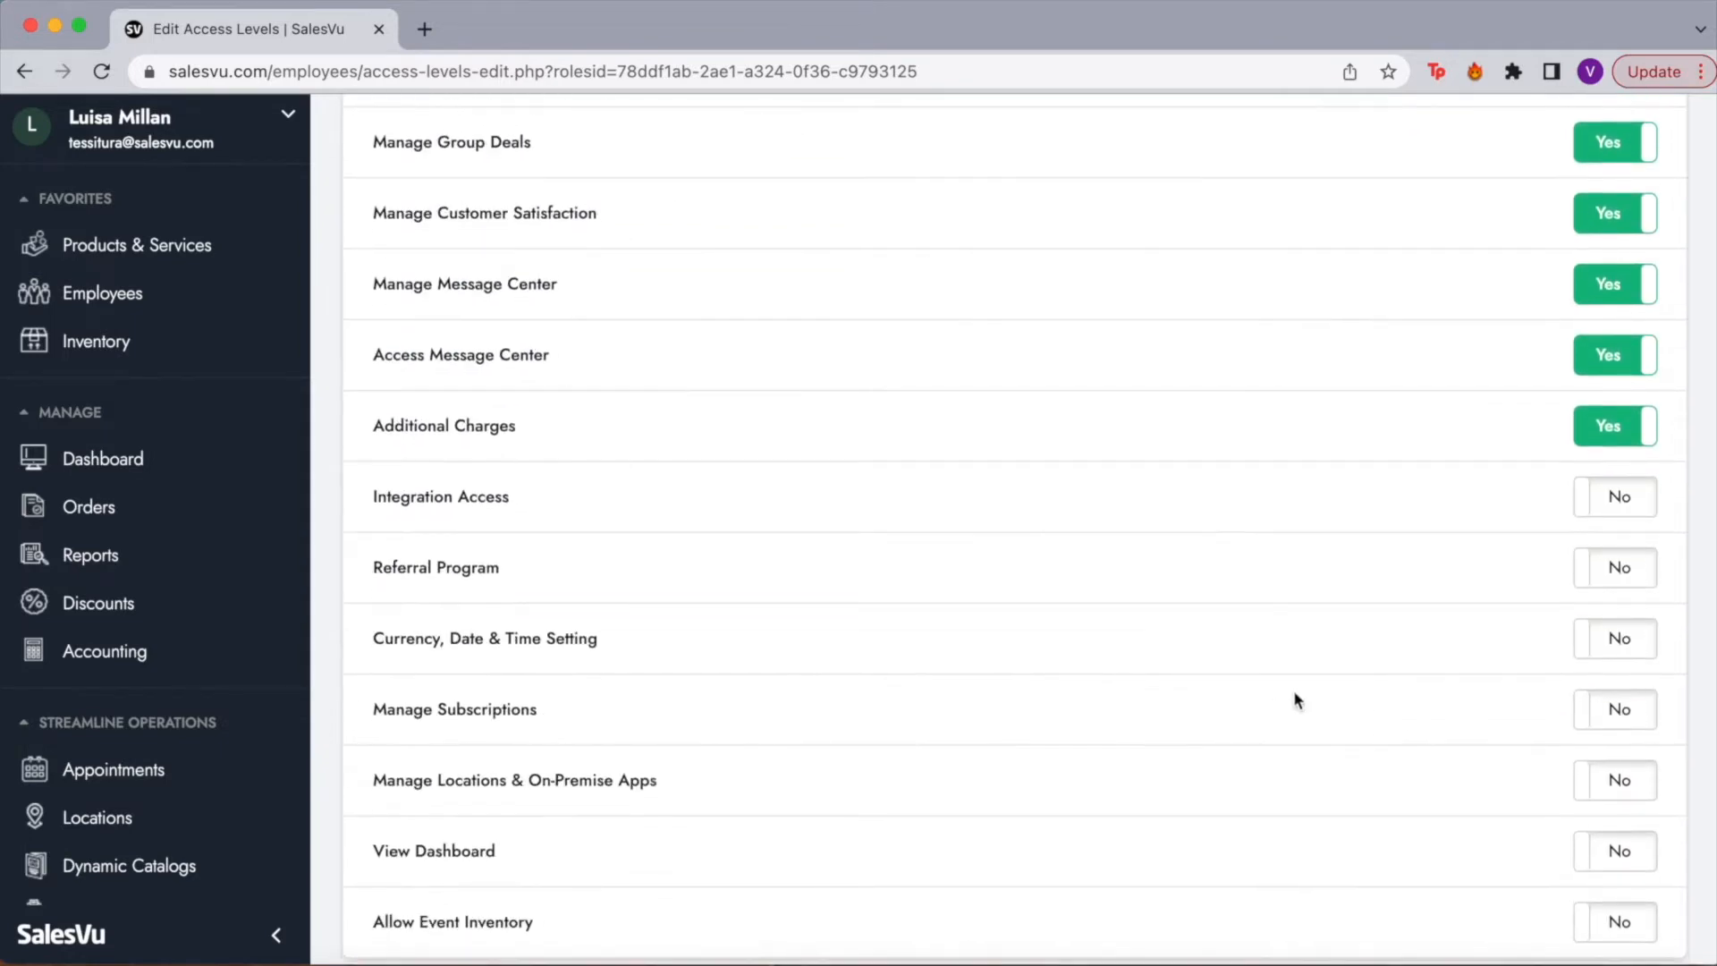
scroll(704, 661, down, 2)
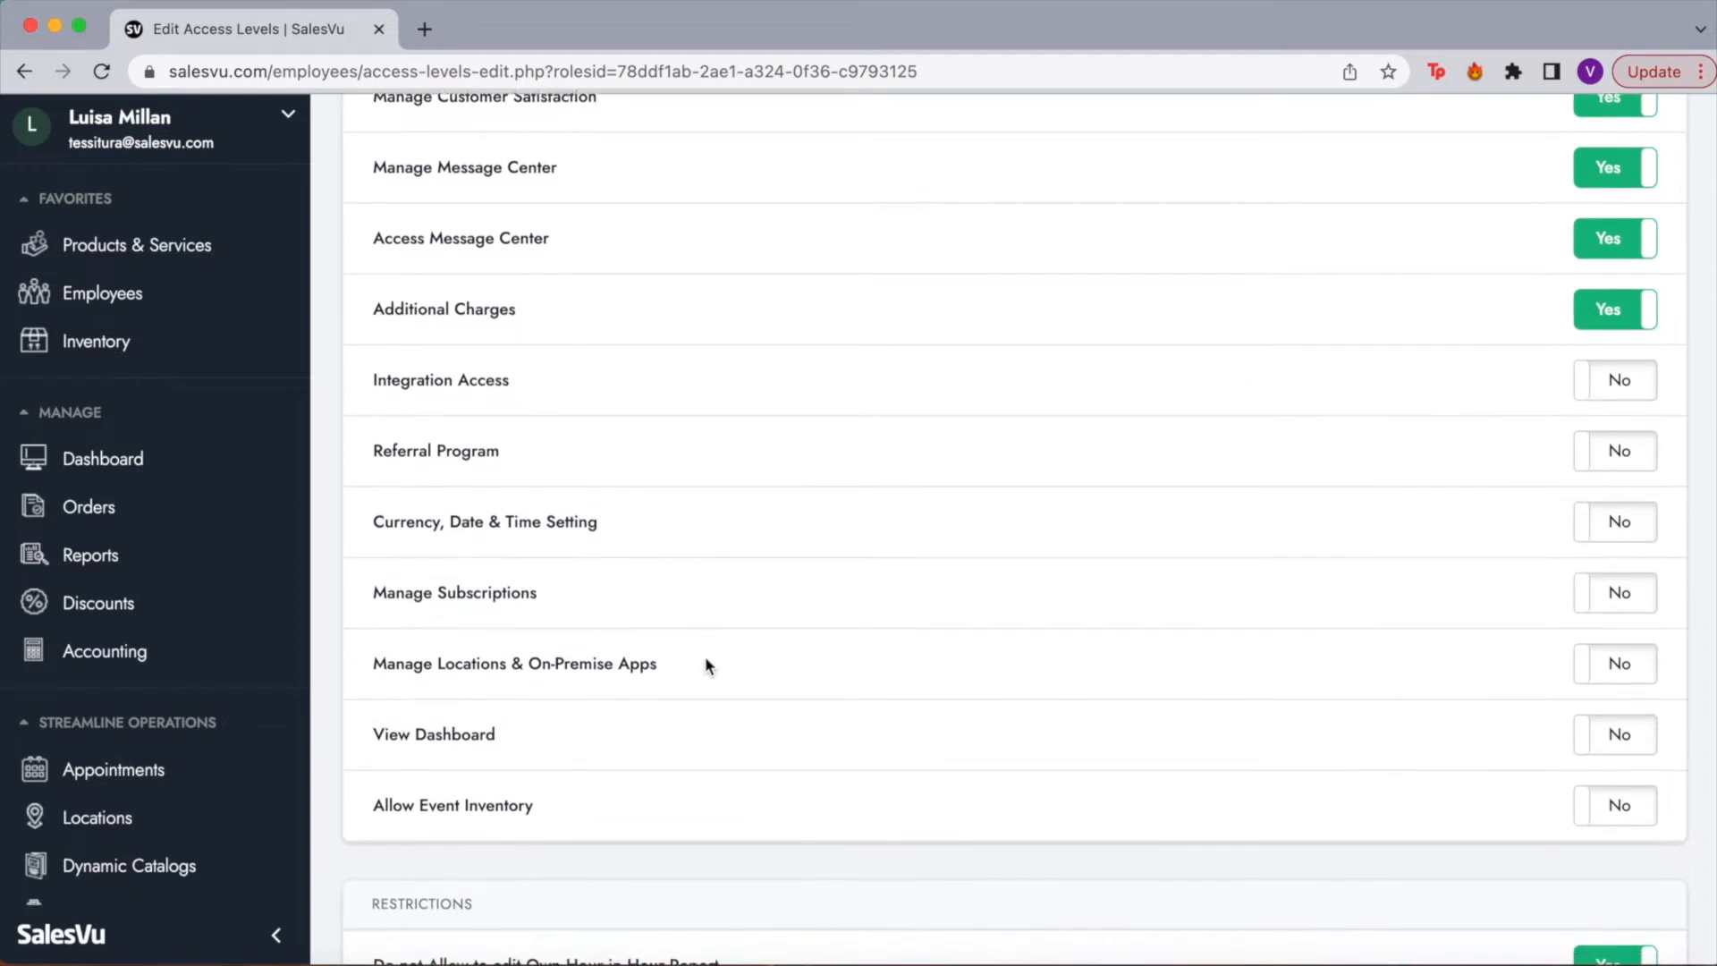
scroll(705, 661, down, 2)
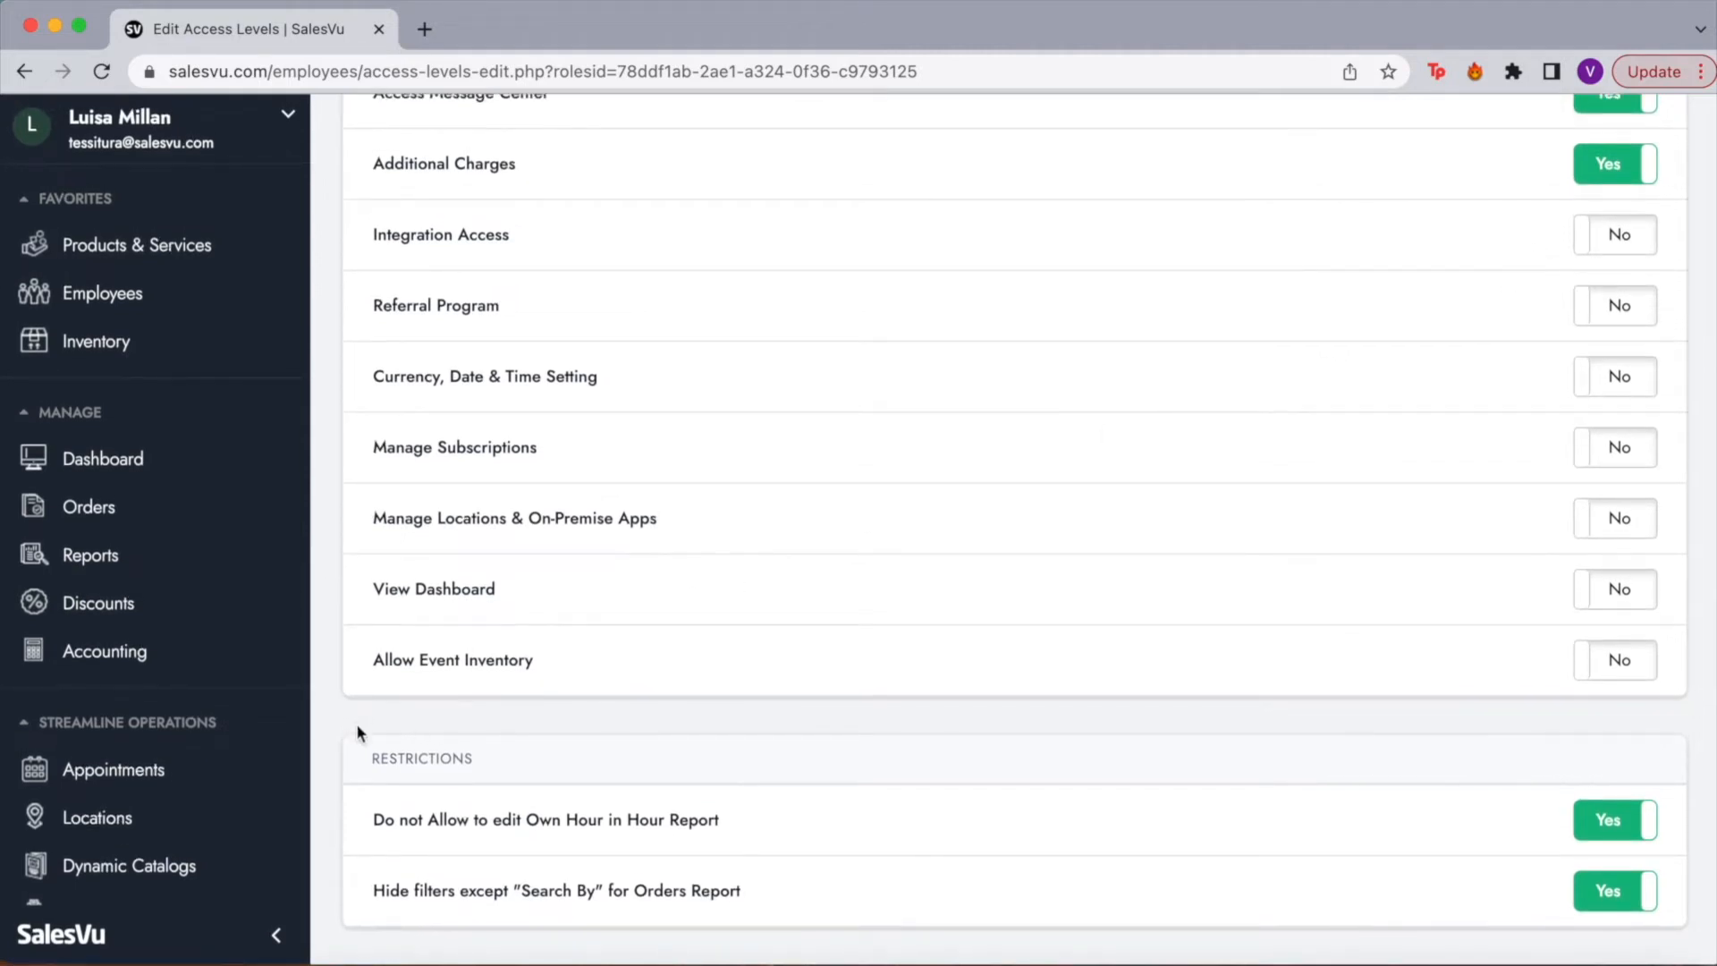
drag(359, 754, 499, 766)
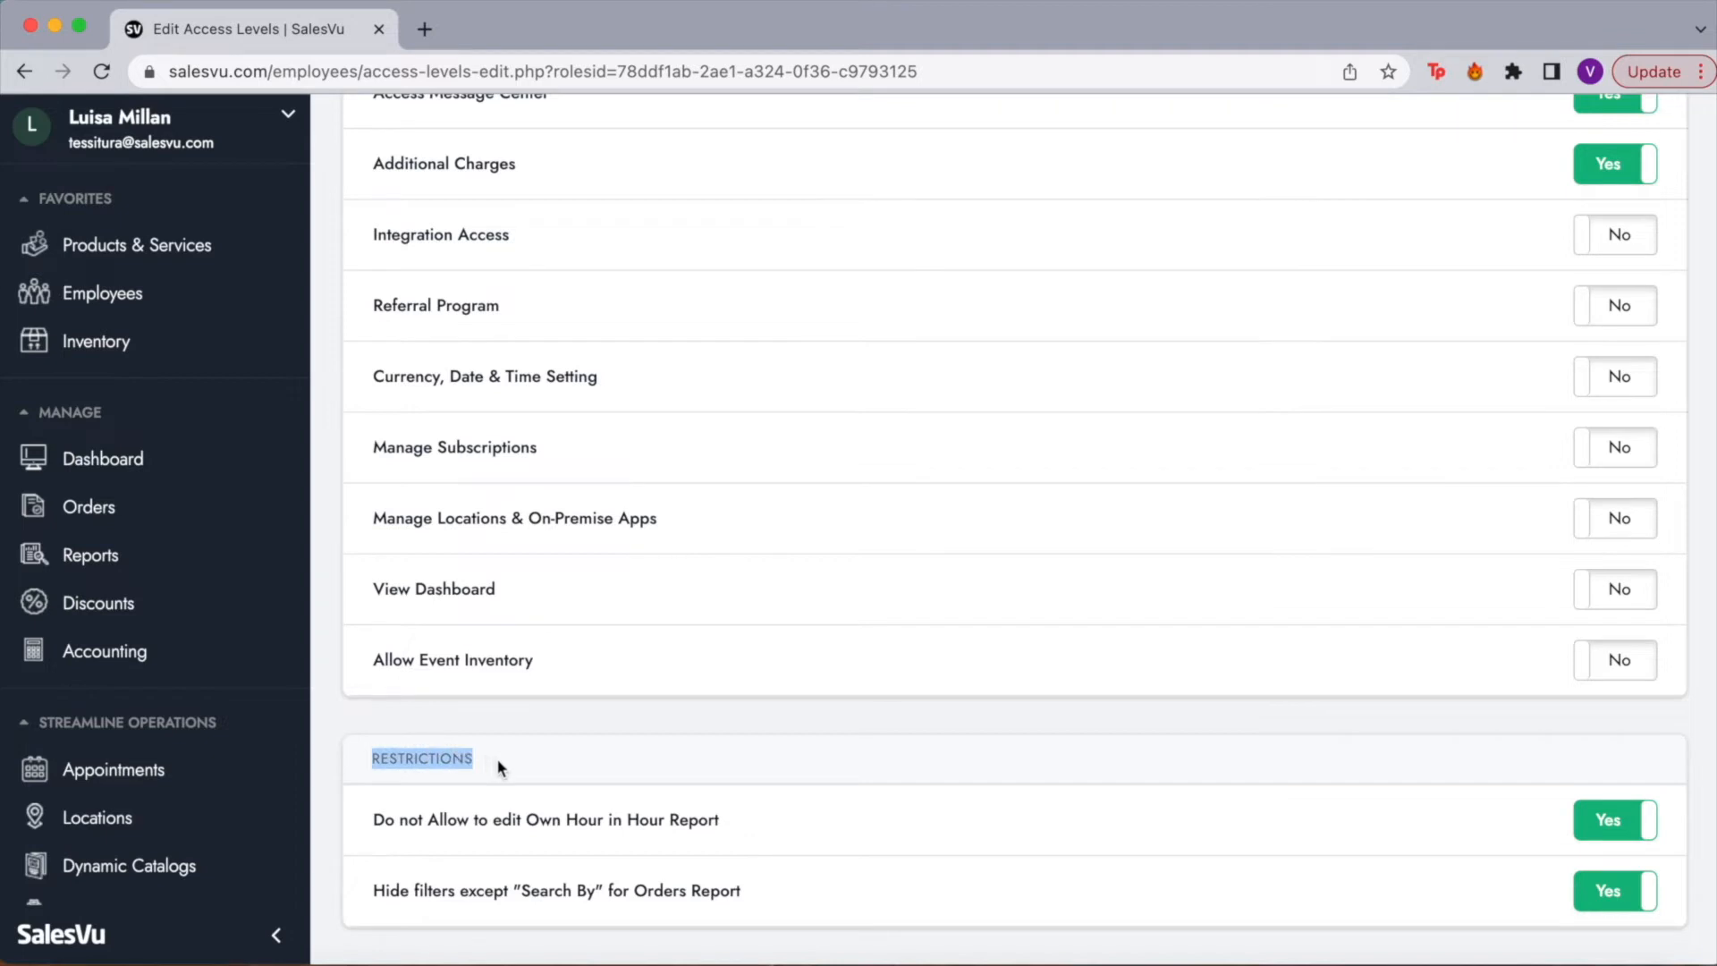
click(585, 749)
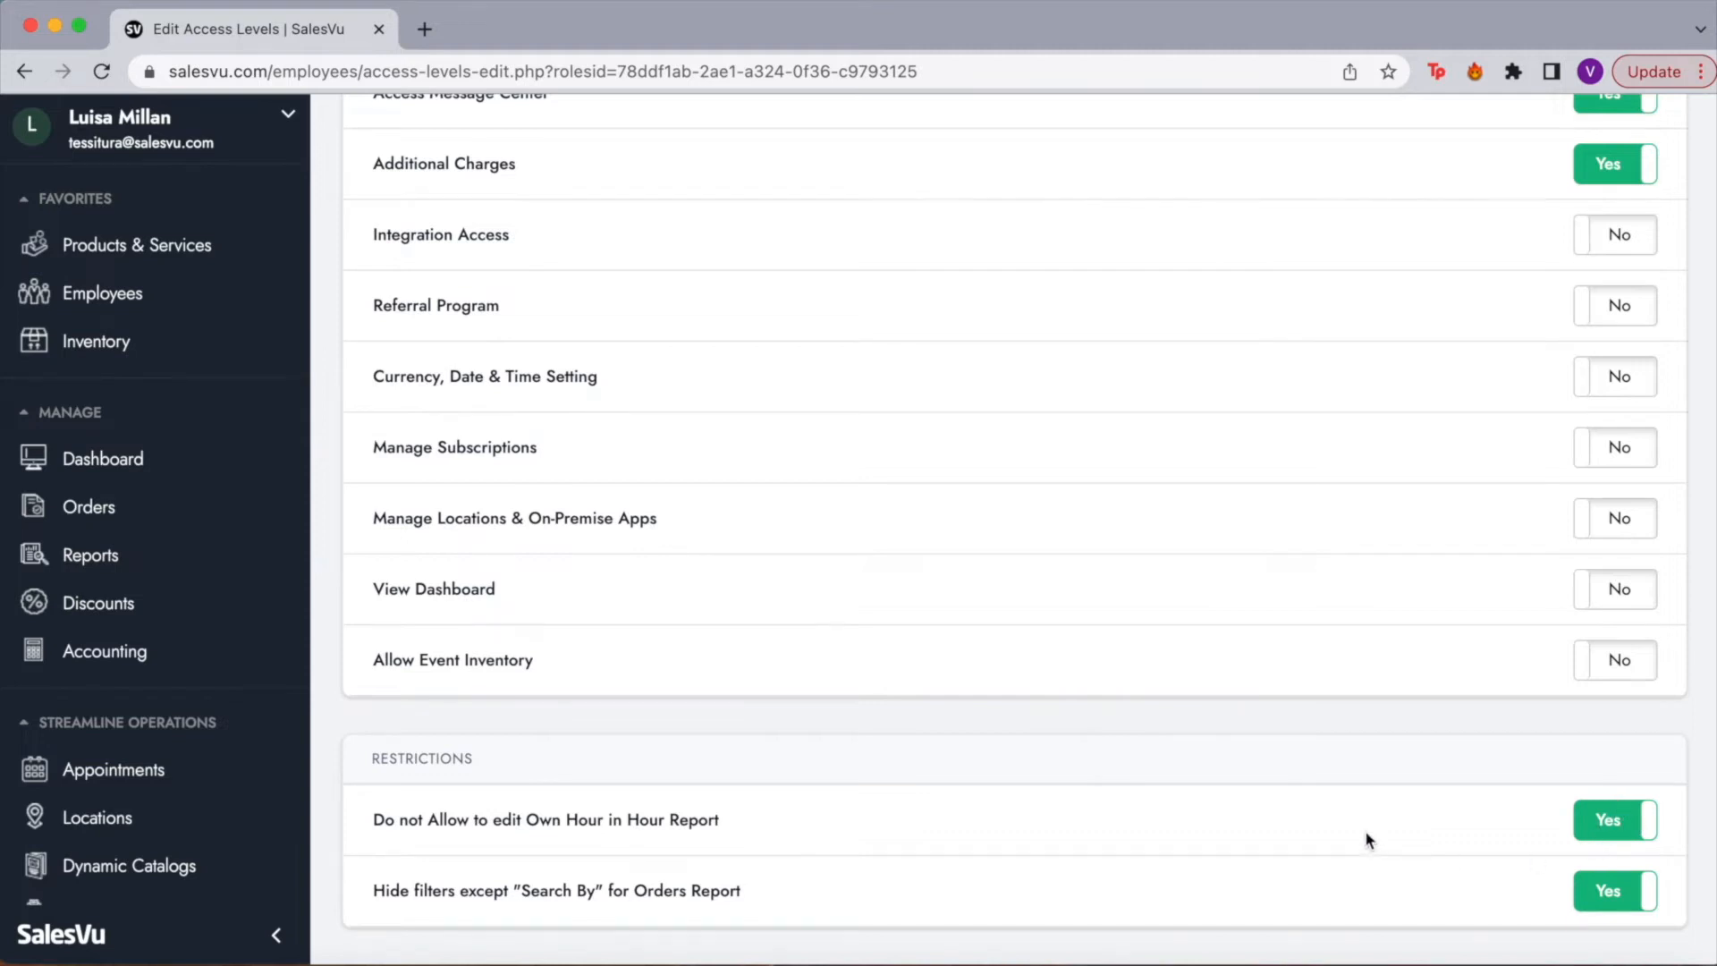
scroll(1366, 838, up, 5)
scroll(1365, 830, up, 10)
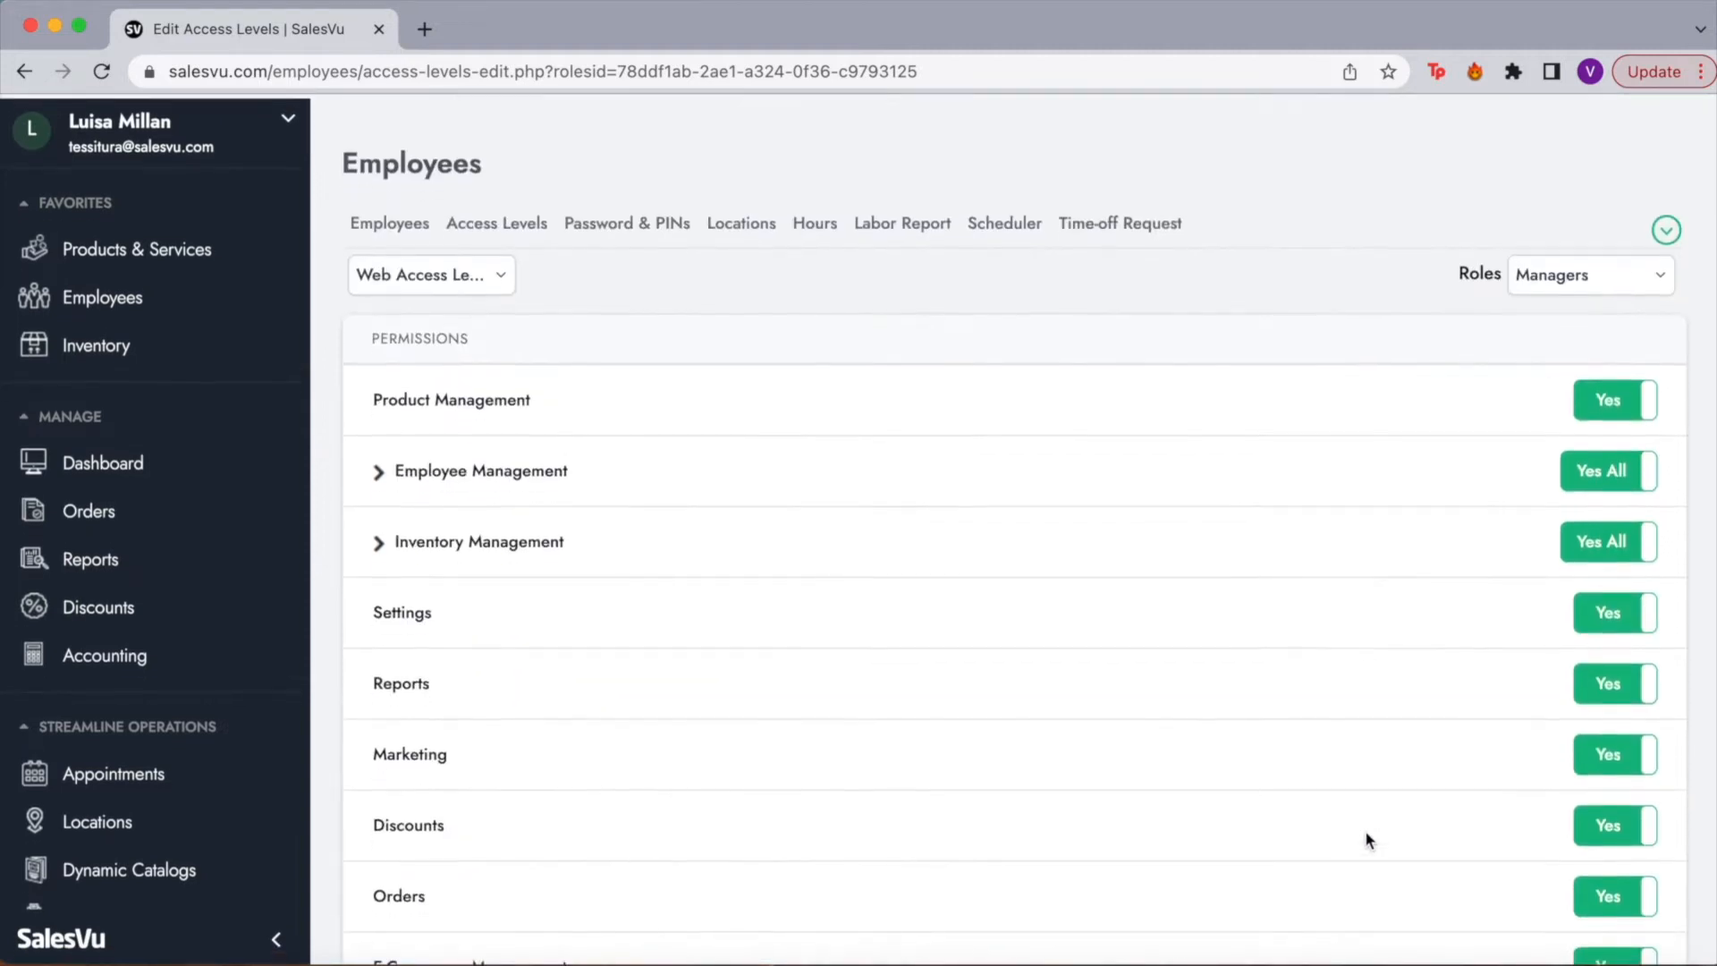
Step: Switch to Device Access Levels and scroll through the Managers role's device permissions
click(513, 287)
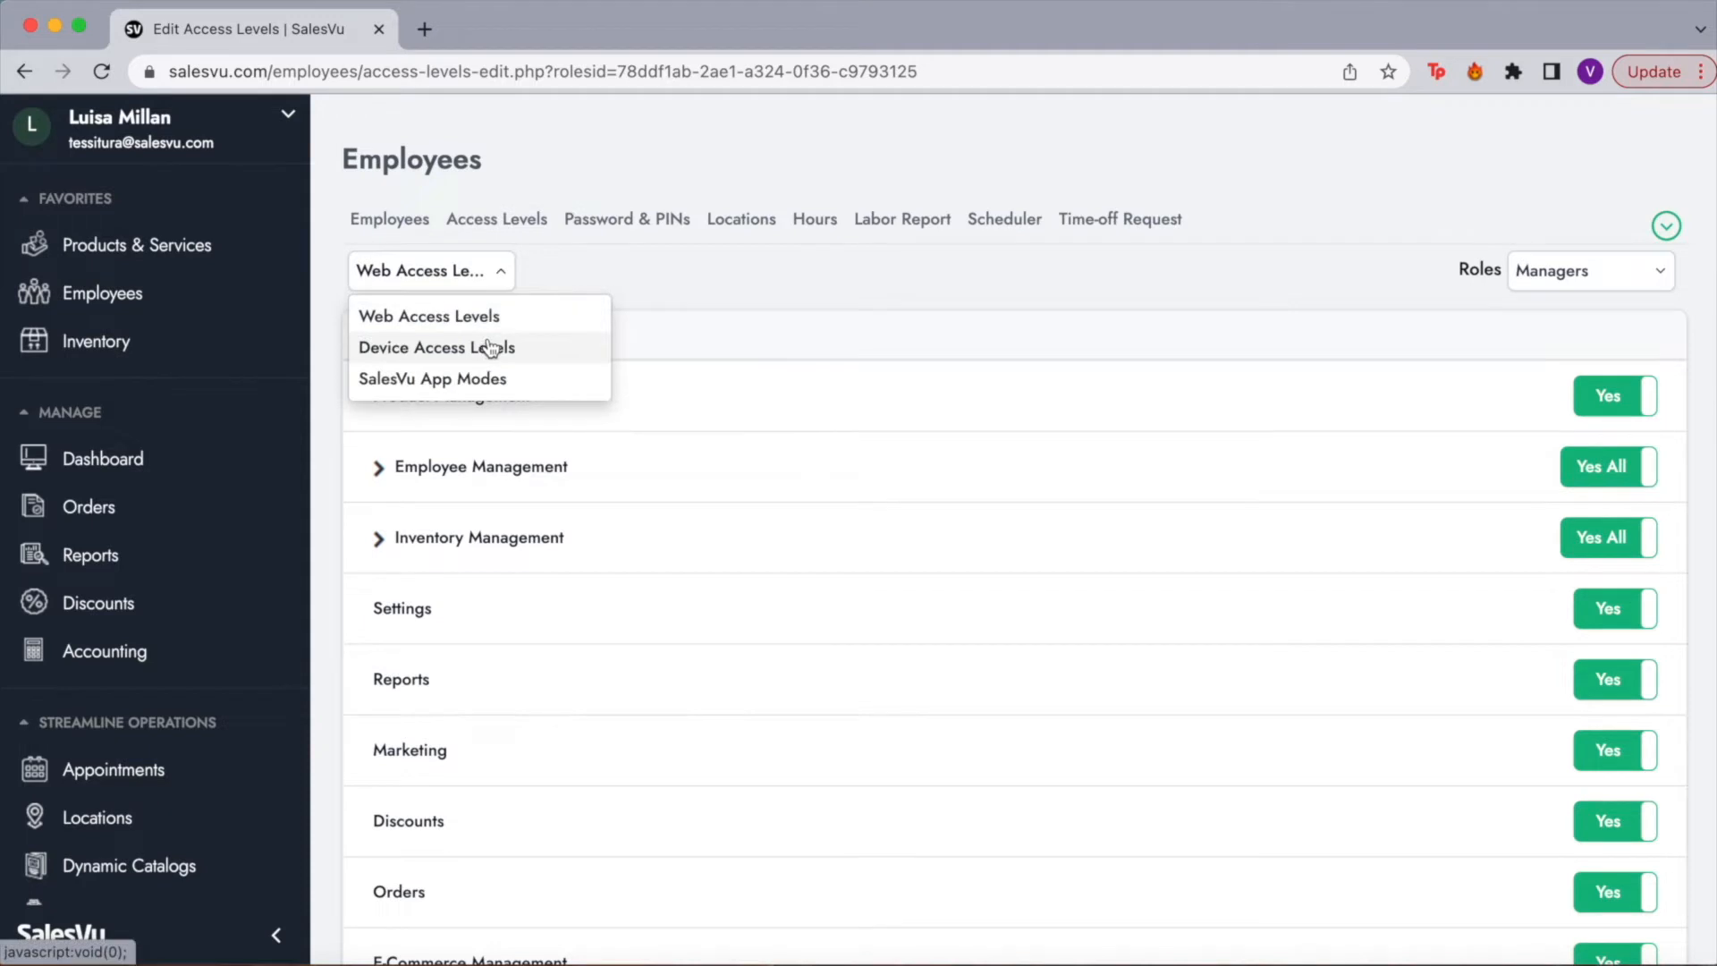
click(491, 347)
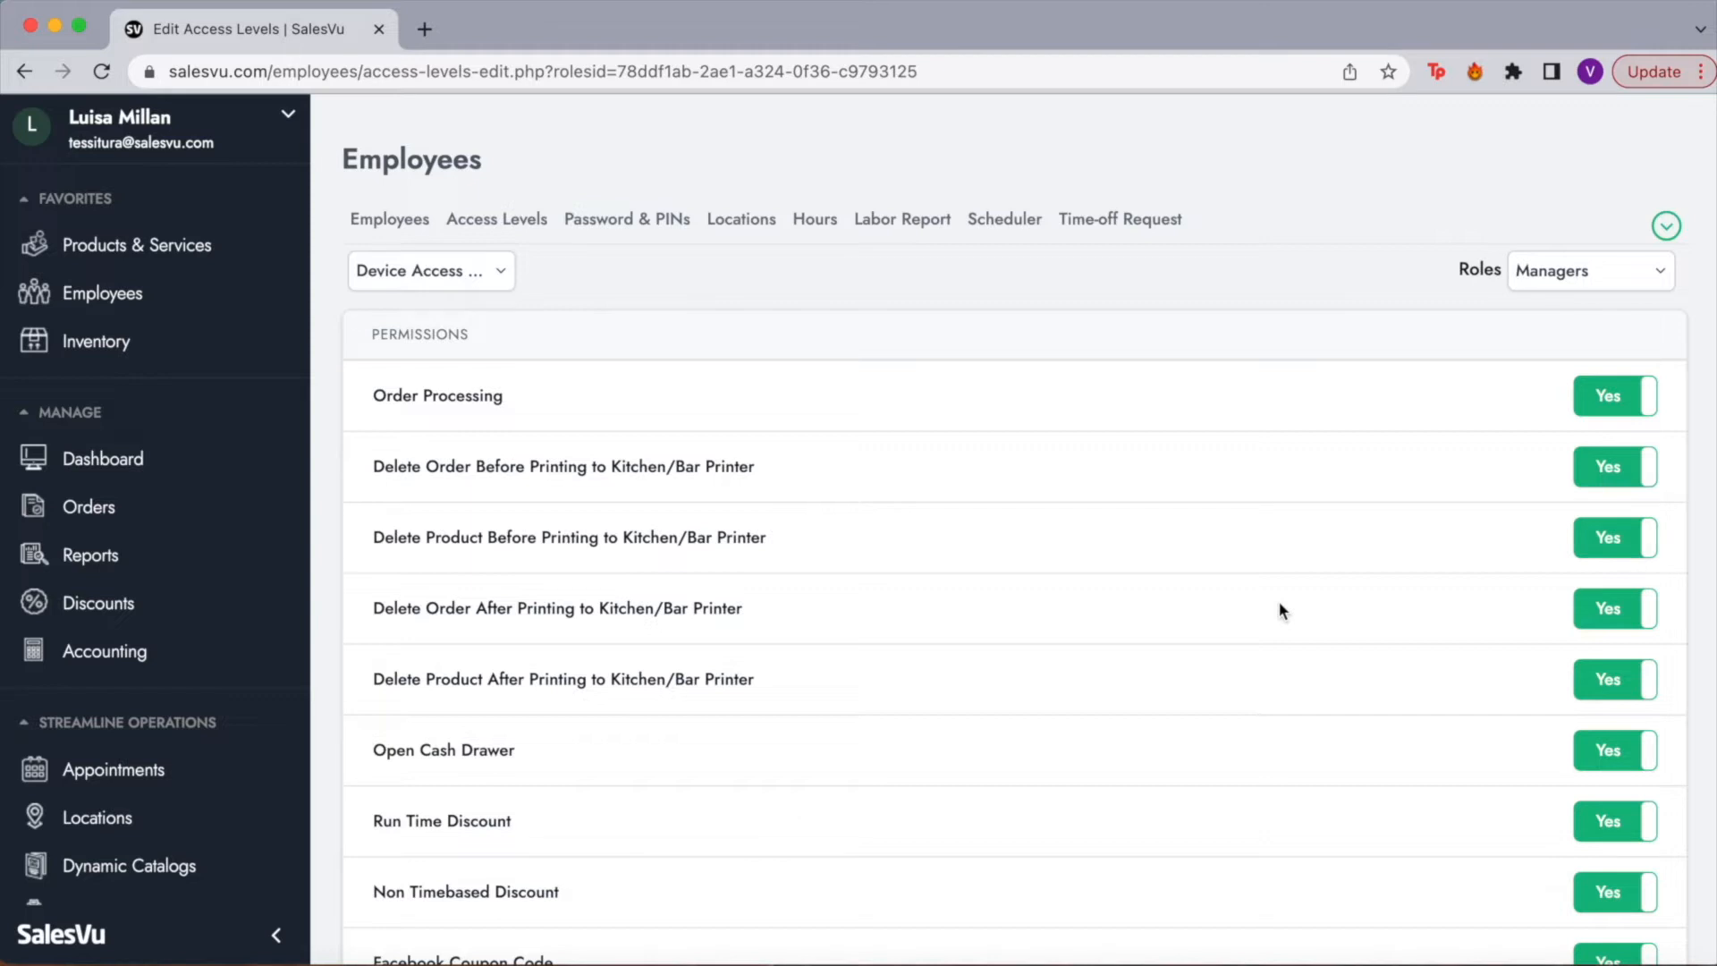
scroll(1279, 608, down, 5)
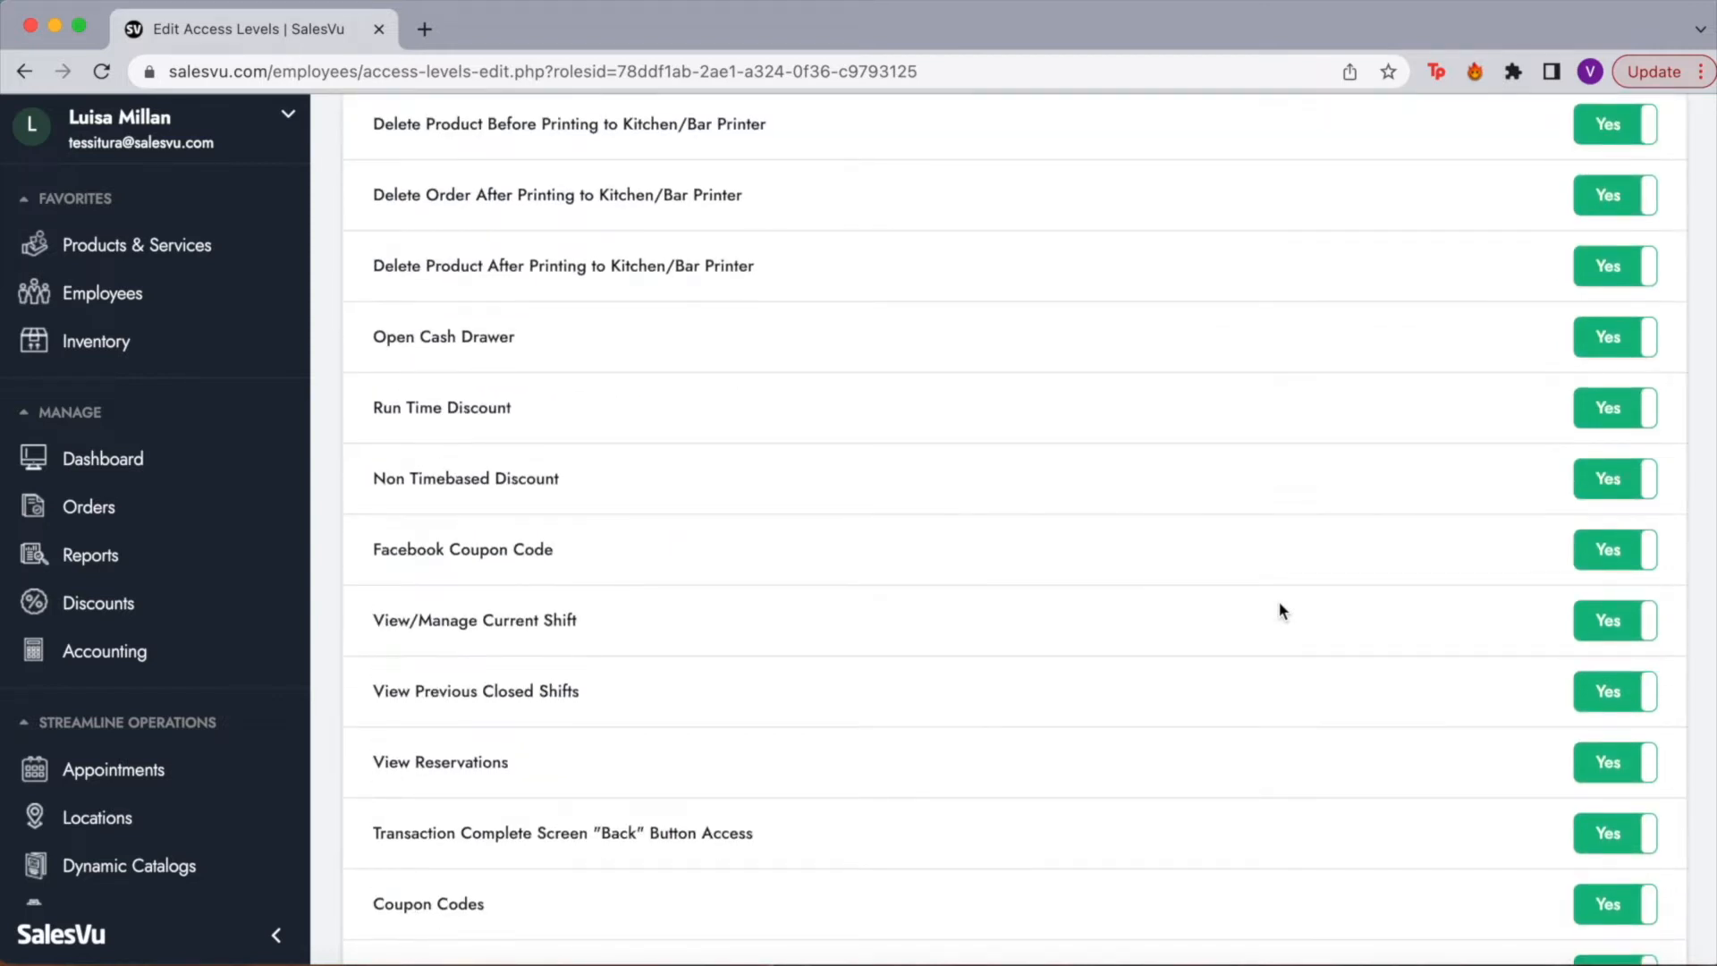
scroll(1280, 604, down, 7)
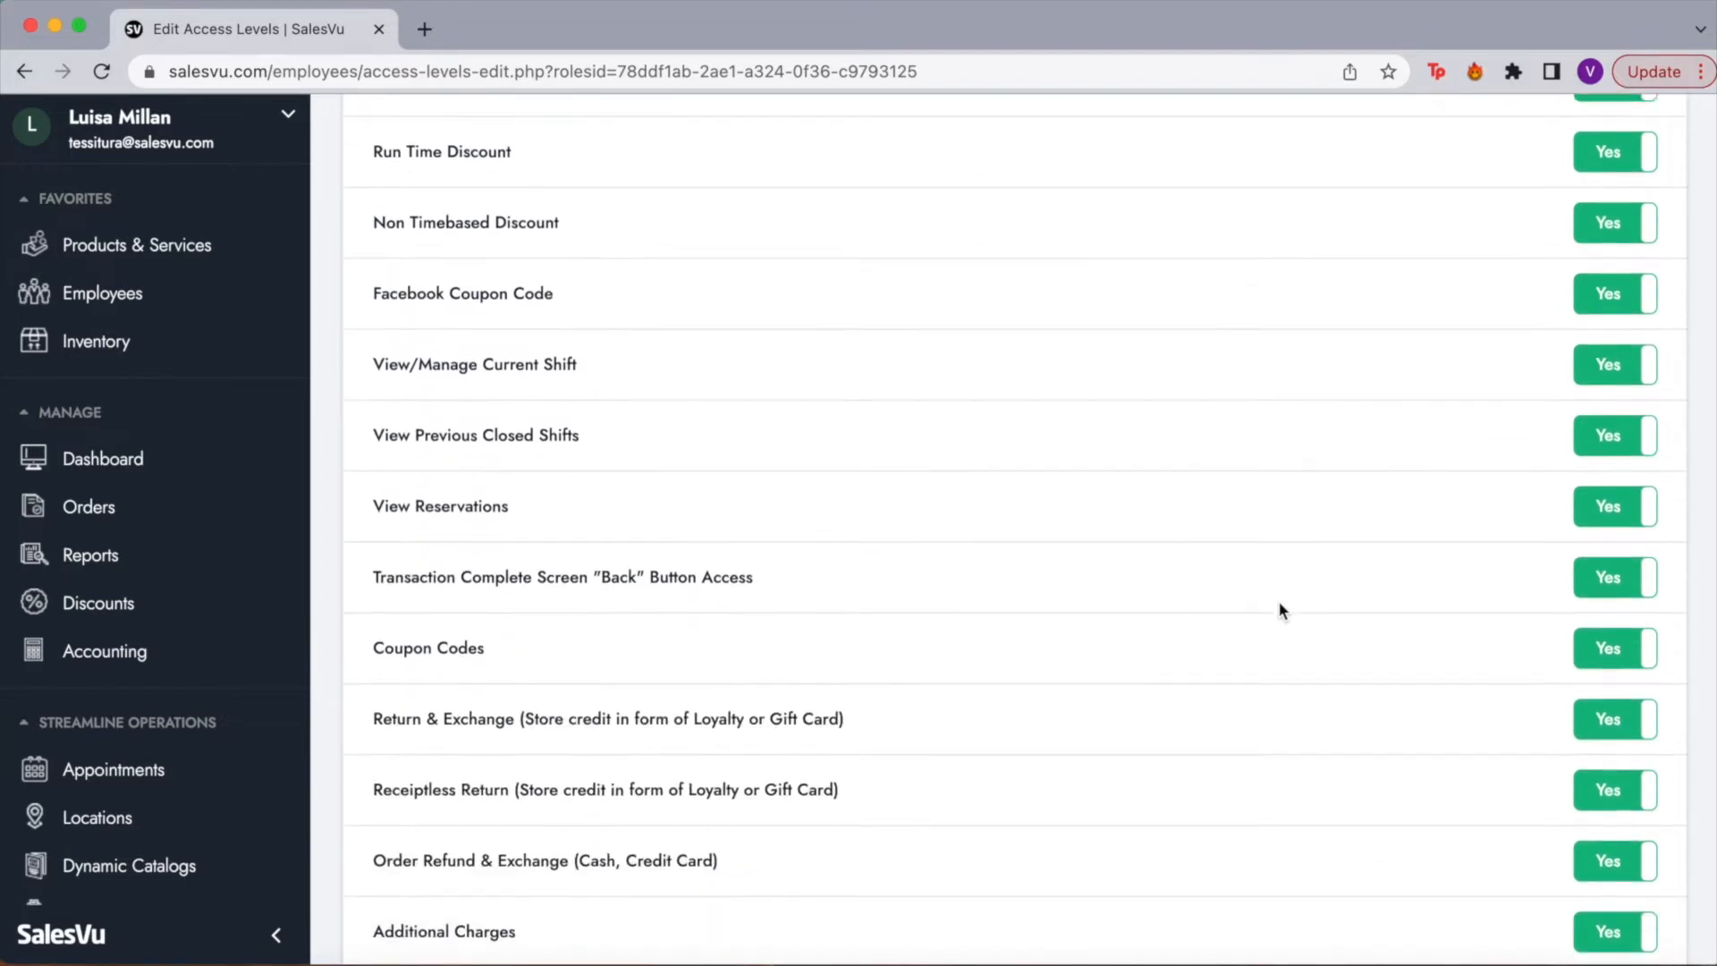
scroll(1279, 608, down, 8)
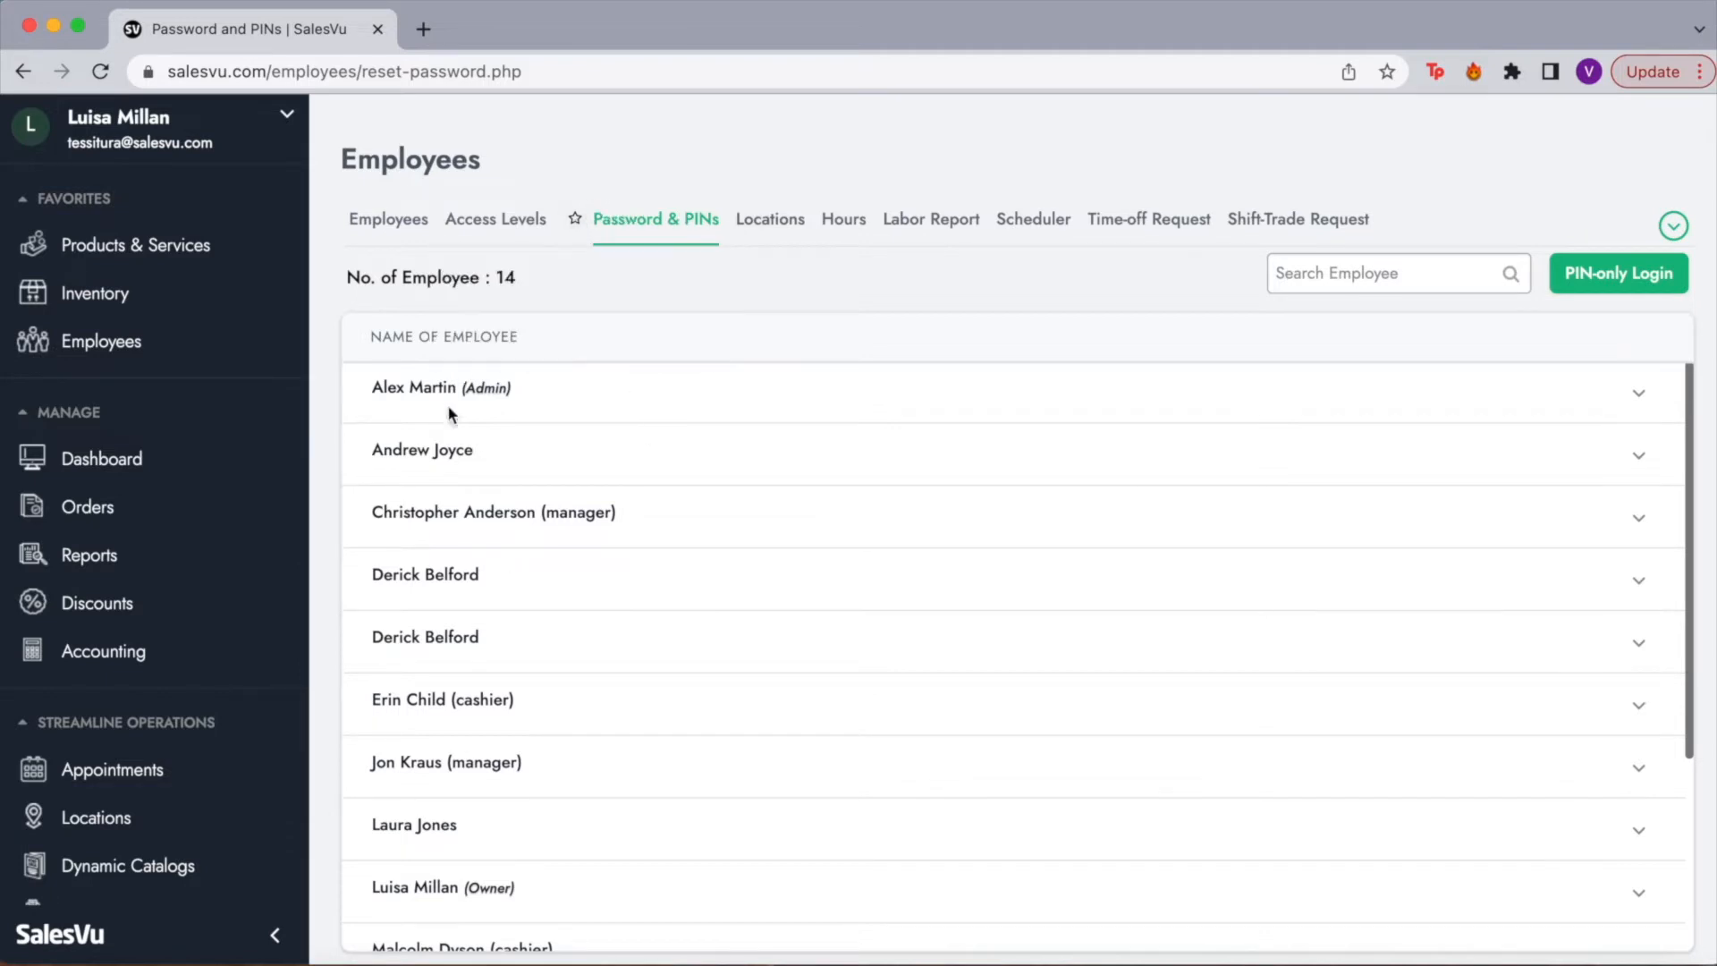
Step: Open the Reset Password / PIN form for the Admin employee from its row menu
click(1638, 394)
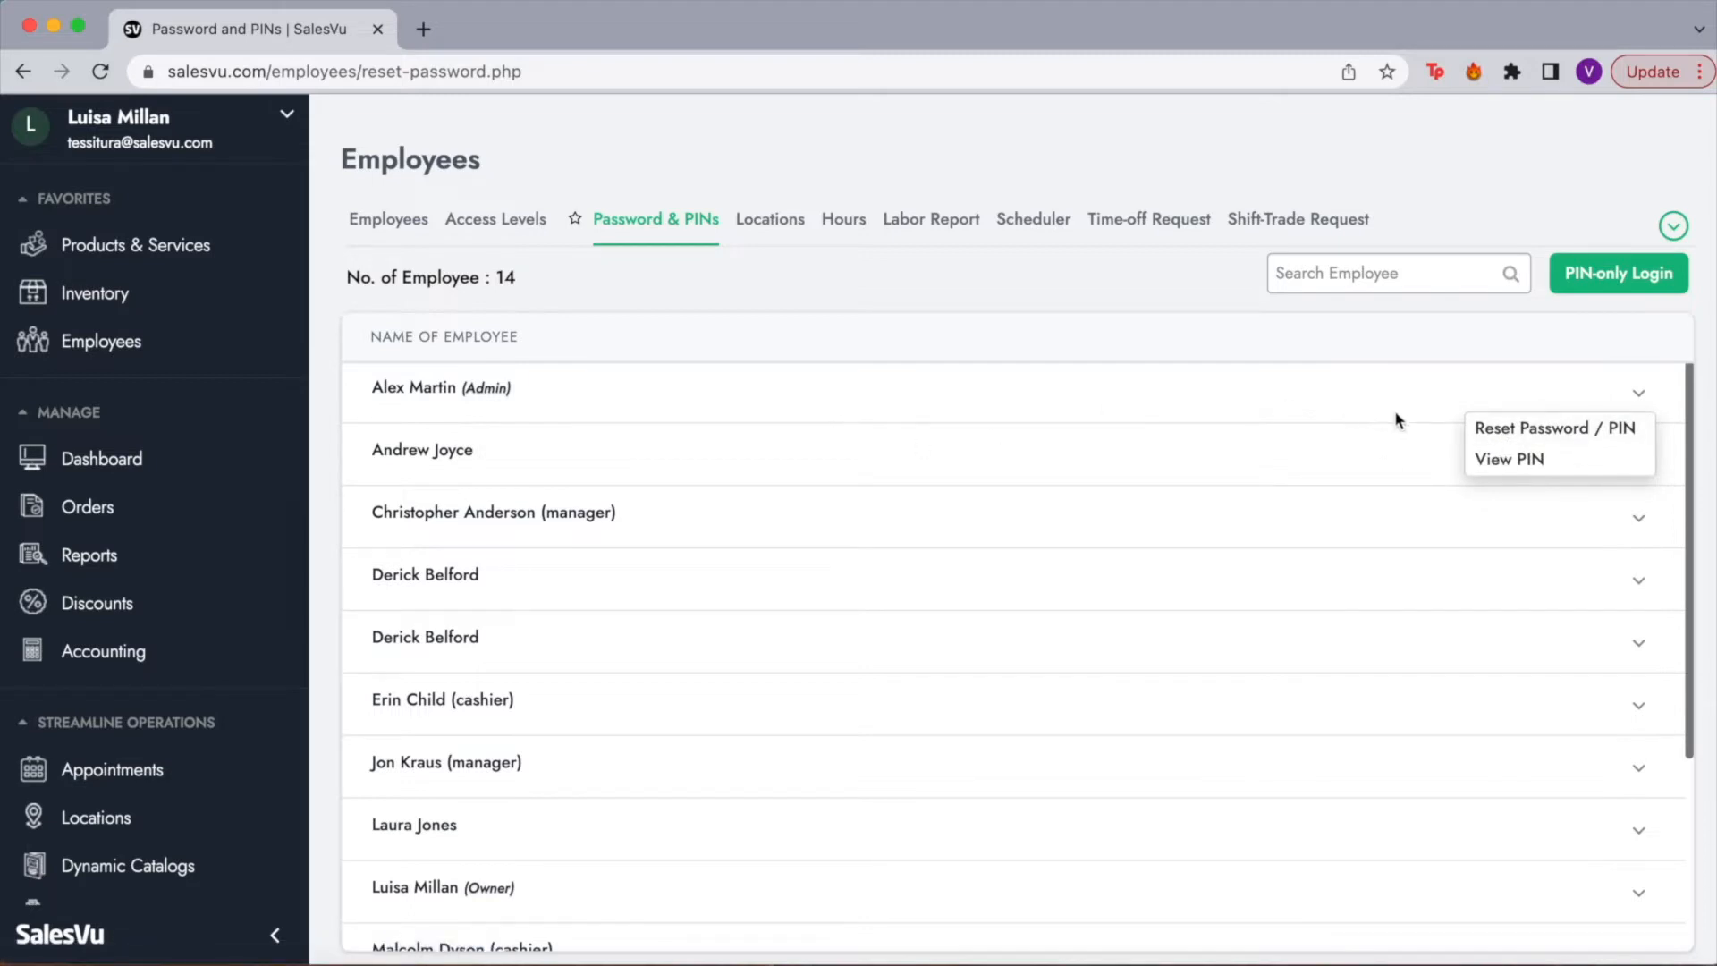
click(1495, 433)
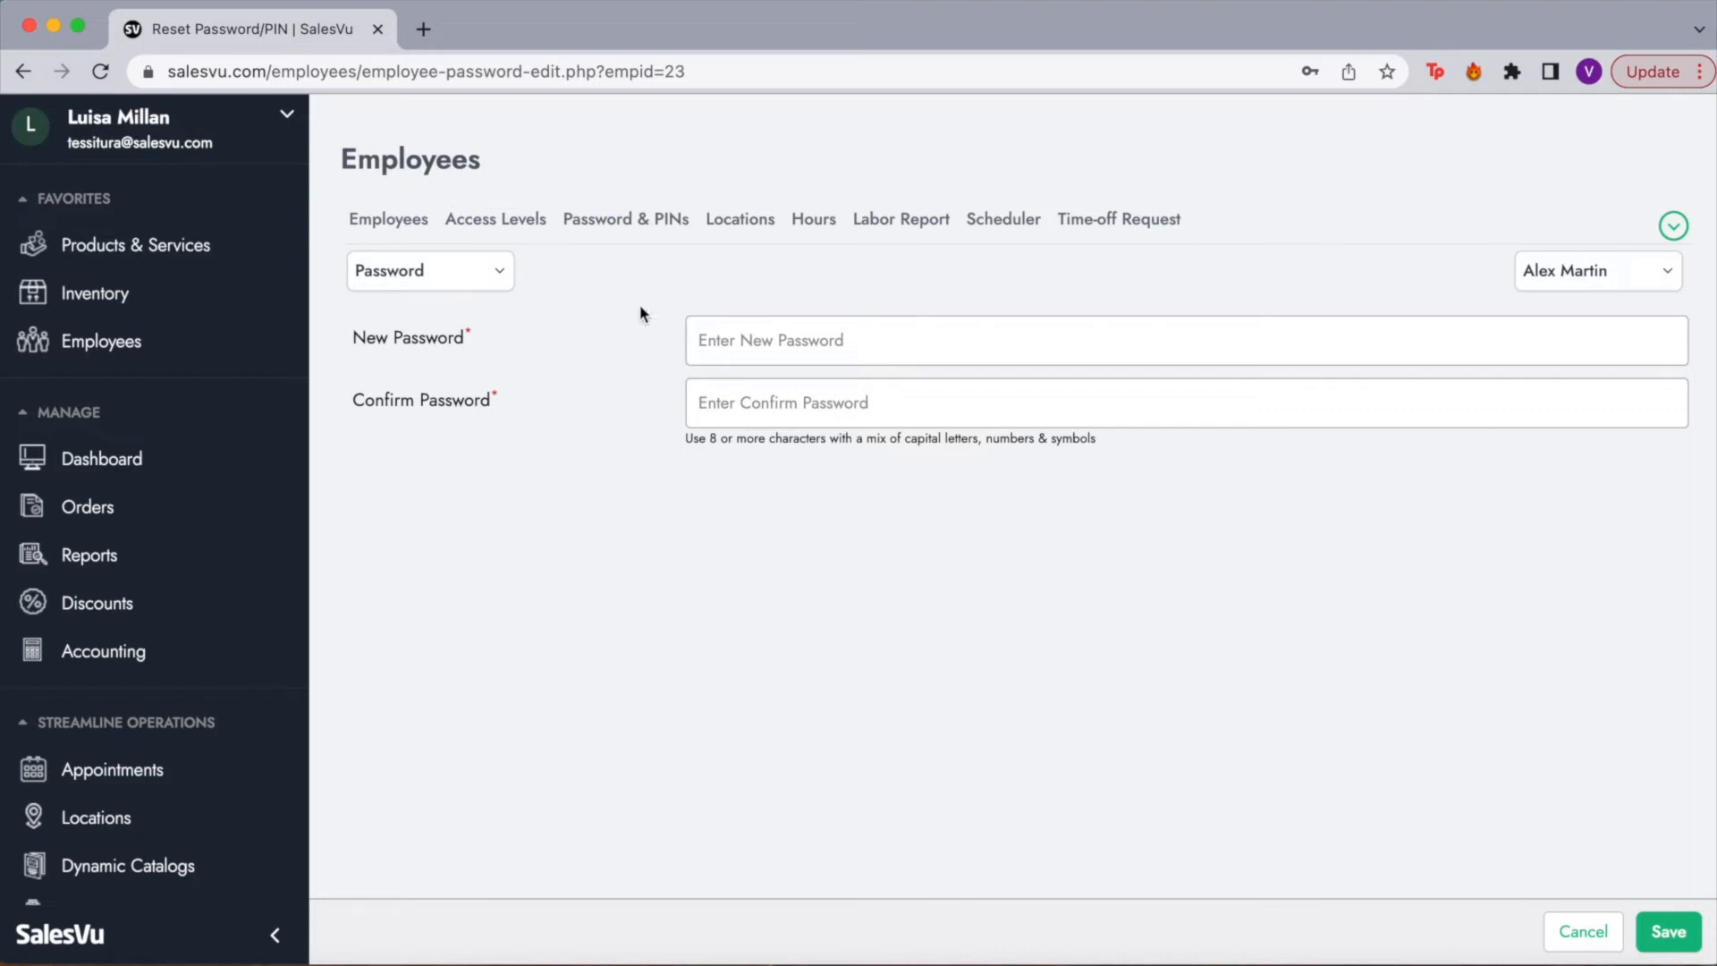
Step: Switch the reset form from Password to PIN, then go to the employee Locations list
click(485, 270)
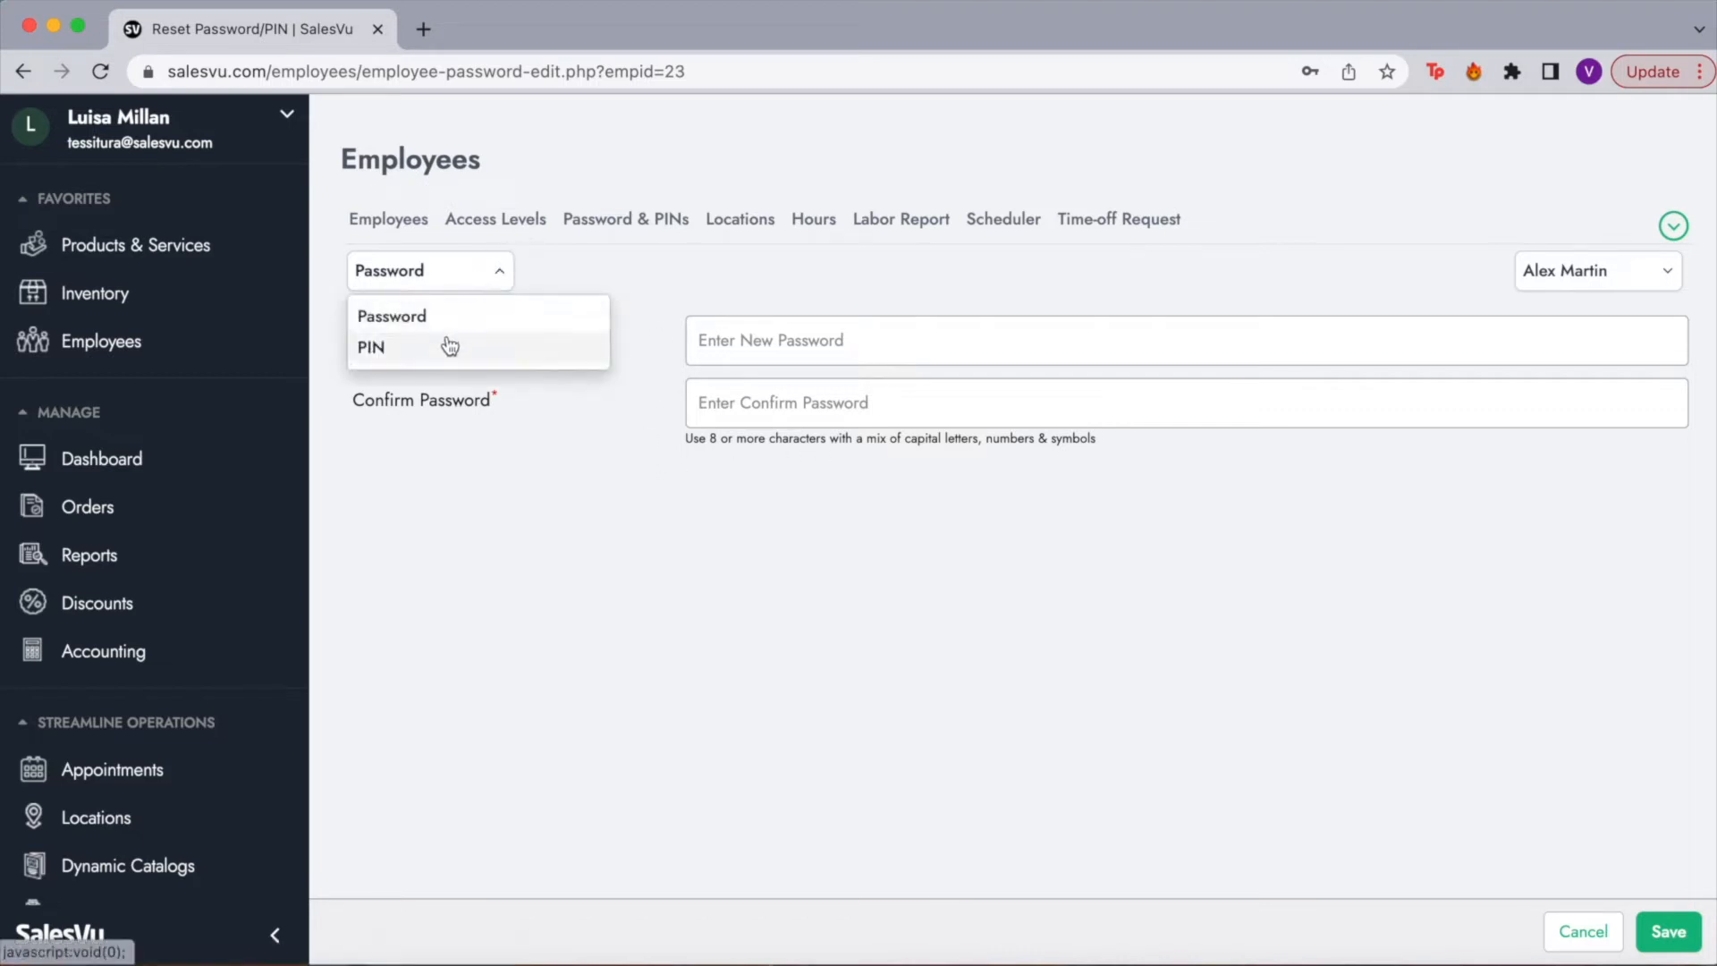
click(449, 347)
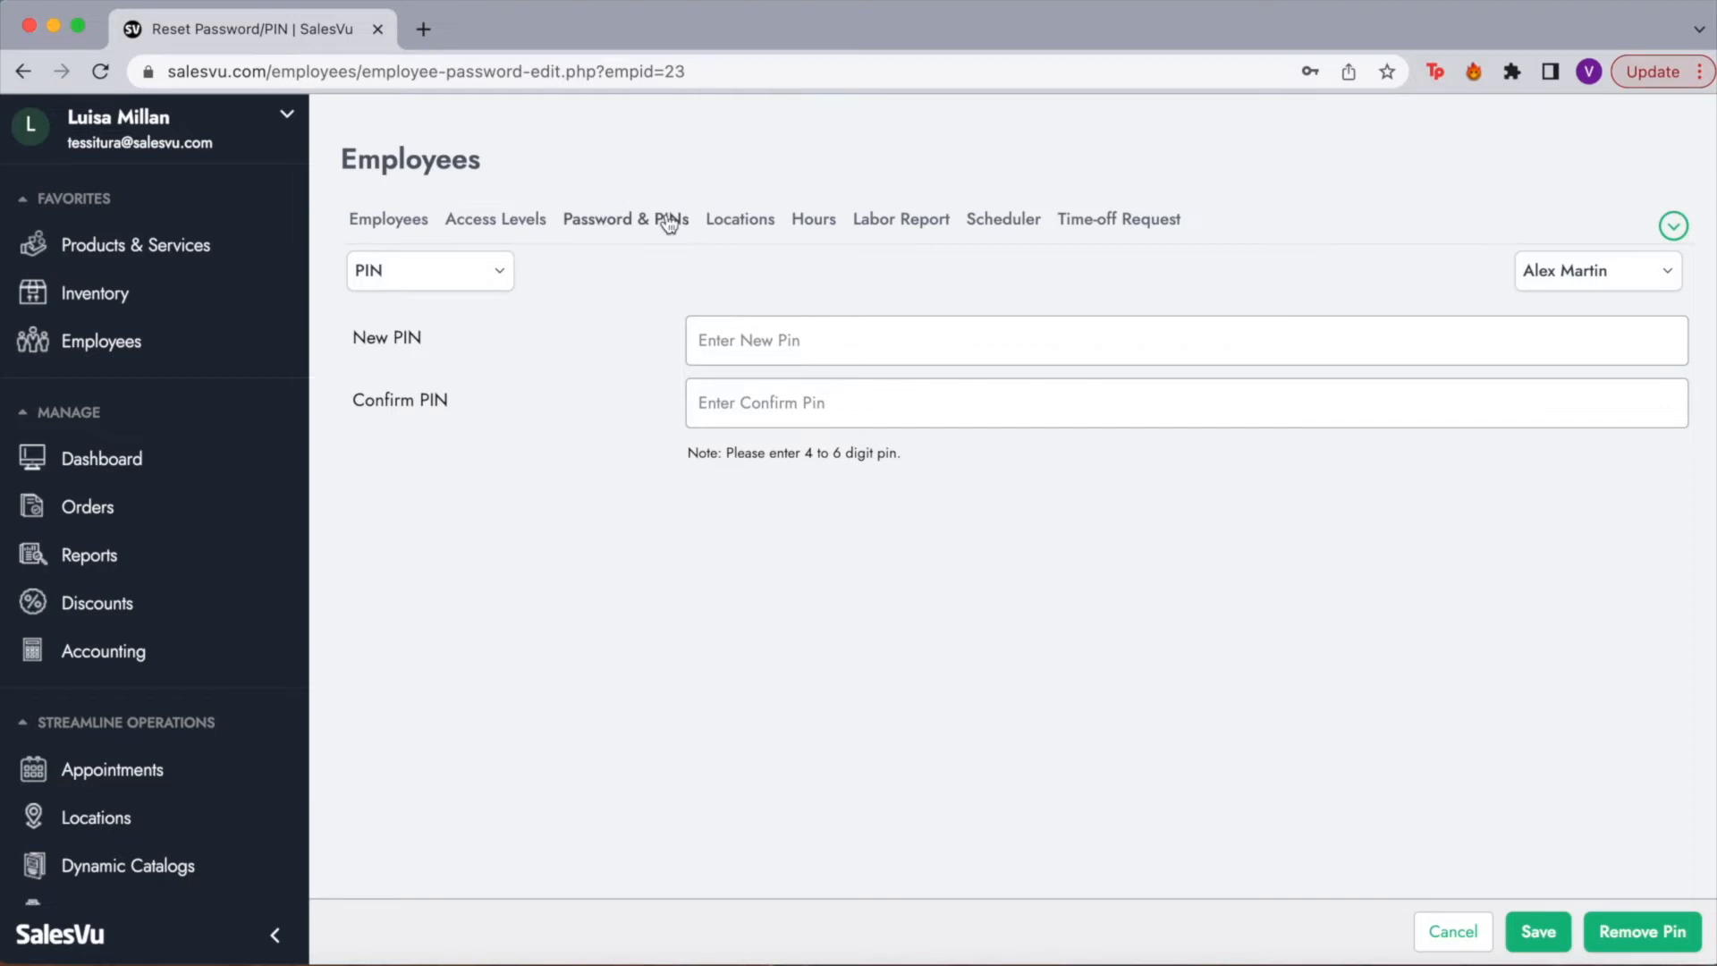
click(753, 224)
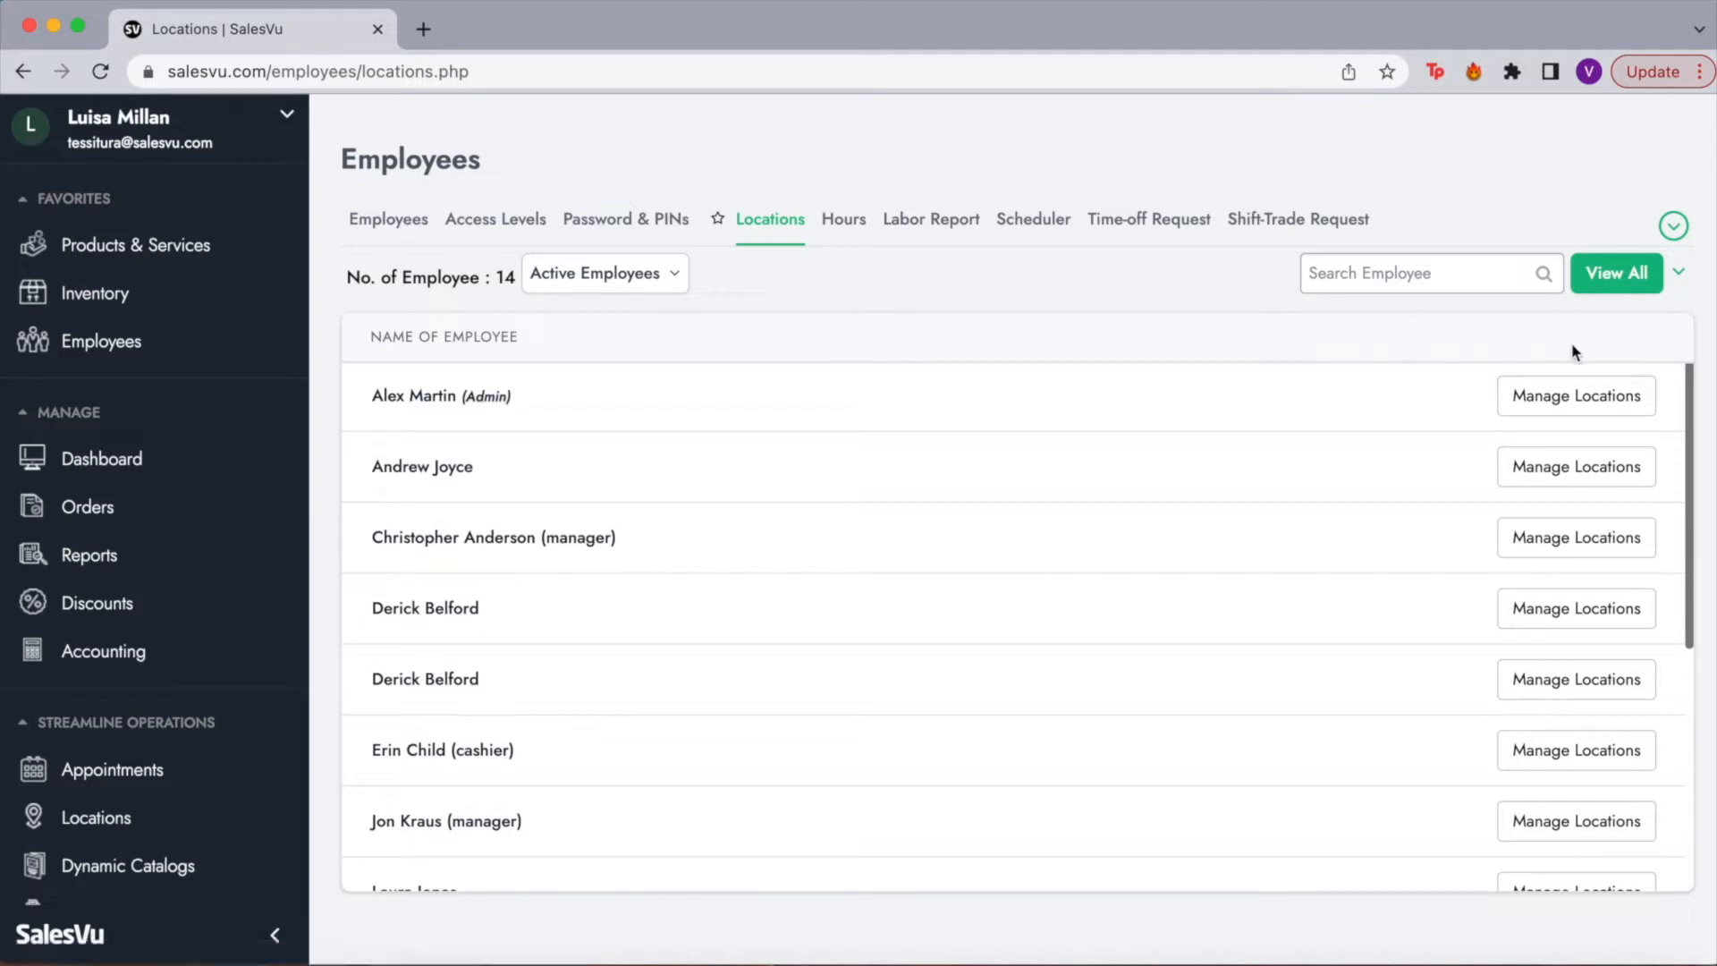
Step: Review the Admin employee's location access toggles, then go to the employee Hours list
click(1587, 409)
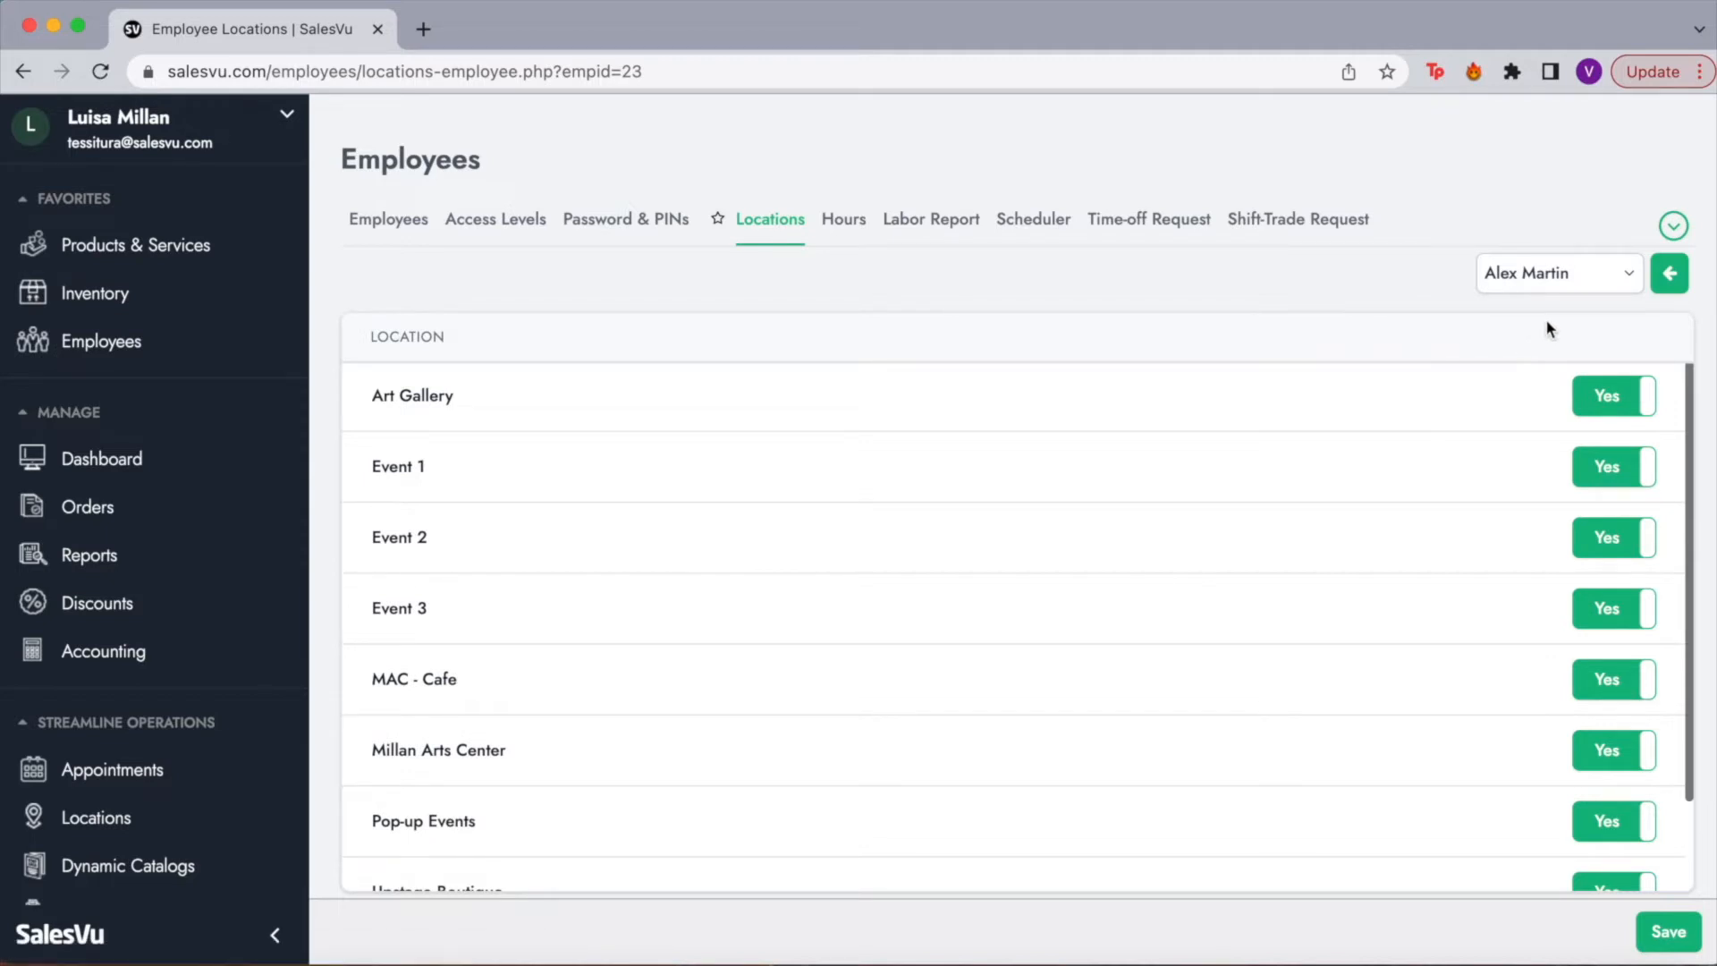
scroll(1519, 647, down, 2)
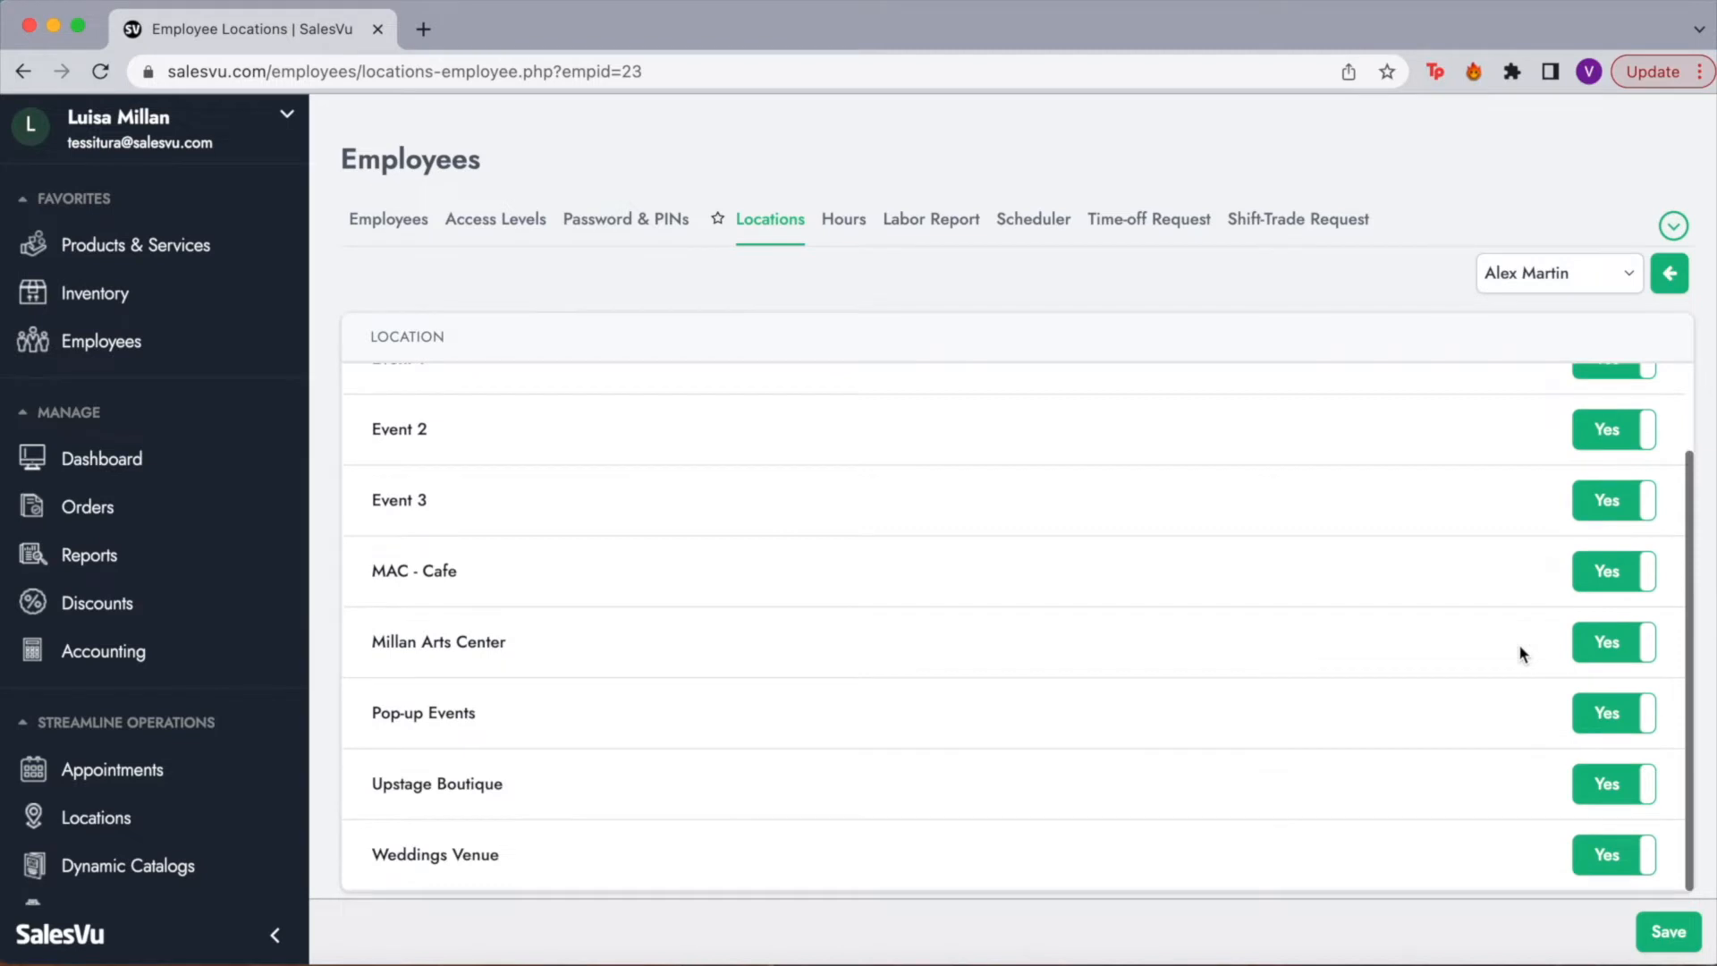
scroll(1519, 647, up, 2)
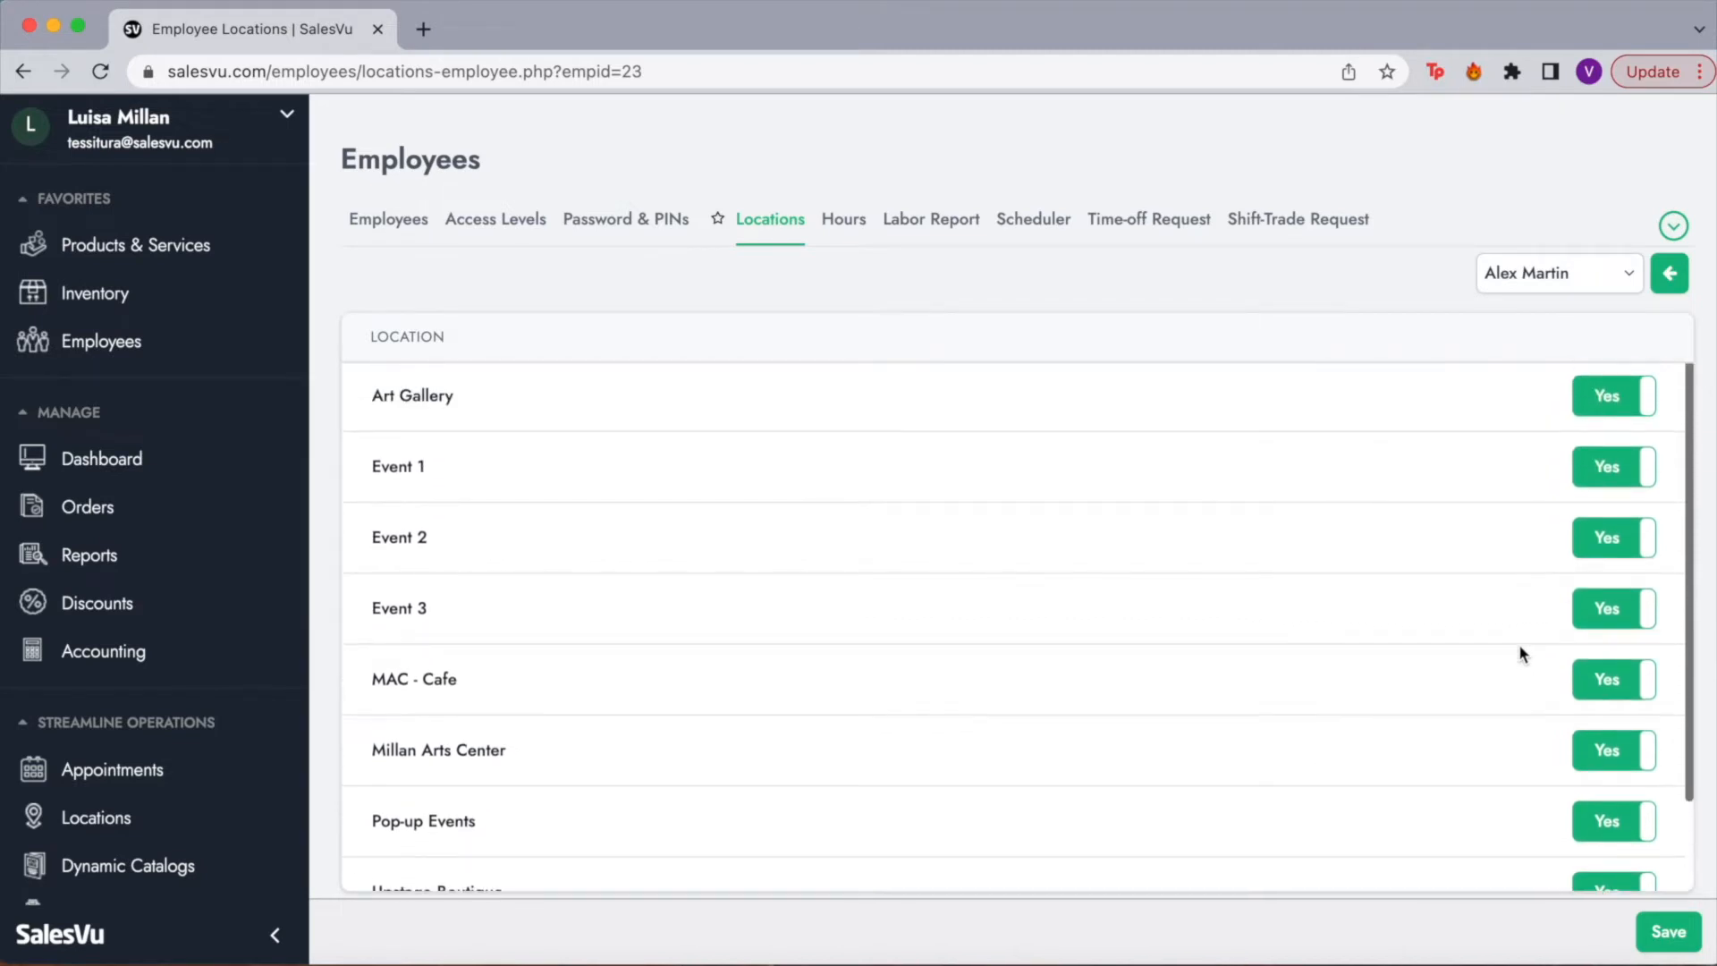
scroll(1547, 438, down, 2)
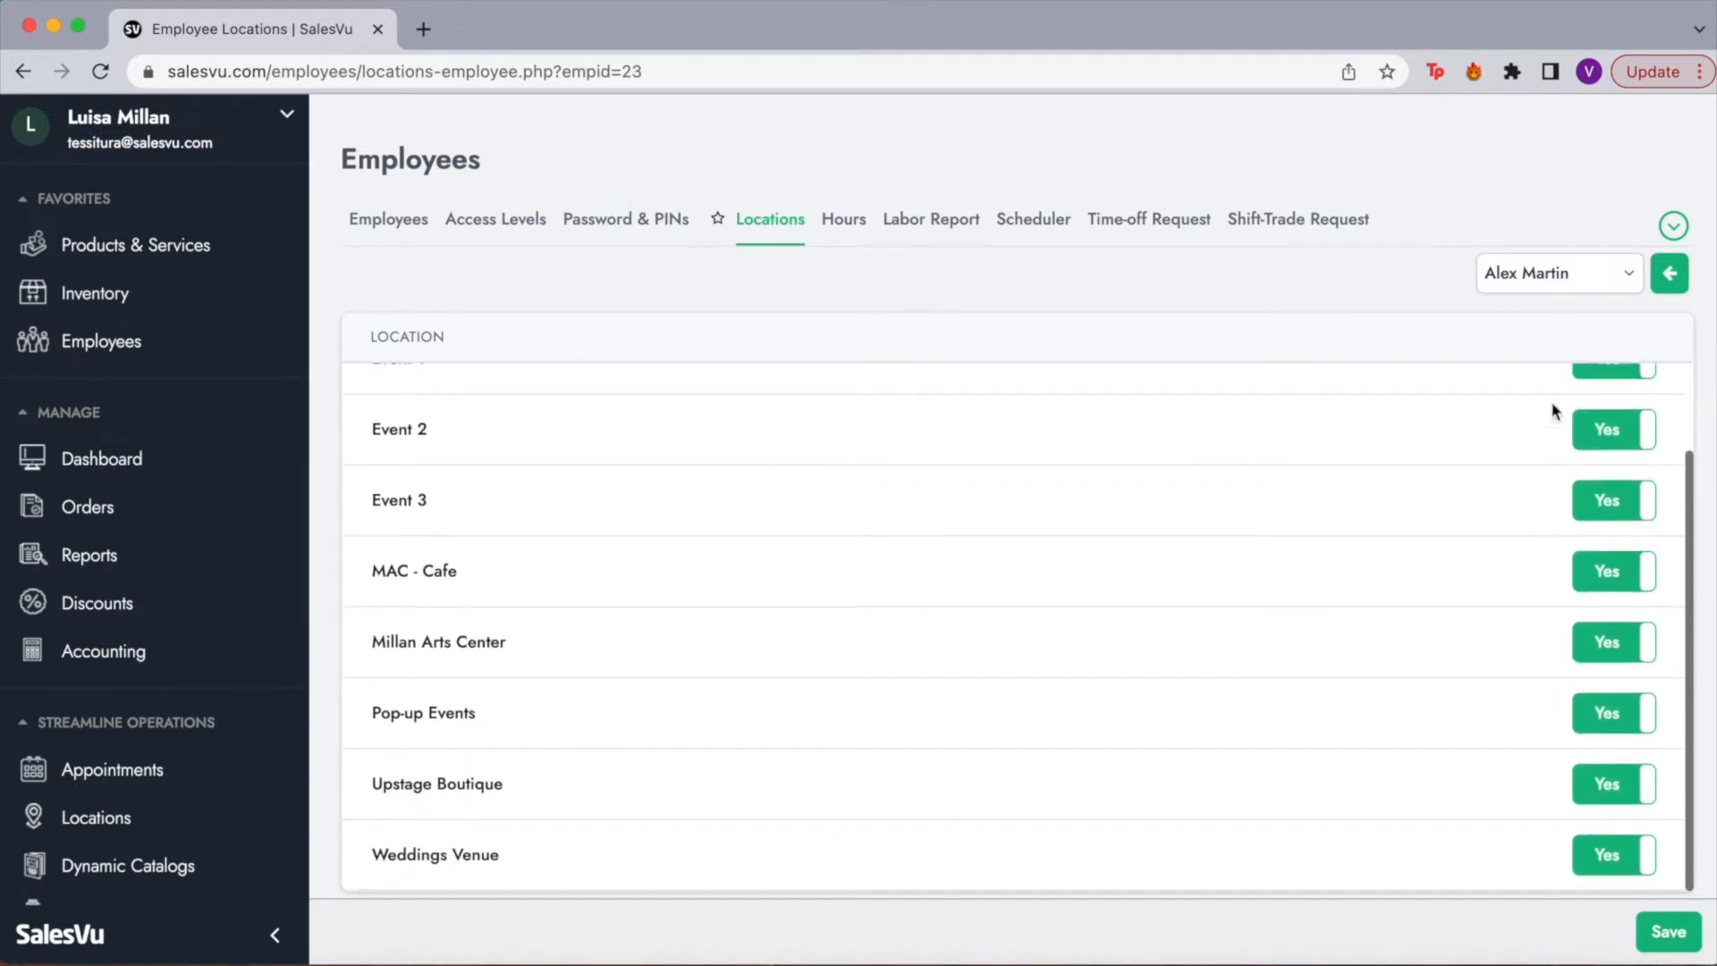
scroll(1531, 422, up, 2)
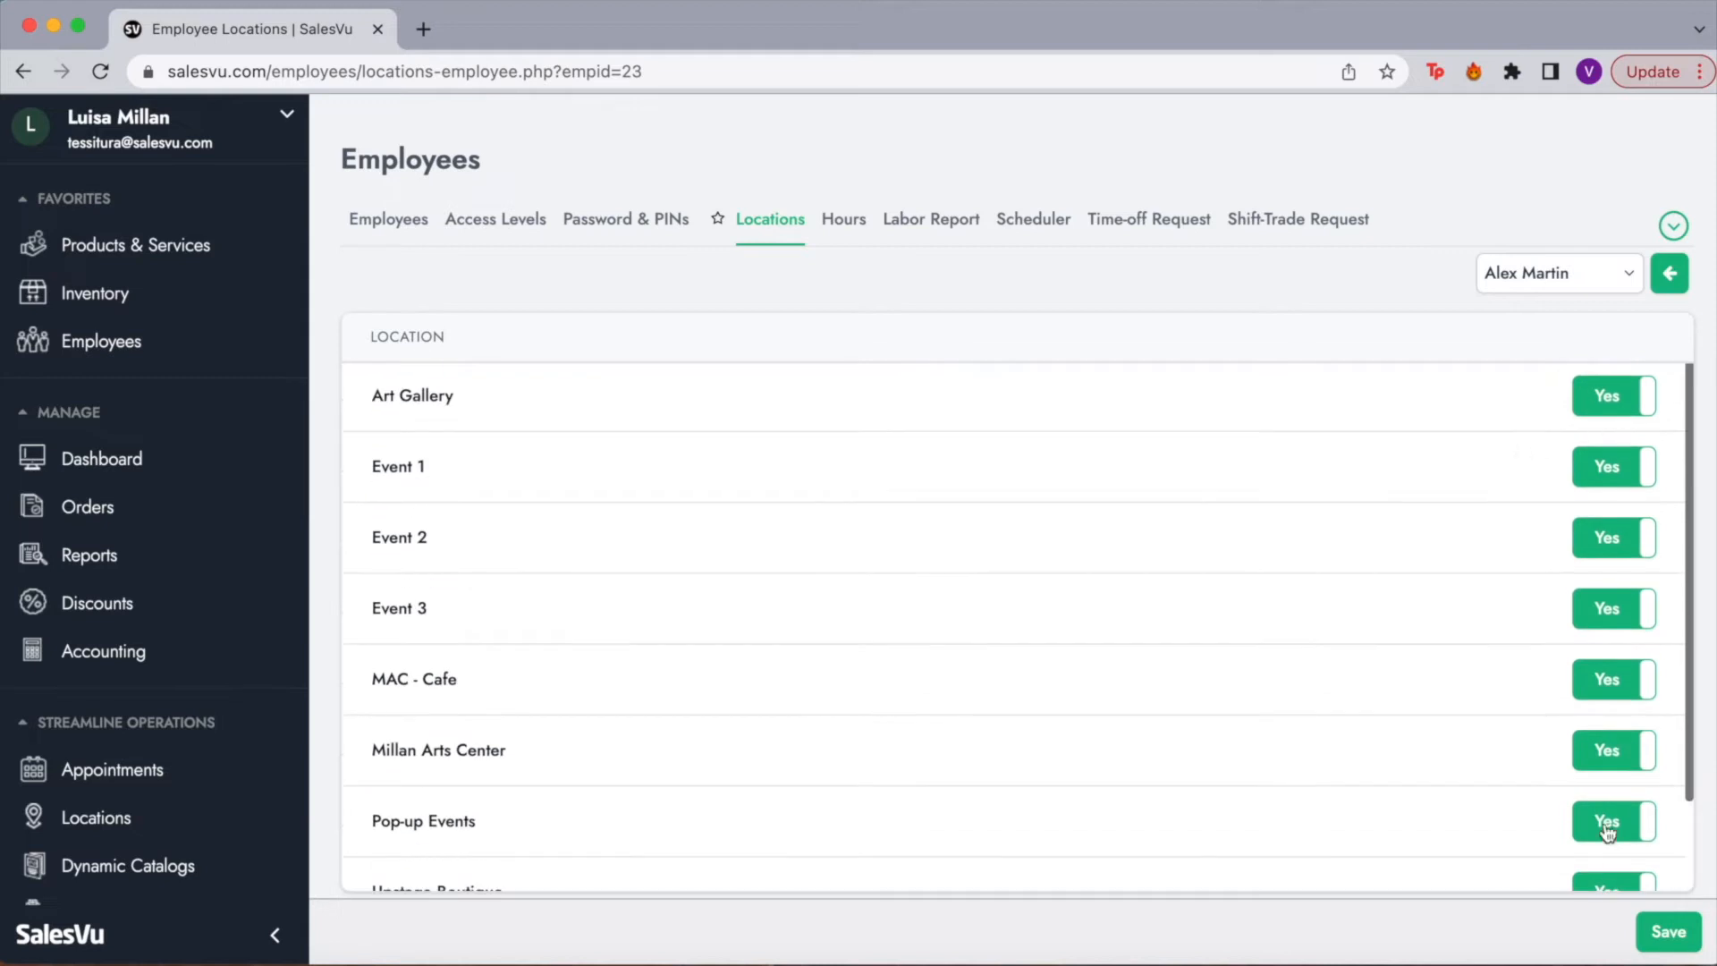
click(848, 224)
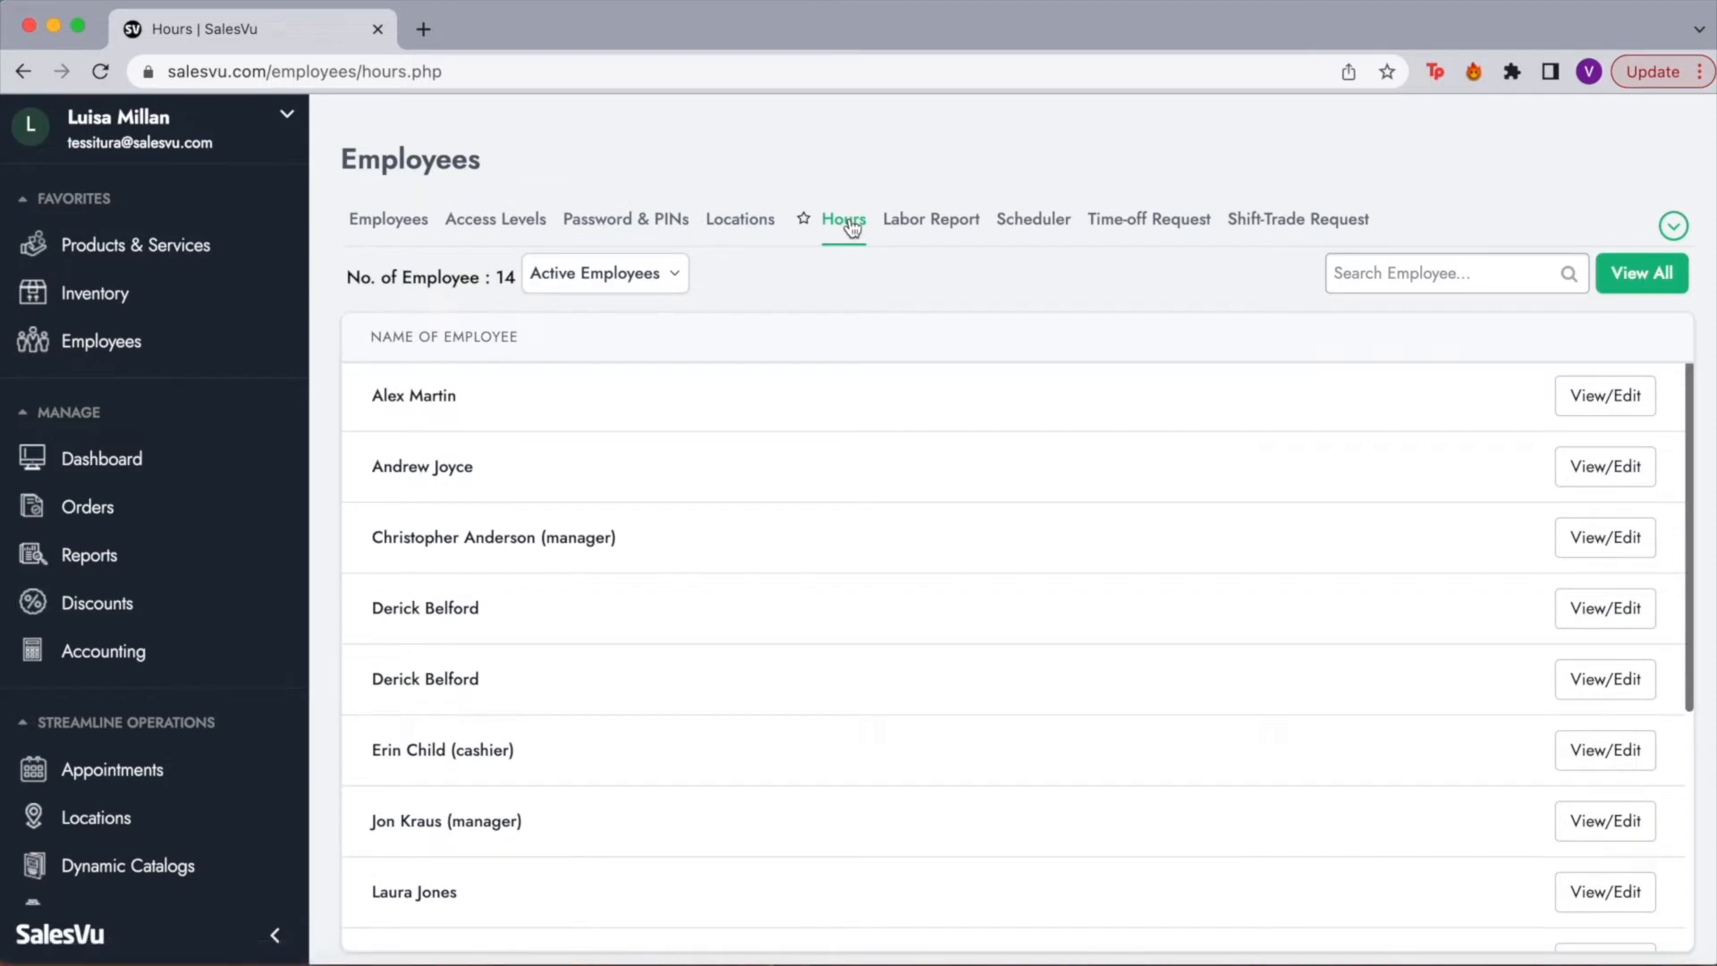
Step: Open the Admin employee's hours log and highlight the Clock In, Clock Out and Hours columns
click(1638, 396)
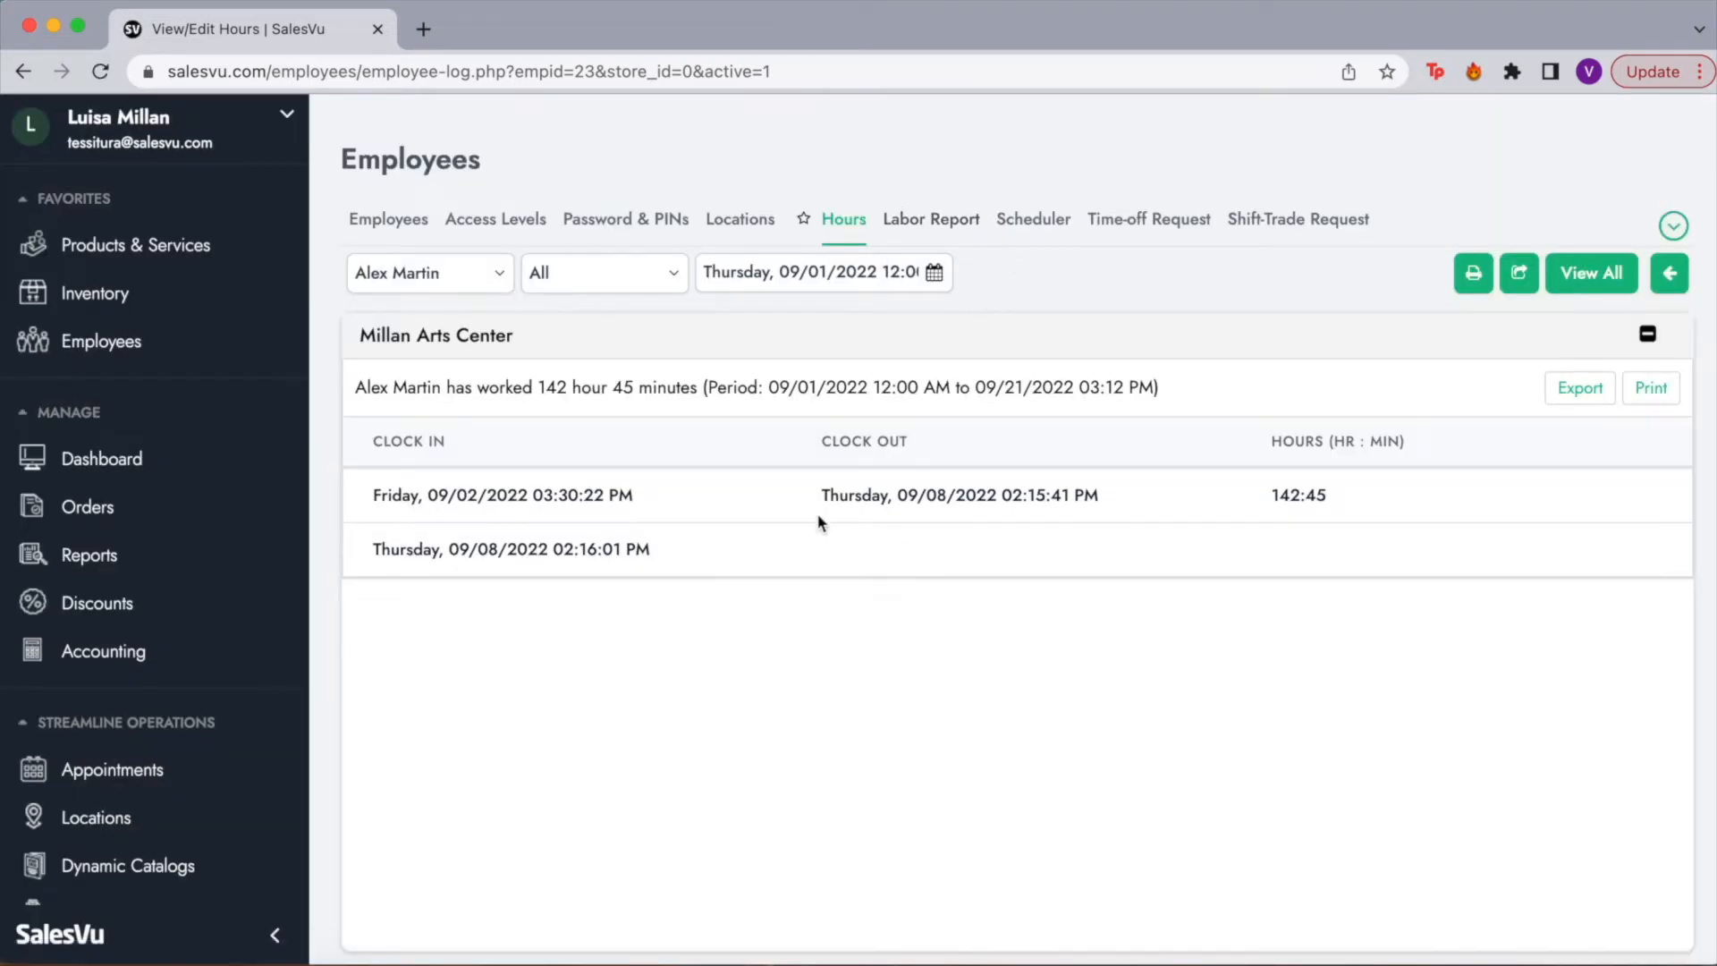
drag(372, 432, 490, 434)
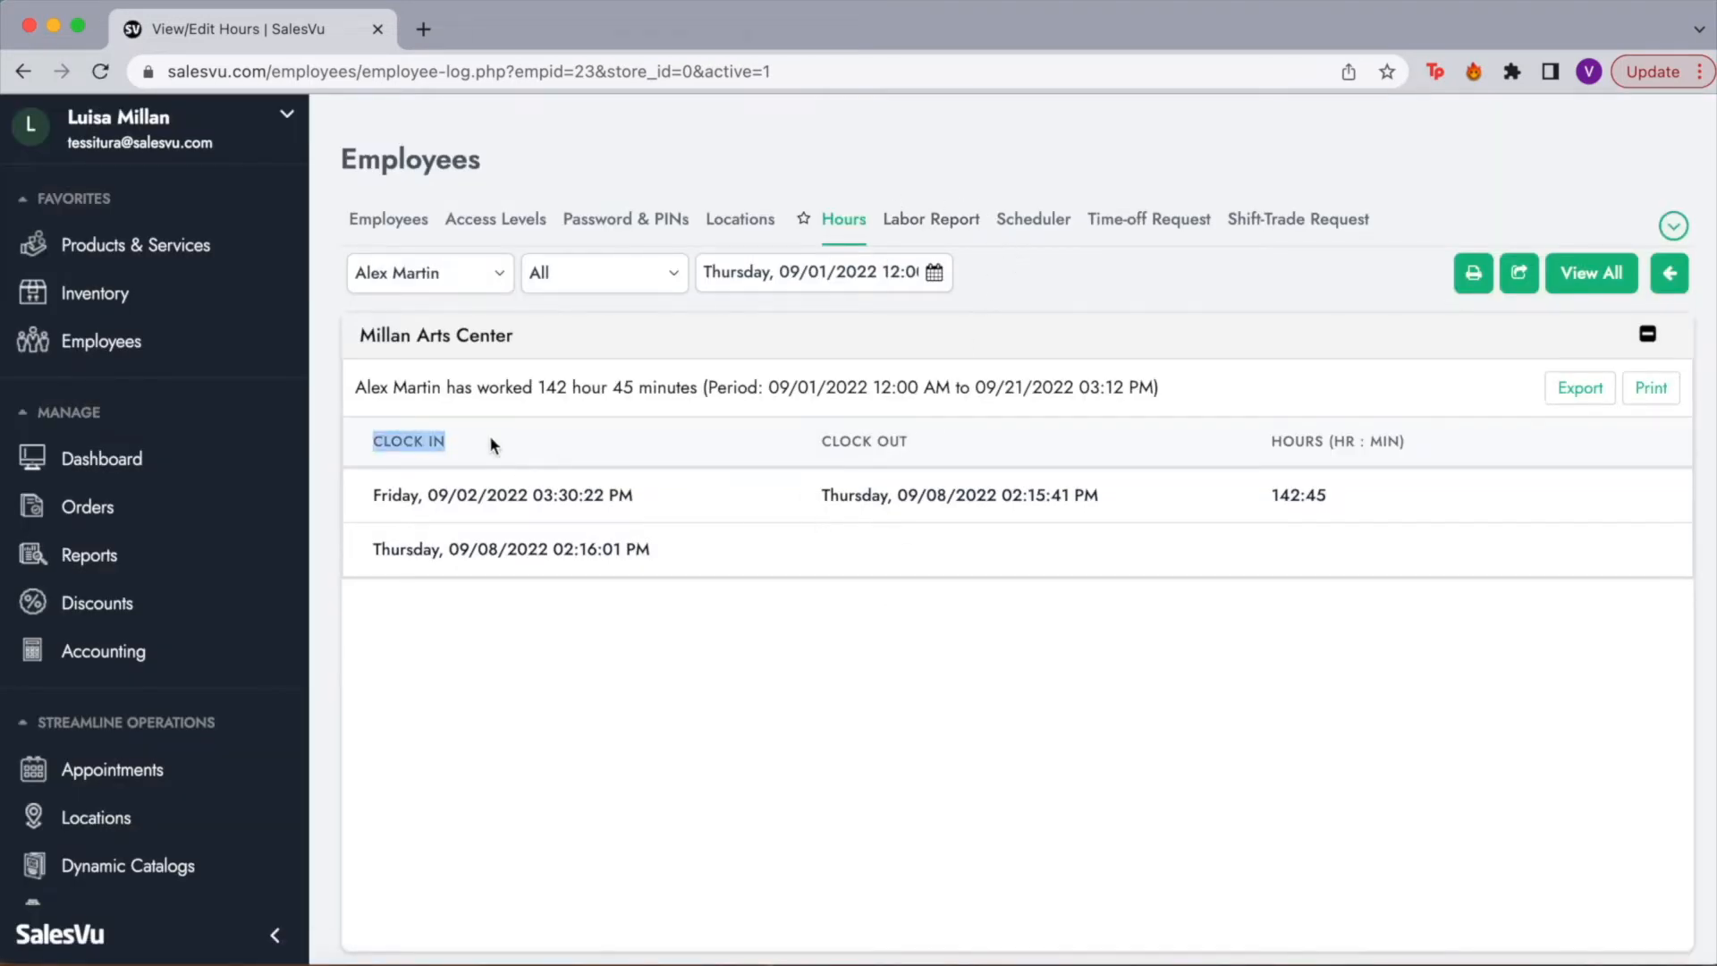
drag(806, 437, 958, 447)
drag(1260, 441, 1410, 447)
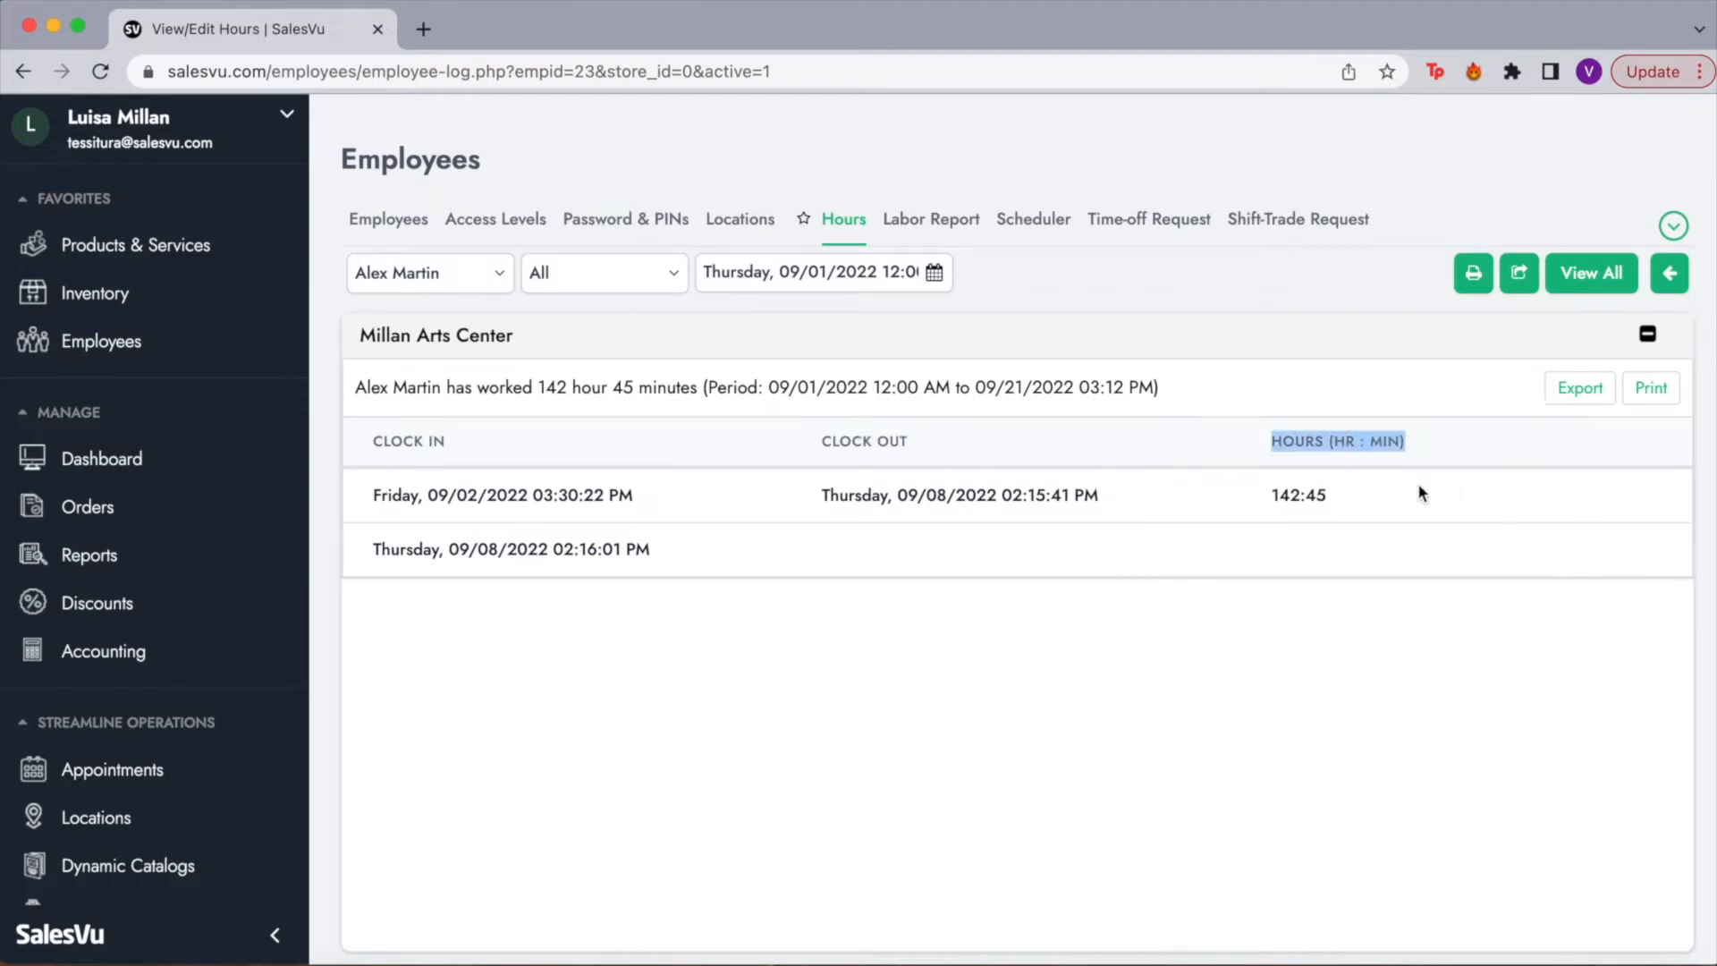
Step: Open the Labor Report, break hours down by Locations, and filter it to Millan Arts Center
click(913, 225)
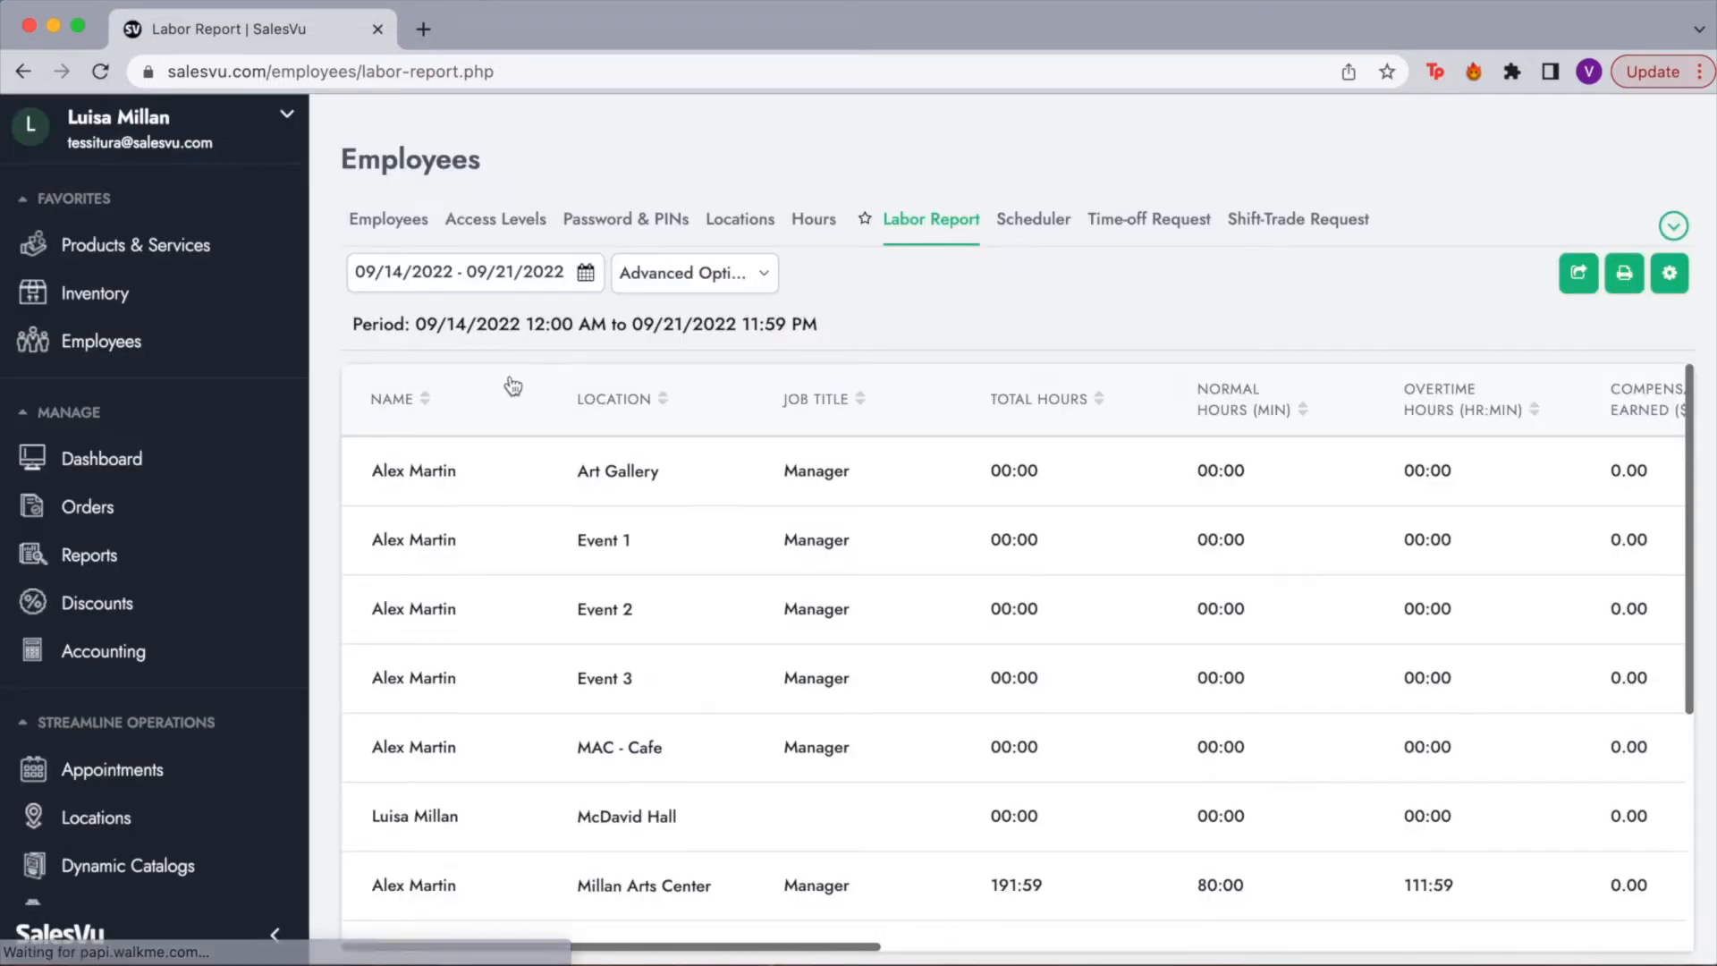
click(587, 279)
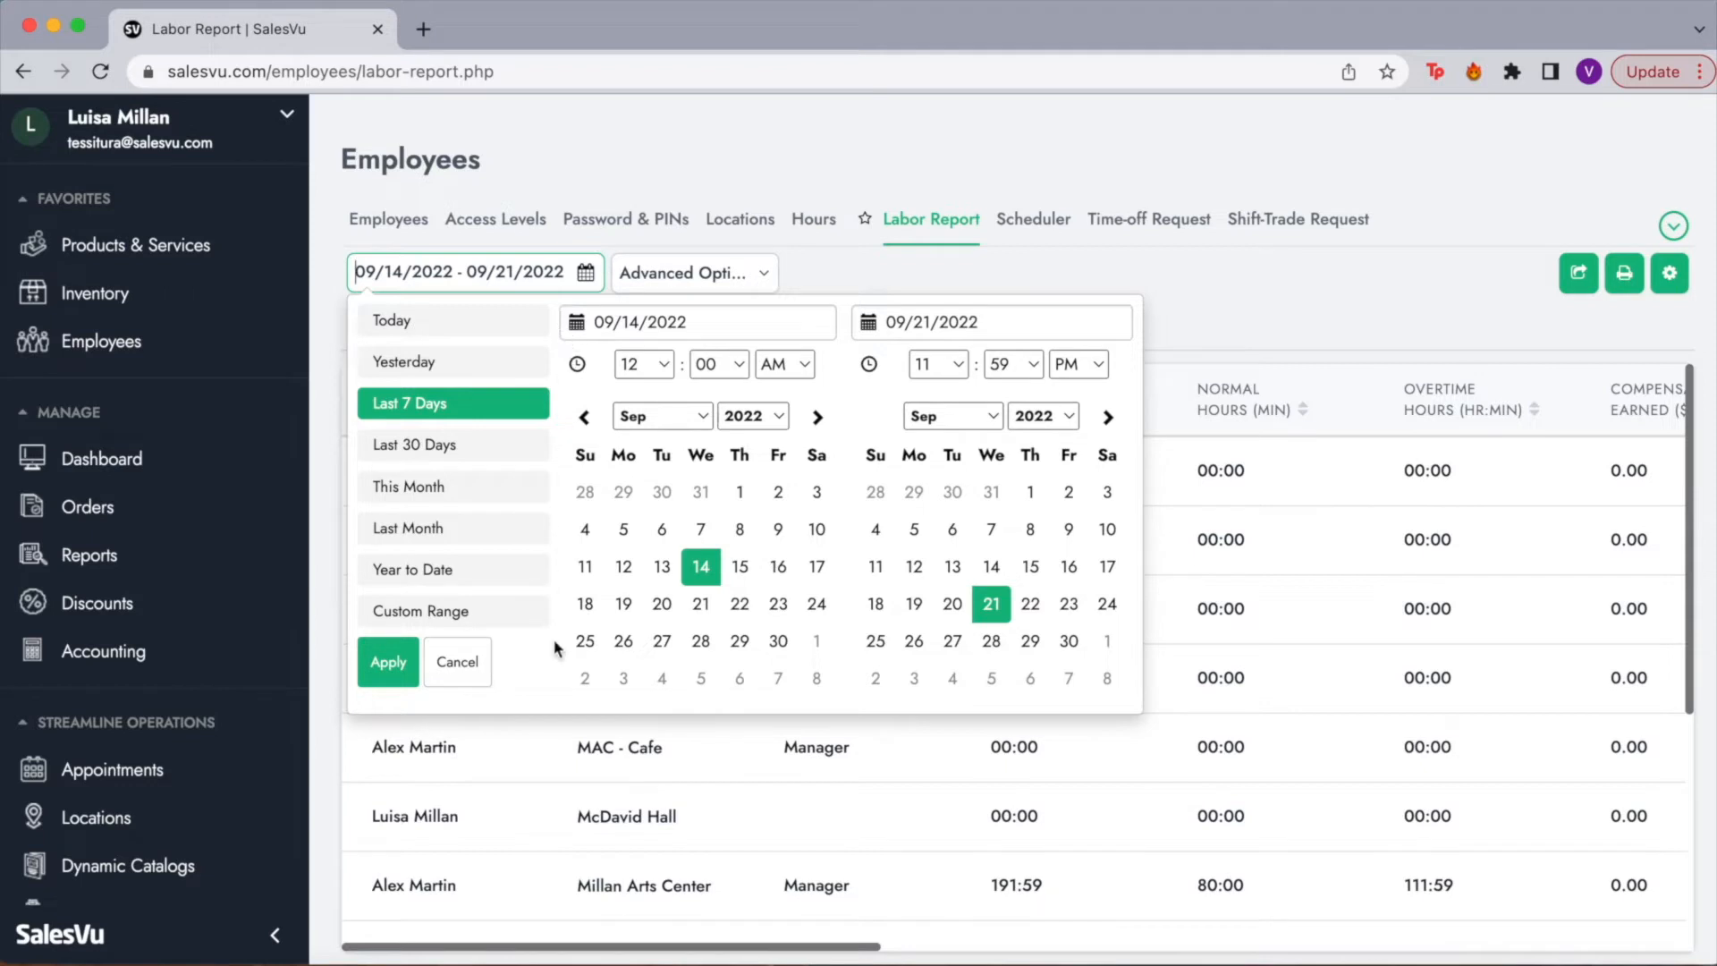
click(686, 286)
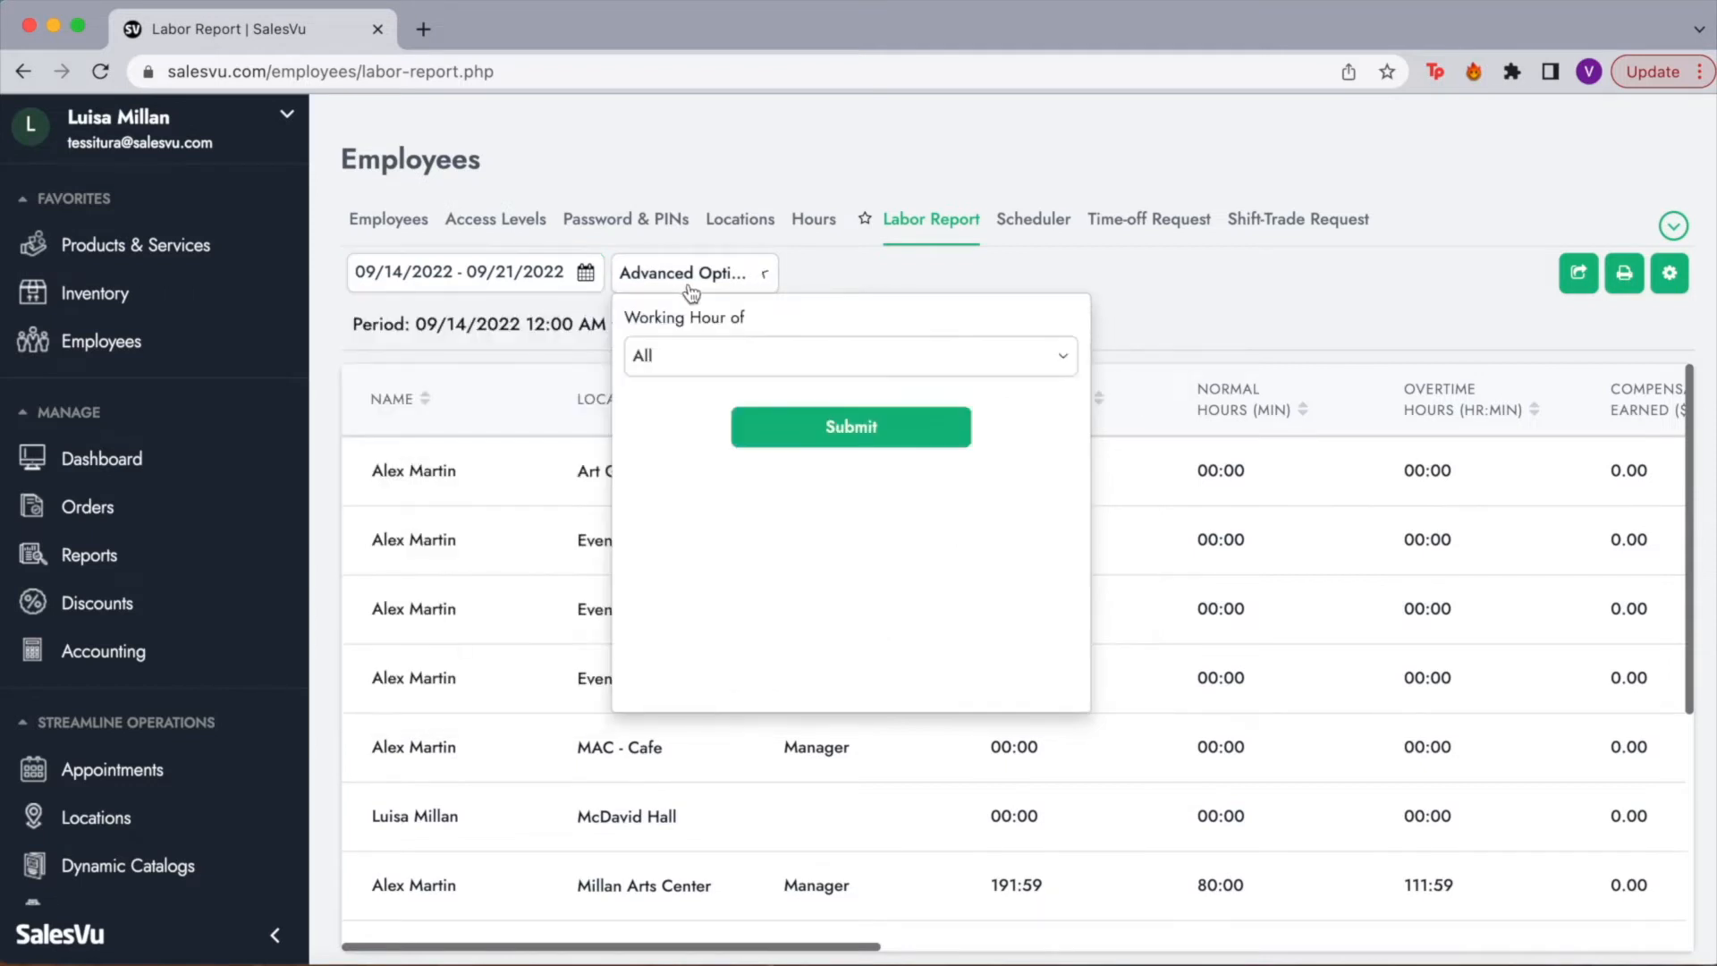
click(735, 360)
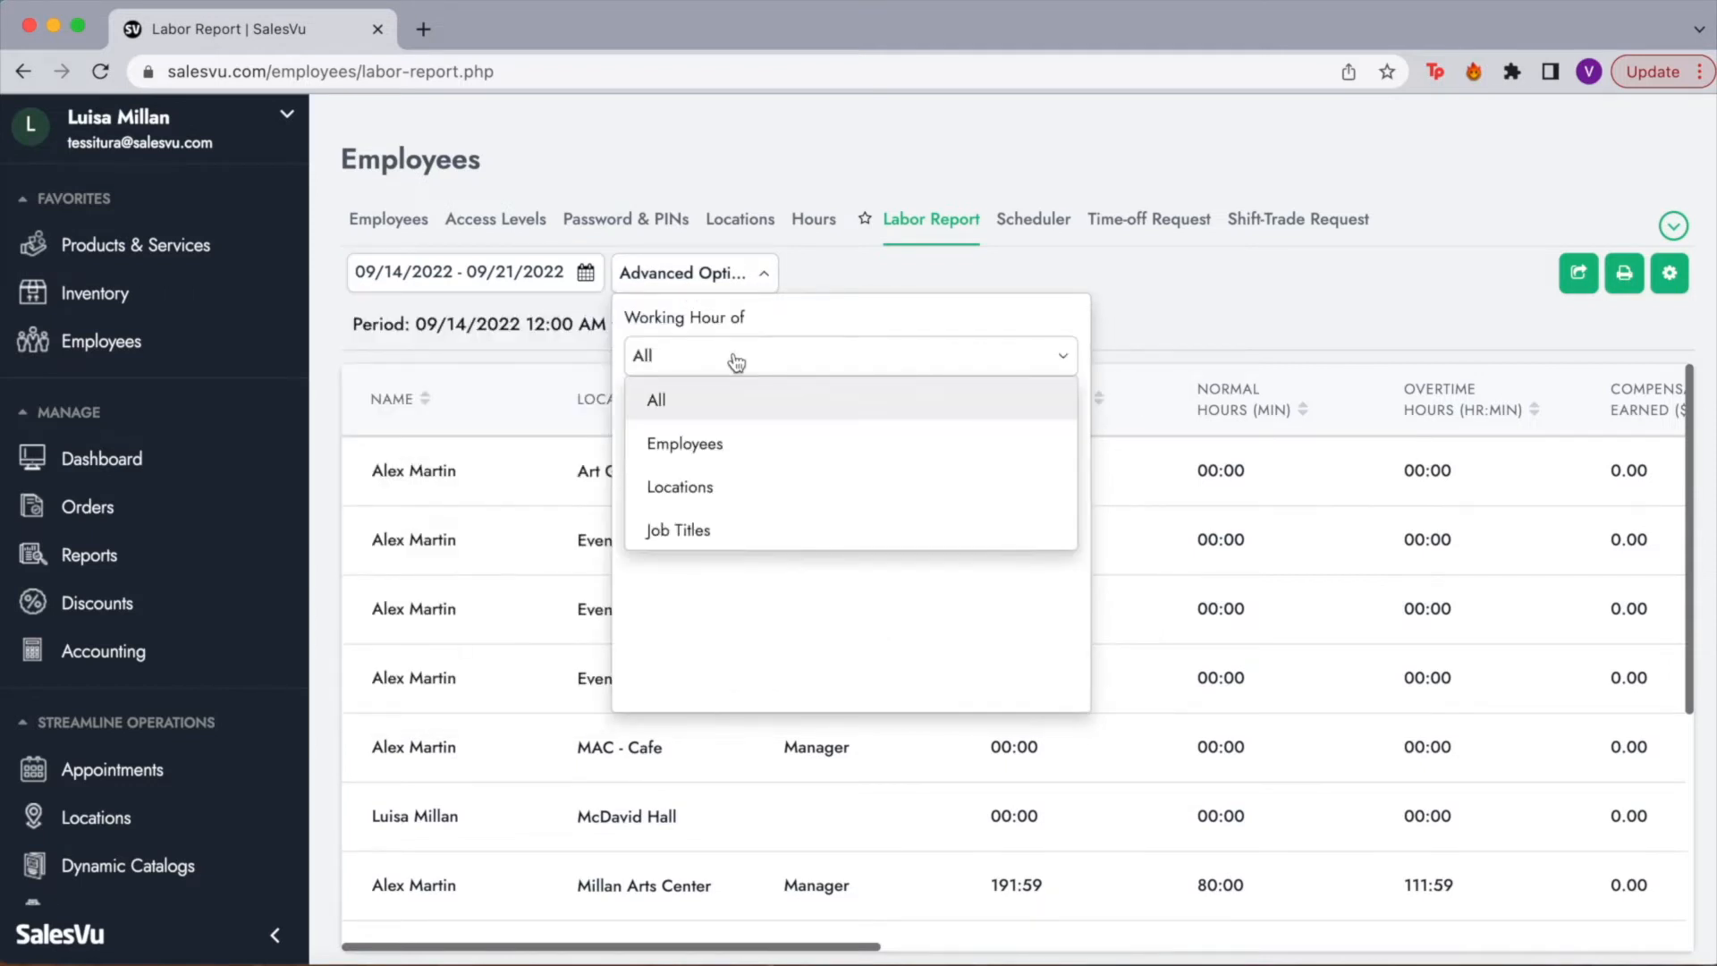
click(733, 491)
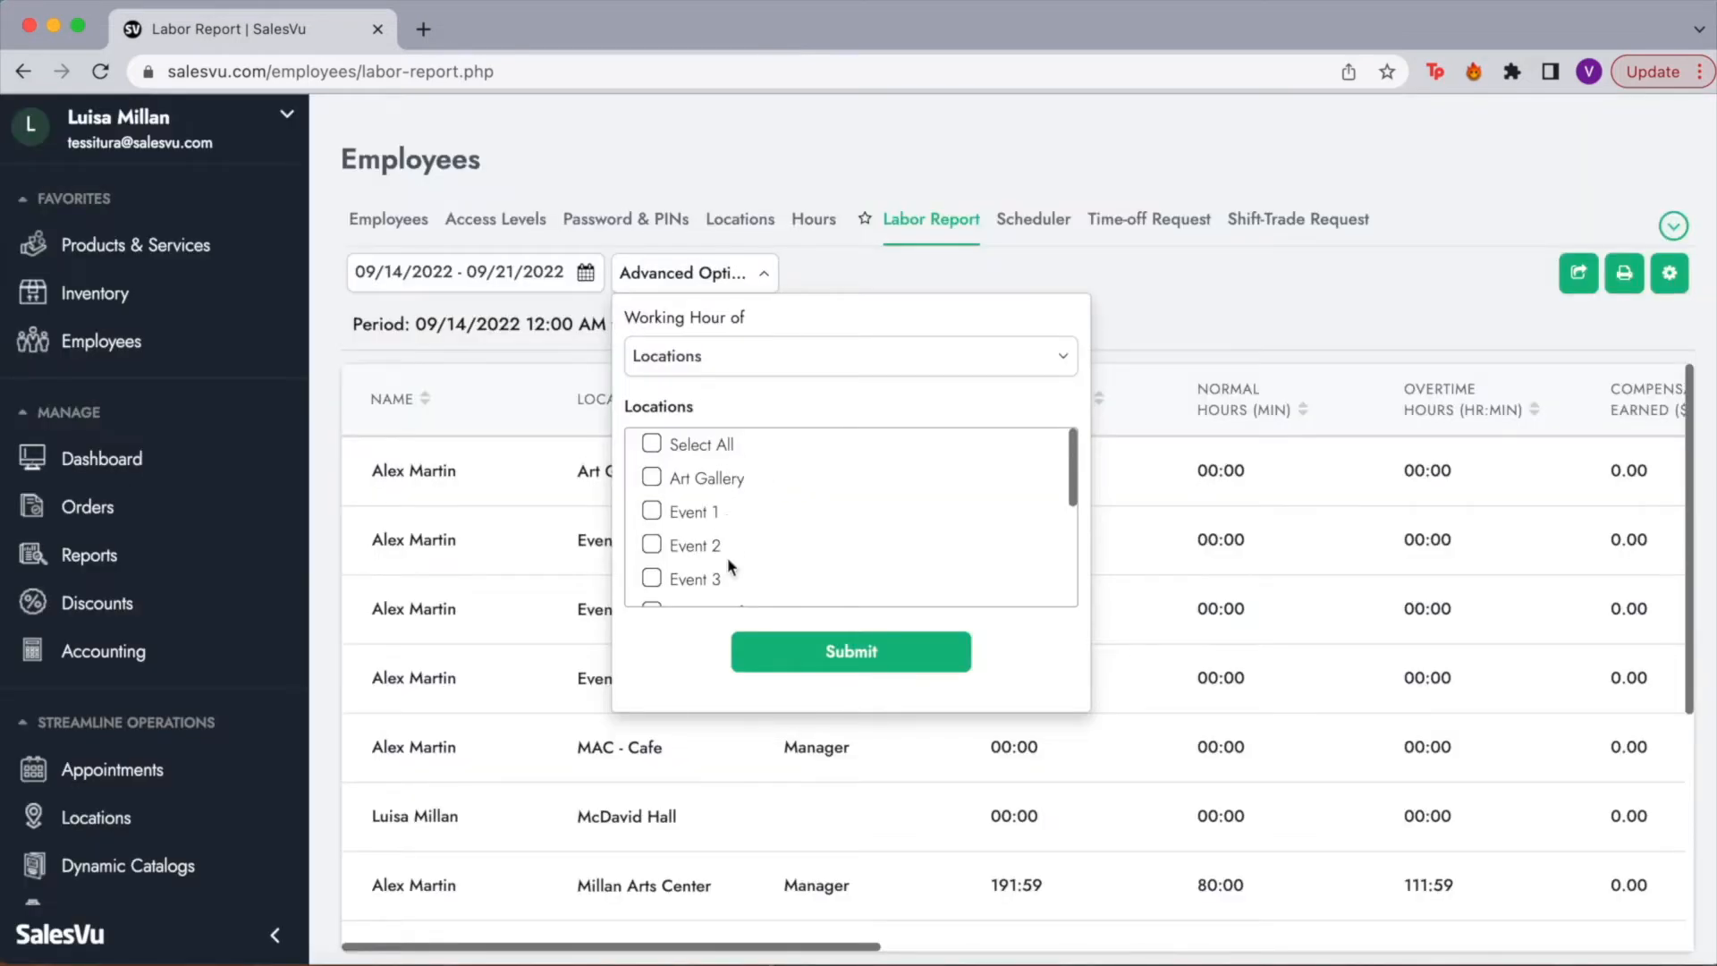
scroll(726, 556, down, 5)
click(678, 456)
click(792, 649)
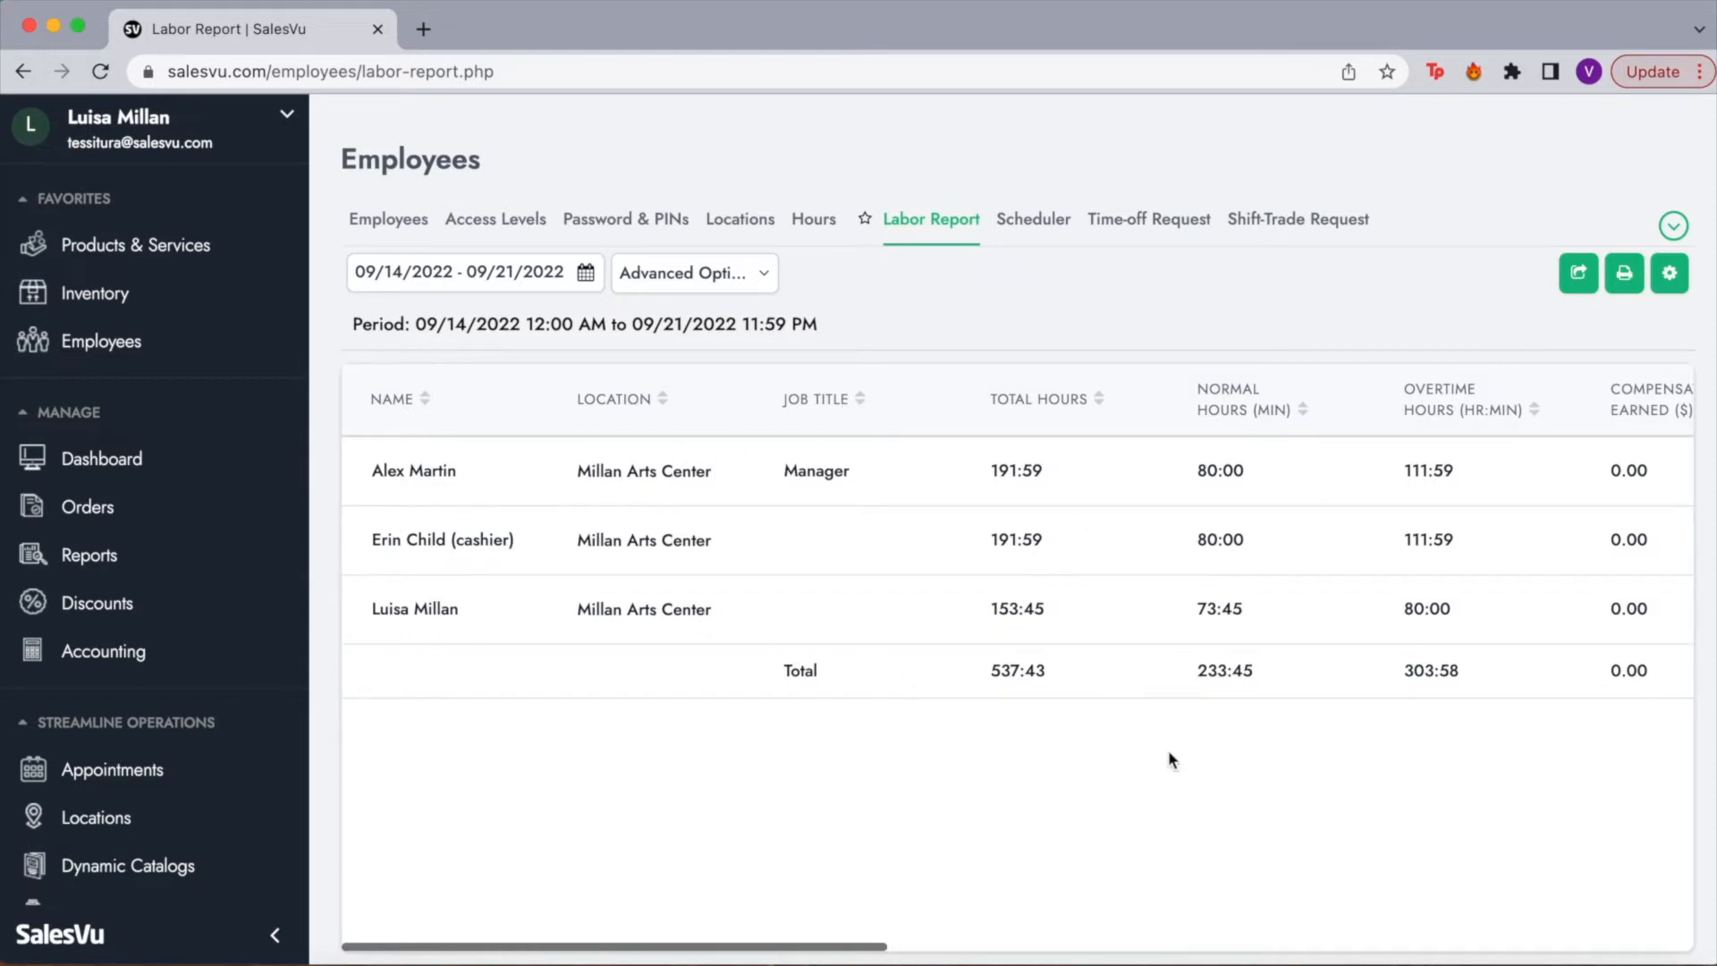
Step: Scroll across the Labor Report's pay columns, then open the Employee Scheduler
scroll(1352, 444, right, 3)
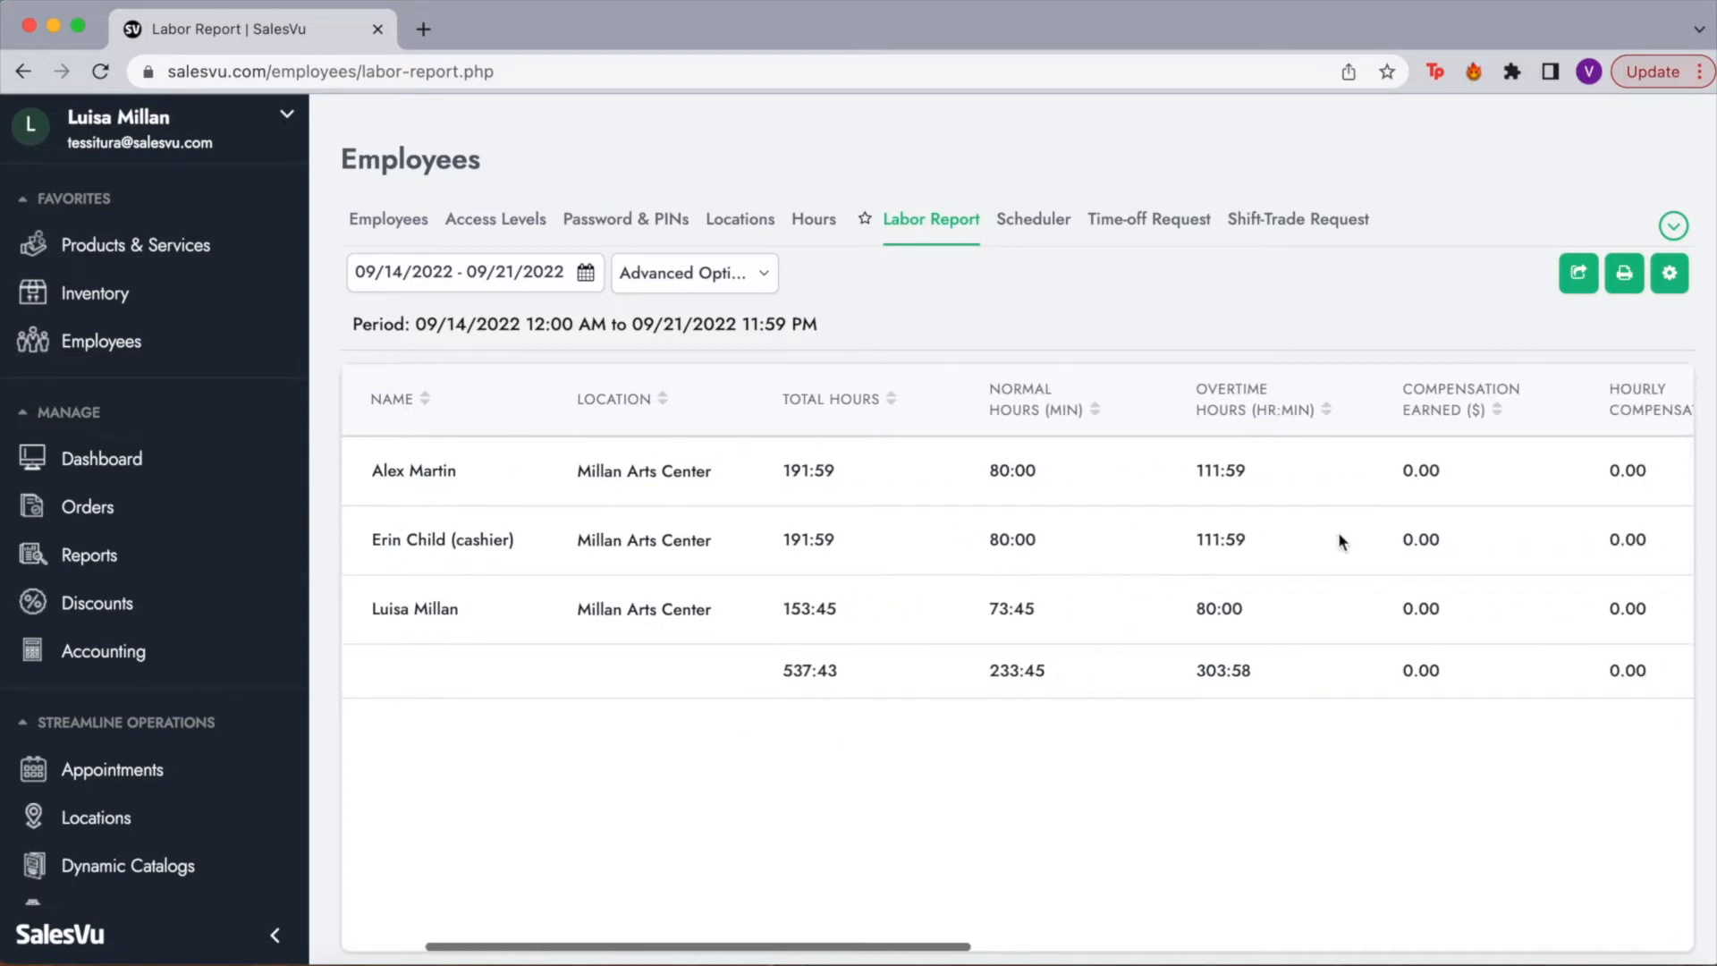
scroll(1339, 539, right, 1)
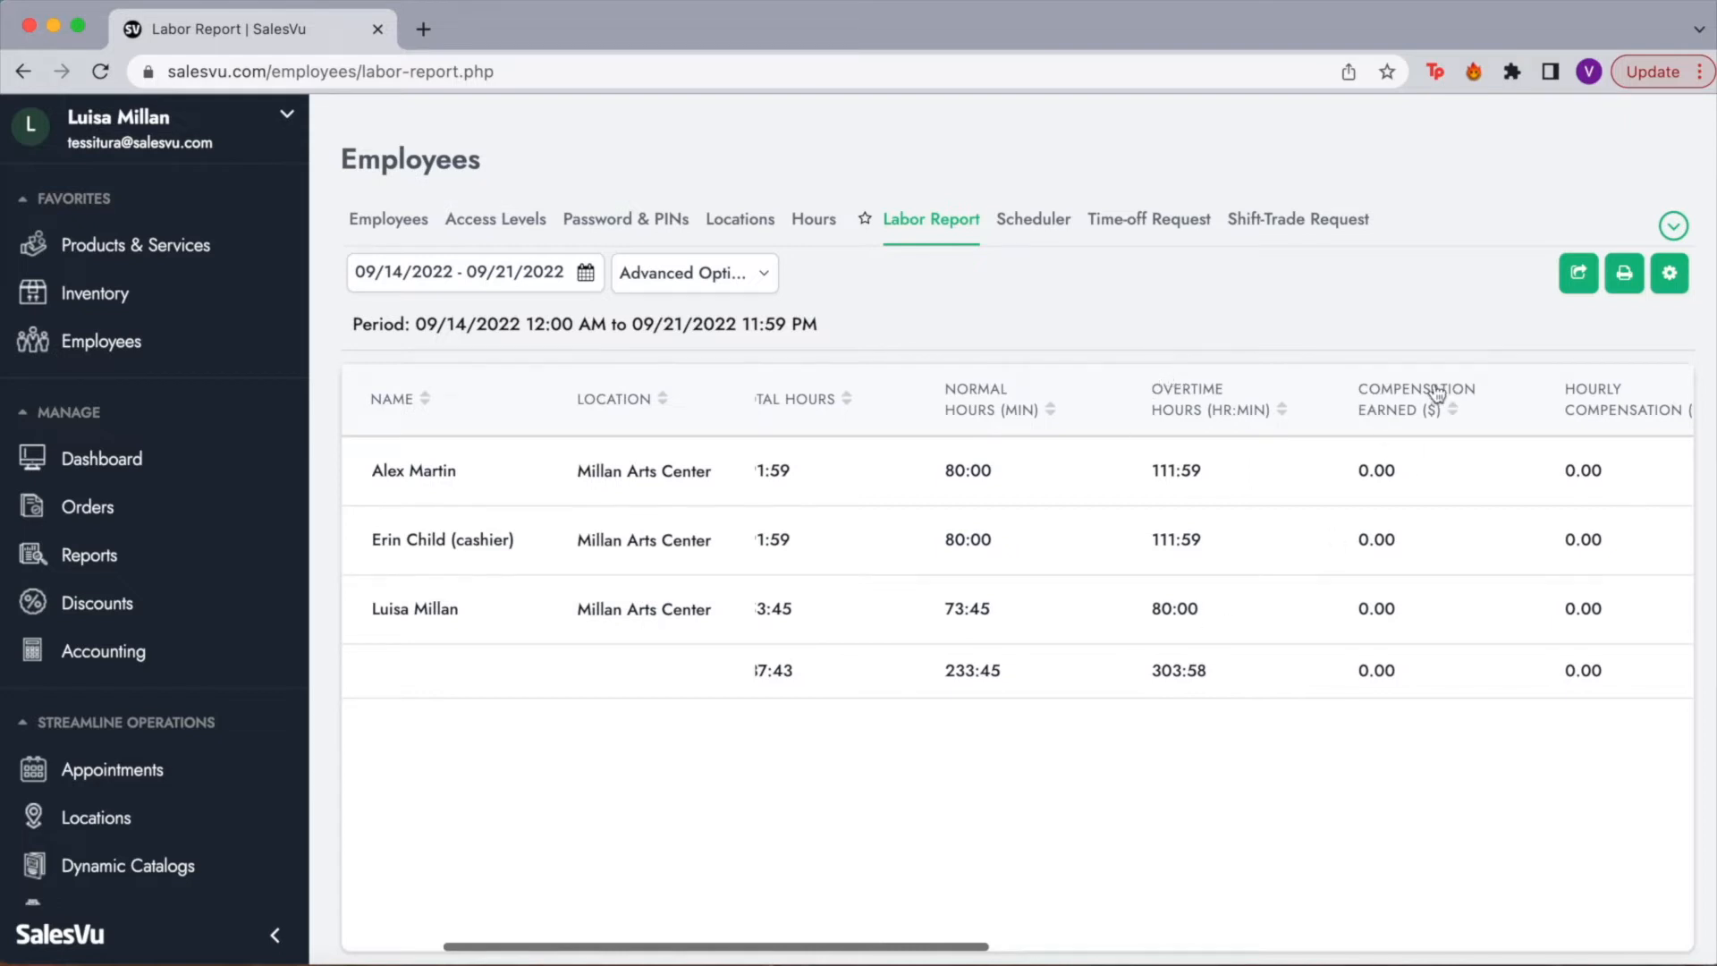
scroll(1448, 480, right, 10)
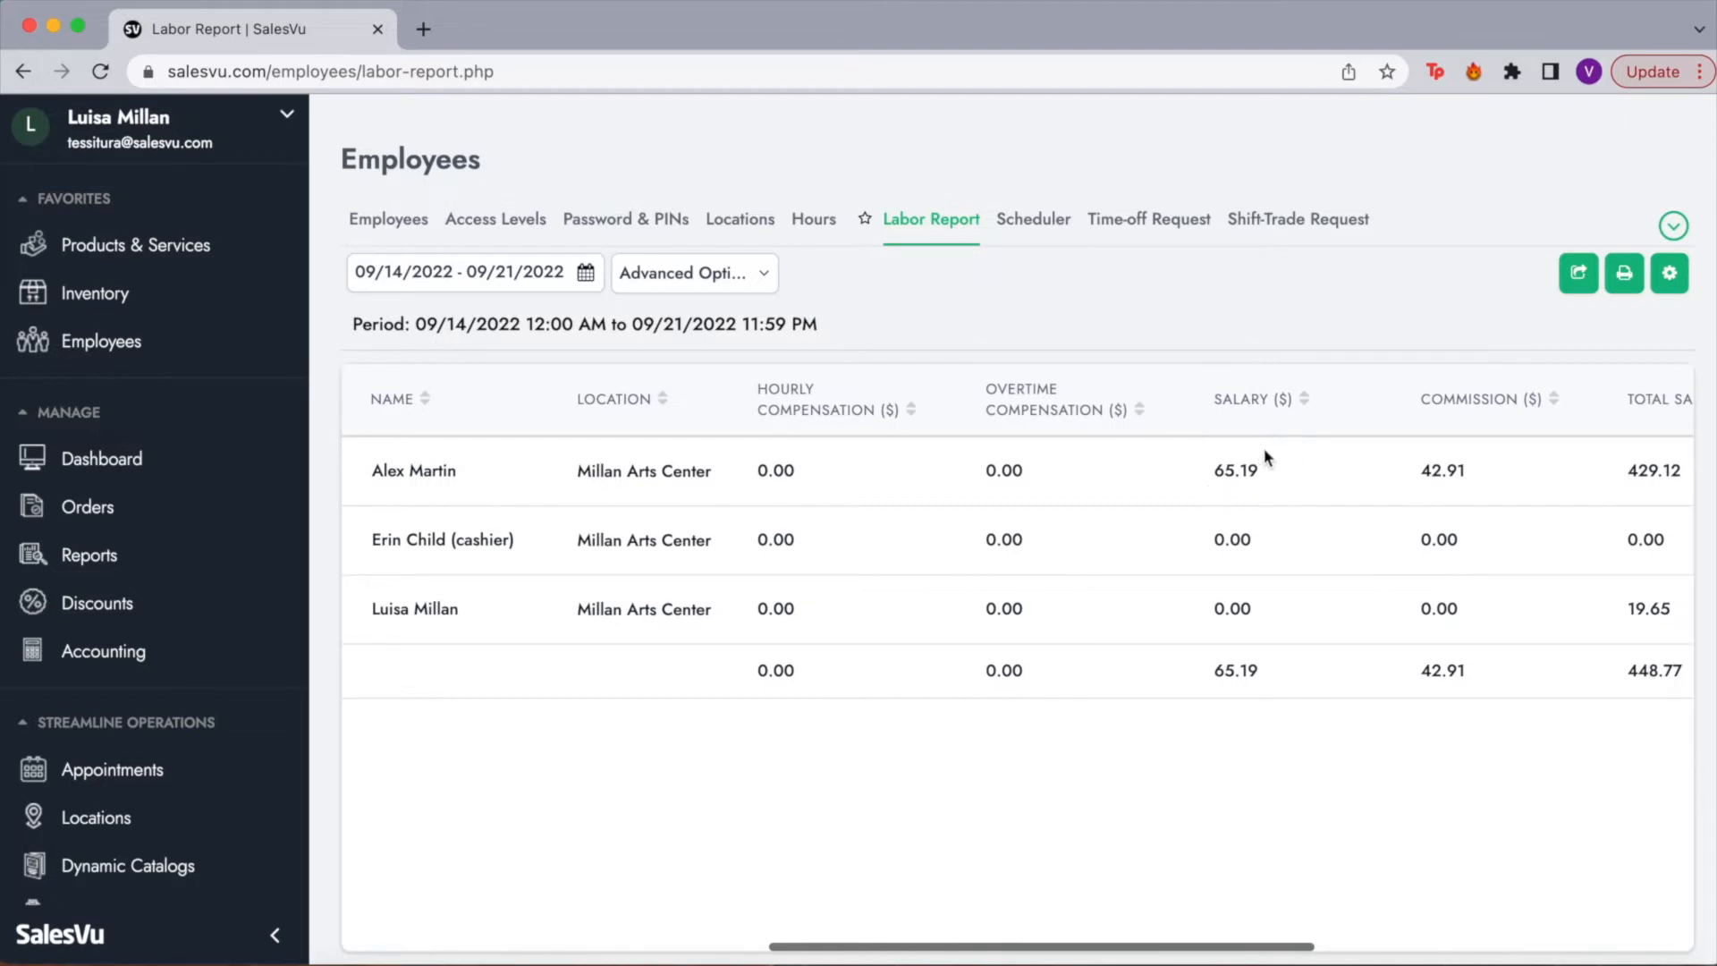
scroll(1474, 474, right, 5)
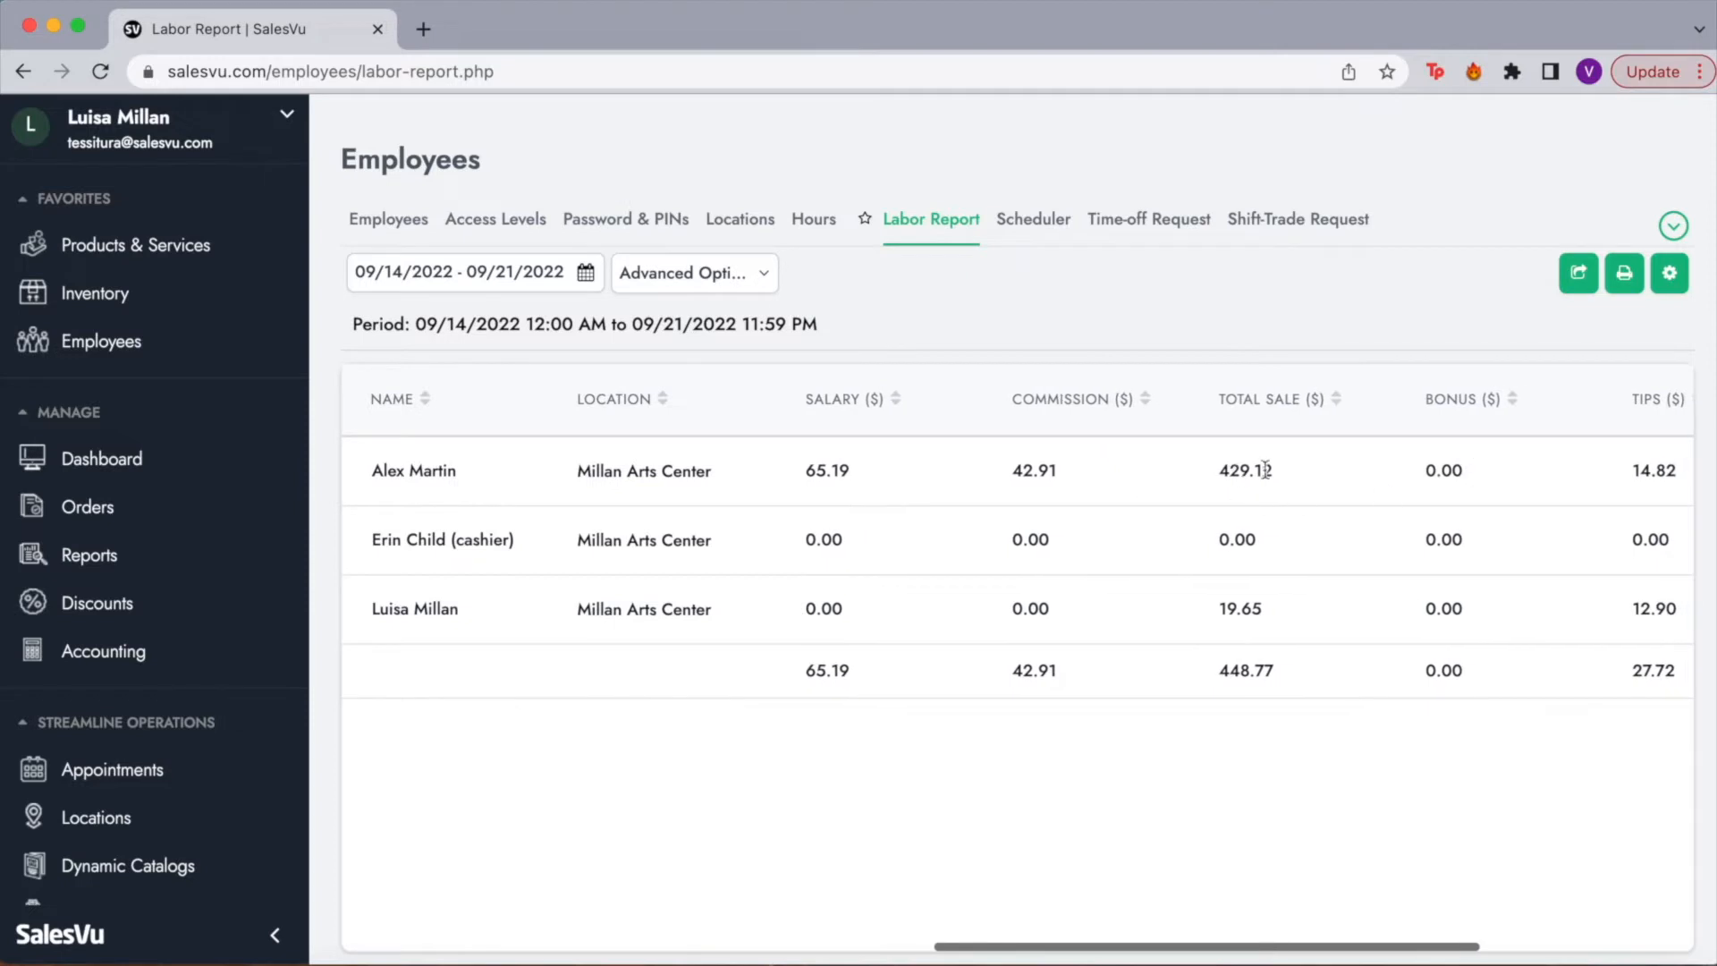
scroll(1321, 486, right, 2)
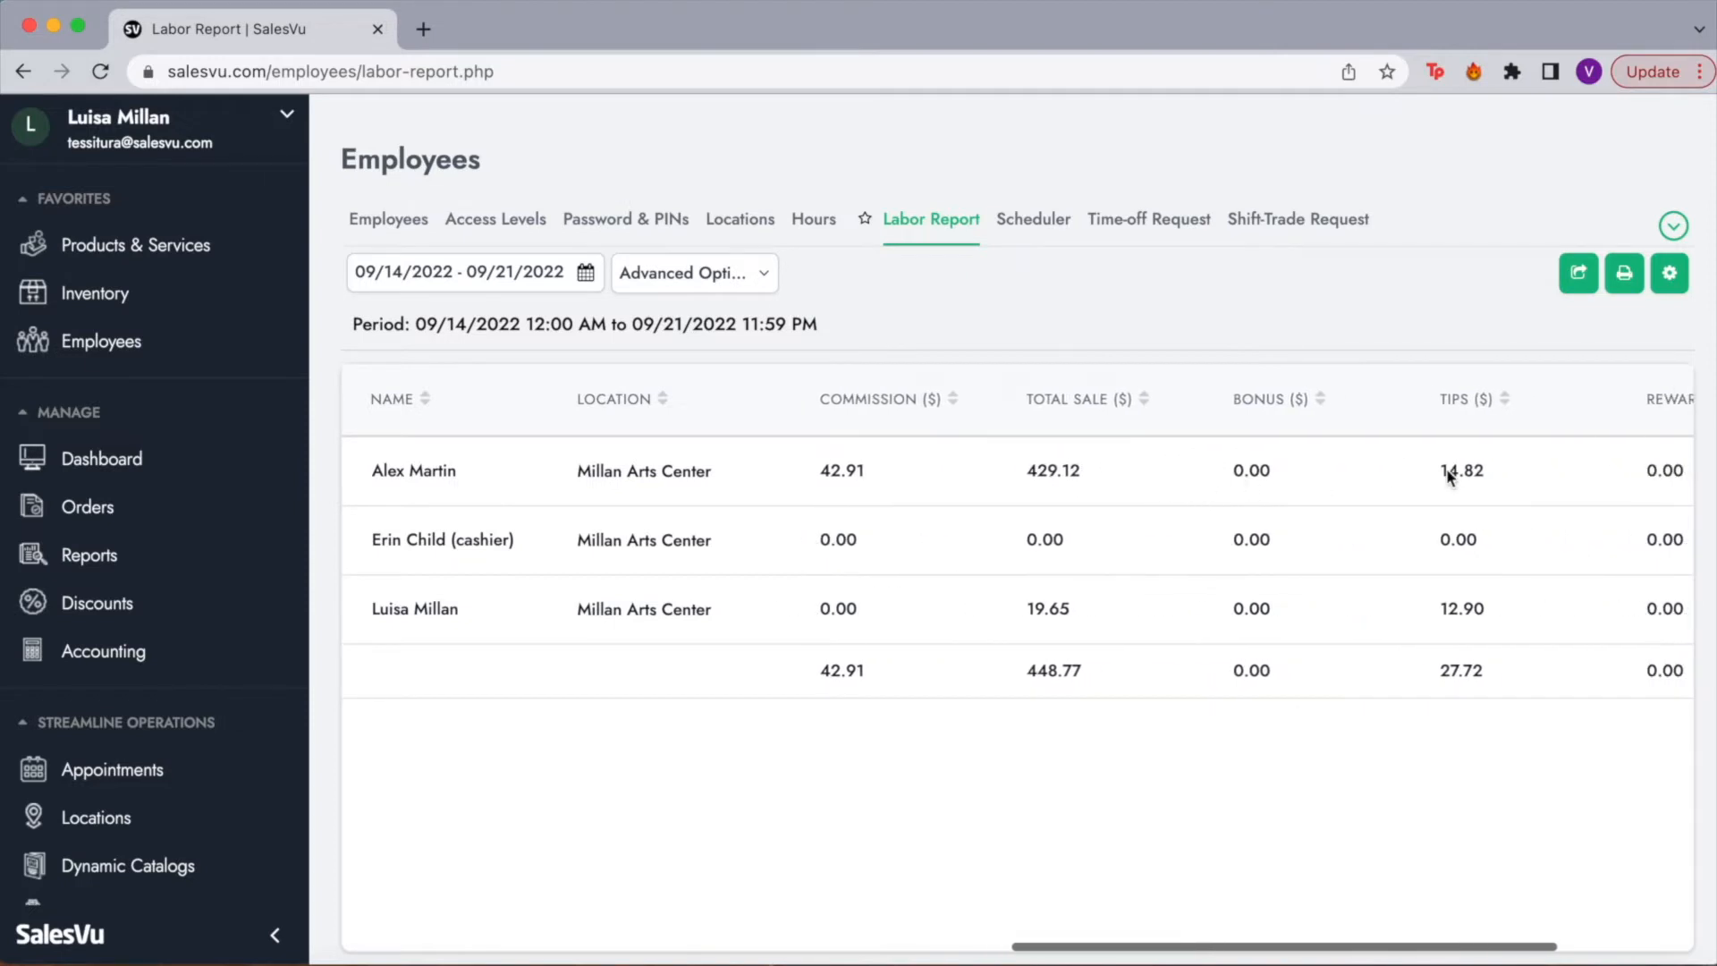
scroll(1352, 476, right, 4)
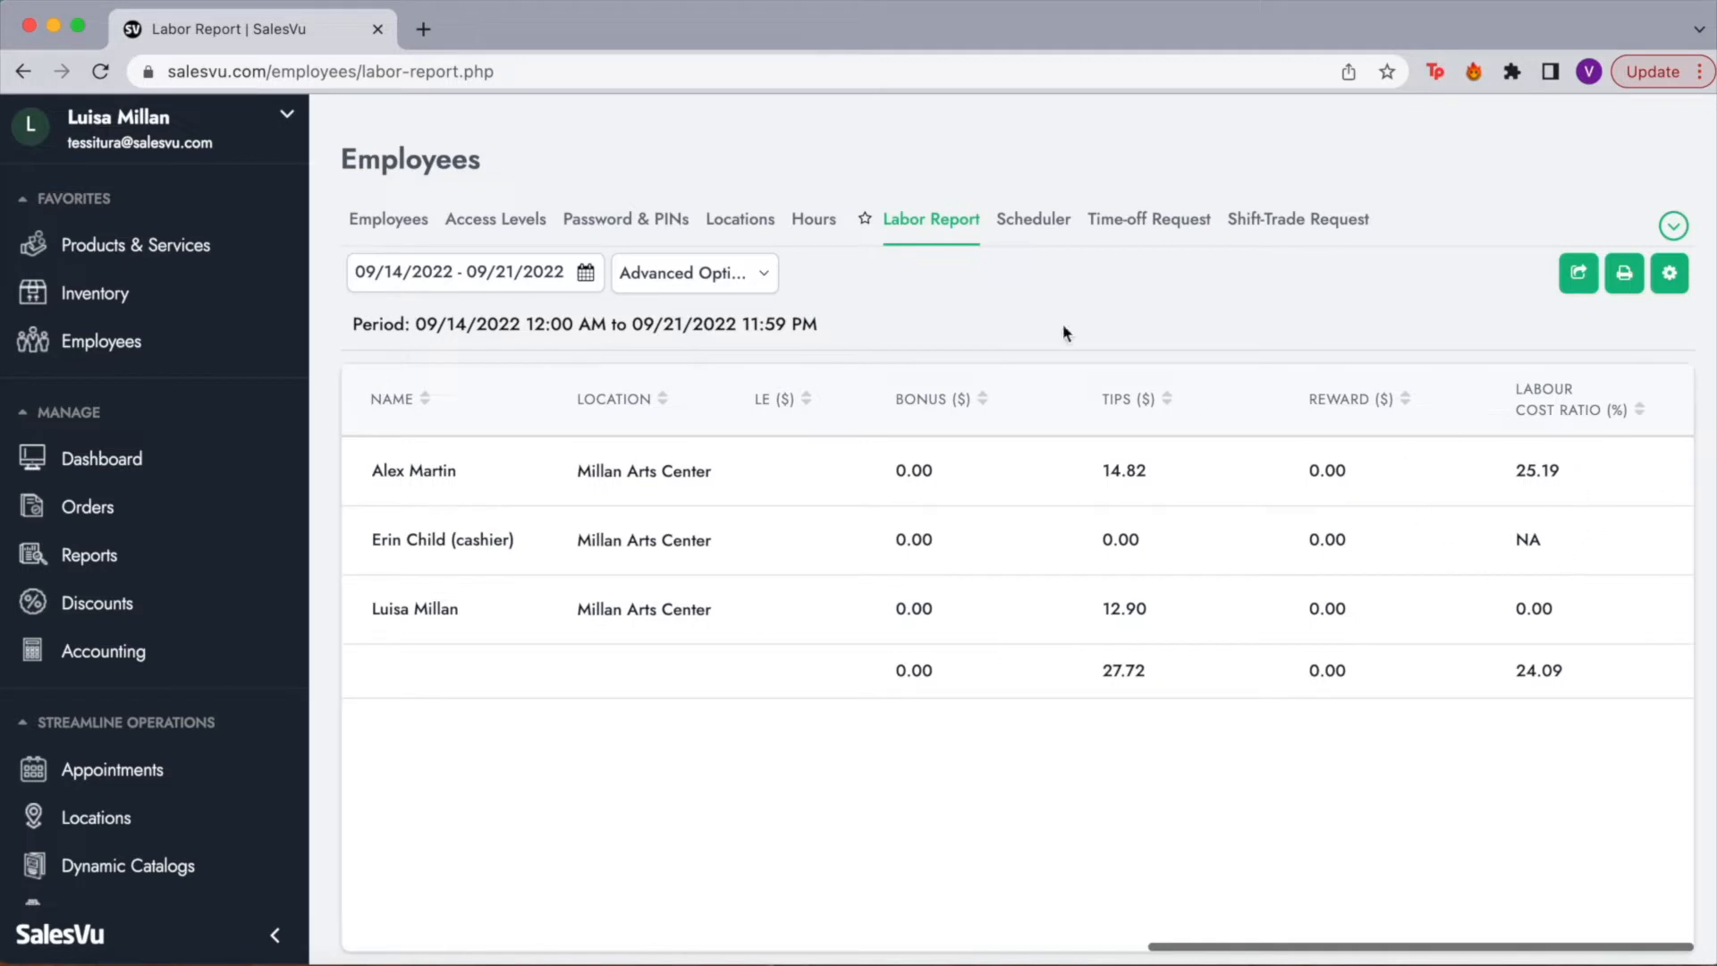
click(1052, 224)
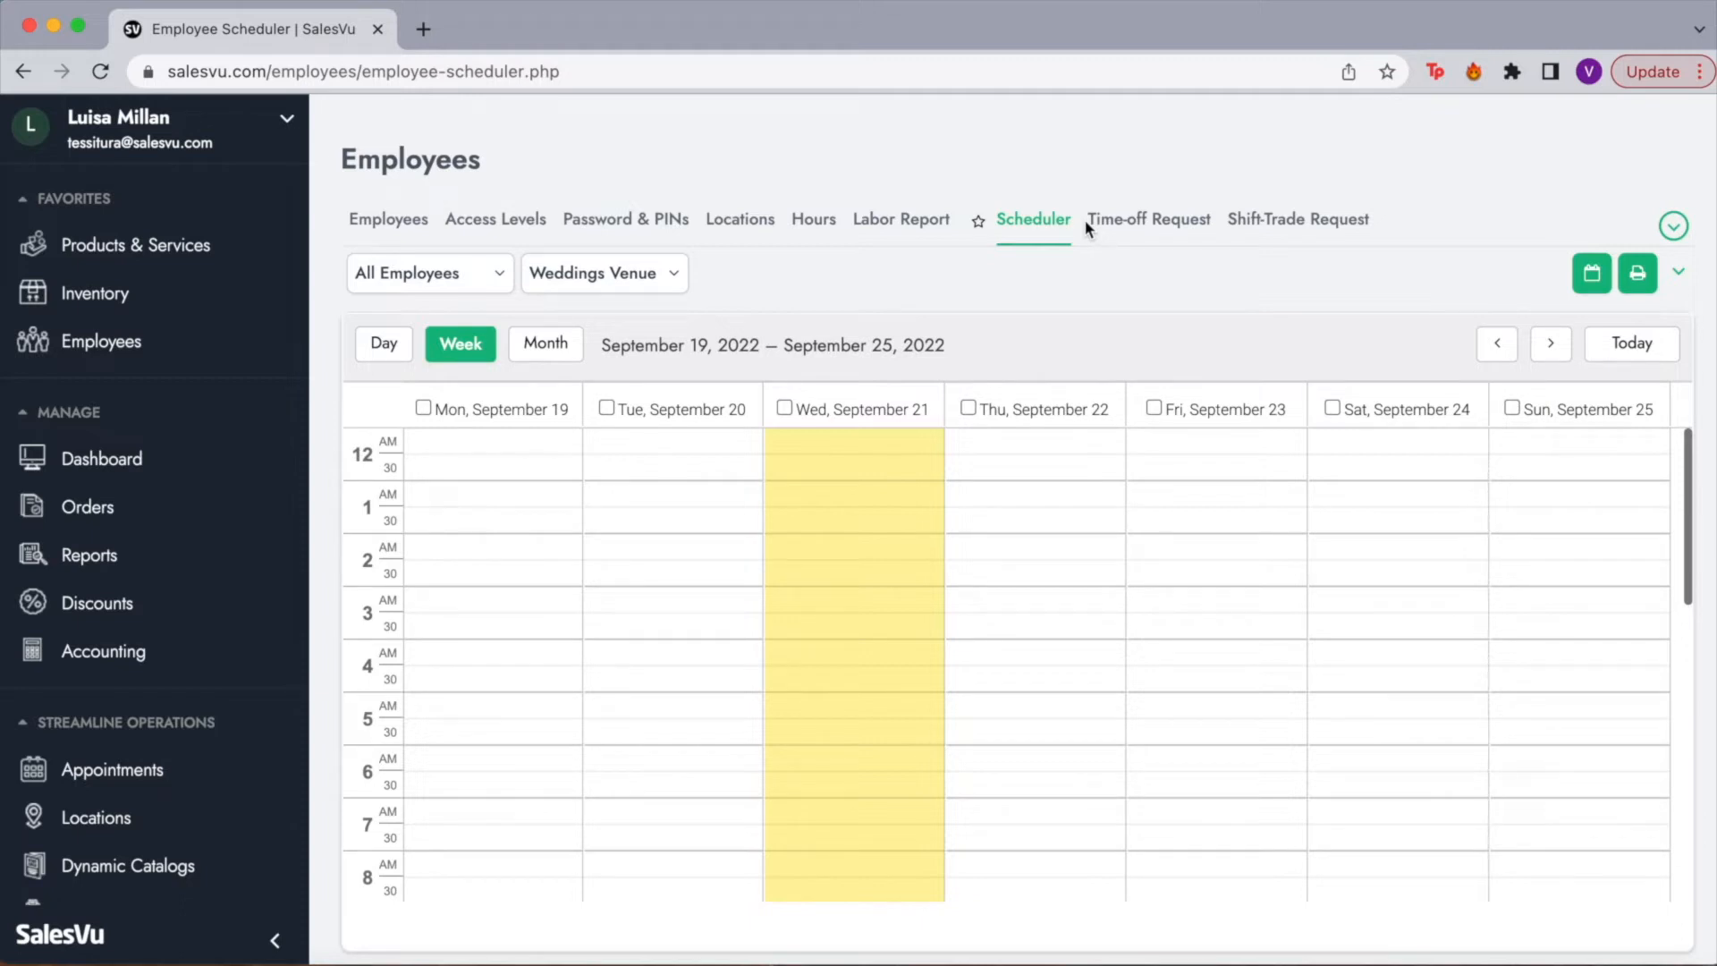
Step: Check the scheduler's employee list, then pick Millan Arts Center as the schedule location
scroll(621, 548, down, 5)
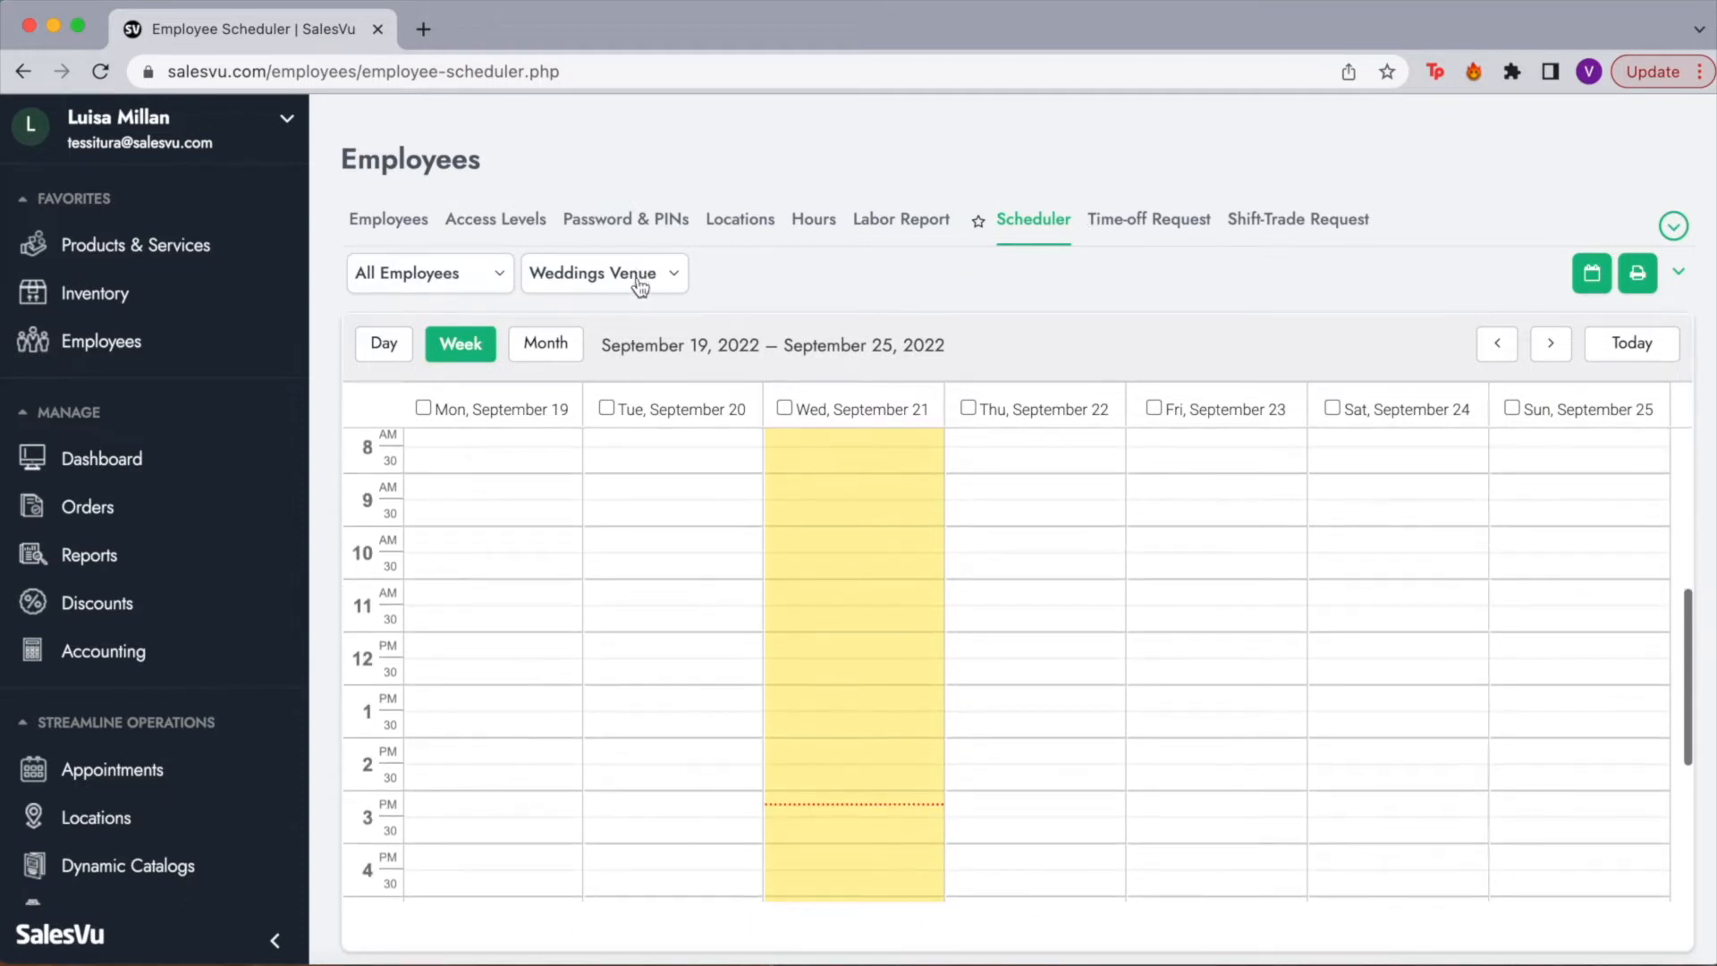
click(483, 283)
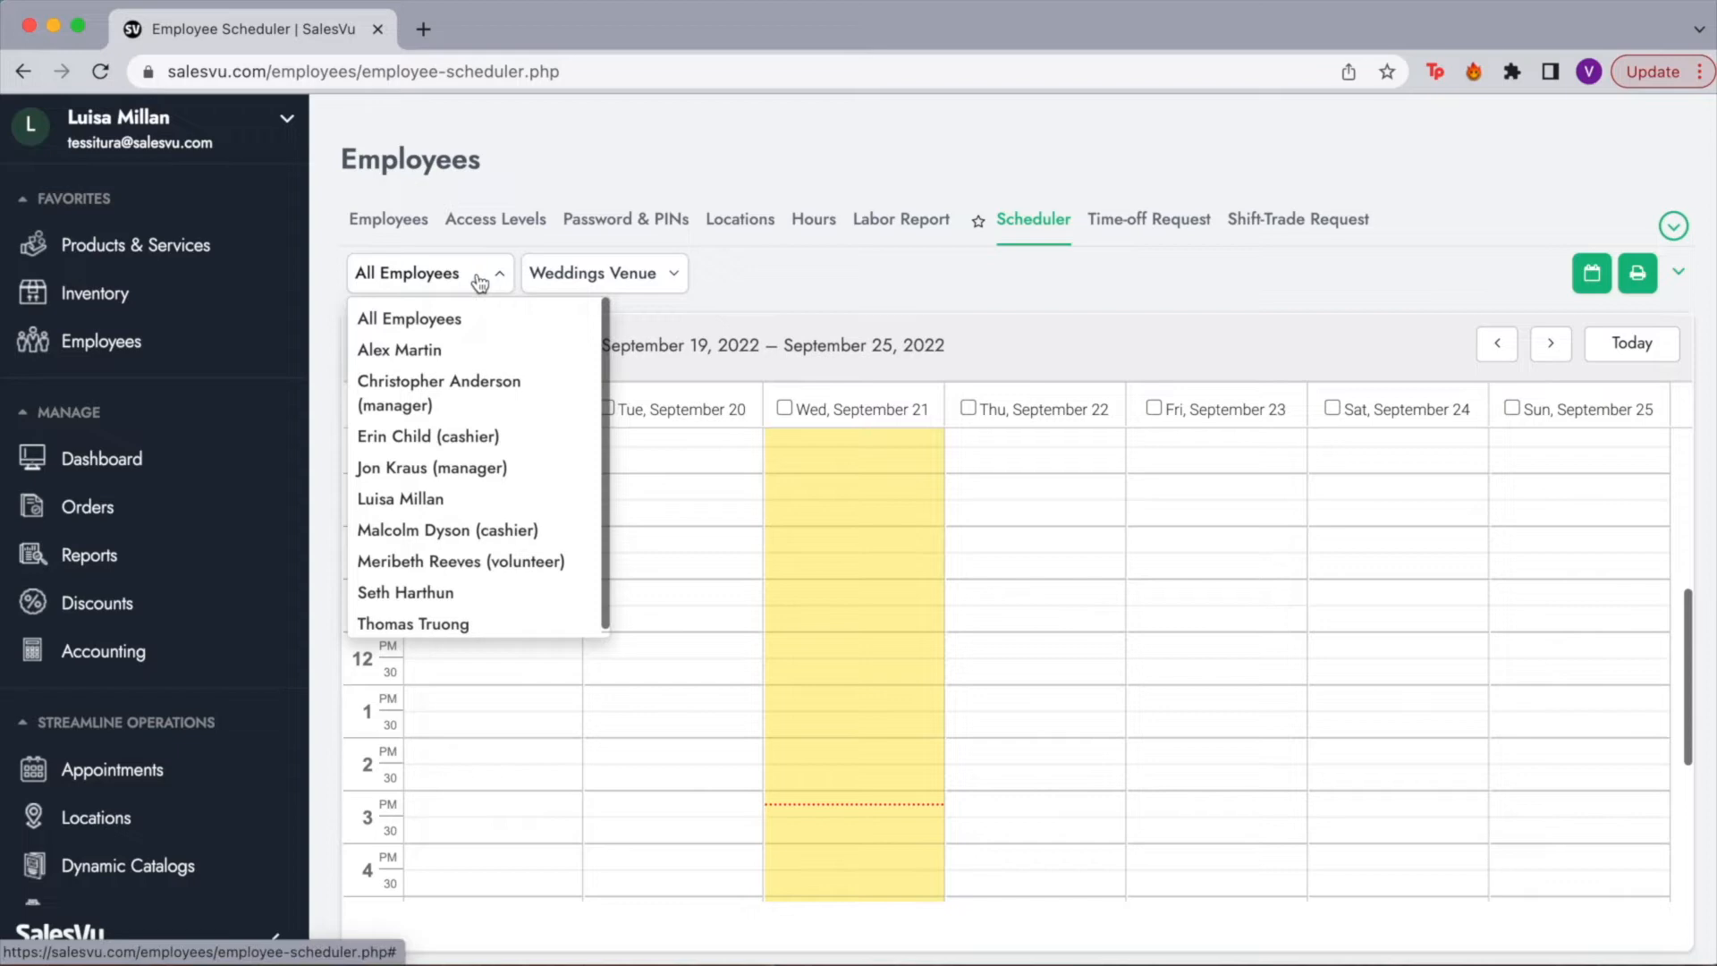
click(480, 282)
click(588, 293)
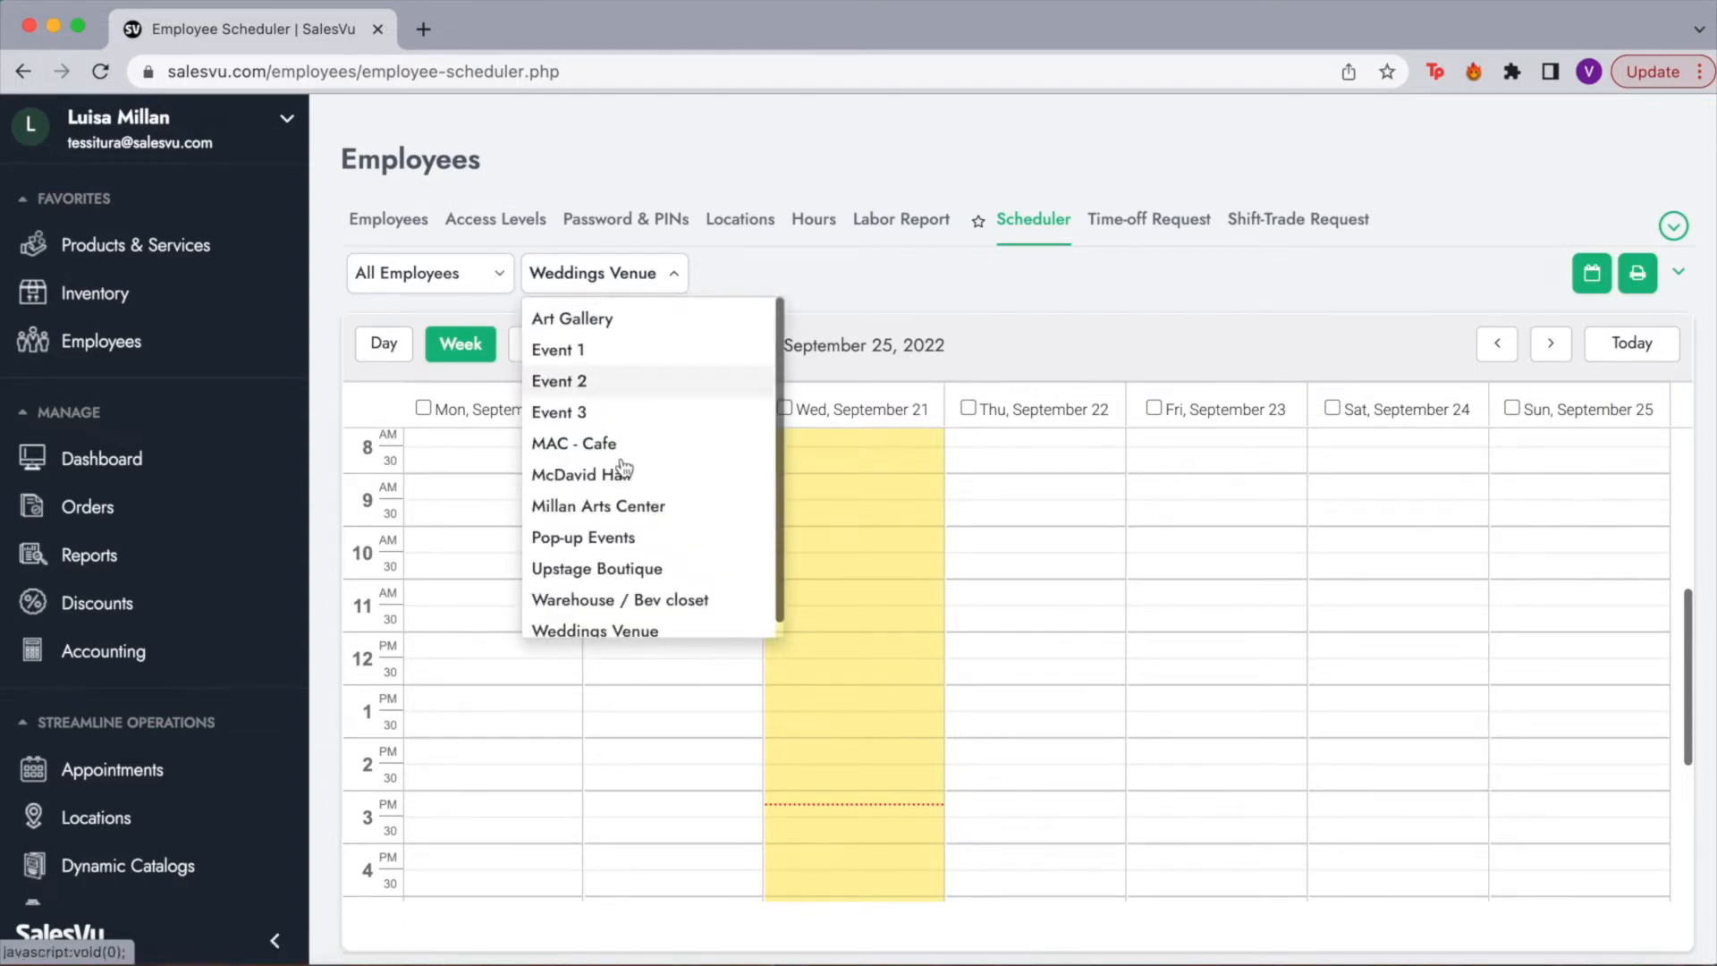
scroll(626, 483, down, 1)
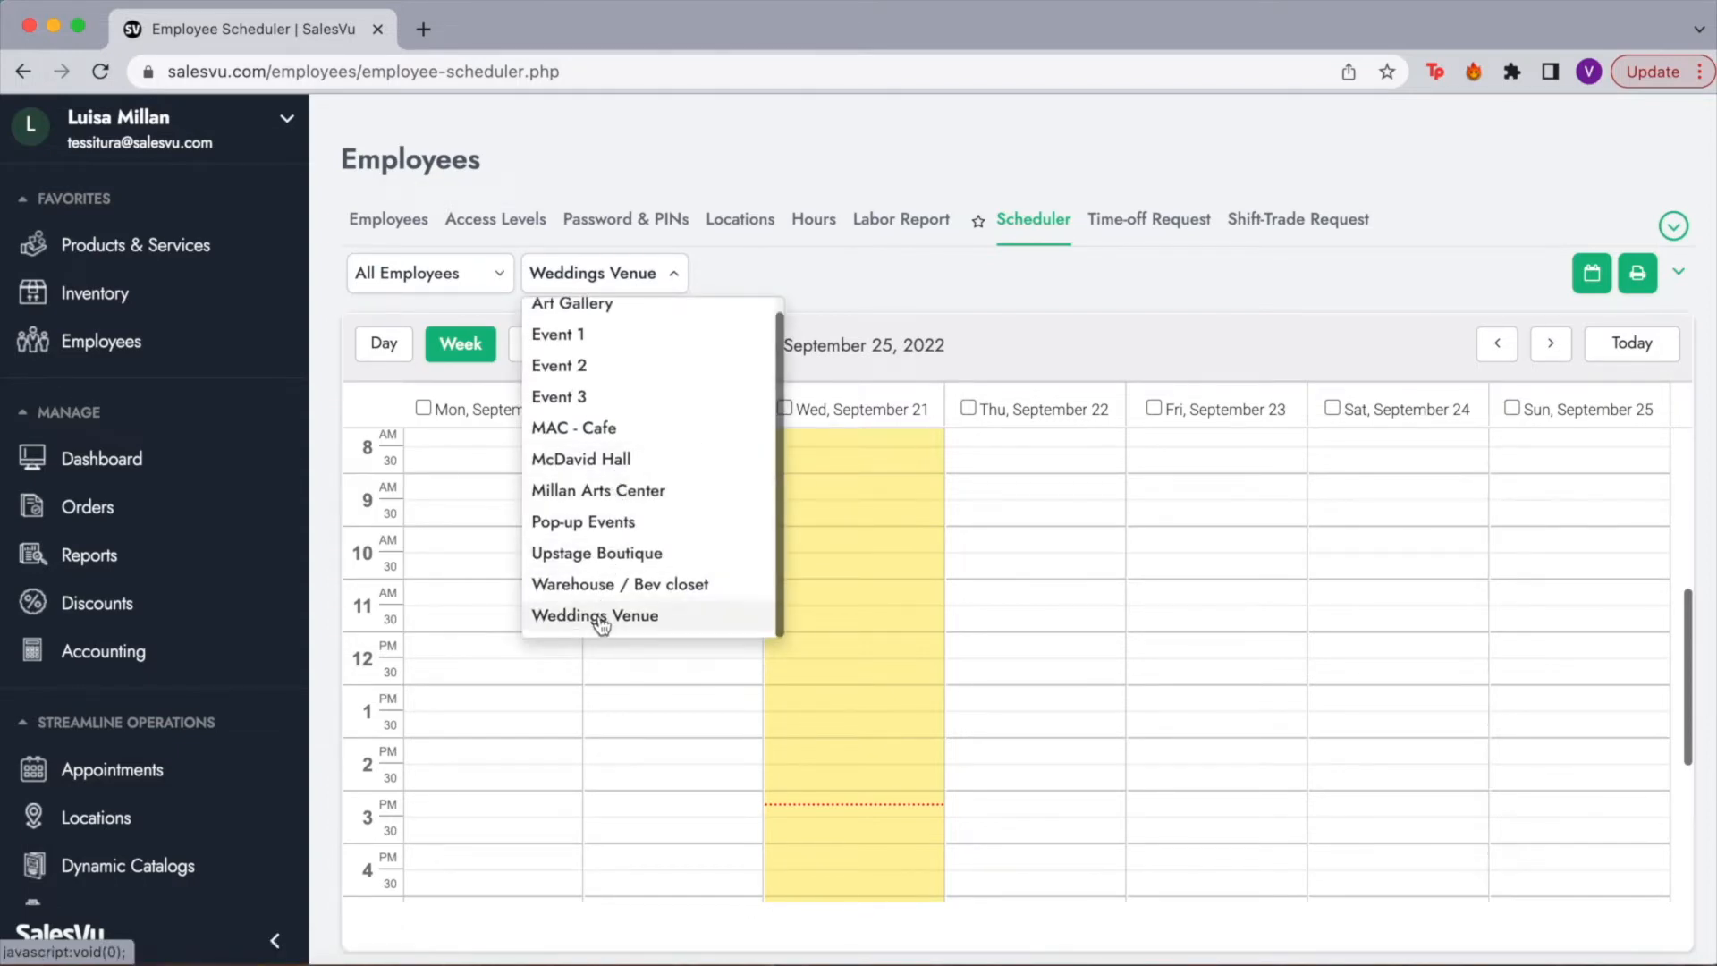
click(629, 490)
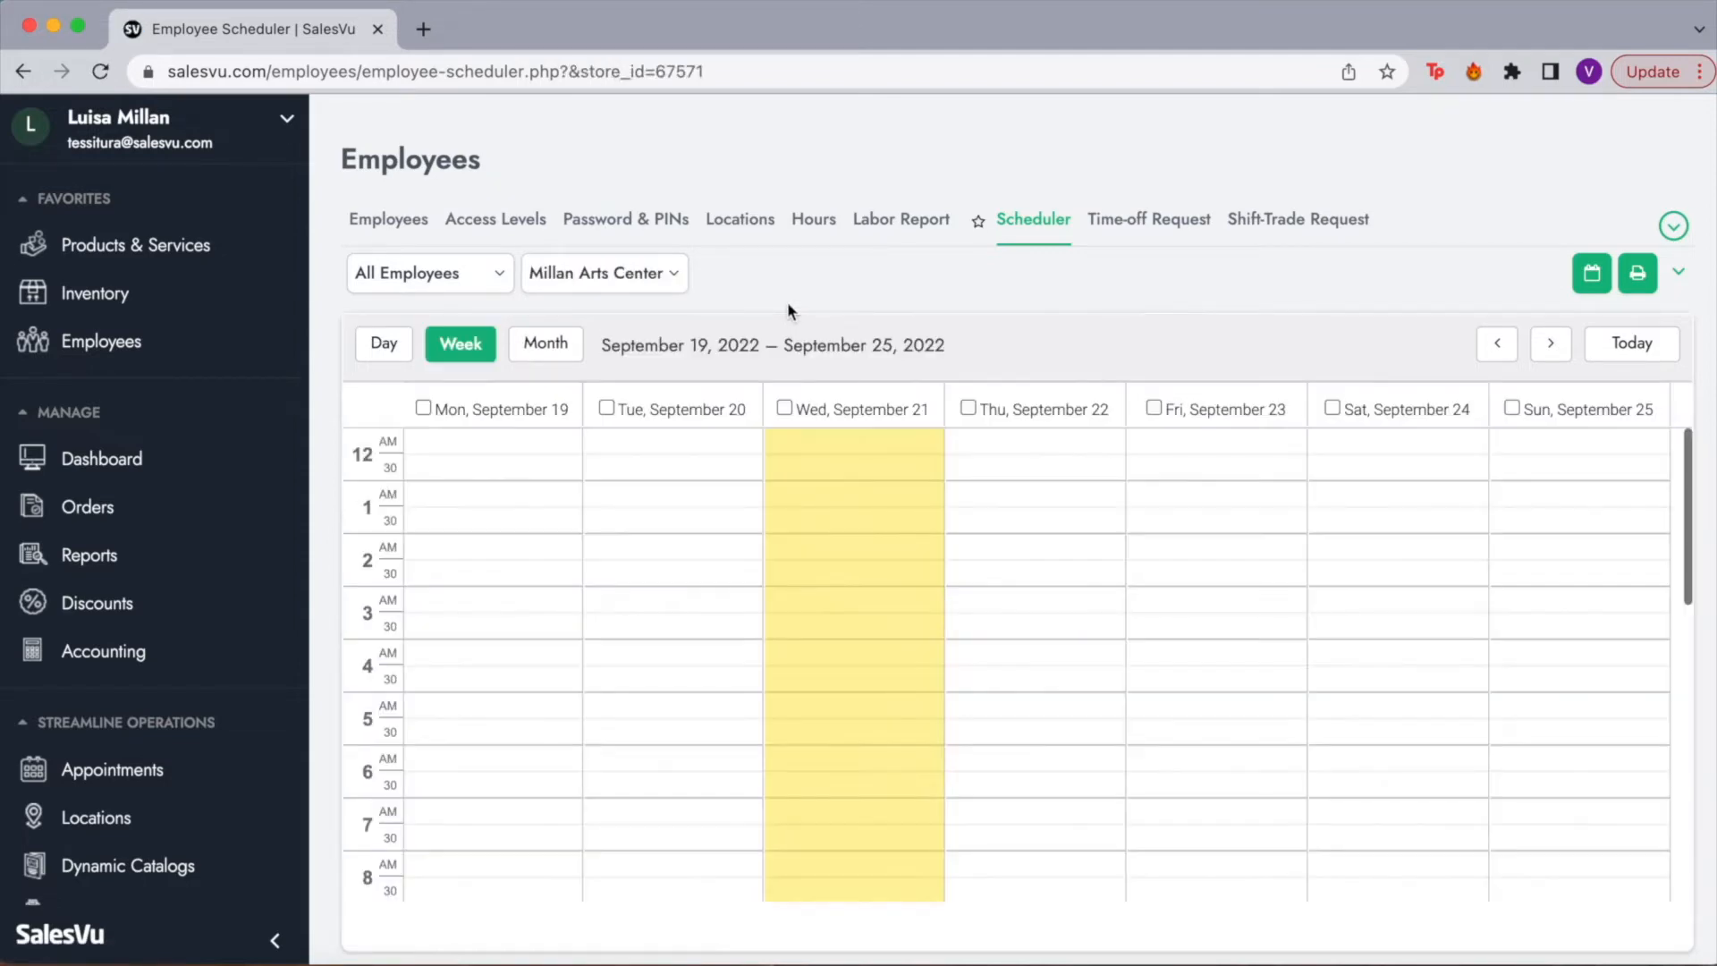
Step: Open the cashier's 9:00am–5:00pm Wednesday, Sep 21 shift in the week grid for editing
scroll(728, 588, down, 2)
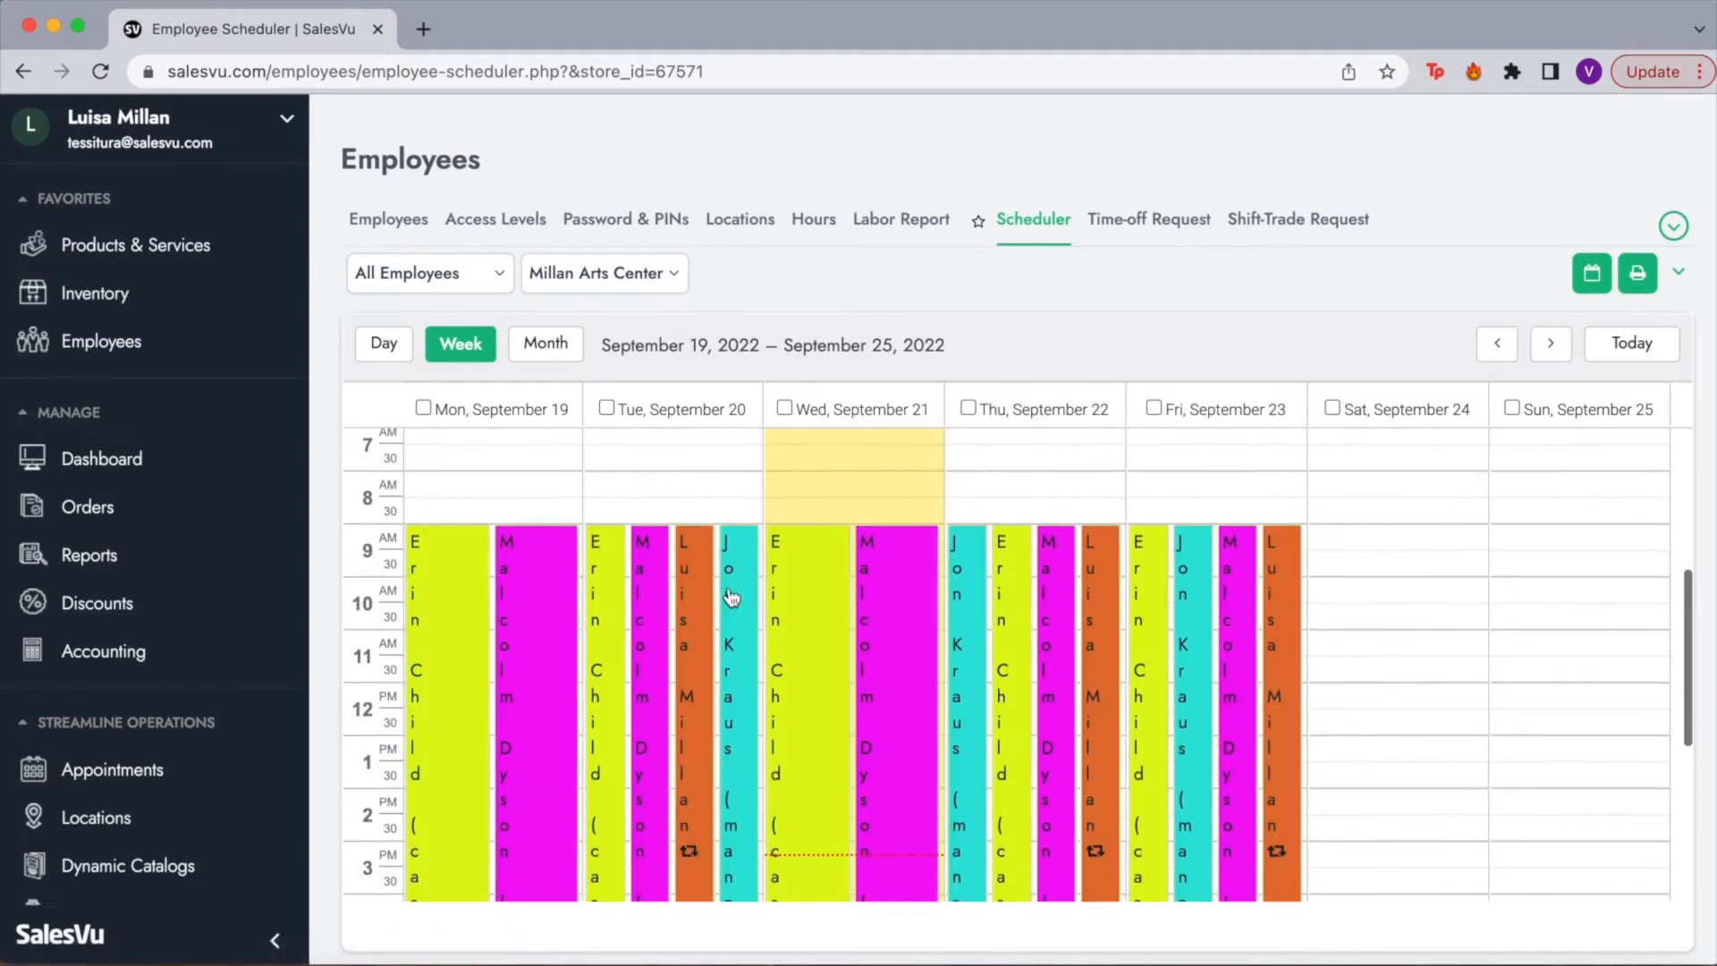
scroll(469, 497, up, 1)
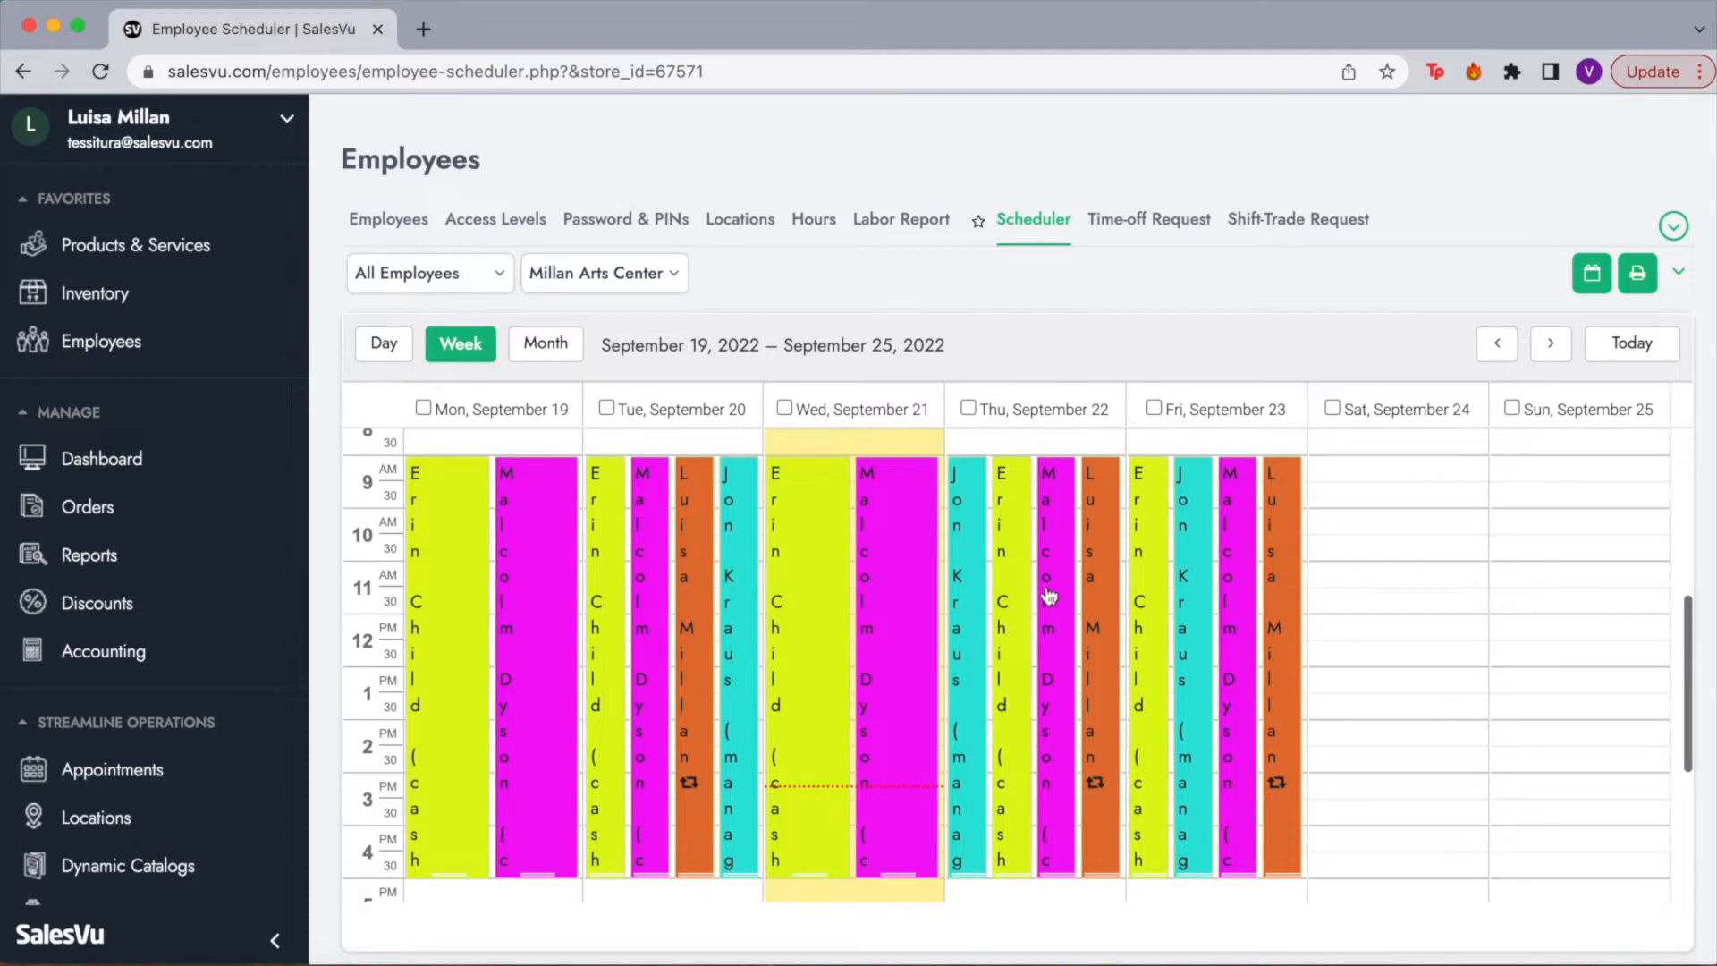
click(890, 512)
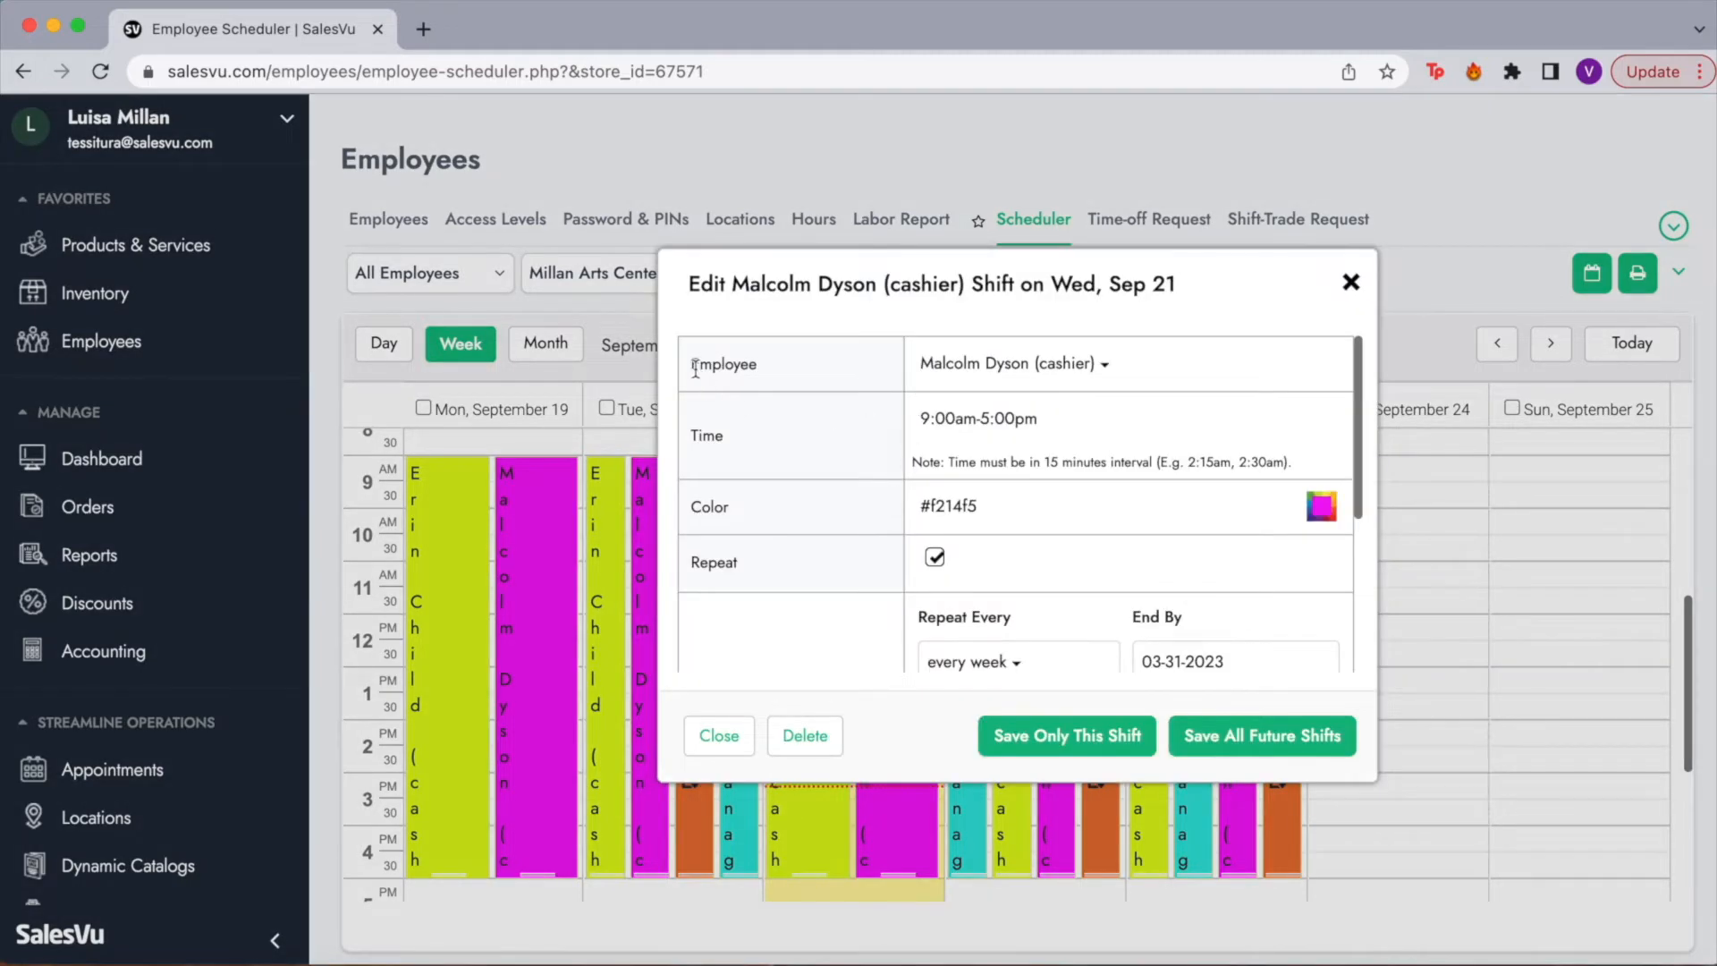
Step: Review the shift's weekly Repeat and Days settings, then close the editor without saving
double_click(705, 437)
scroll(819, 523, down, 2)
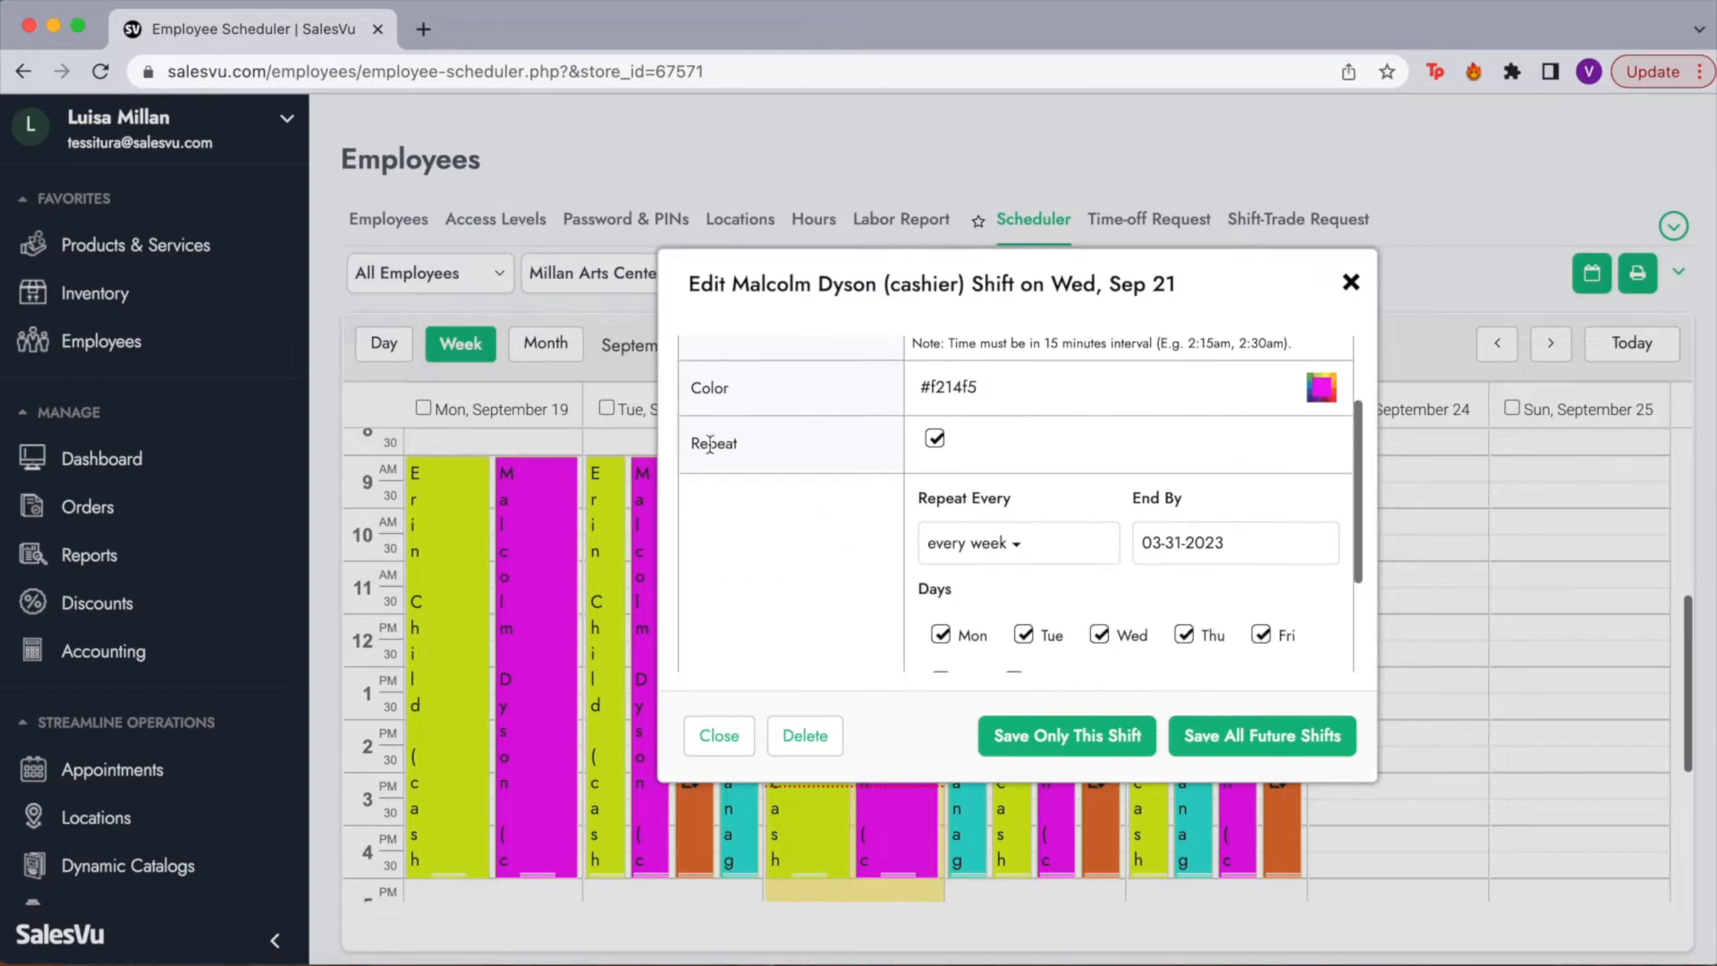
scroll(930, 559, down, 2)
scroll(930, 558, down, 1)
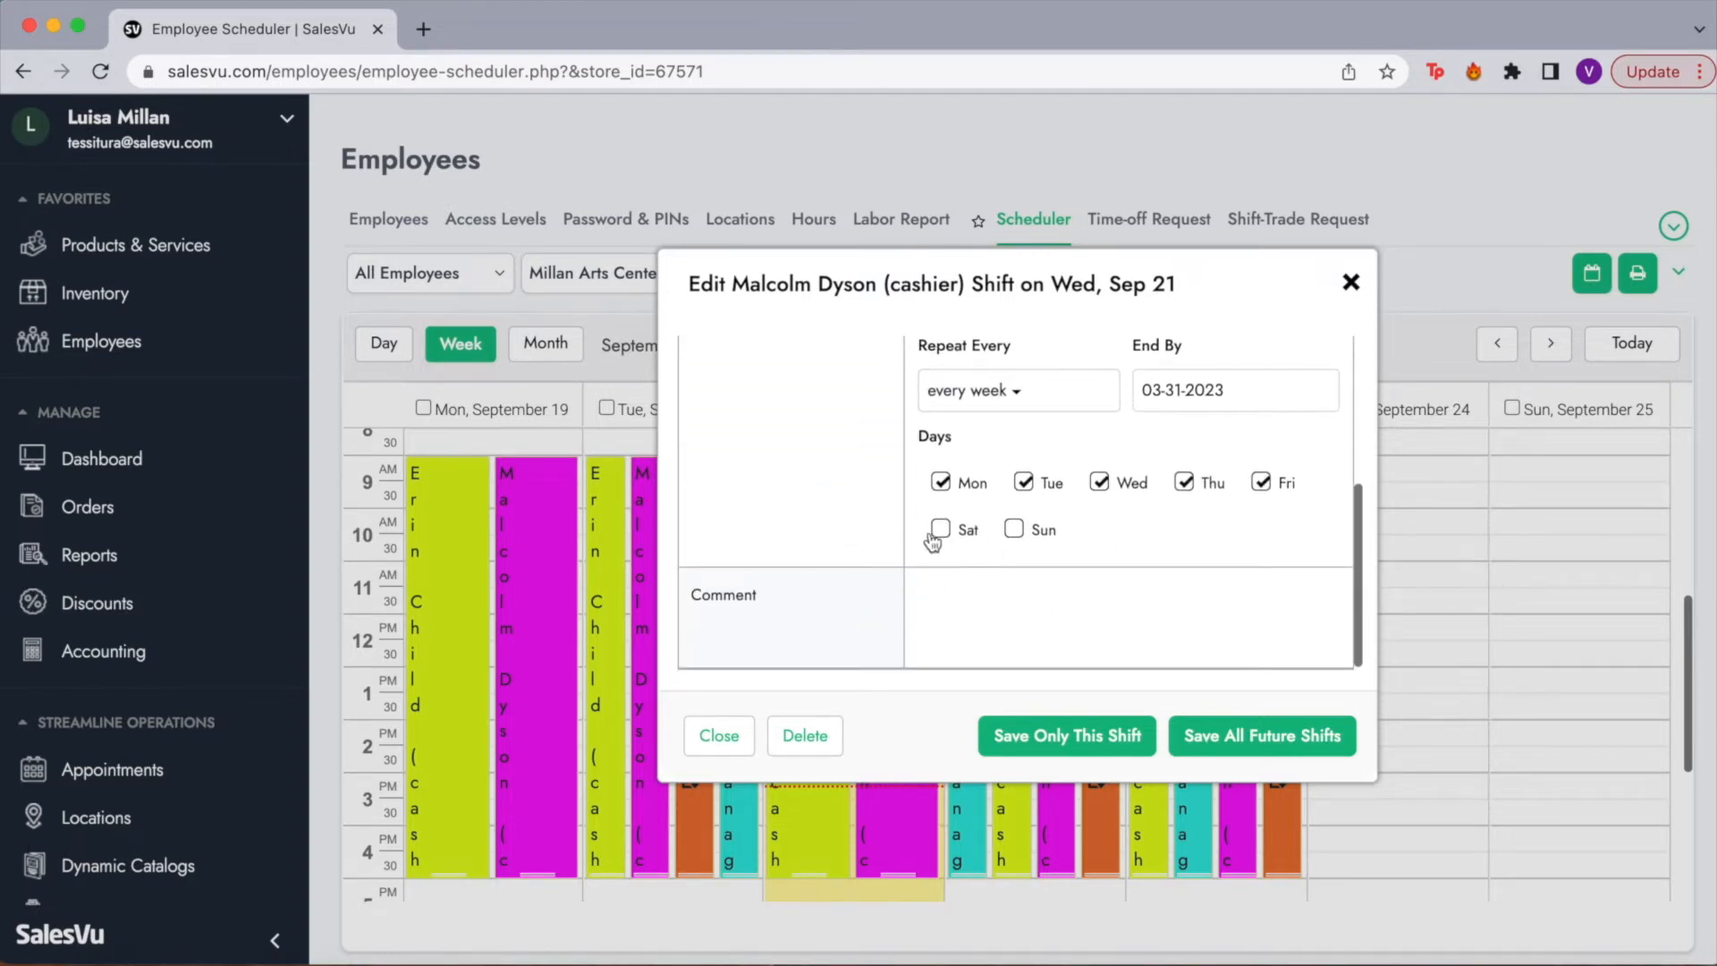
scroll(926, 484, up, 1)
scroll(923, 483, up, 1)
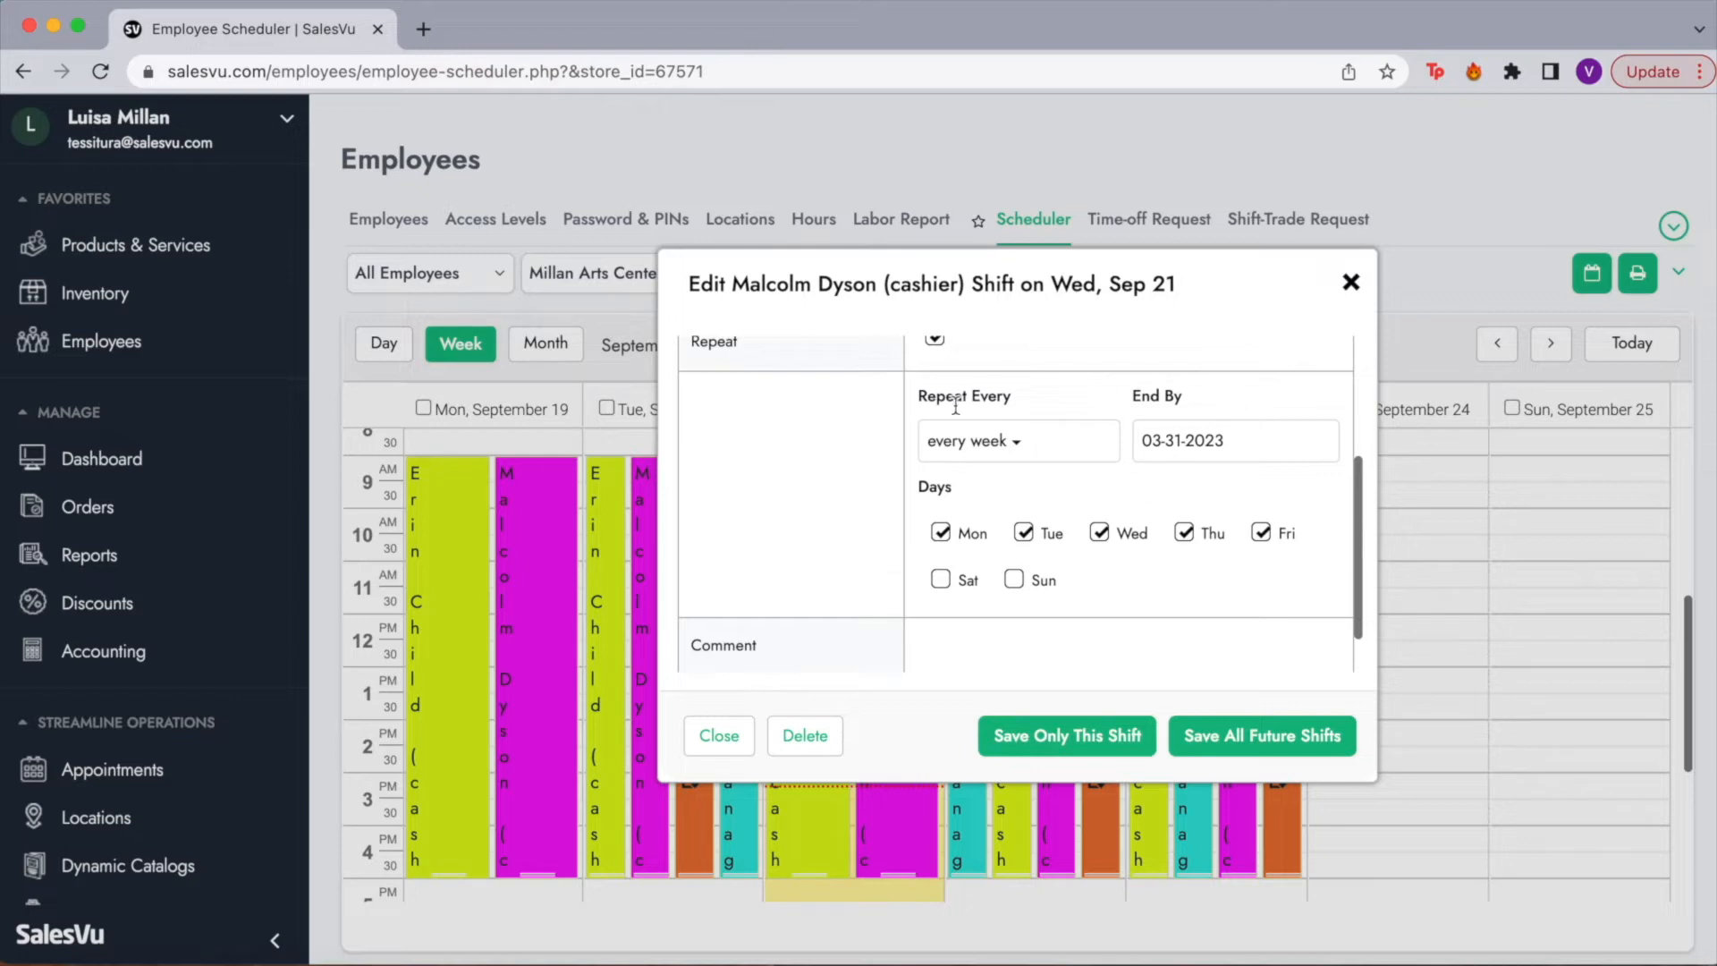
drag(1192, 403, 1131, 407)
scroll(1148, 532, down, 1)
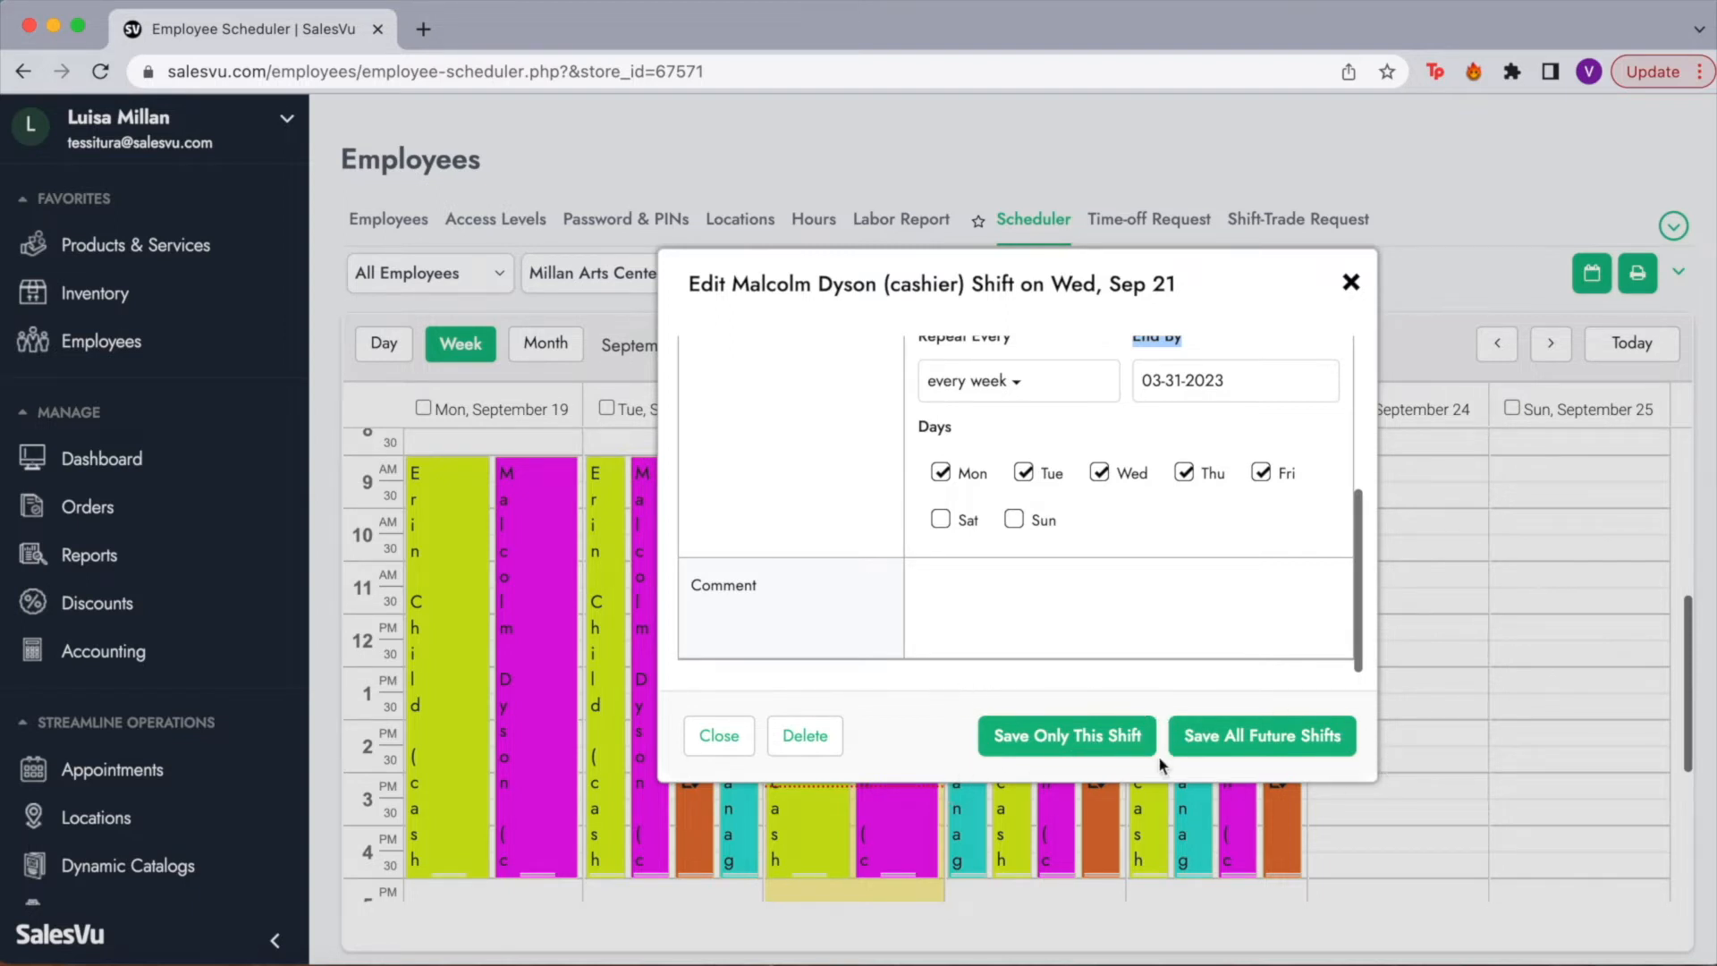
click(1354, 284)
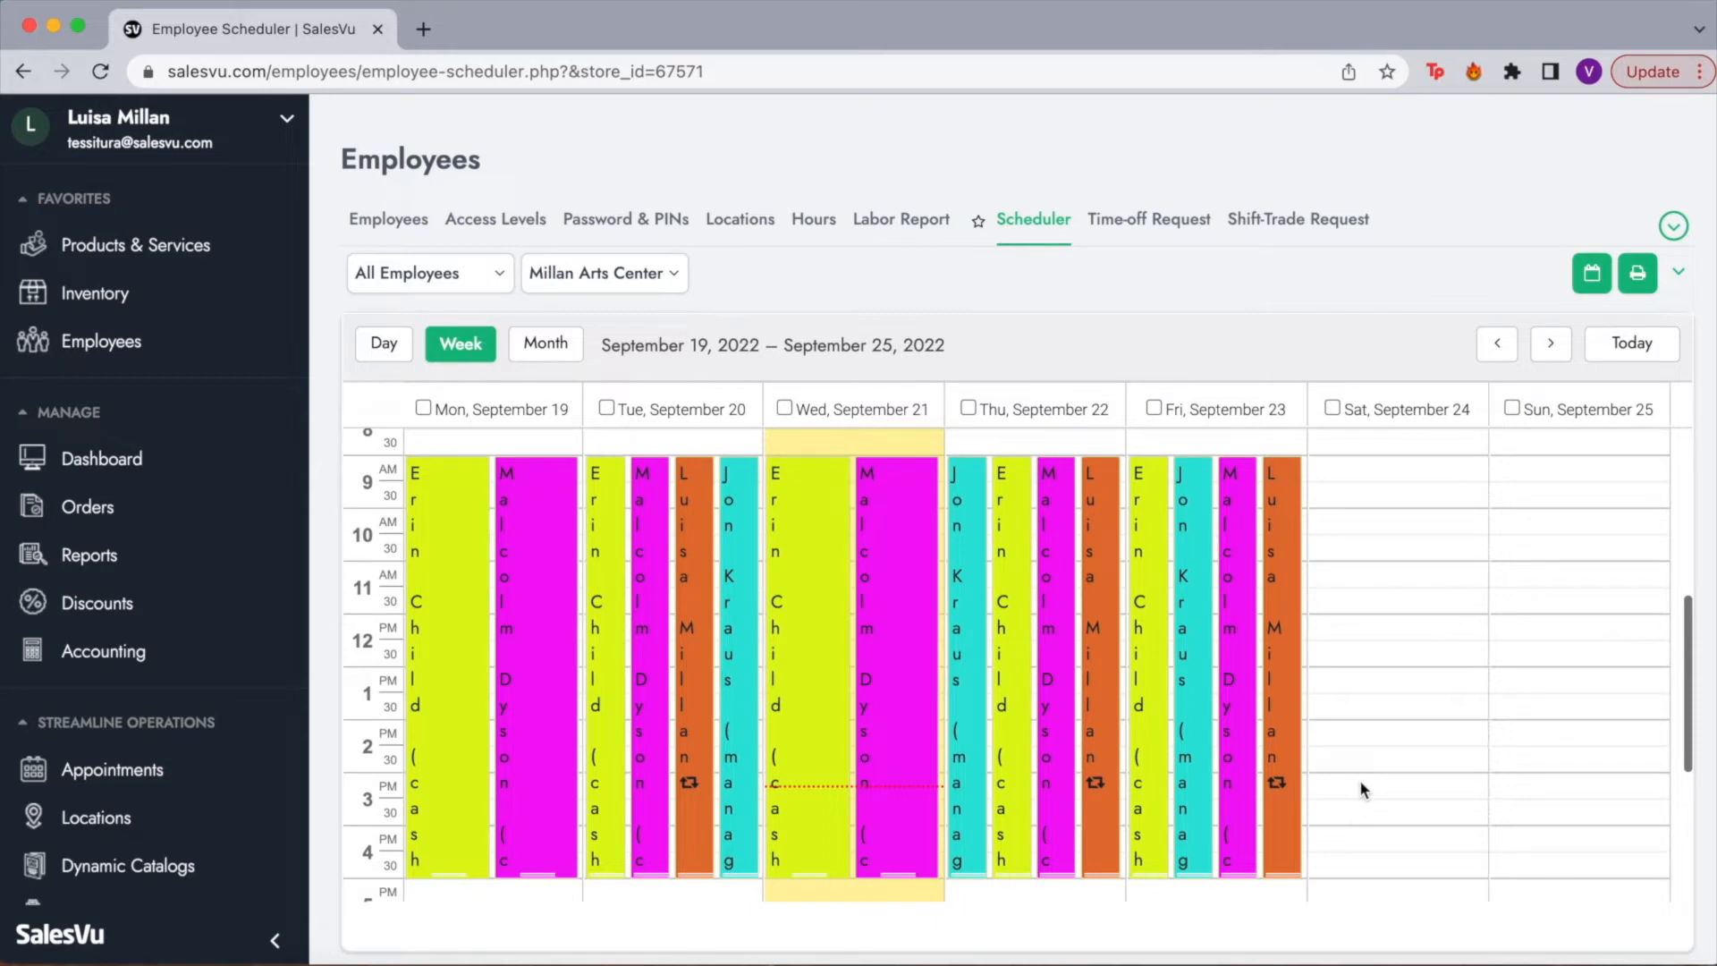
click(1681, 279)
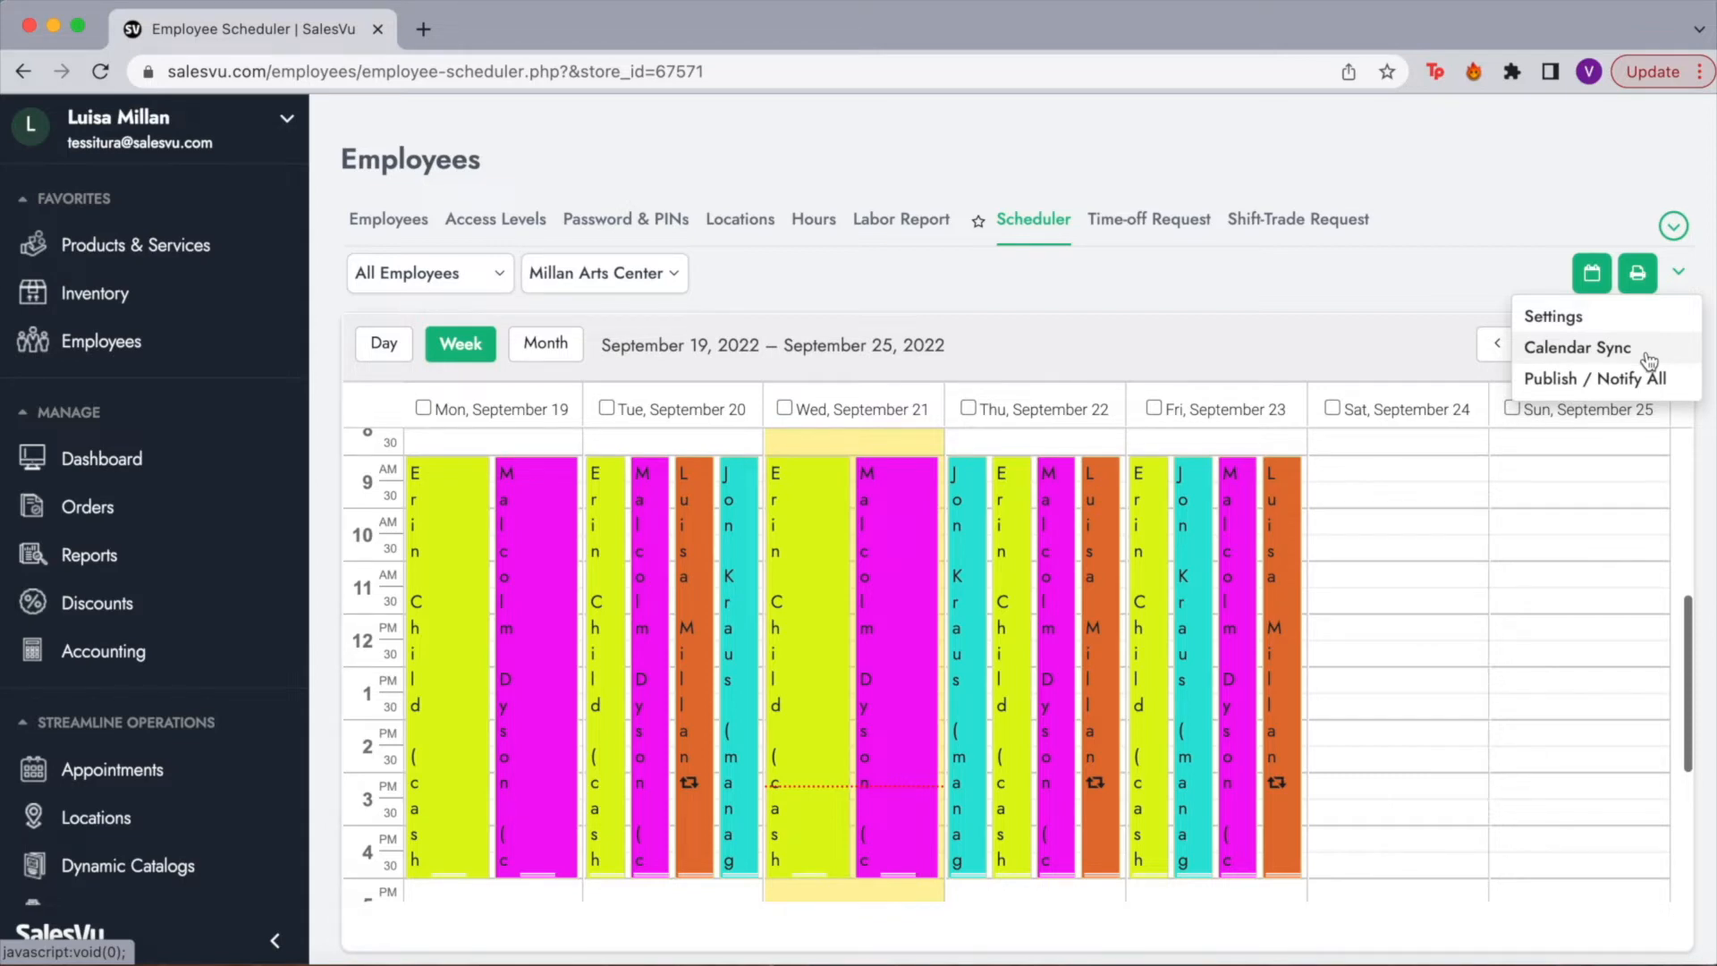
click(1374, 332)
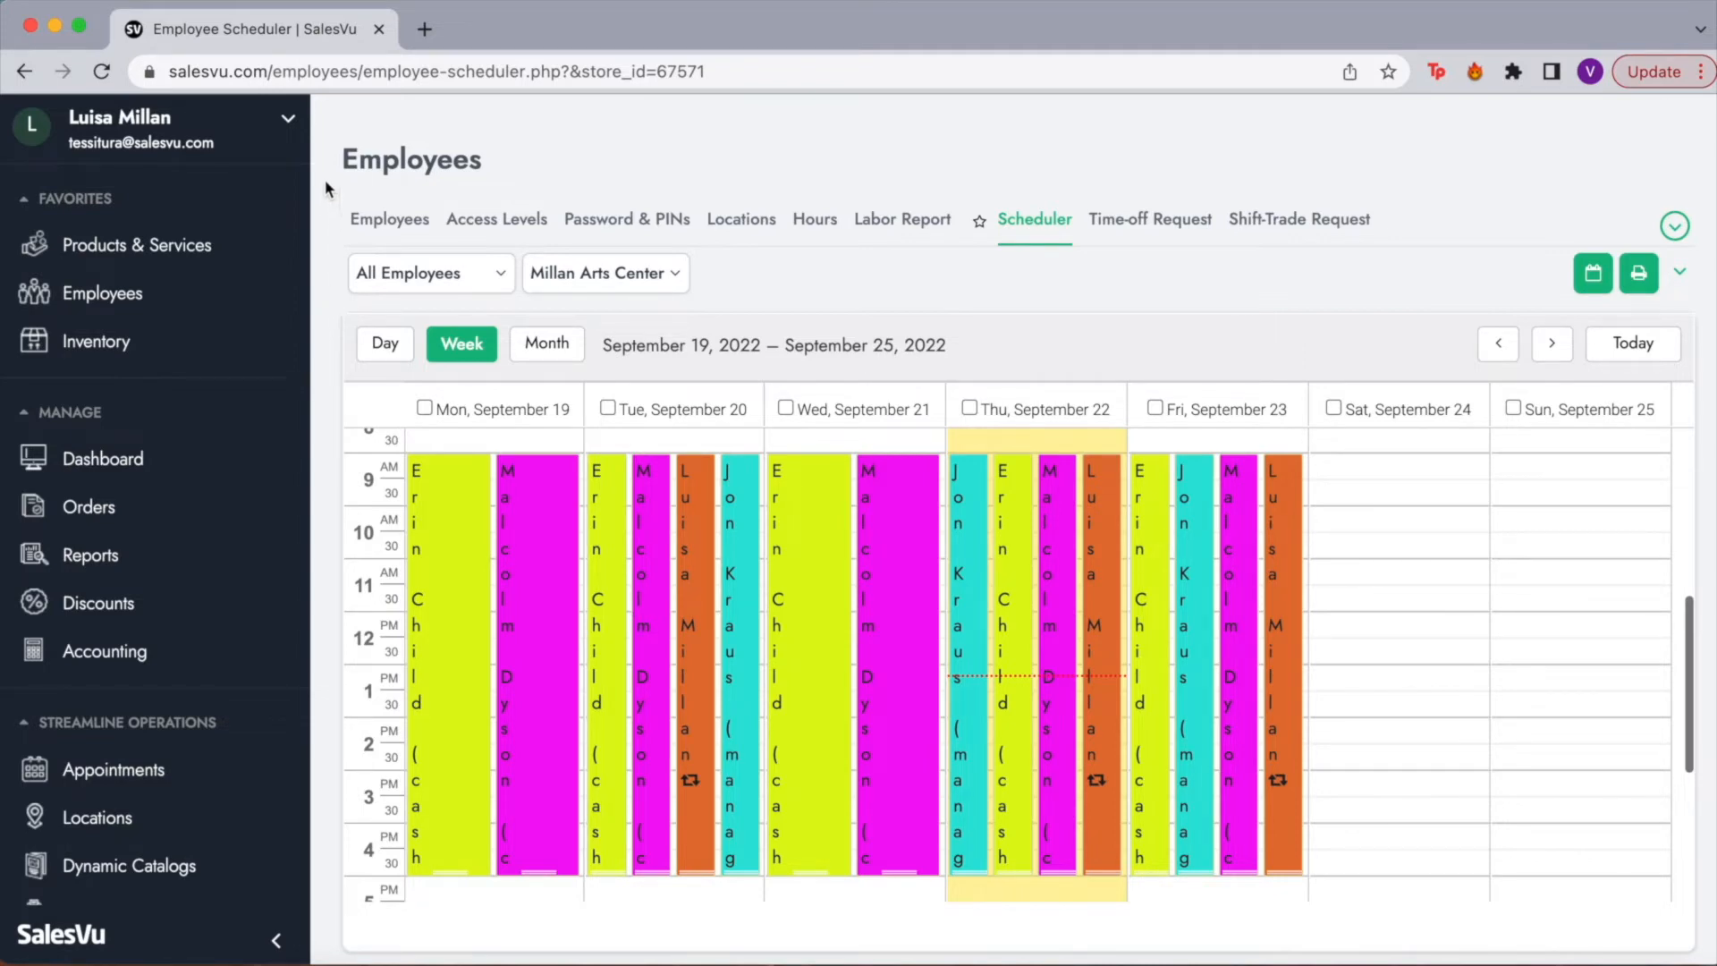
Step: Go to Location Settings from the account menu, landing on Millan Arts Center's Payment Methods
click(287, 119)
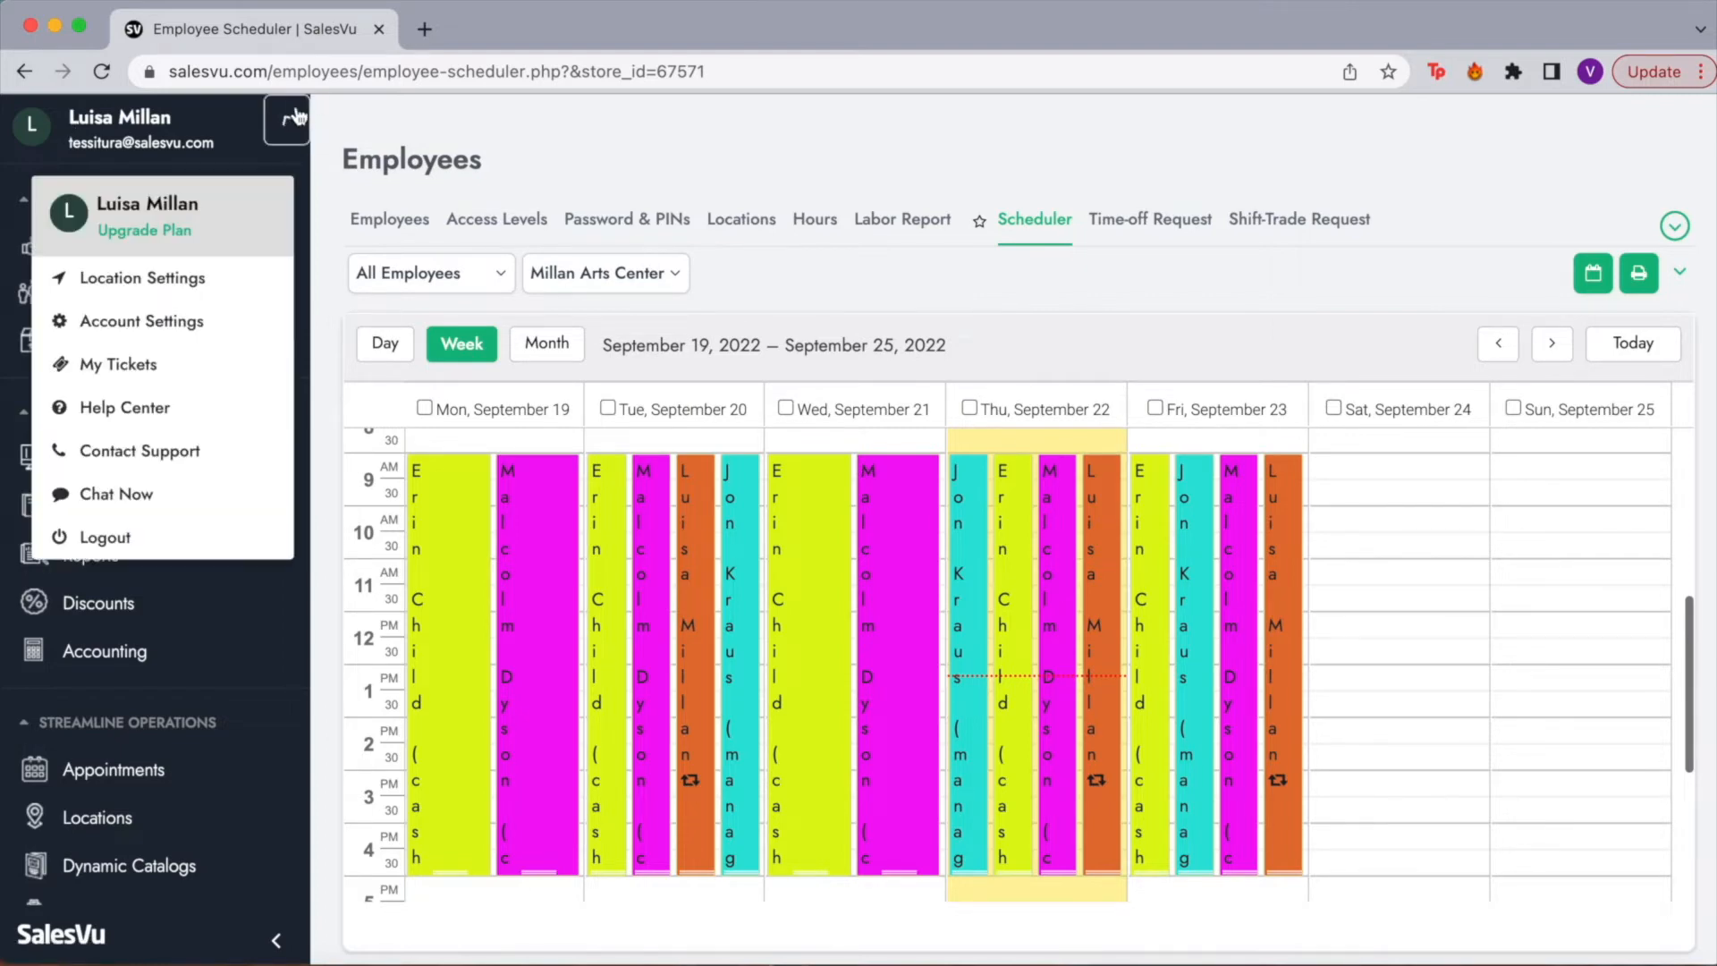
click(111, 281)
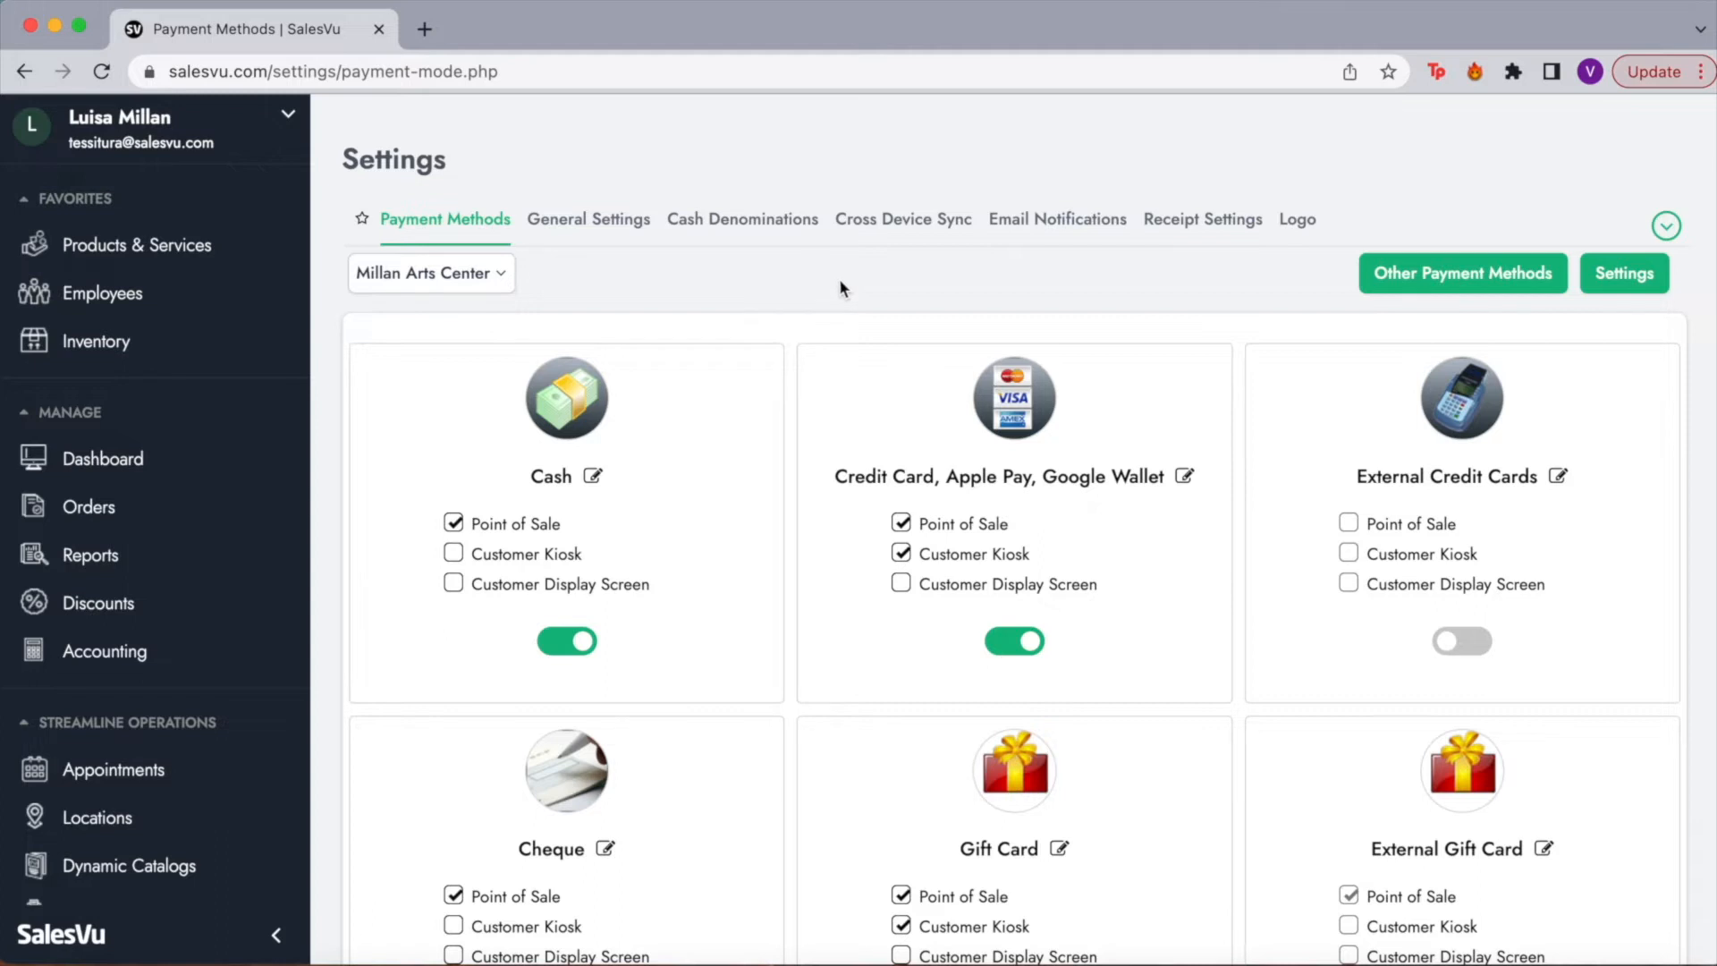
Step: Check the location list and Credit Card display name unchanged, then view Cash Denominations 1–100
click(492, 273)
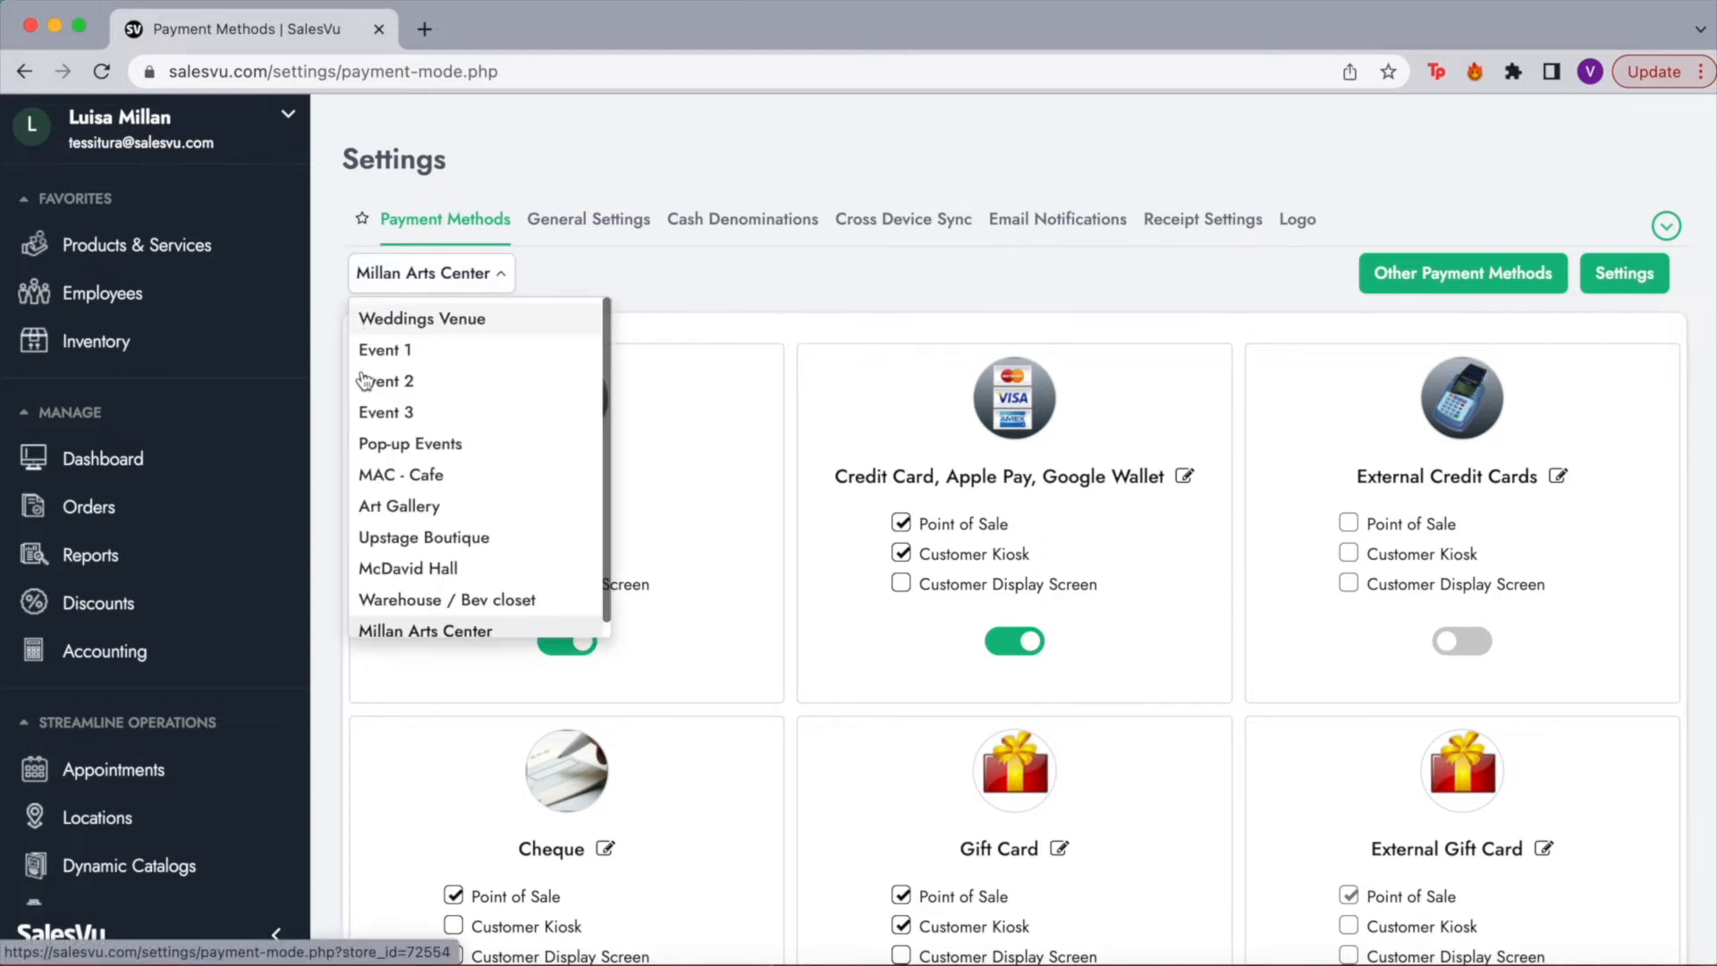
click(586, 285)
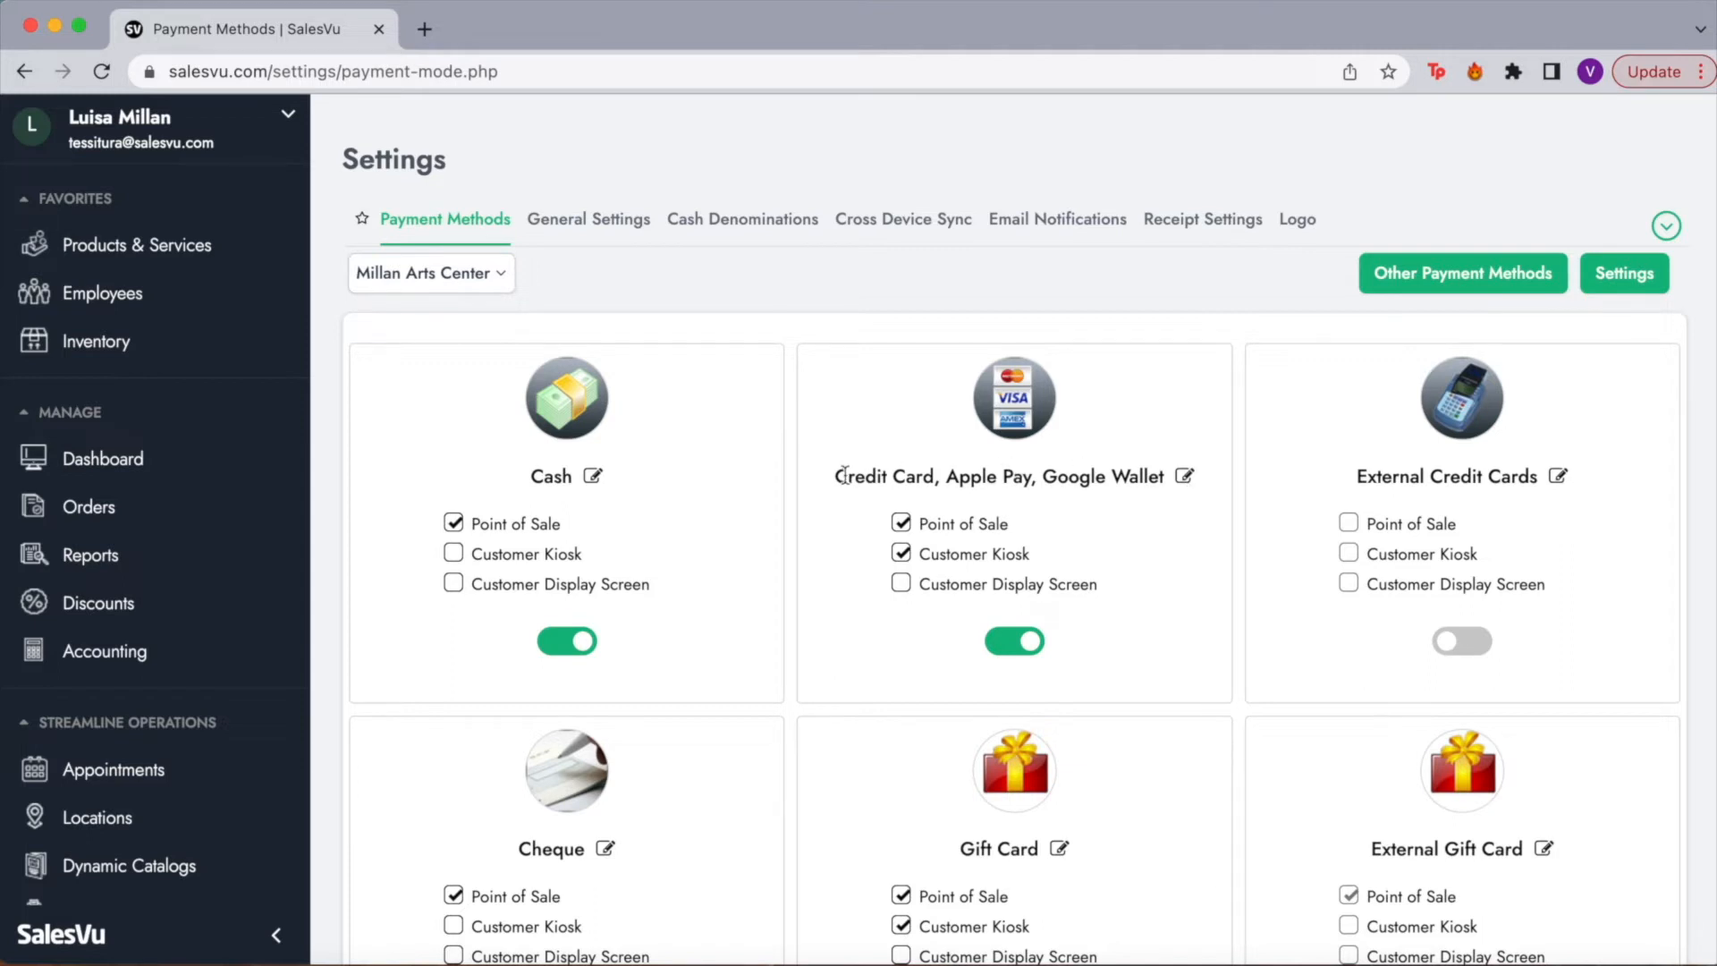
click(1184, 476)
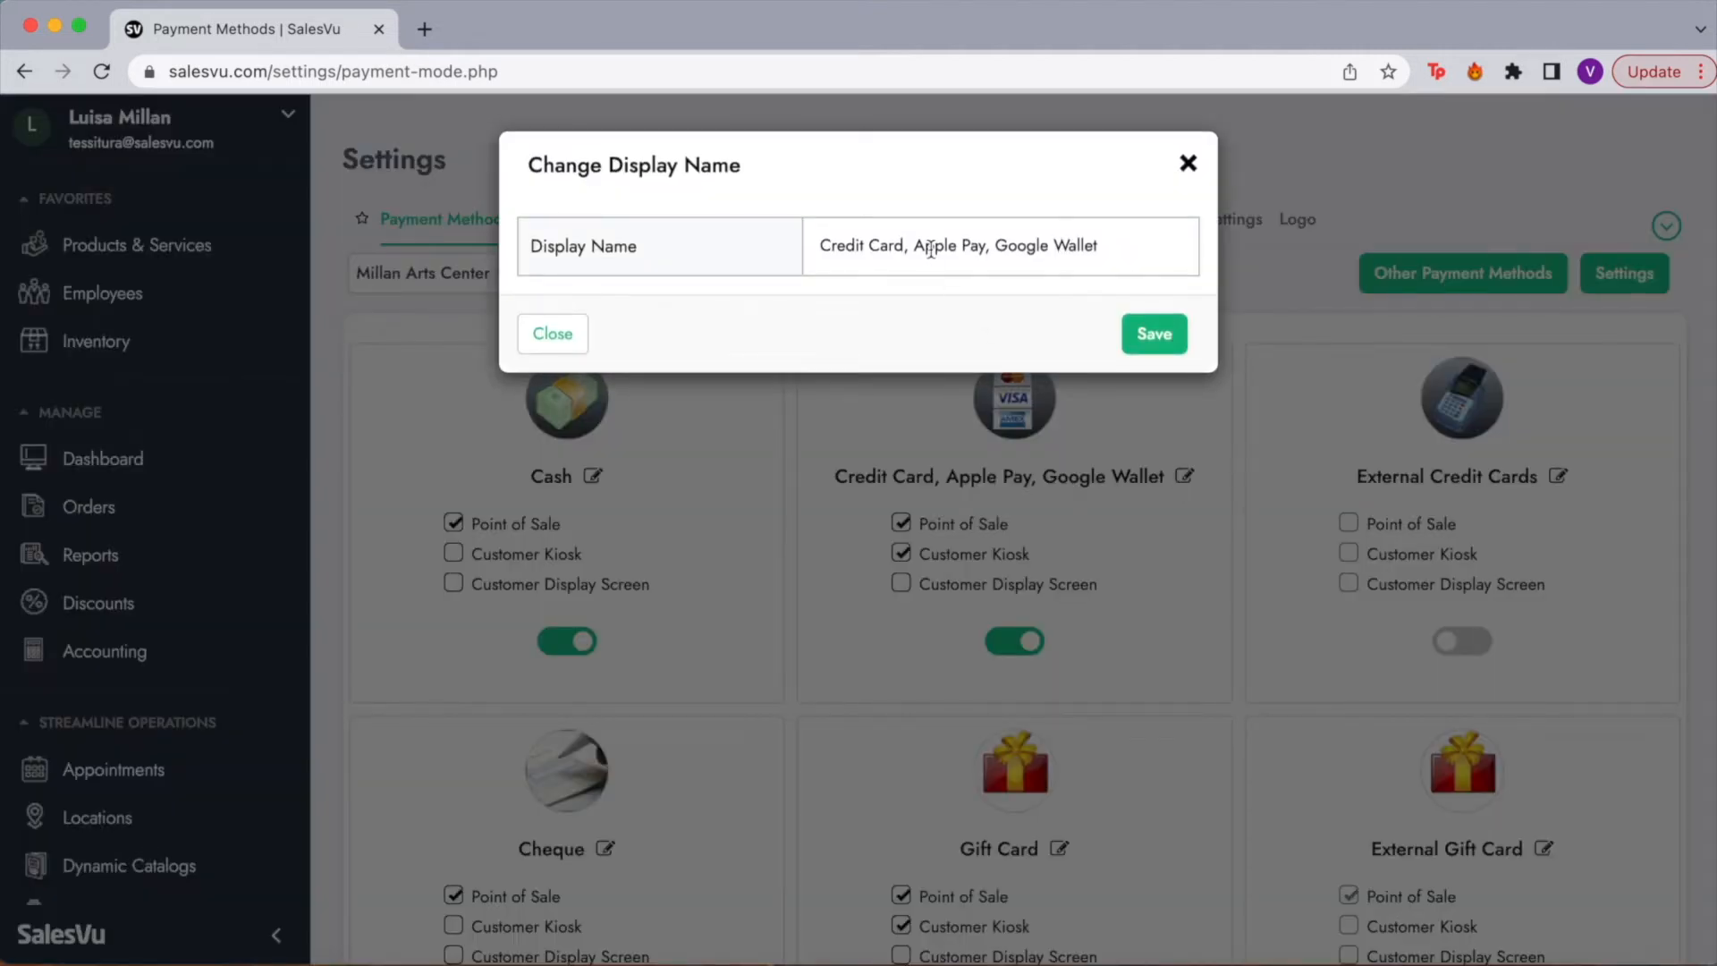
click(1186, 163)
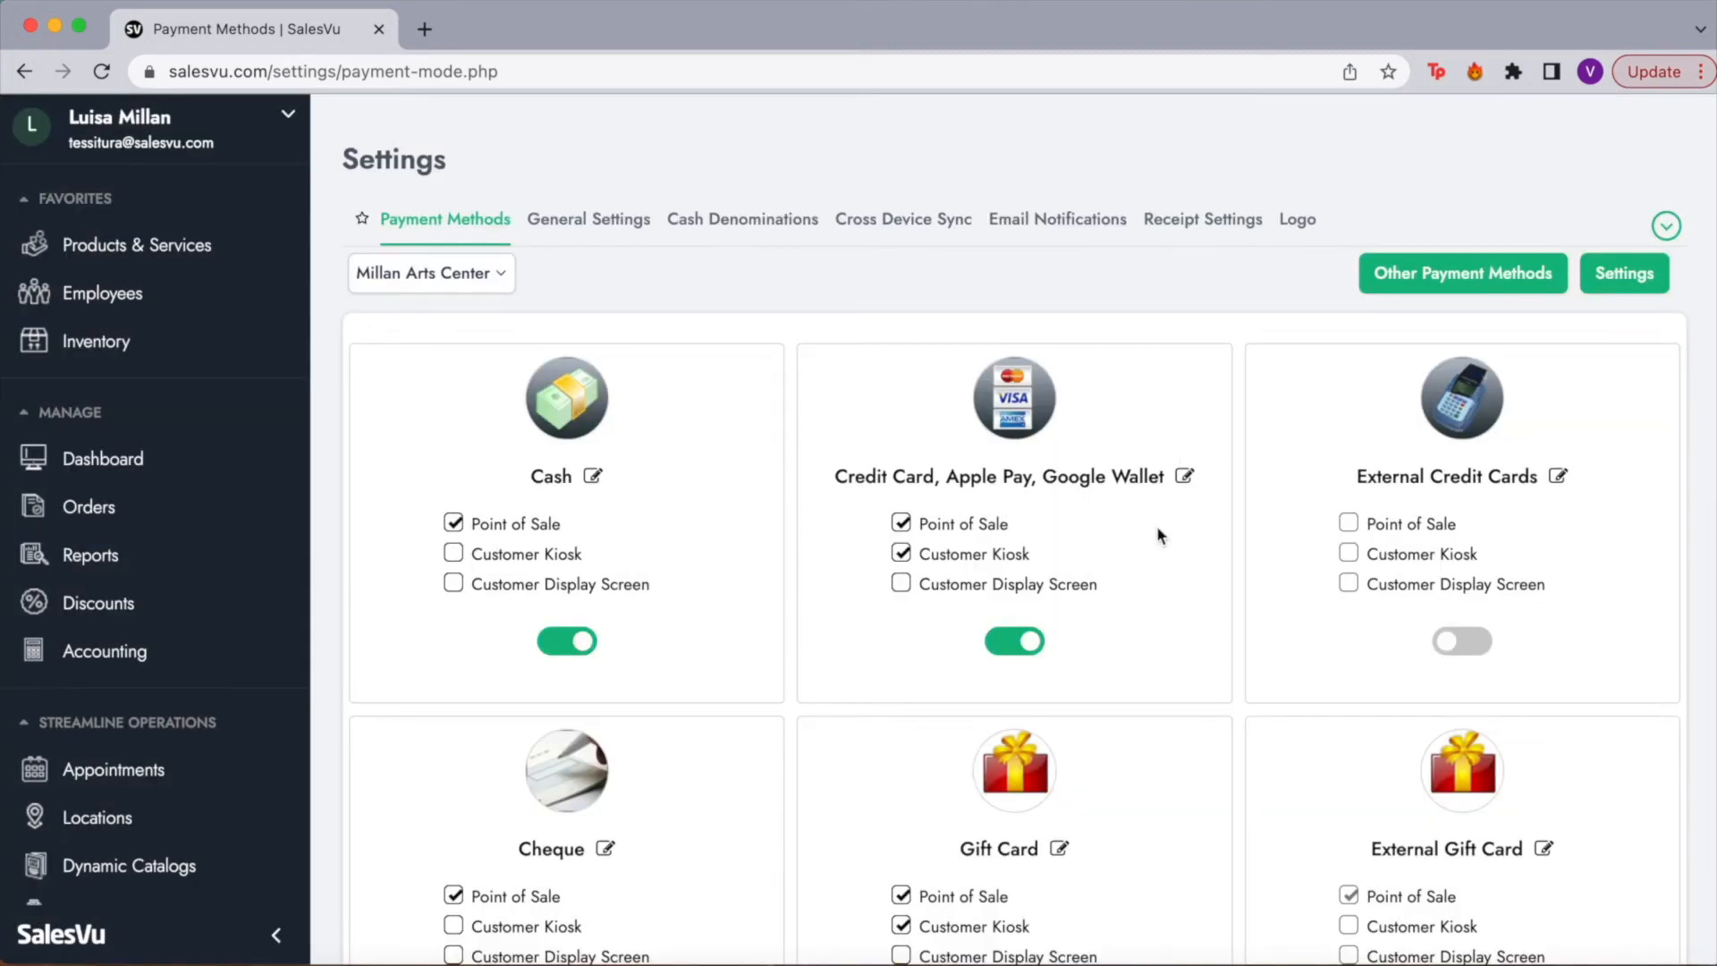
click(789, 231)
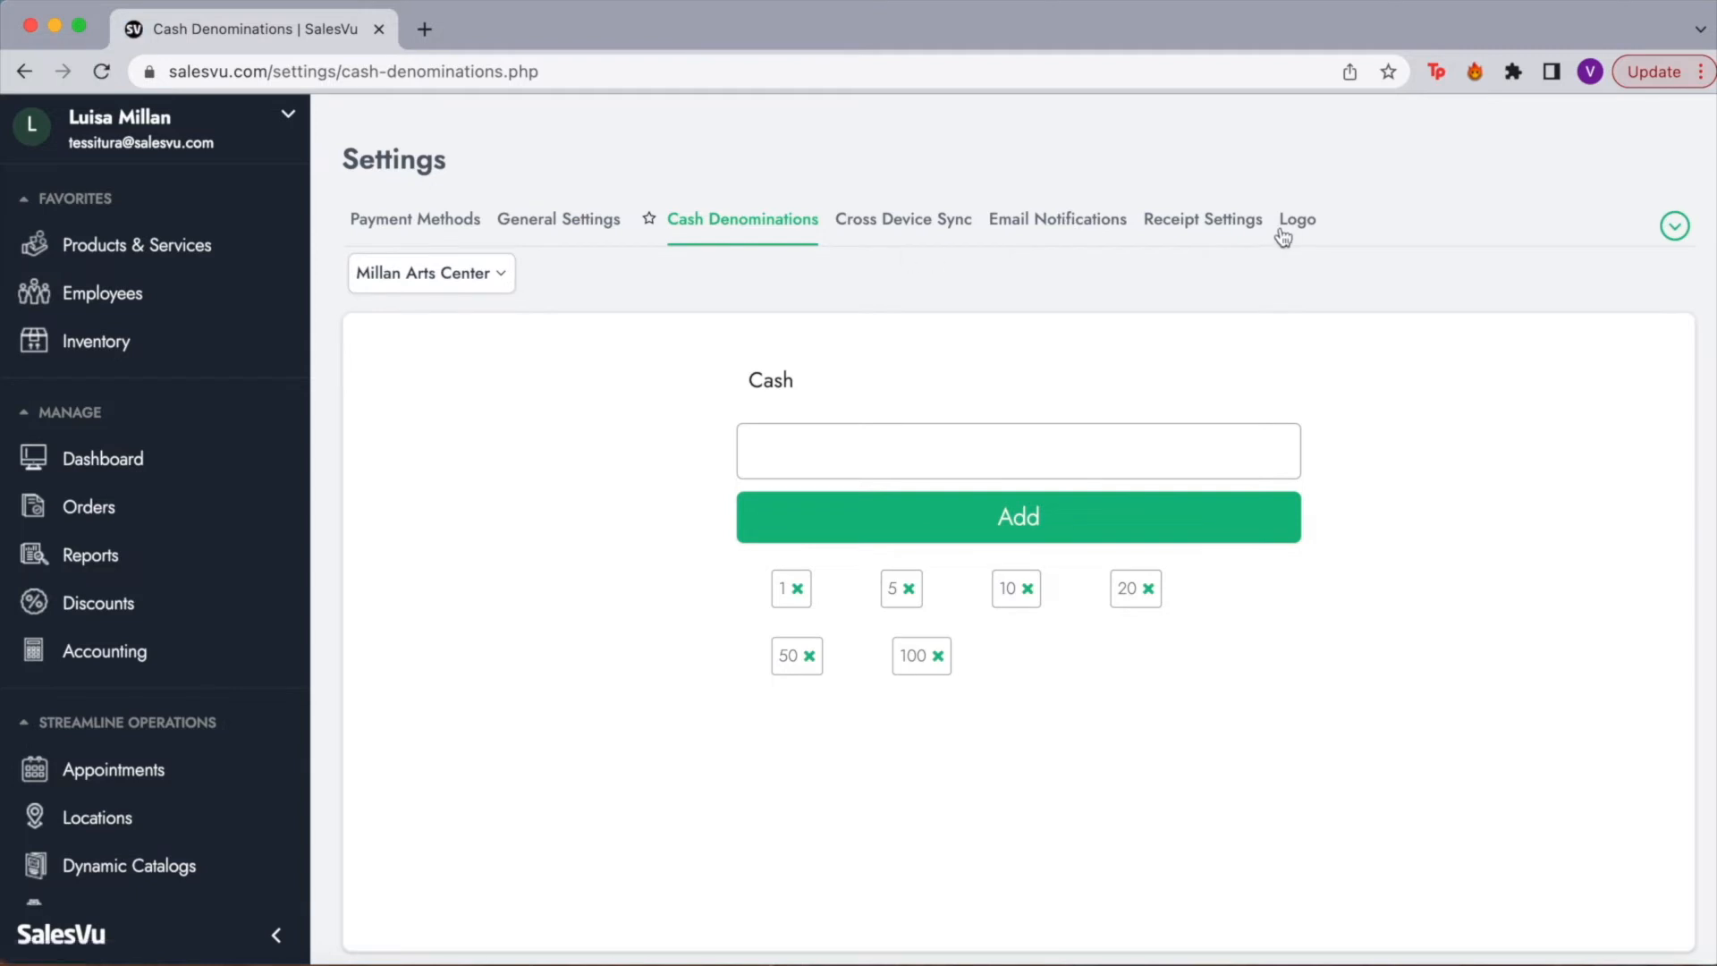
Step: Return to Millan Arts Center's Payment Methods page with Cash and Credit Card enabled
click(459, 224)
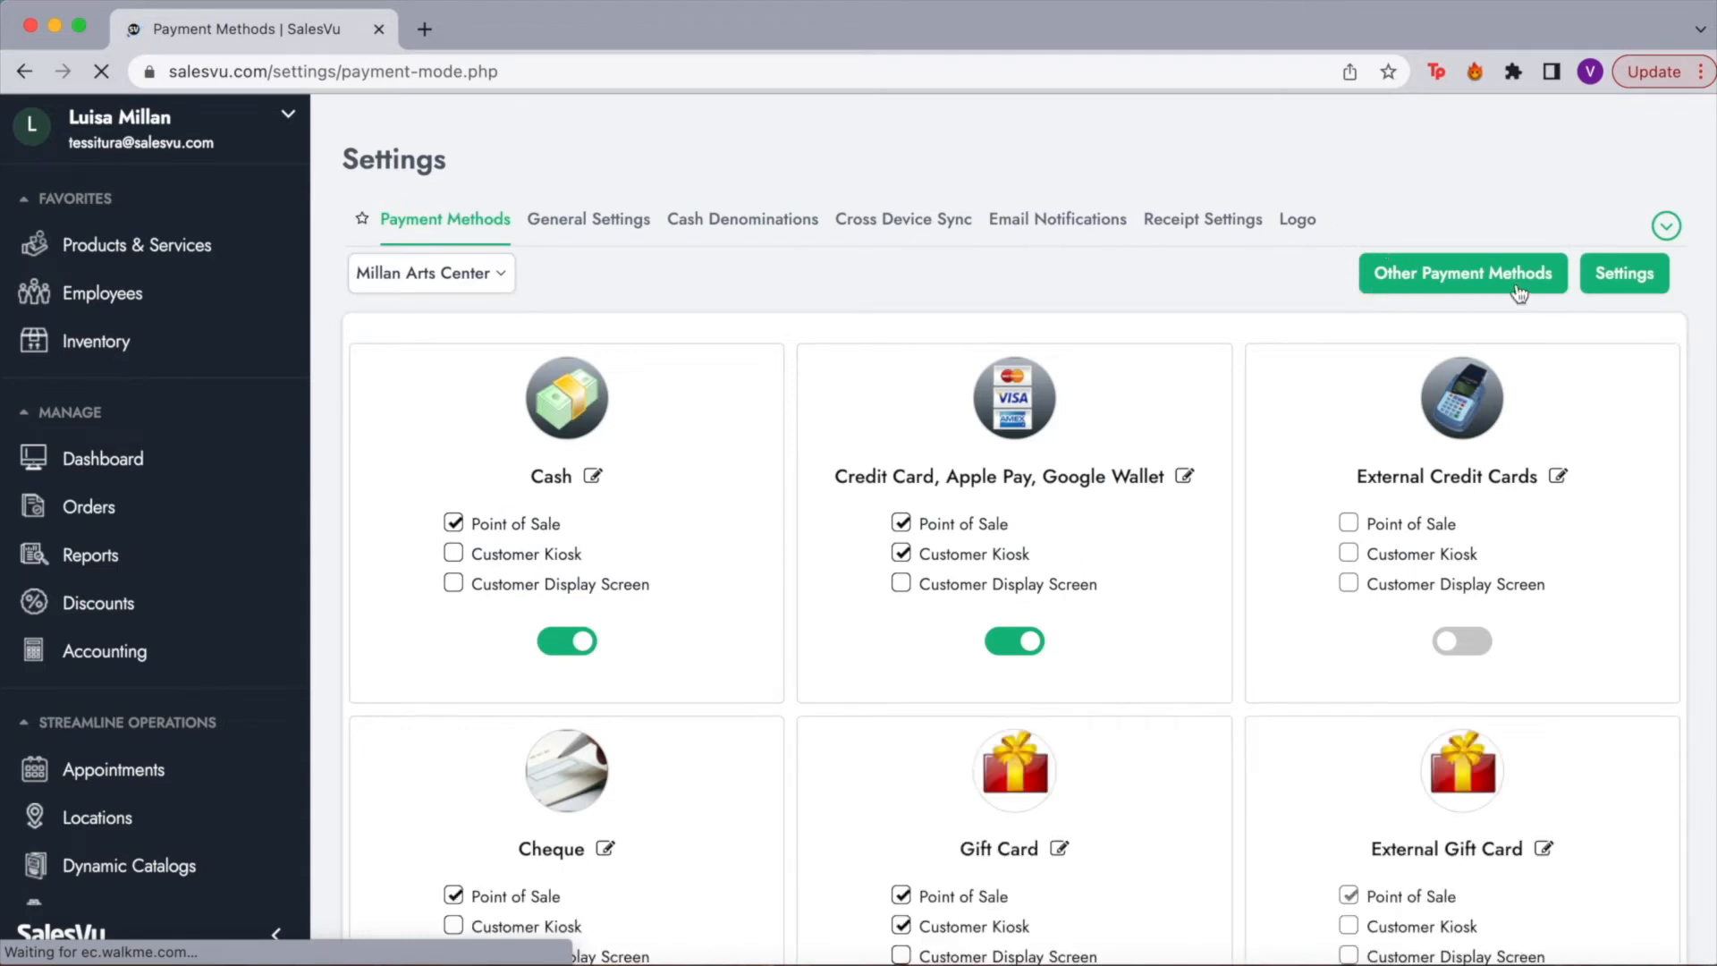
click(1434, 271)
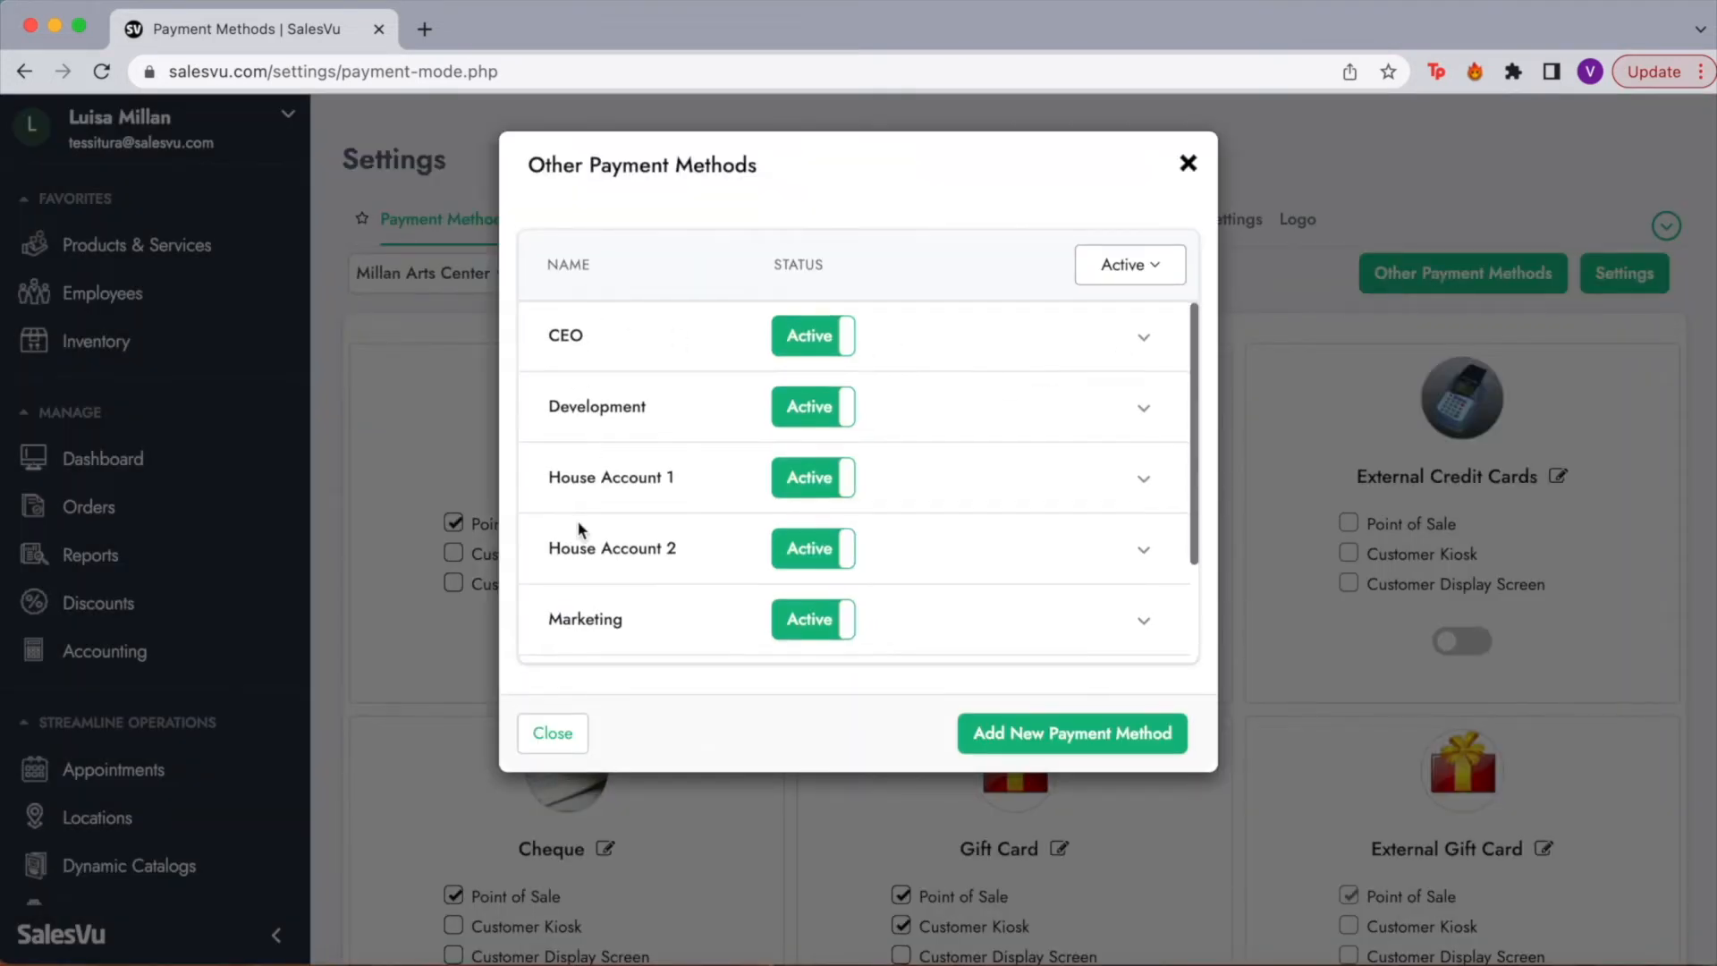
scroll(582, 430, down, 1)
scroll(623, 521, down, 3)
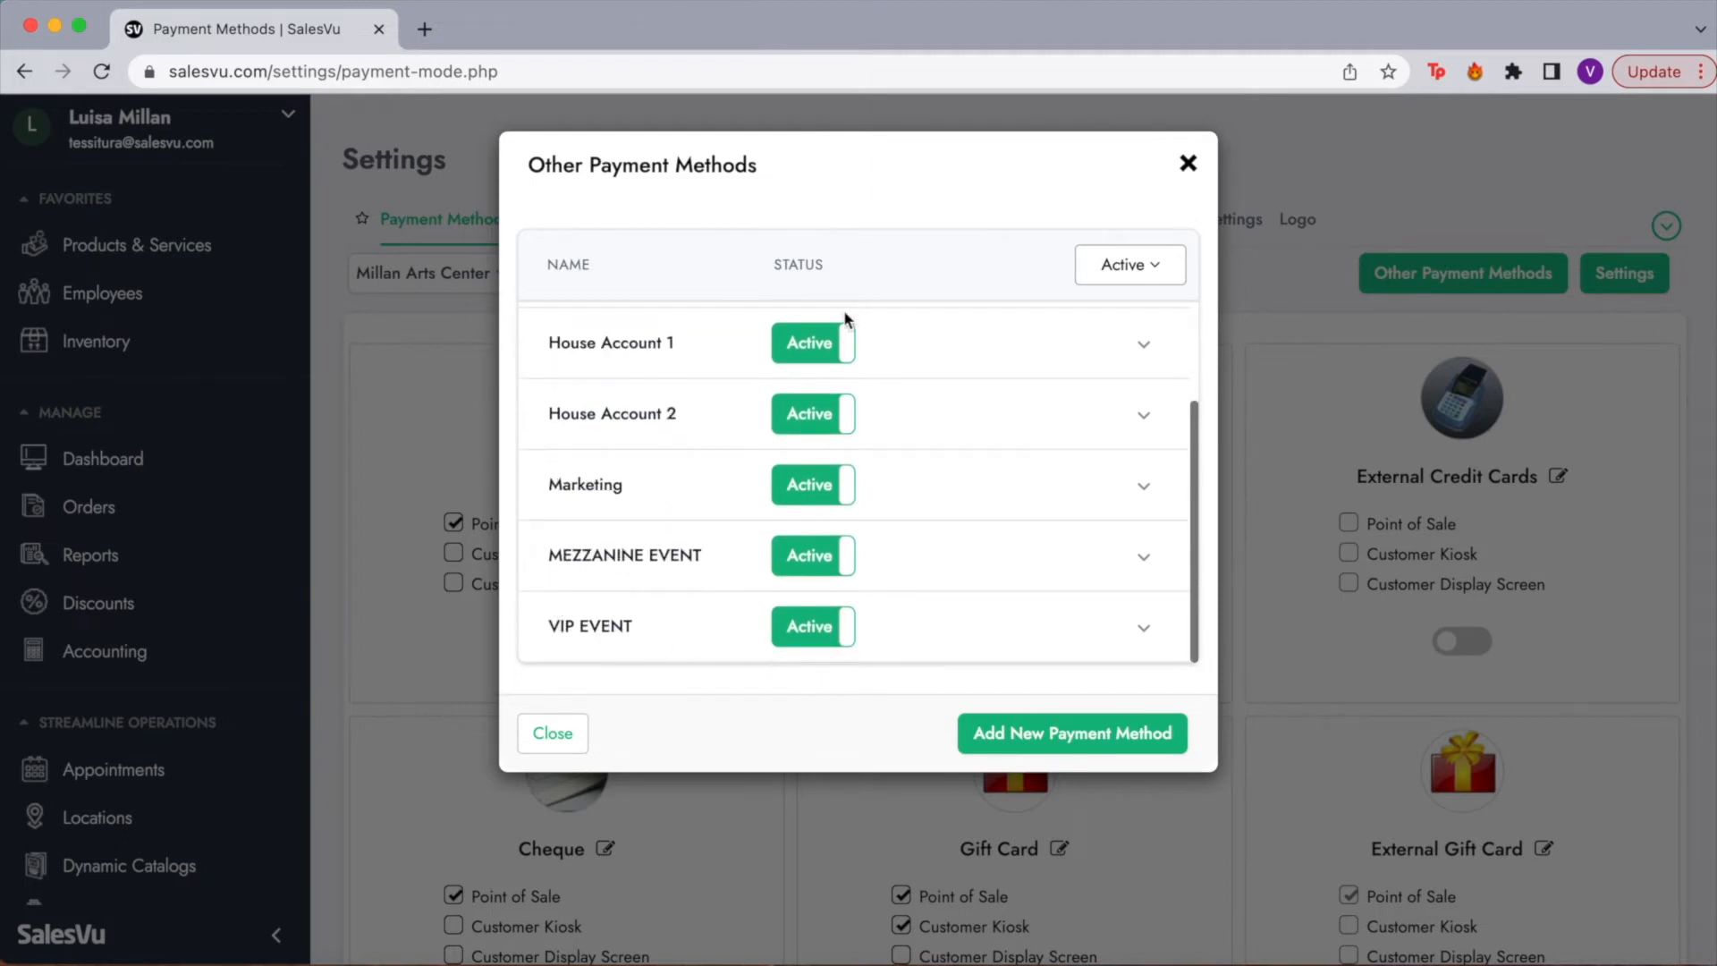
scroll(786, 421, up, 4)
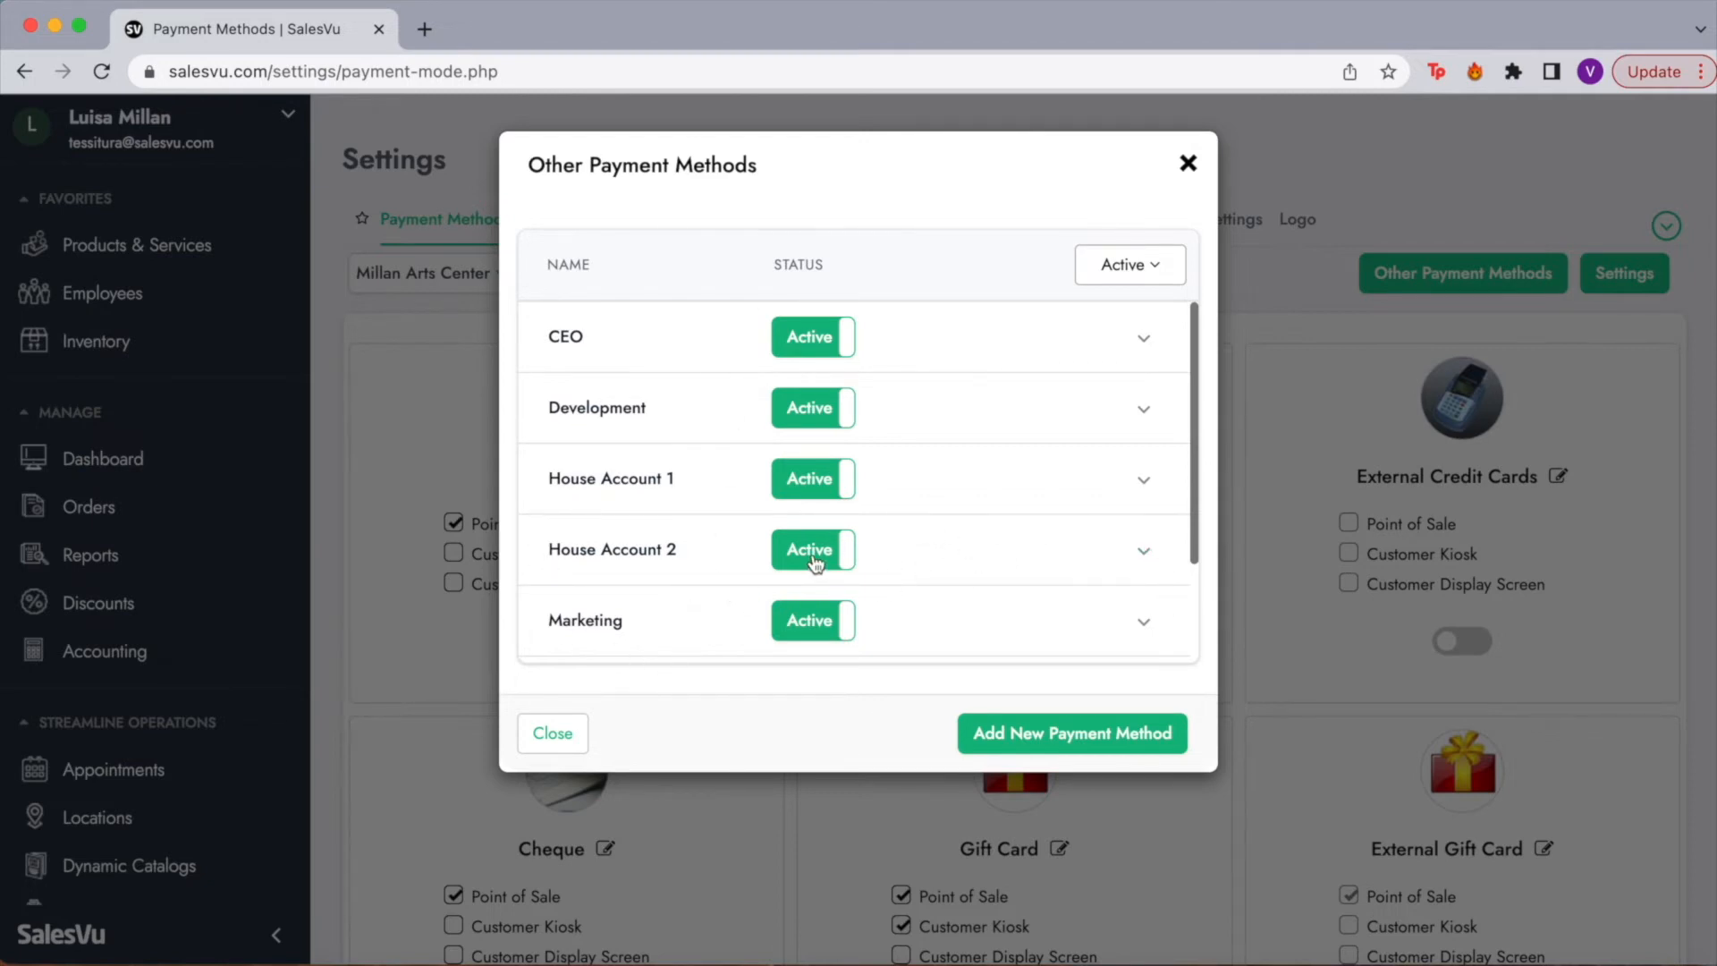
click(1146, 340)
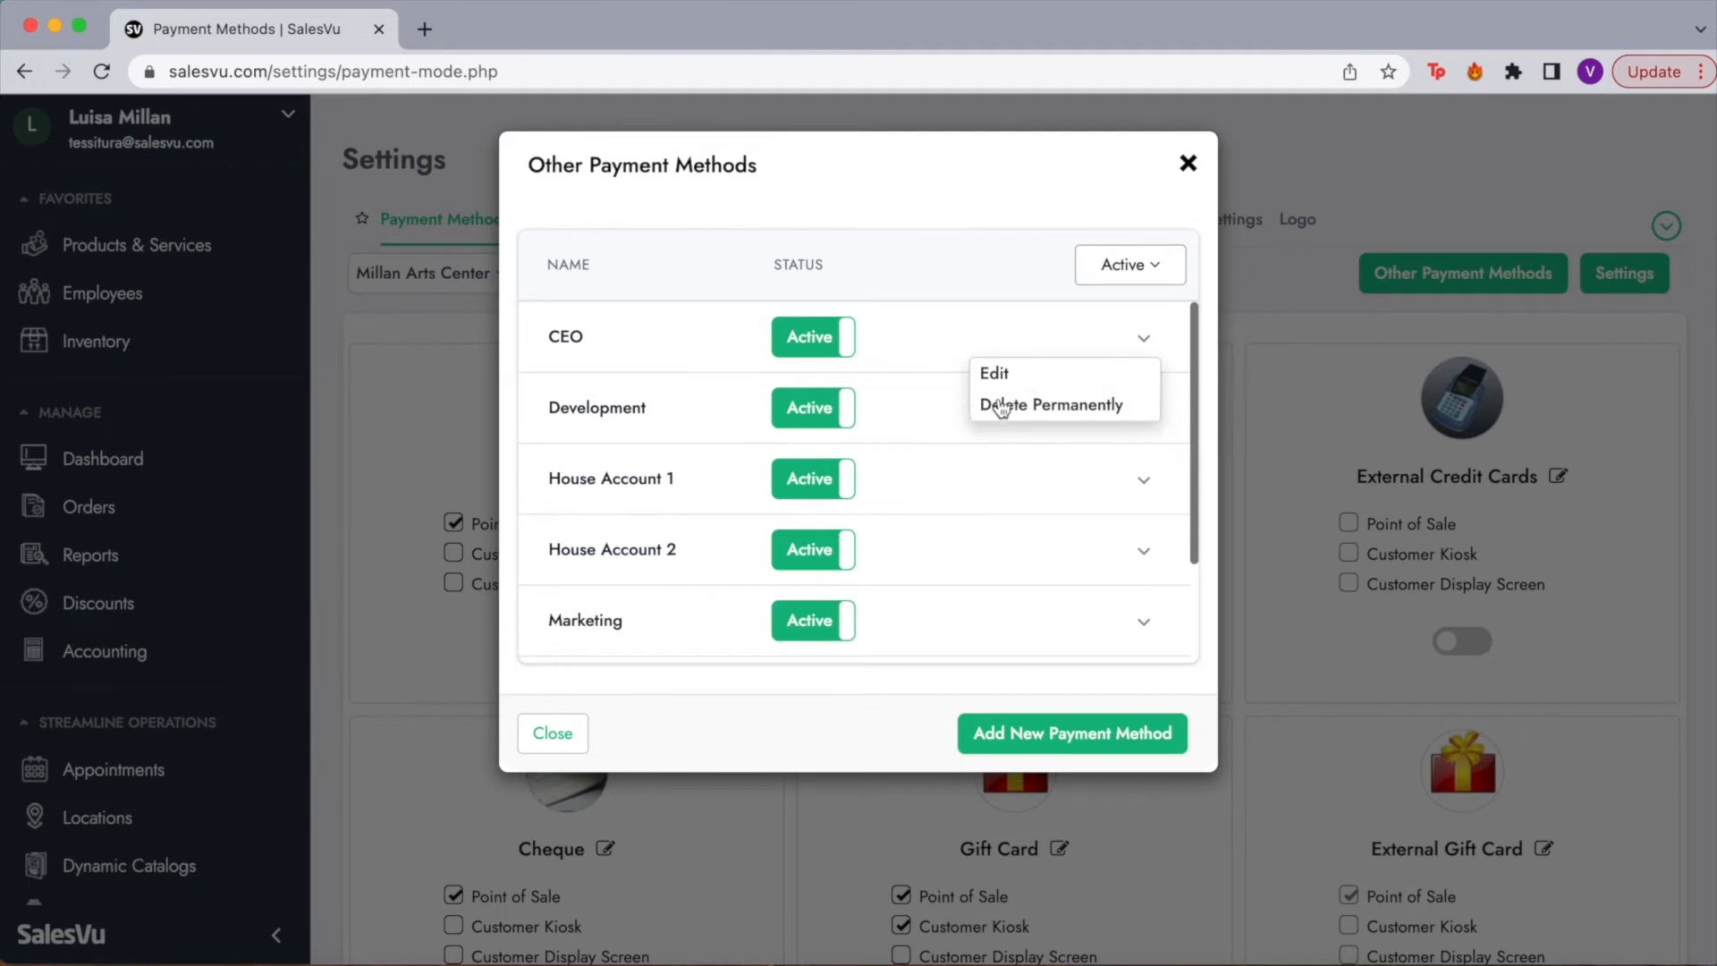
click(872, 718)
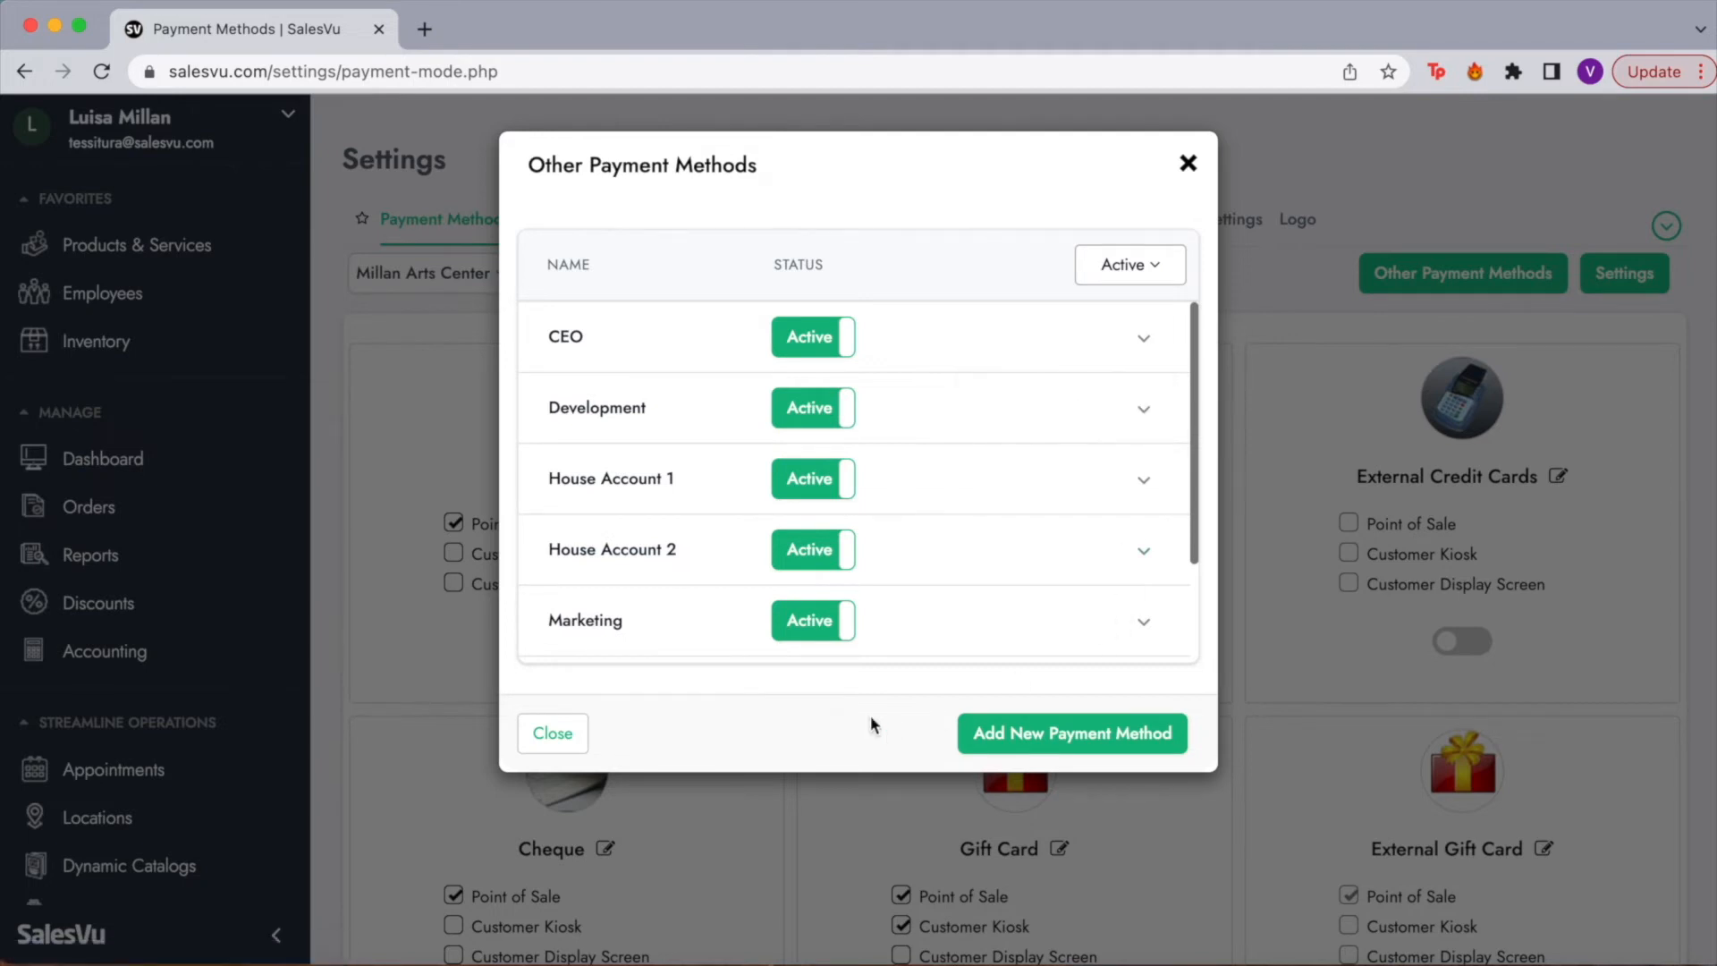
click(1187, 163)
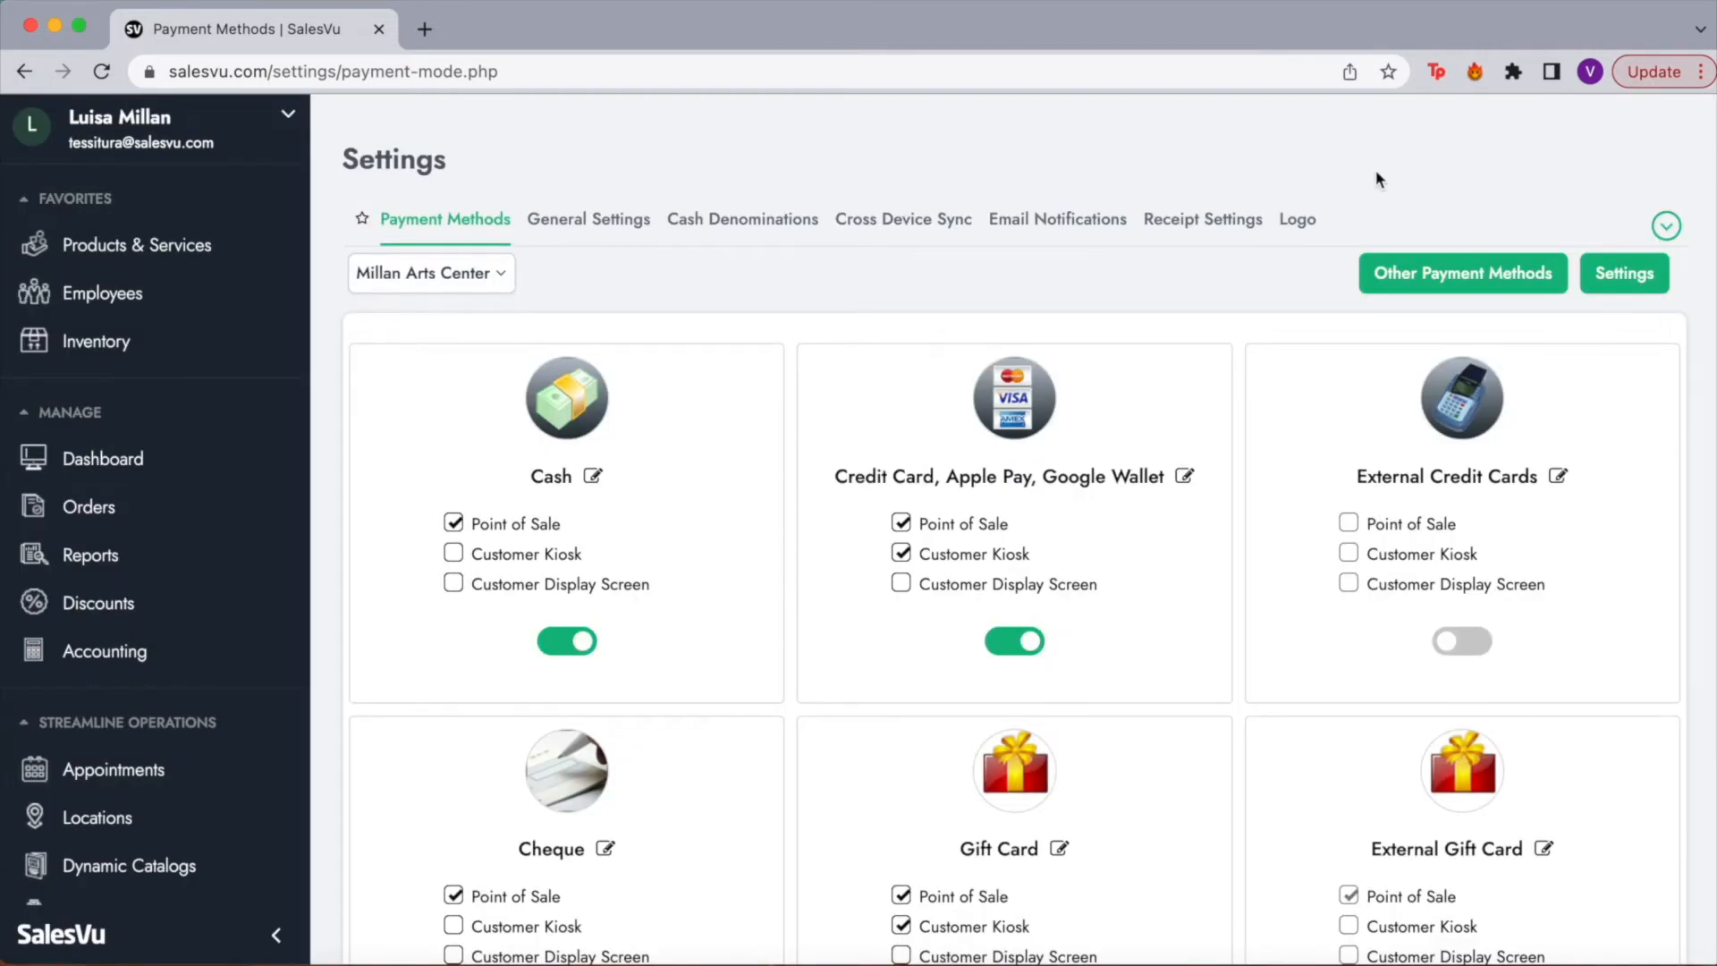
Step: View Tips settings, keeping denomination type on Percent with 15.00, 18.00, 25.00 and No Tip
click(1665, 226)
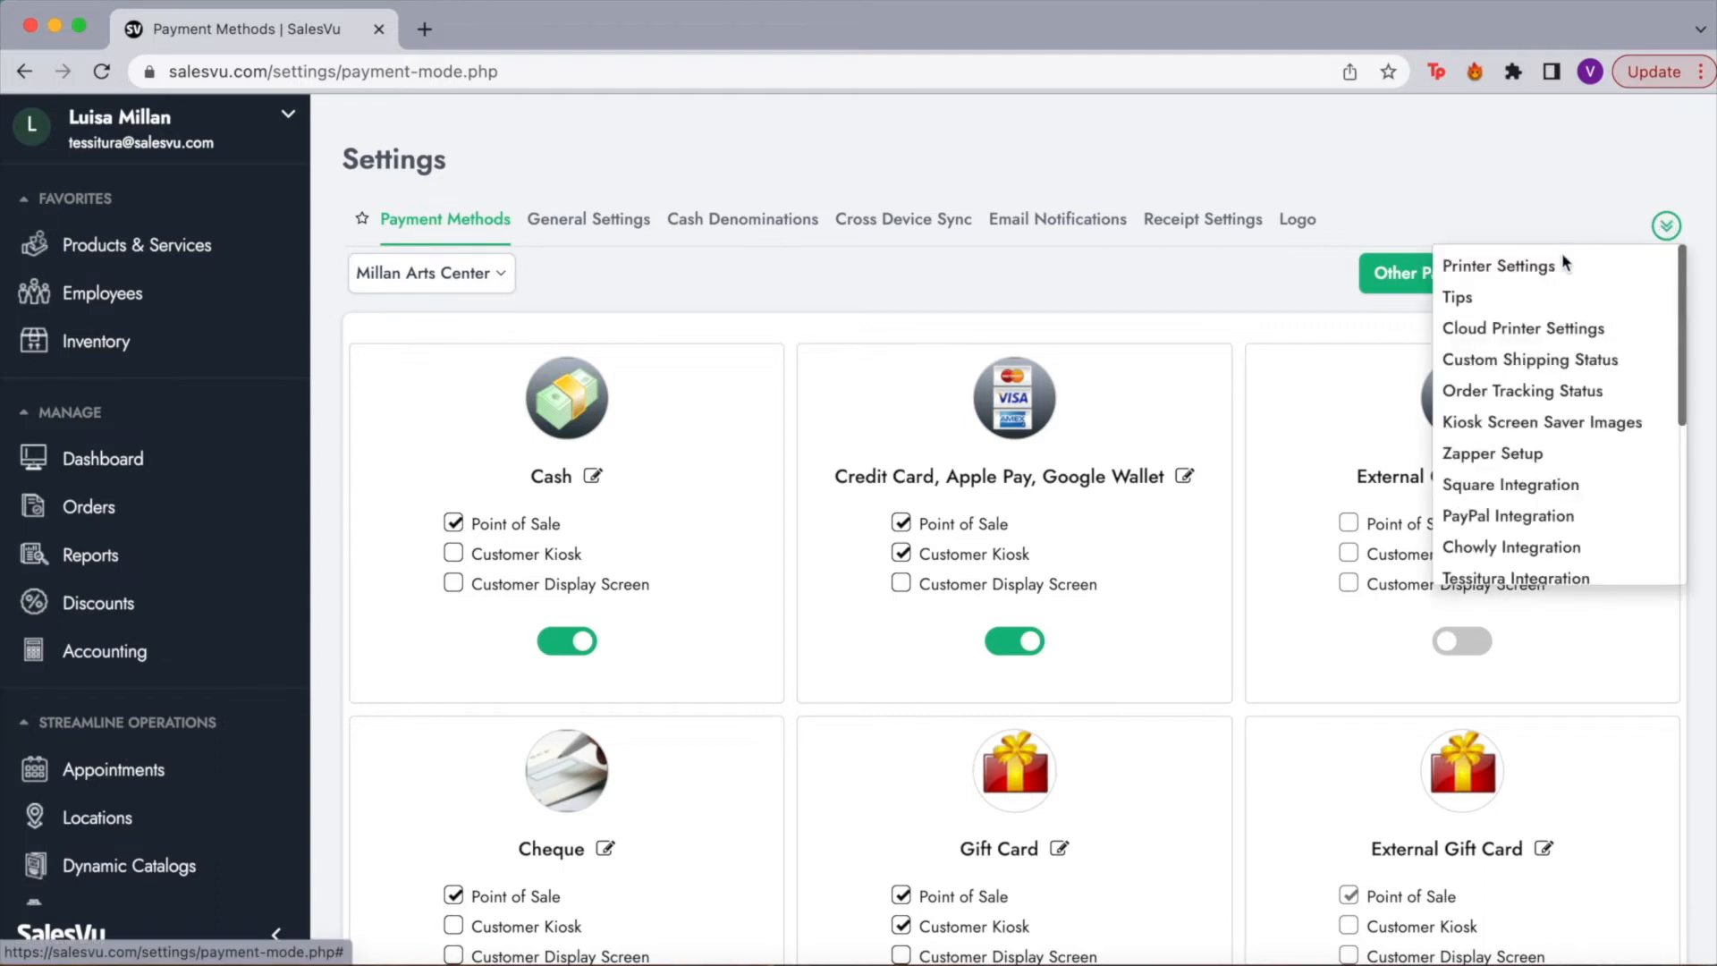
click(1483, 299)
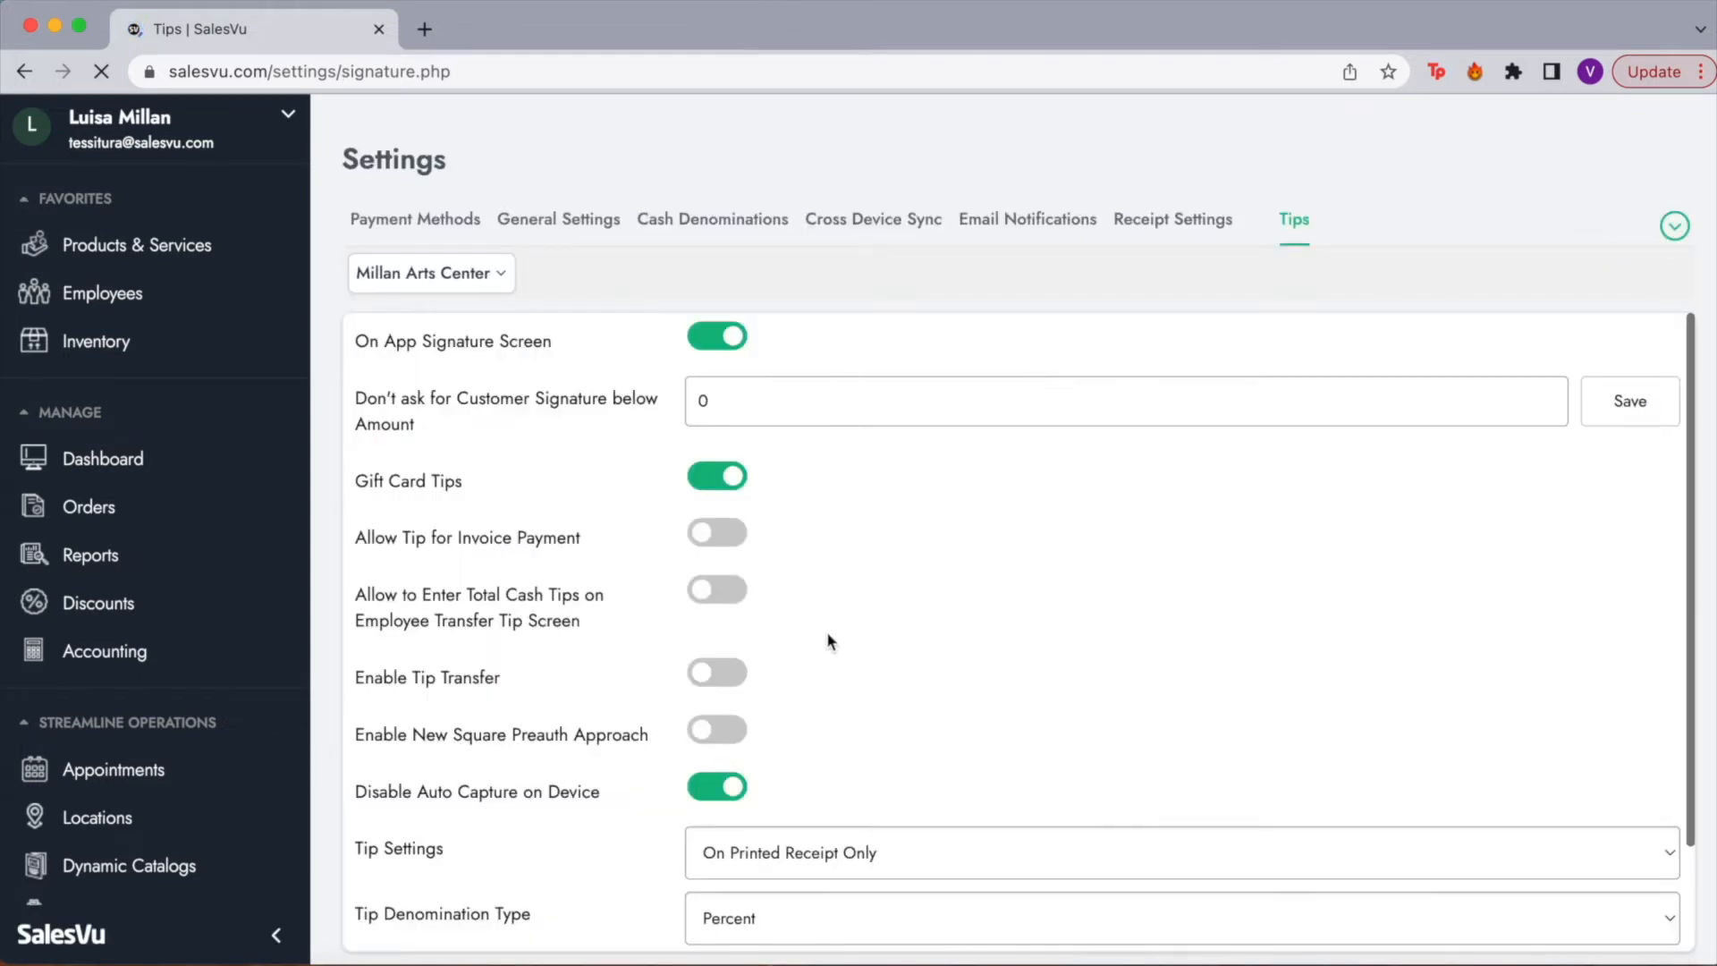
scroll(826, 631, down, 5)
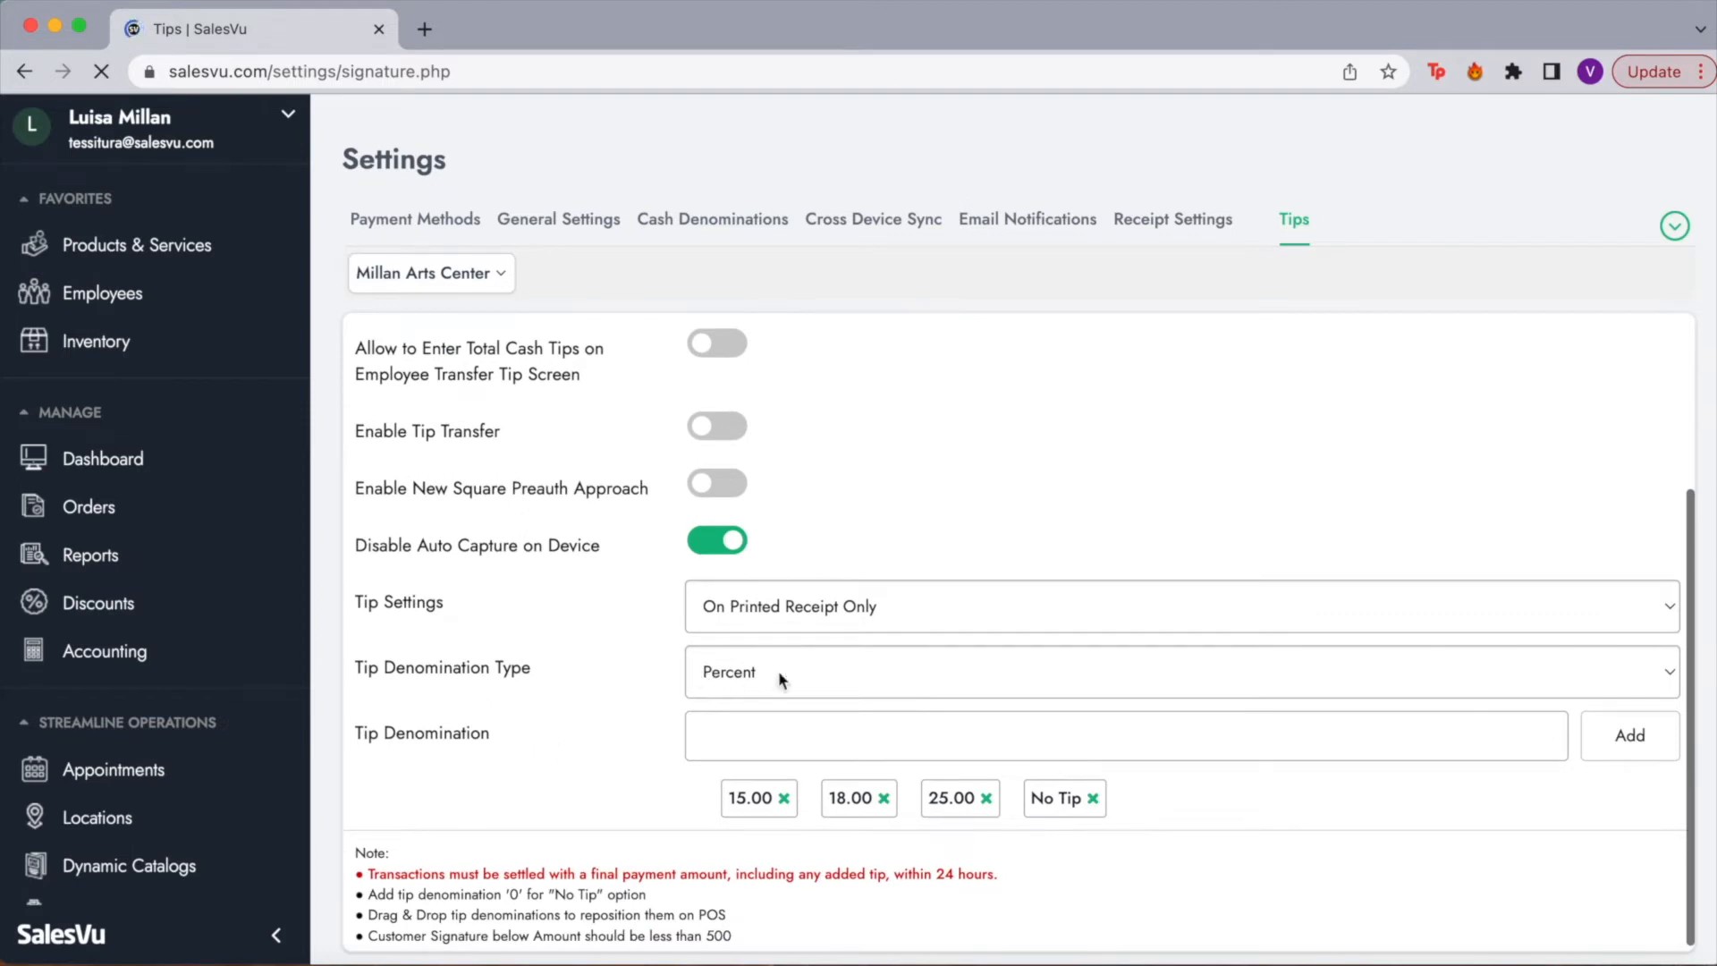
click(778, 677)
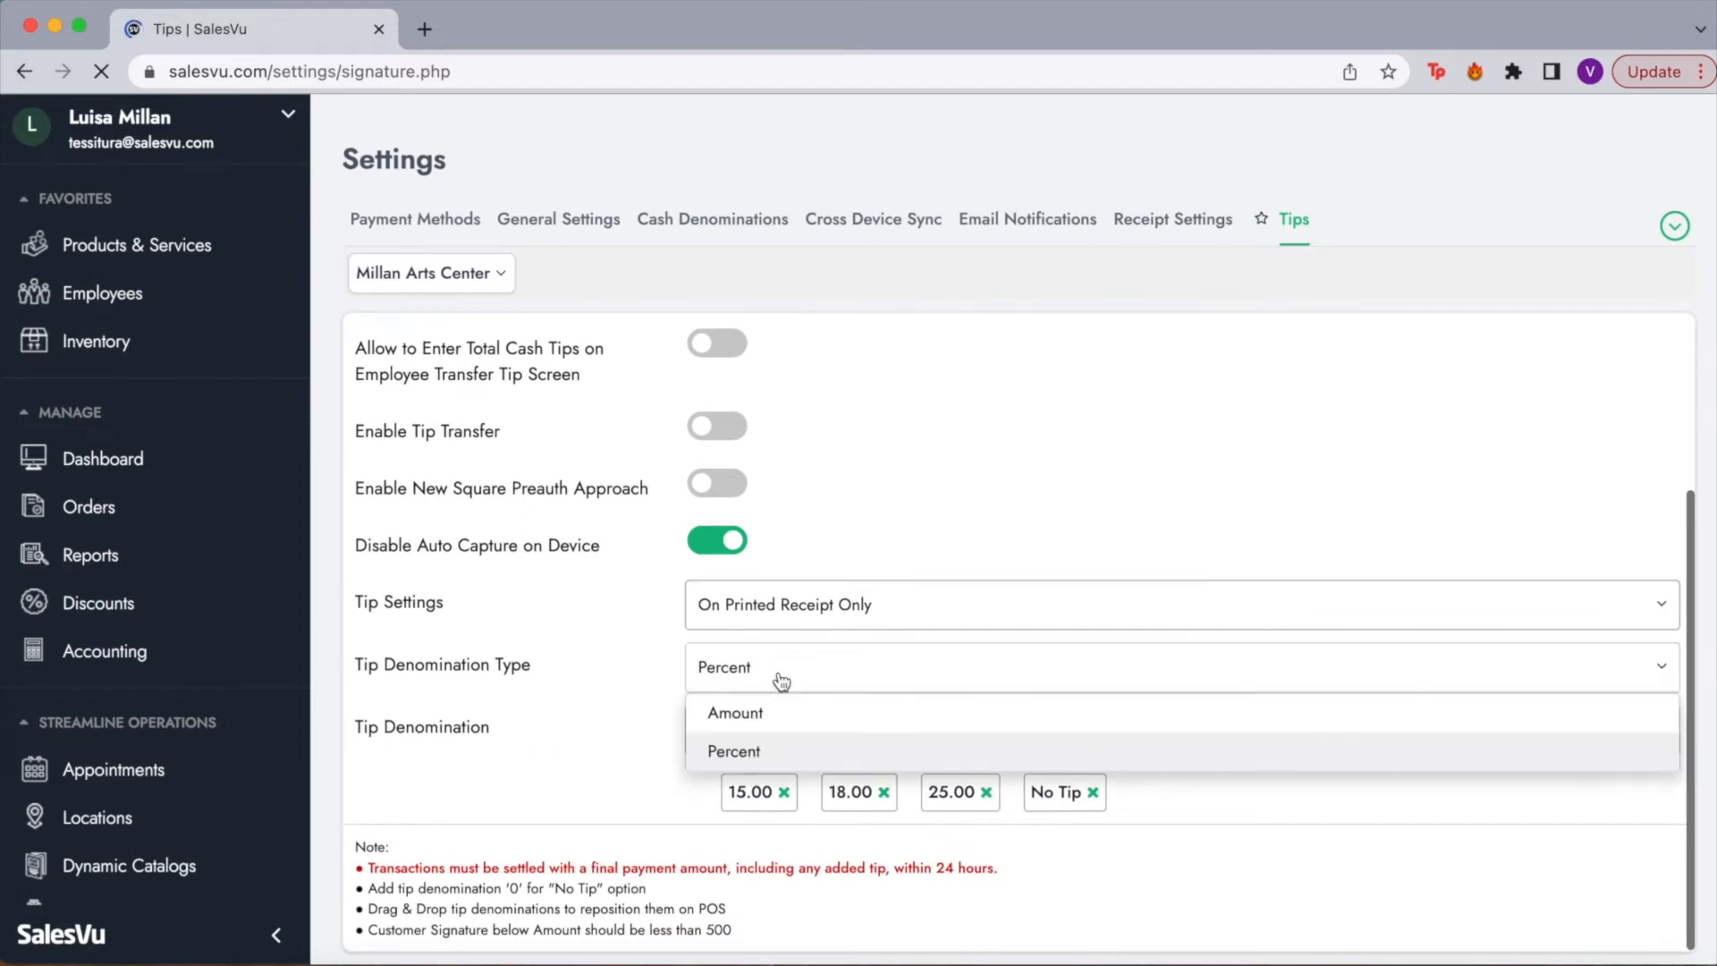
click(640, 667)
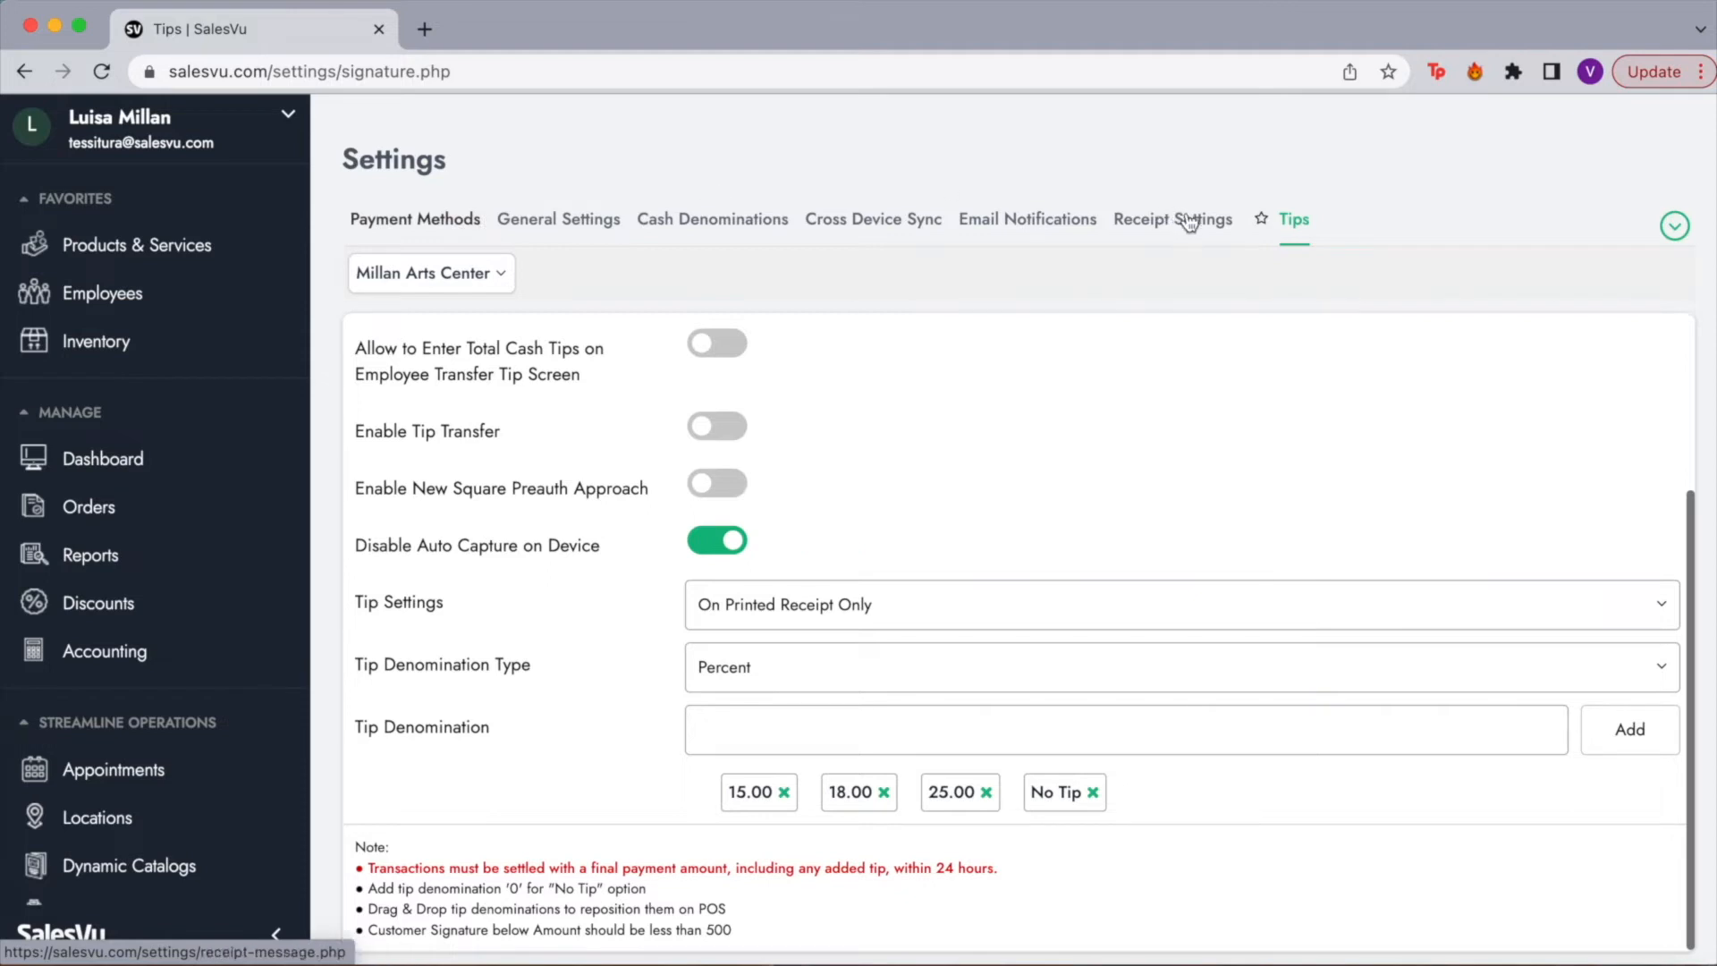
Step: Review the email and printer receipt messages and save Receipt Settings with the SUMMER SALE message
click(1153, 227)
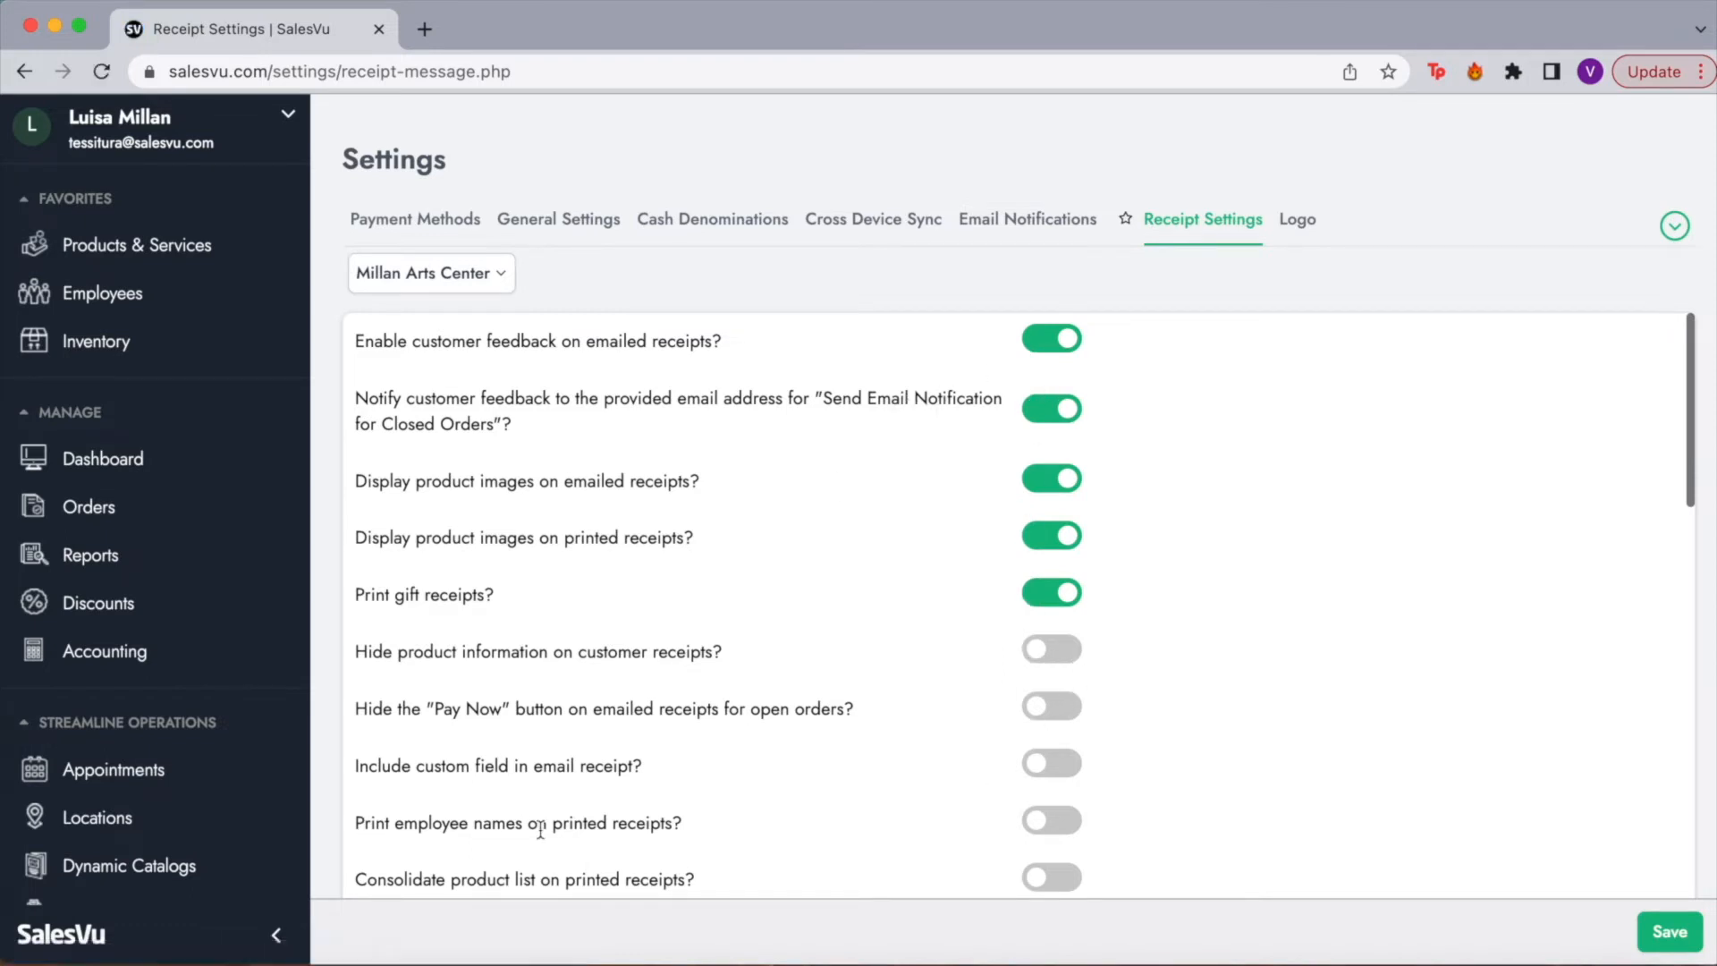
scroll(581, 833, down, 5)
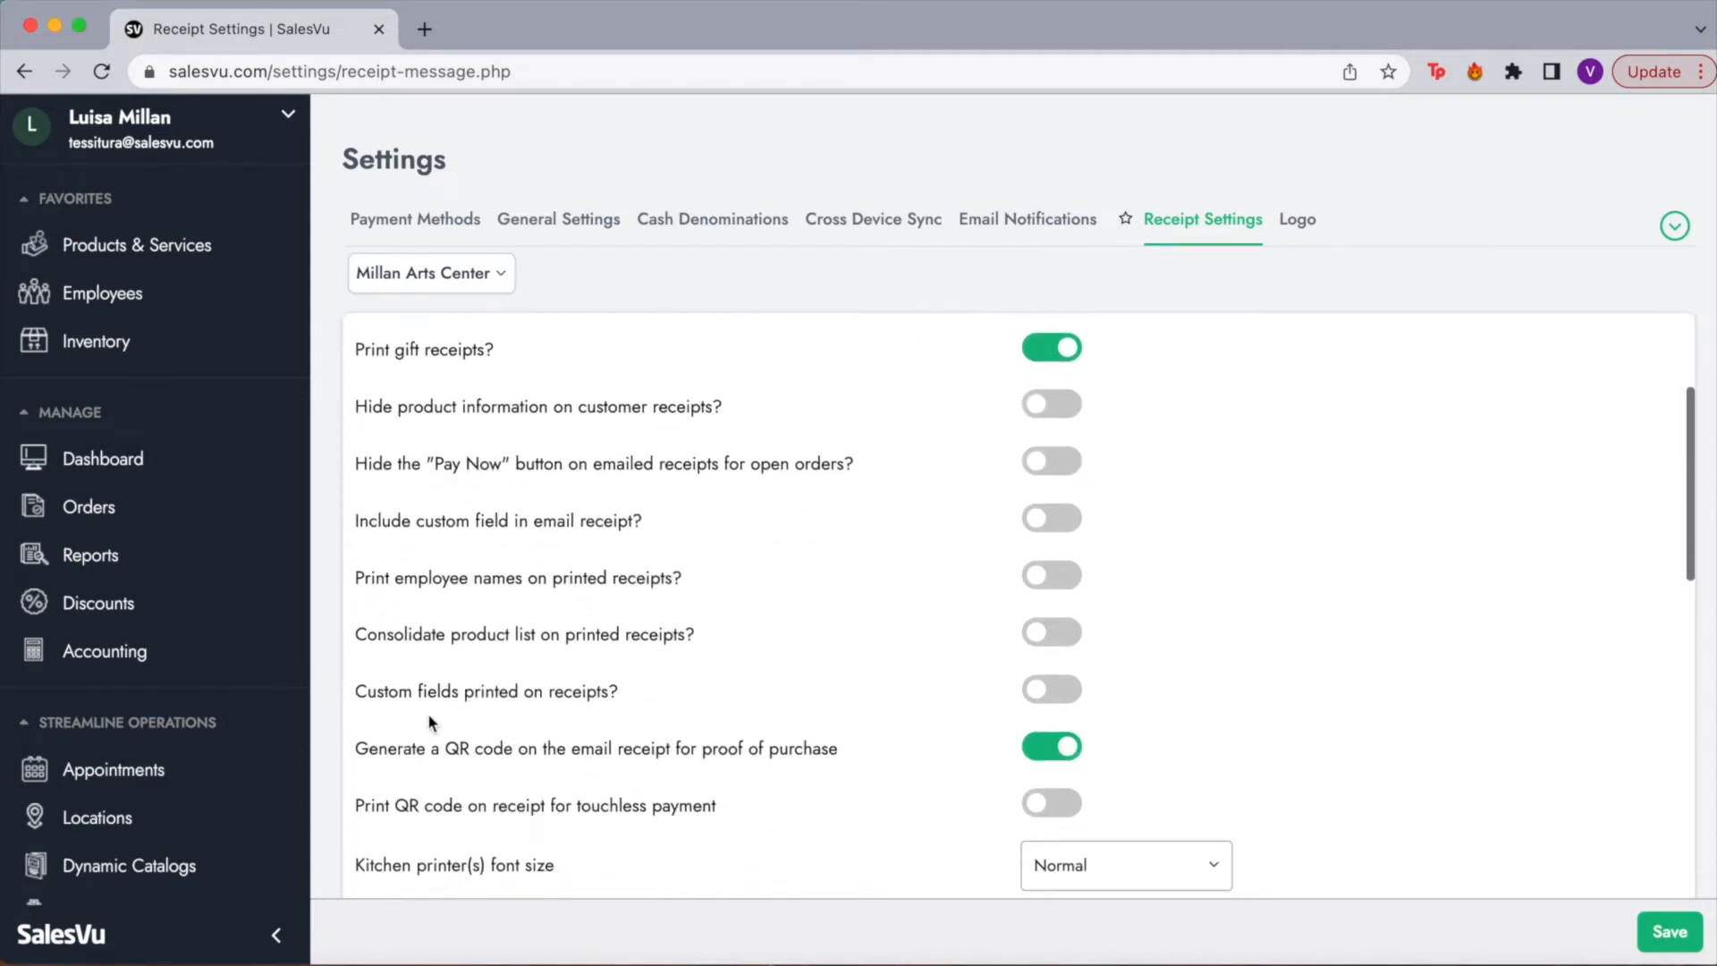
scroll(667, 697, down, 3)
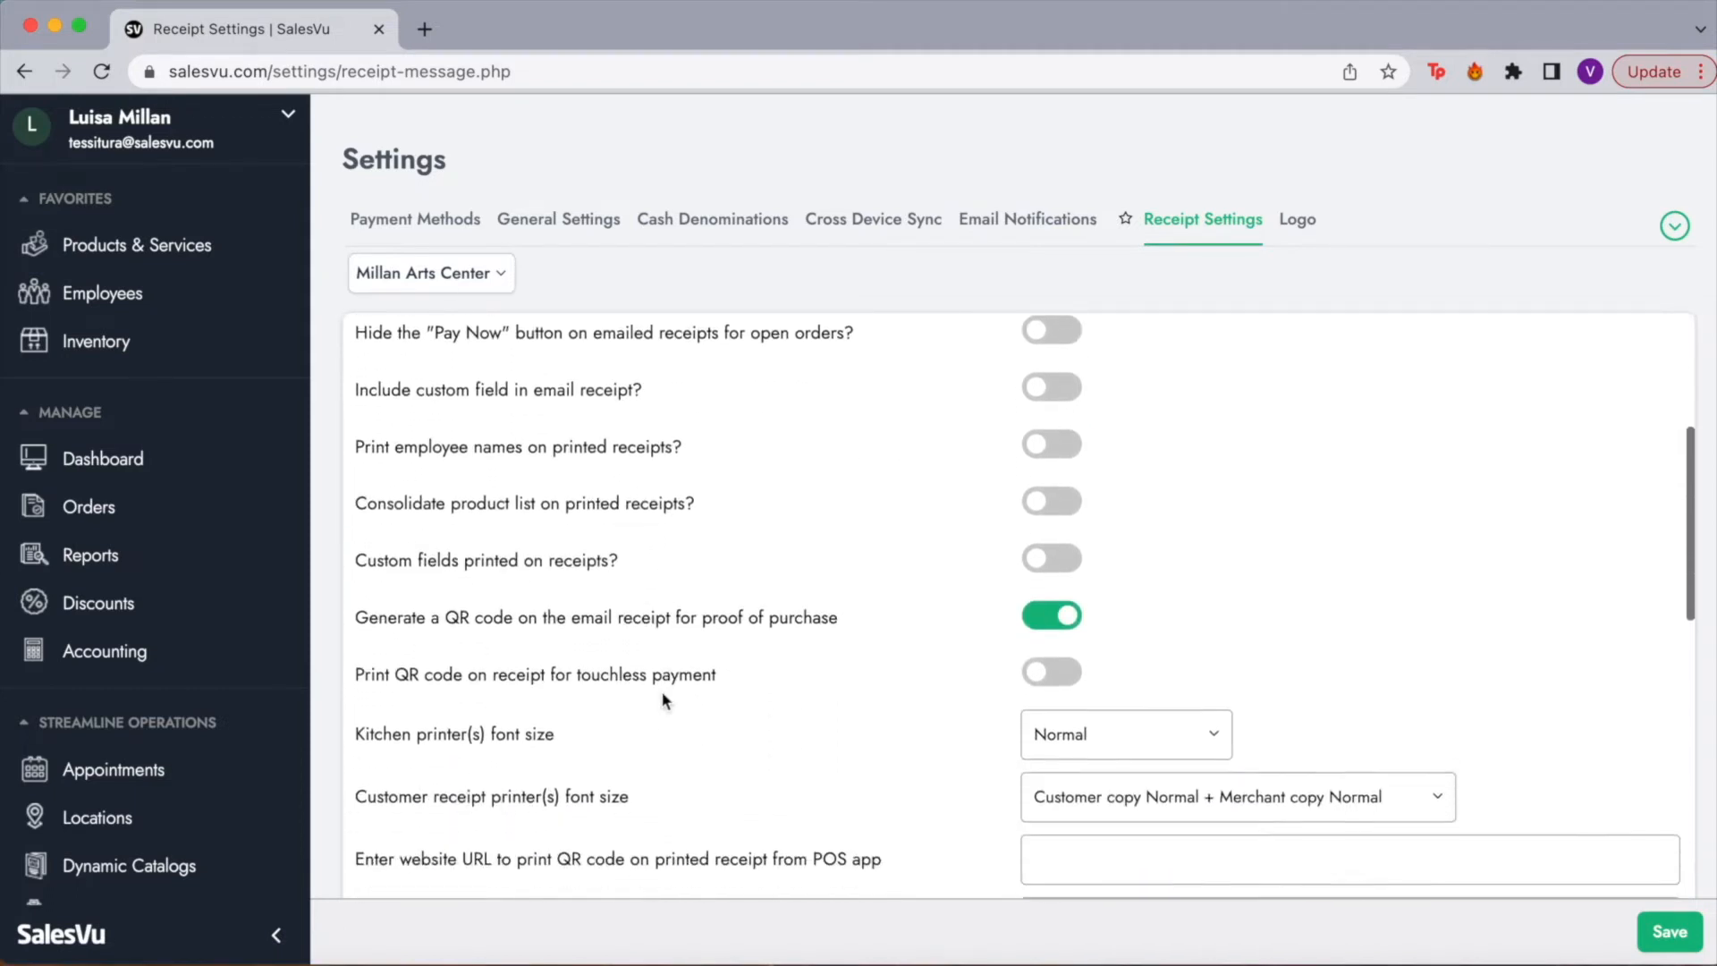
scroll(772, 696, down, 3)
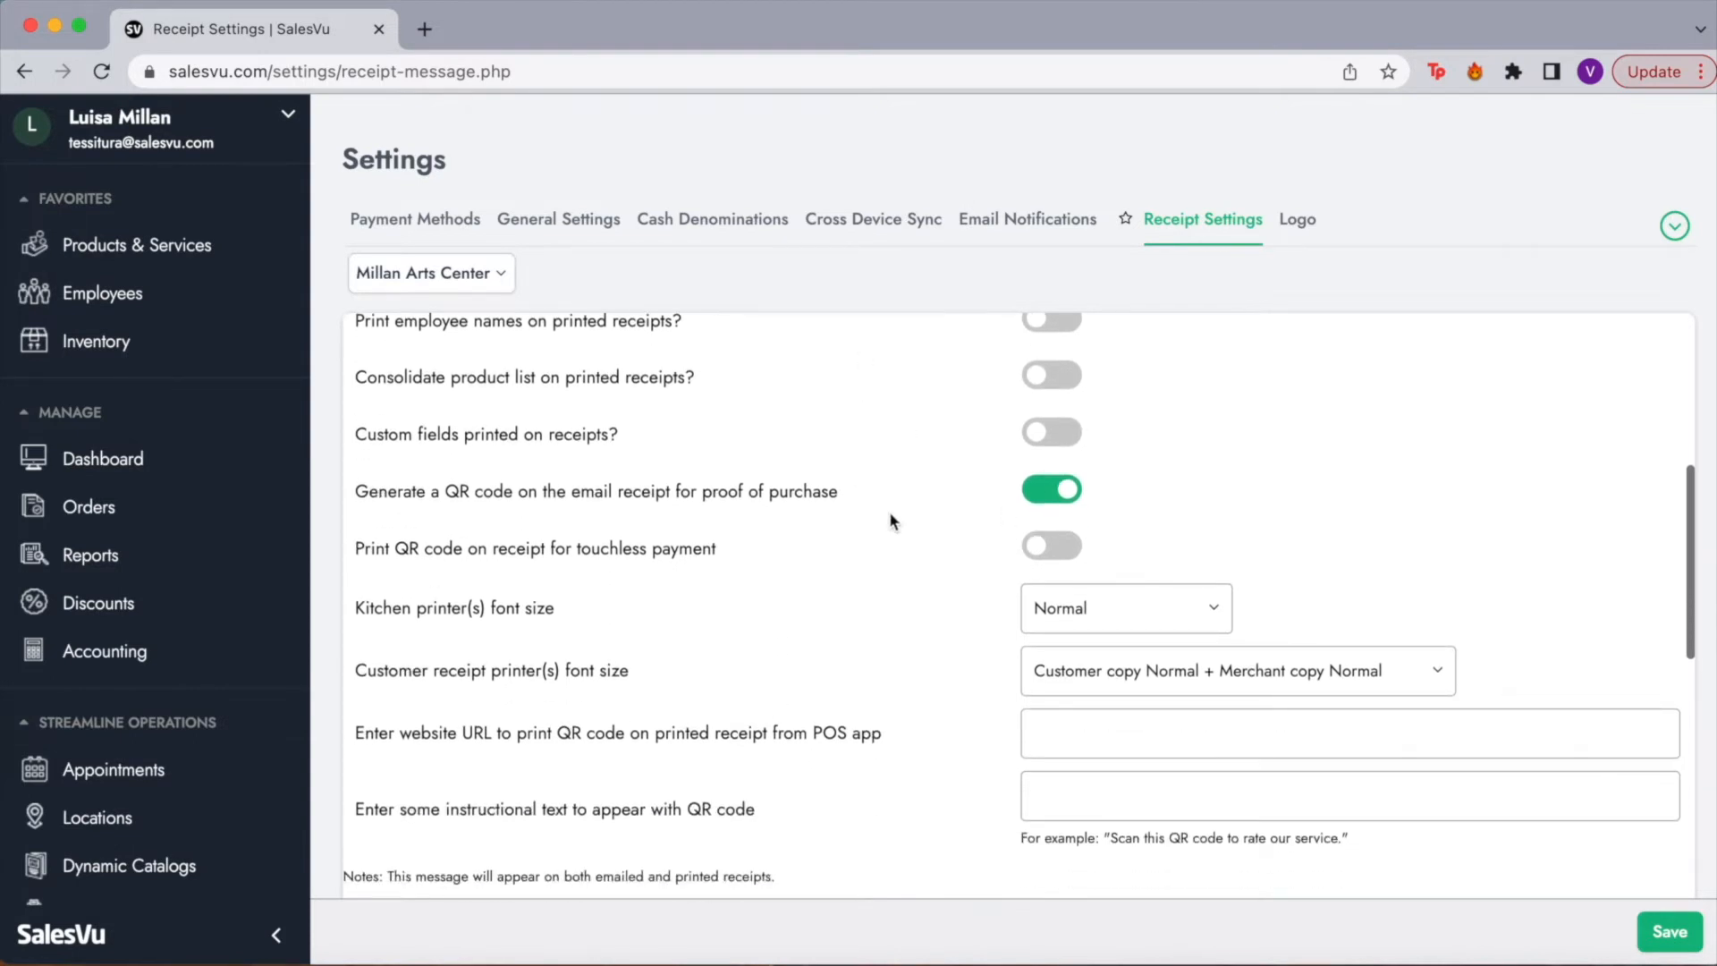
scroll(889, 514, down, 10)
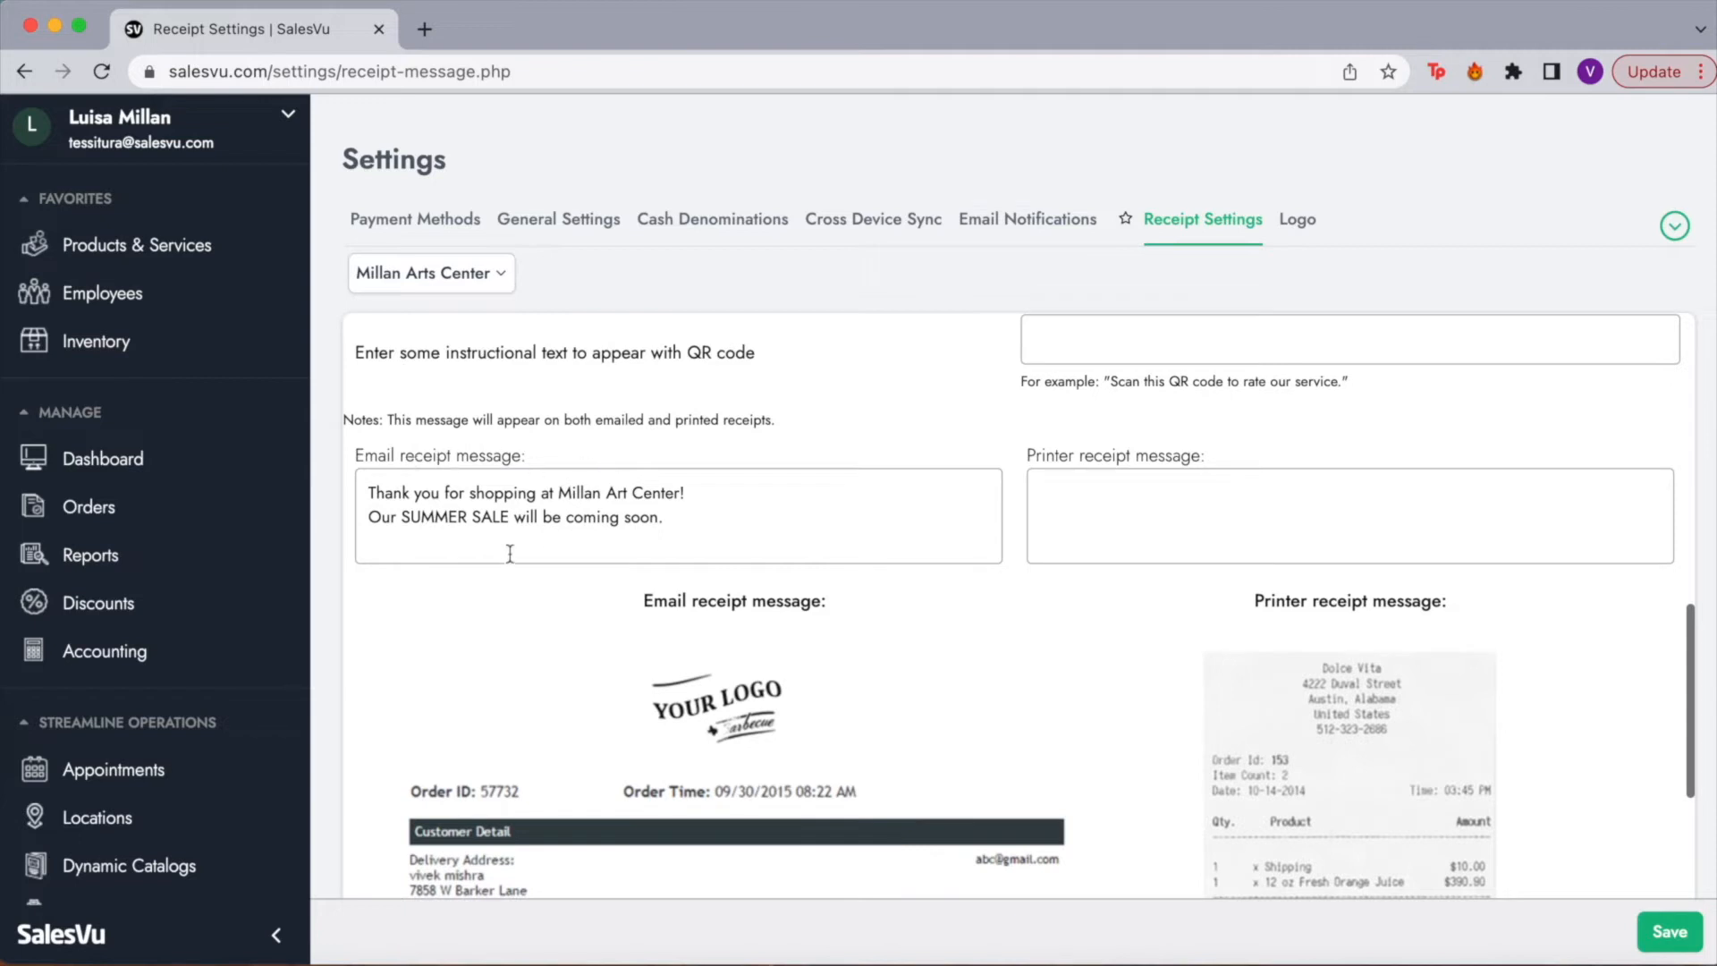
click(384, 511)
click(1143, 493)
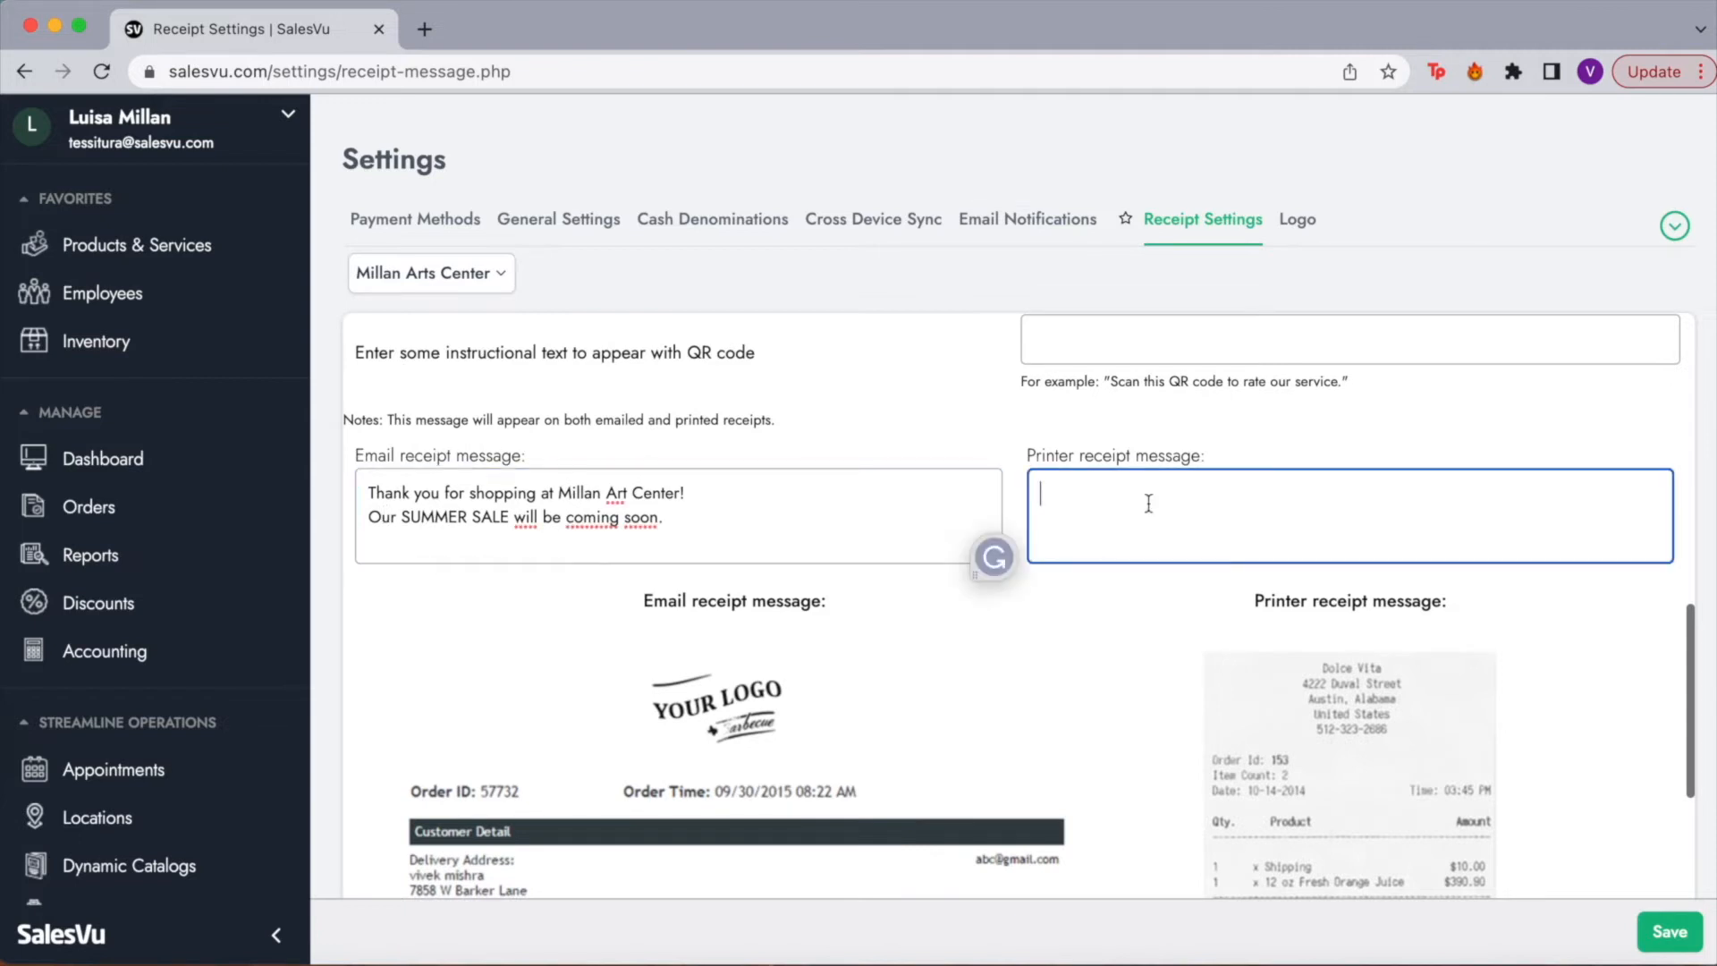
scroll(1146, 499, down, 1)
scroll(1148, 503, down, 5)
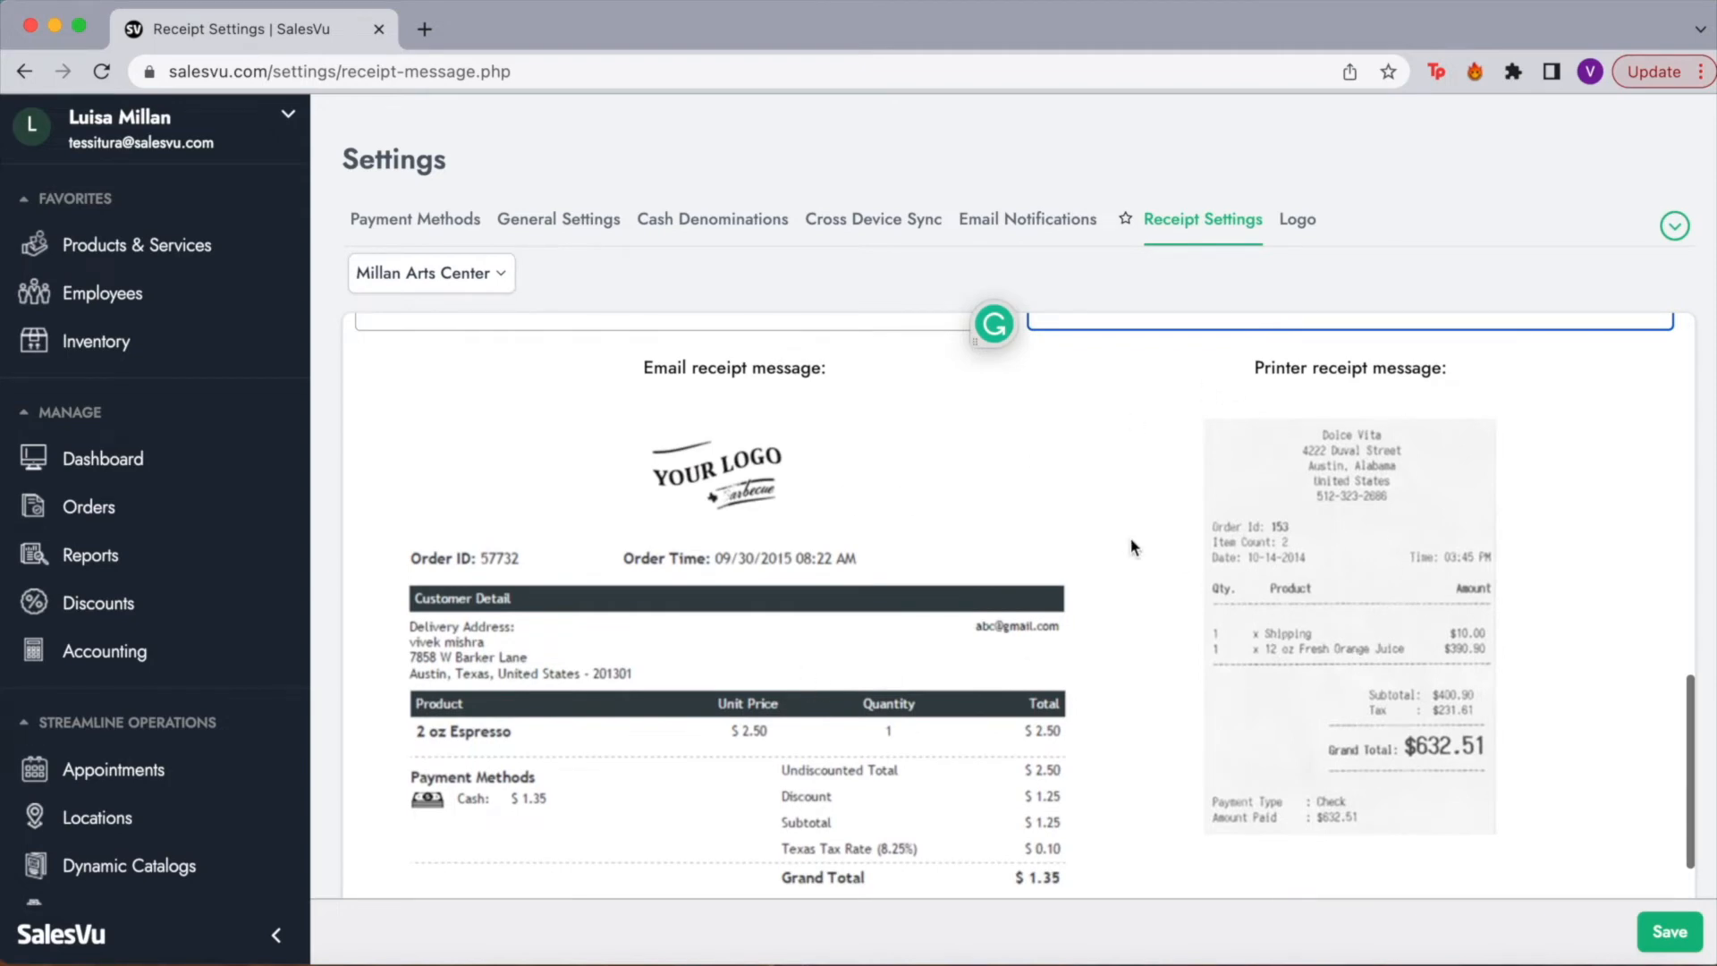
scroll(935, 536, down, 3)
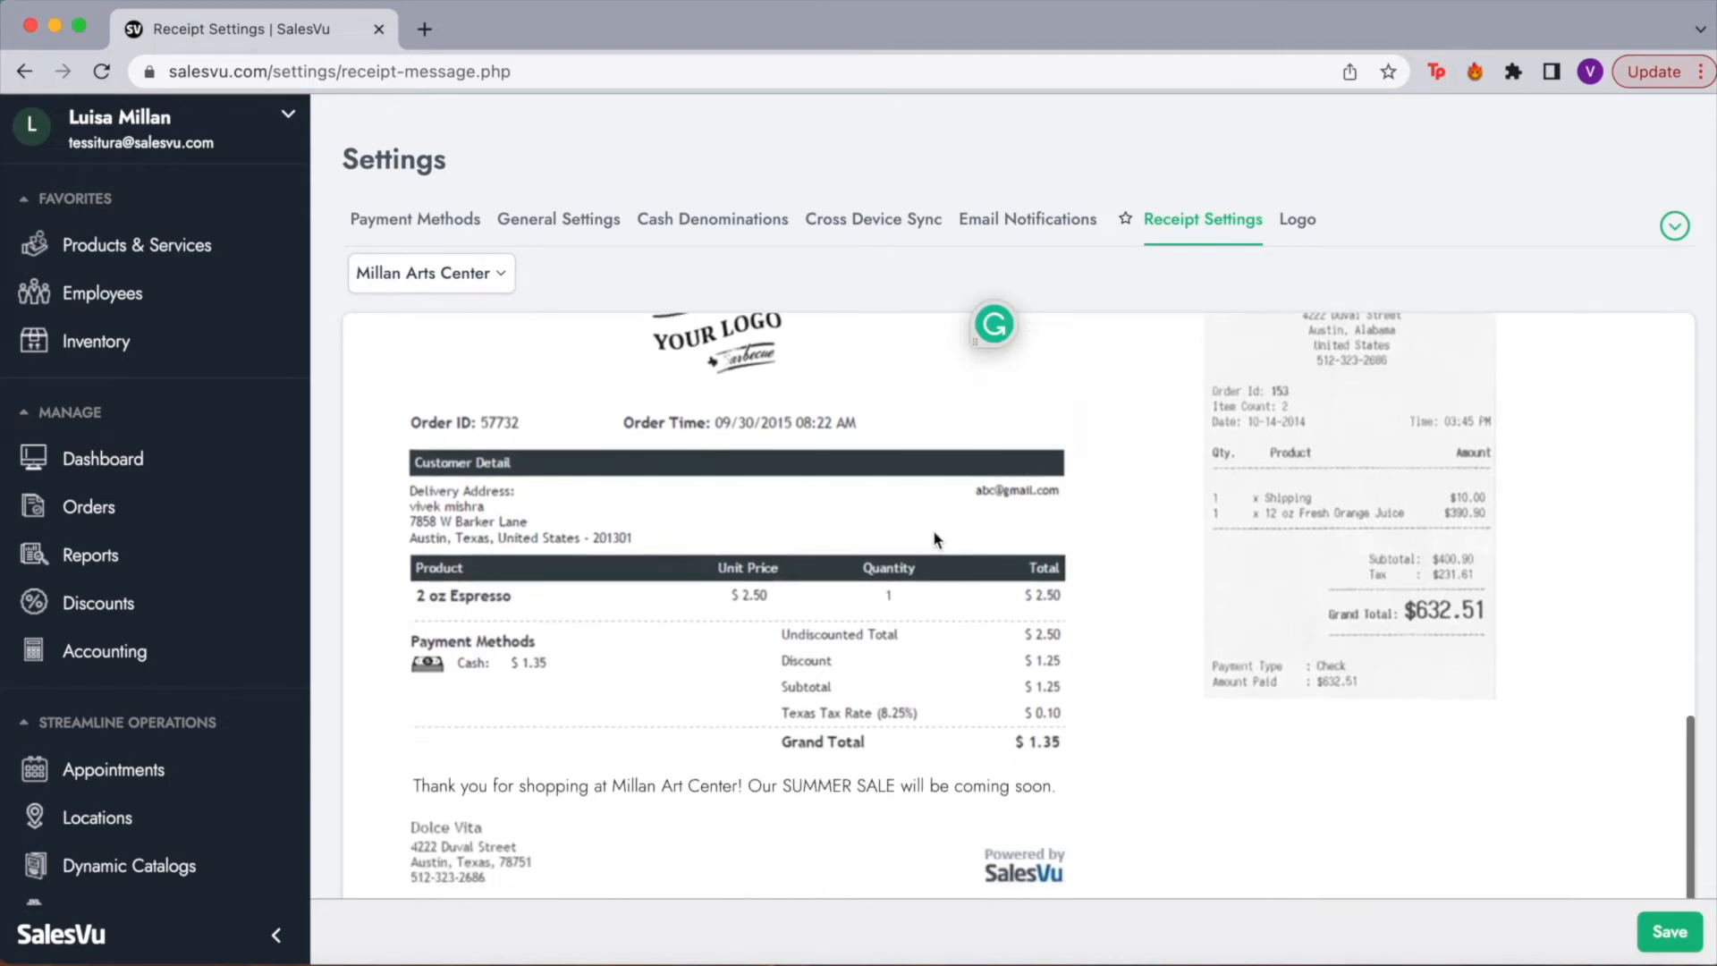
scroll(747, 807, down, 2)
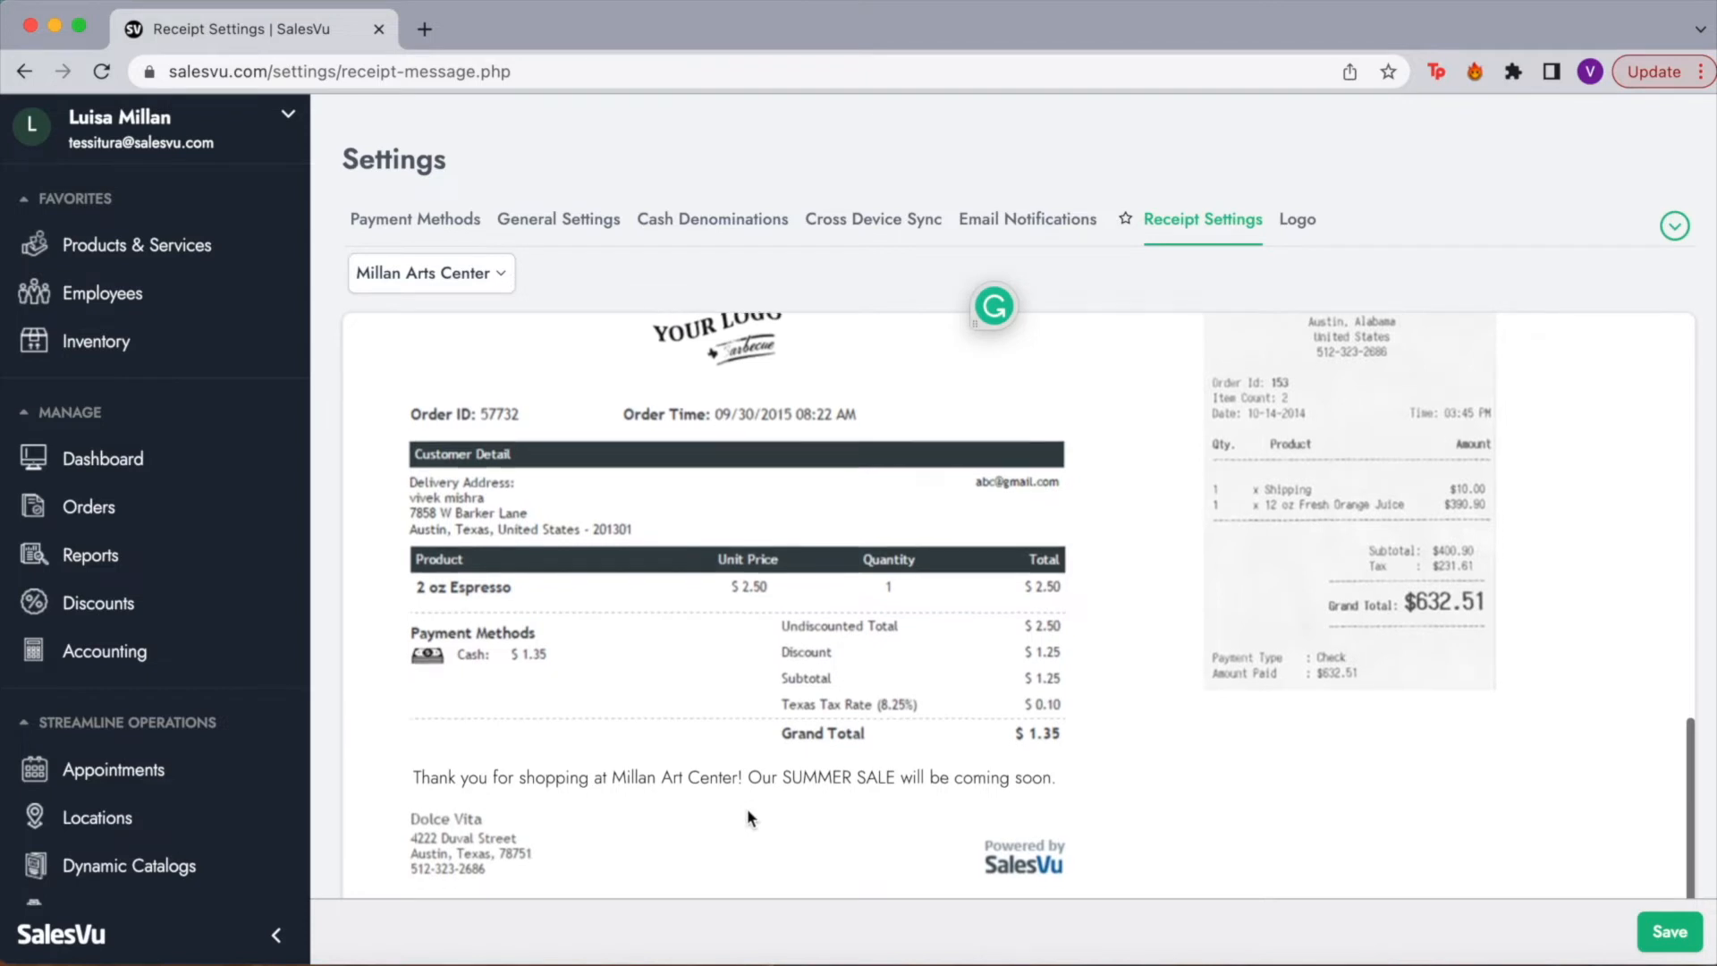
click(1661, 937)
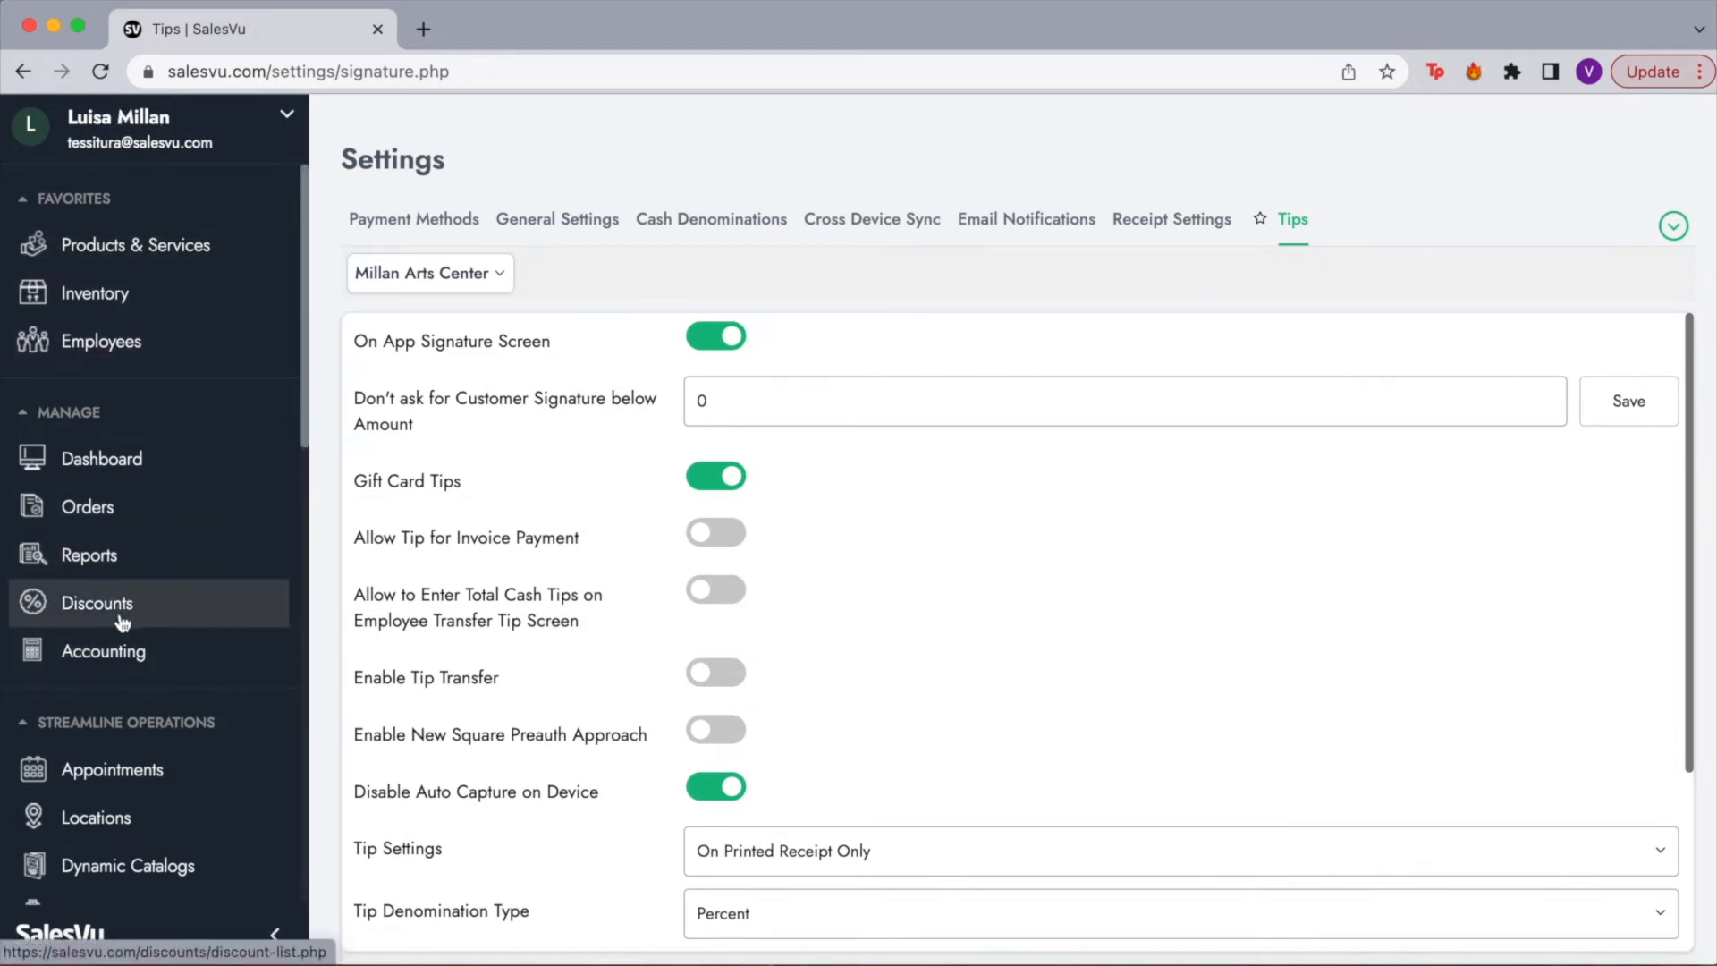
Step: Filter the Discounts list to Millan Arts Center and scroll through entries like SUMMER15
click(73, 616)
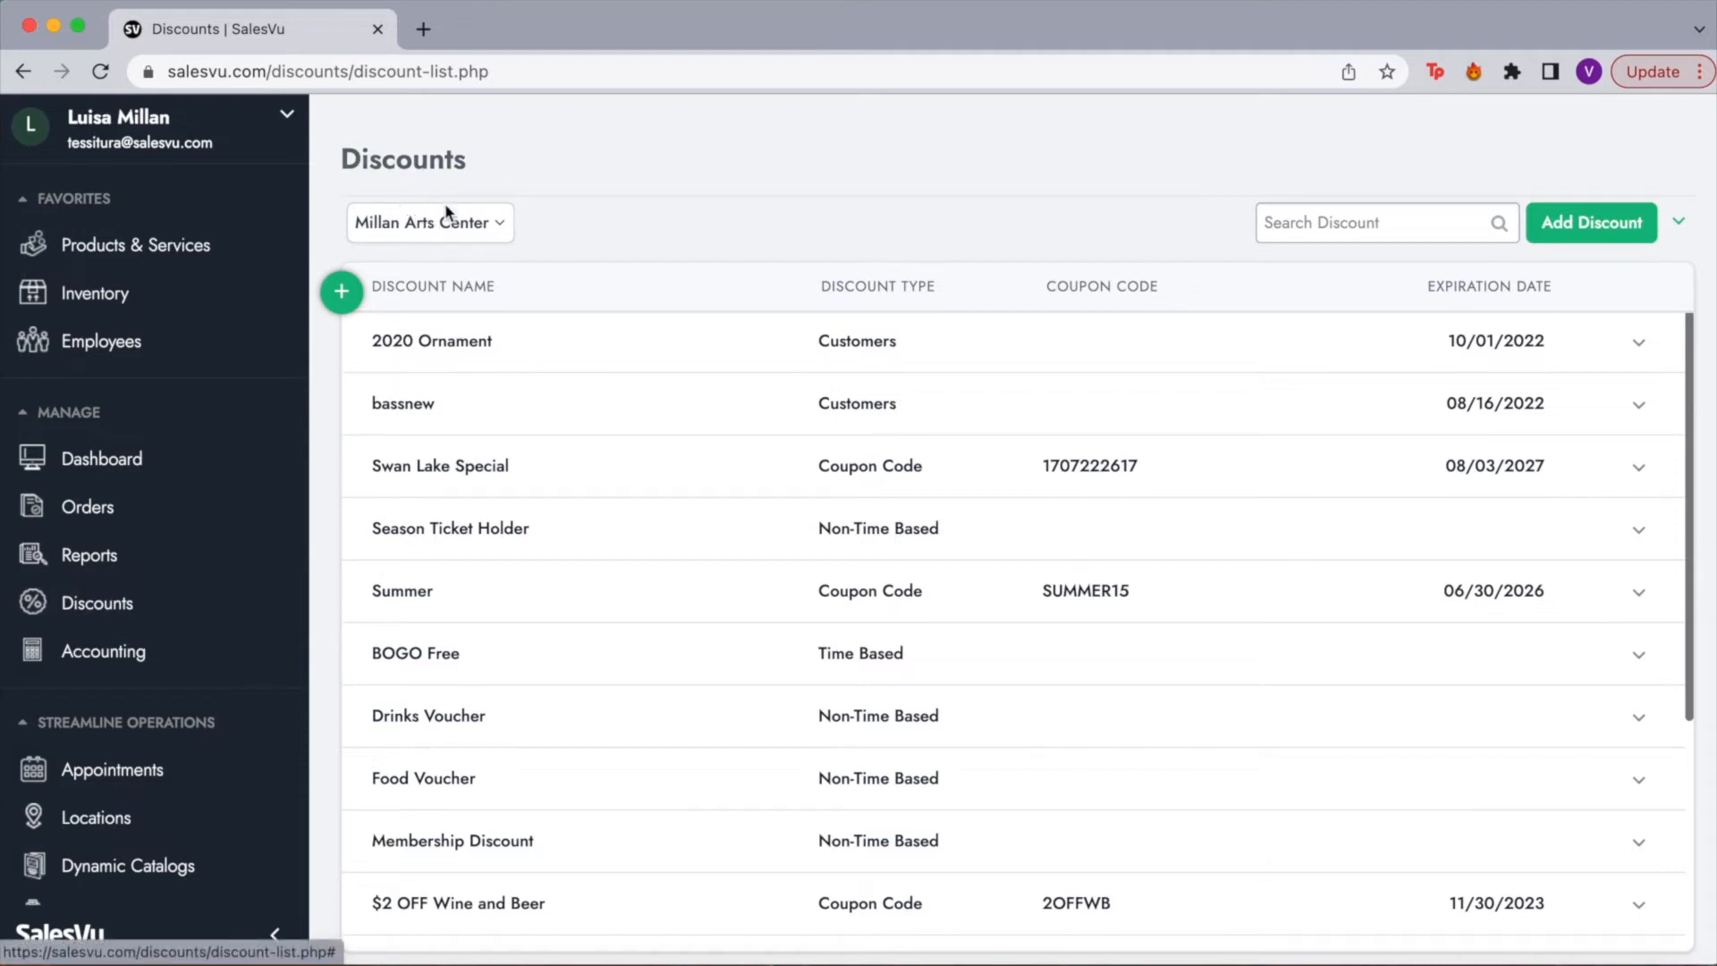
click(430, 230)
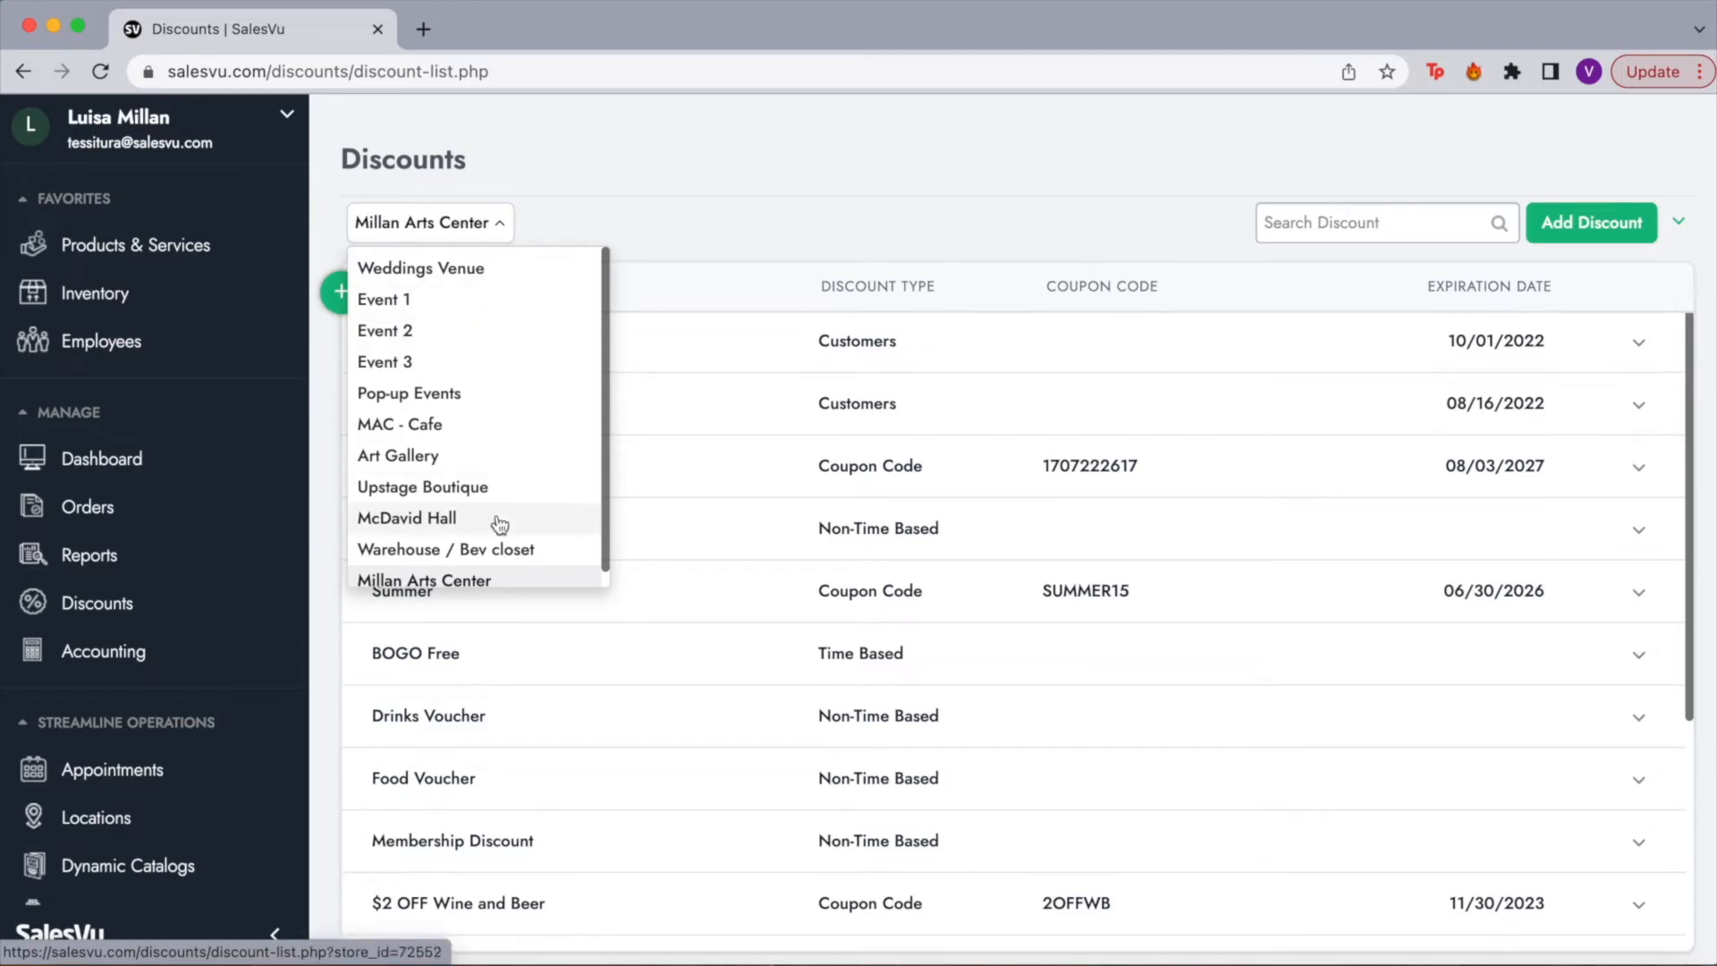
scroll(493, 529, down, 1)
click(472, 565)
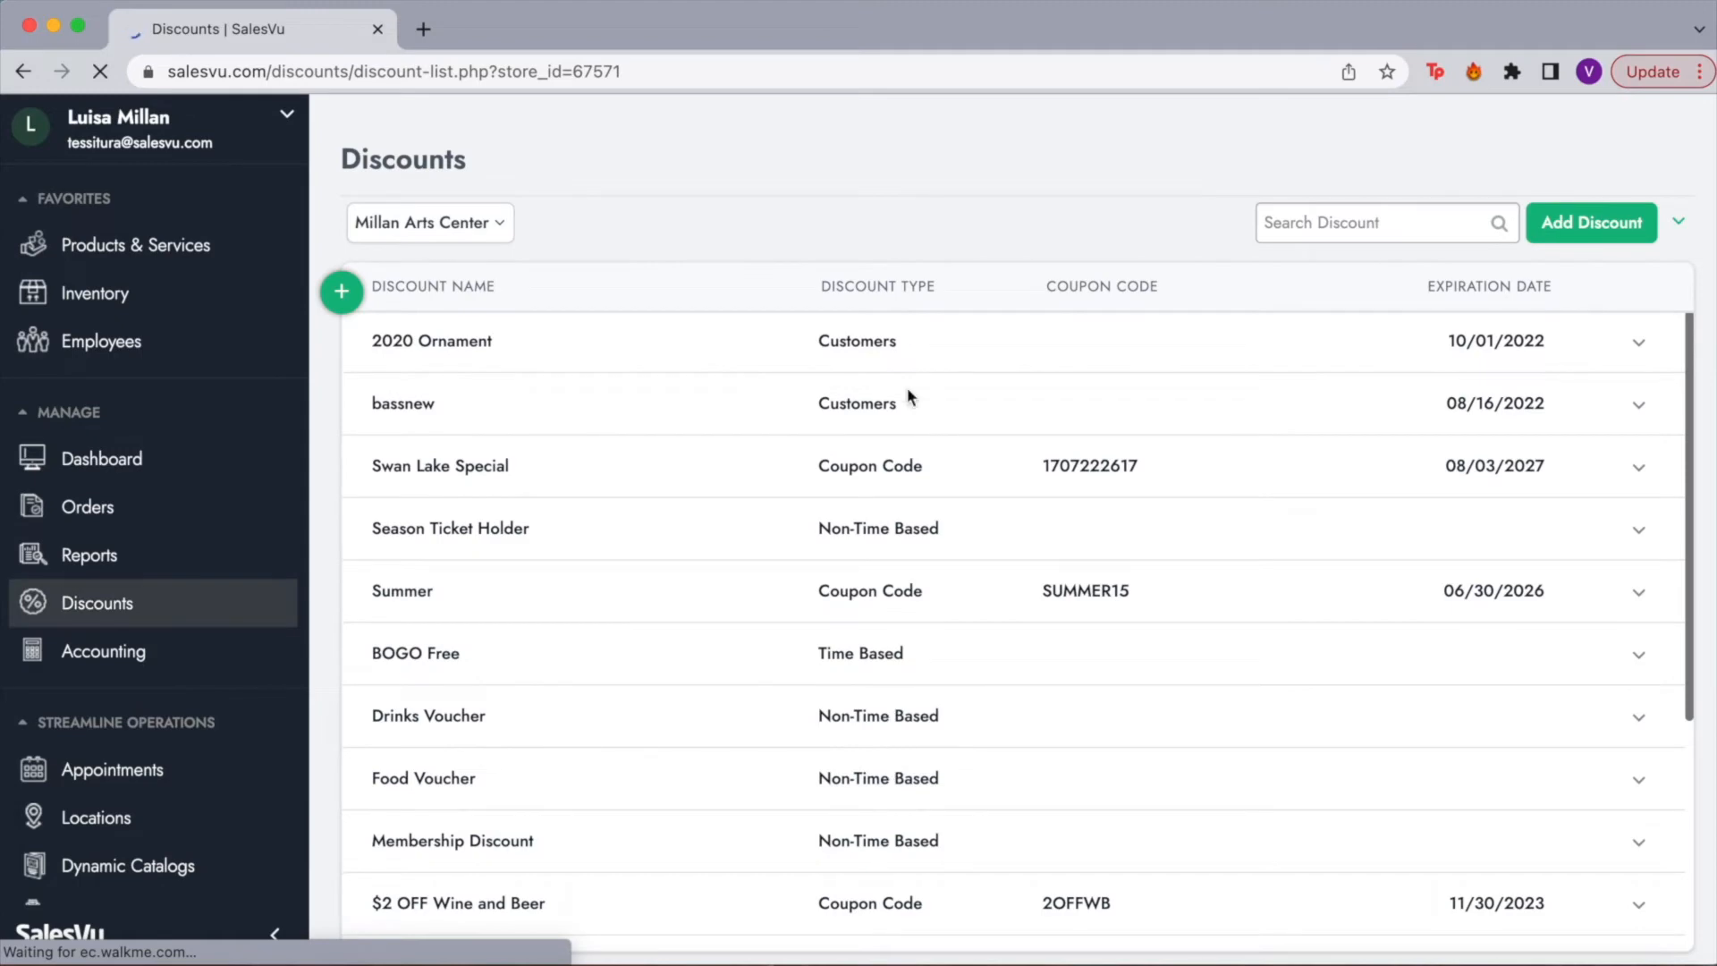
scroll(823, 374, down, 2)
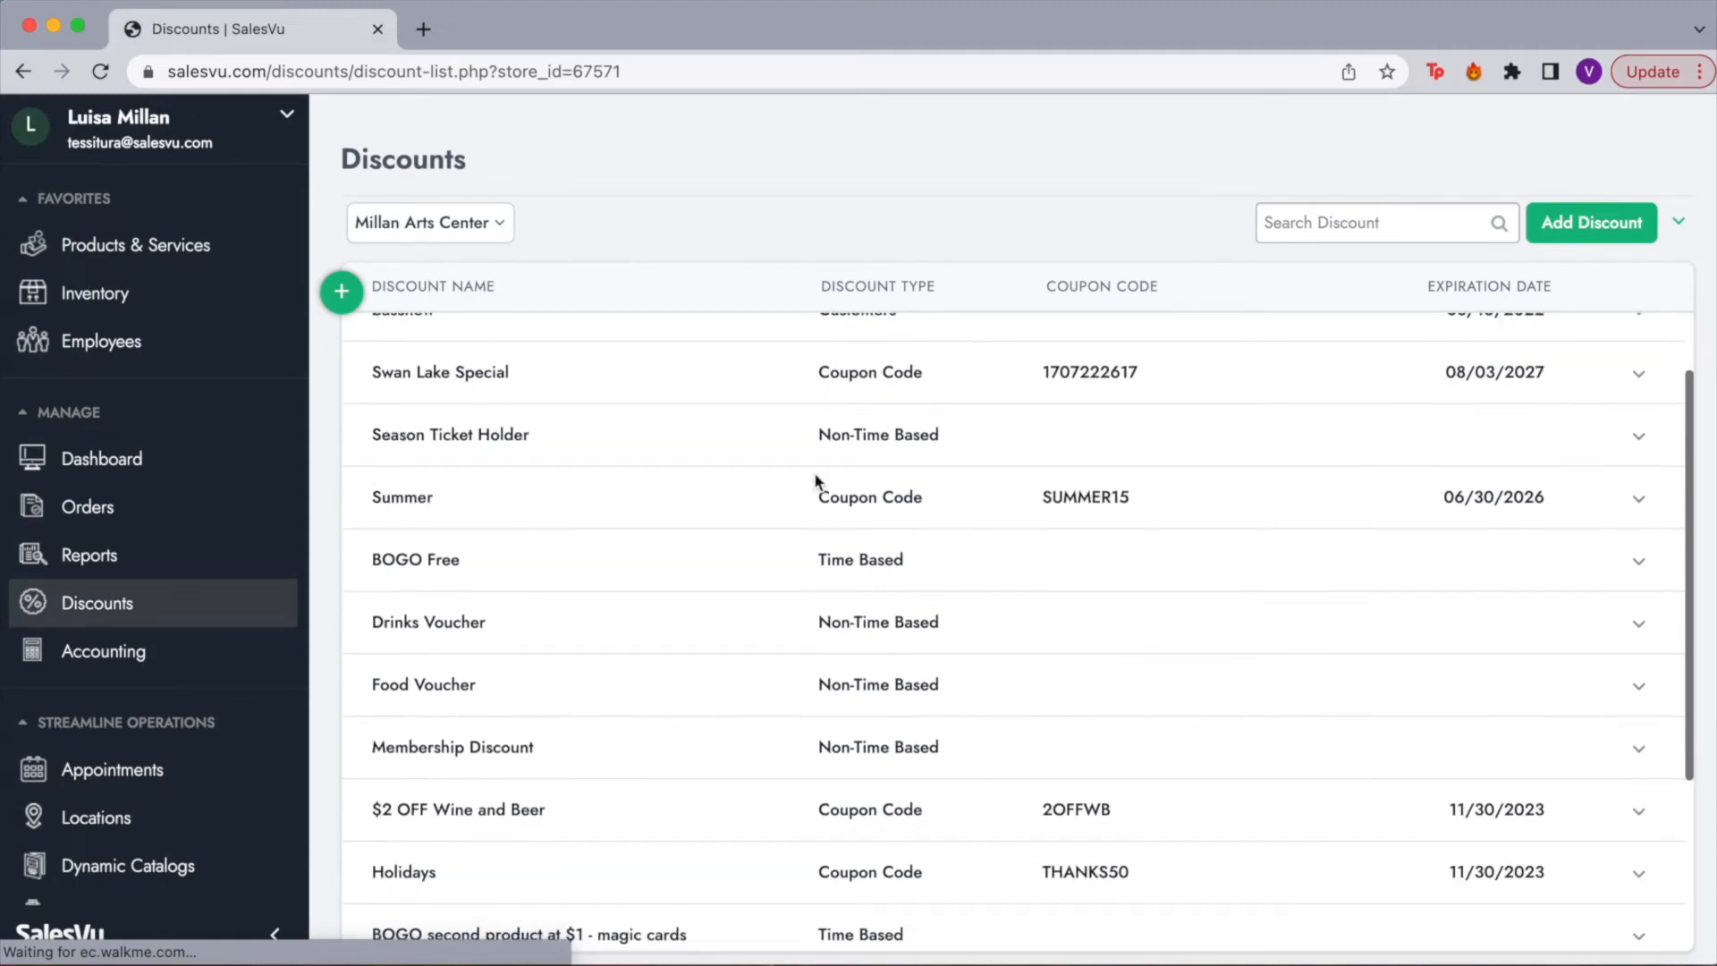
scroll(851, 606, down, 3)
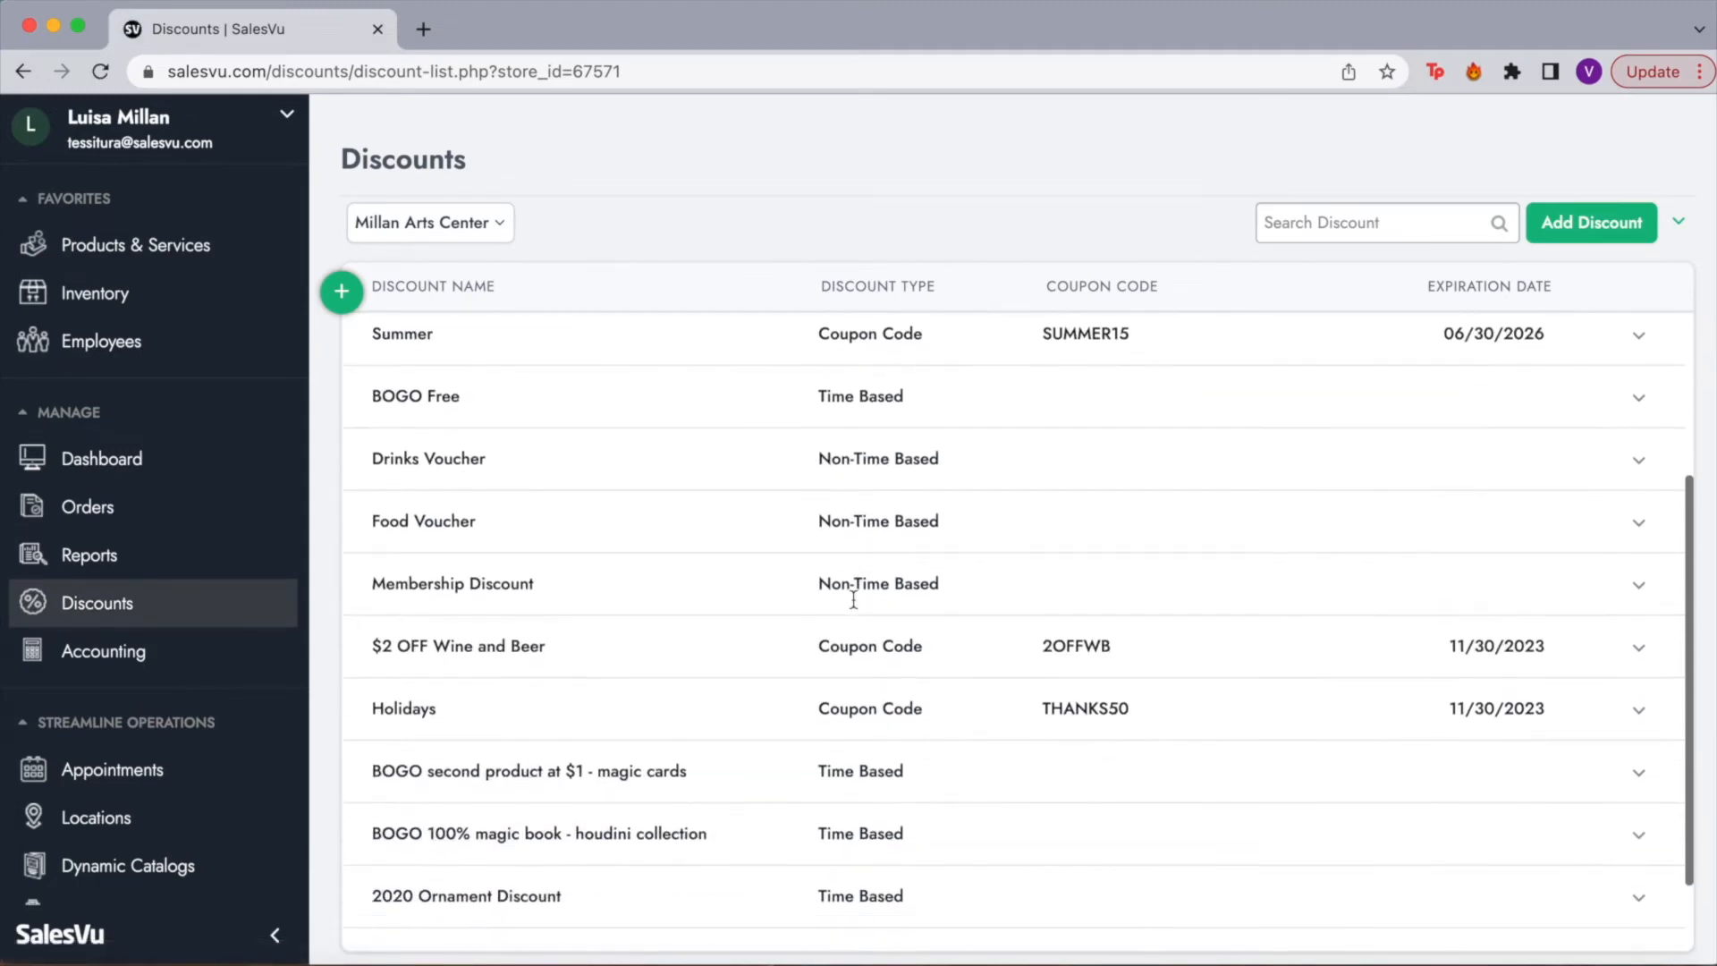
scroll(854, 606, down, 2)
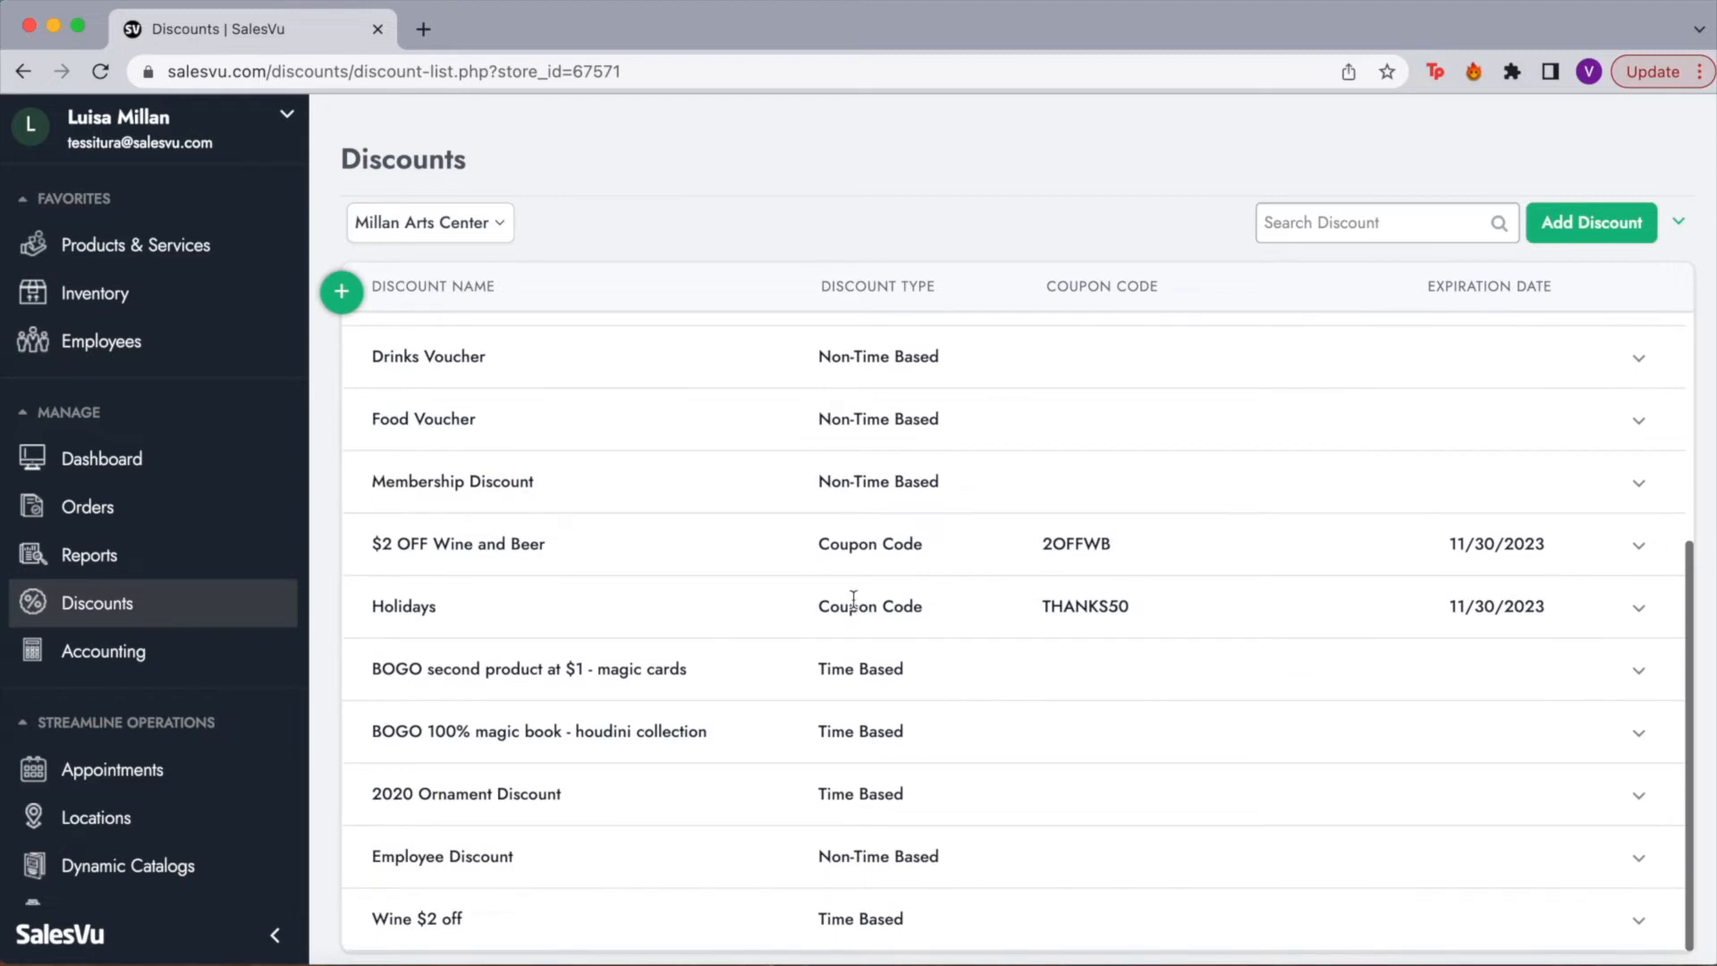
scroll(1034, 743, up, 6)
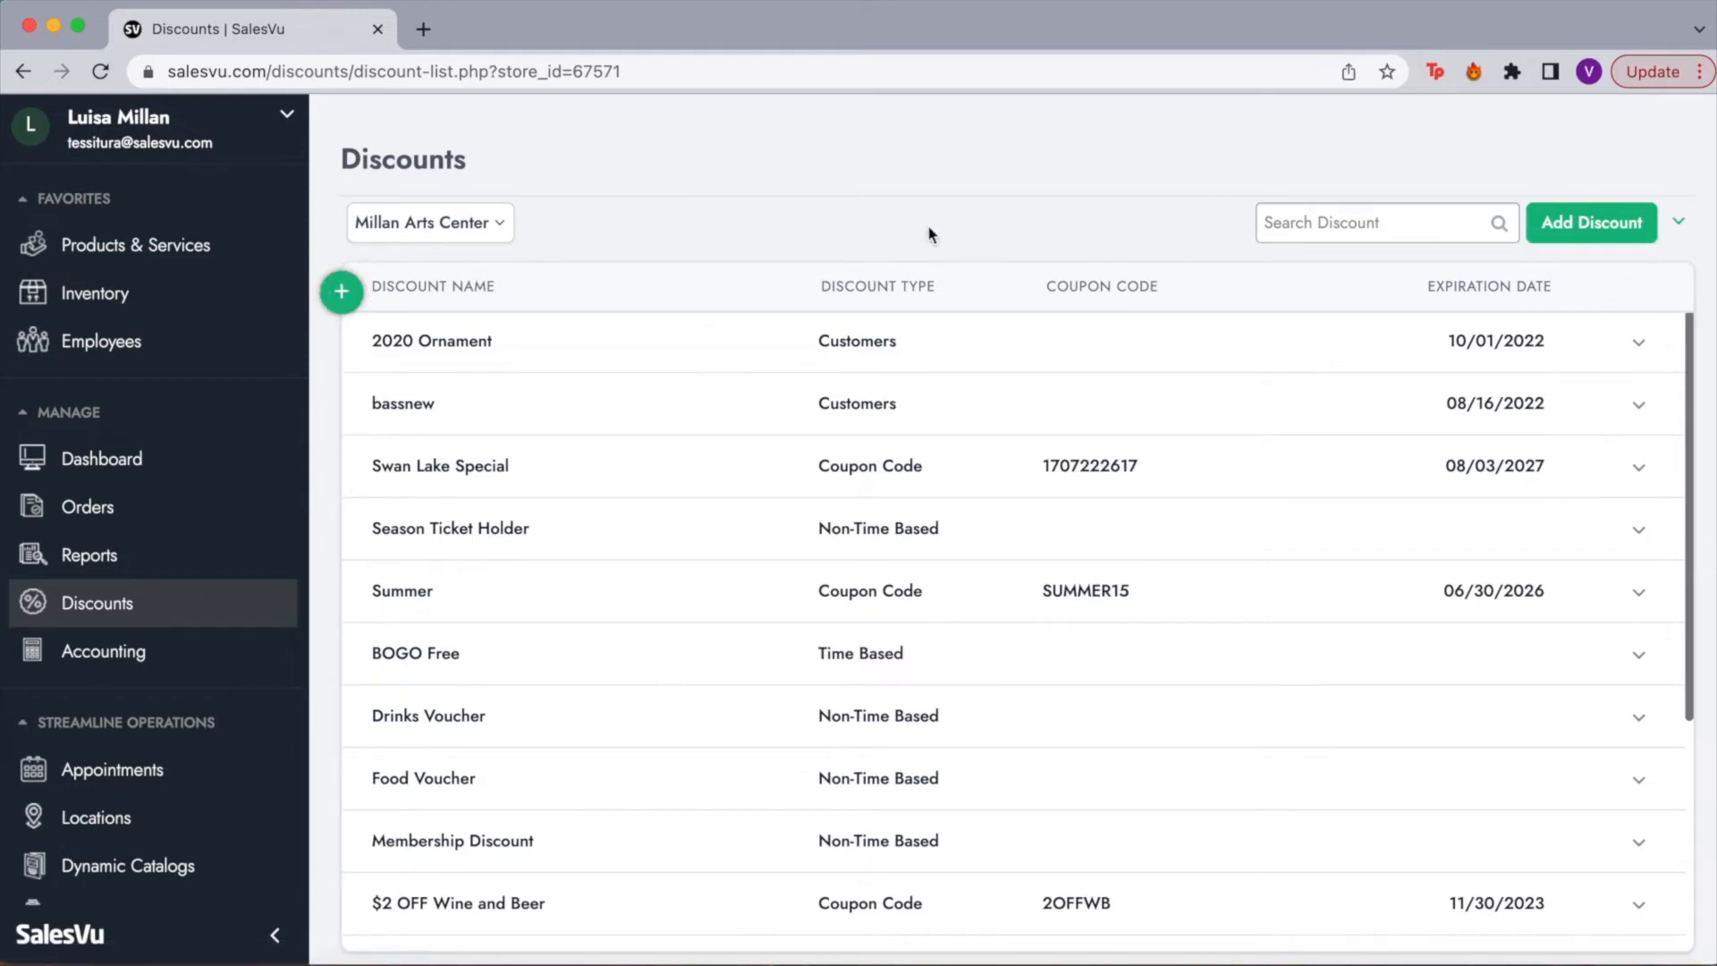
Step: Create a new discount named FALL22 as a Coupon Code, value 20, at product level
click(1565, 219)
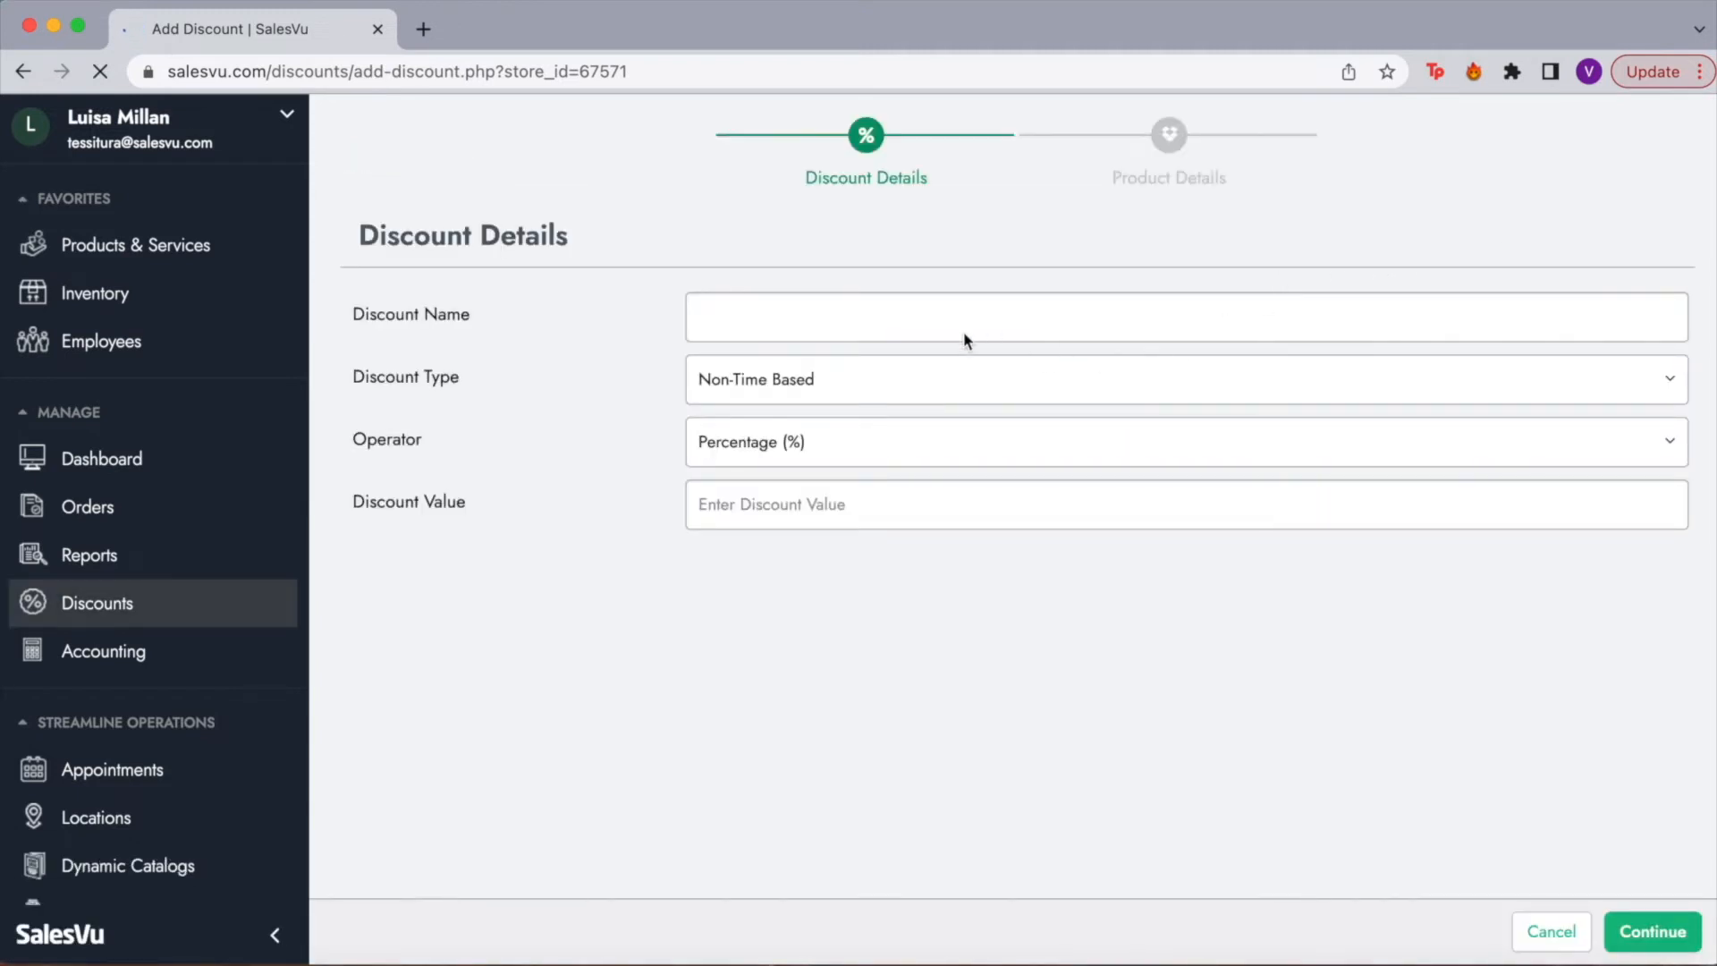
click(868, 329)
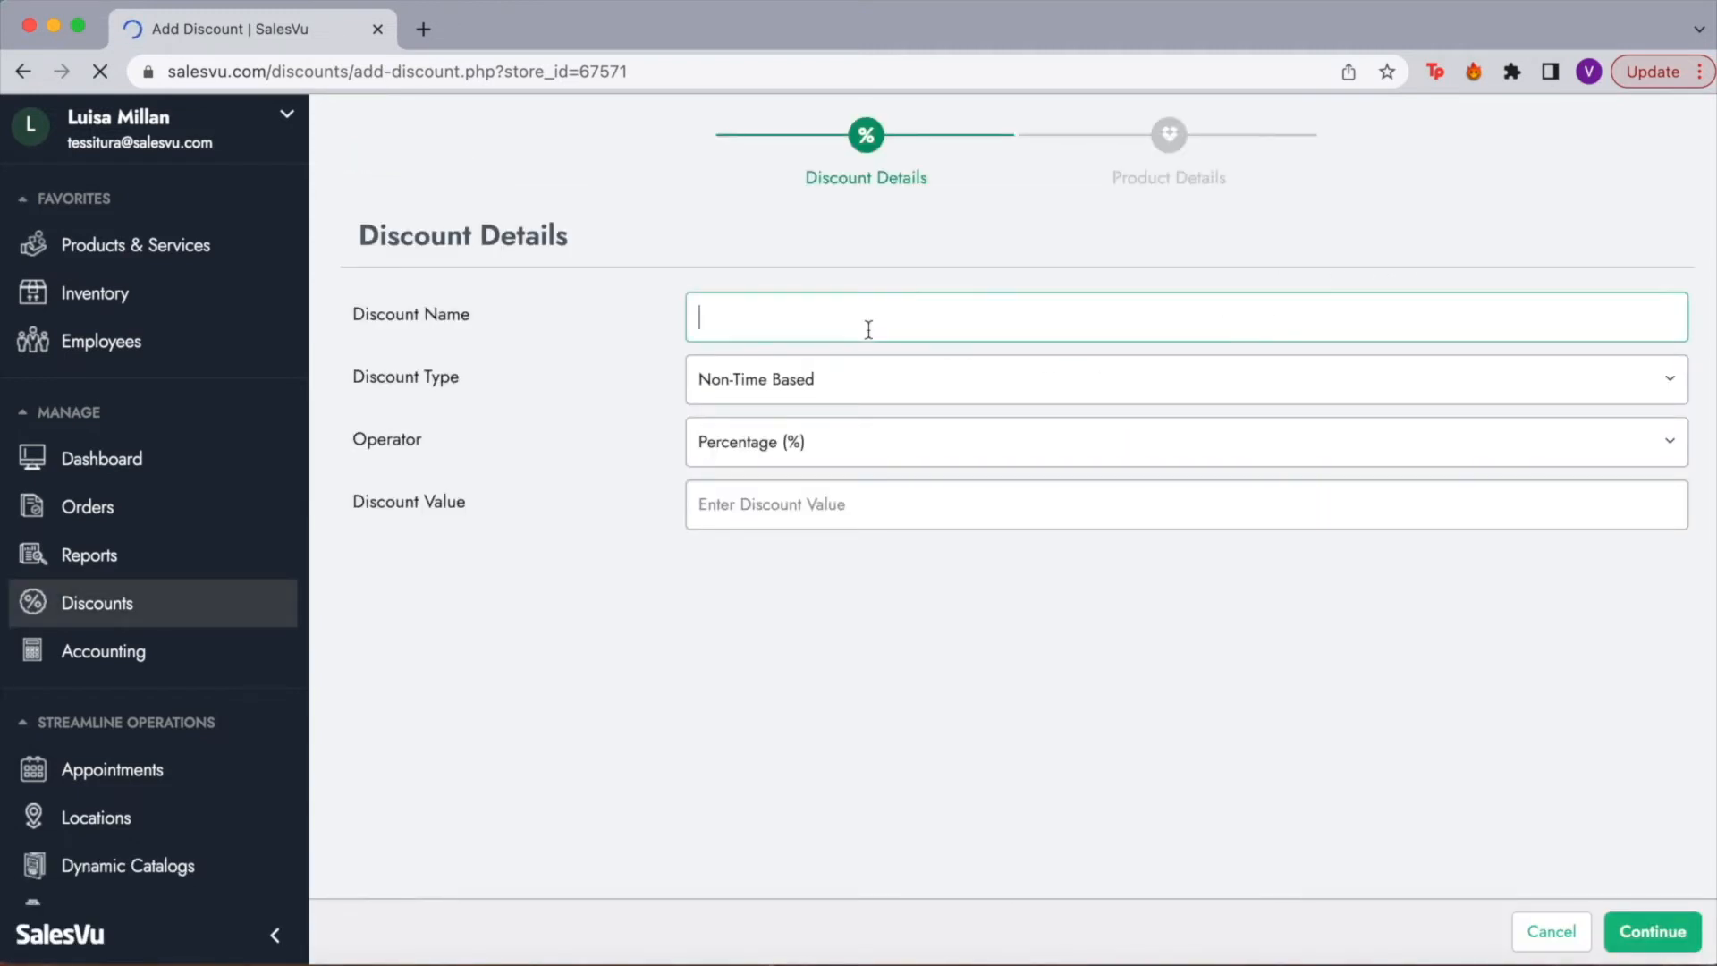
text(Fa)
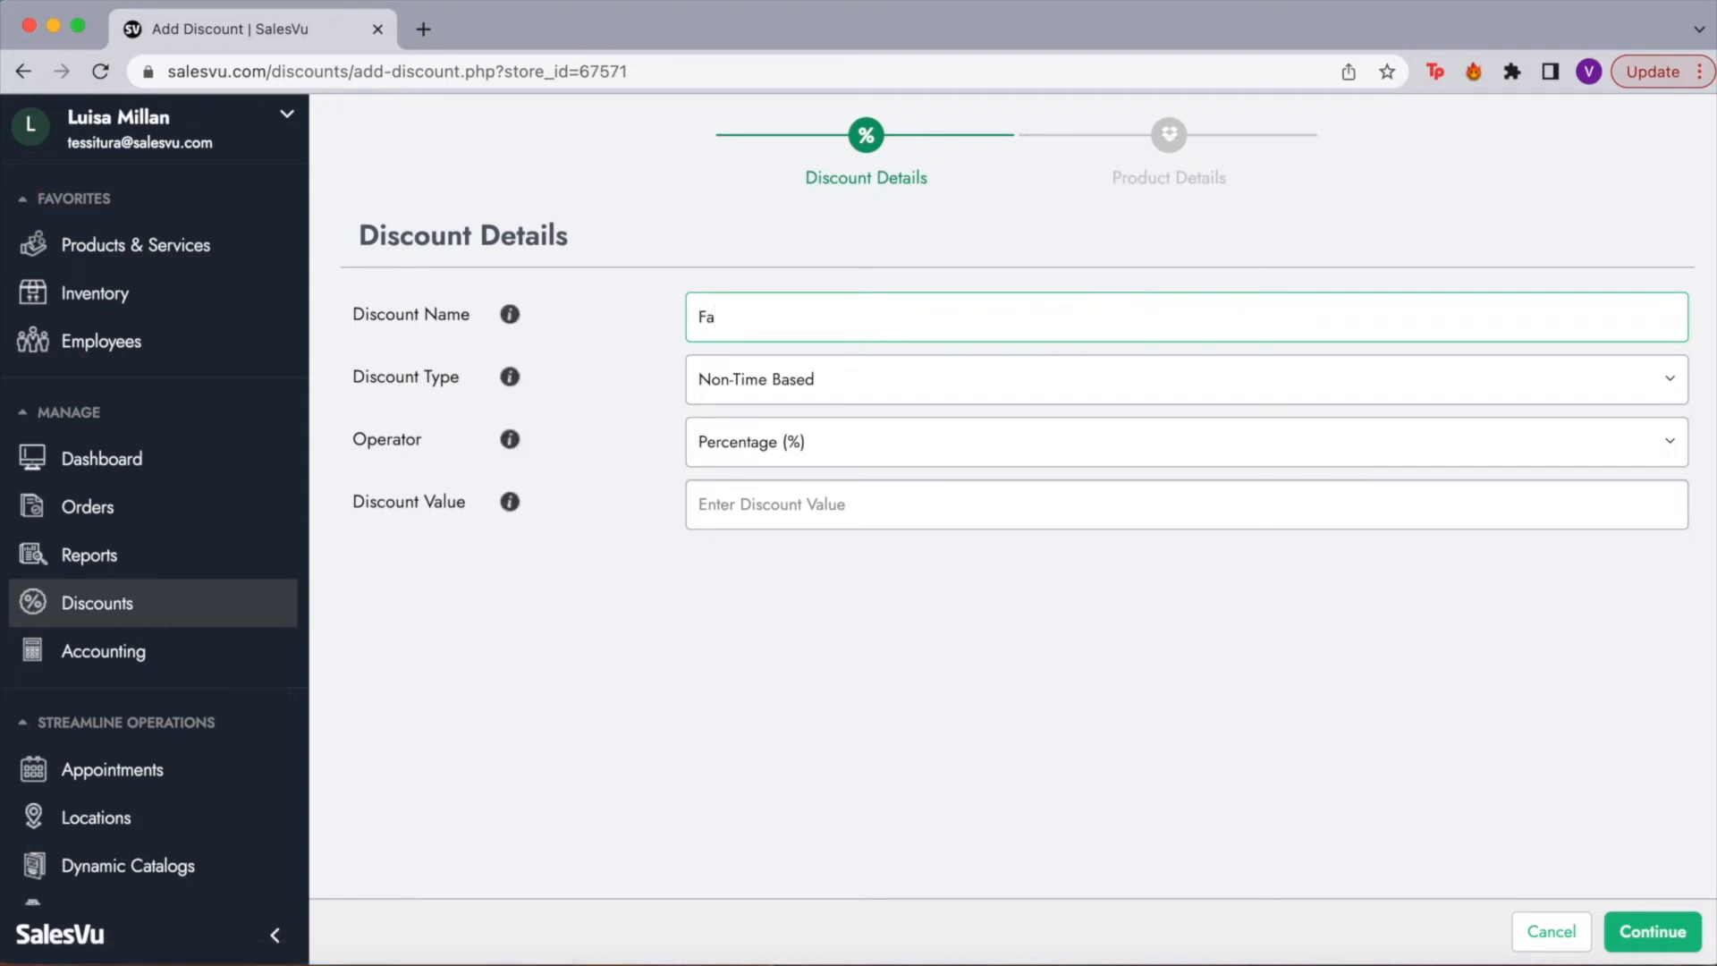
text(LL22)
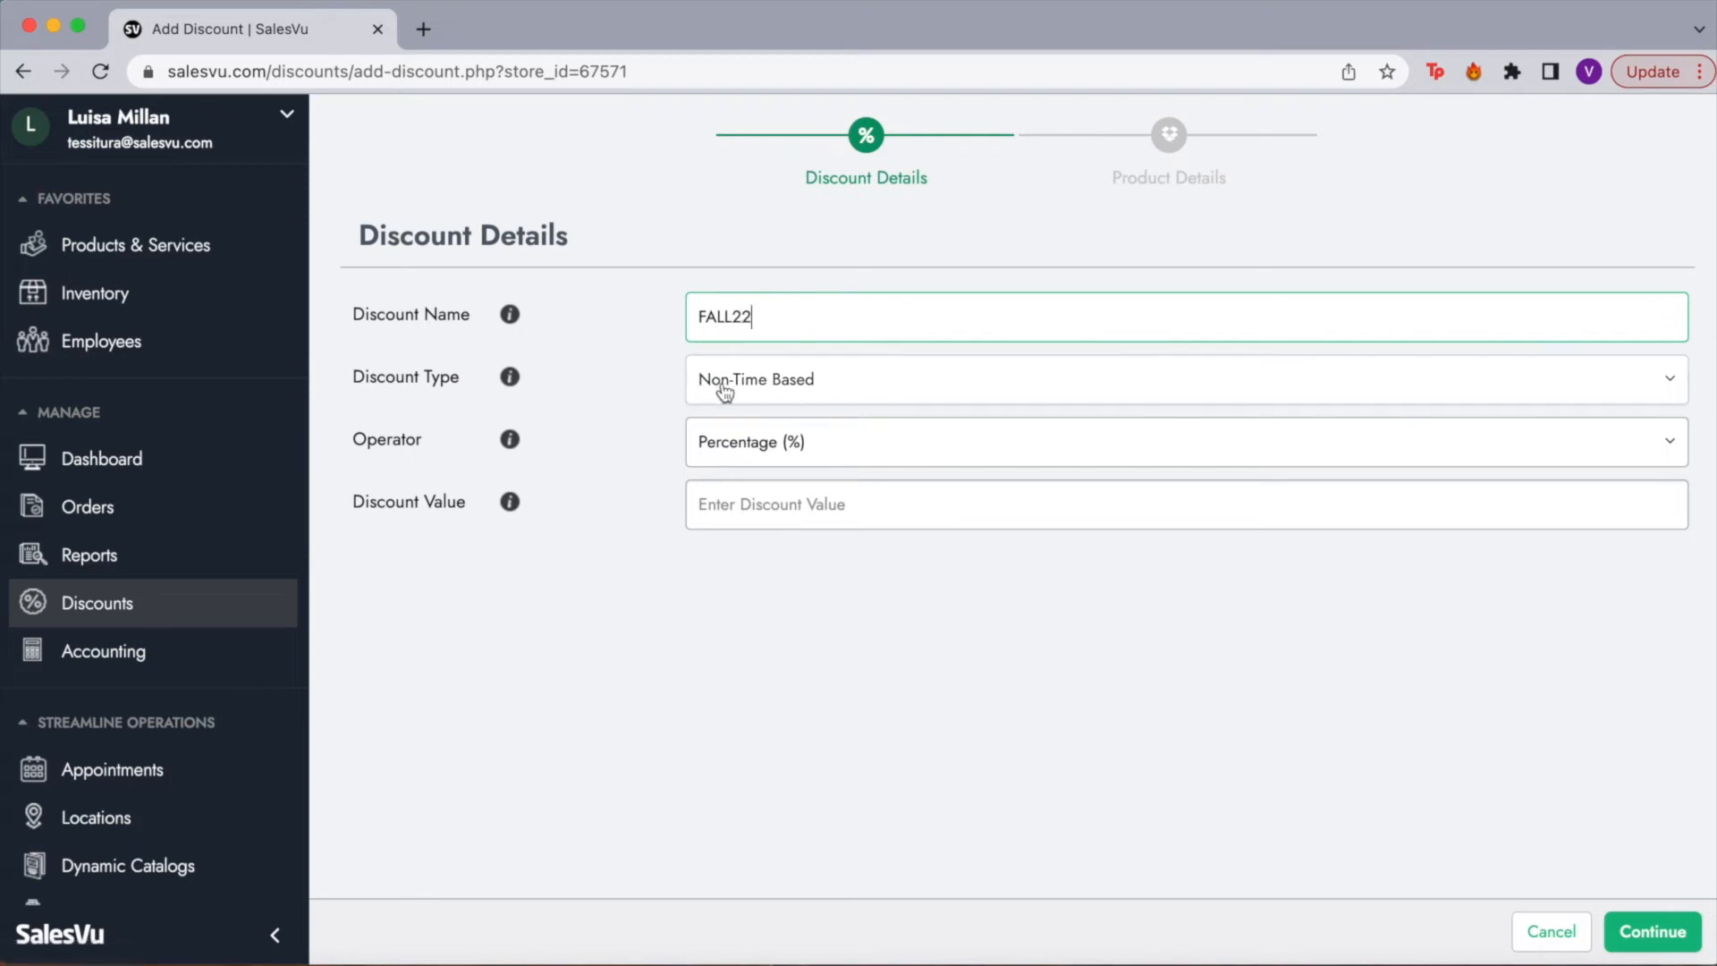
click(755, 399)
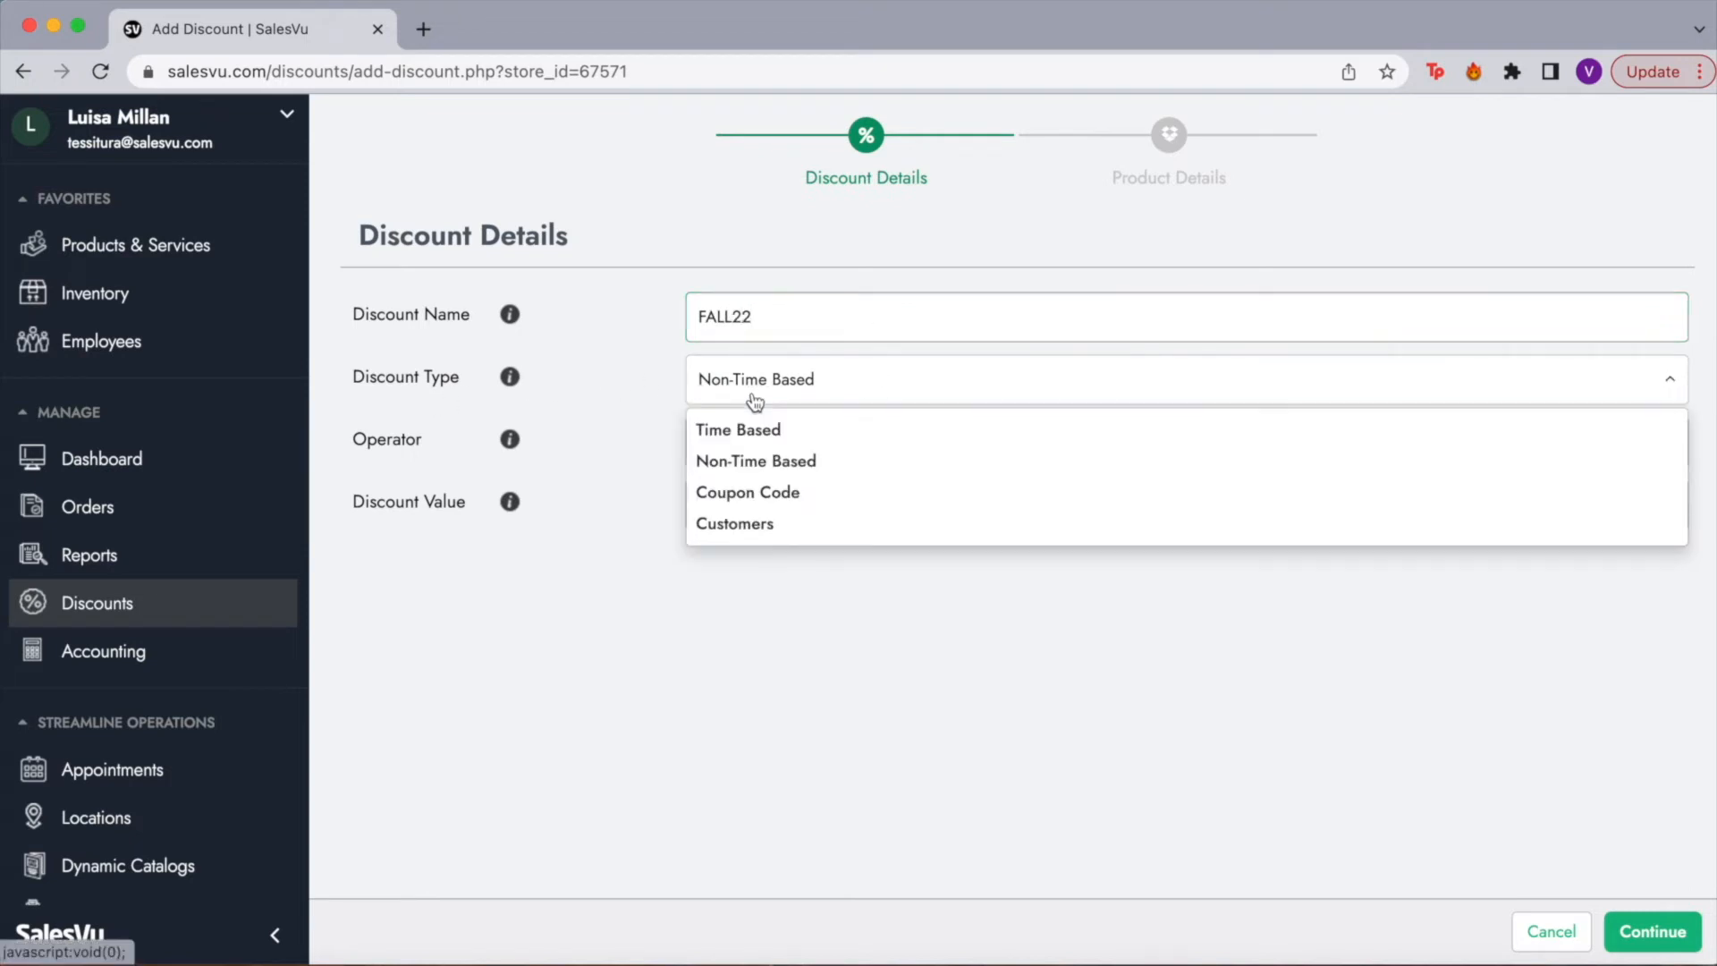
click(790, 494)
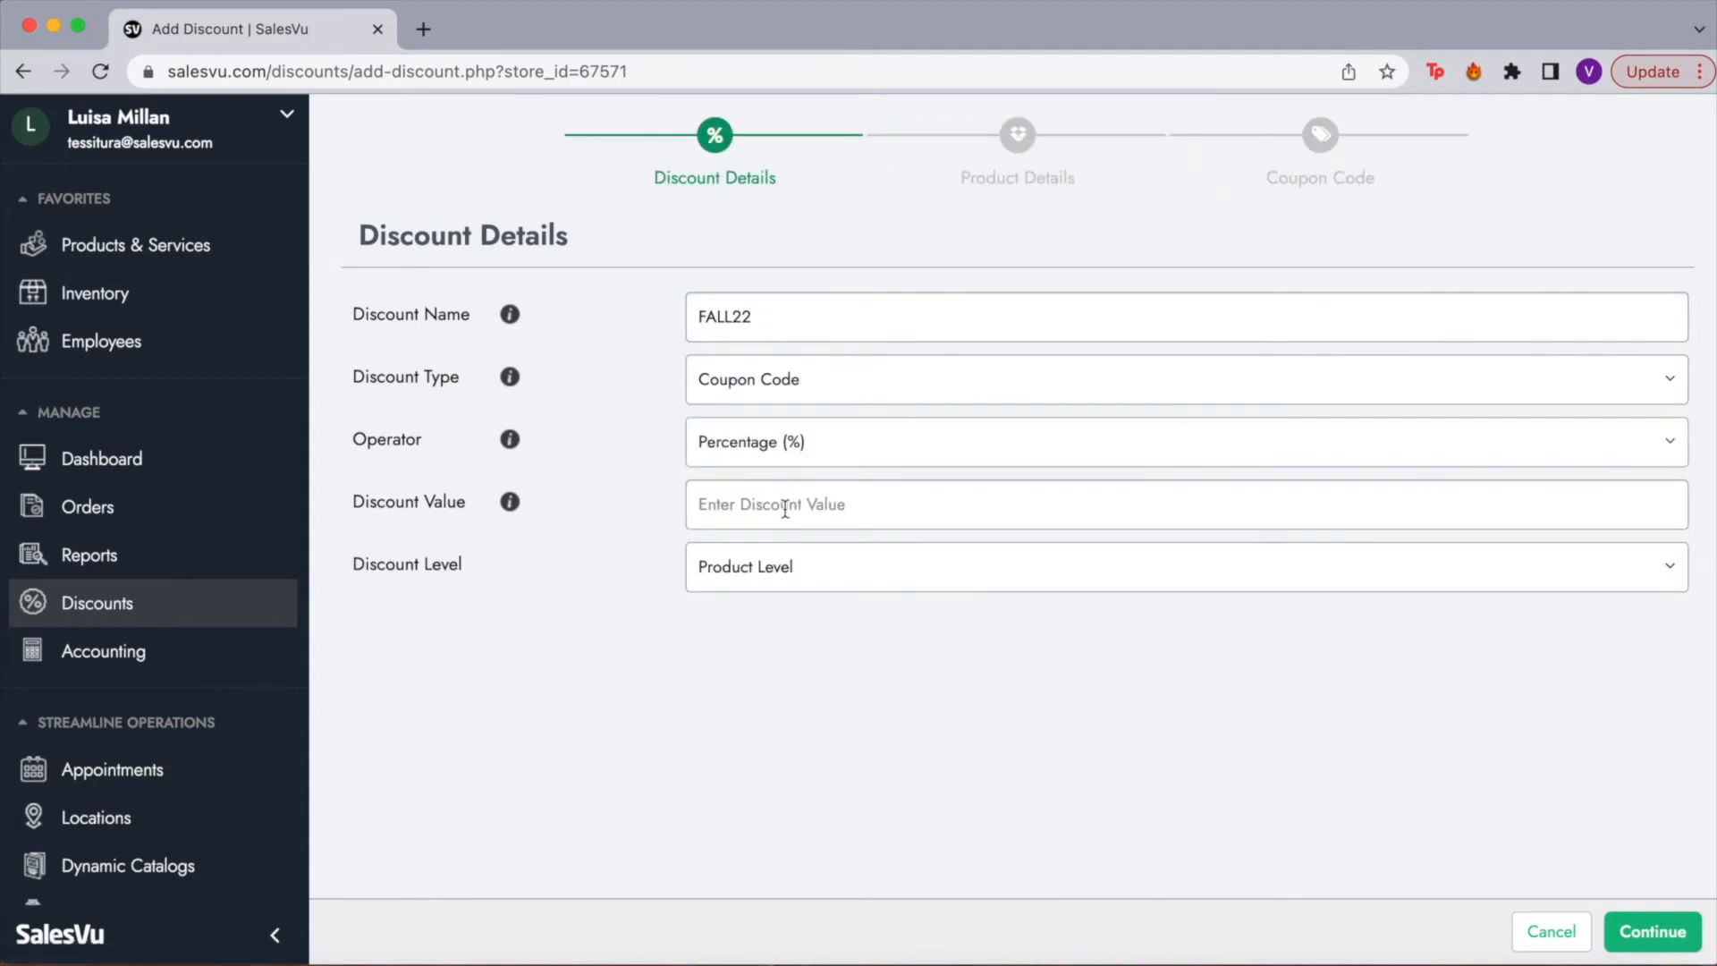
click(785, 509)
text(20)
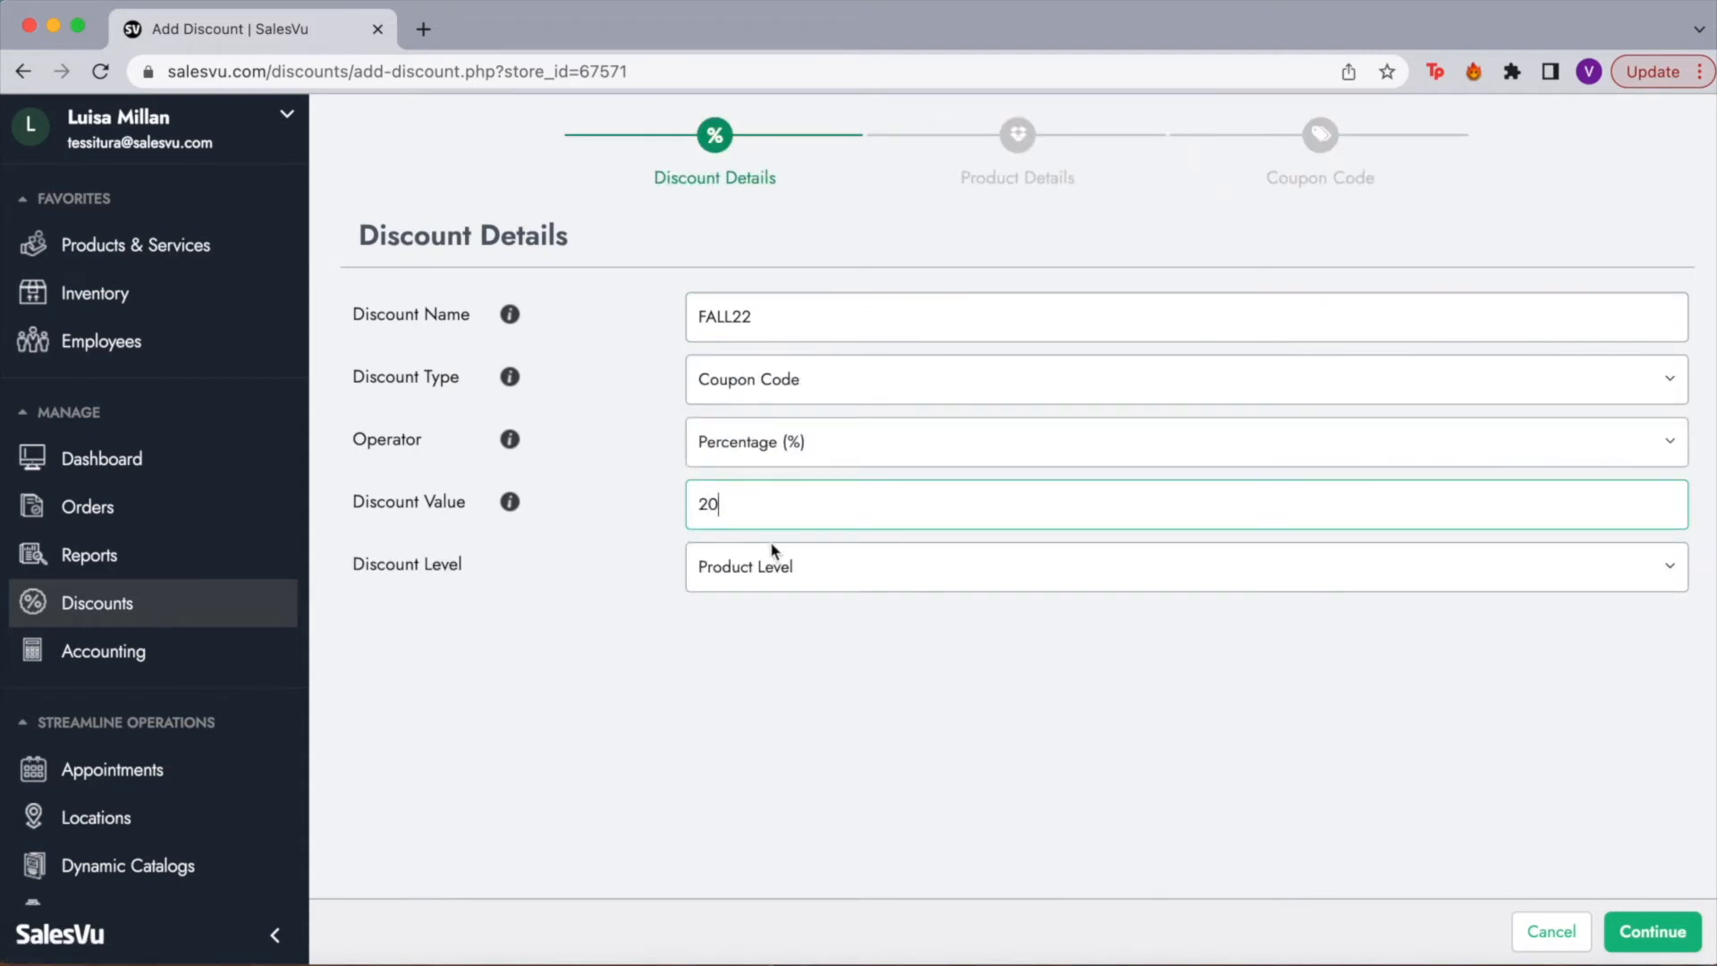
click(786, 590)
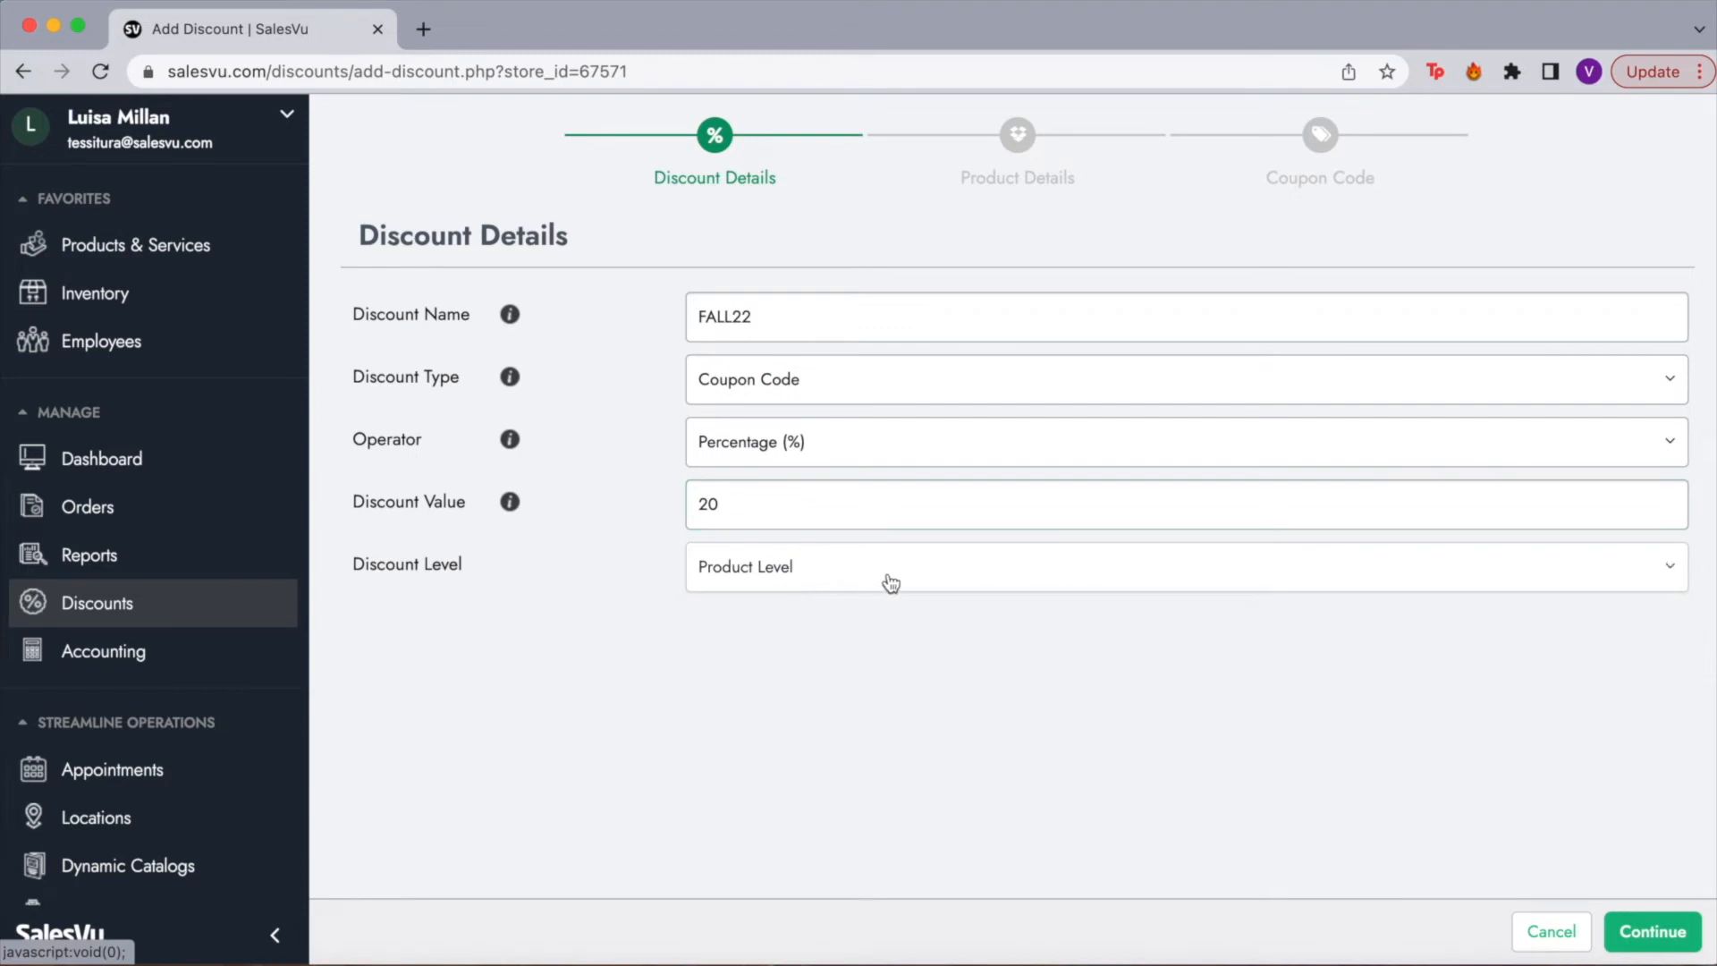
click(880, 583)
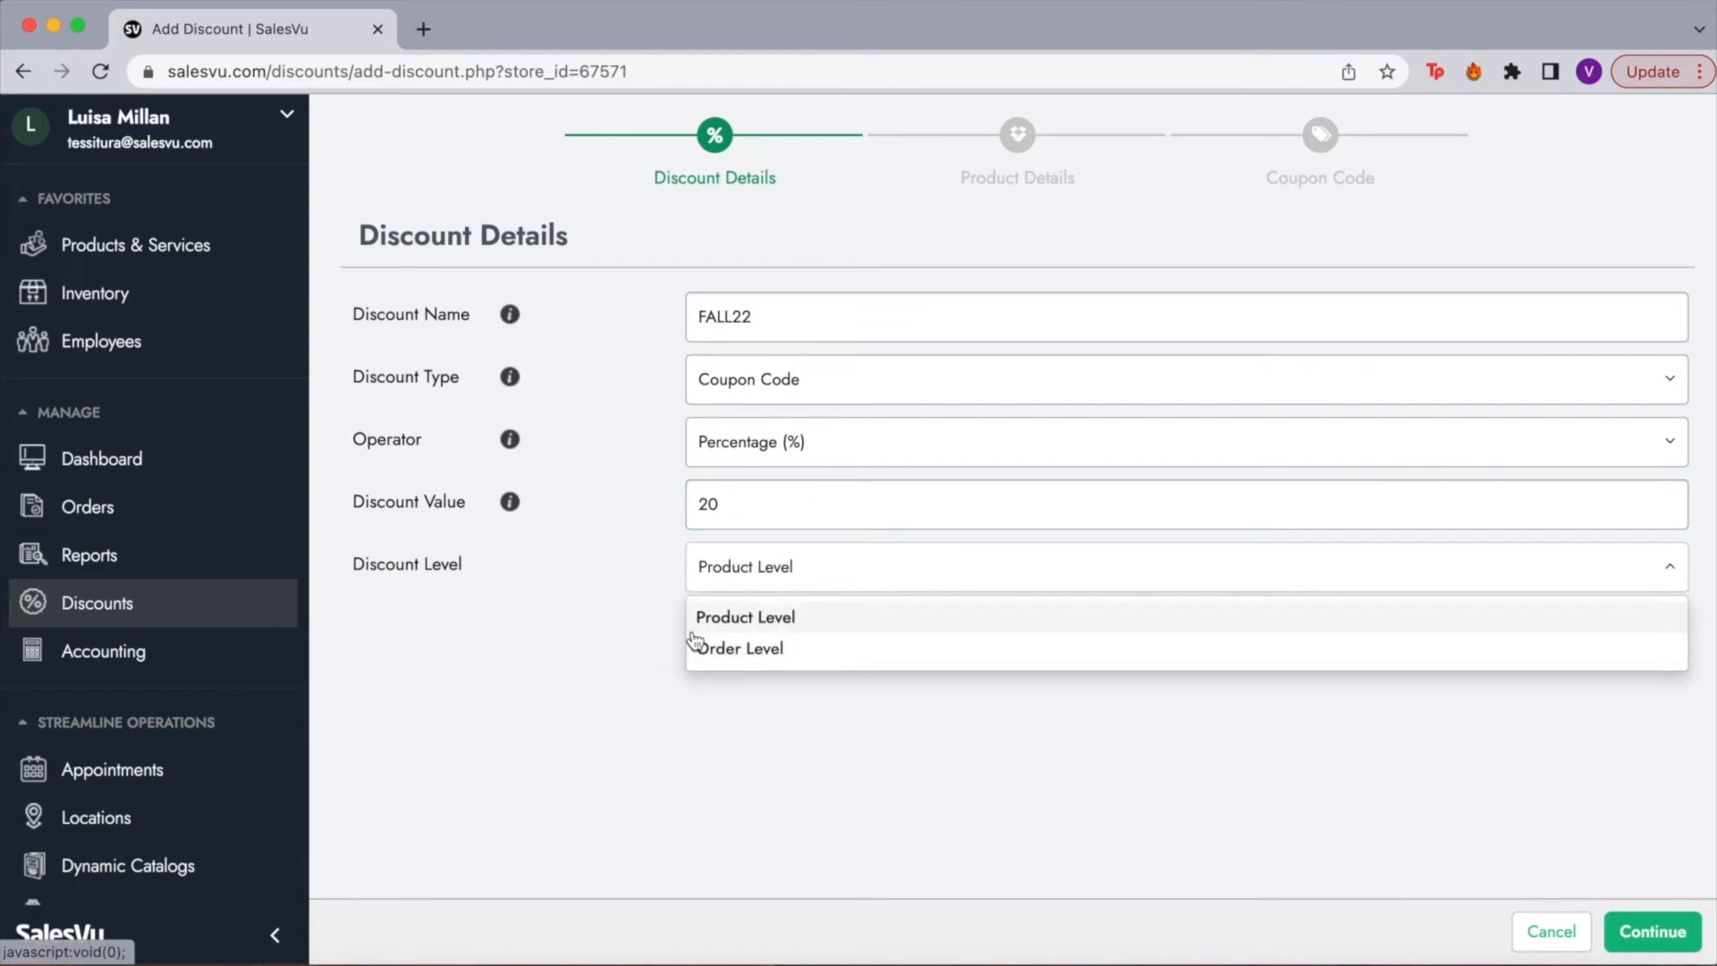
click(1652, 931)
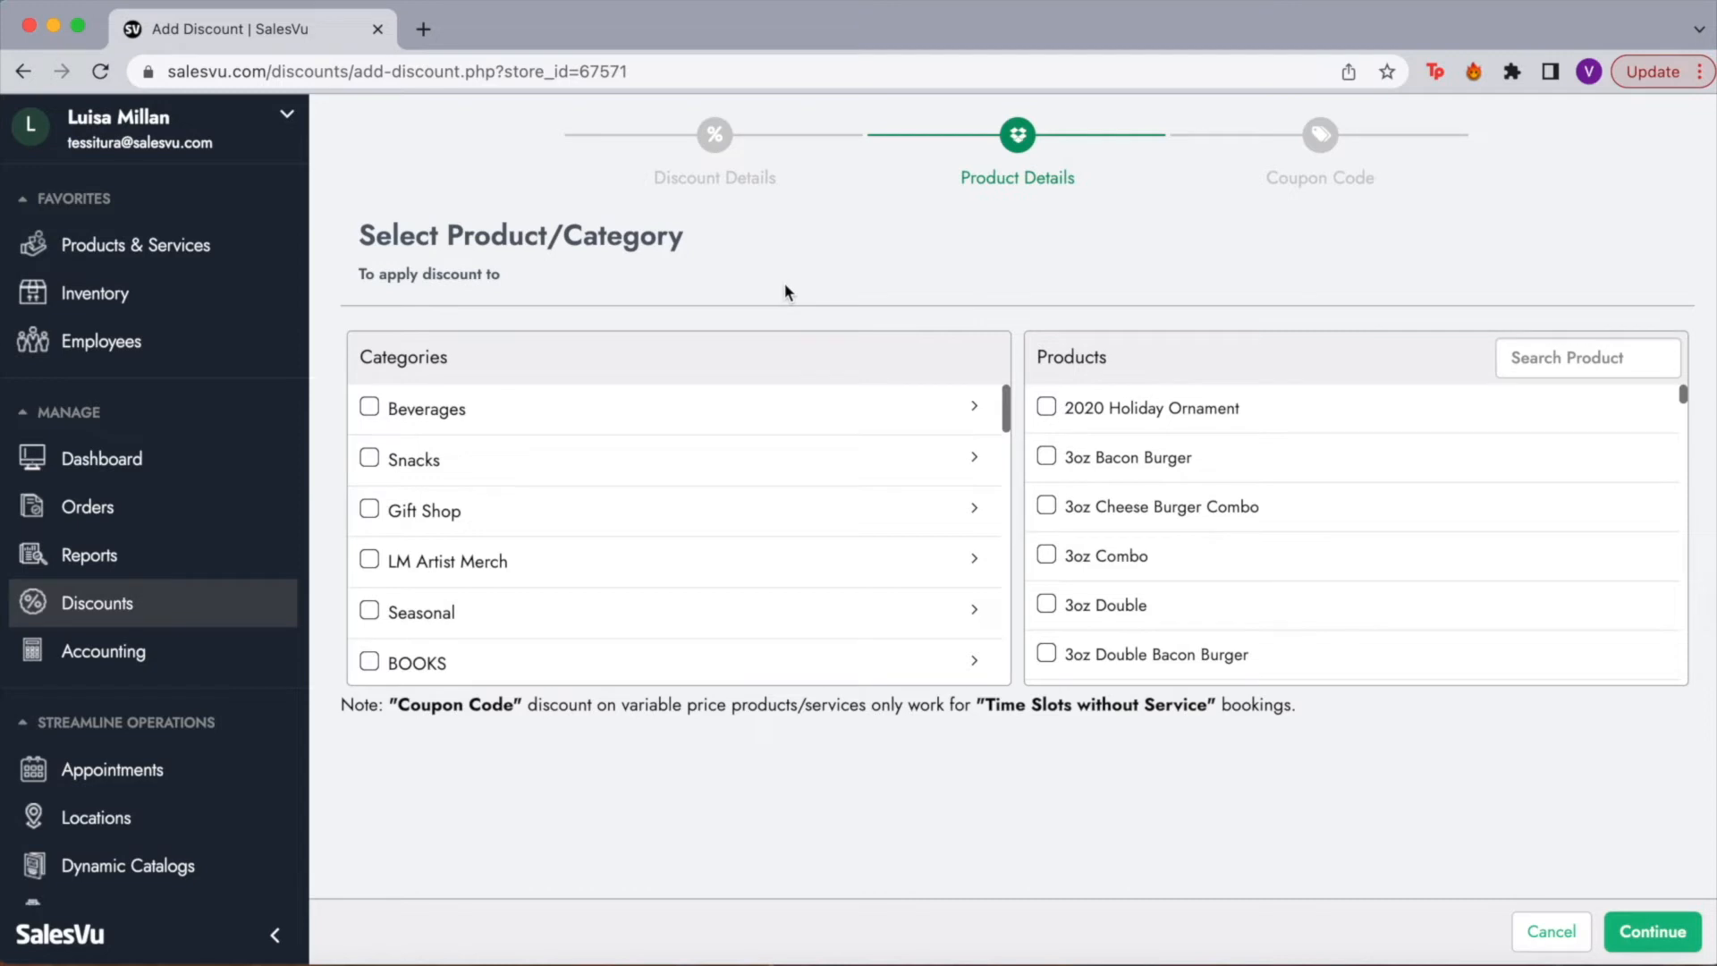
Step: Select the Beverages category for the FALL22 discount and continue
click(367, 411)
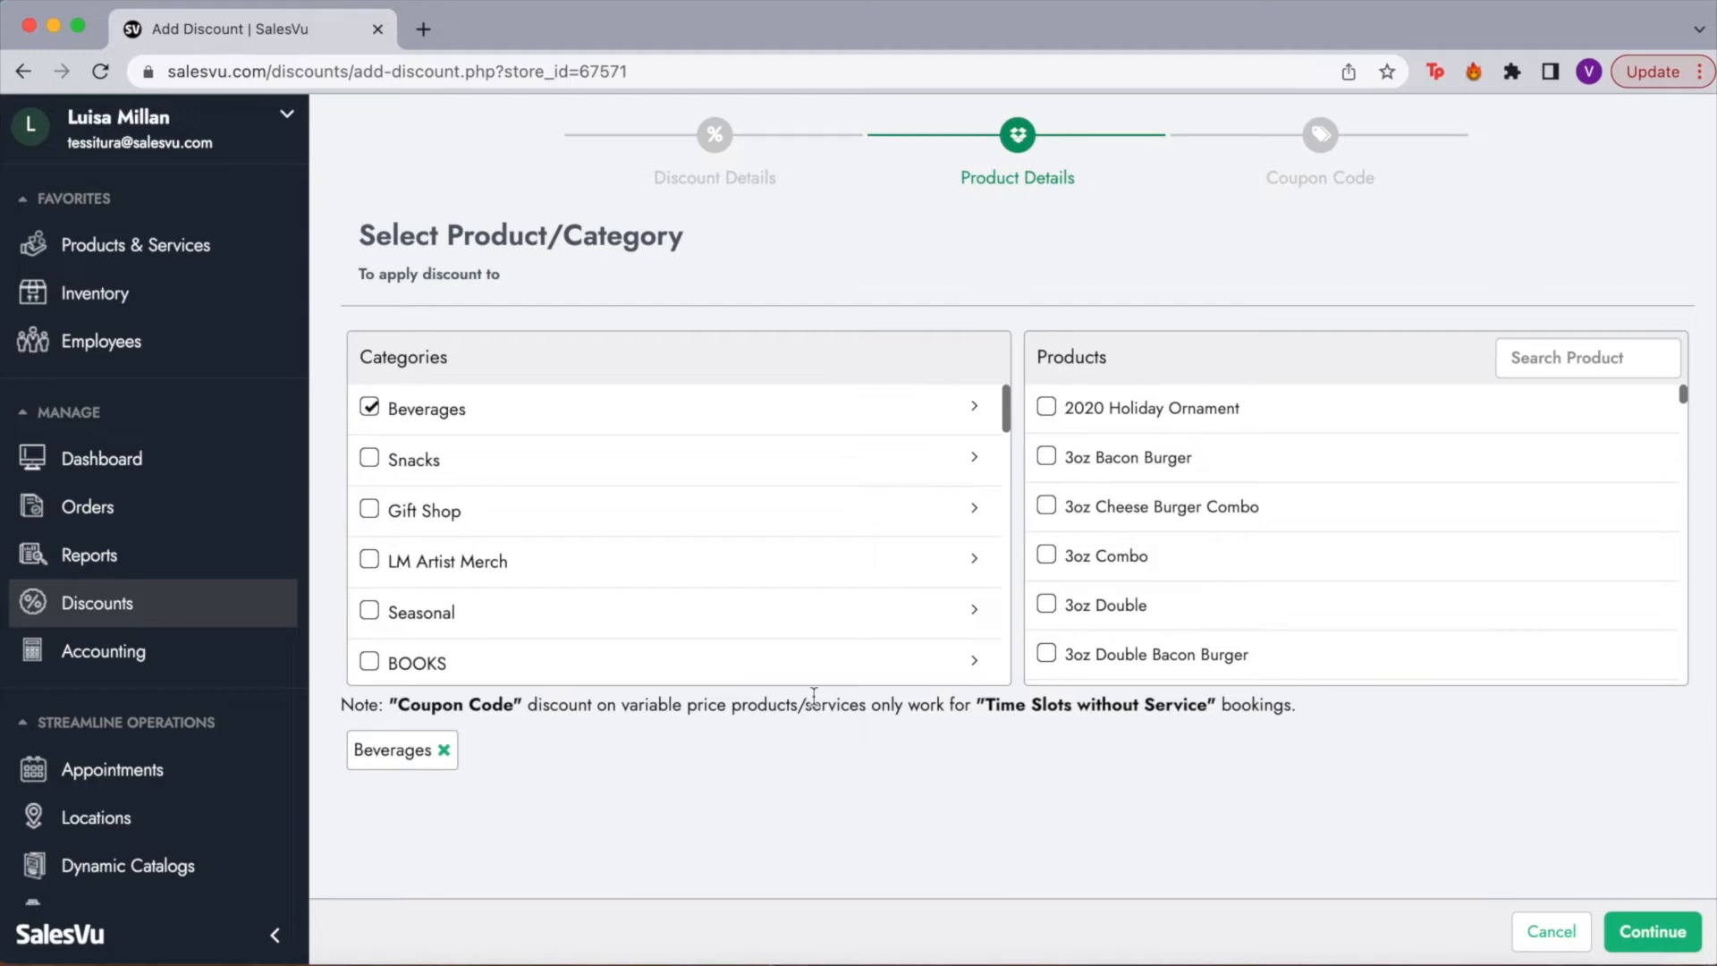
click(1669, 937)
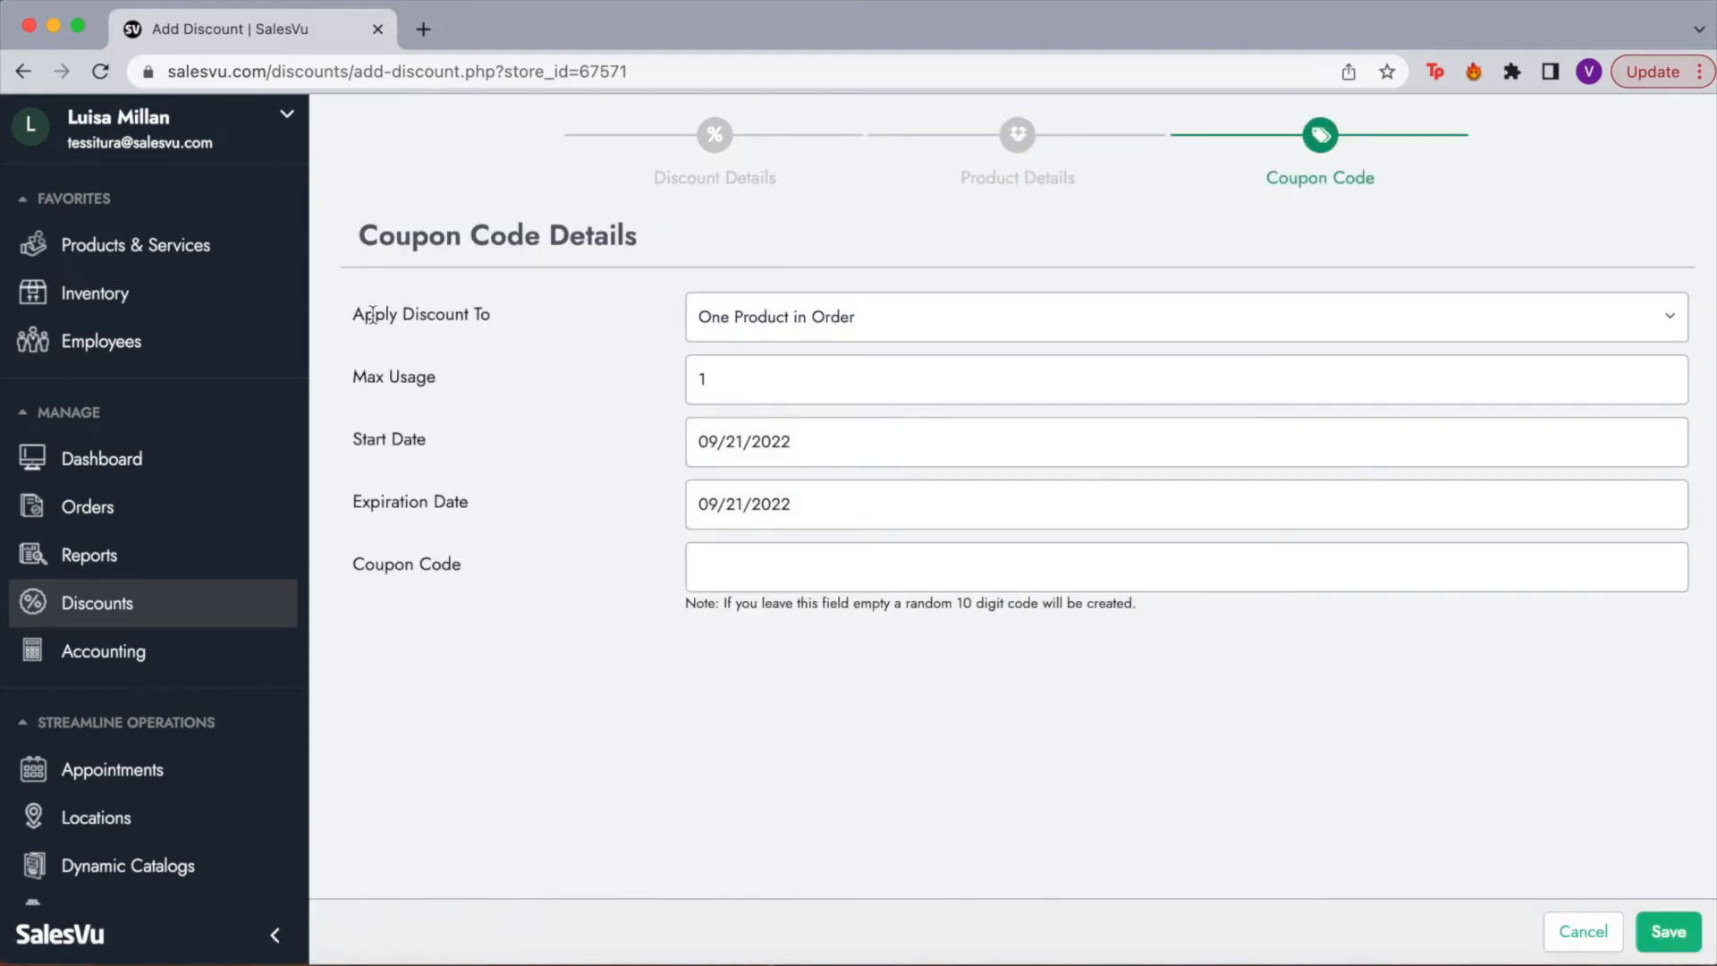
Step: Apply the coupon to all products in the order and set Max Usage to 10
click(814, 336)
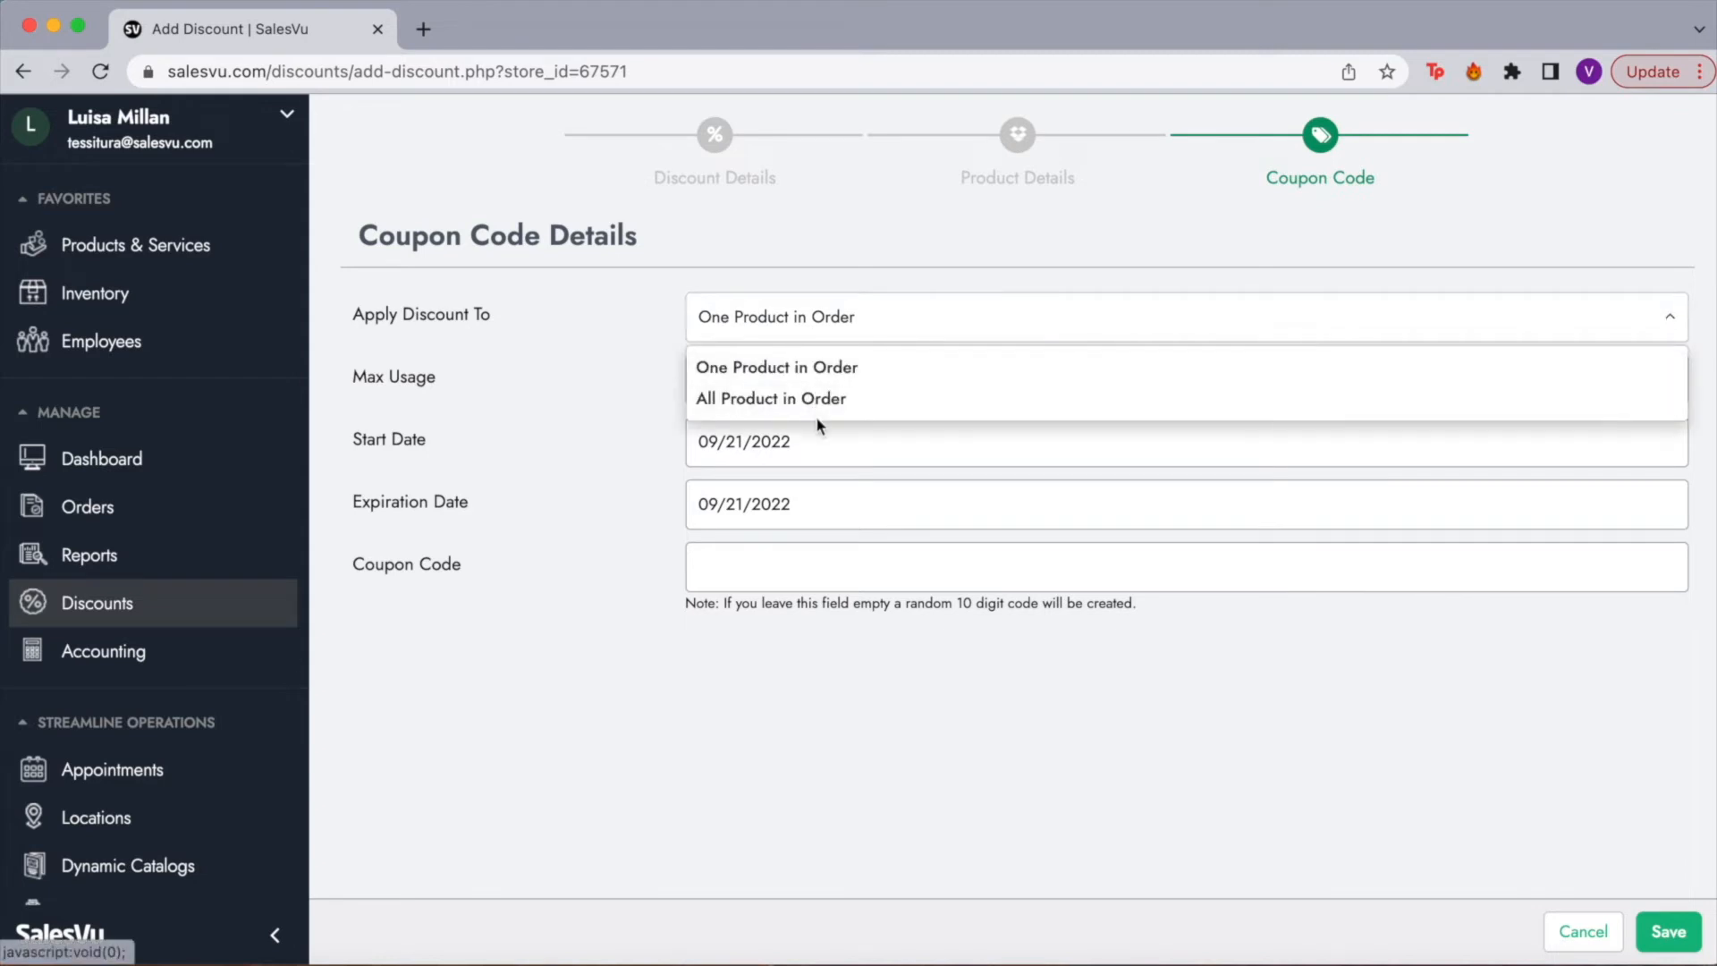
click(749, 398)
click(781, 382)
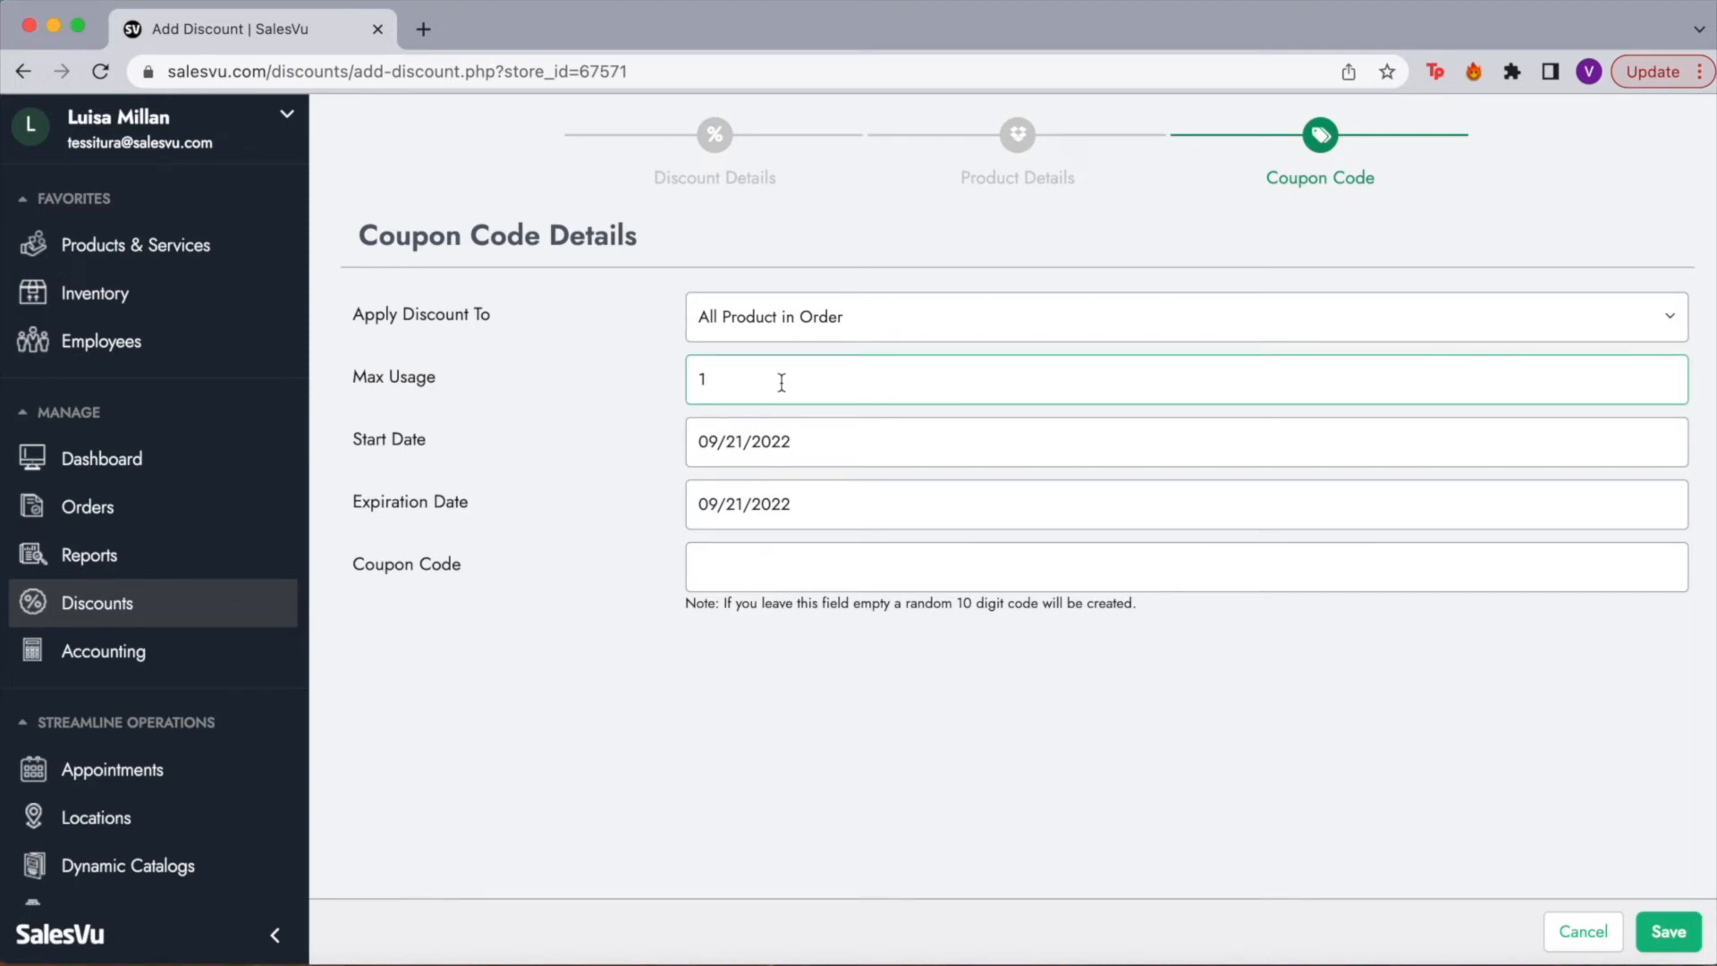
text(0)
Step: Set the expiration date to 09/28/2022 and save the FALL22 discount
click(714, 504)
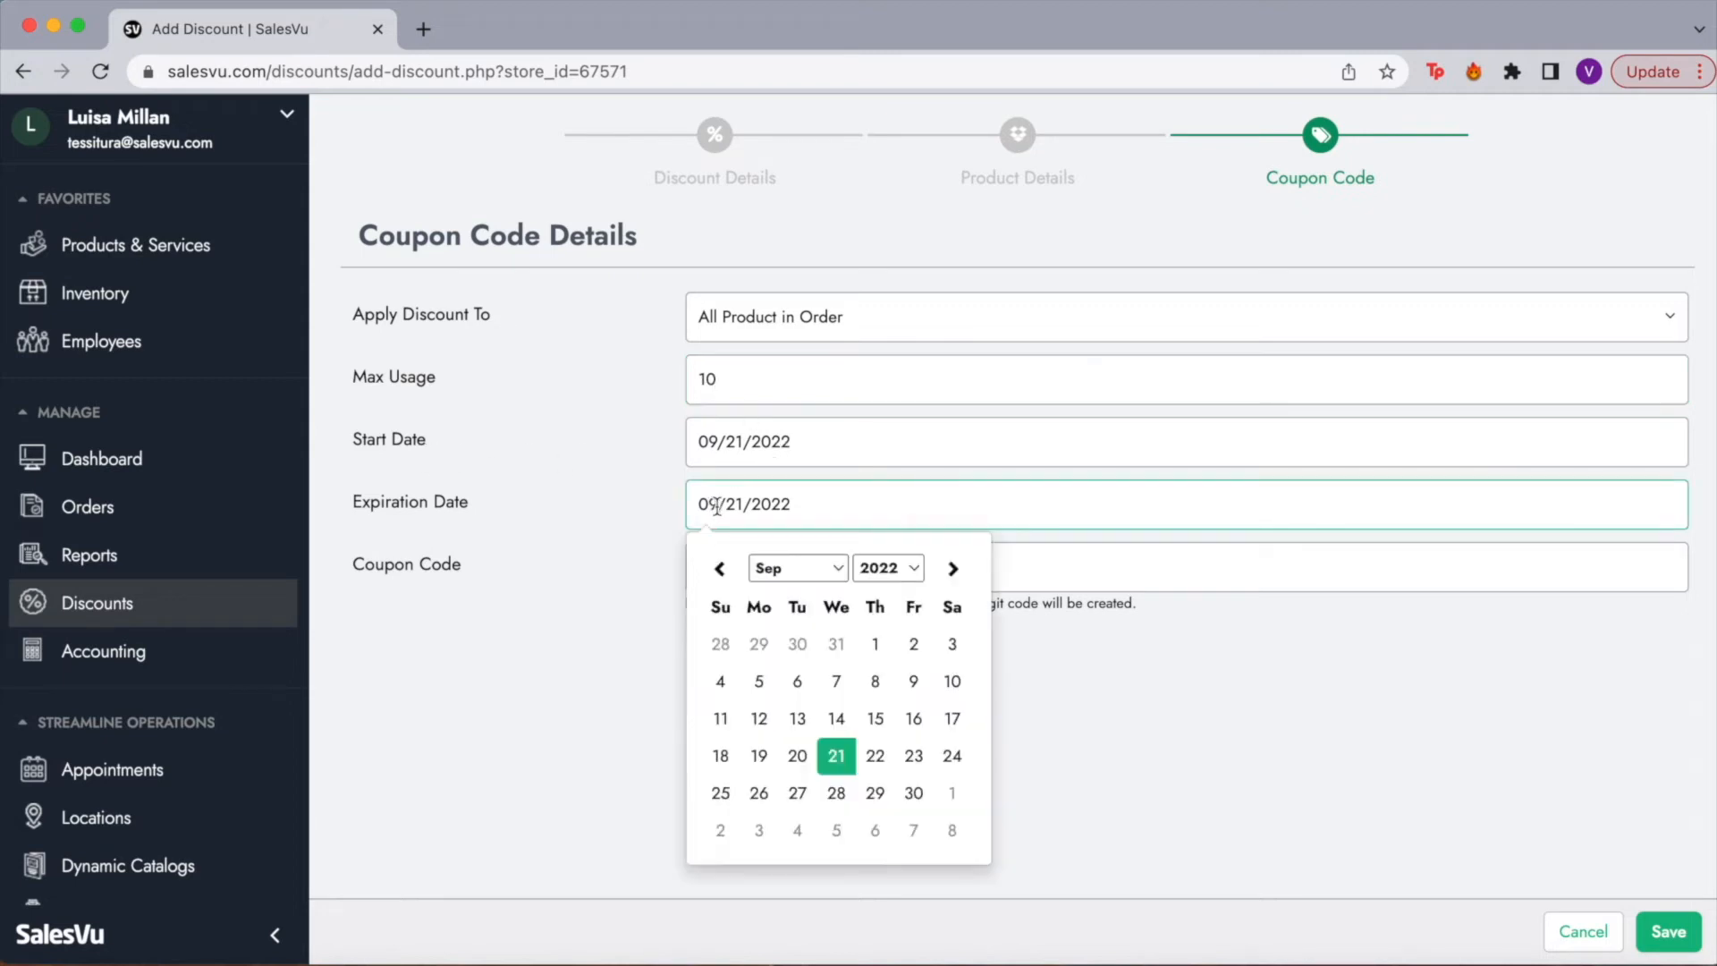
click(837, 791)
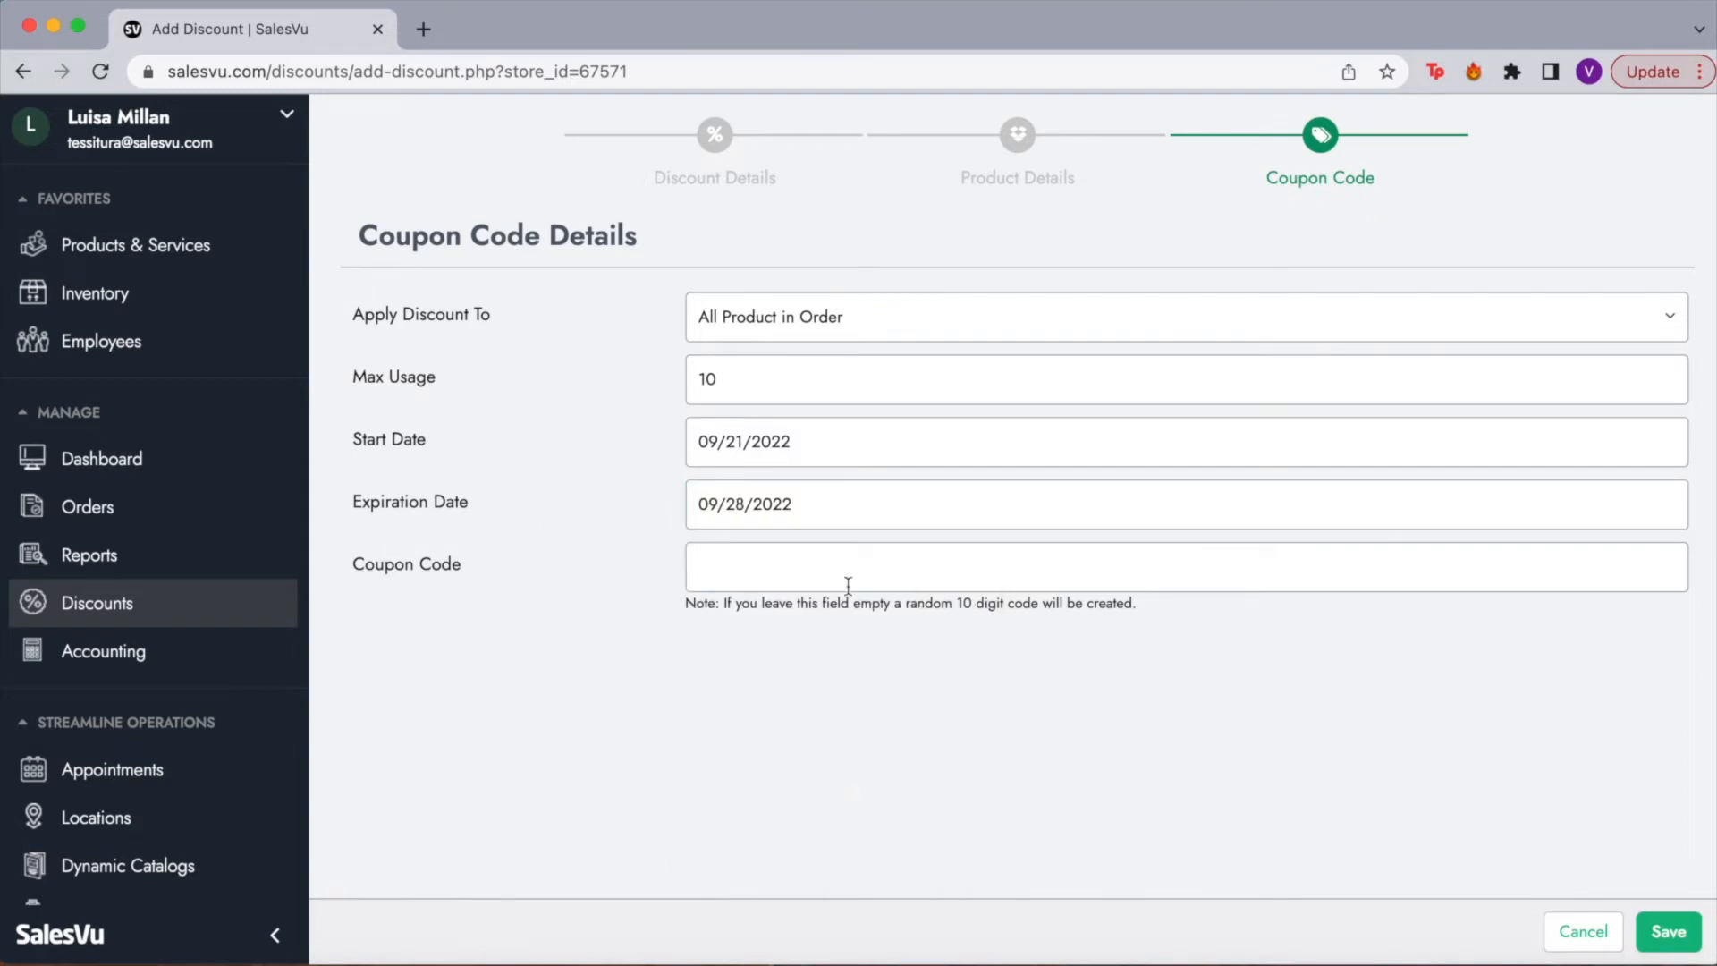
drag(698, 608, 1150, 614)
click(1194, 622)
click(1696, 951)
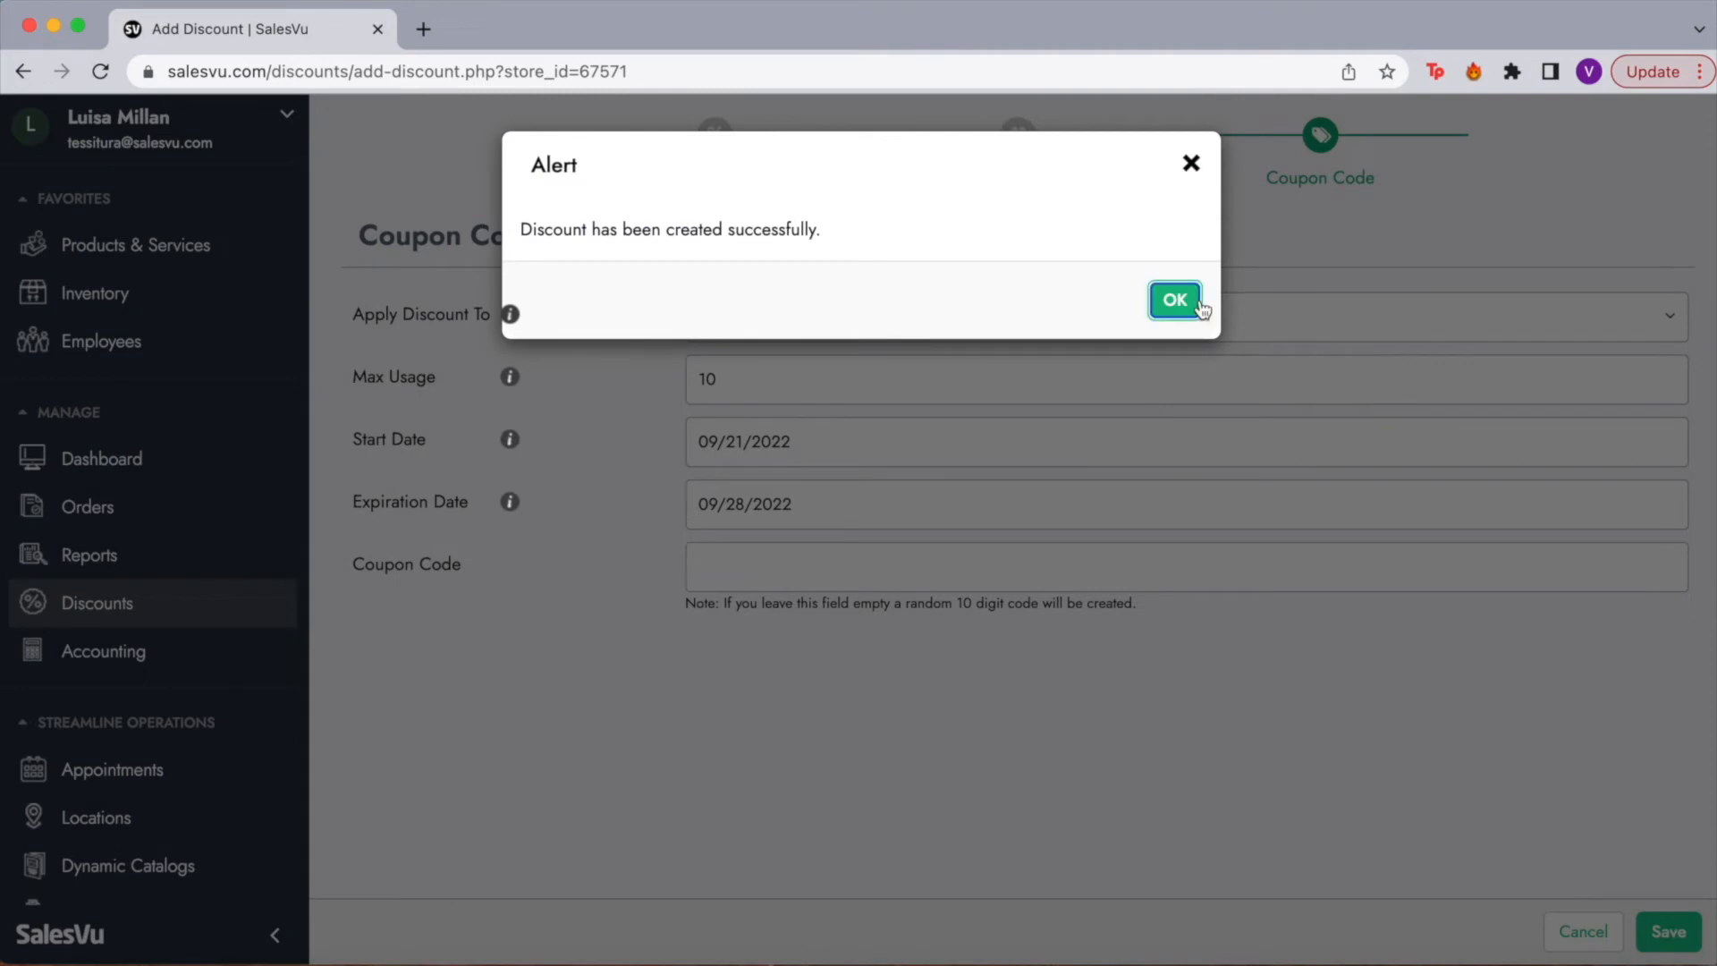
click(1174, 300)
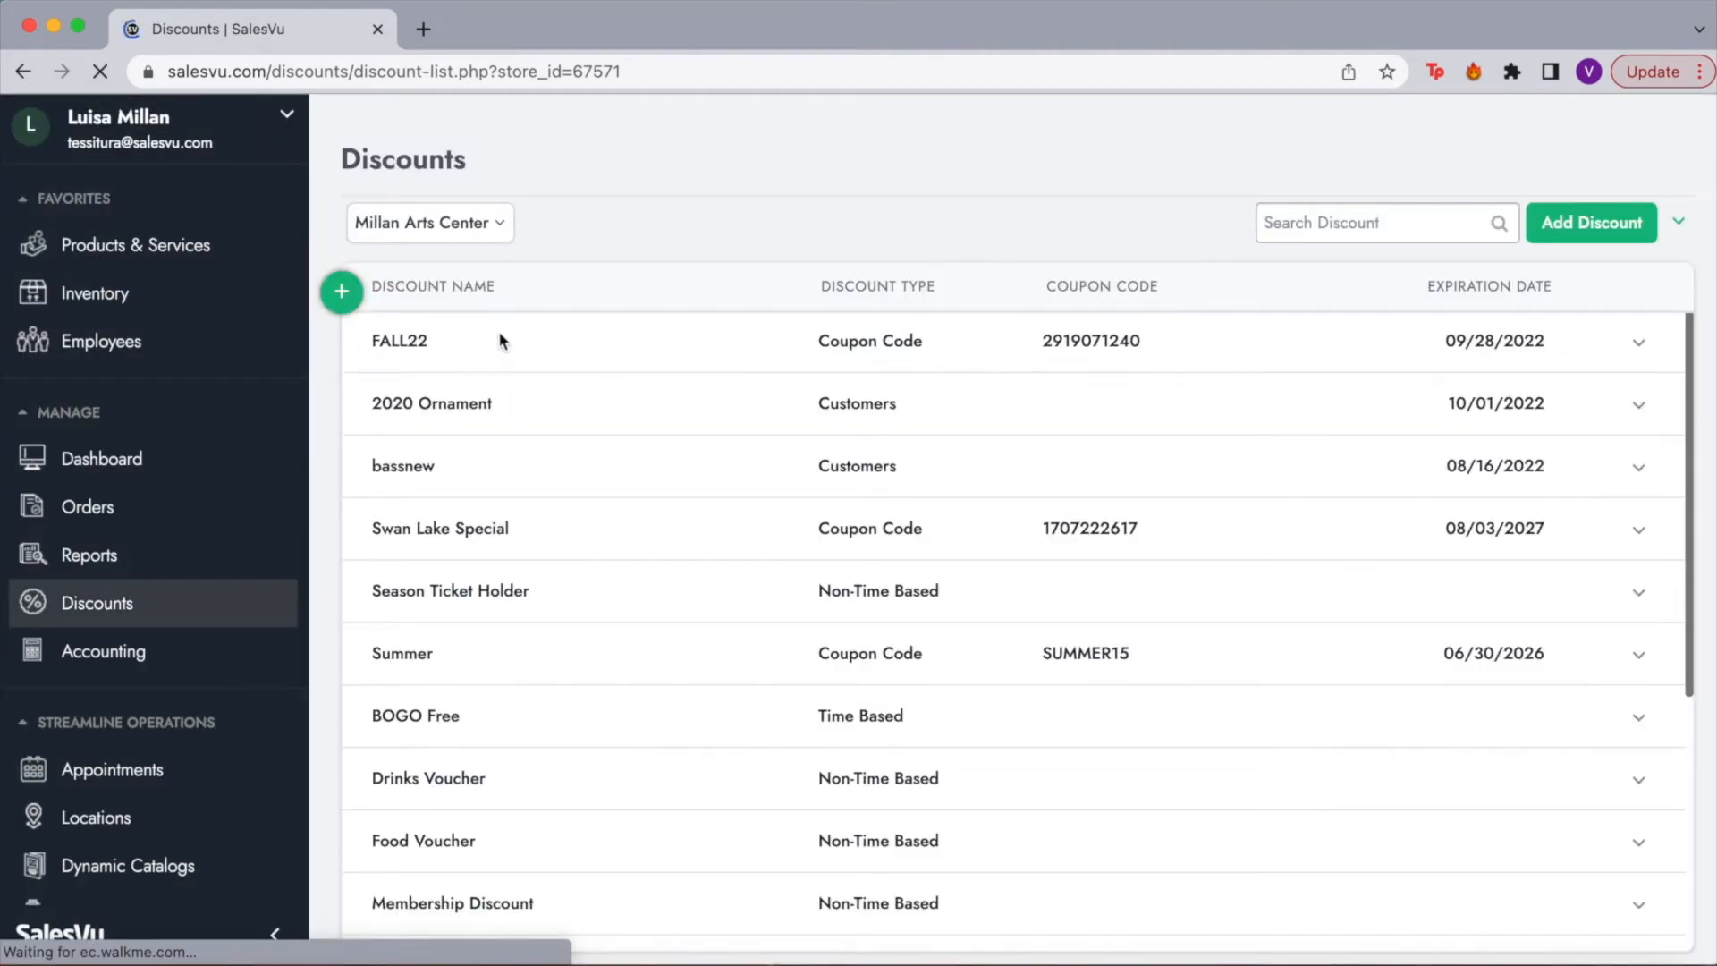
Step: Point out the new FALL22 coupon in the Discounts list, then go to Inventory Management
double_click(562, 257)
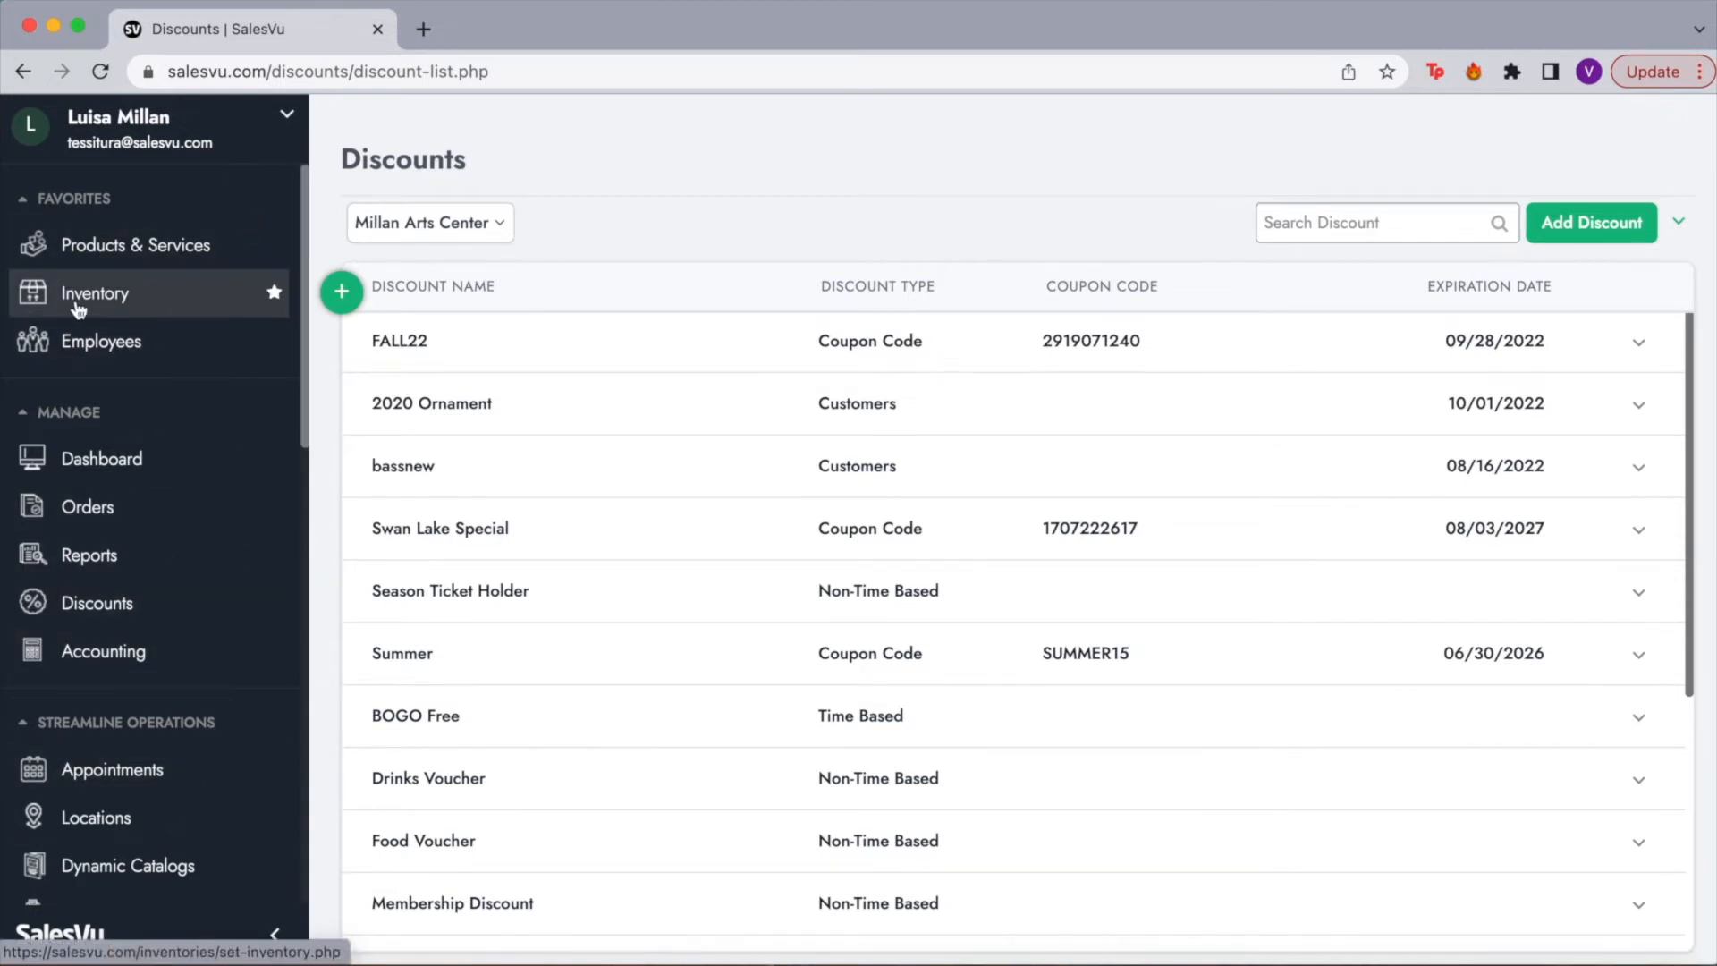
click(129, 309)
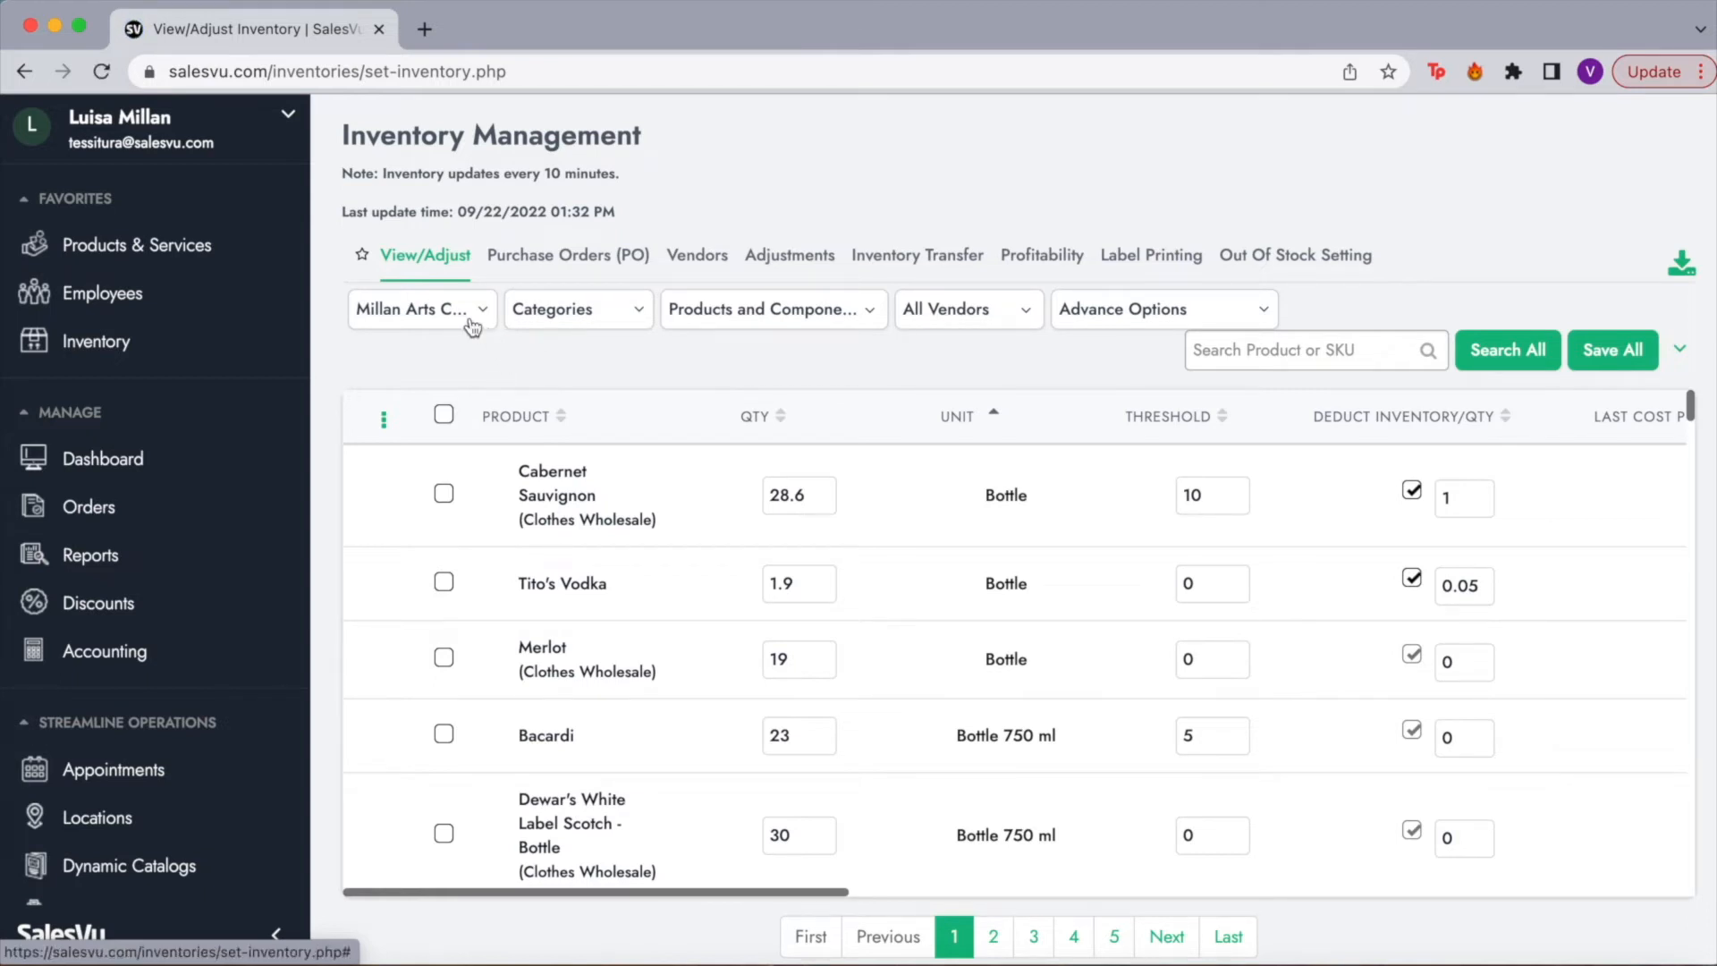
click(408, 315)
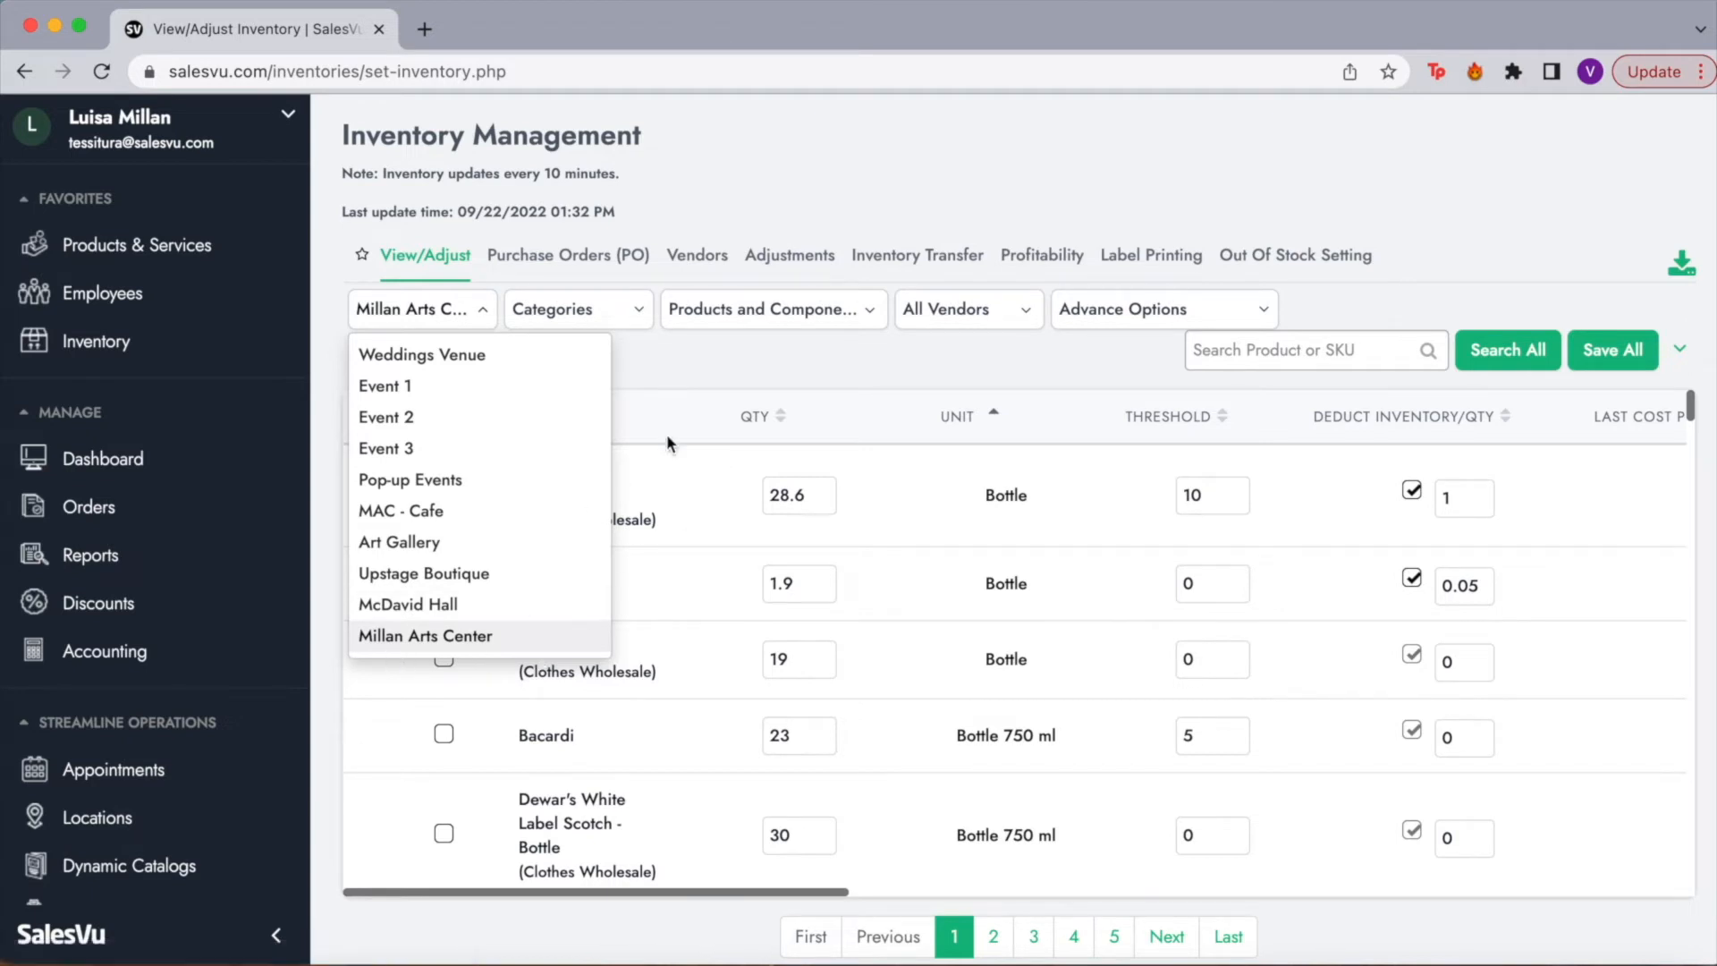
click(725, 349)
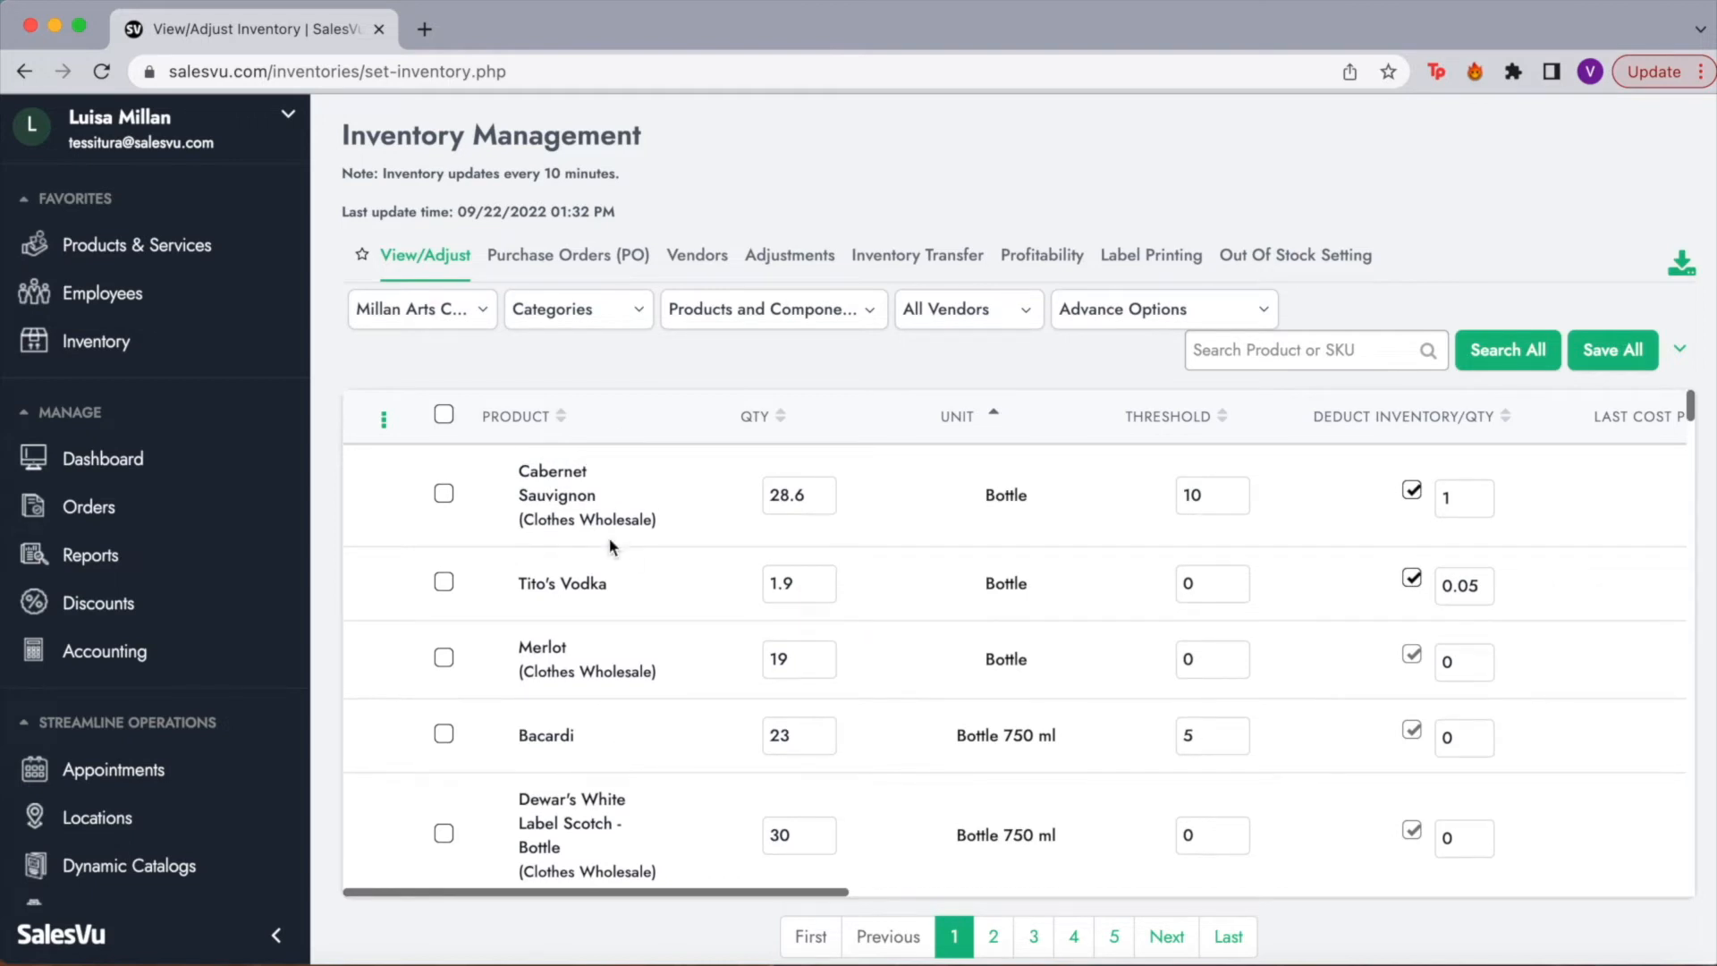
scroll(652, 754, down, 3)
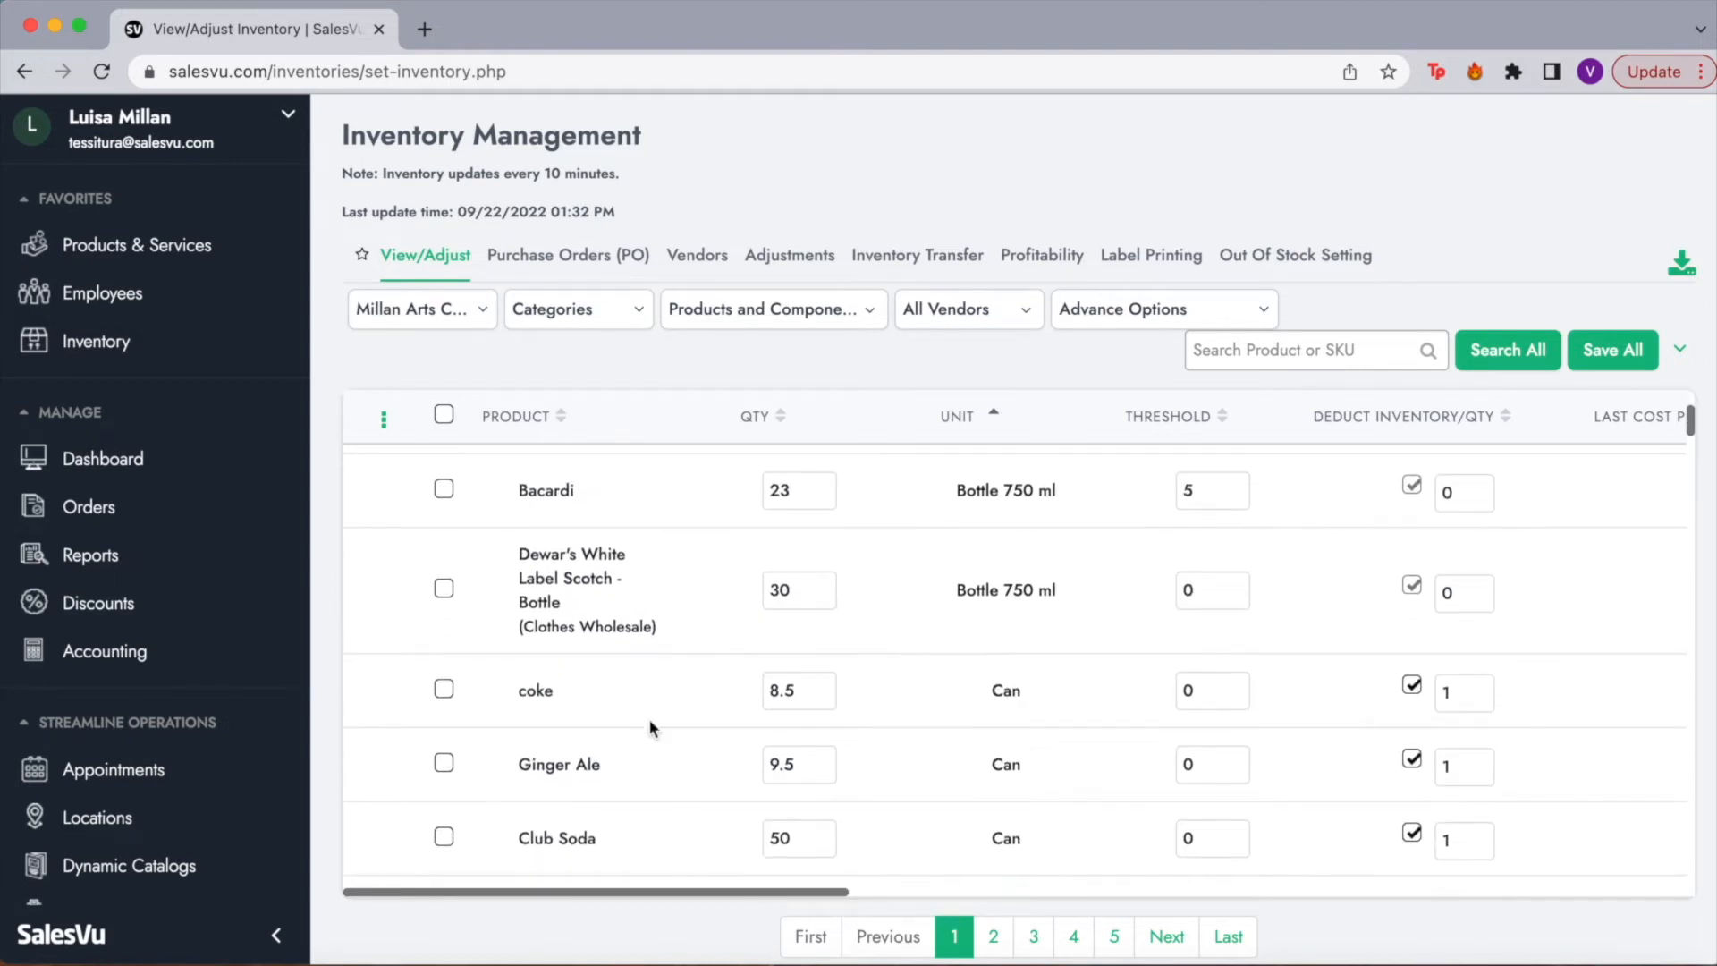
scroll(653, 750, down, 3)
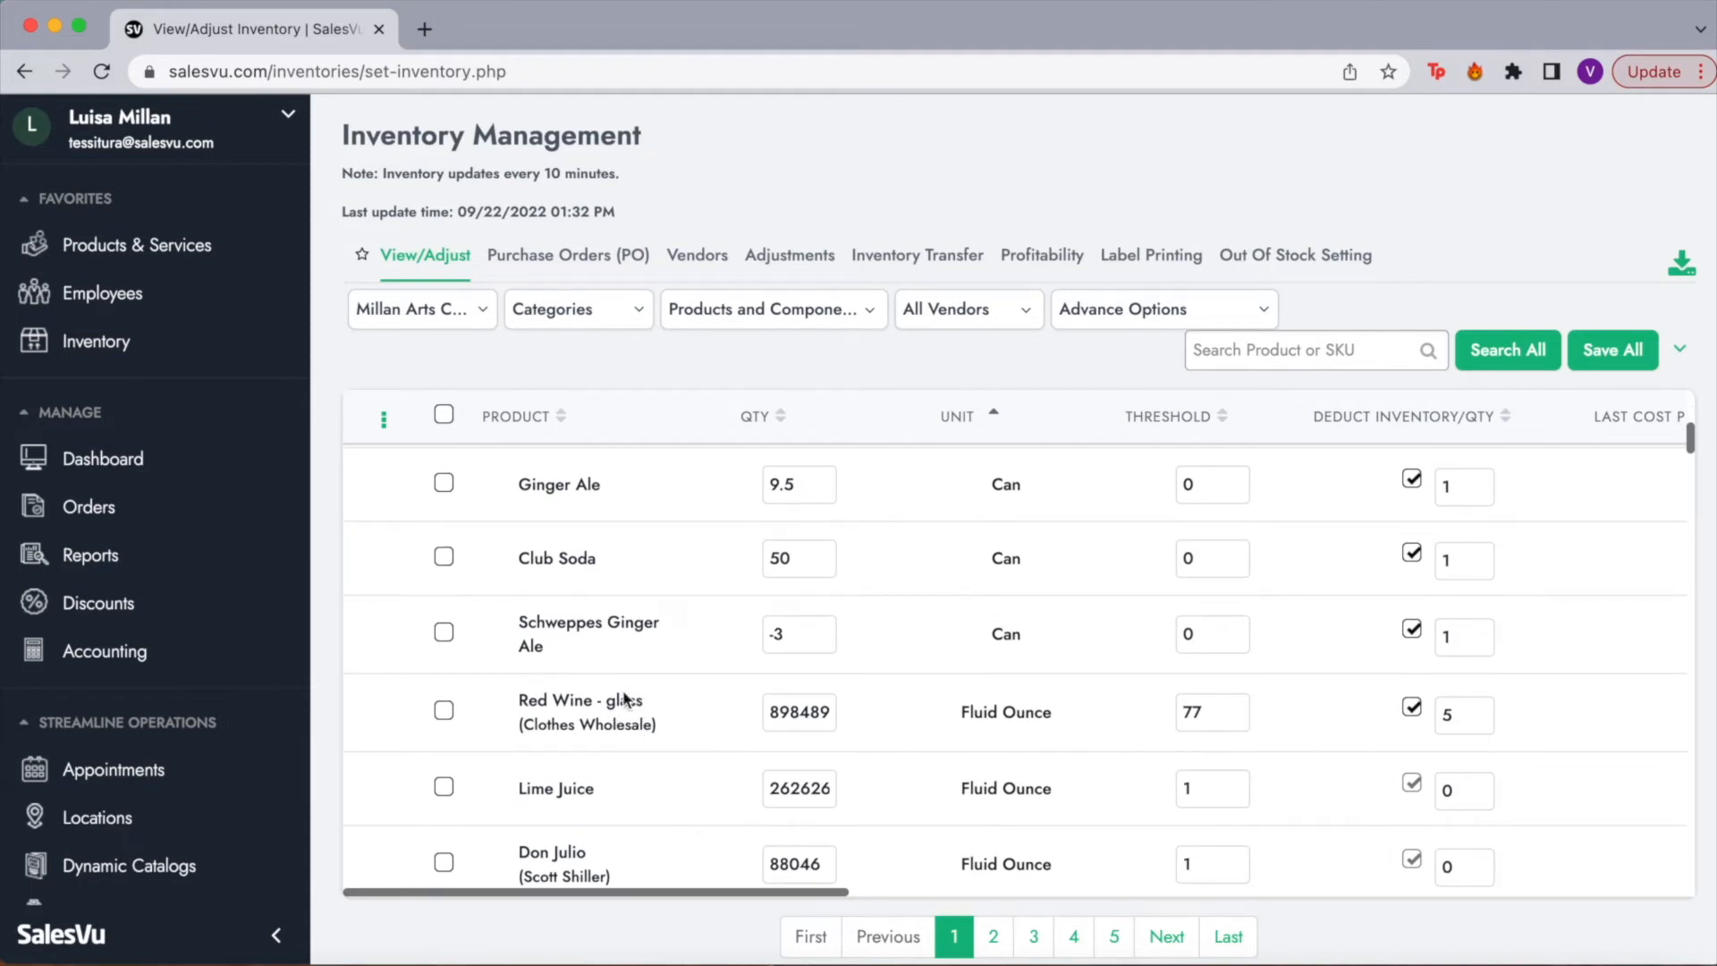
scroll(620, 783, up, 6)
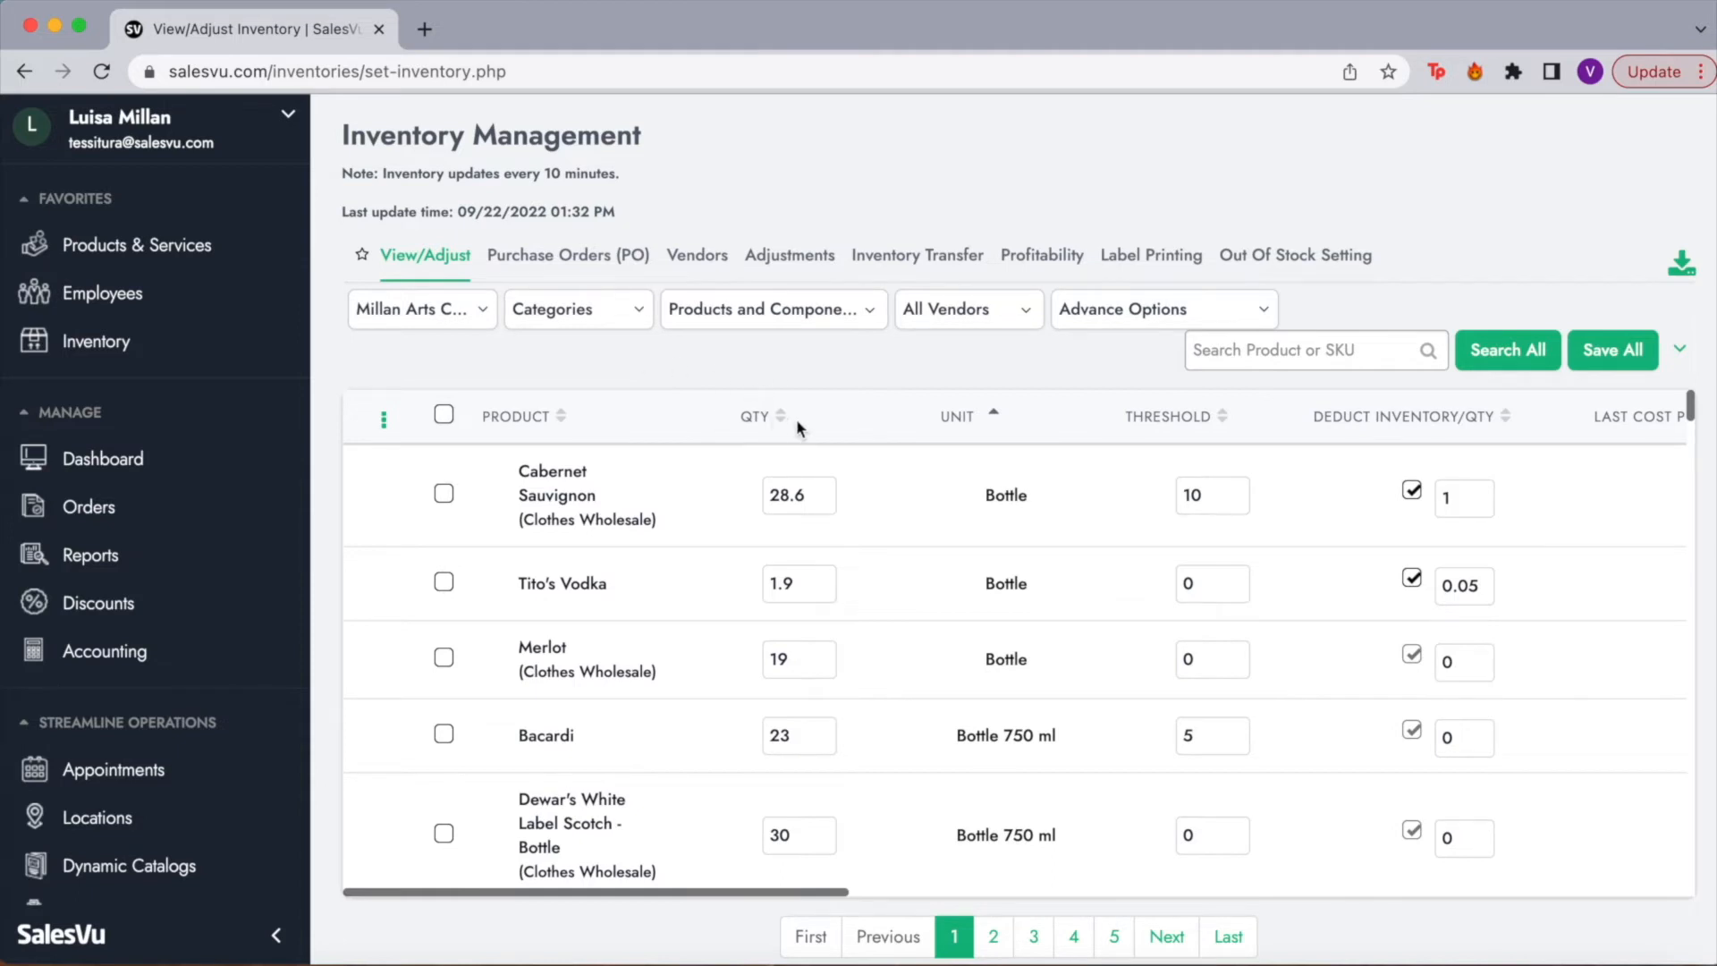
double_click(814, 497)
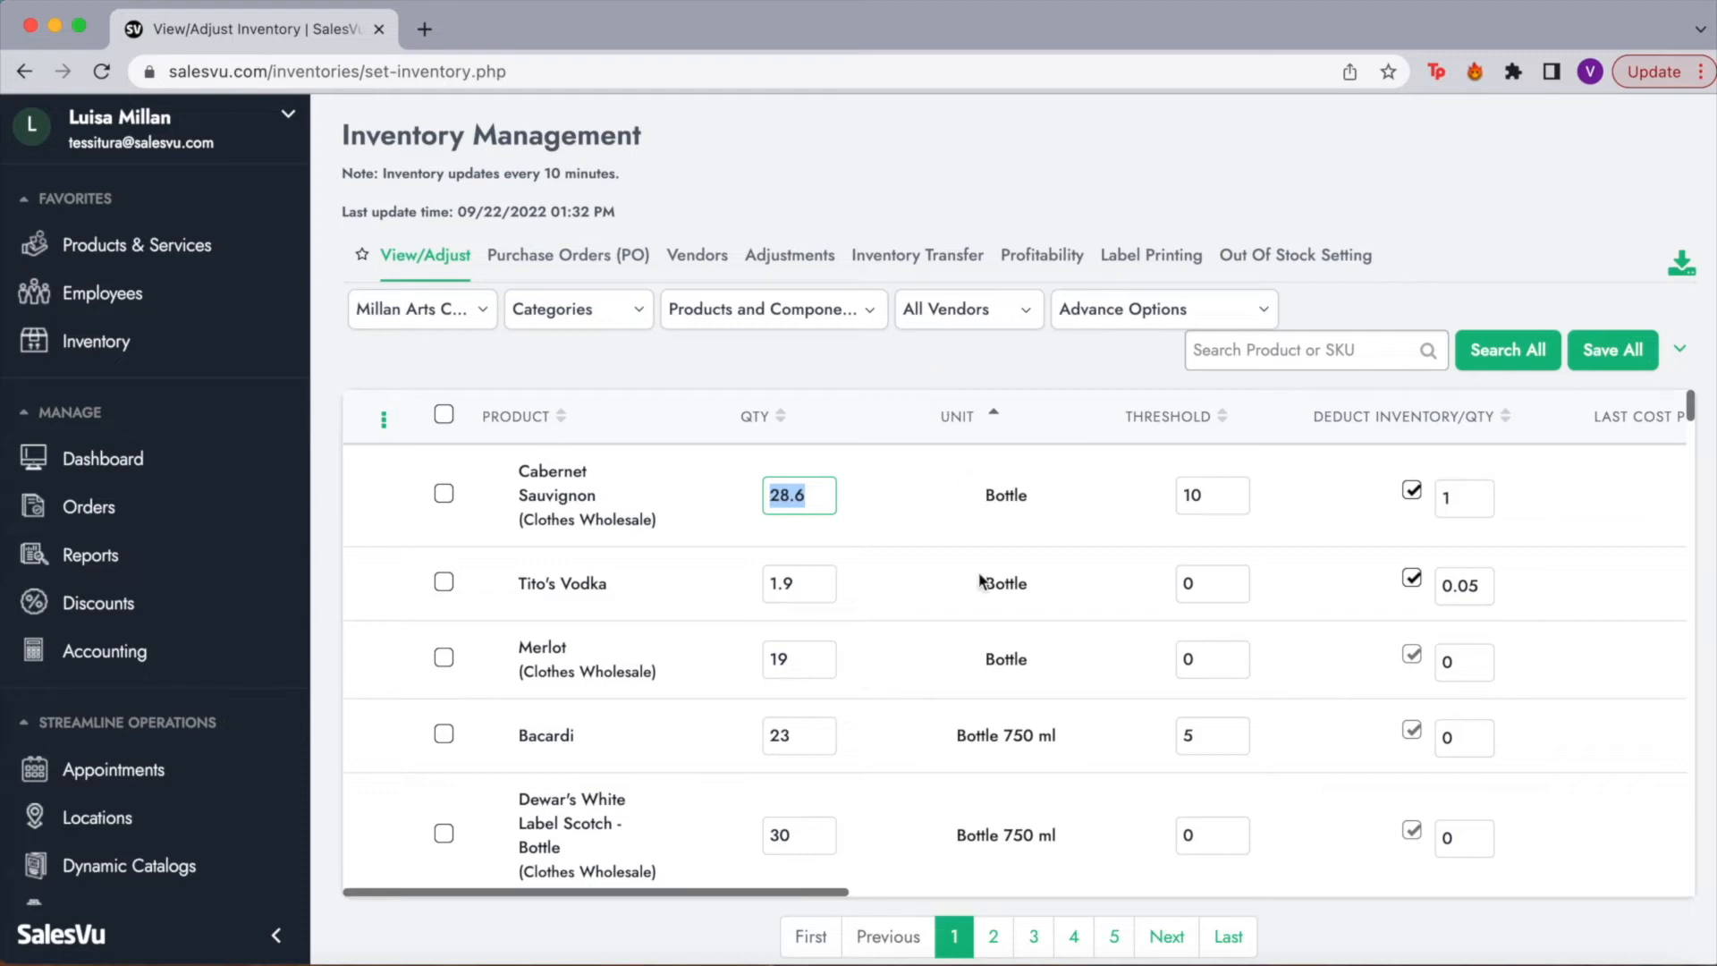
scroll(980, 581, down, 2)
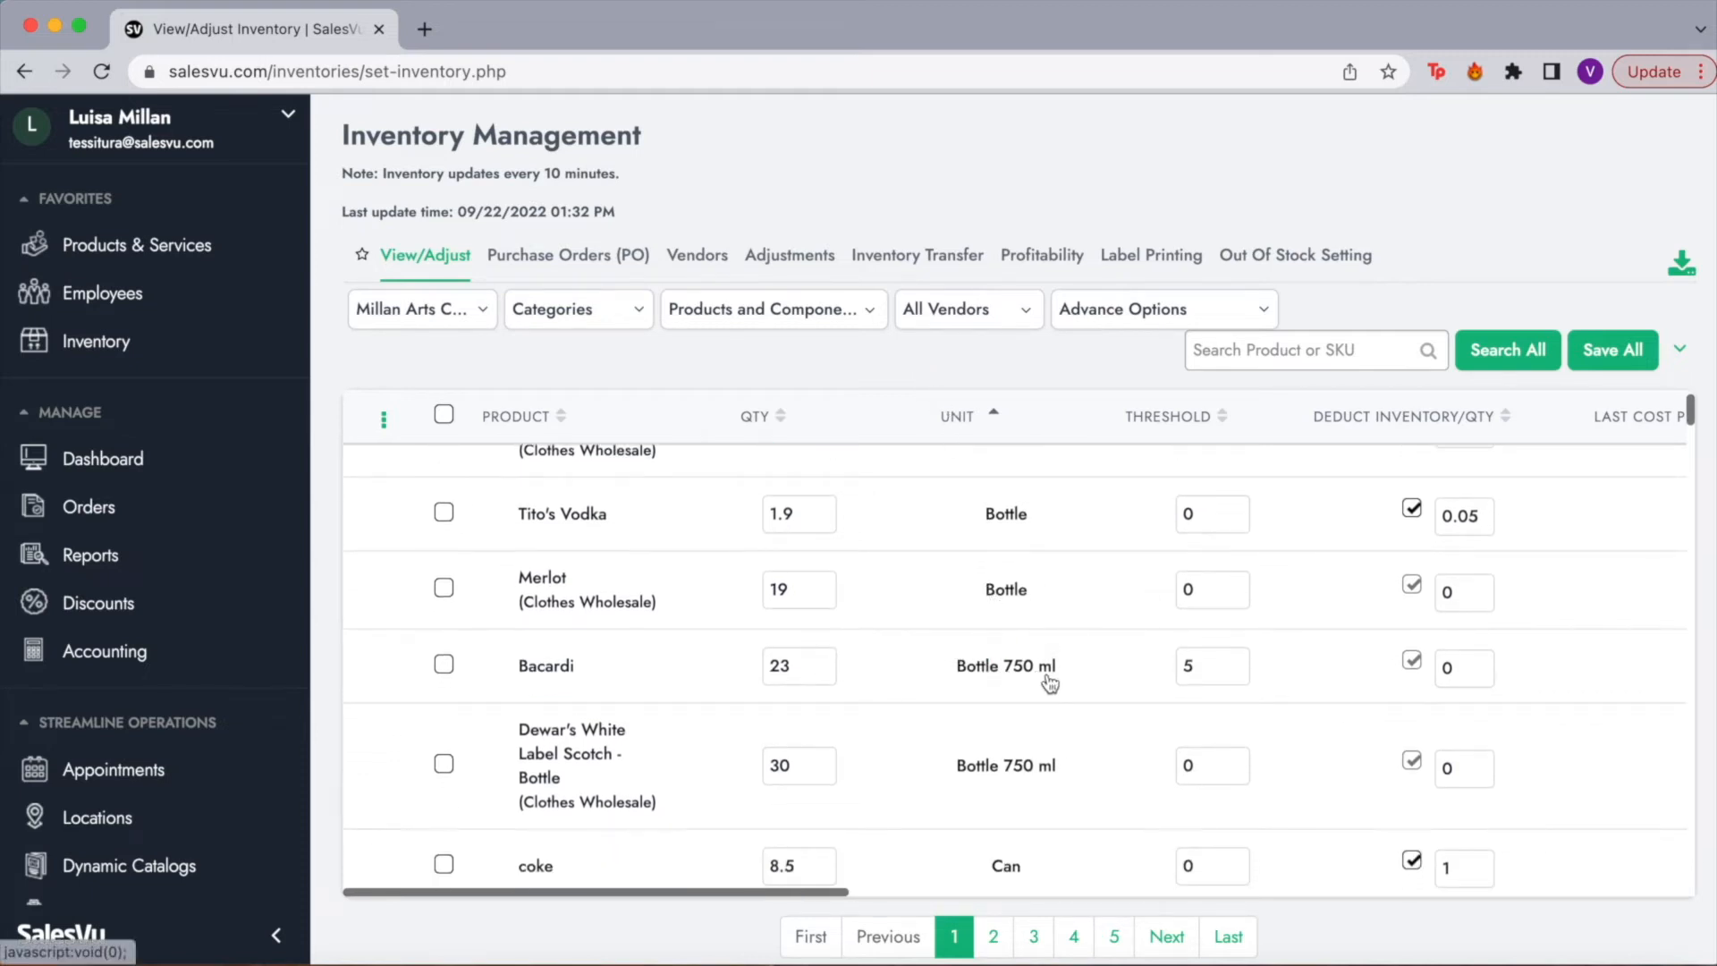
scroll(1056, 685, down, 3)
scroll(1053, 674, down, 3)
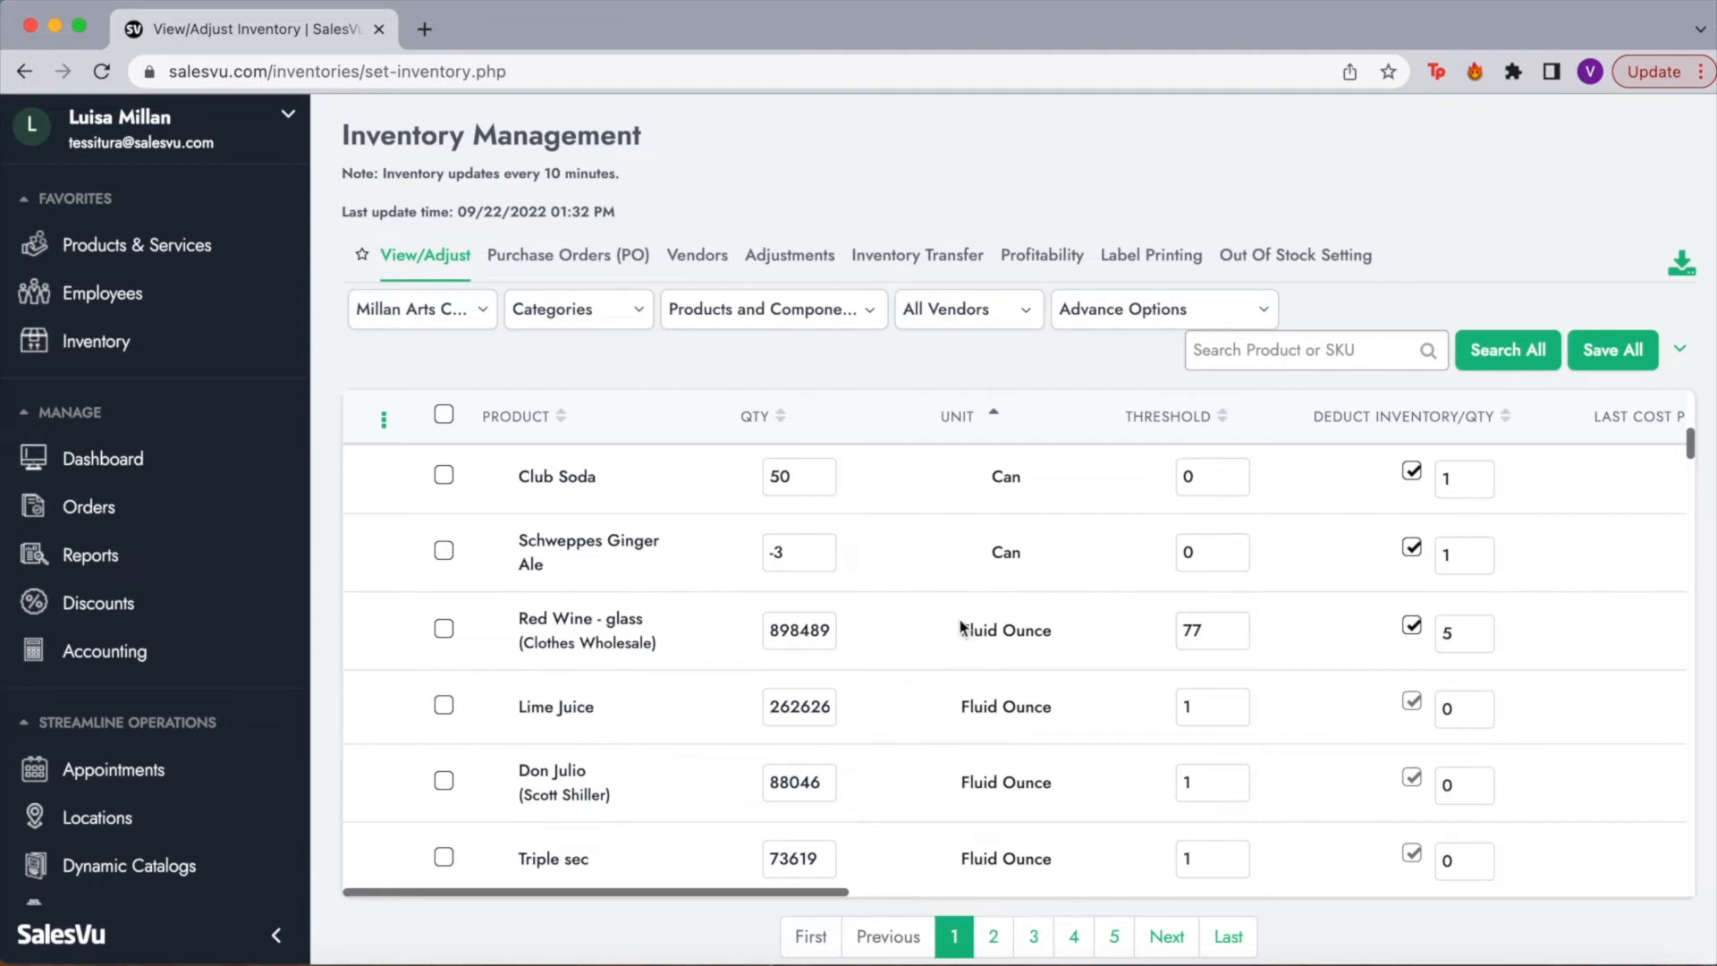
scroll(1046, 647, up, 1)
scroll(1046, 648, up, 2)
scroll(1045, 646, up, 5)
scroll(1042, 637, up, 3)
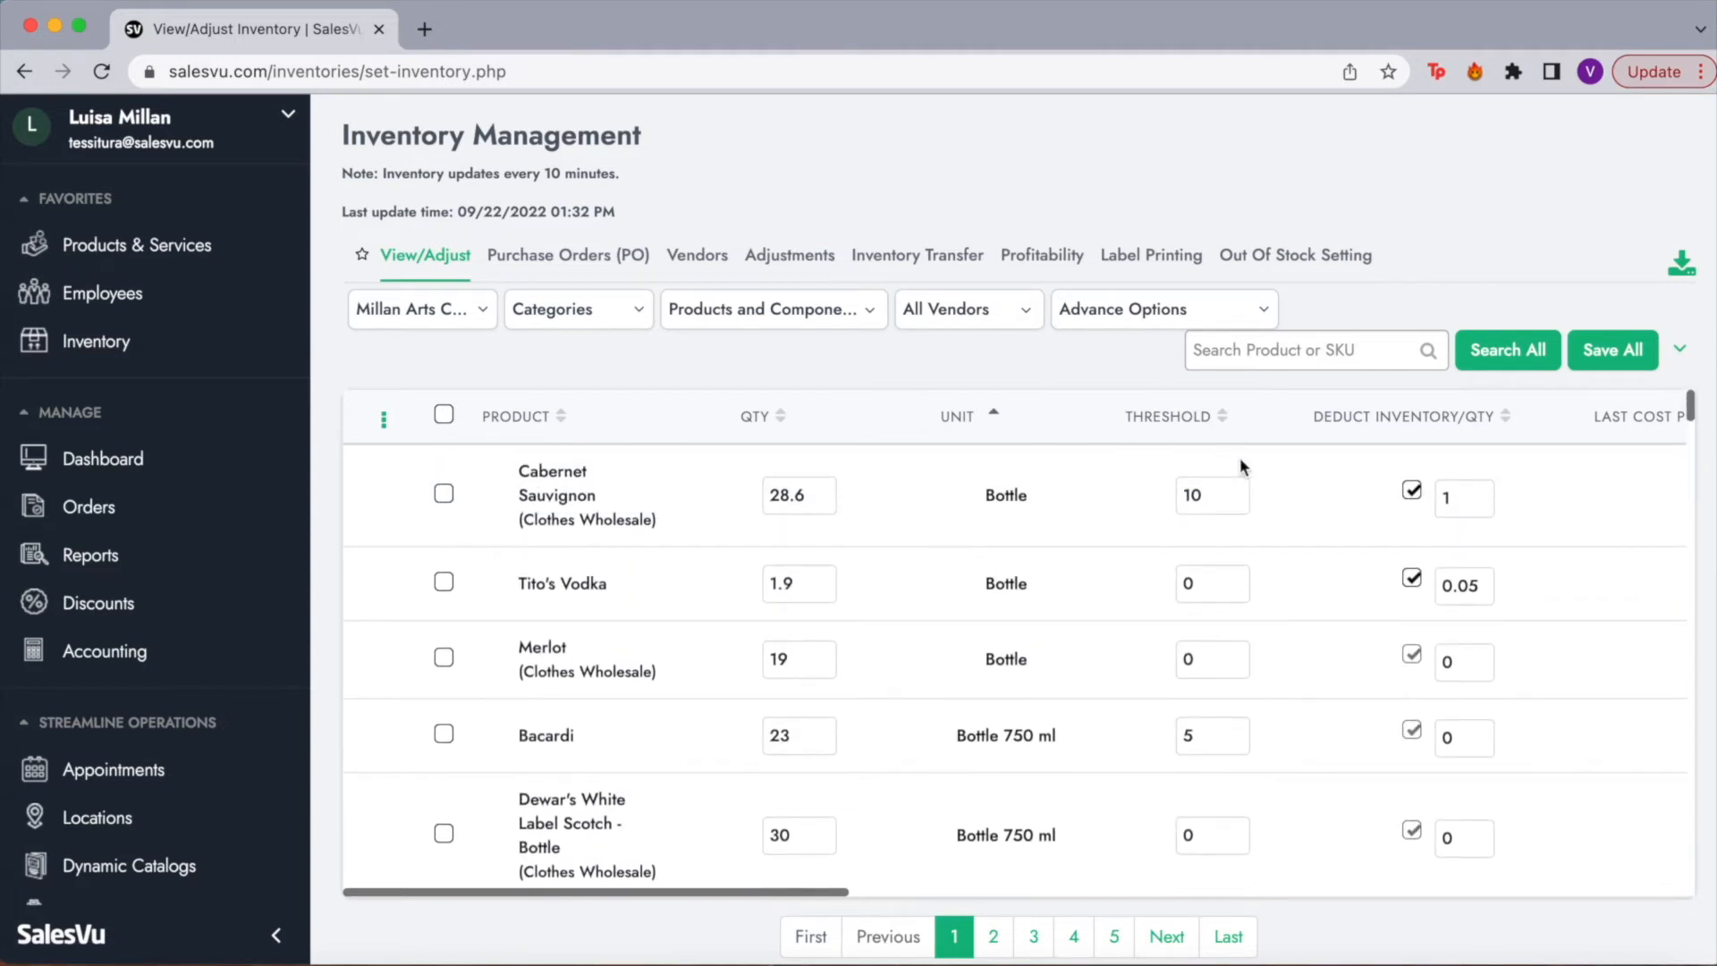
click(1235, 508)
double_click(1229, 497)
click(1229, 497)
double_click(1215, 497)
click(1215, 497)
click(1227, 590)
Step: Open the inventory Threshold Settings and review the alert e-mail entries without adding one
click(1681, 352)
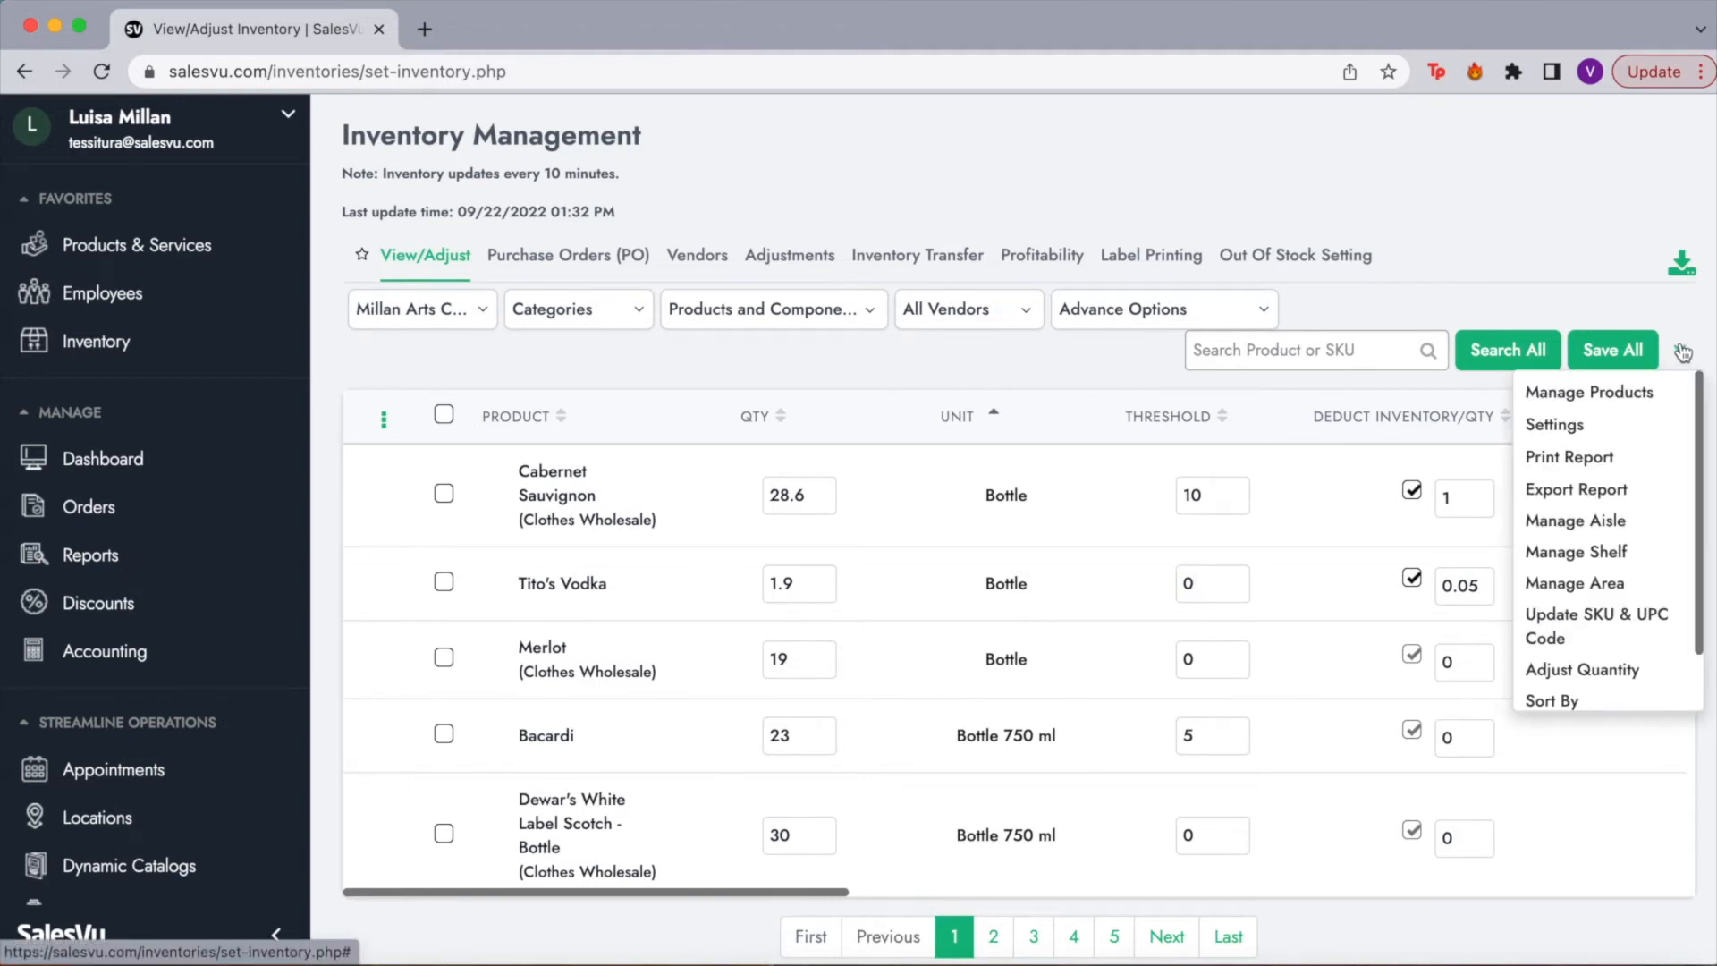
click(1555, 426)
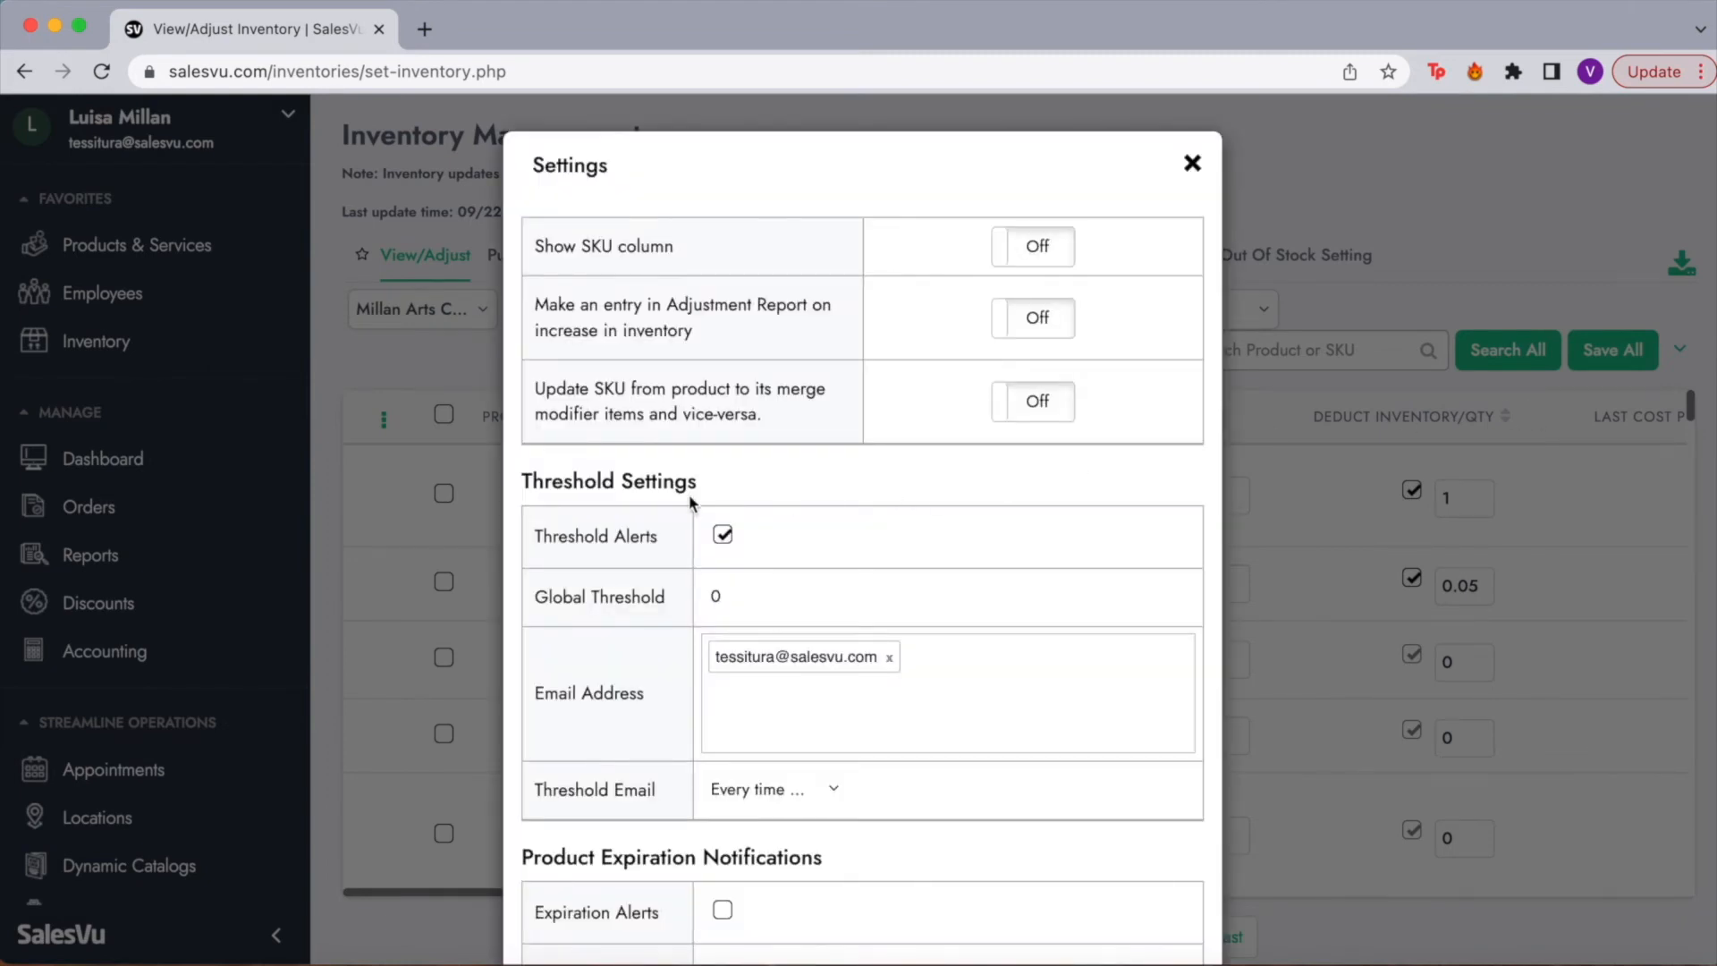
drag(530, 480, 675, 482)
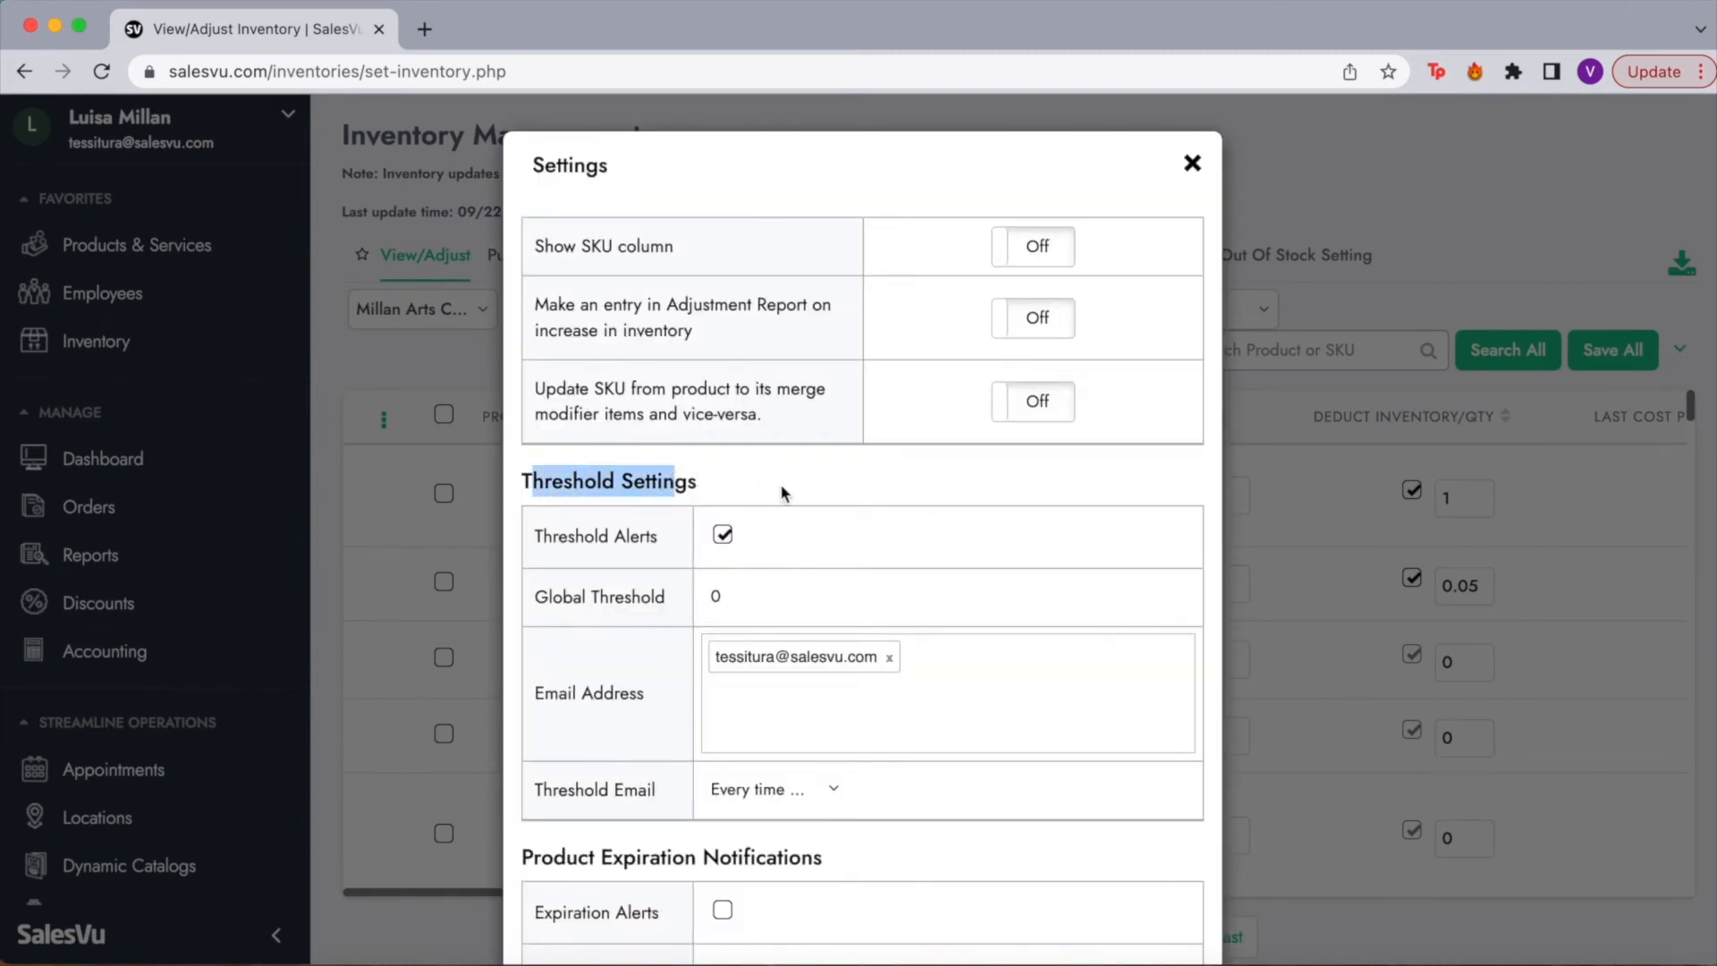
scroll(785, 487, down, 3)
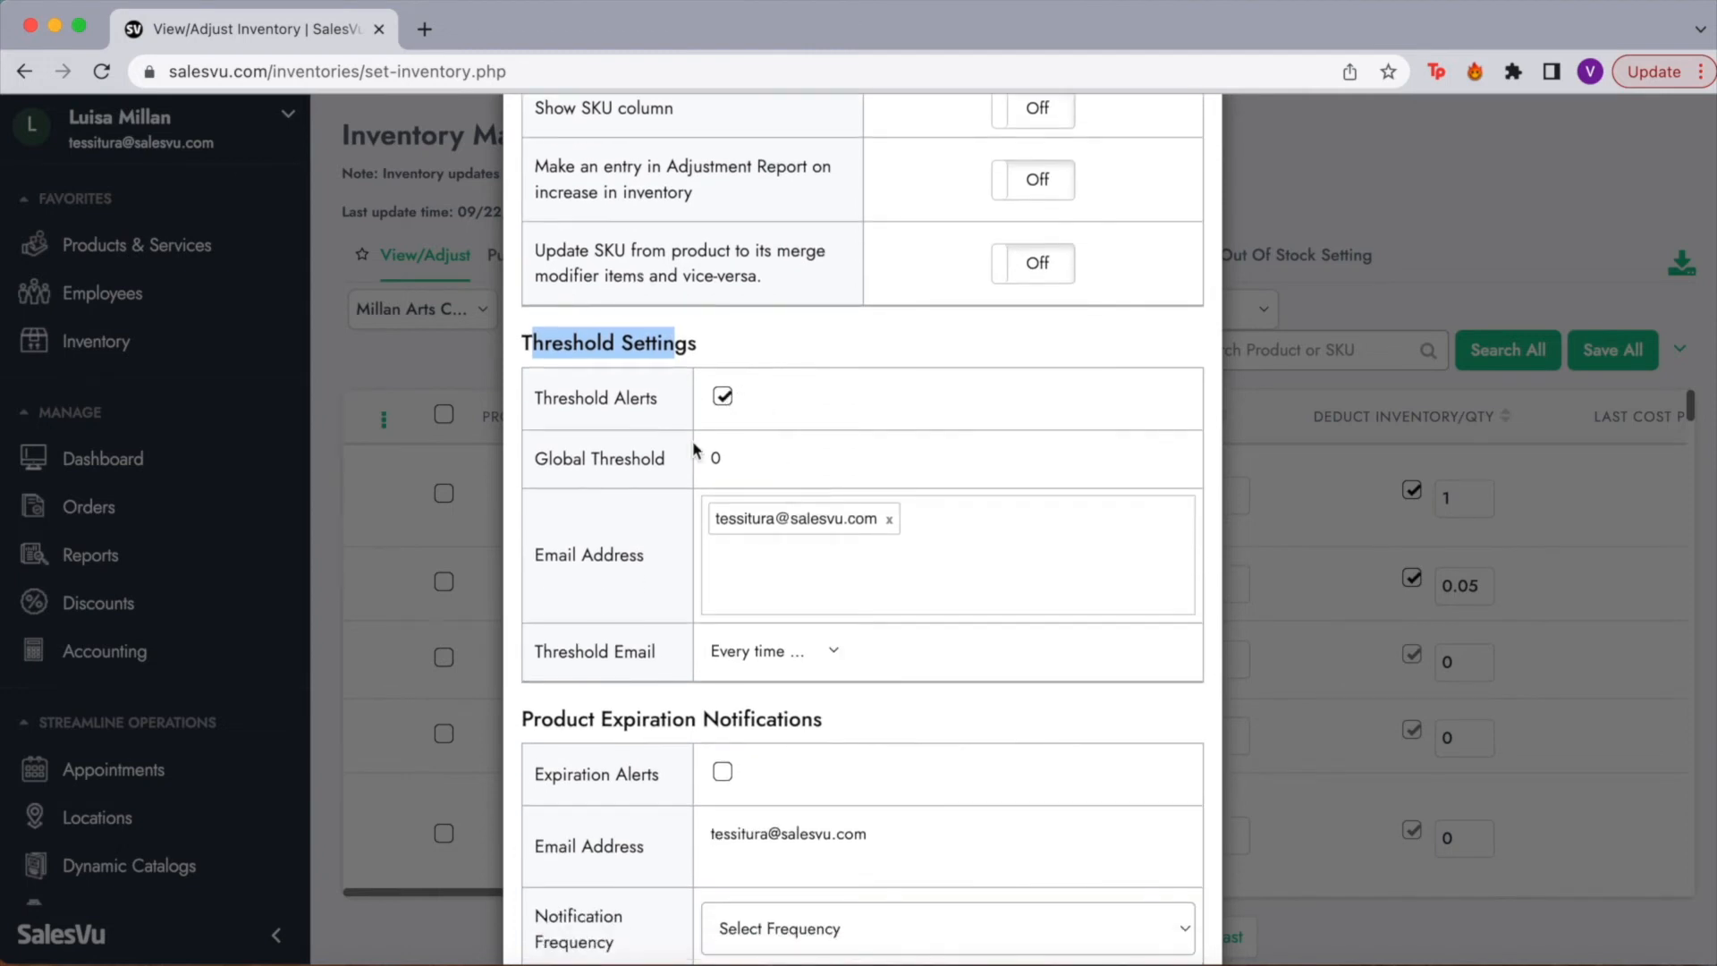
click(781, 567)
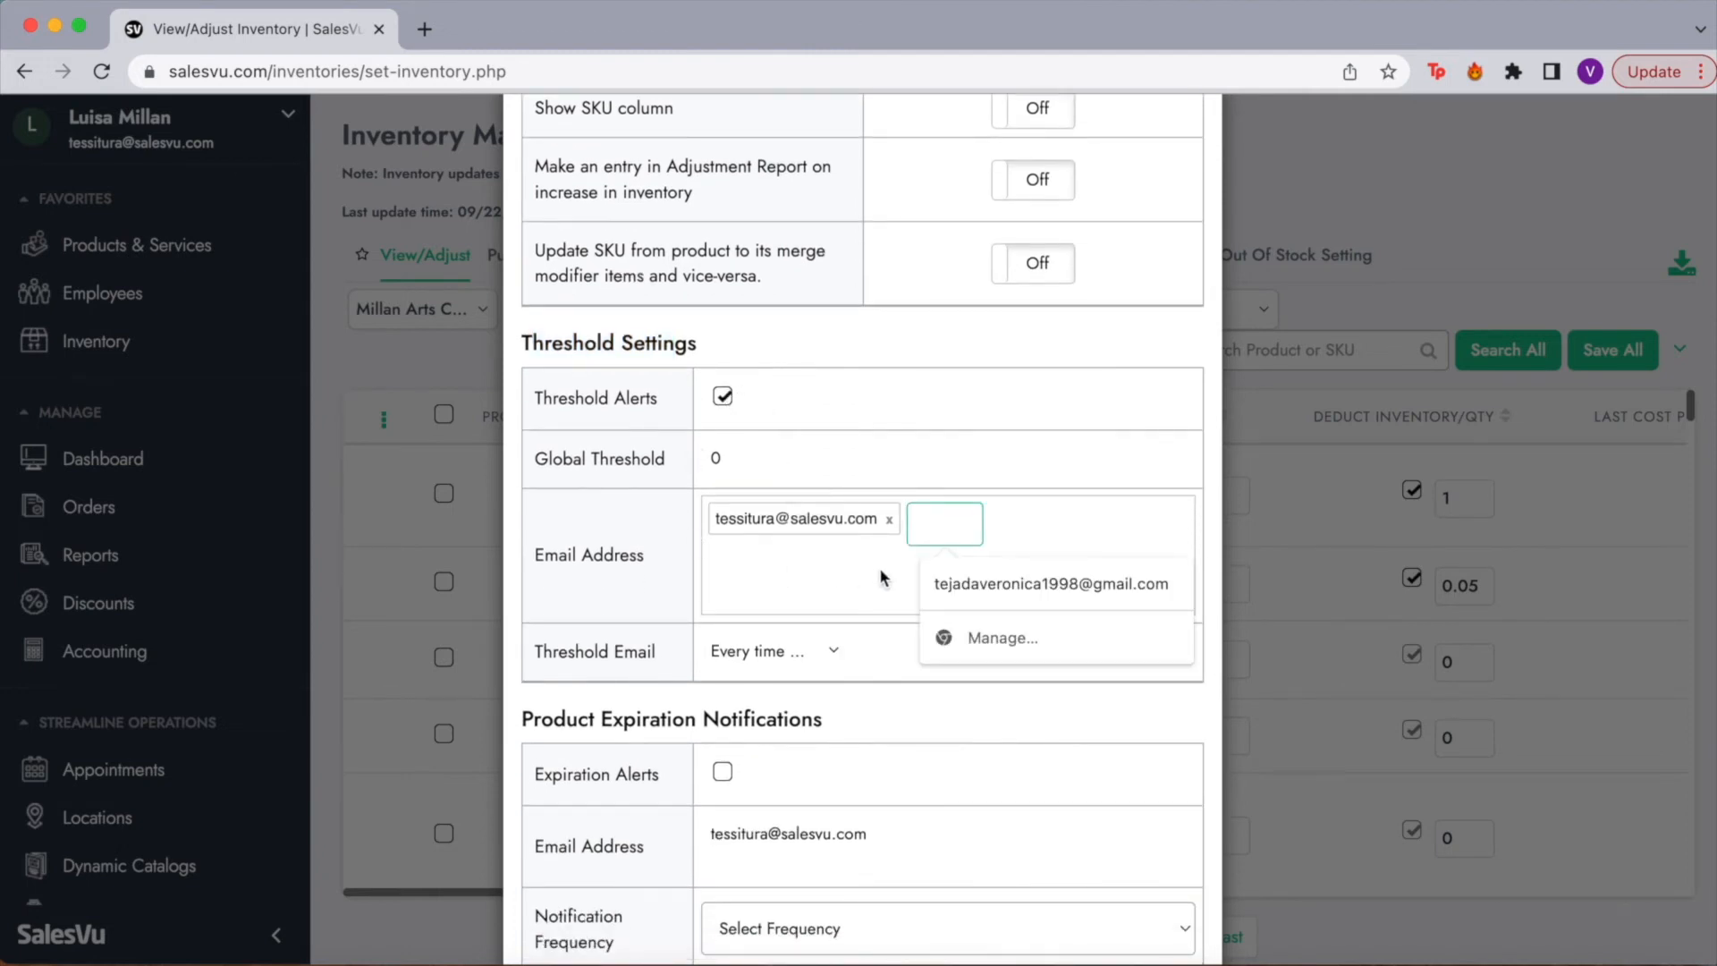
click(662, 518)
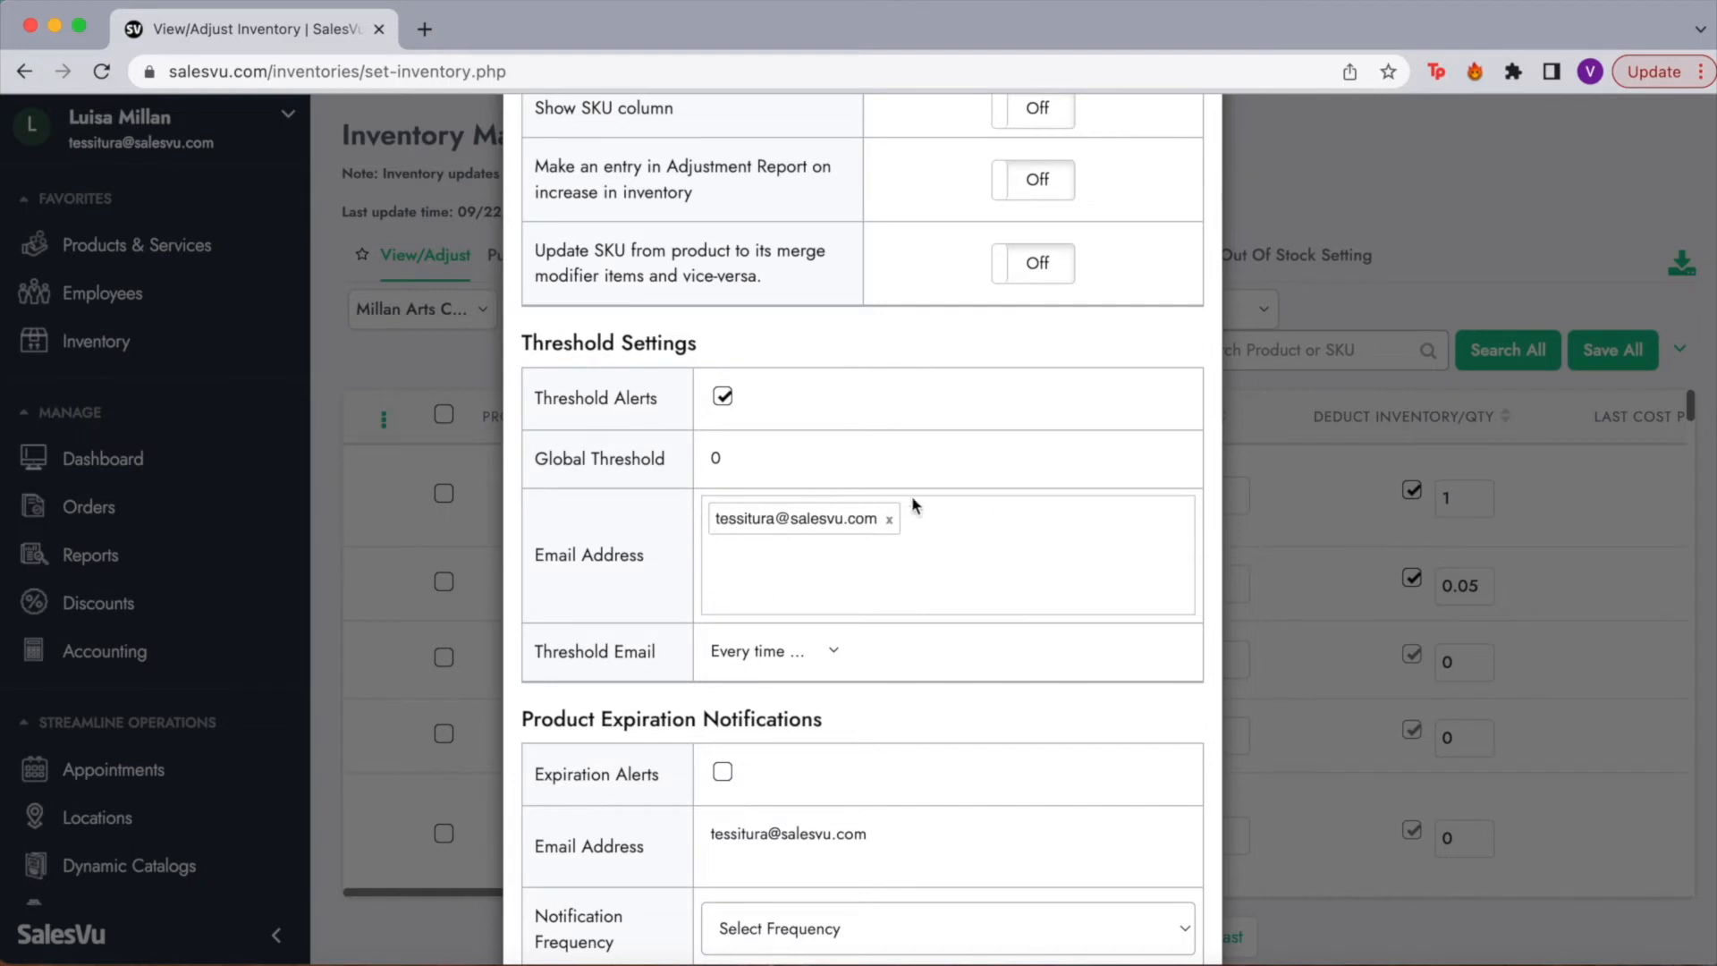
Step: Save the threshold settings with alerts enabled and Global Threshold 0
scroll(918, 552, down, 3)
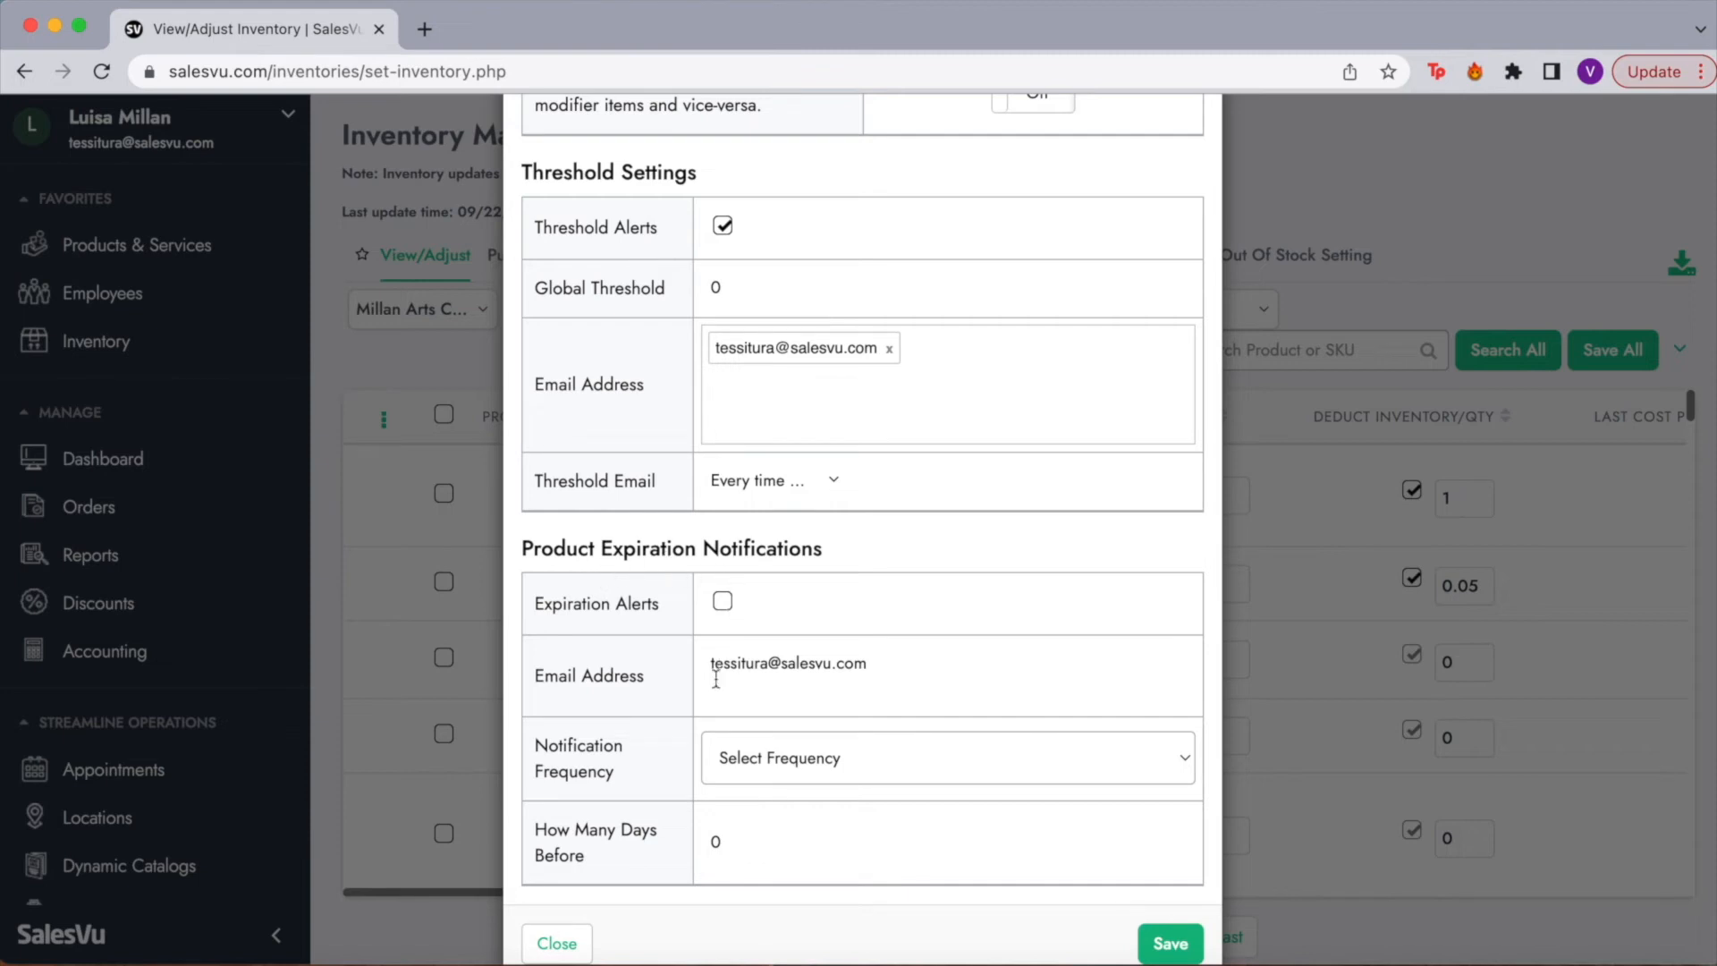
scroll(714, 730, down, 1)
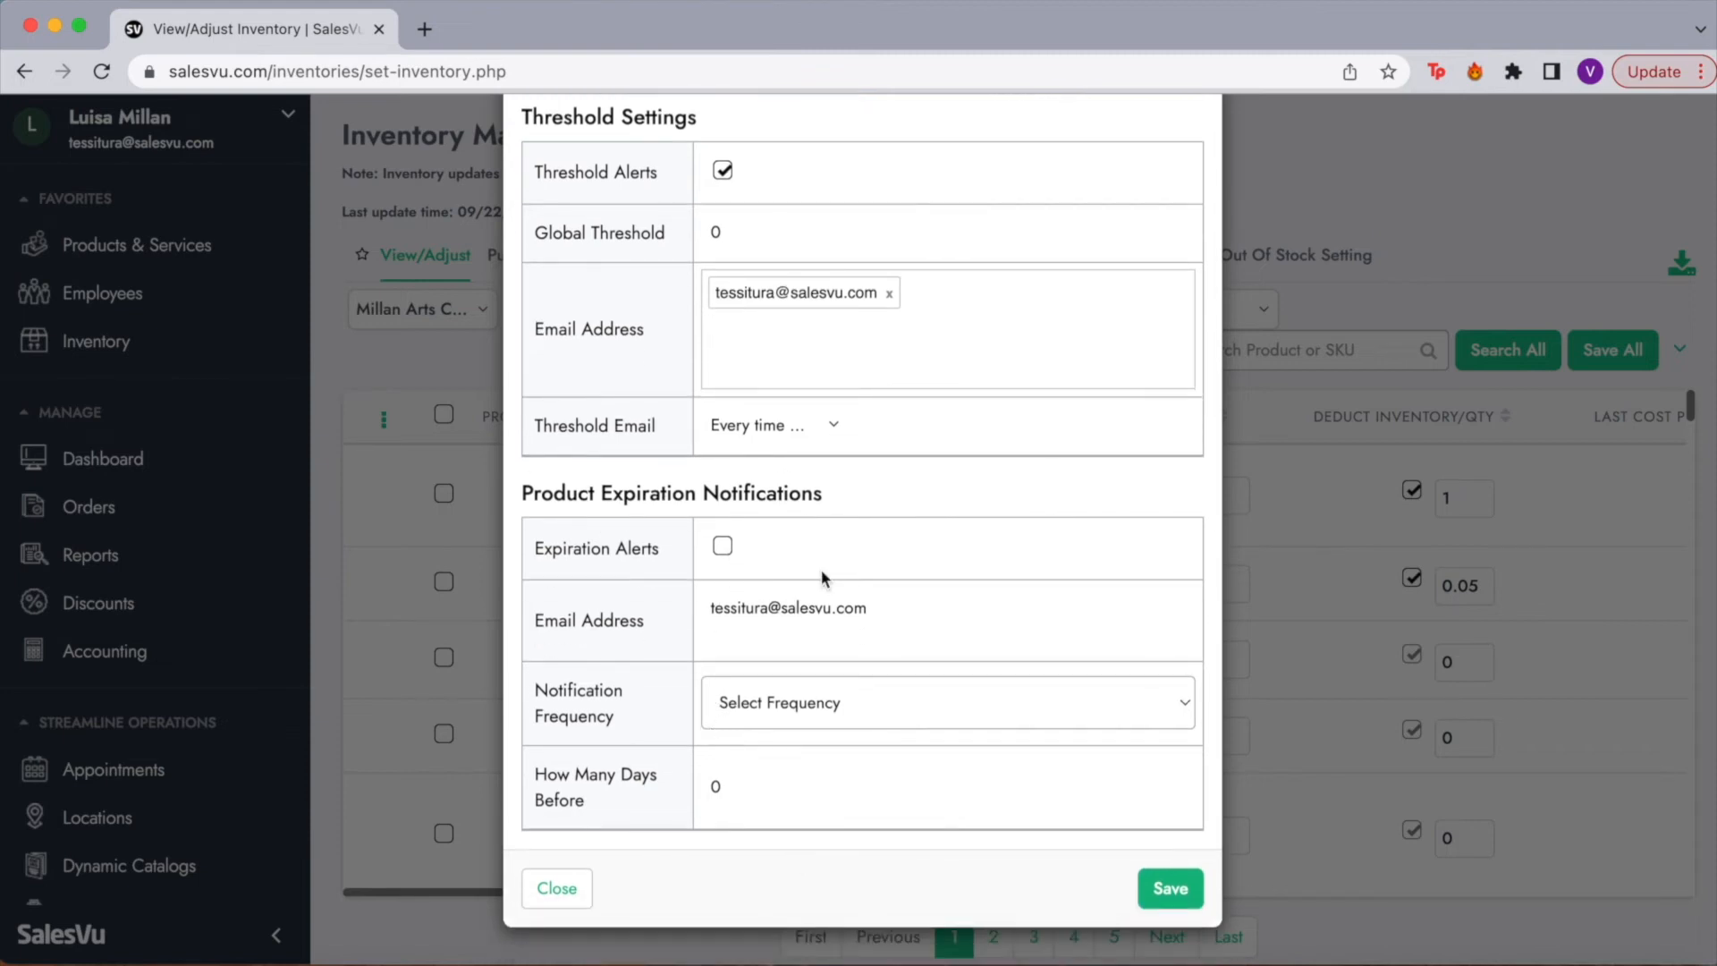
scroll(821, 569, up, 4)
scroll(820, 576, down, 4)
click(1168, 894)
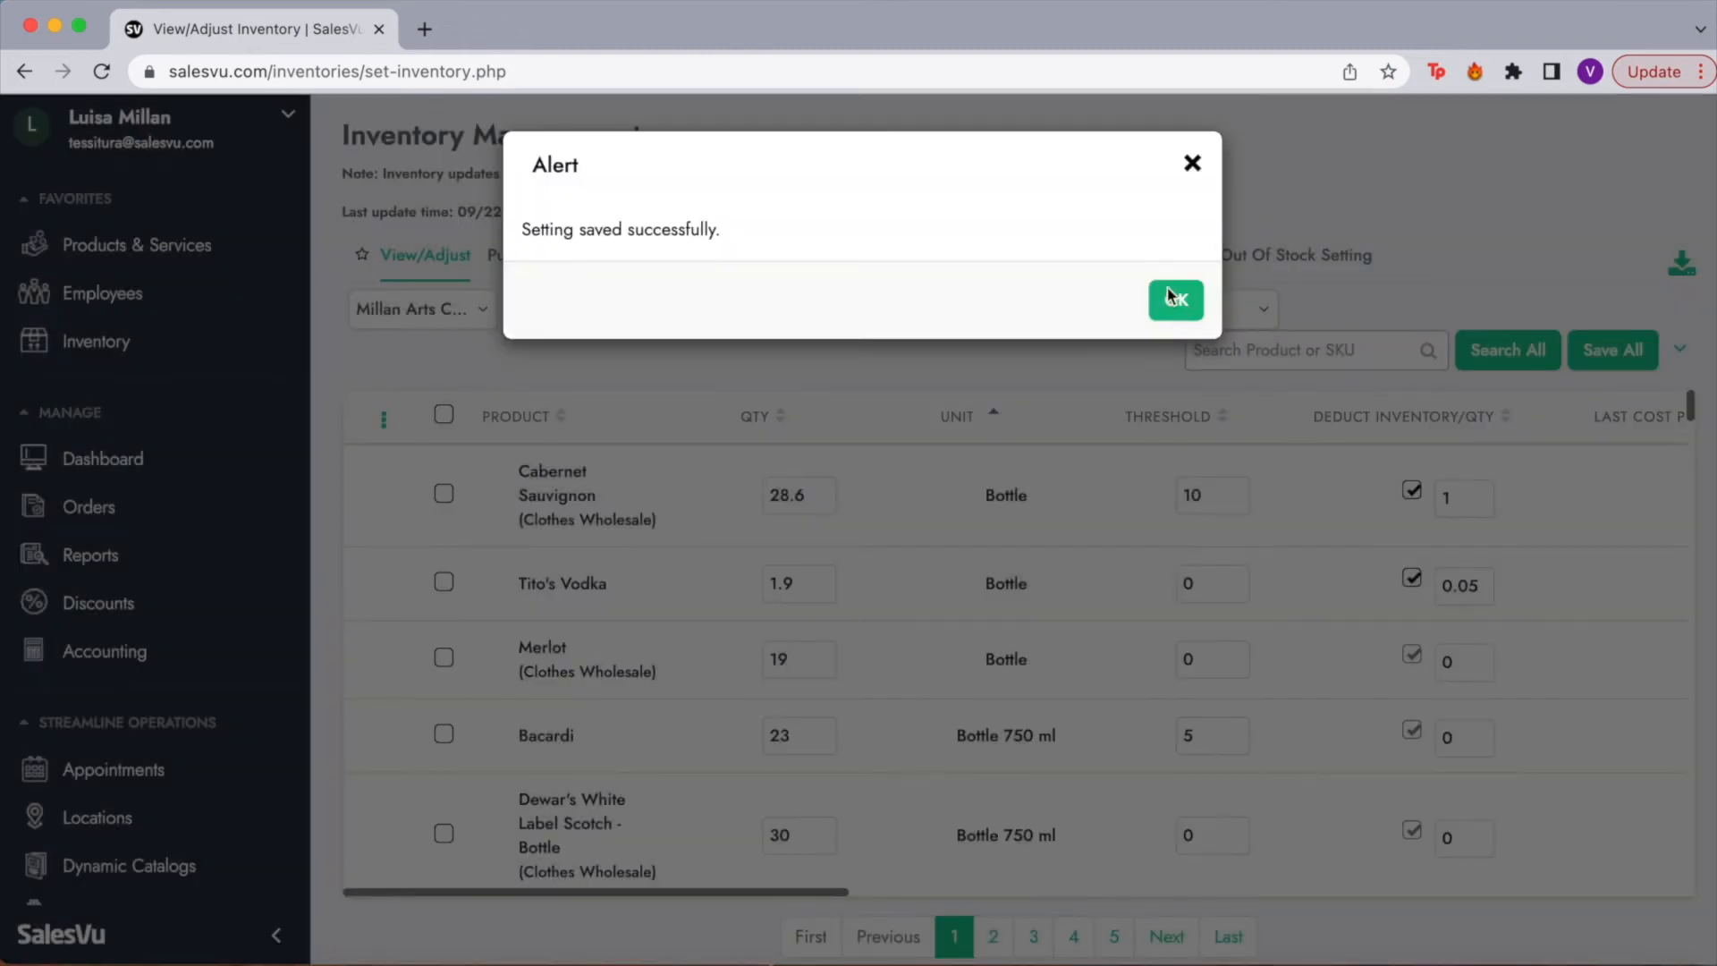
Step: Scroll the inventory table to the Aisle and Shelf columns and check Cabernet Sauvignon's shelf choices
click(1172, 299)
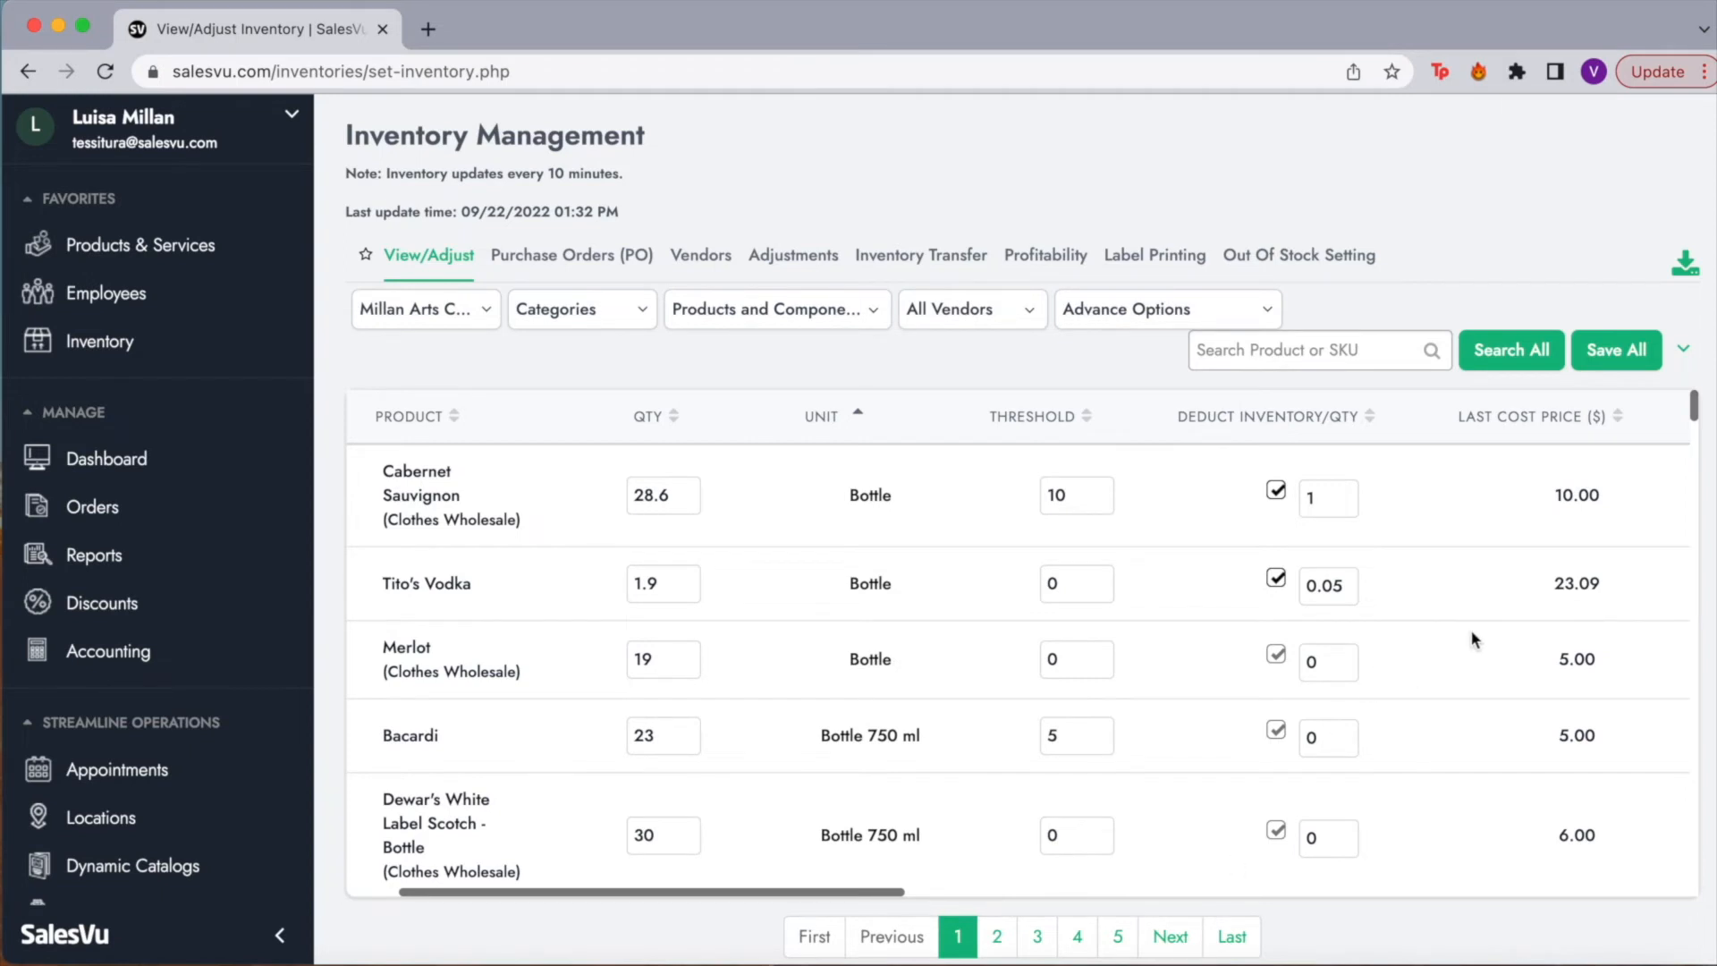
scroll(1473, 638, right, 5)
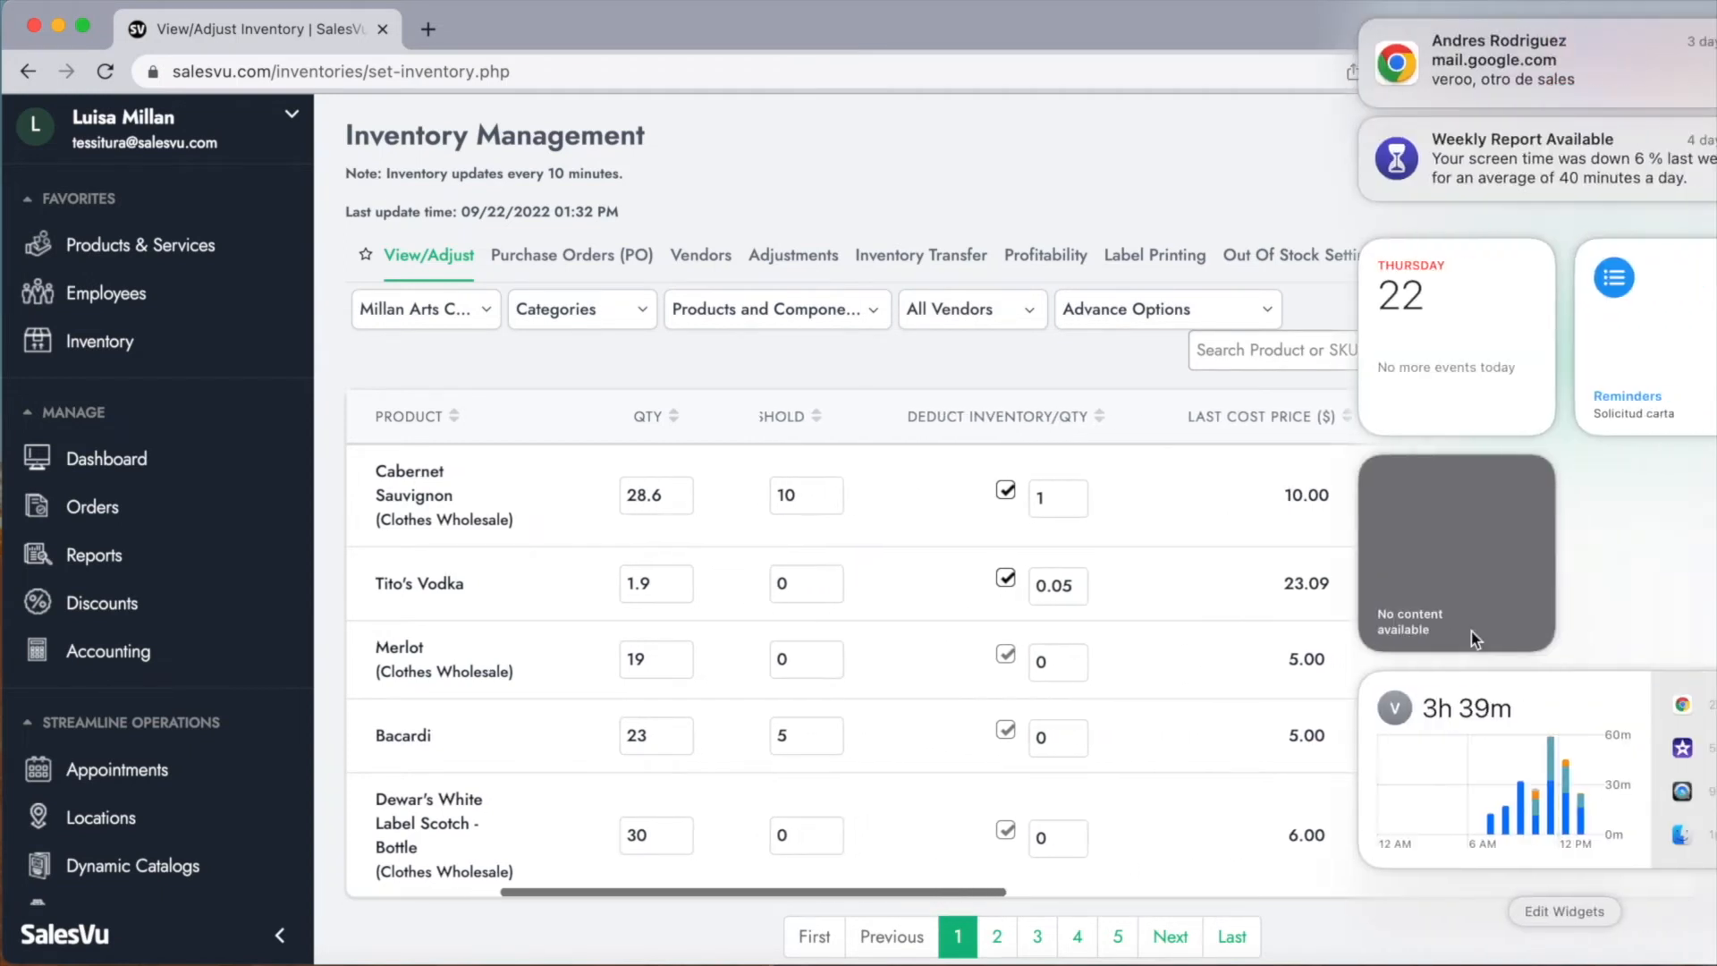
scroll(1276, 599, right, 4)
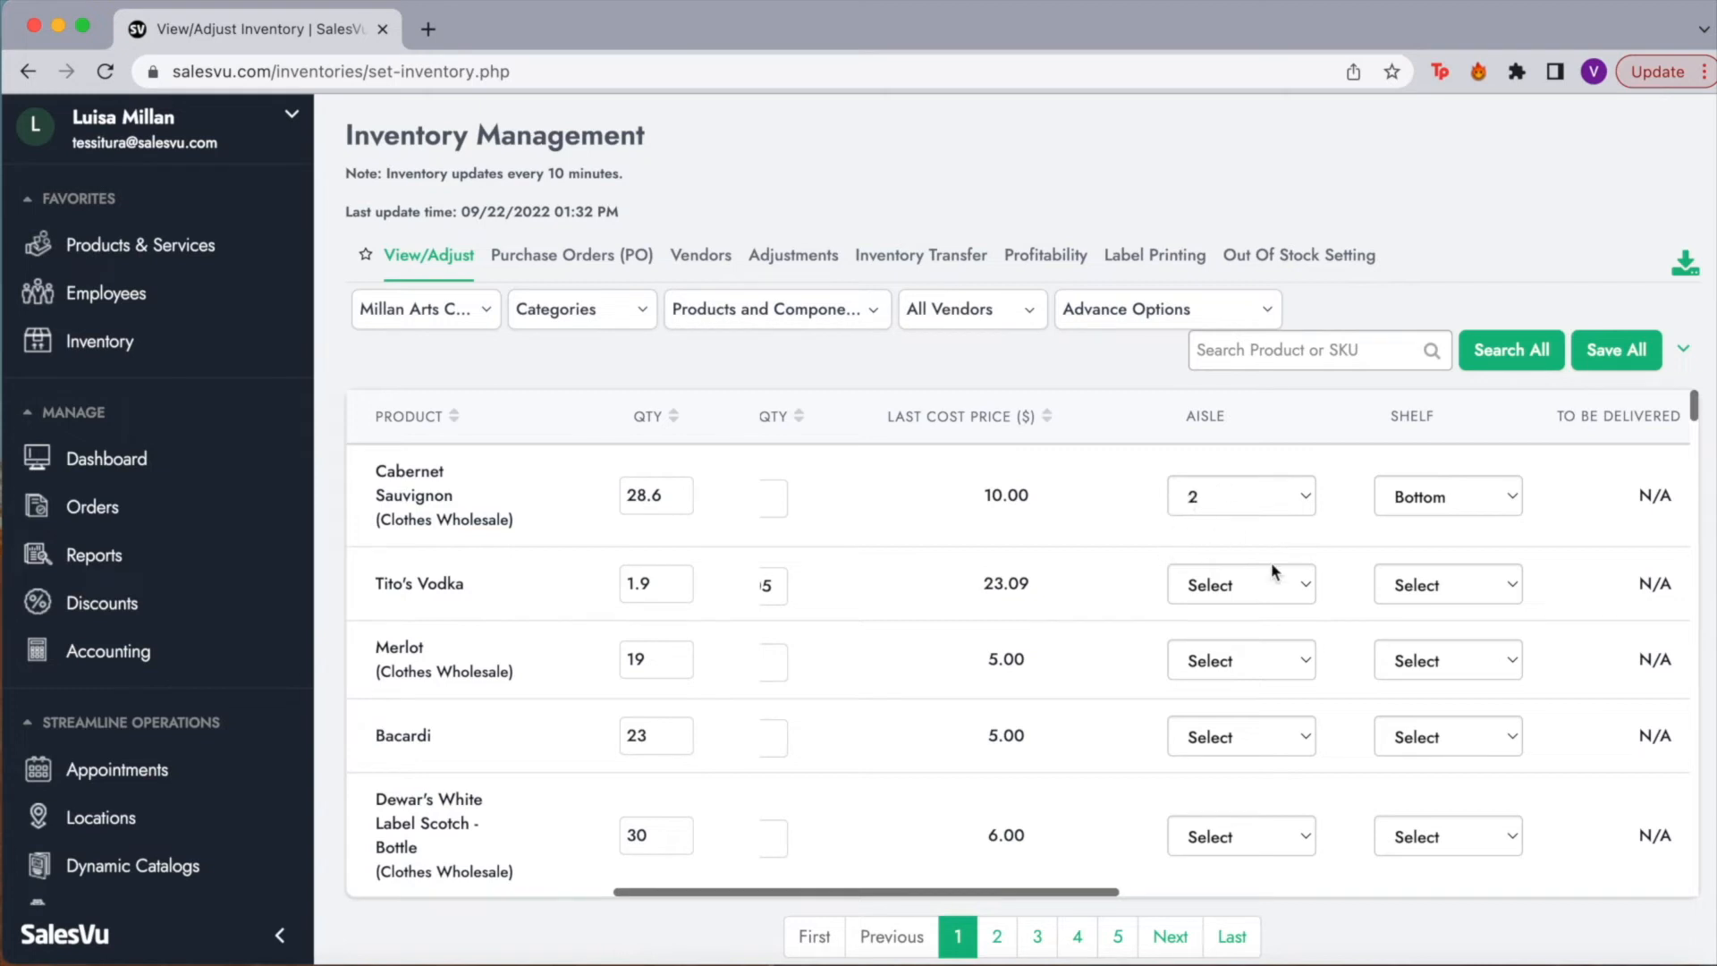
click(1478, 494)
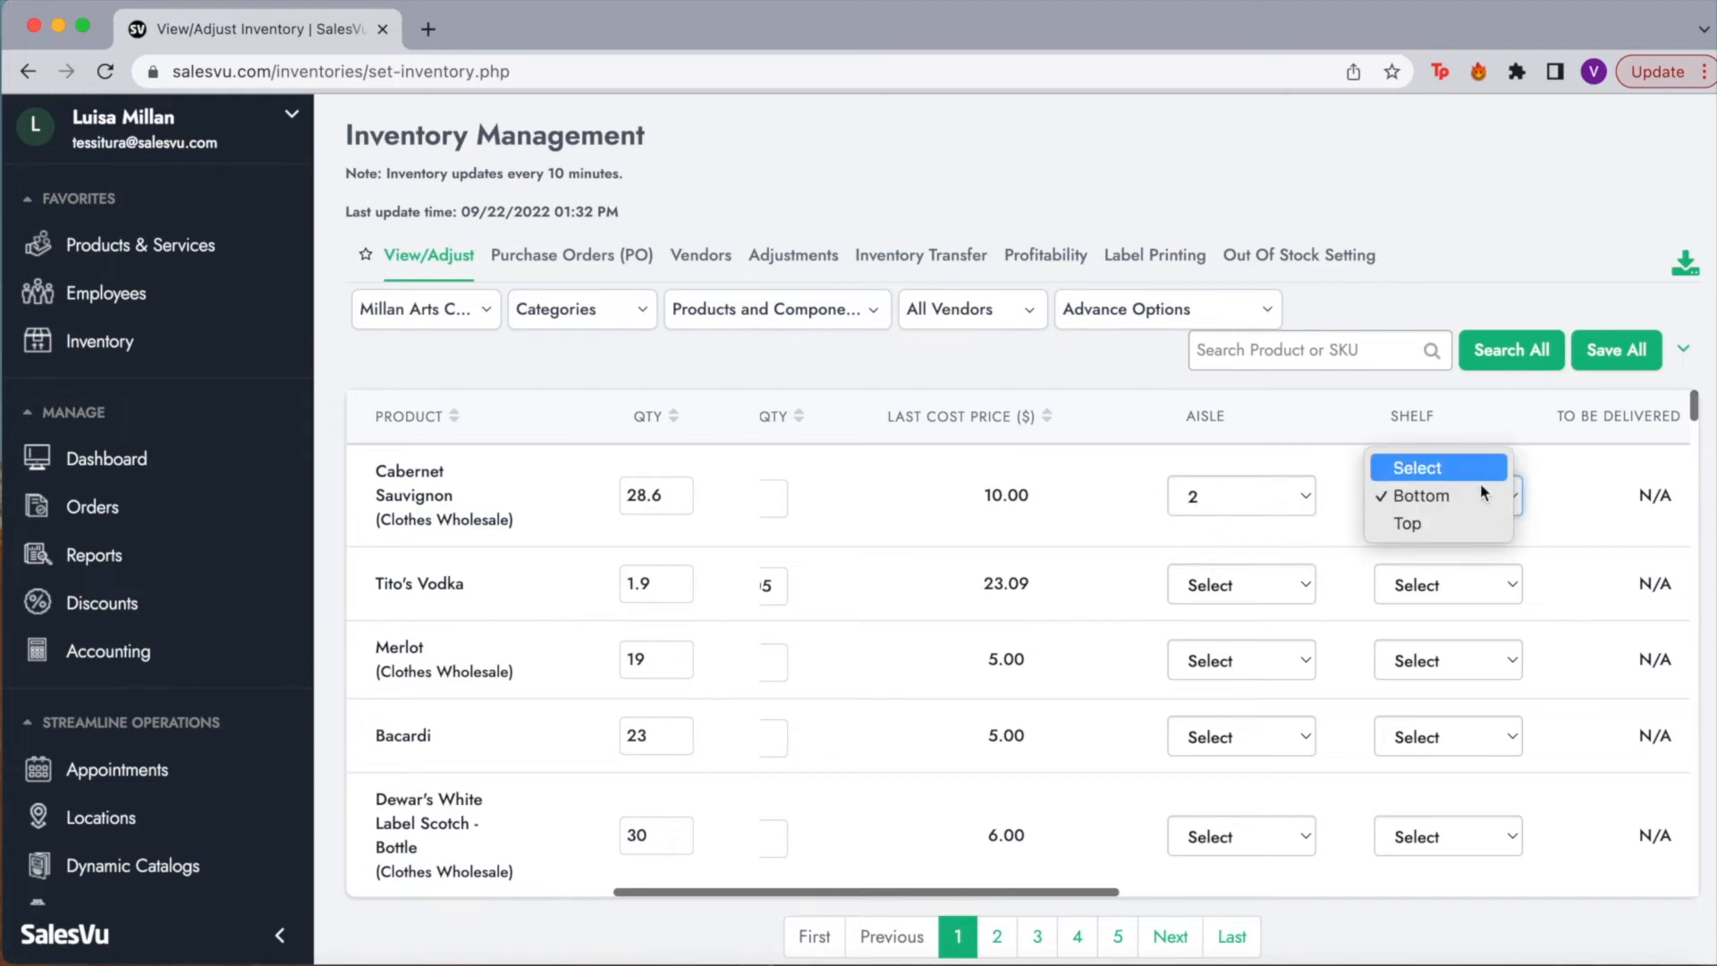
click(1532, 440)
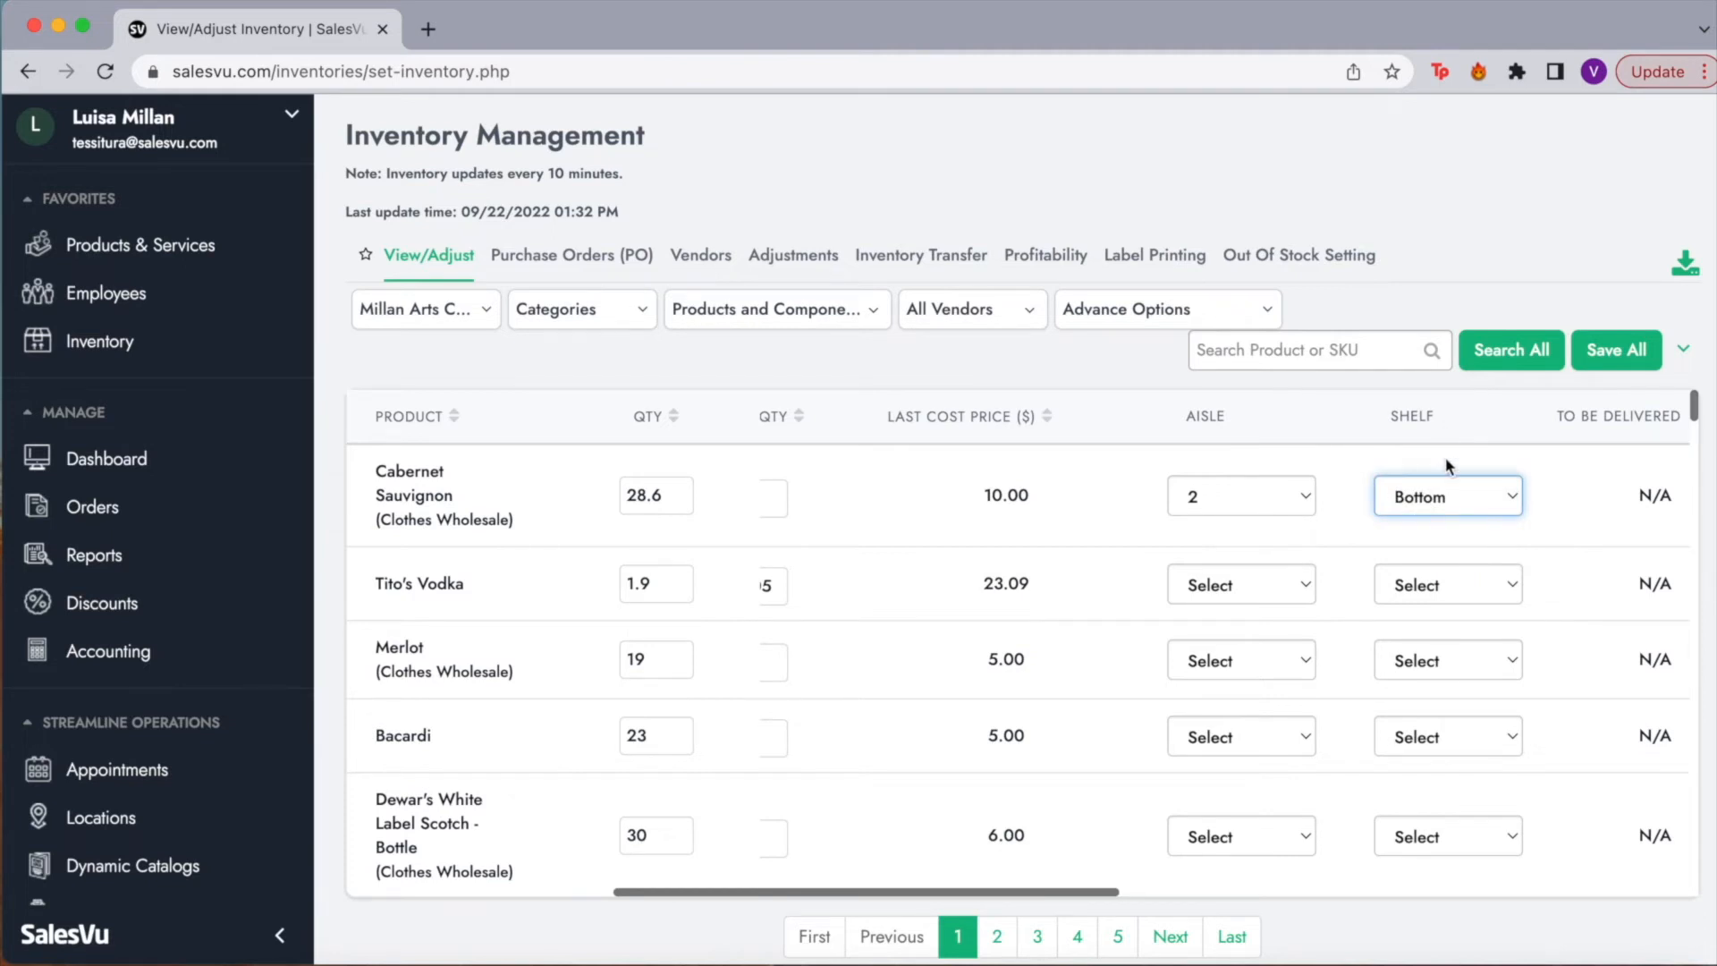
scroll(1444, 465, right, 5)
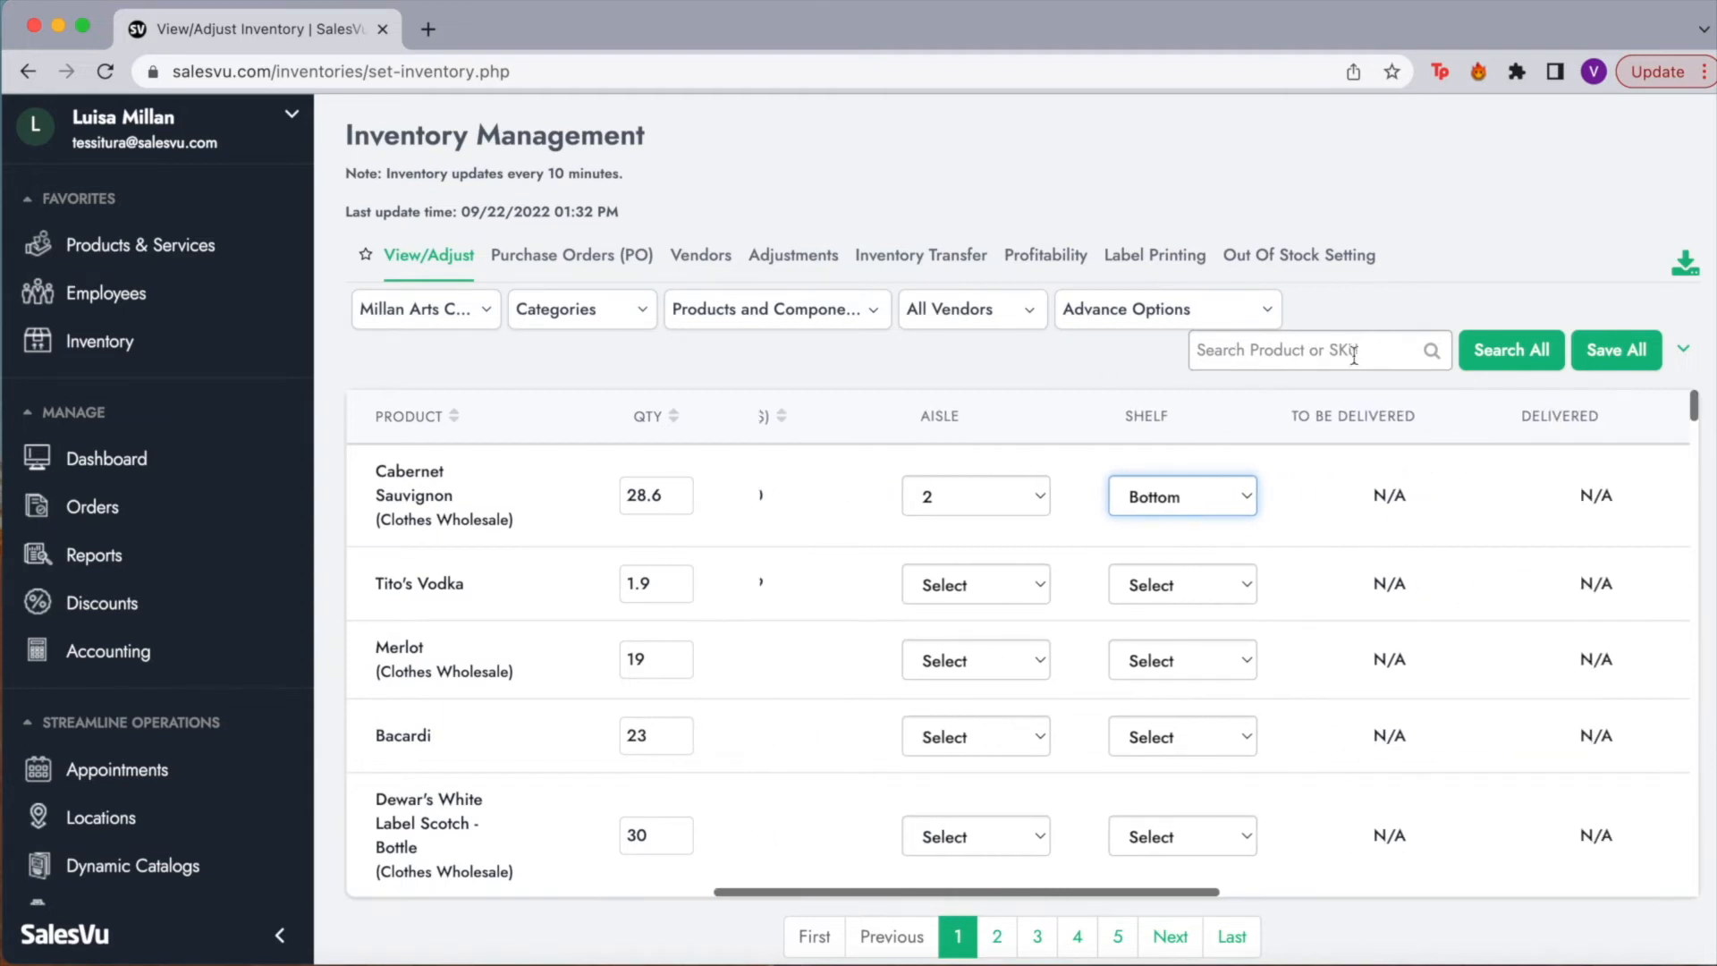
Step: Filter the inventory table by the Beverages category
click(618, 314)
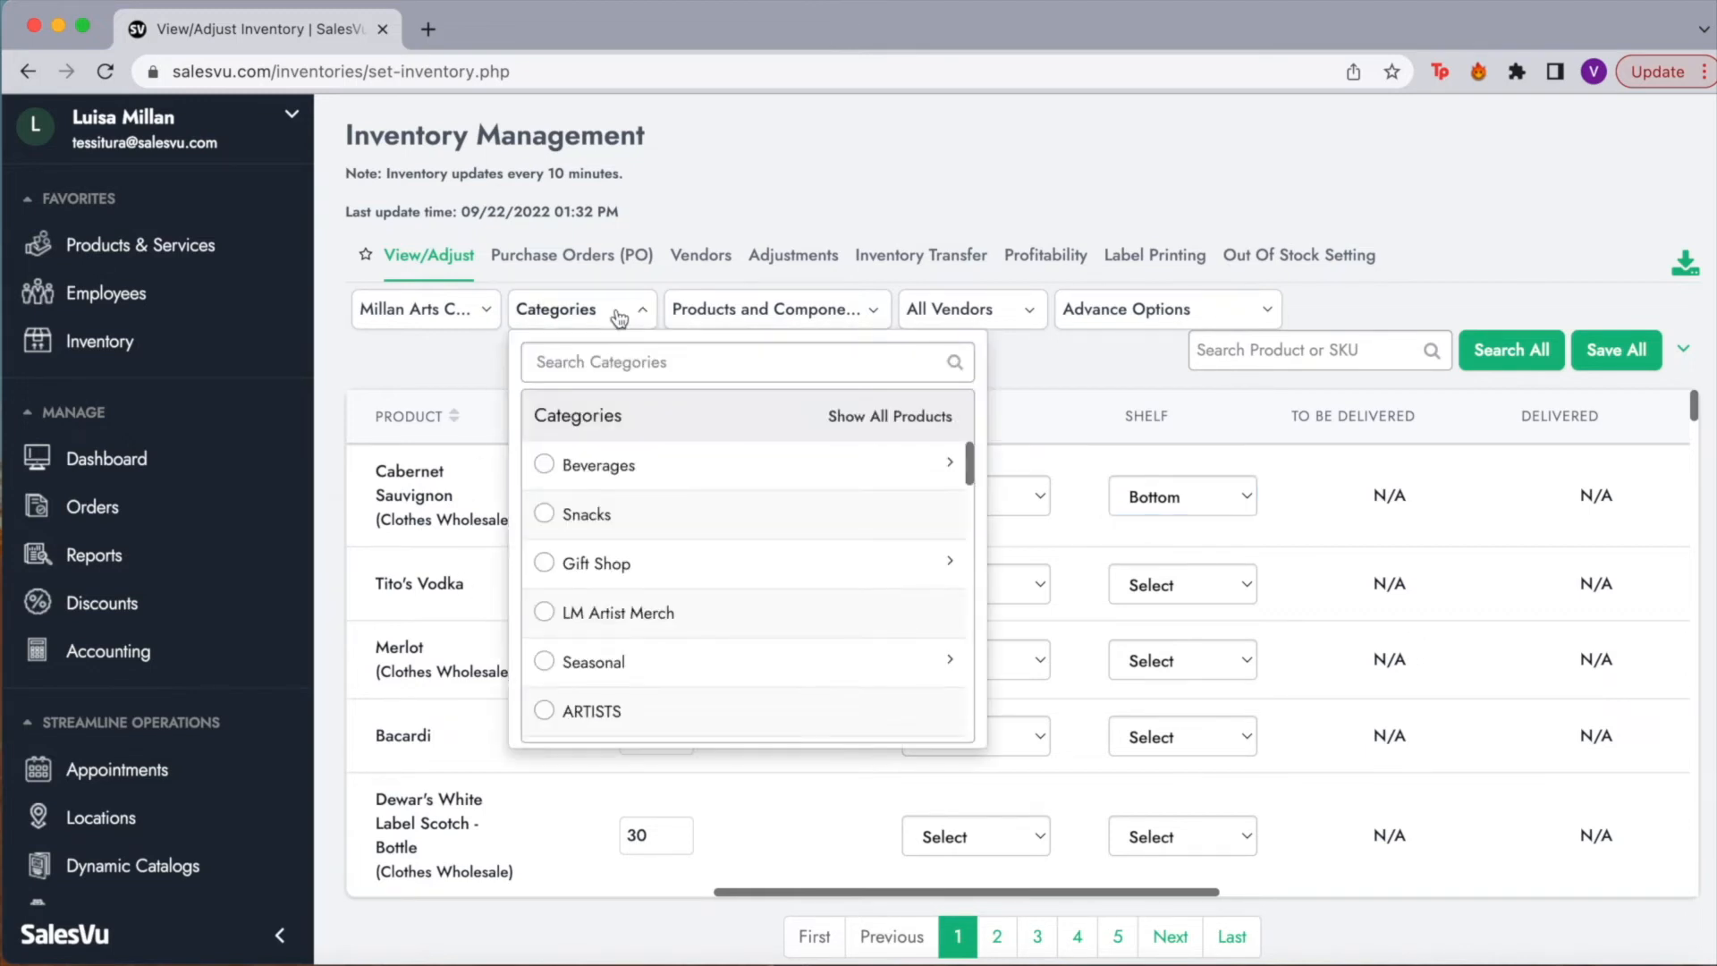
click(546, 467)
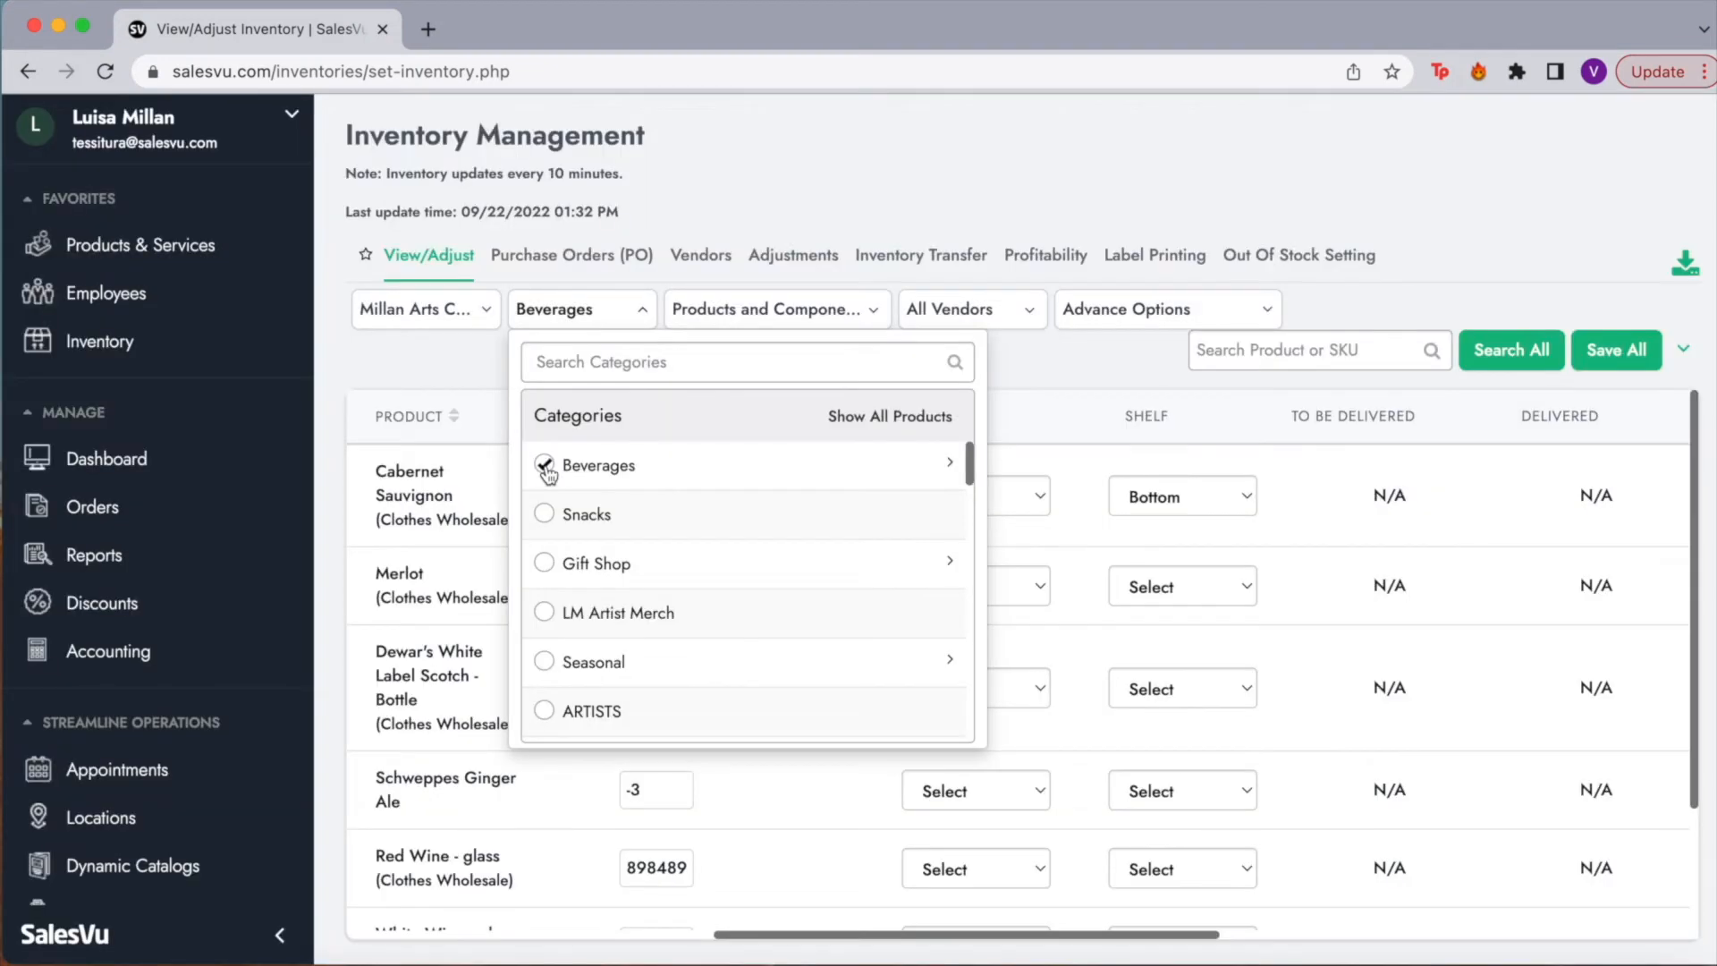
click(447, 372)
scroll(587, 665, left, 10)
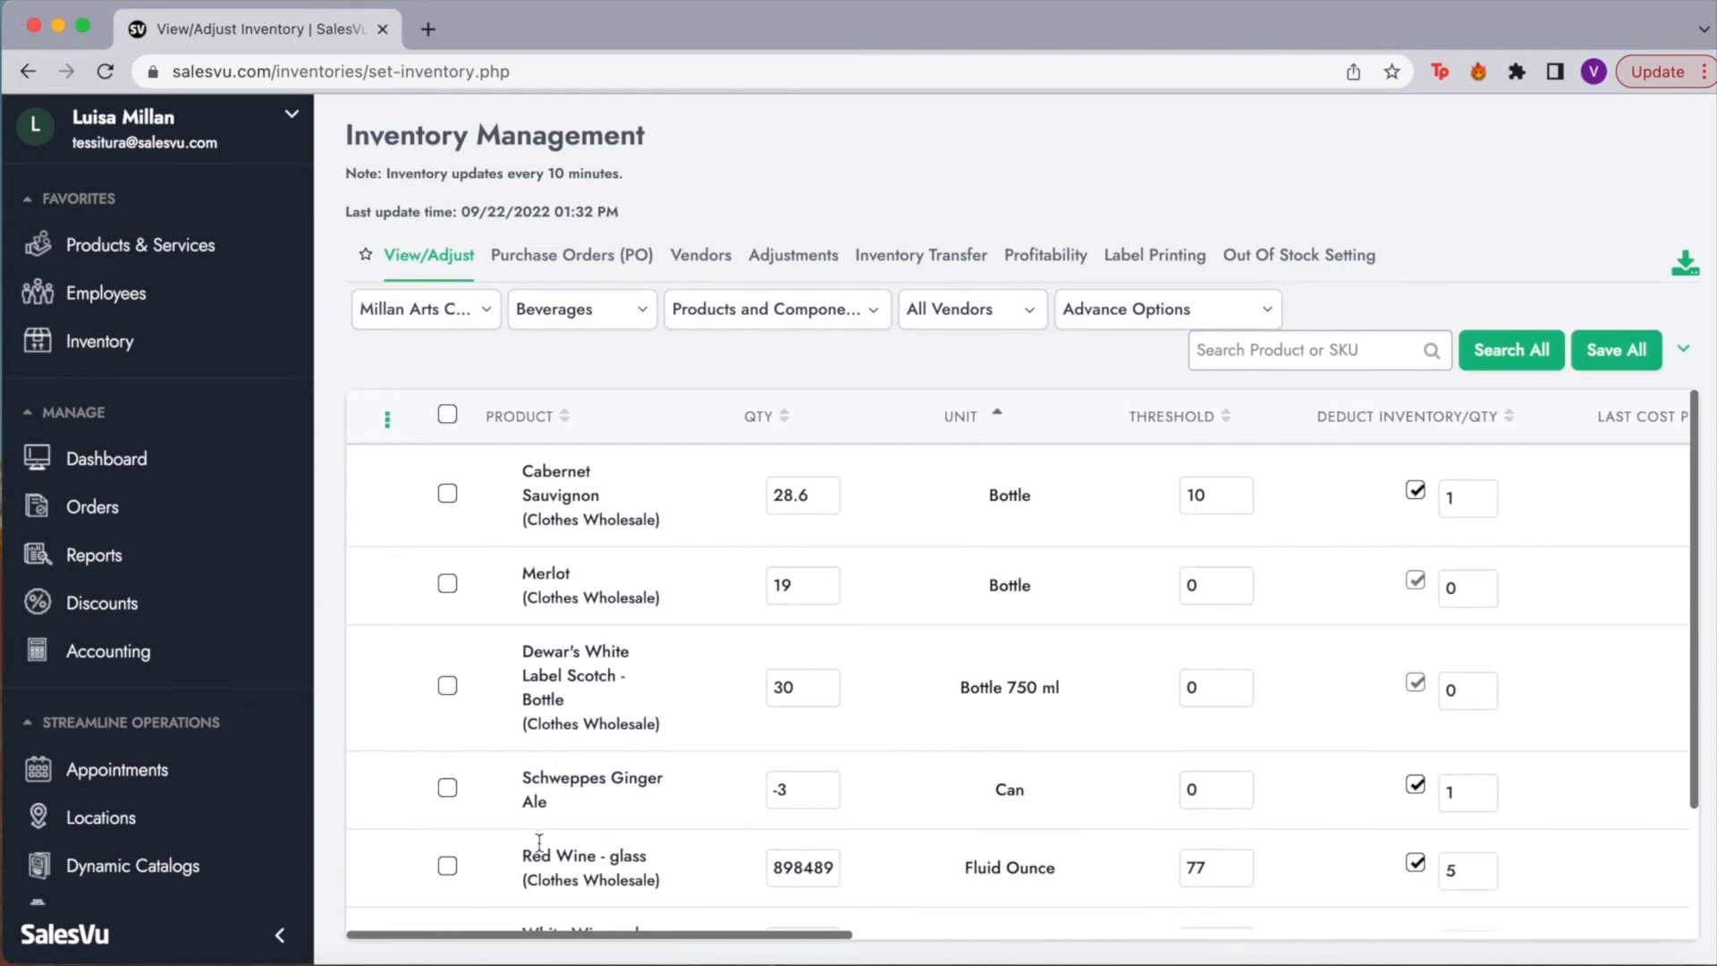
Step: Check the Vendors and Aisle/Shelf filter options, then go to Purchase Orders
click(841, 329)
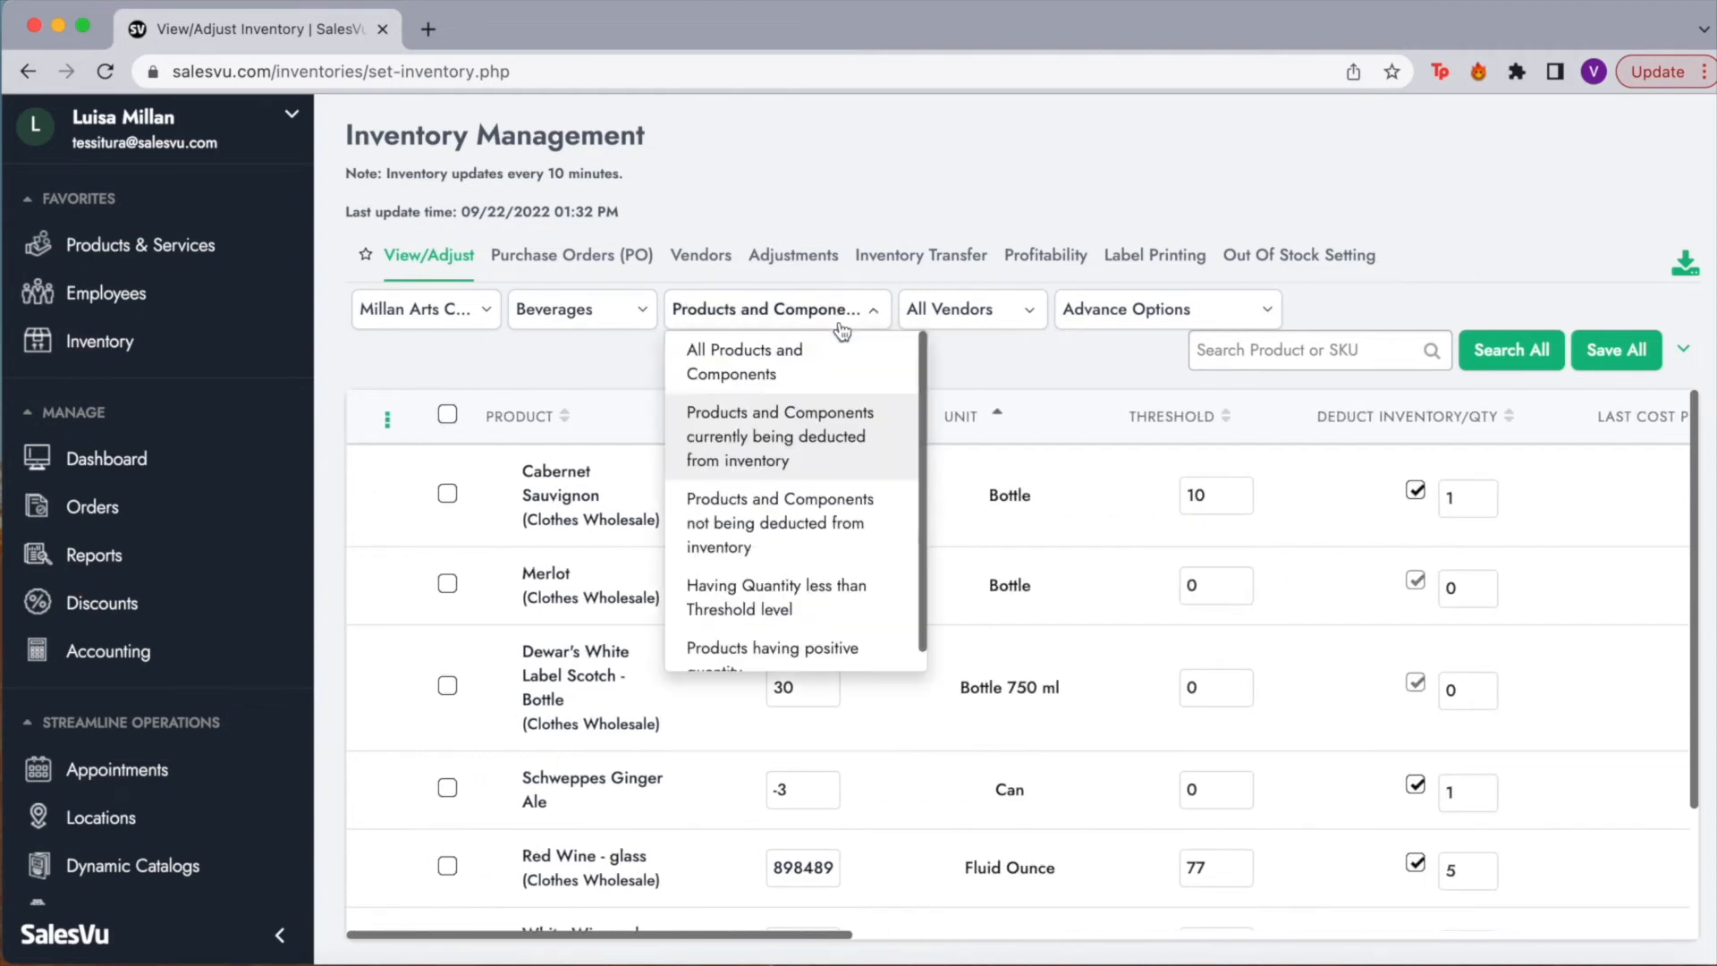
click(985, 326)
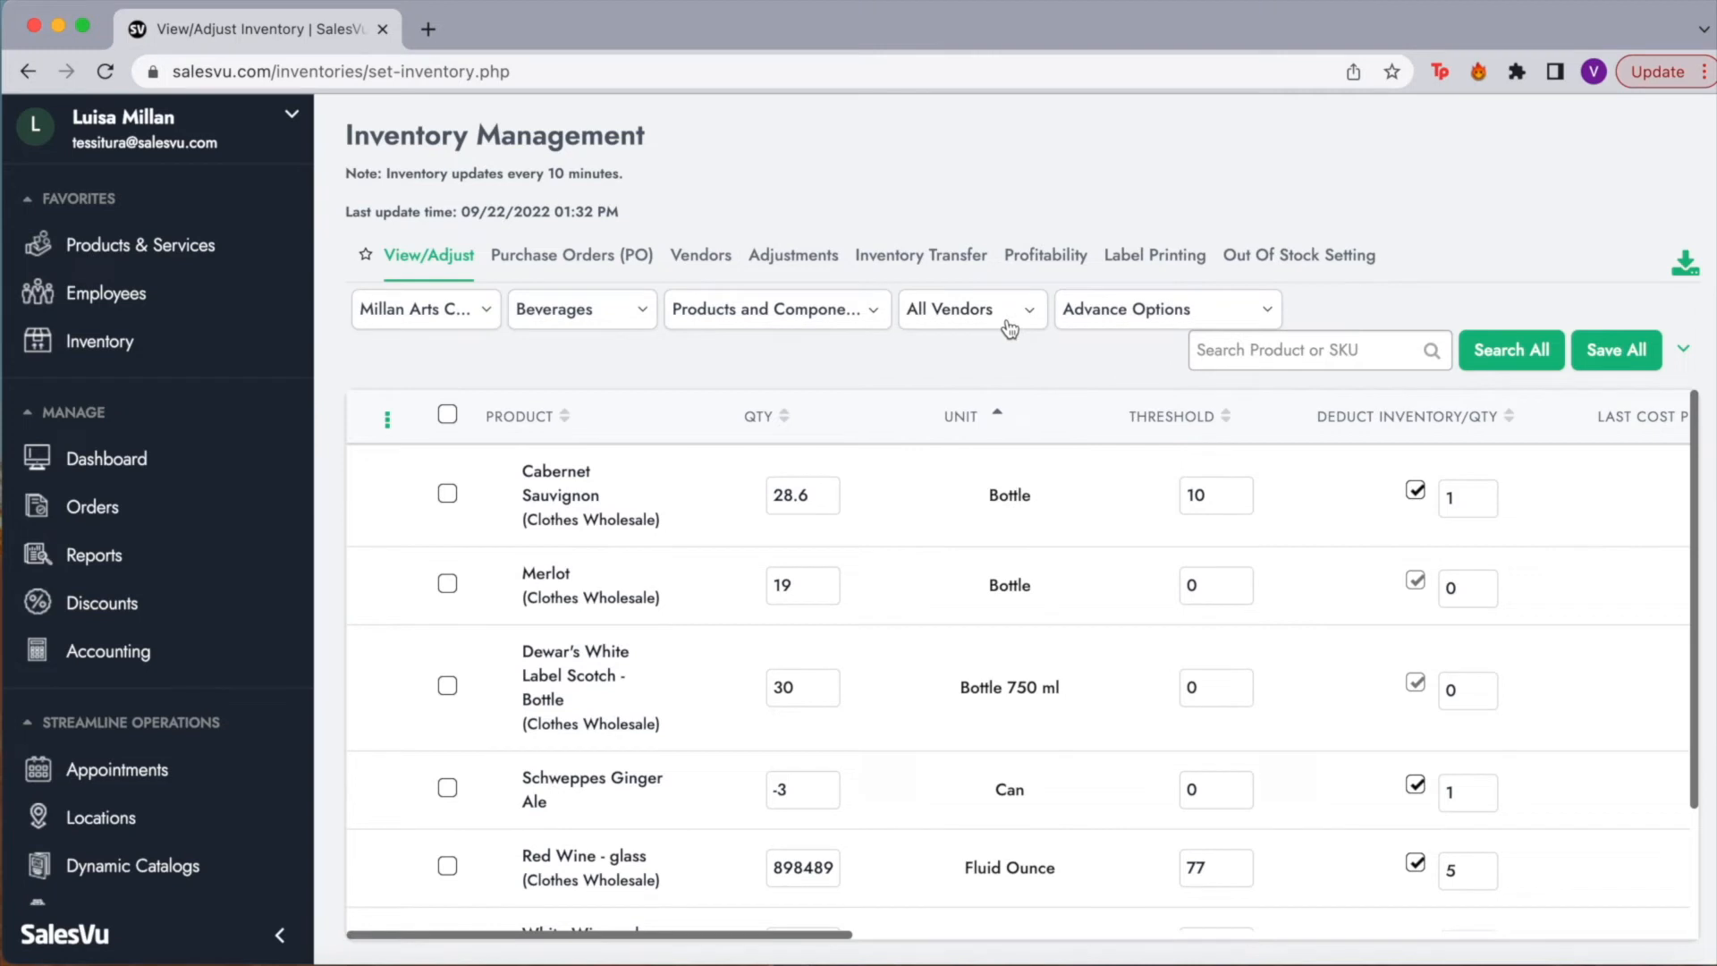
click(1139, 327)
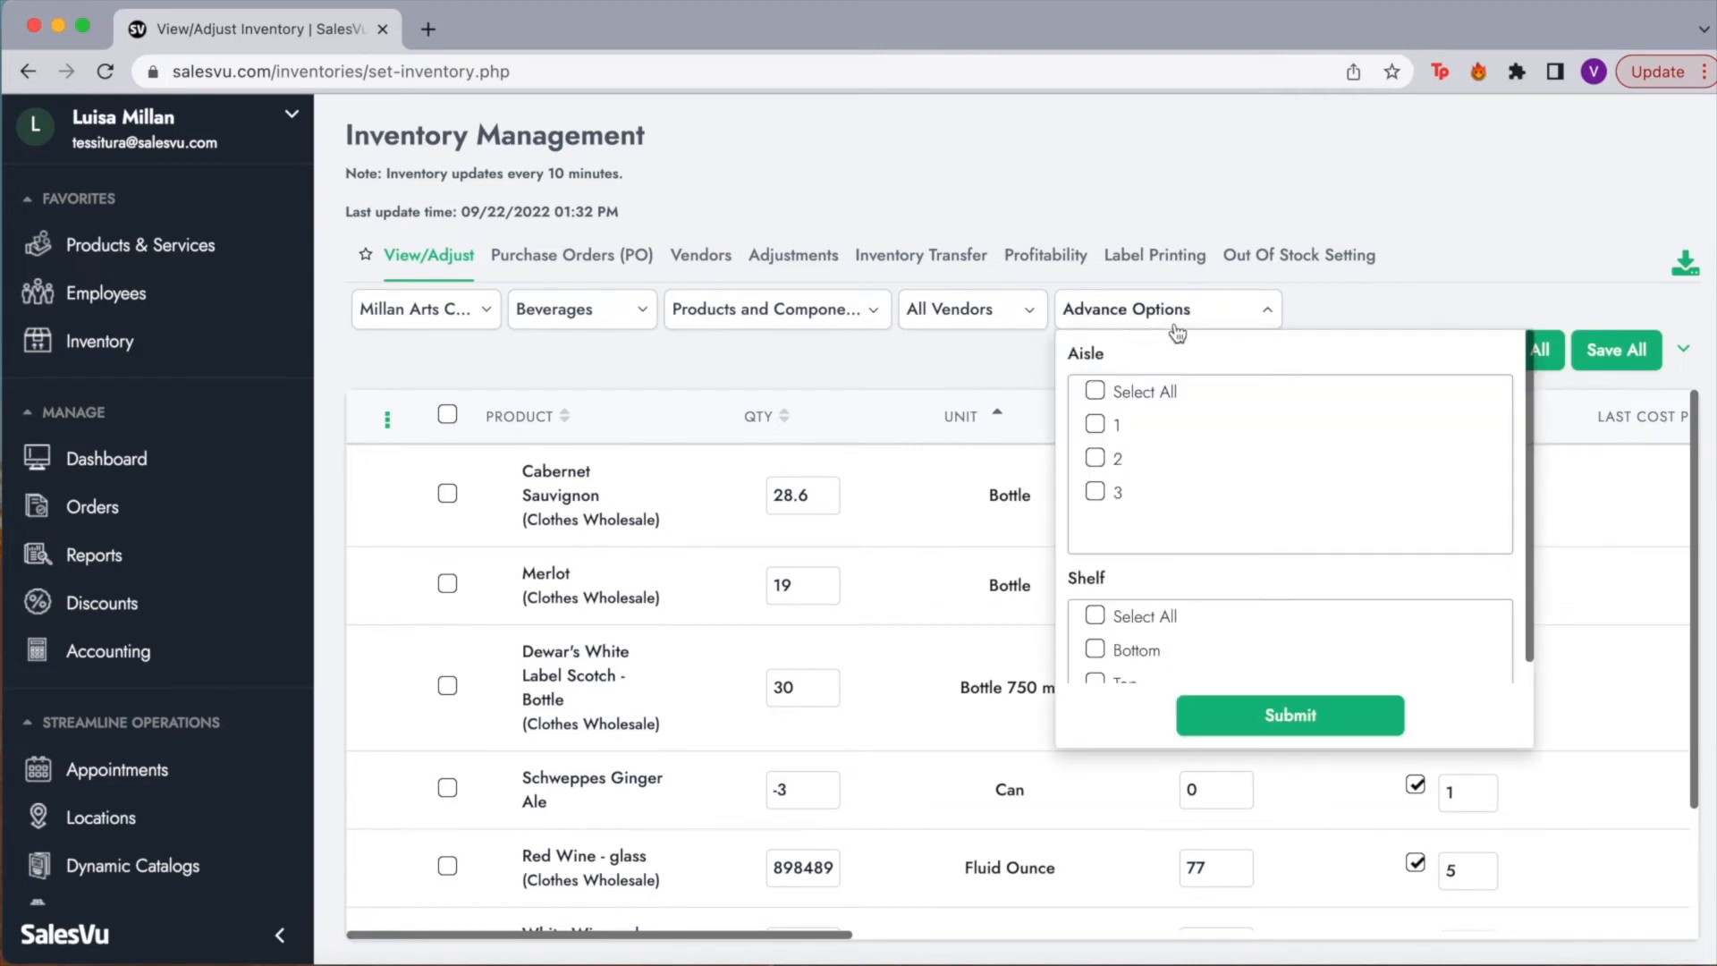
click(1139, 327)
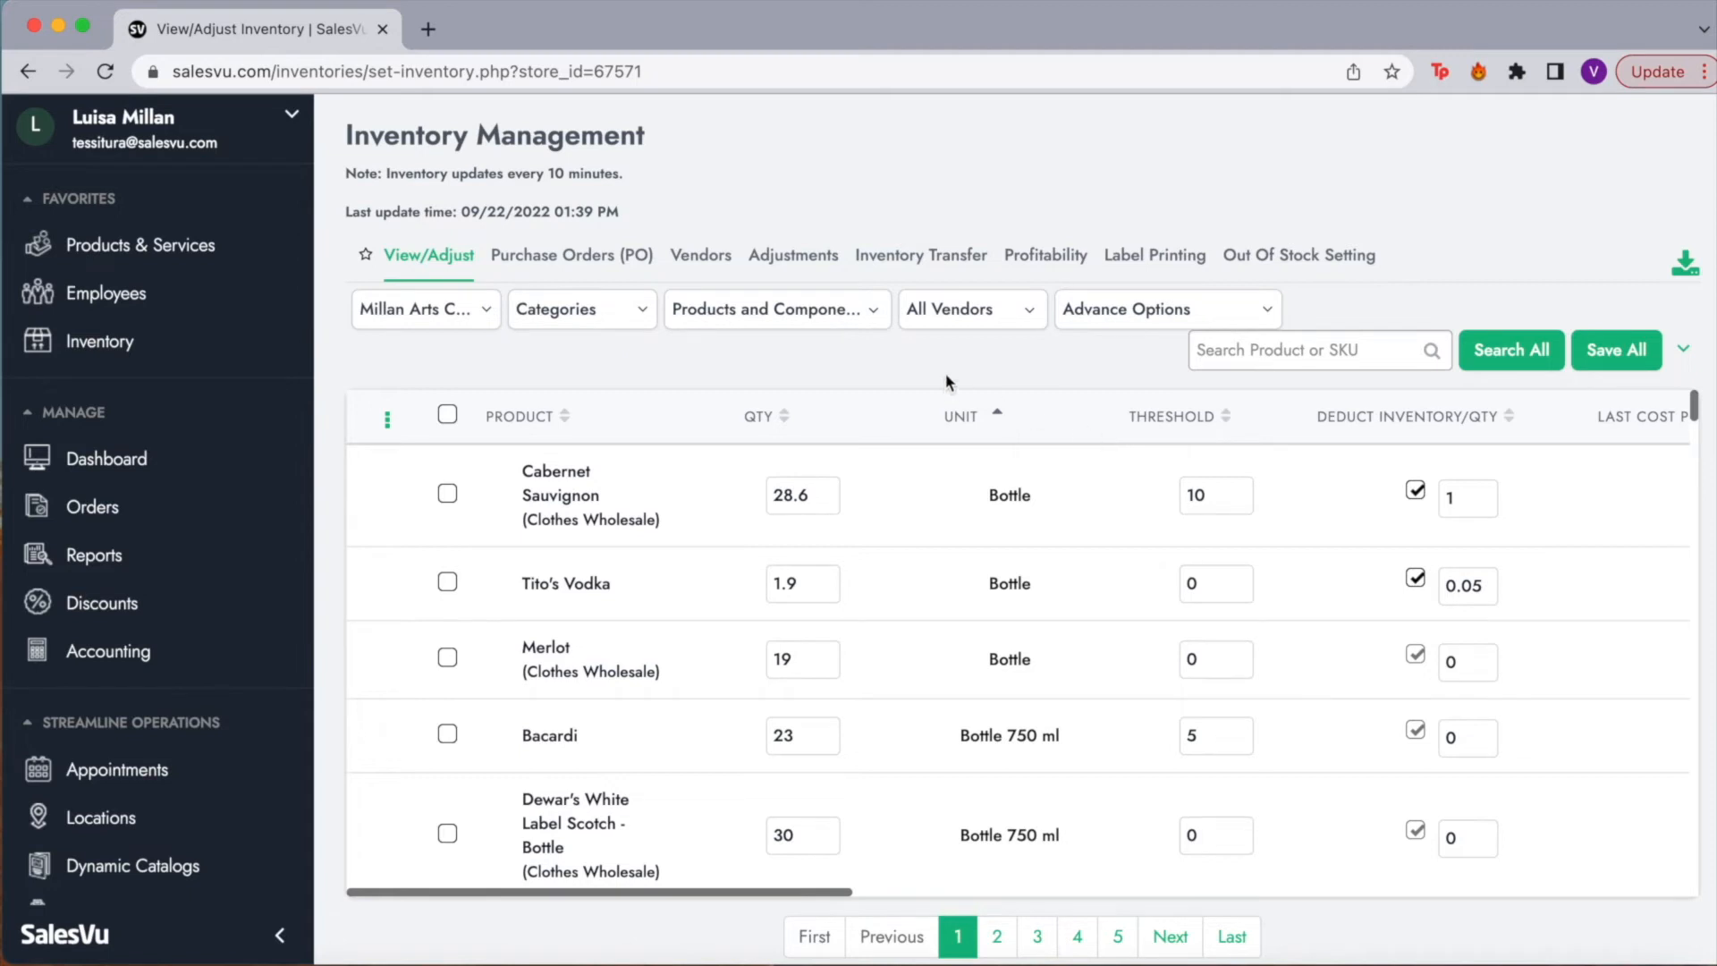
click(609, 261)
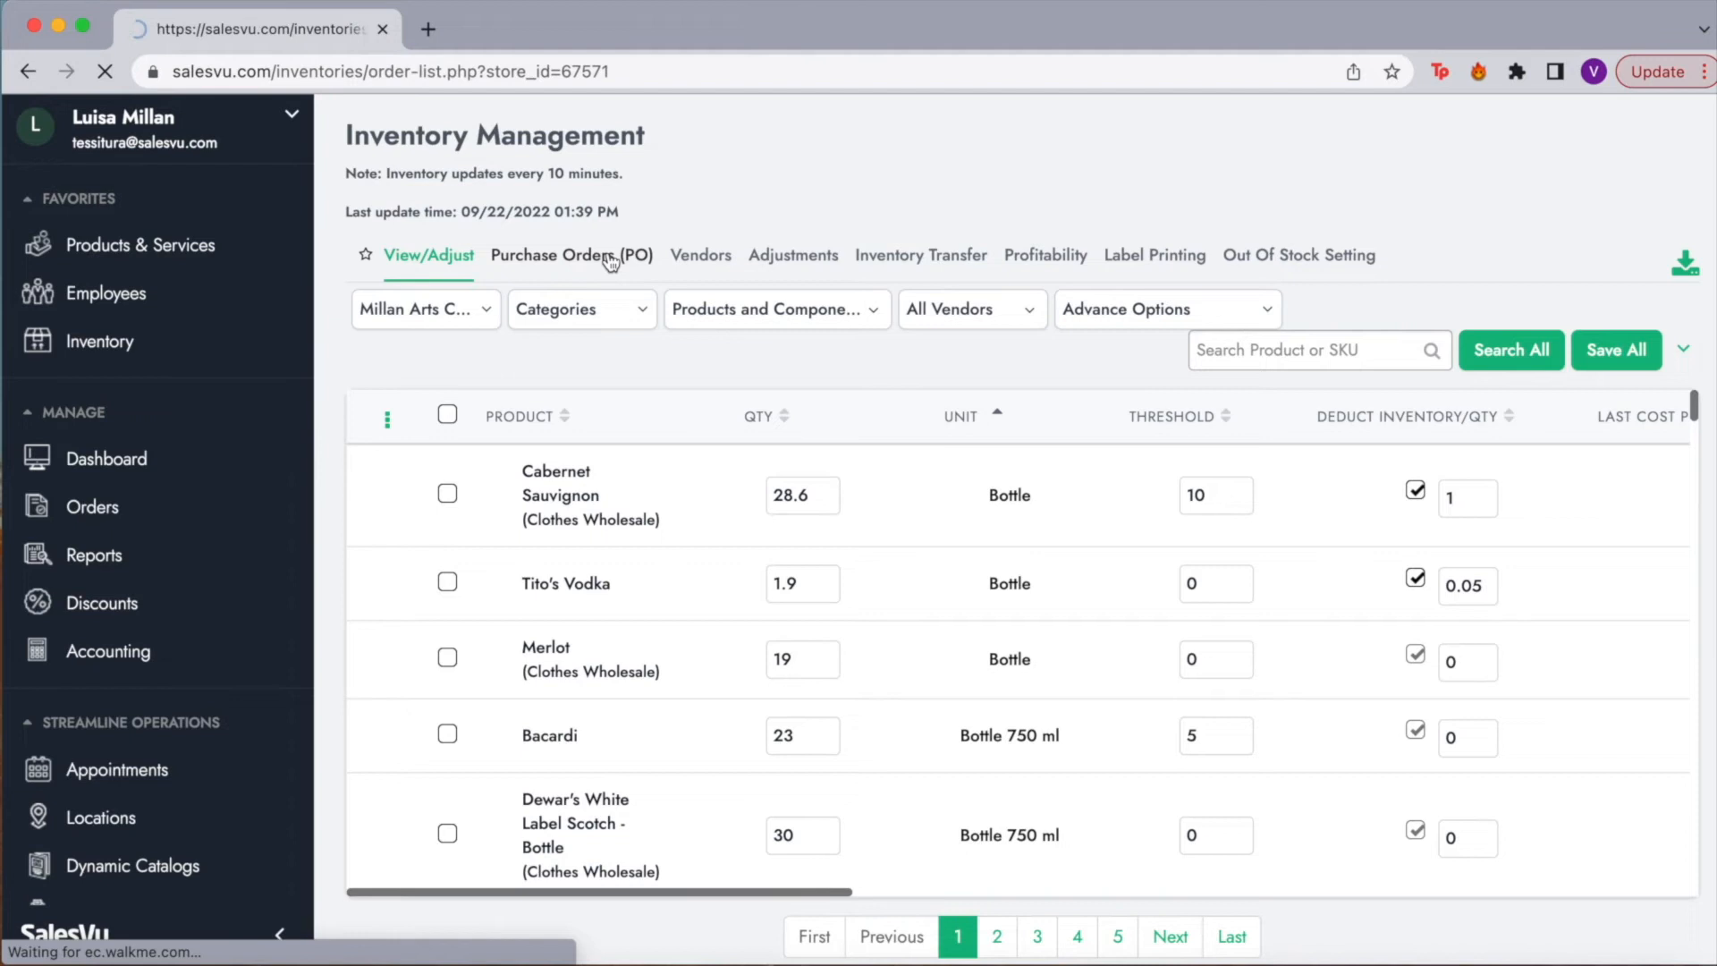
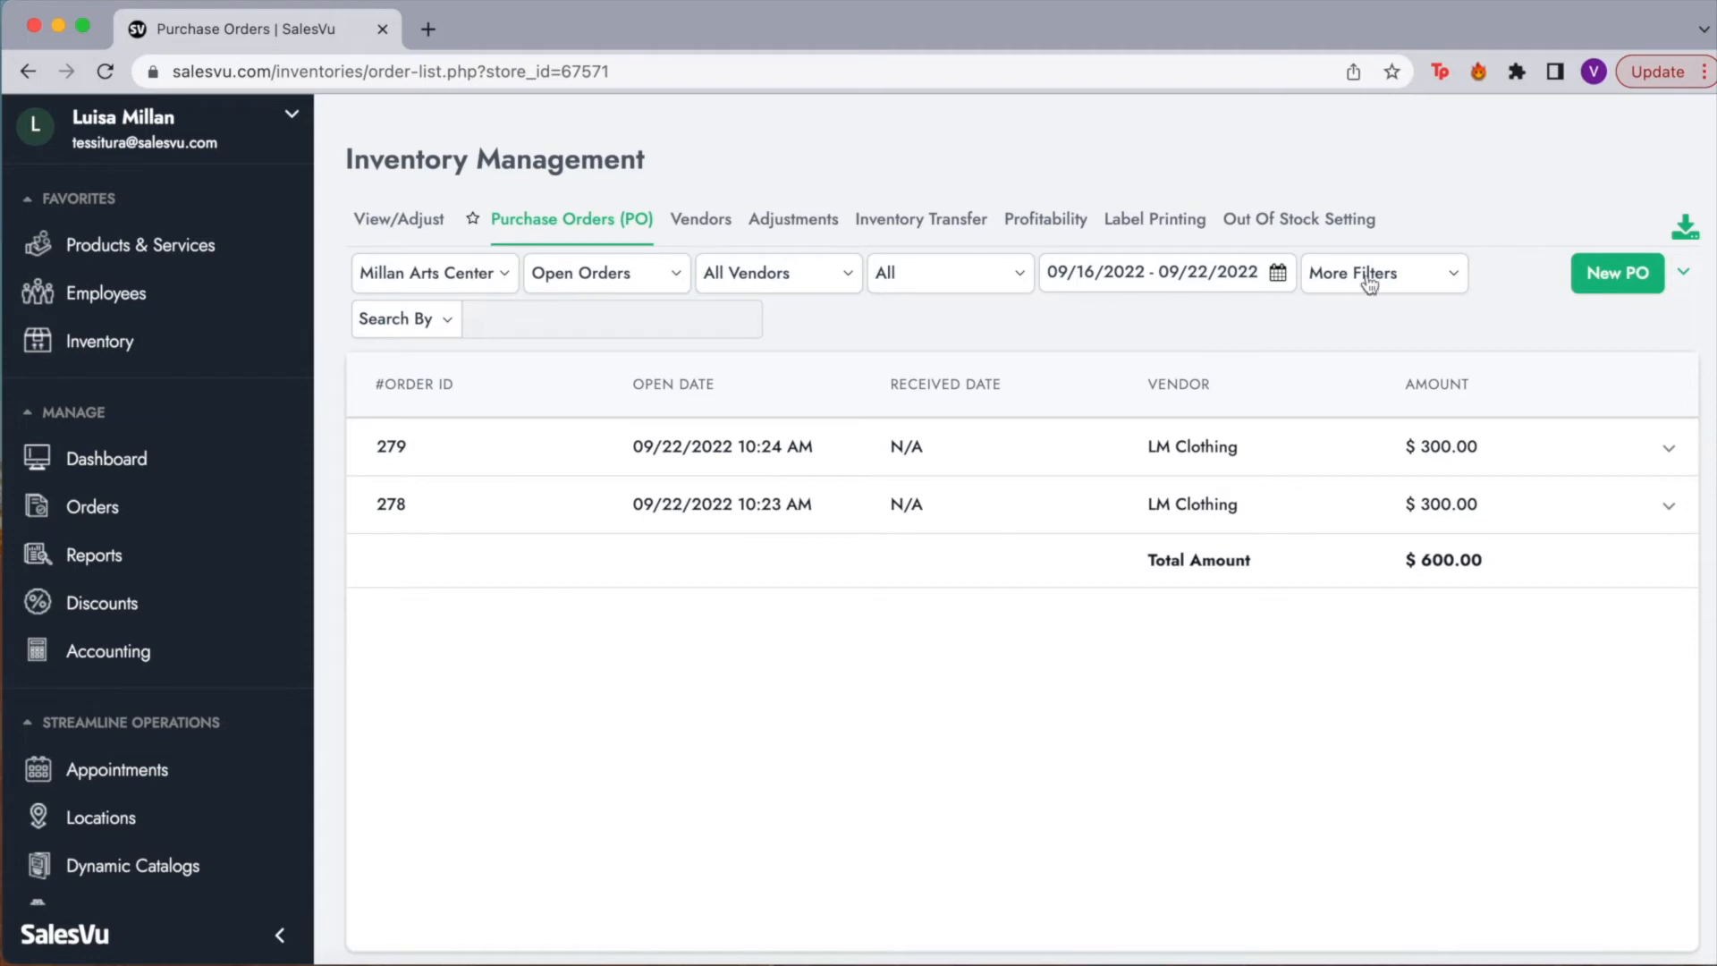
Step: Check the Open Orders filter and date range, then bring up order 279's action menu
click(657, 279)
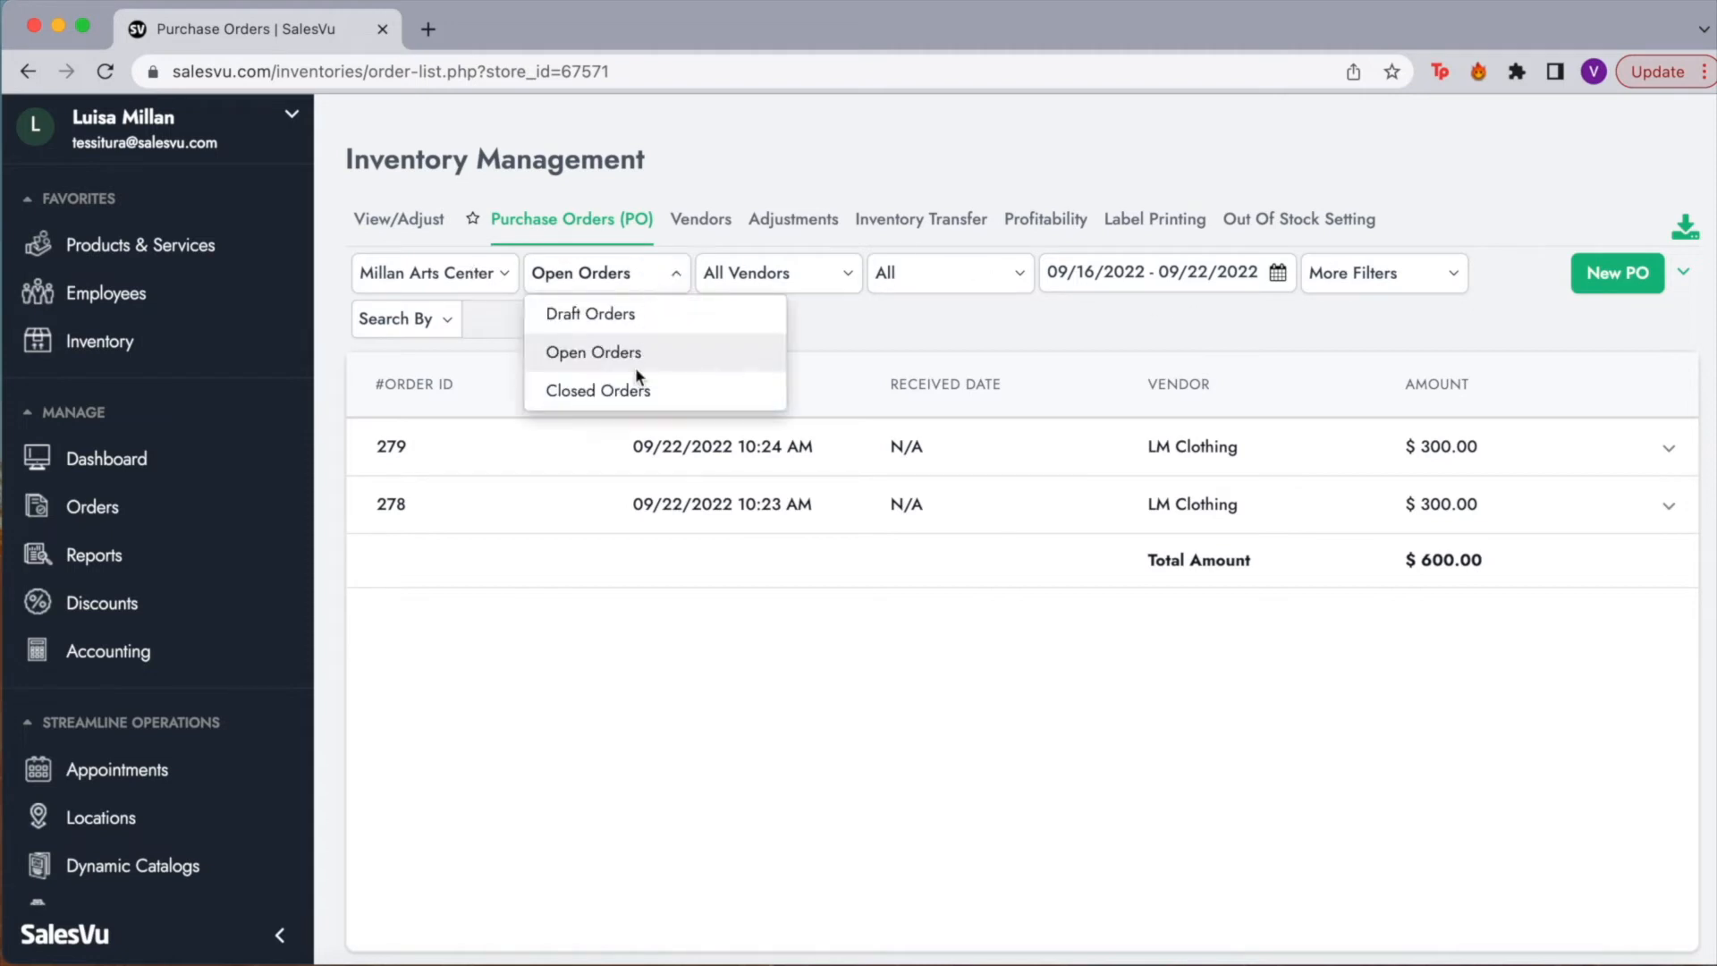
click(637, 288)
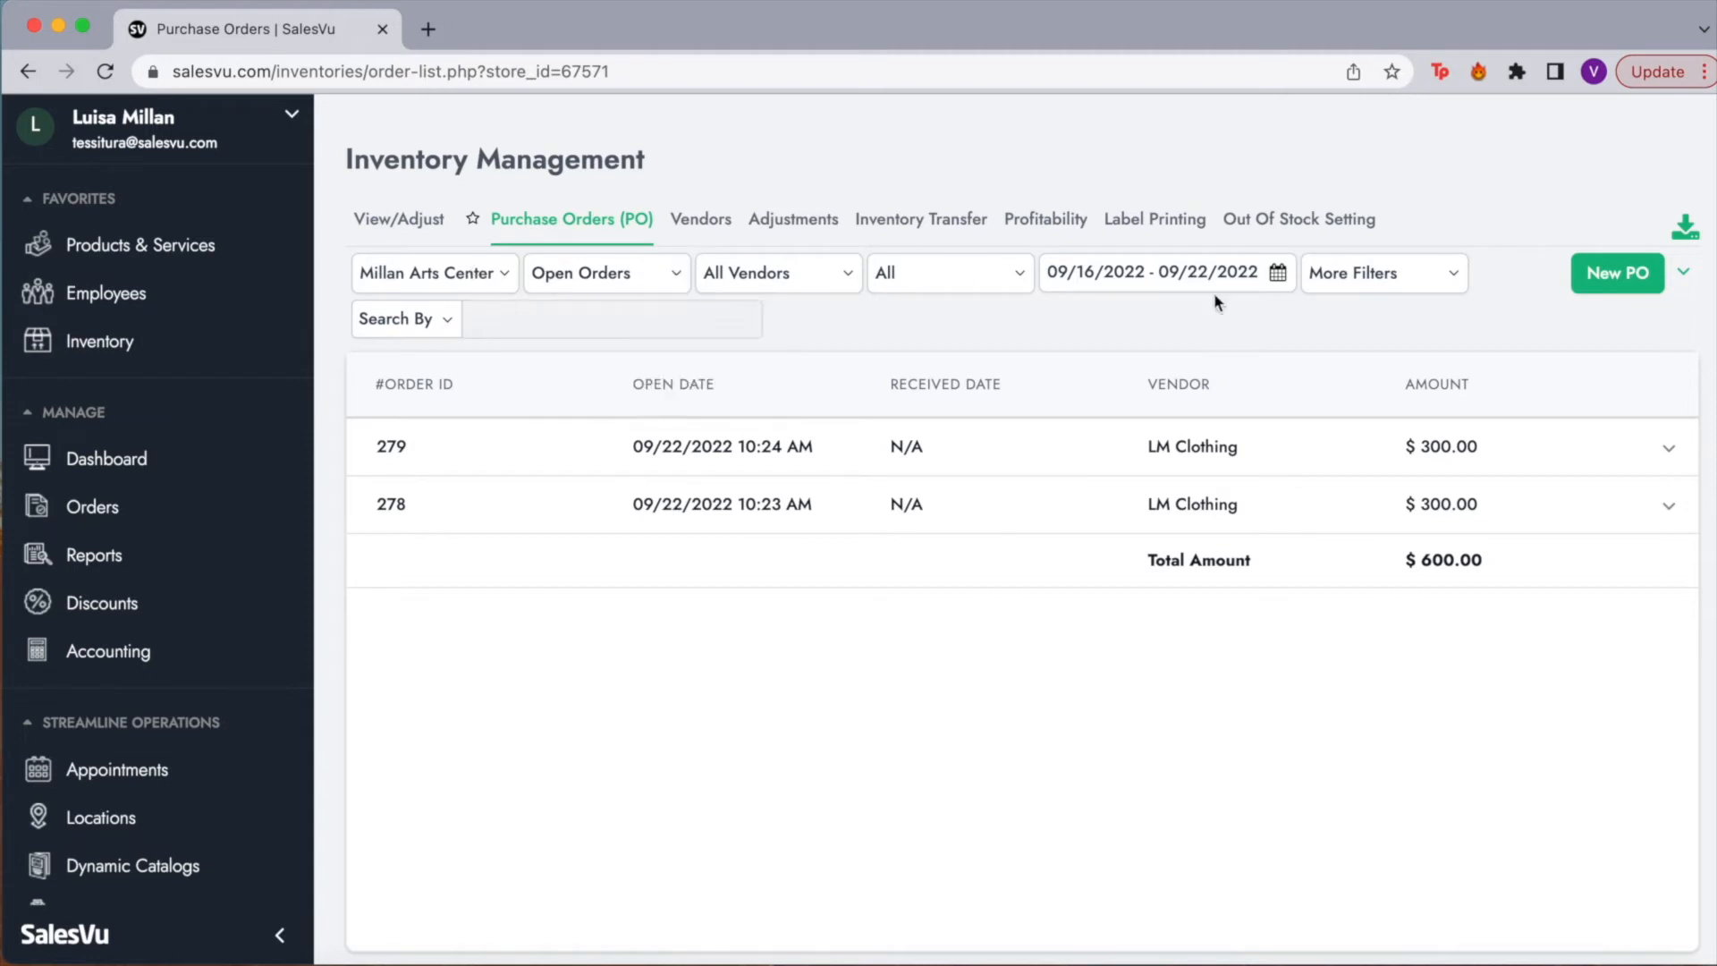
click(1278, 273)
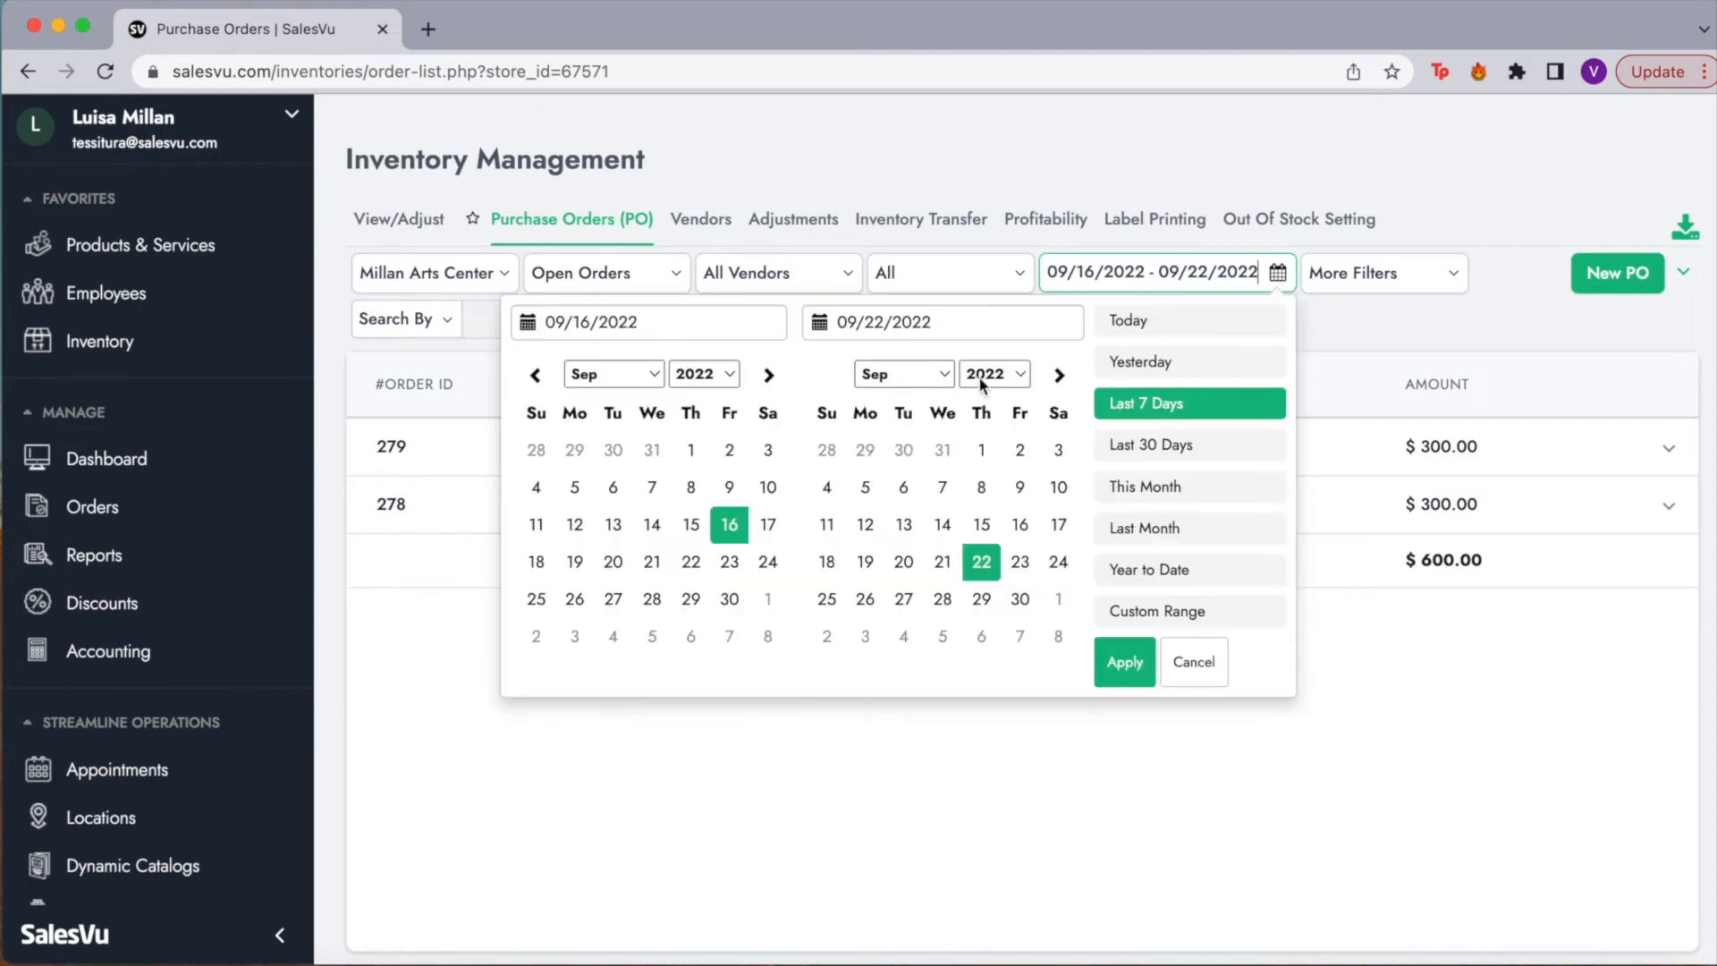
click(1354, 342)
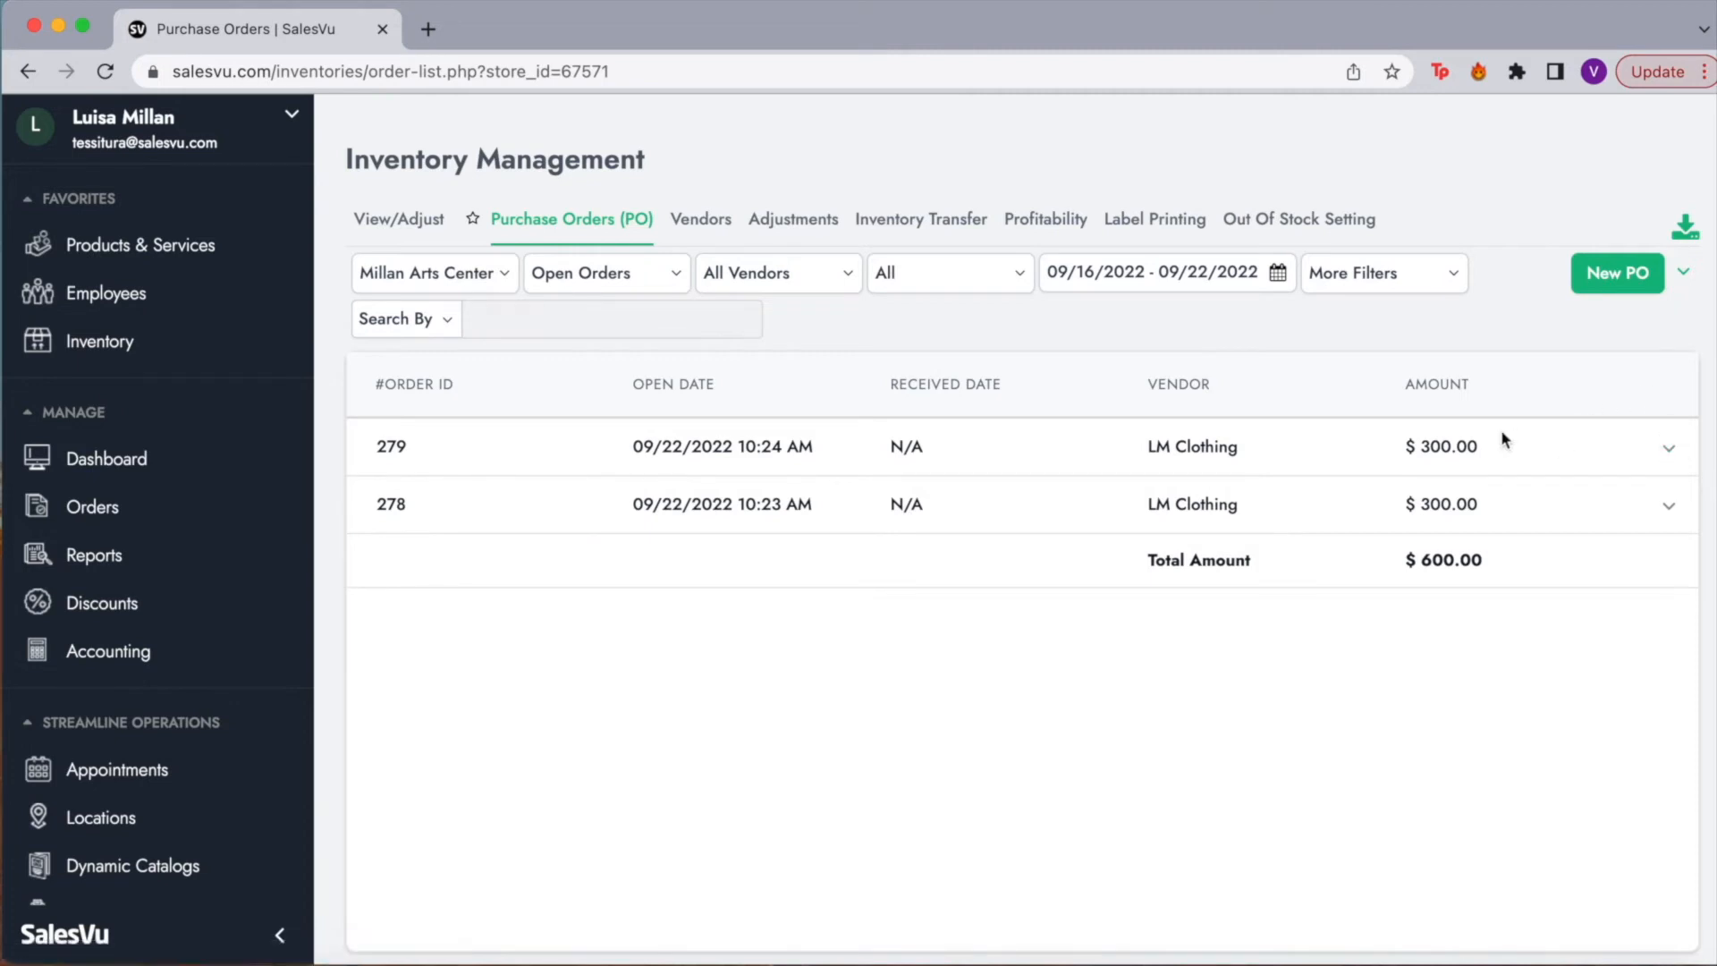
click(1669, 460)
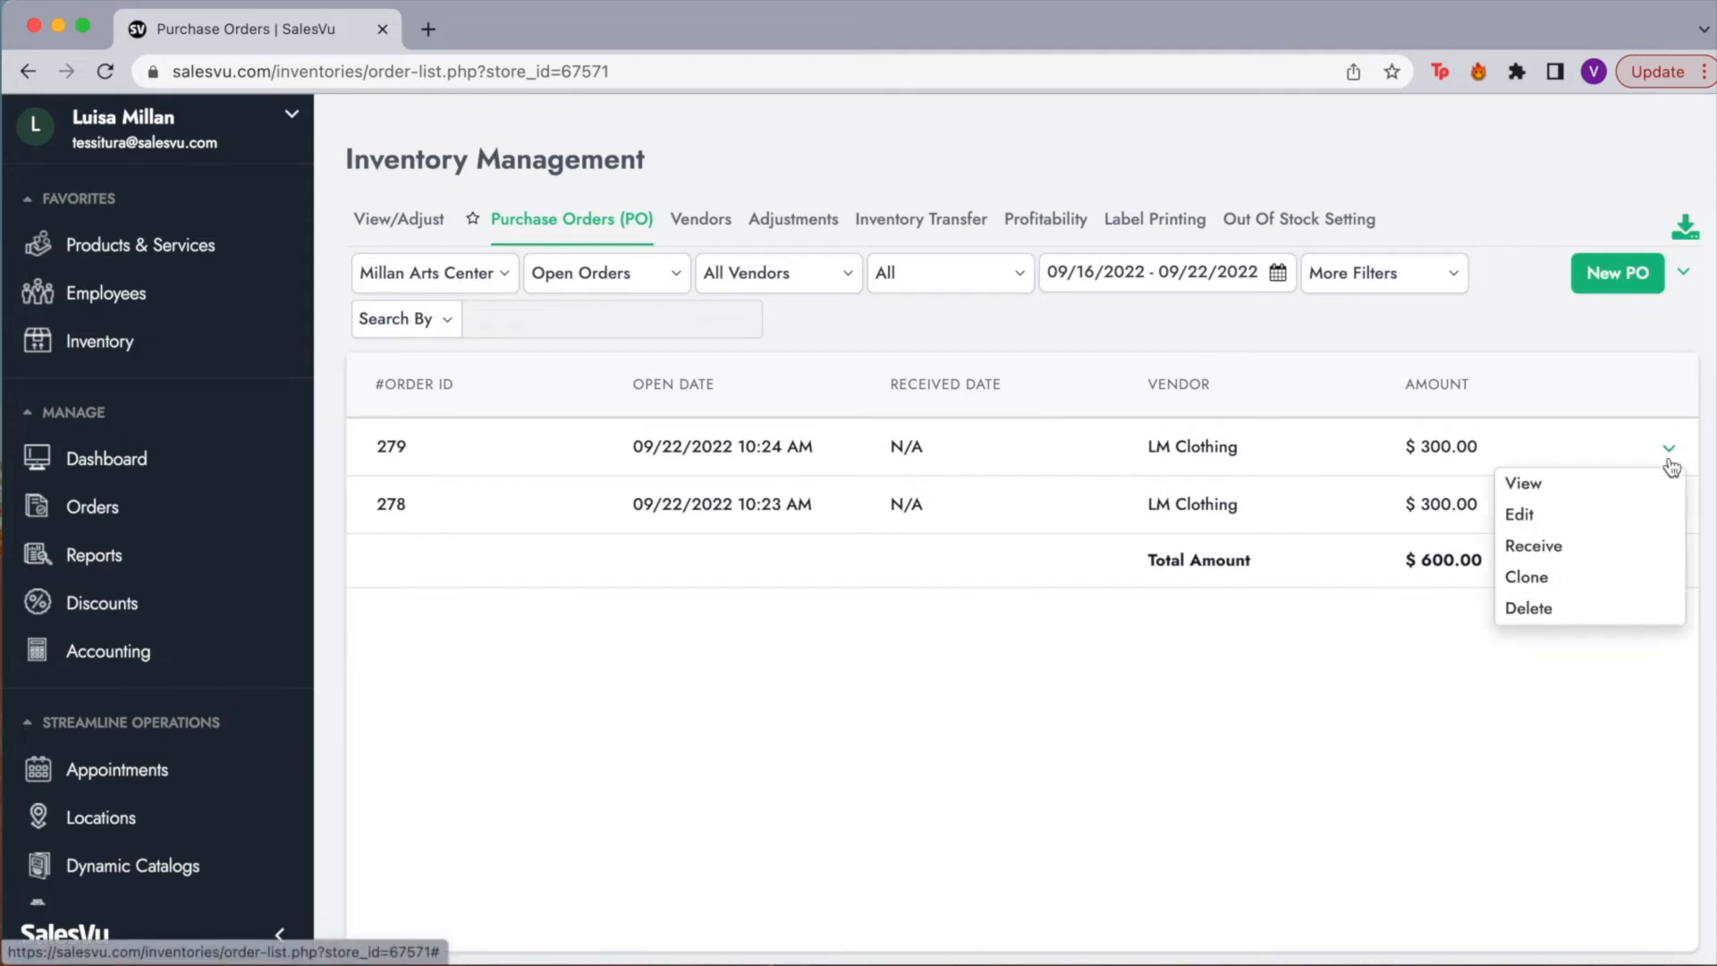
click(1577, 499)
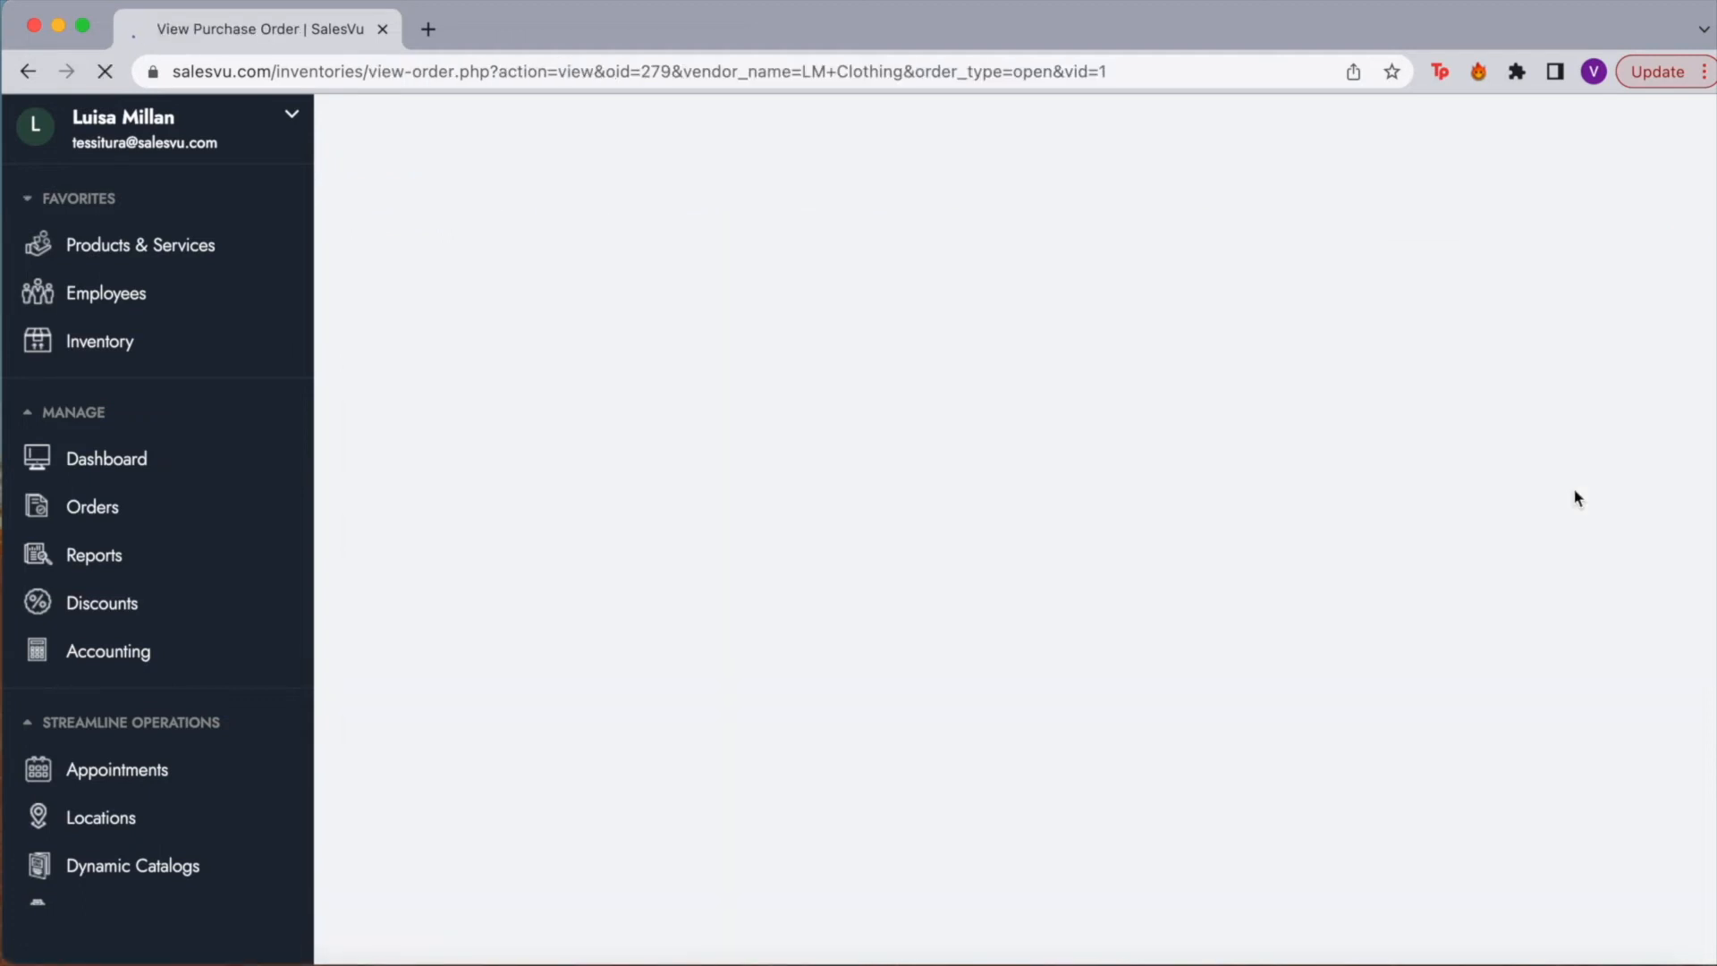
scroll(974, 534, down, 3)
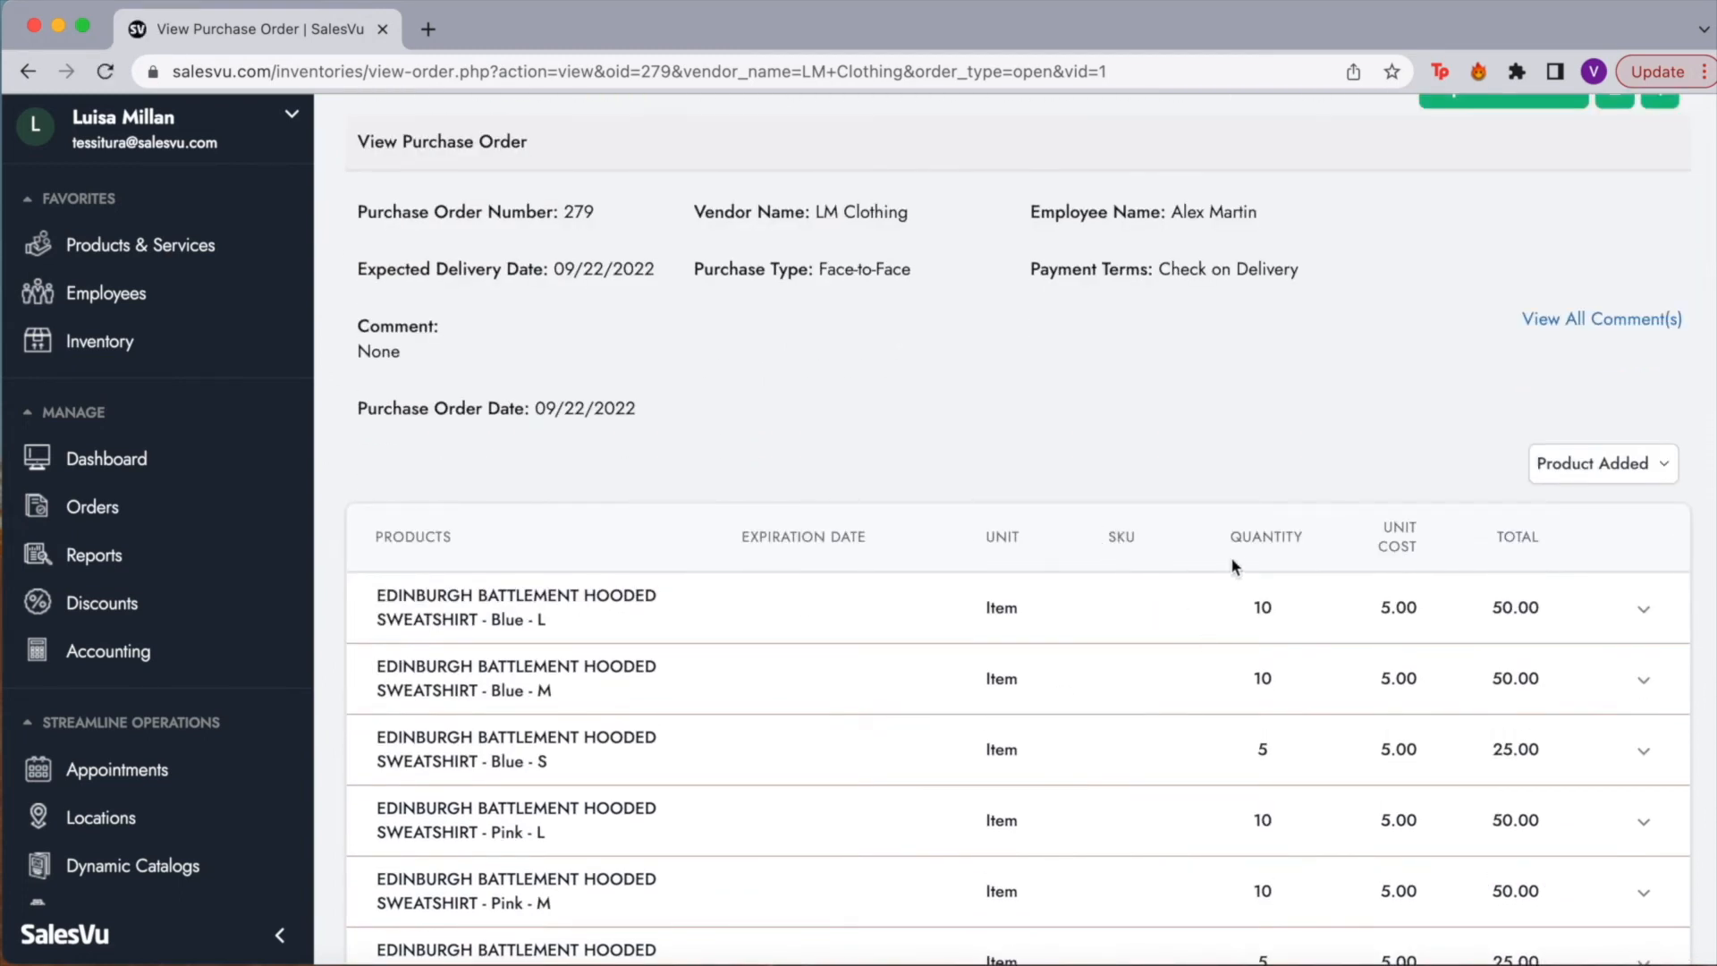
scroll(1449, 553, down, 7)
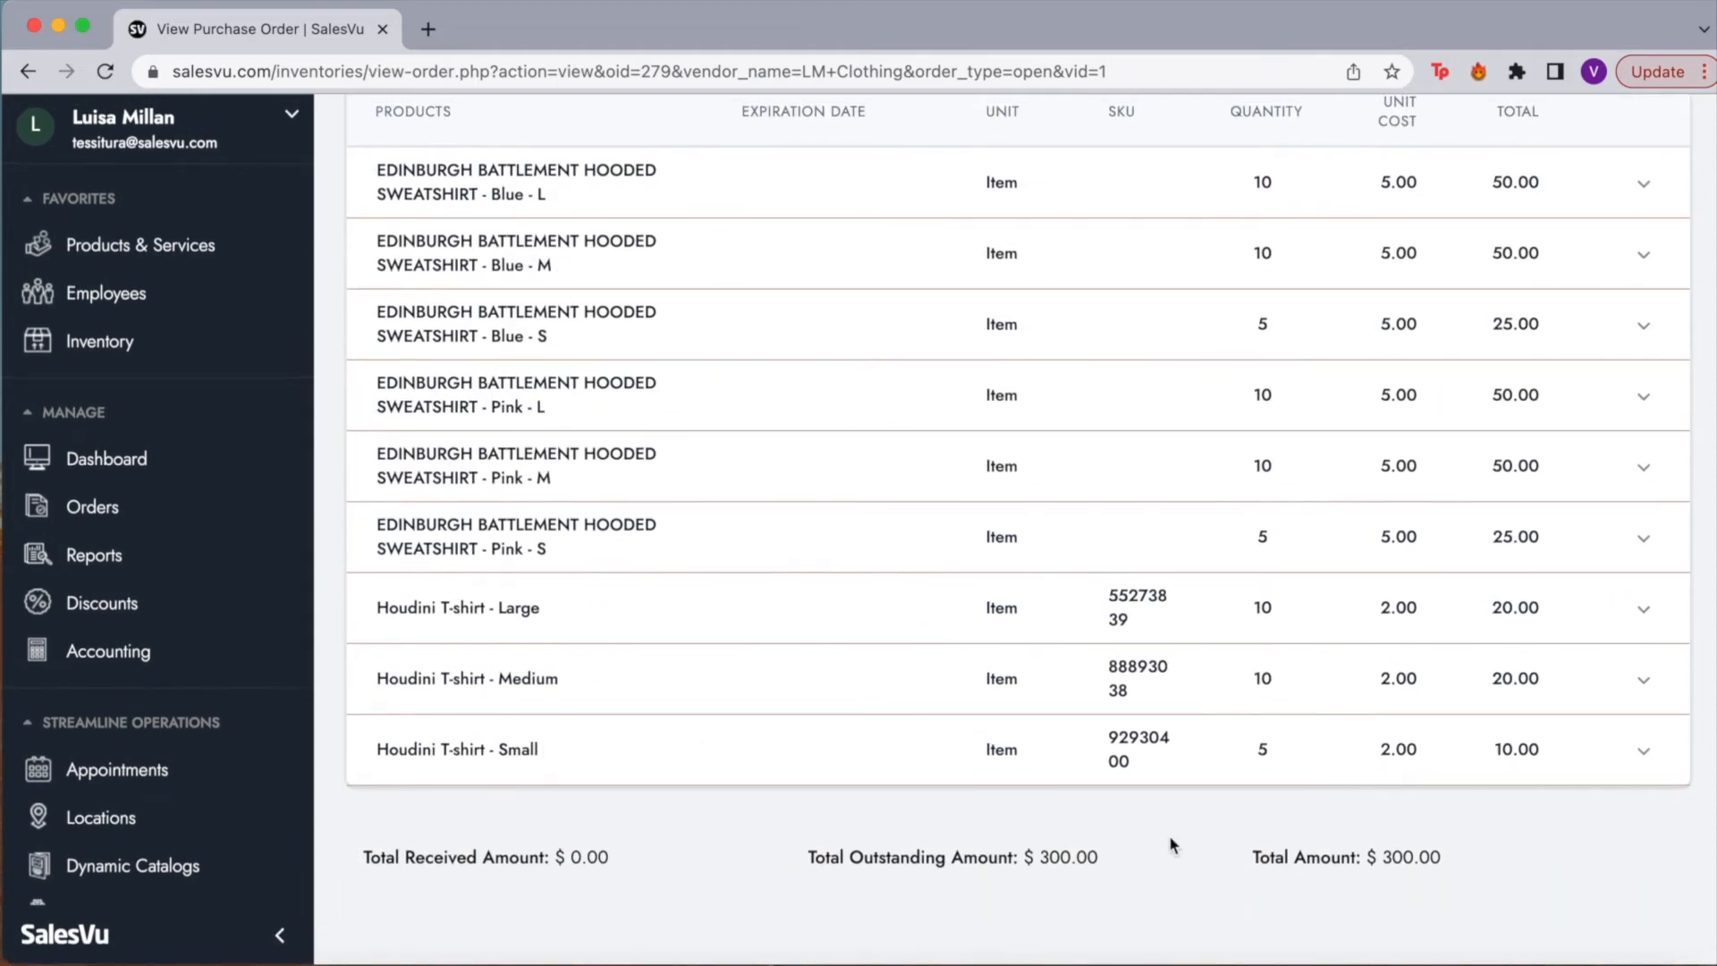
scroll(1167, 835, up, 6)
scroll(1167, 844, up, 3)
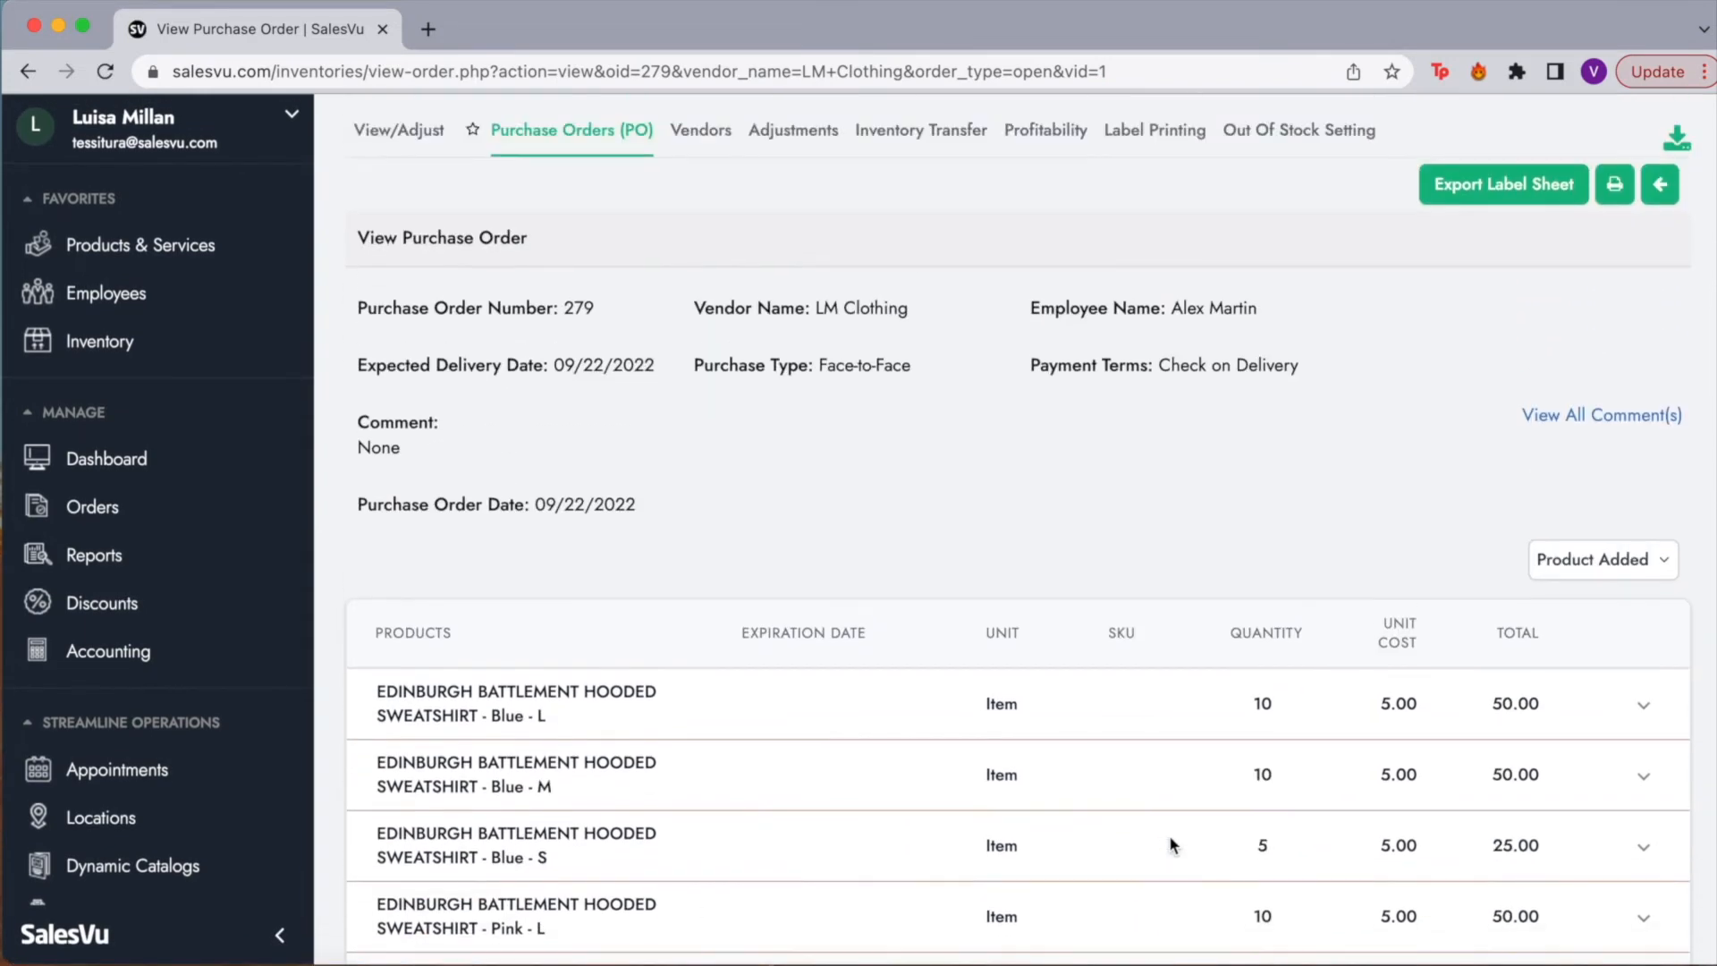
scroll(1455, 447, up, 2)
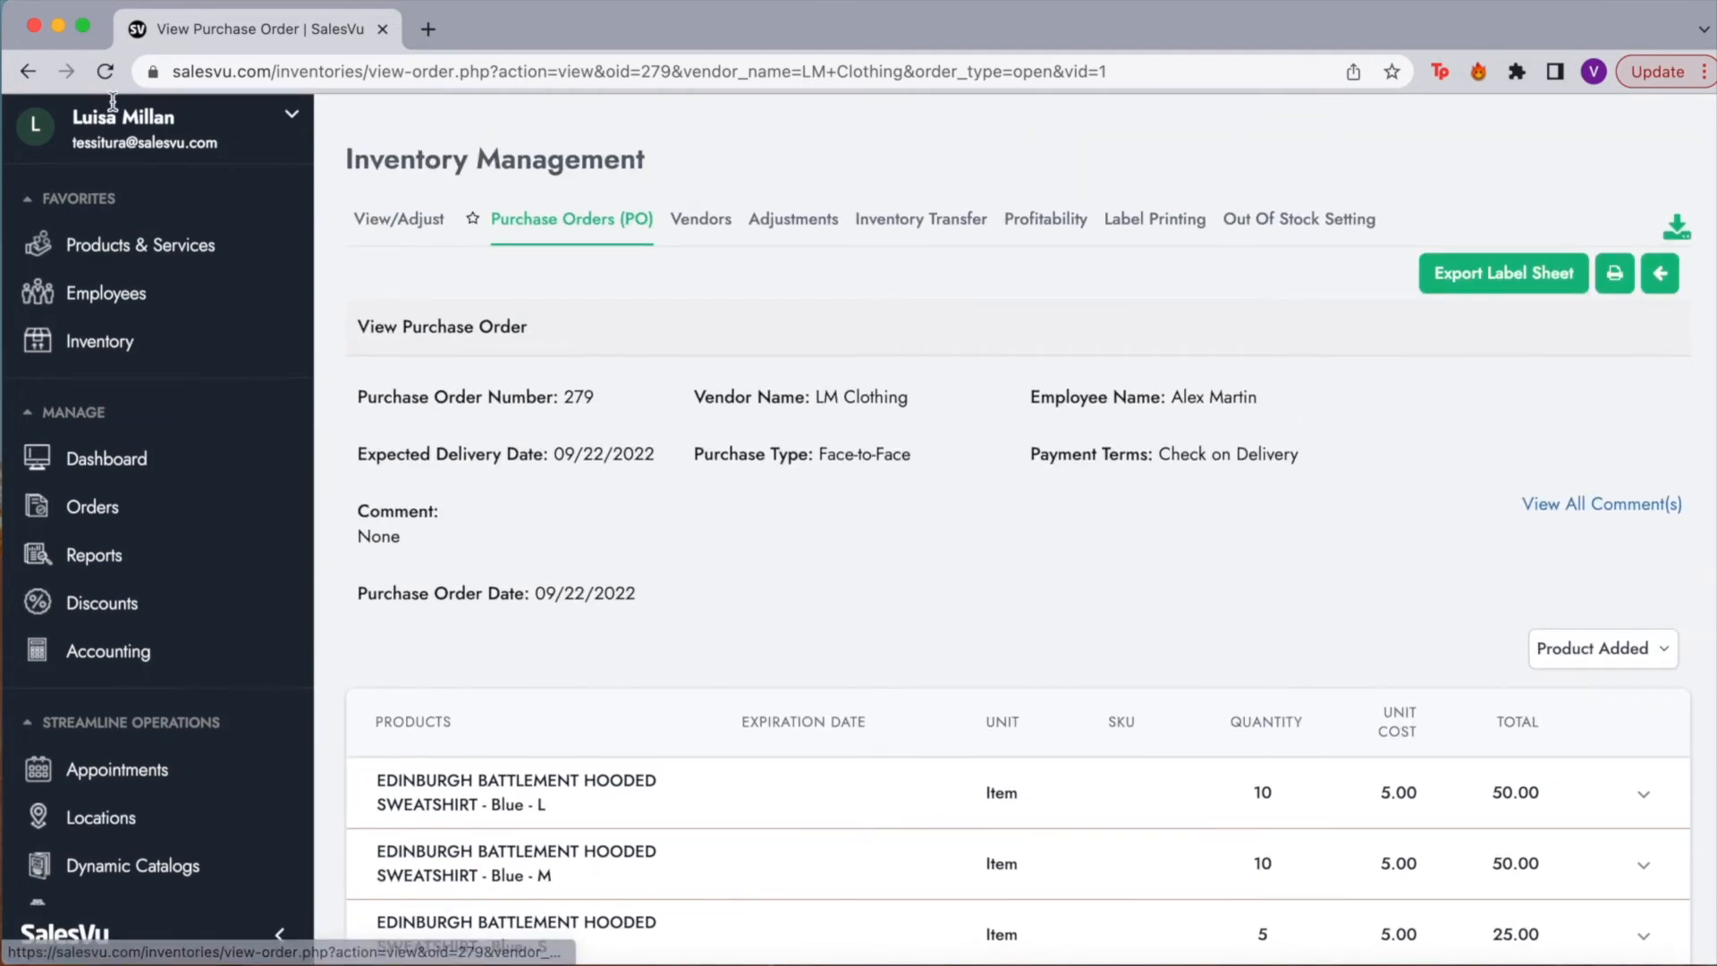
click(26, 71)
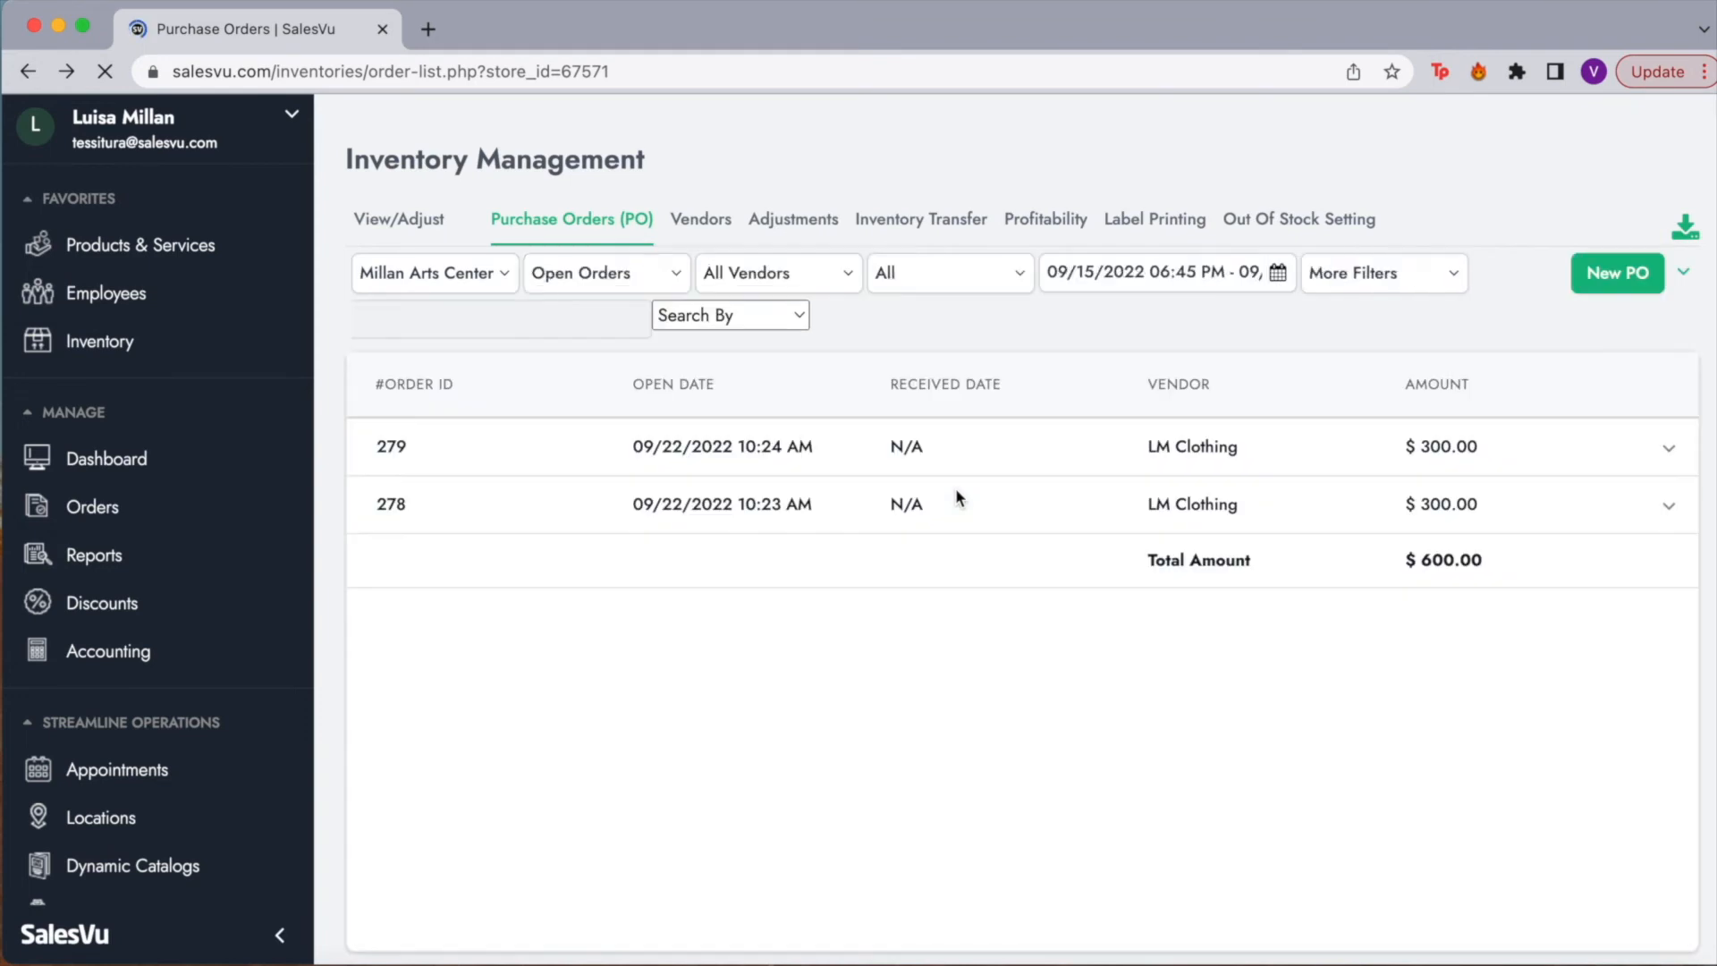
Step: Re-save purchase order 279 through the edit wizard, keeping LM Clothing and its products unchanged
click(1667, 452)
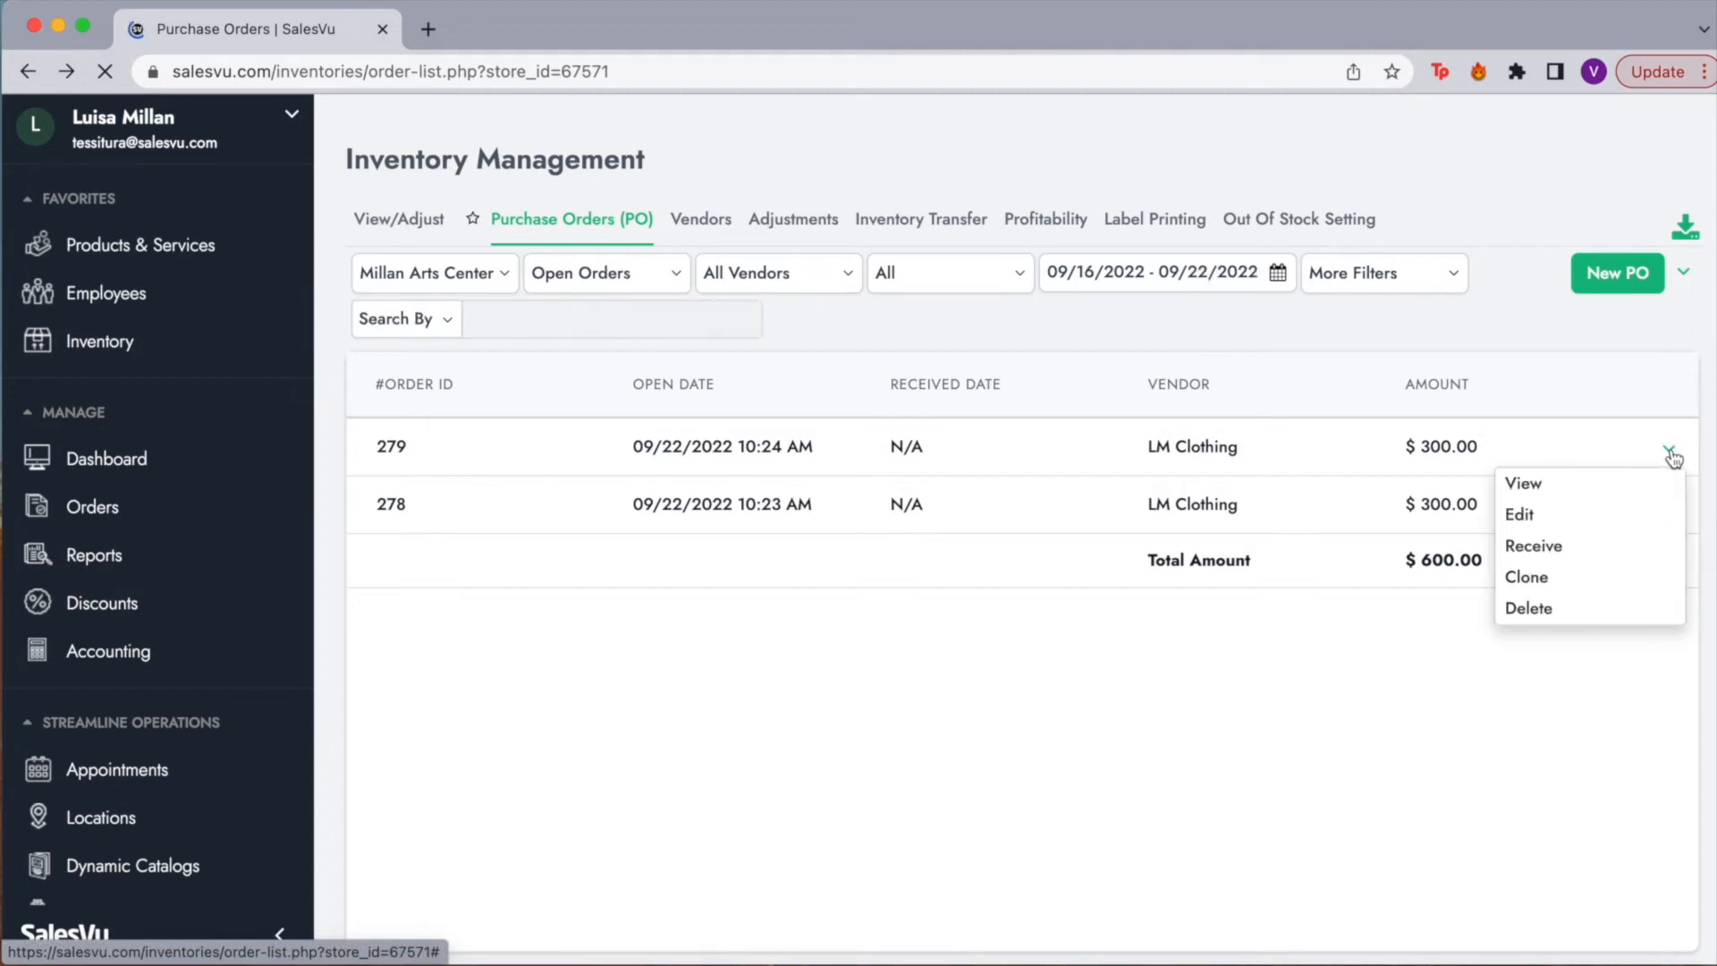
click(1558, 515)
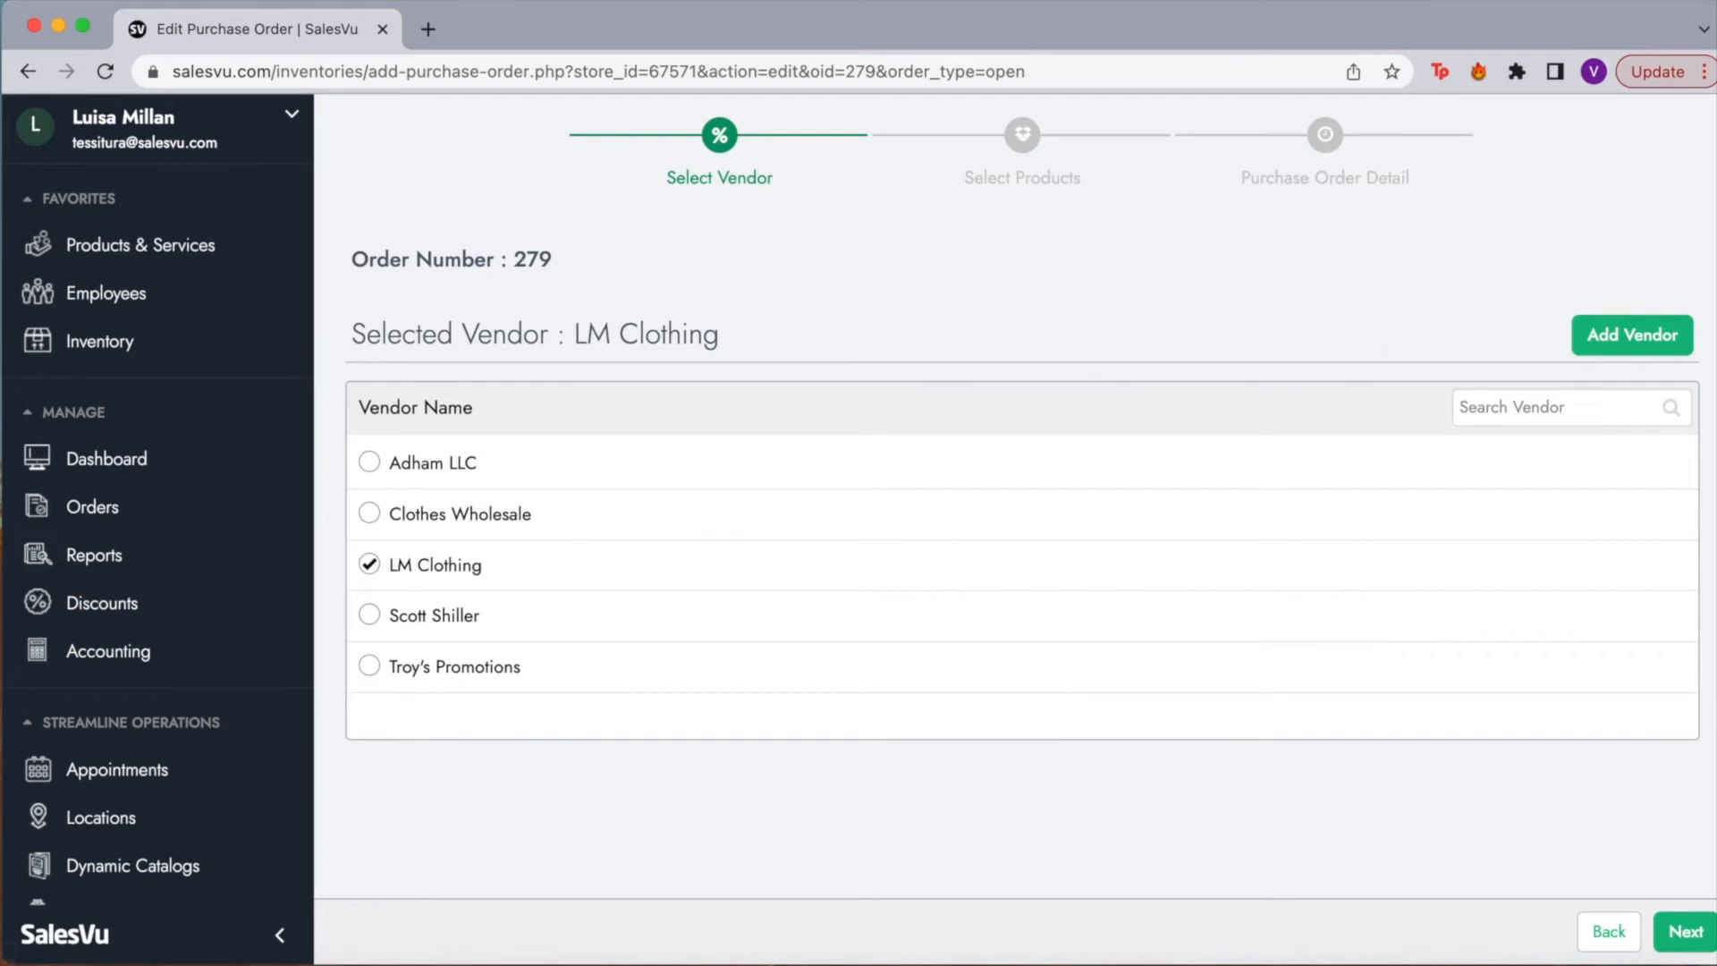
click(1697, 930)
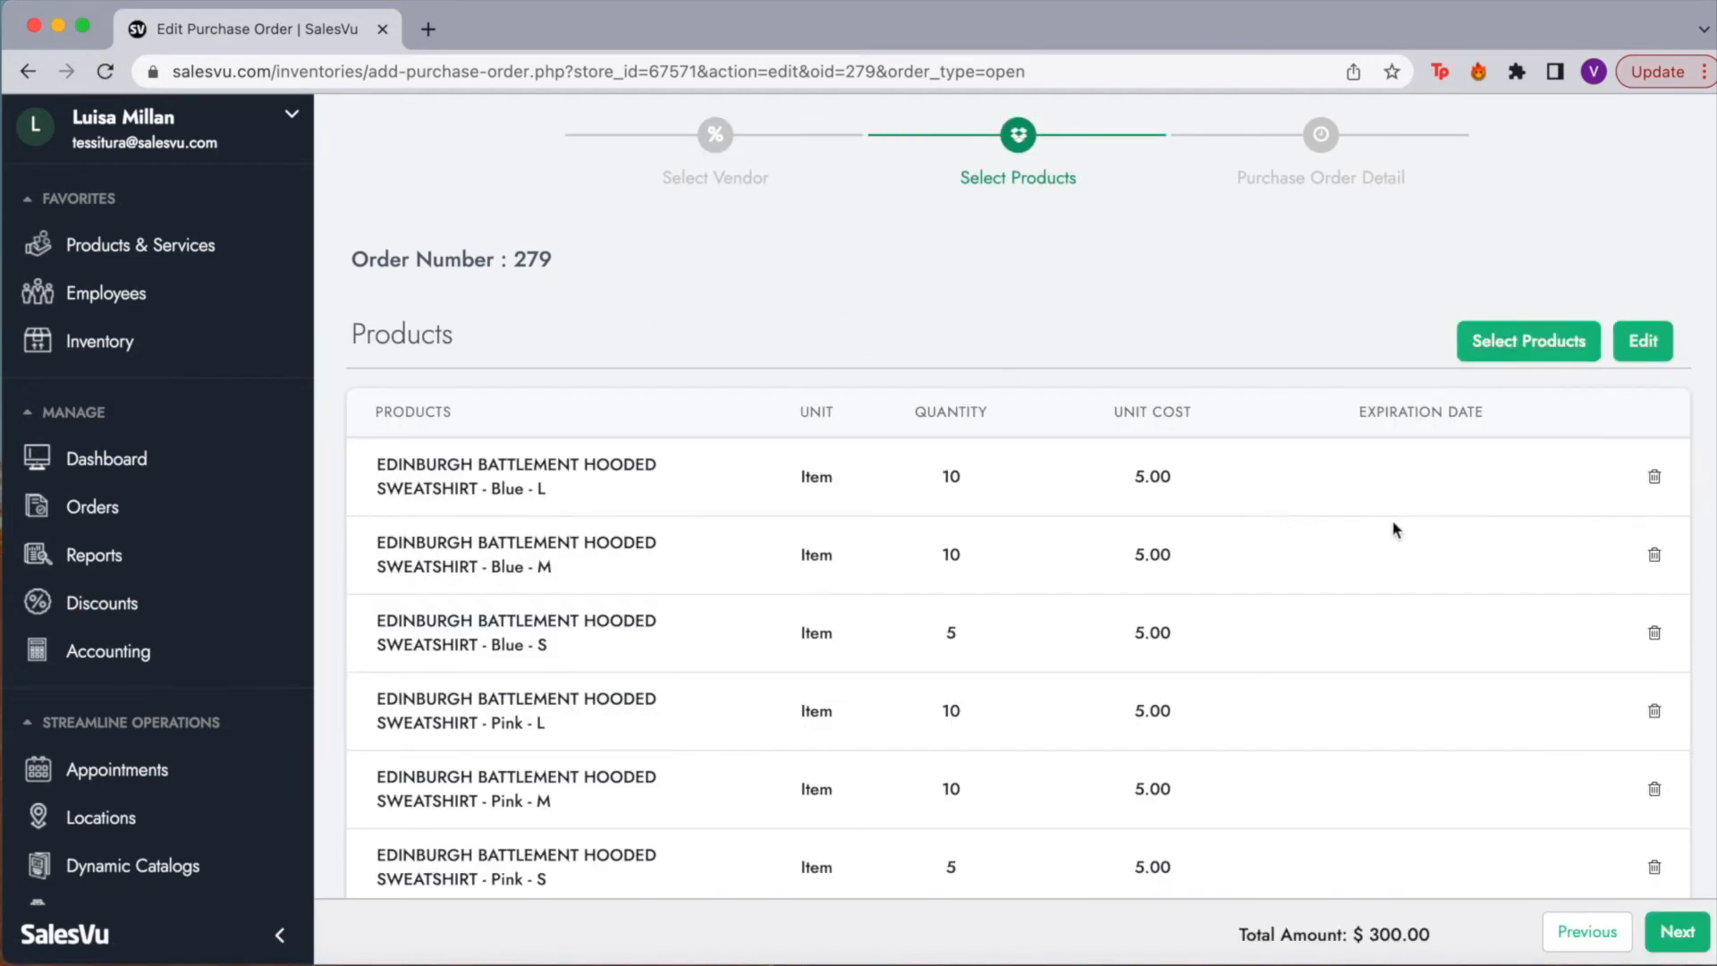
scroll(1506, 497, down, 3)
scroll(1506, 497, up, 3)
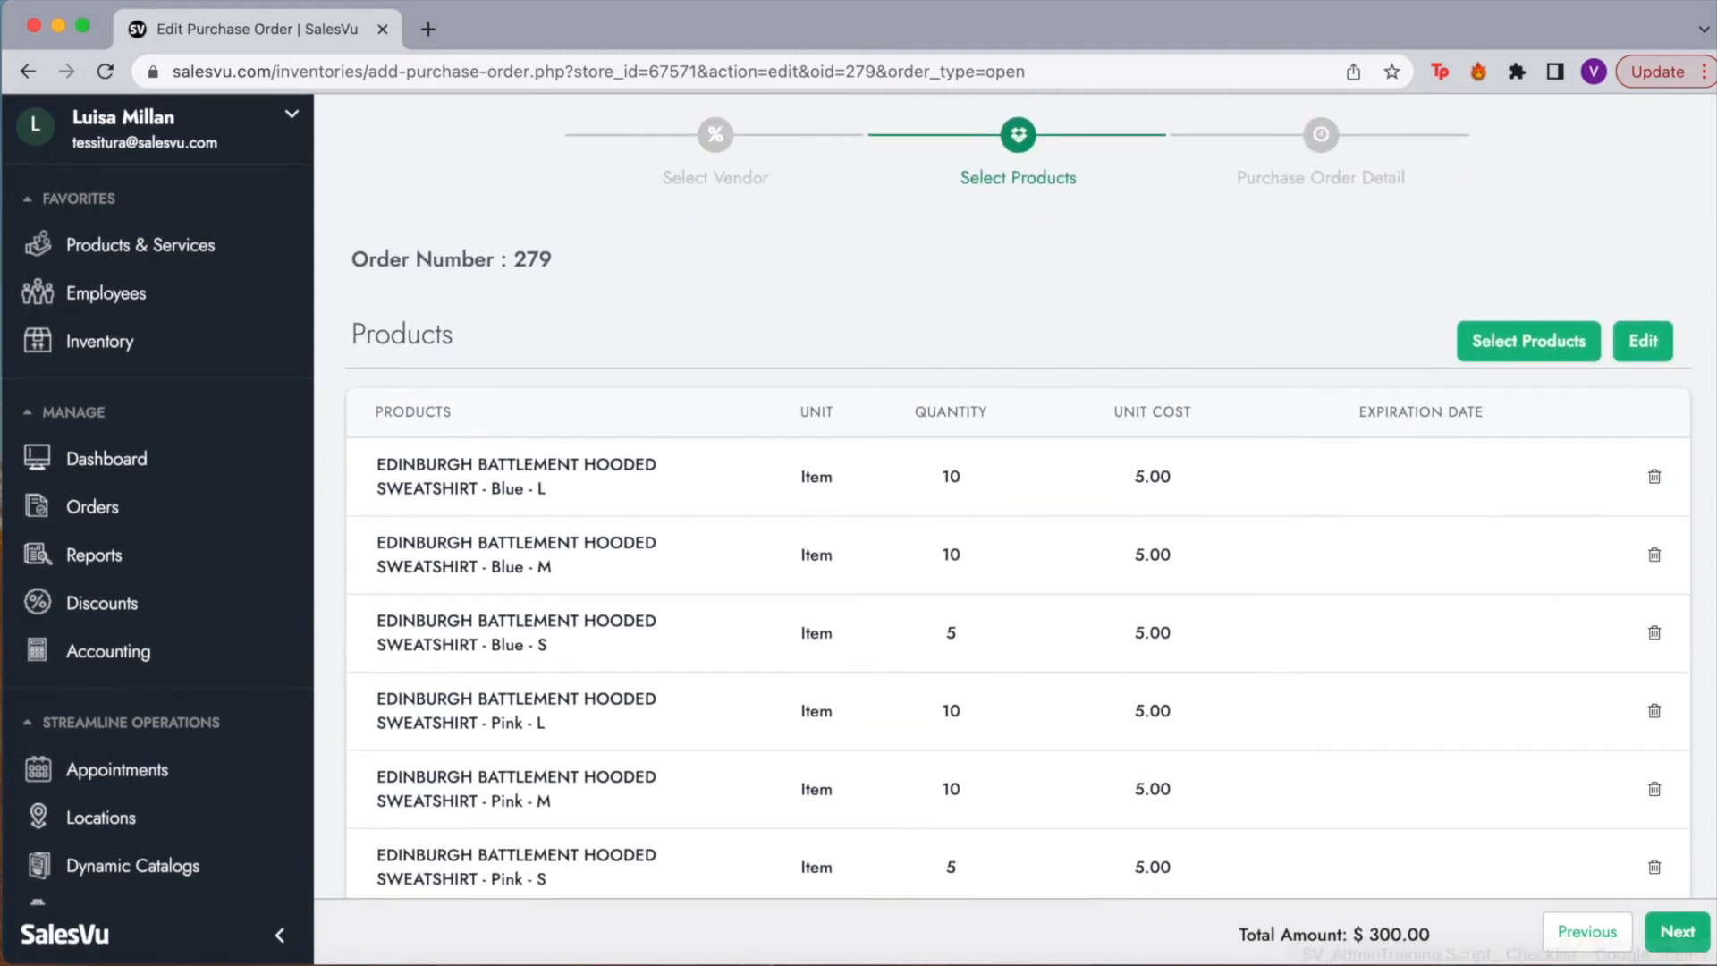
click(1675, 933)
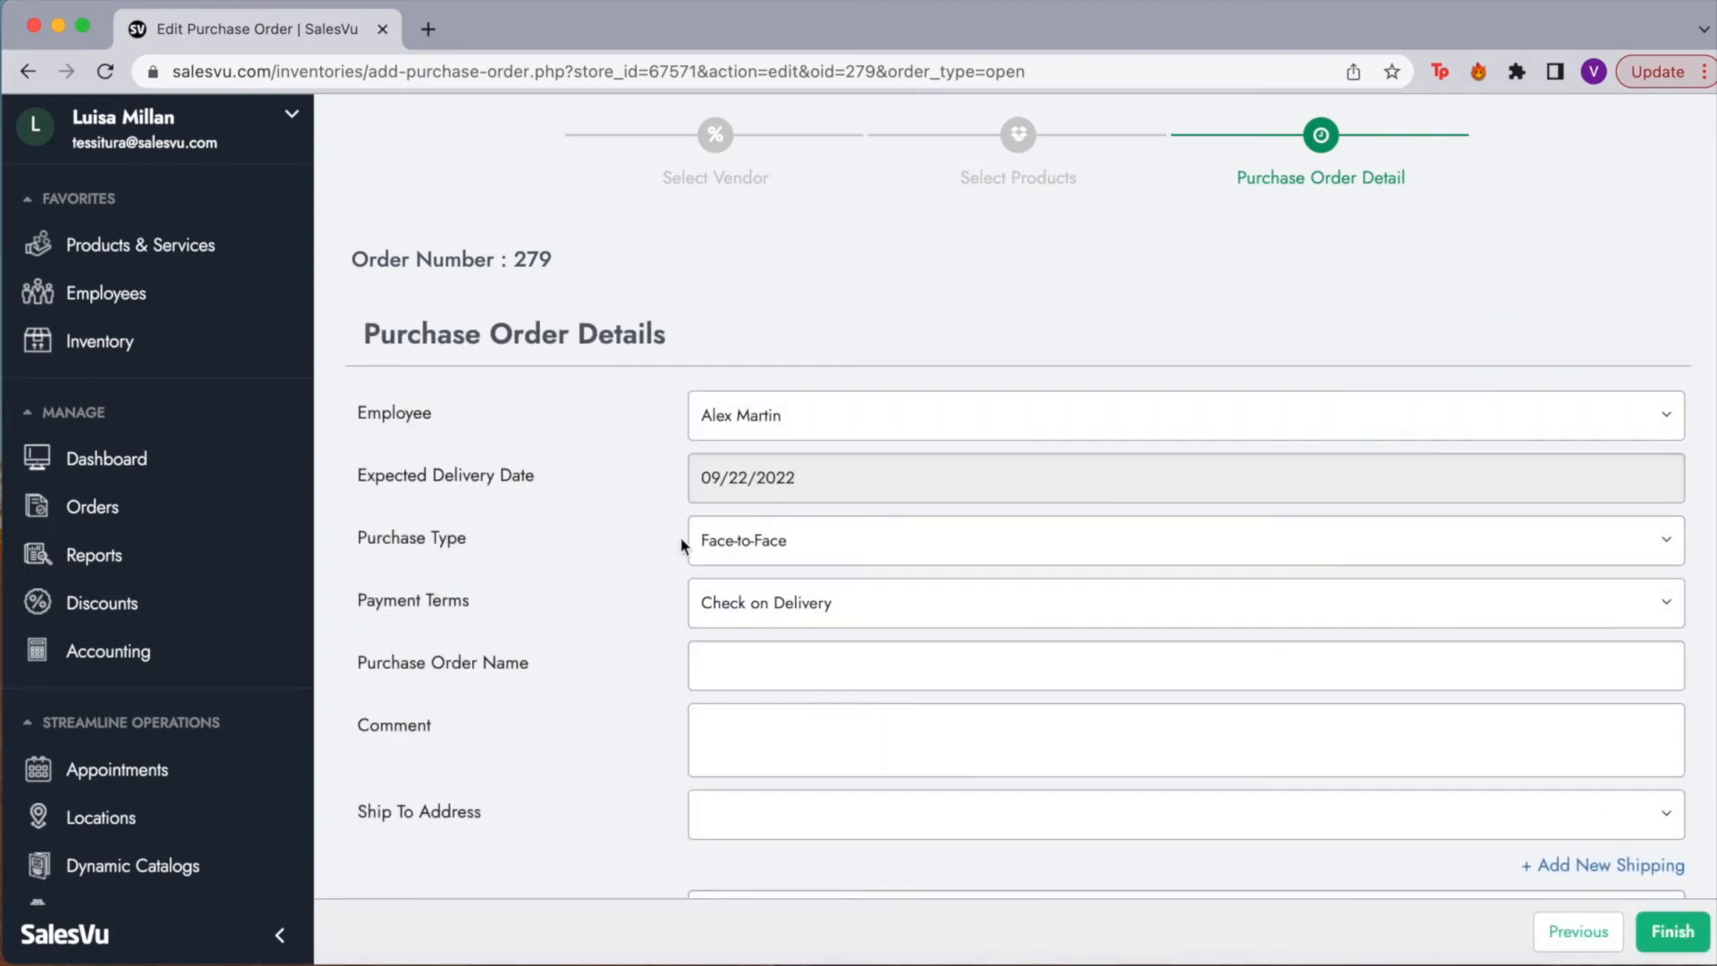
scroll(680, 535, down, 2)
scroll(567, 646, down, 1)
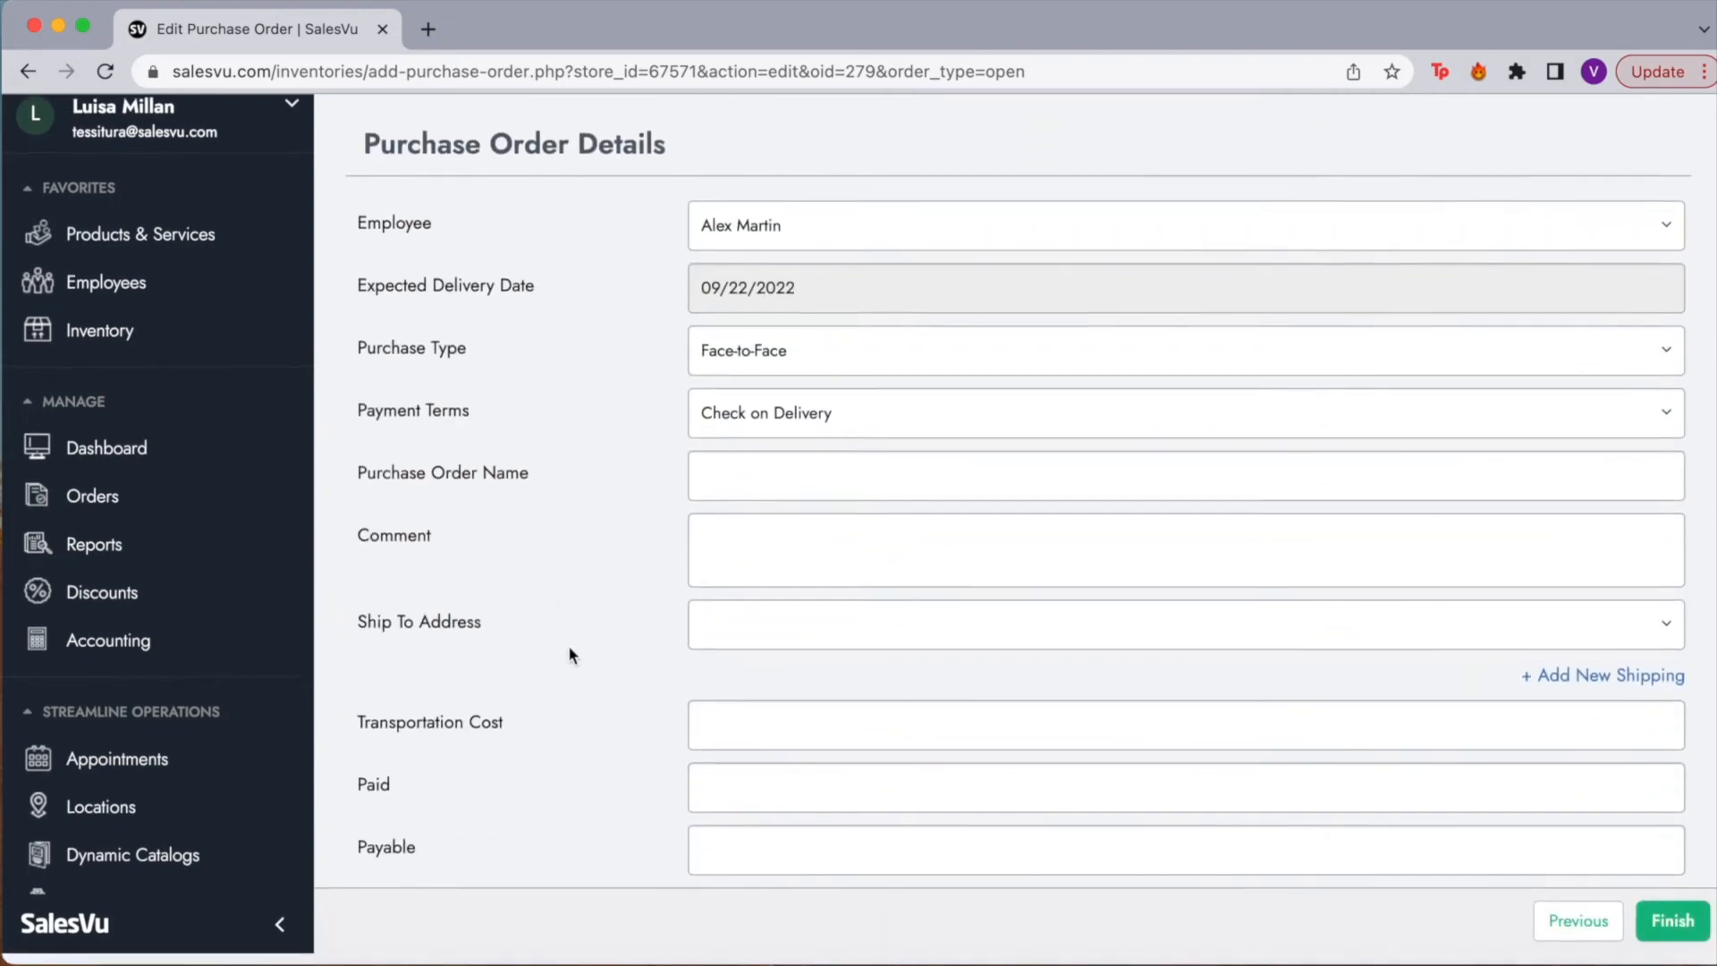
click(1668, 928)
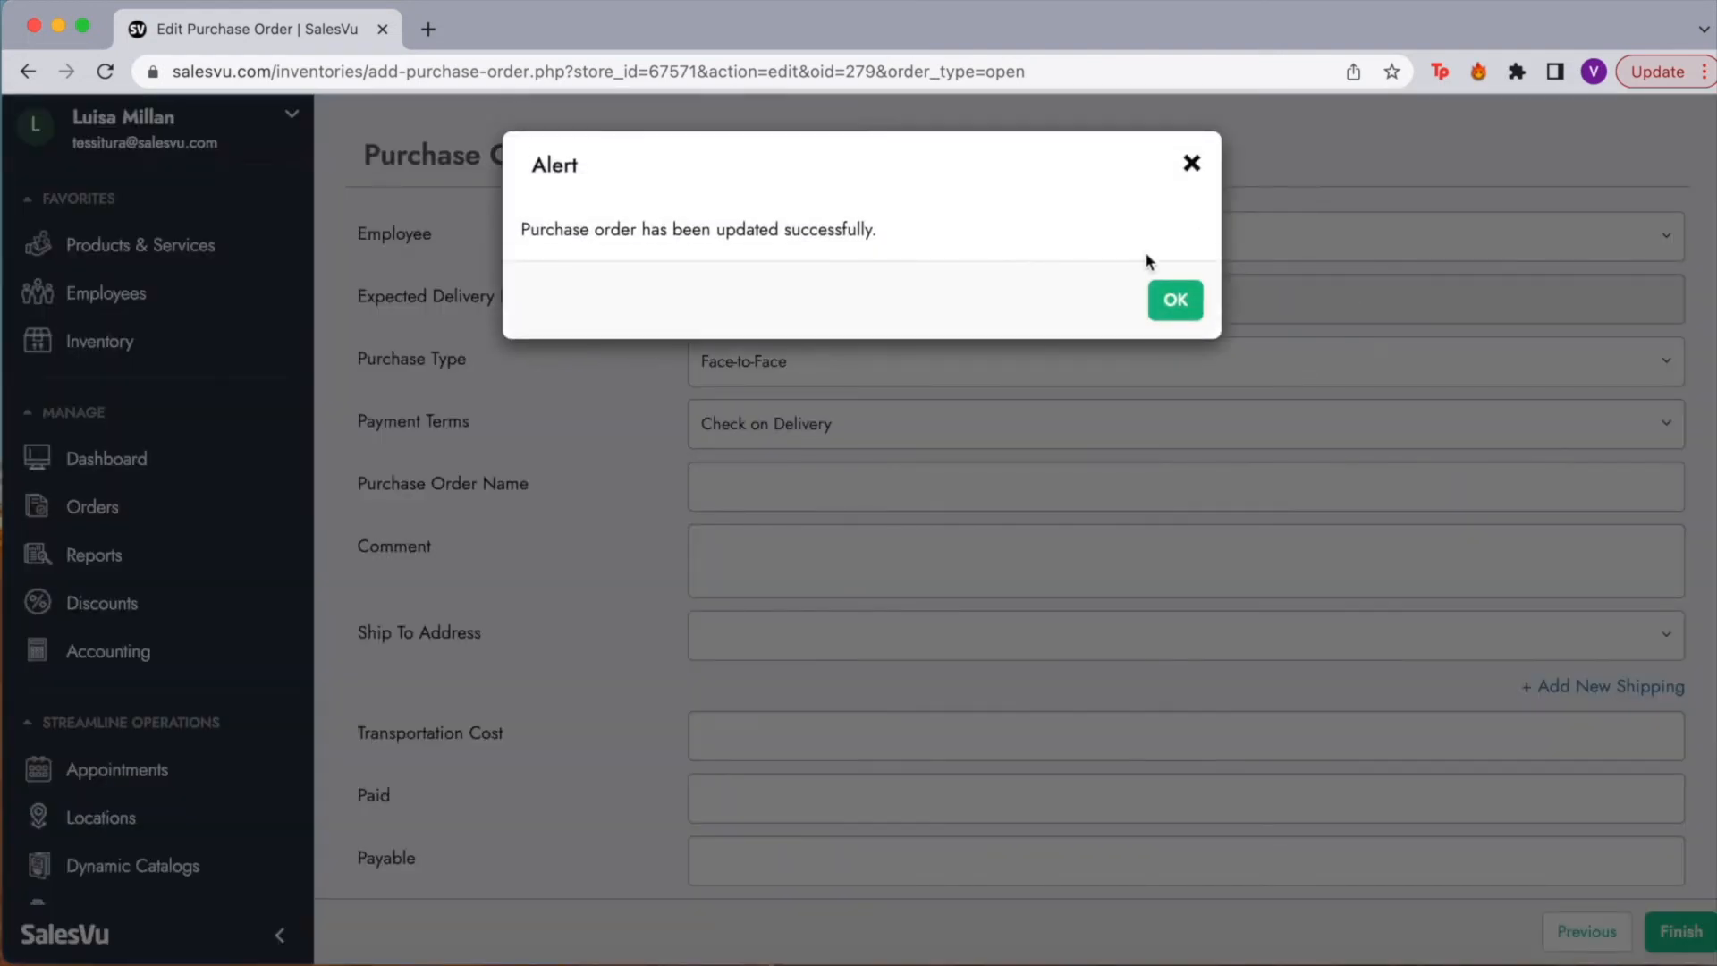
click(1167, 299)
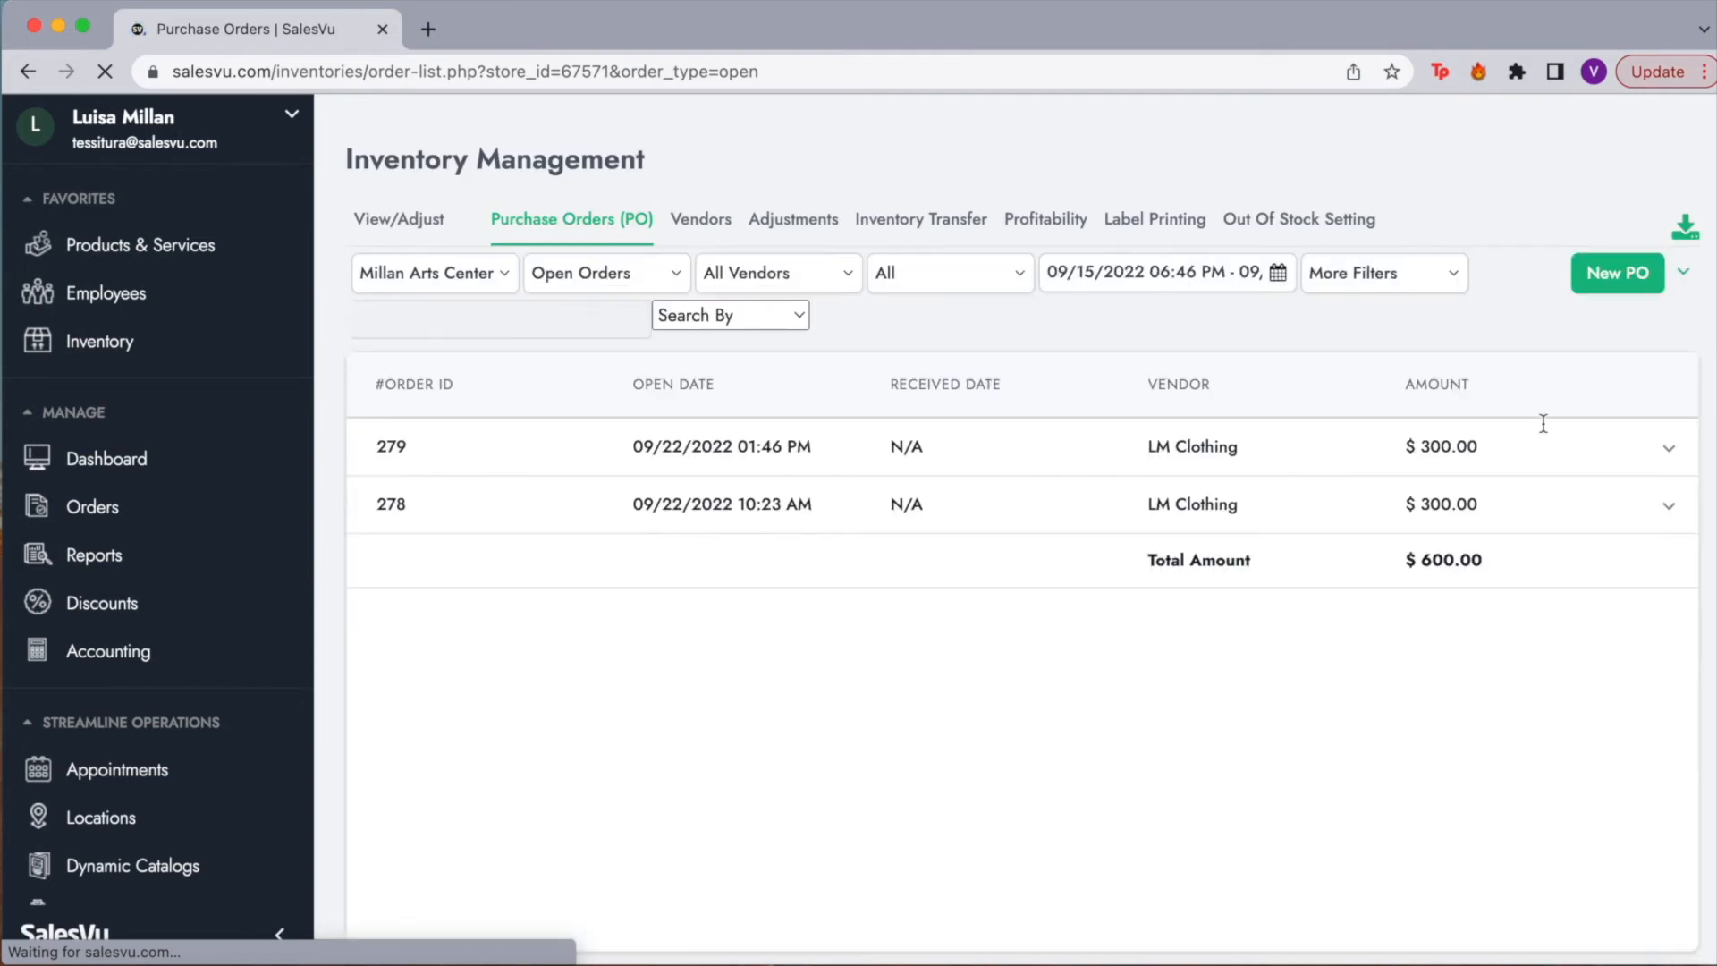
Step: Receive purchase order 279, entering the vendor invoice number in the Confirm dialog
click(1668, 449)
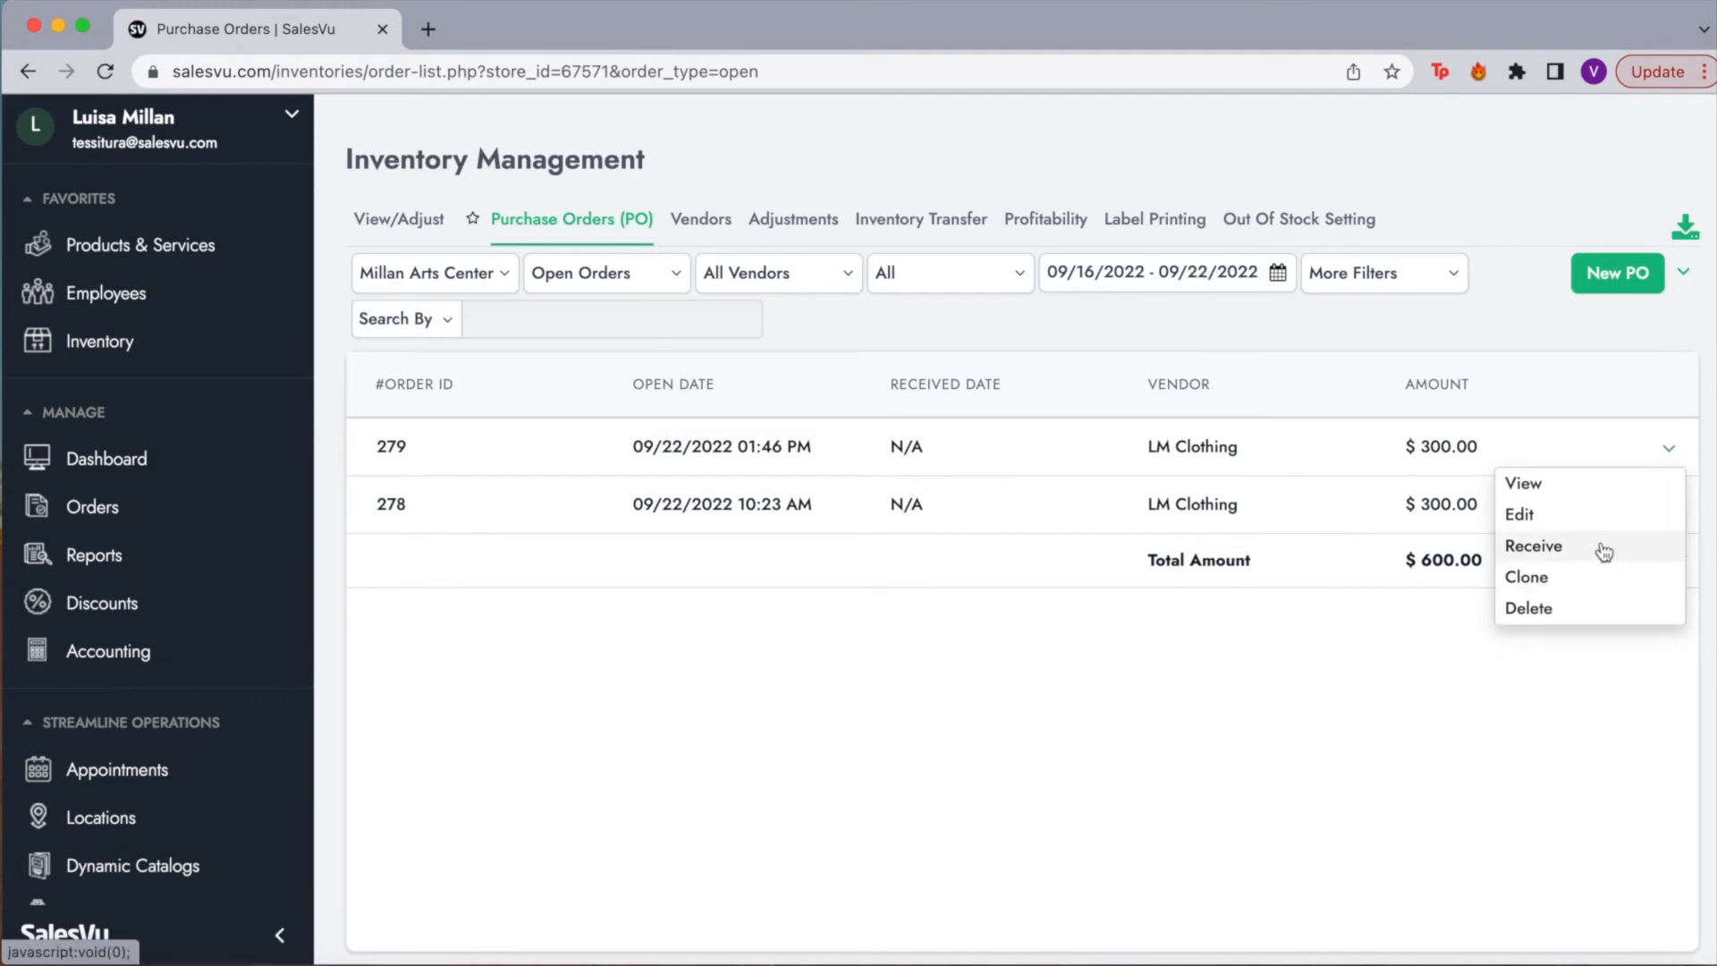
click(1603, 552)
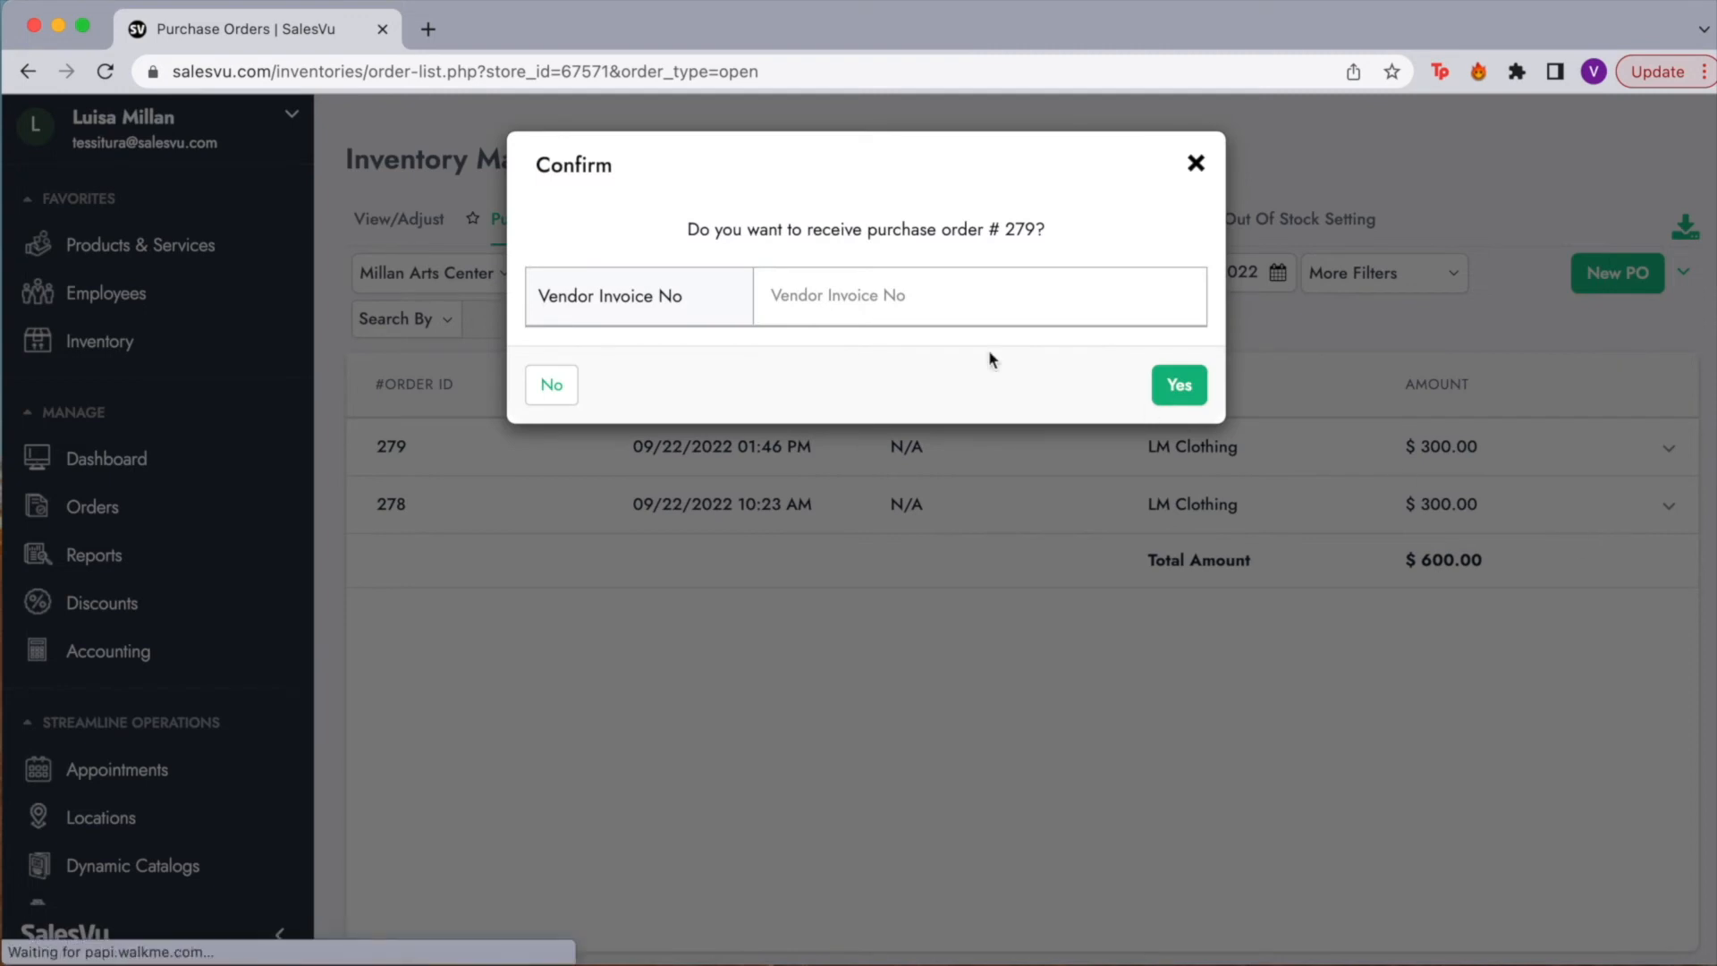
click(836, 302)
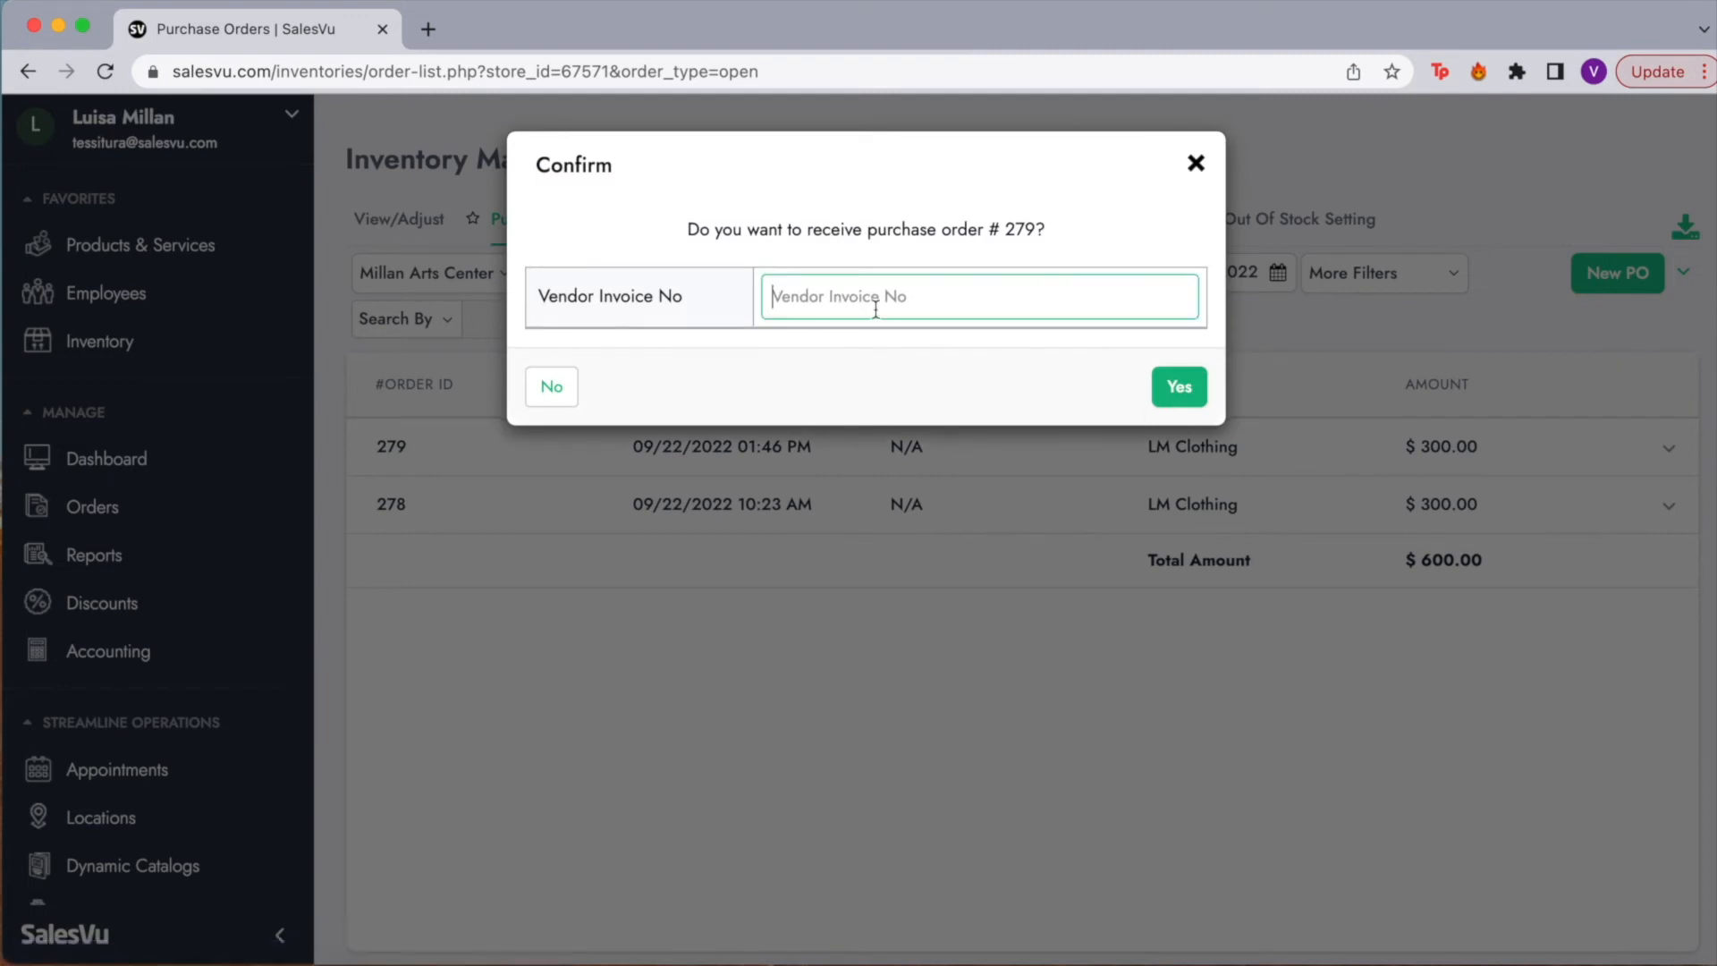
text(909990)
click(1167, 390)
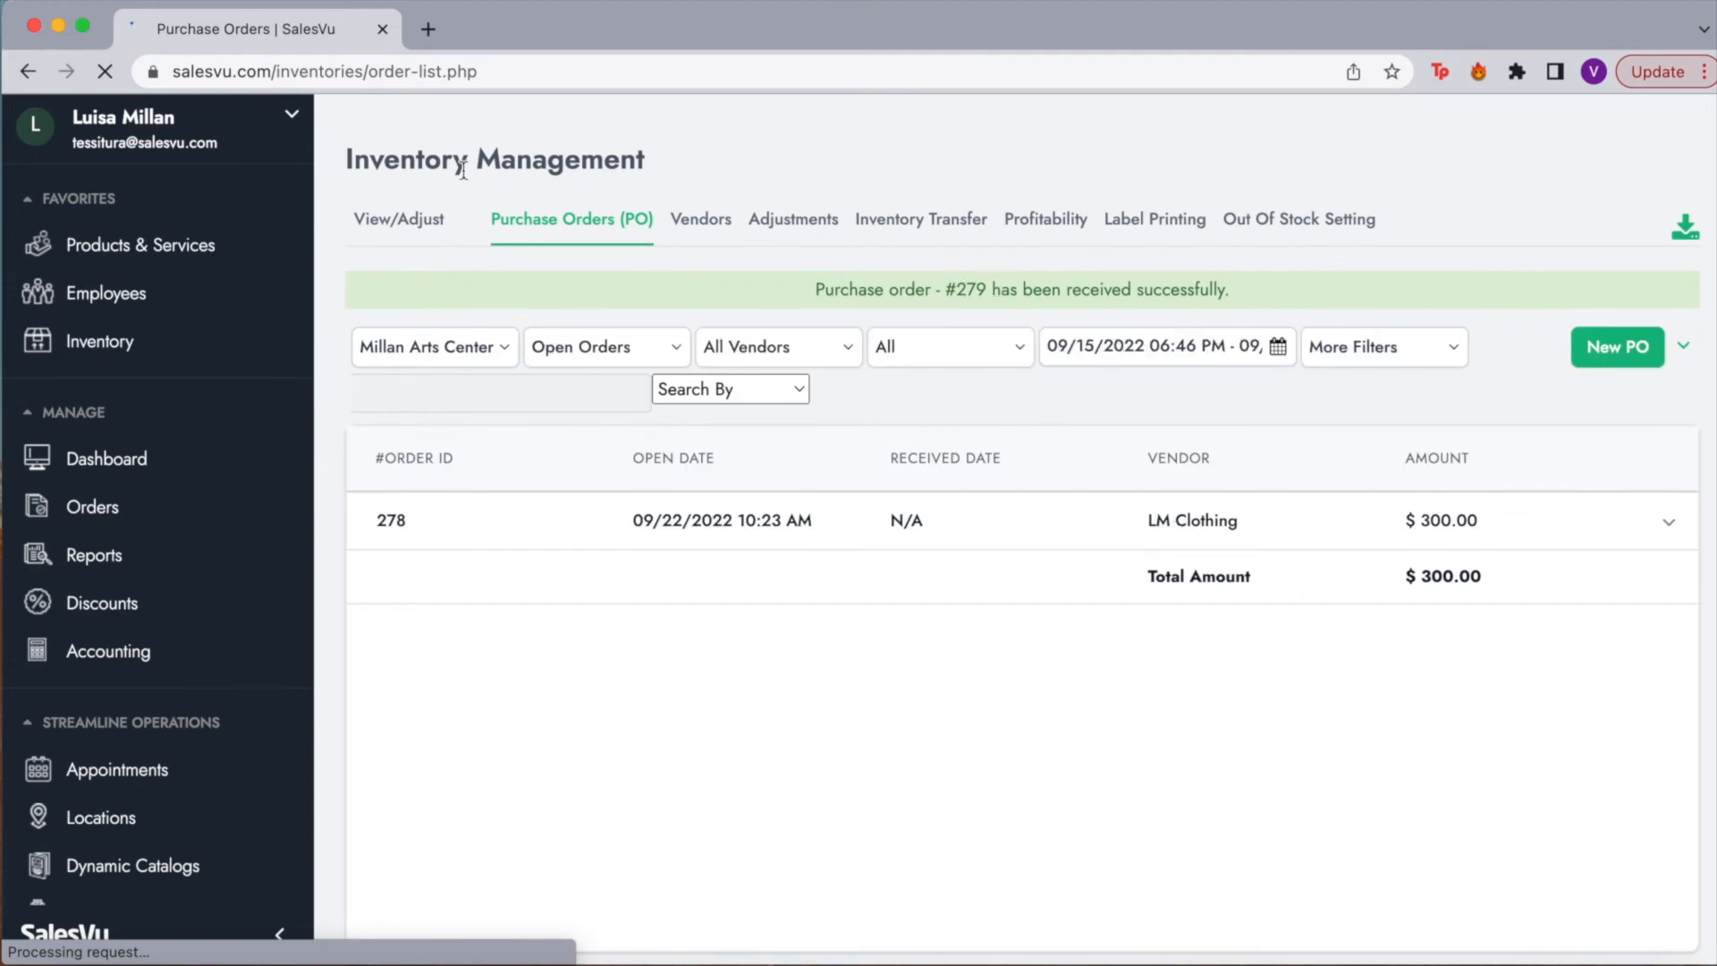
Step: Go to the View/Adjust stock list and open the additional actions dropdown beside Save All
click(411, 217)
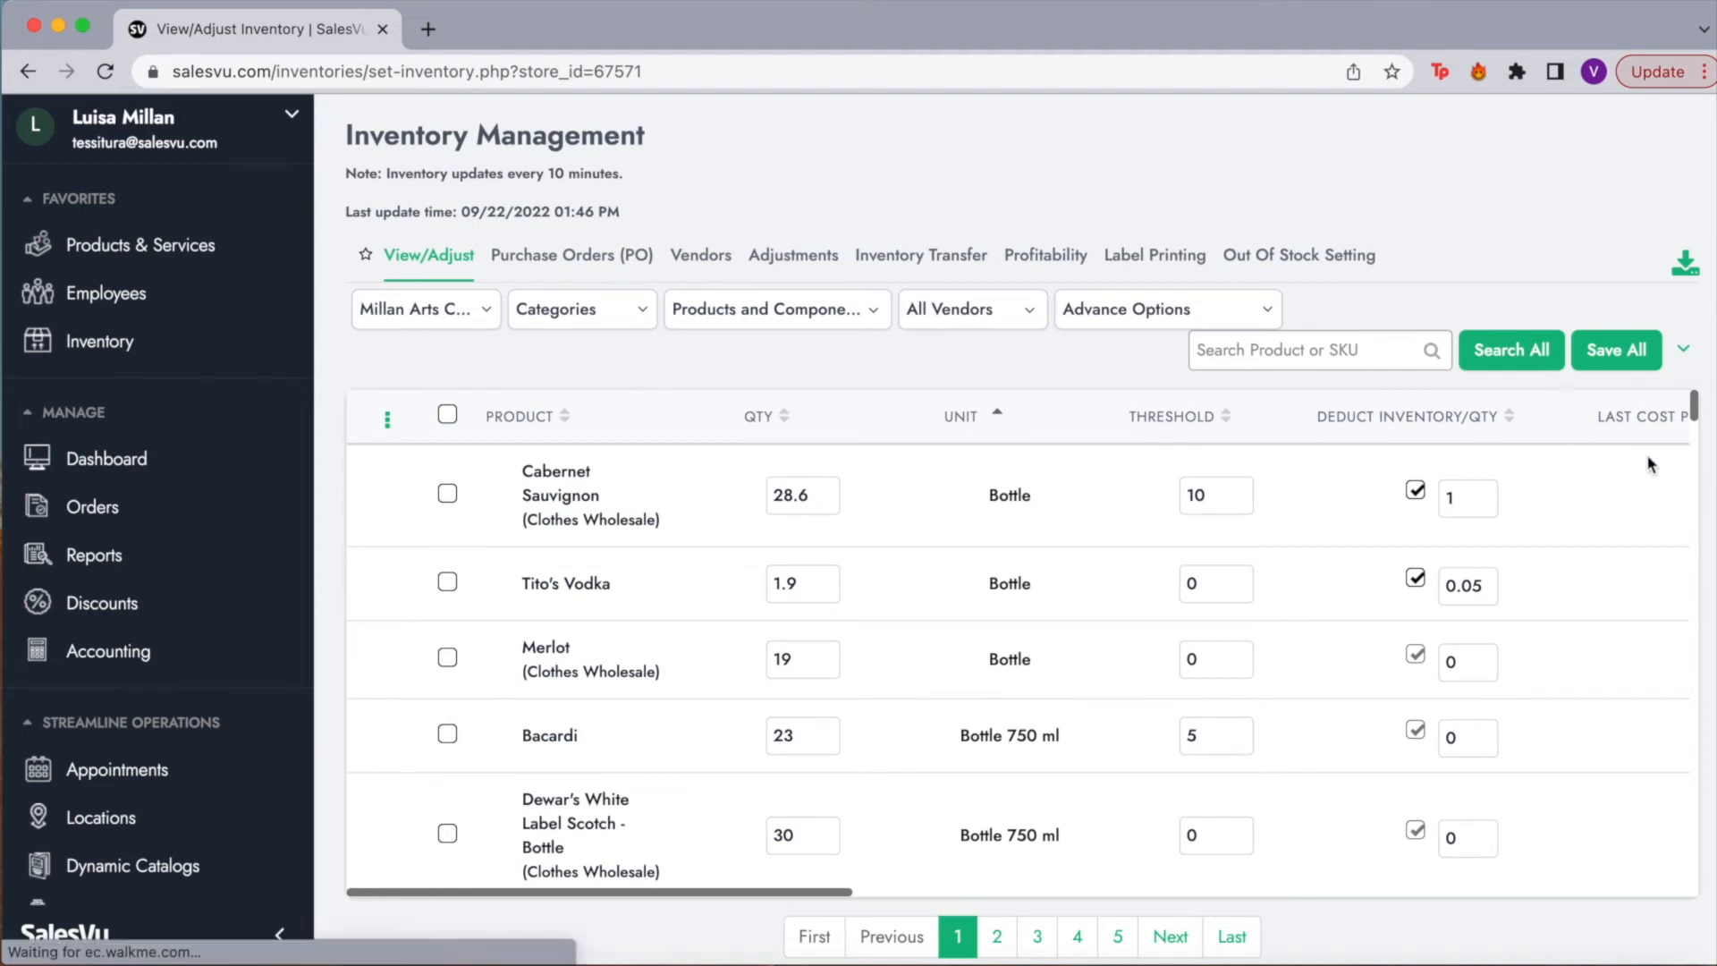
click(1682, 356)
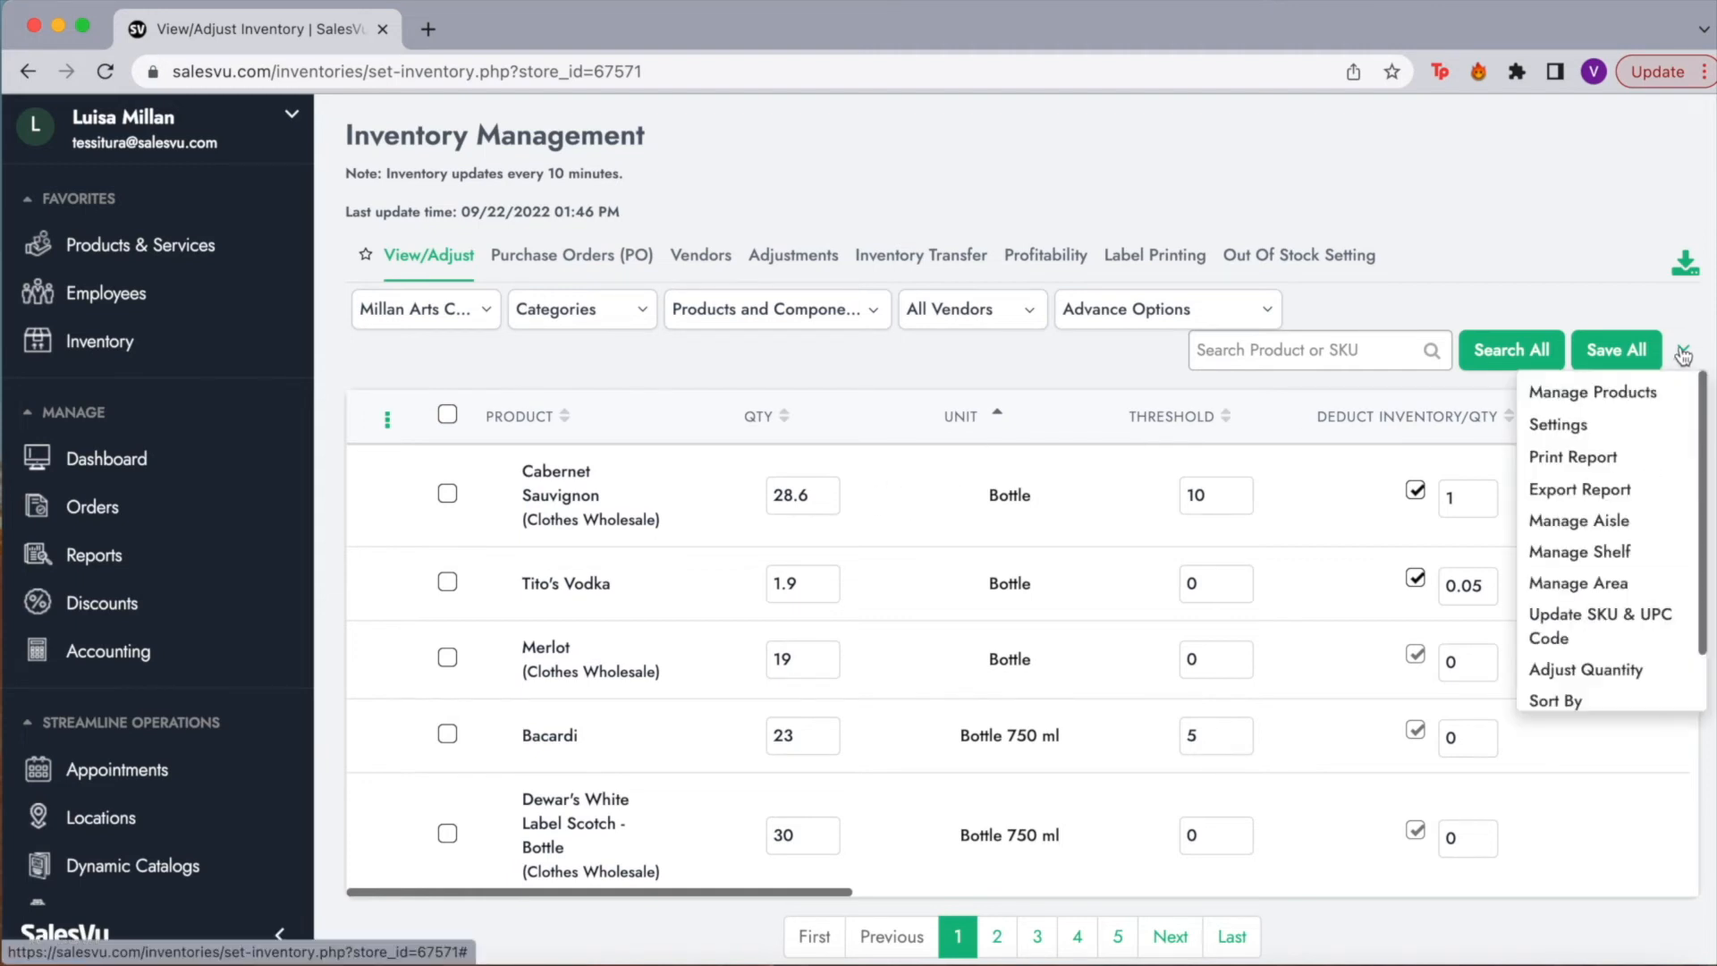
scroll(1610, 537, down, 2)
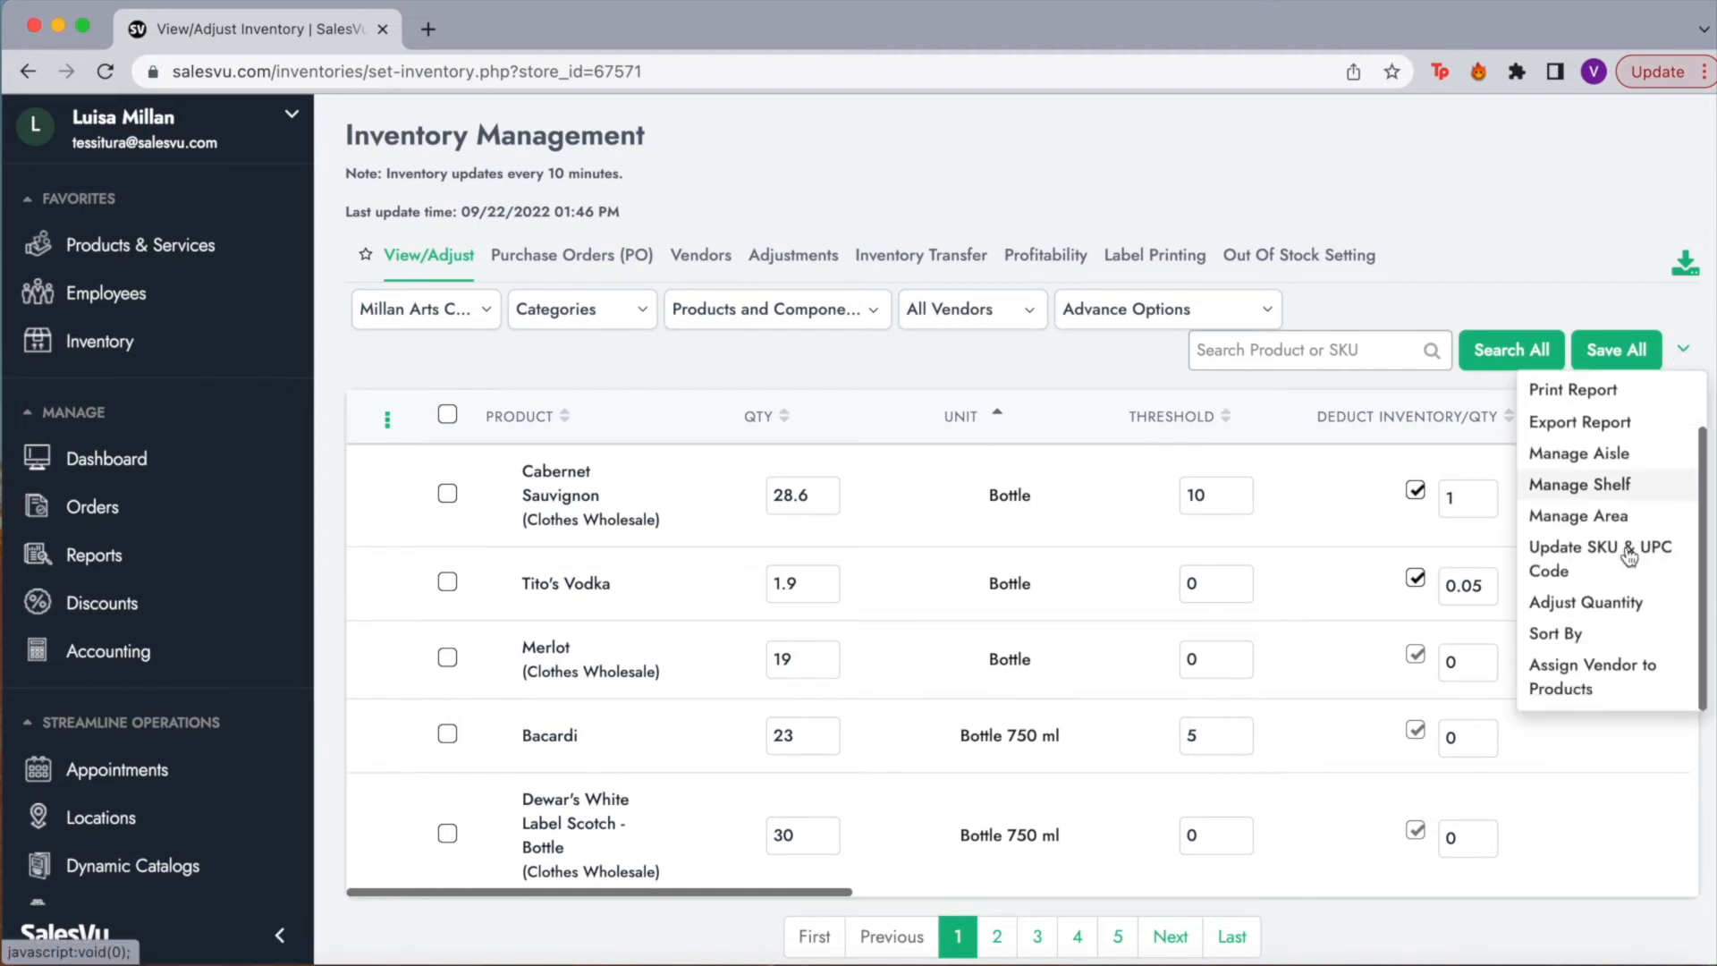
Step: Switch to Adjust Quantity, enter 50 received units for Bacardi, and save all
click(1620, 619)
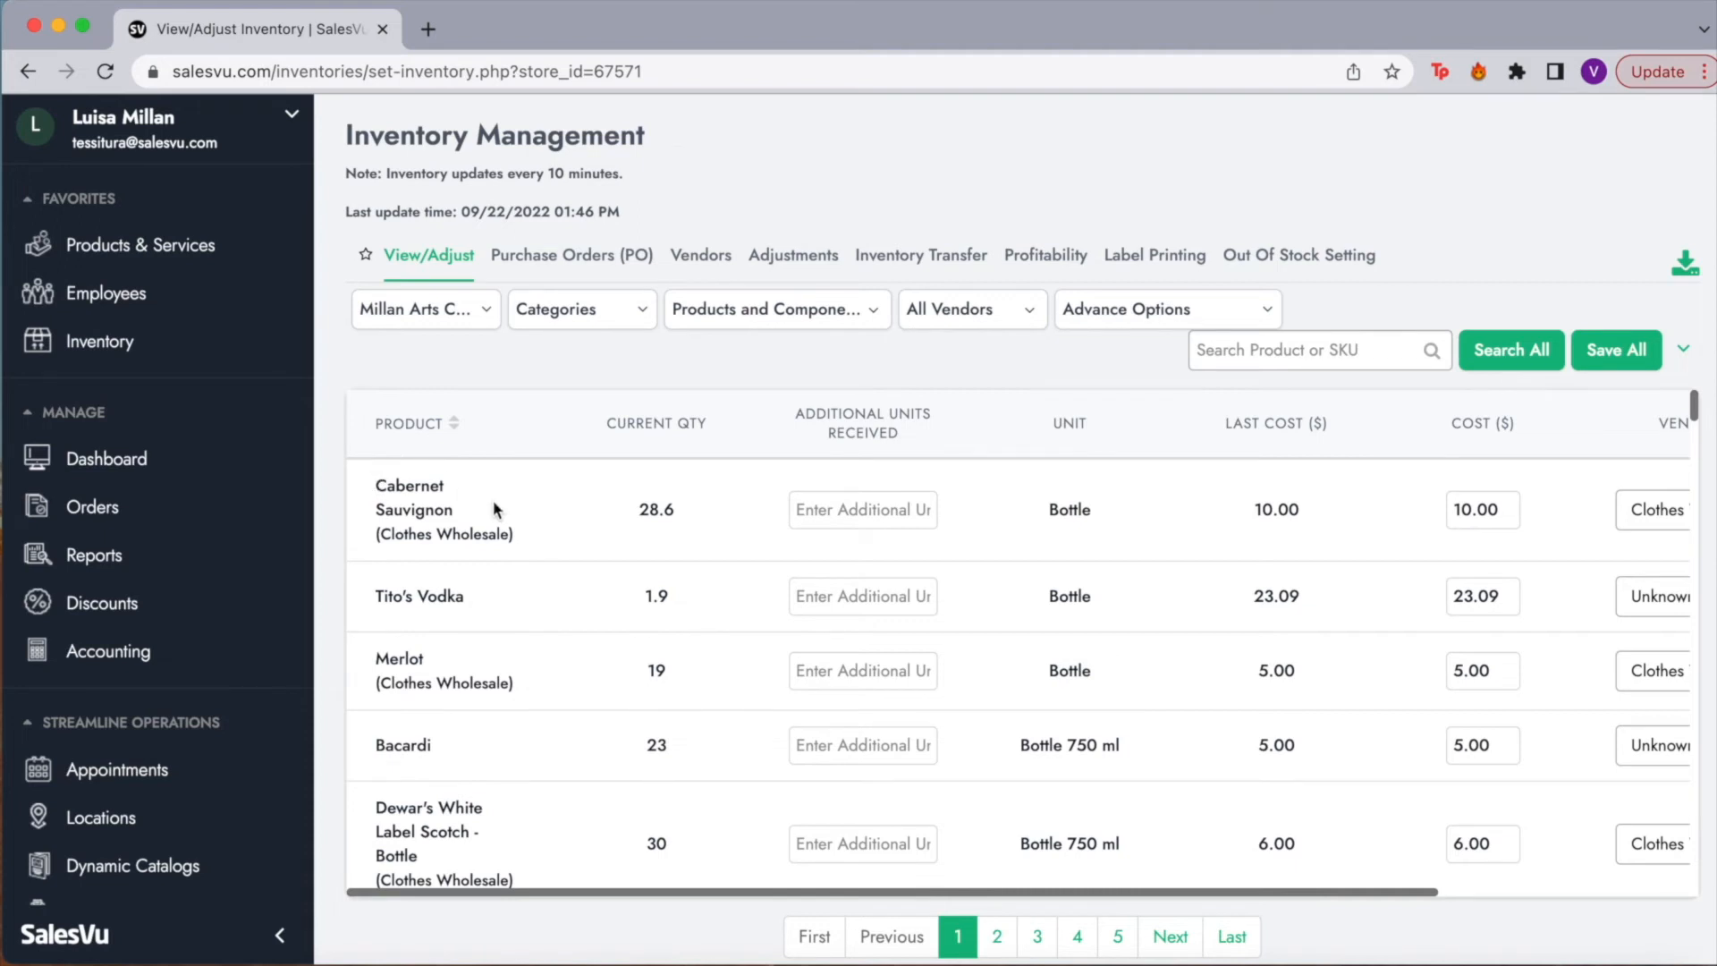
click(823, 748)
text(50)
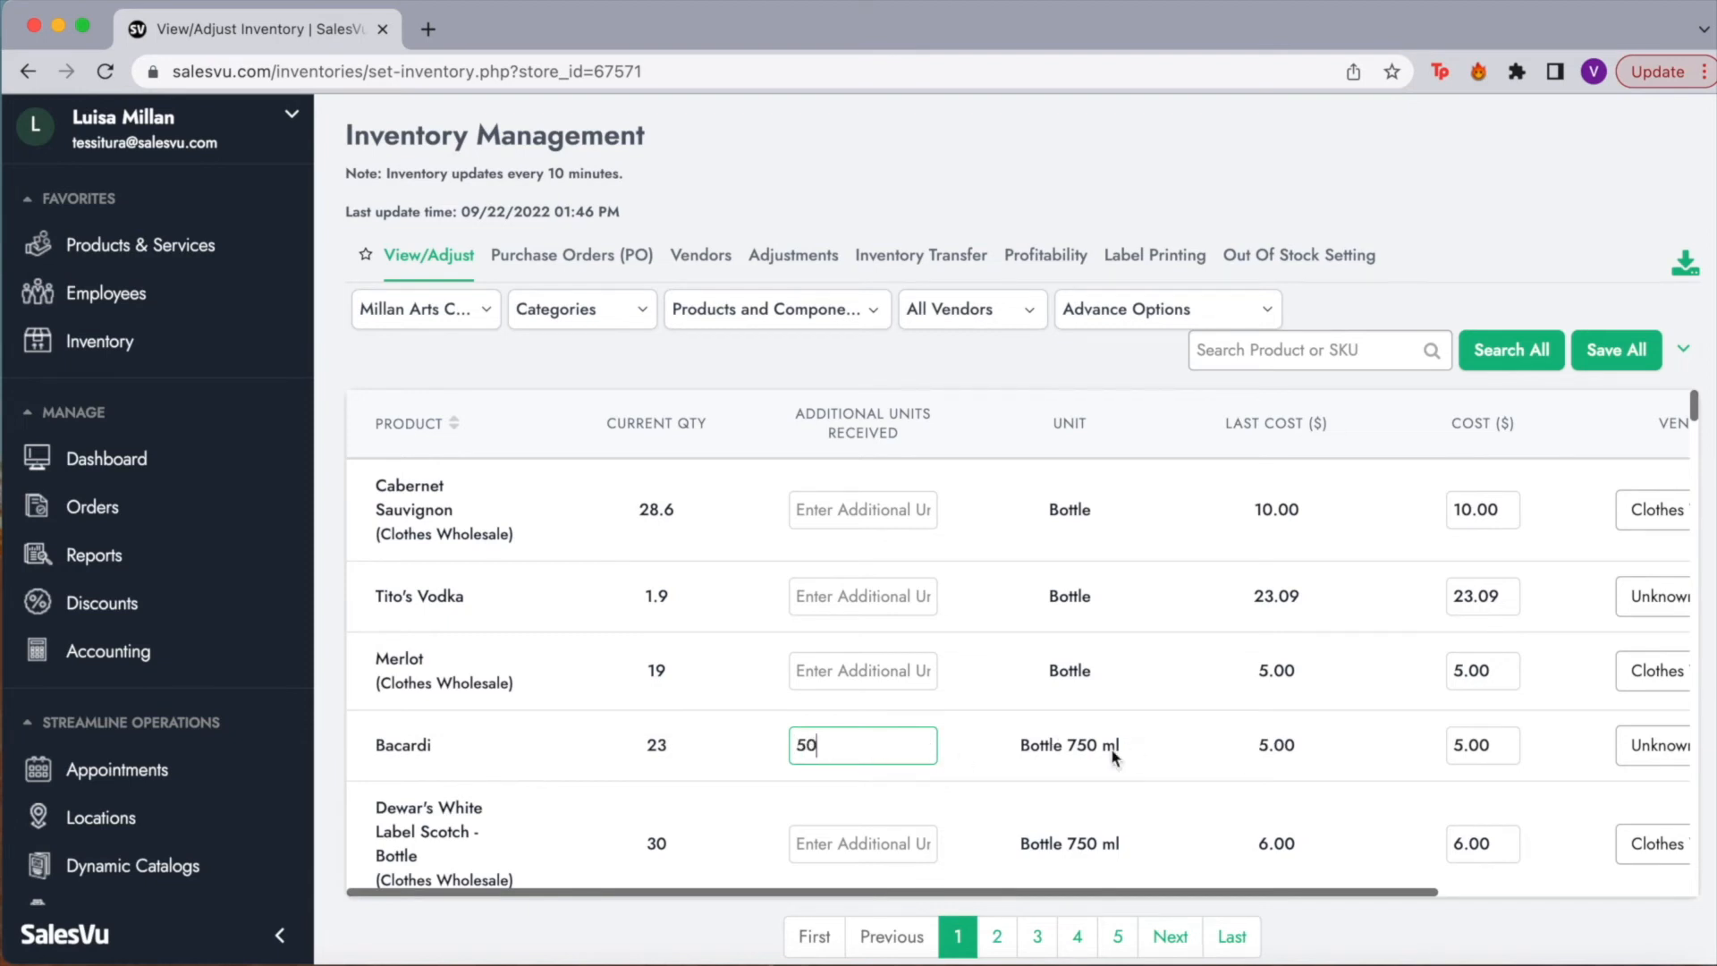
scroll(974, 749, right, 3)
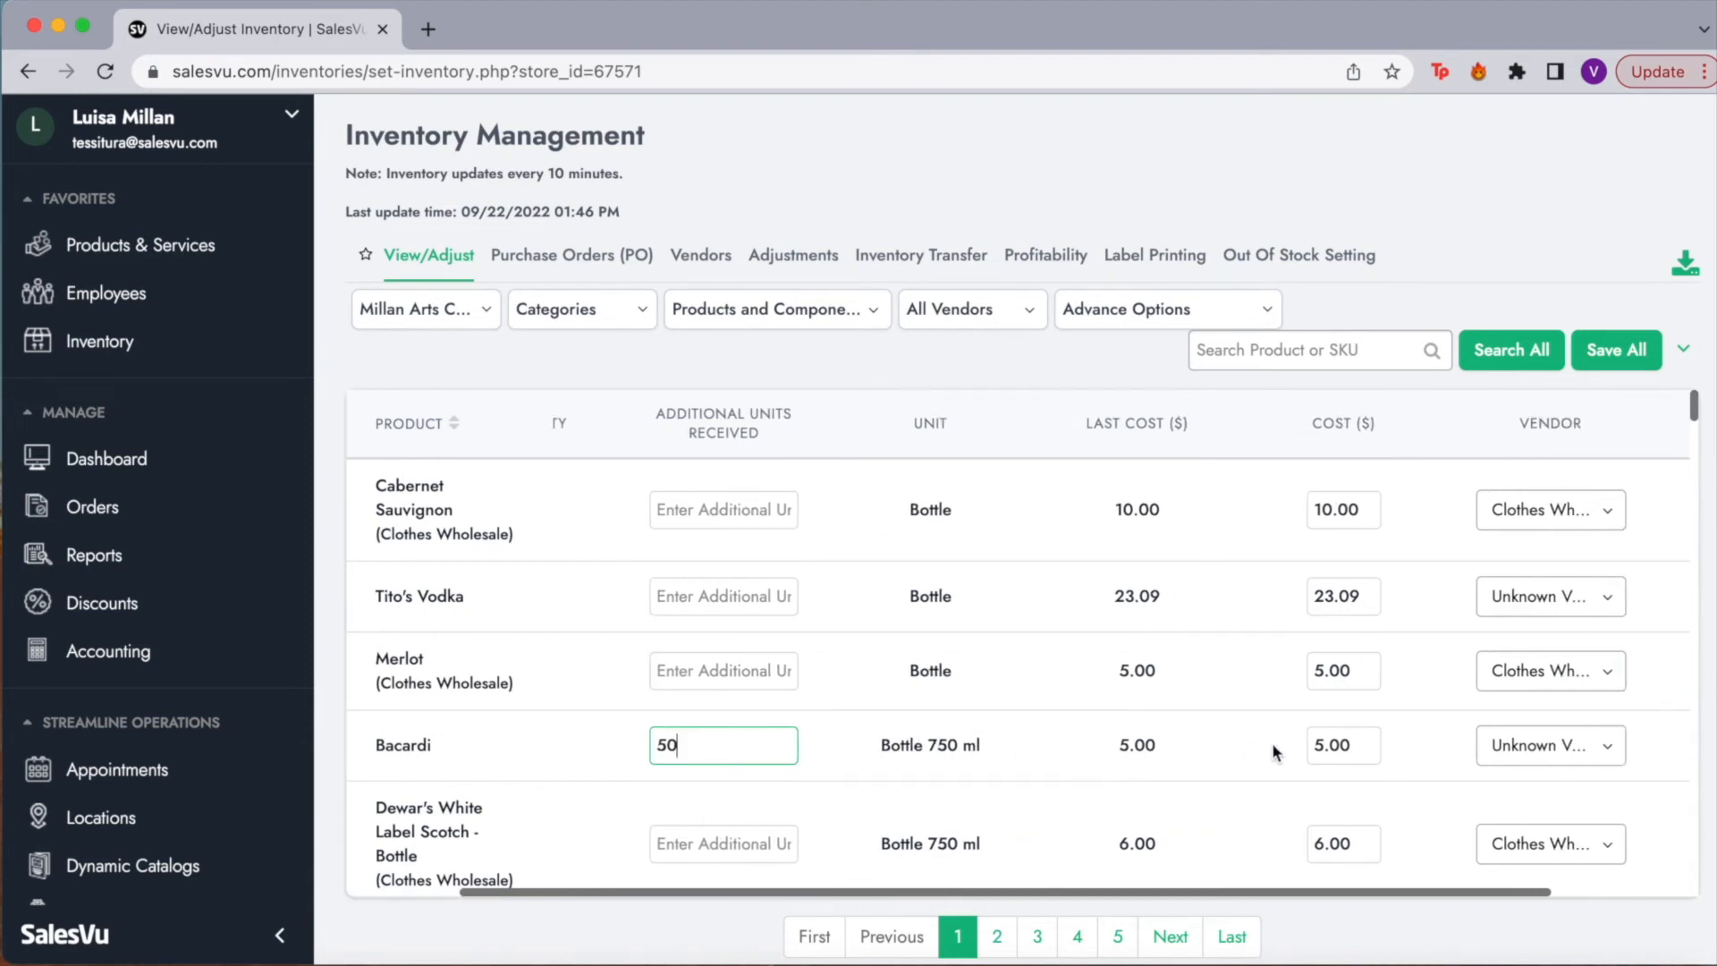
scroll(1301, 745, right, 3)
click(1179, 658)
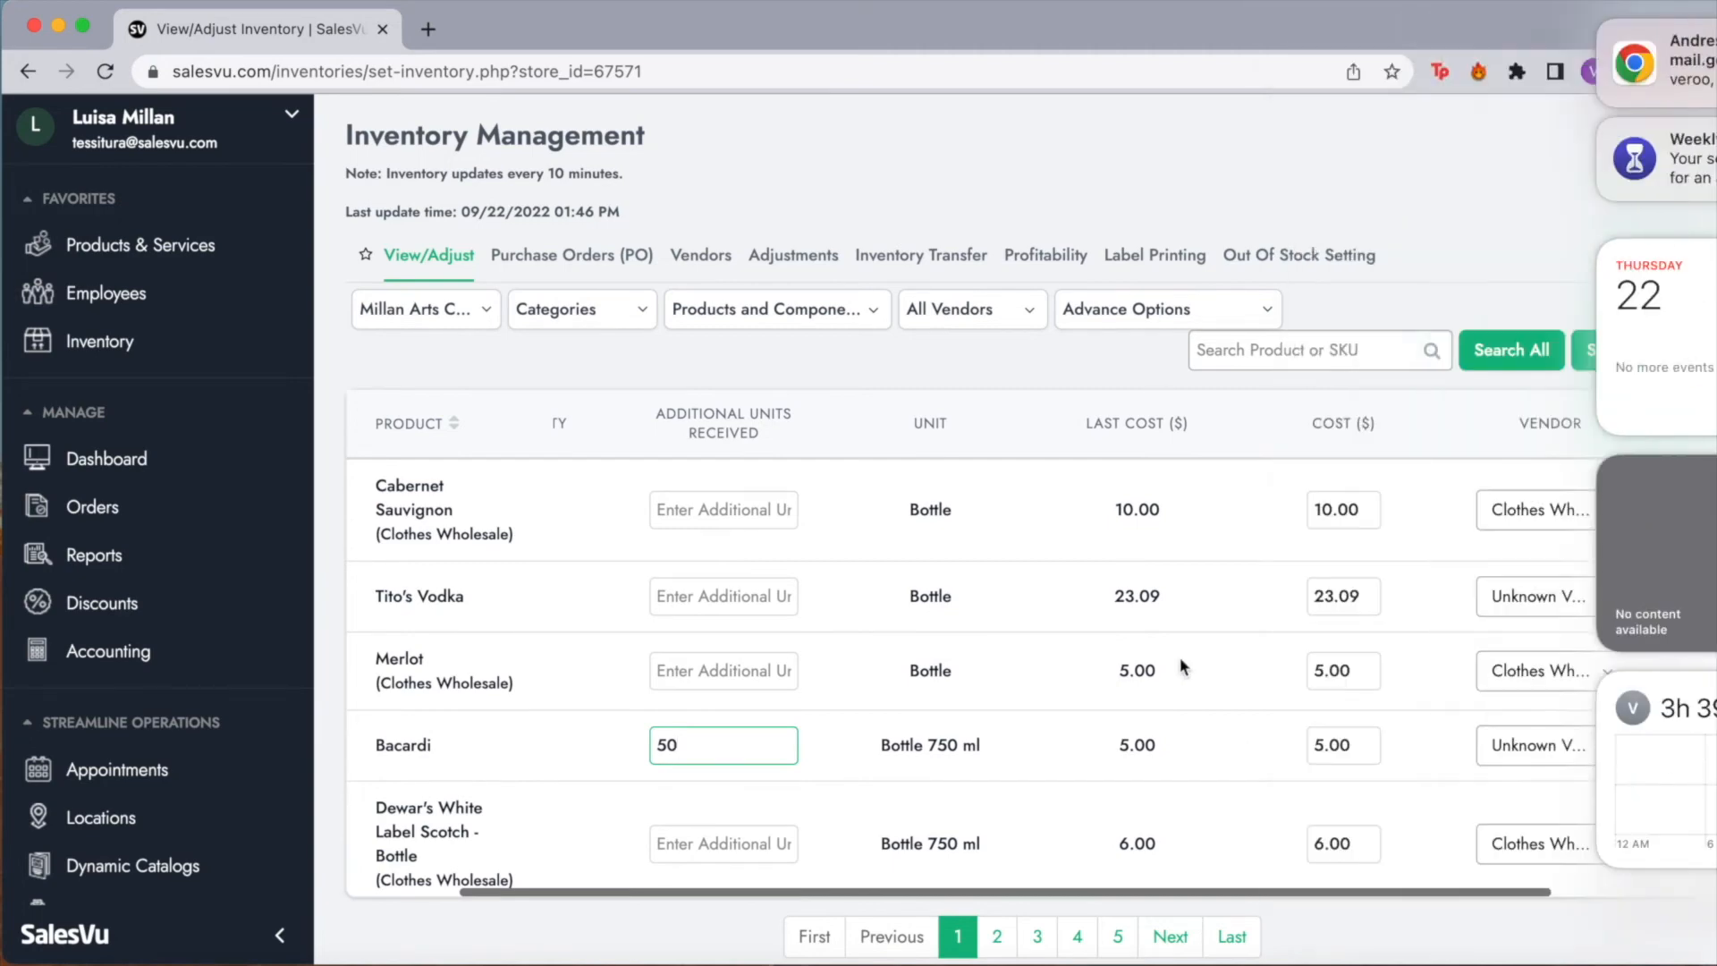
scroll(1473, 745, right, 3)
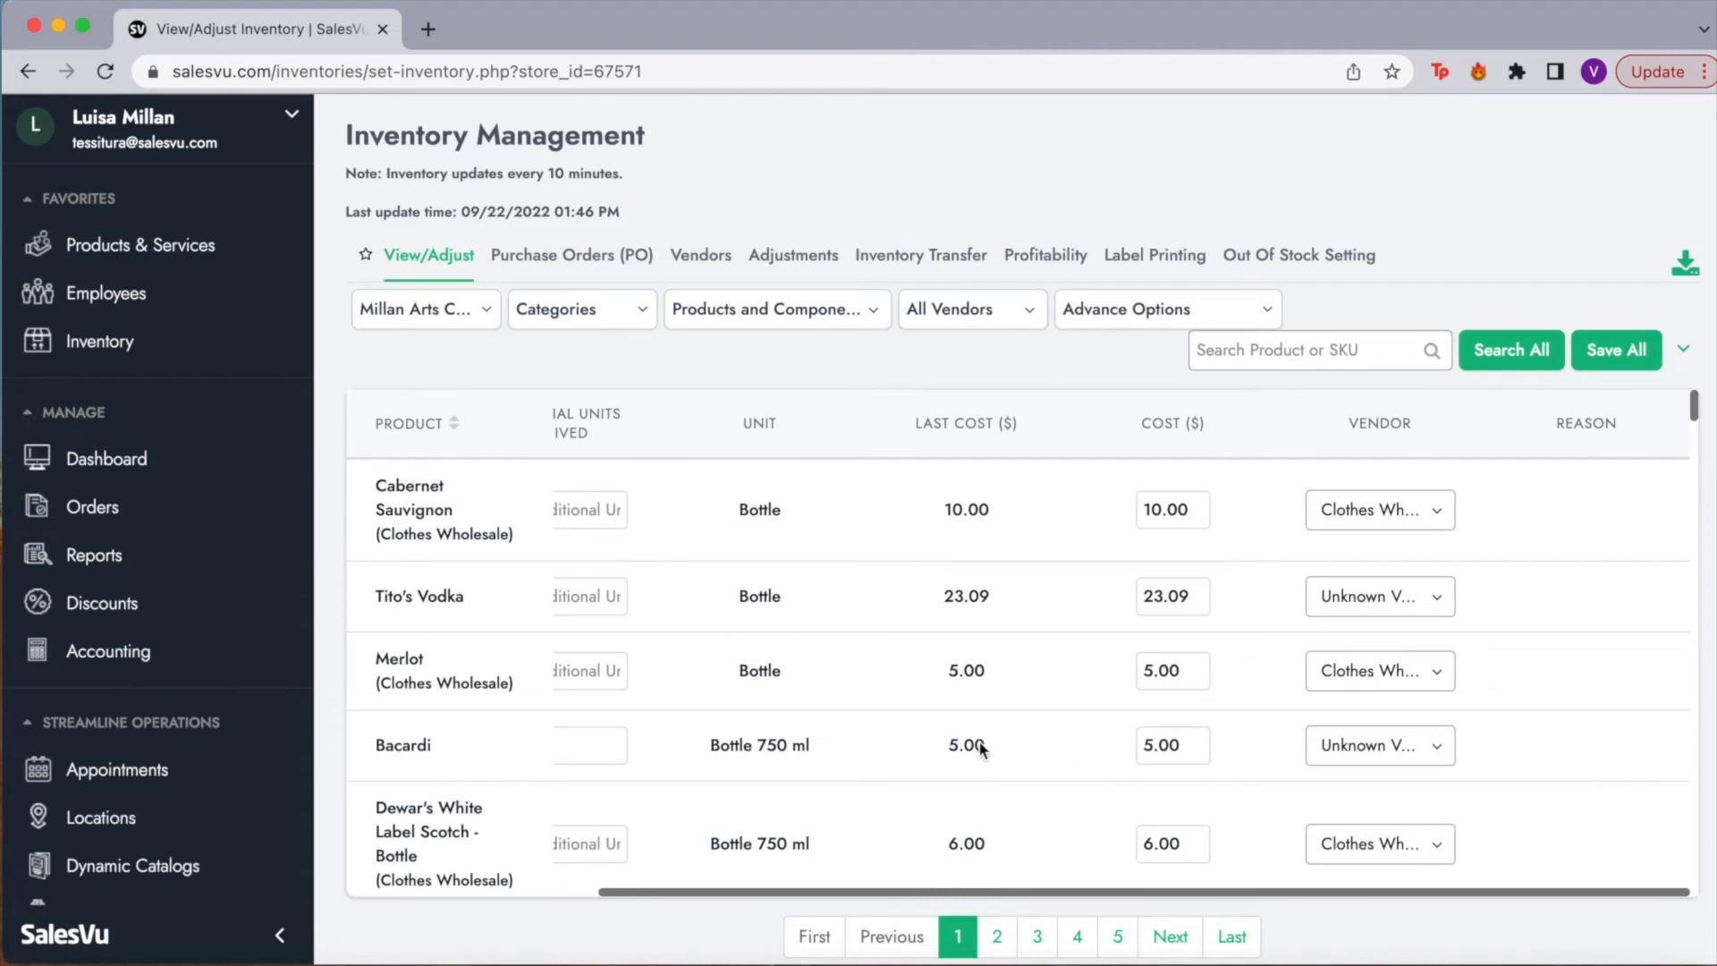
scroll(936, 731, left, 1)
scroll(937, 731, left, 1)
click(1629, 354)
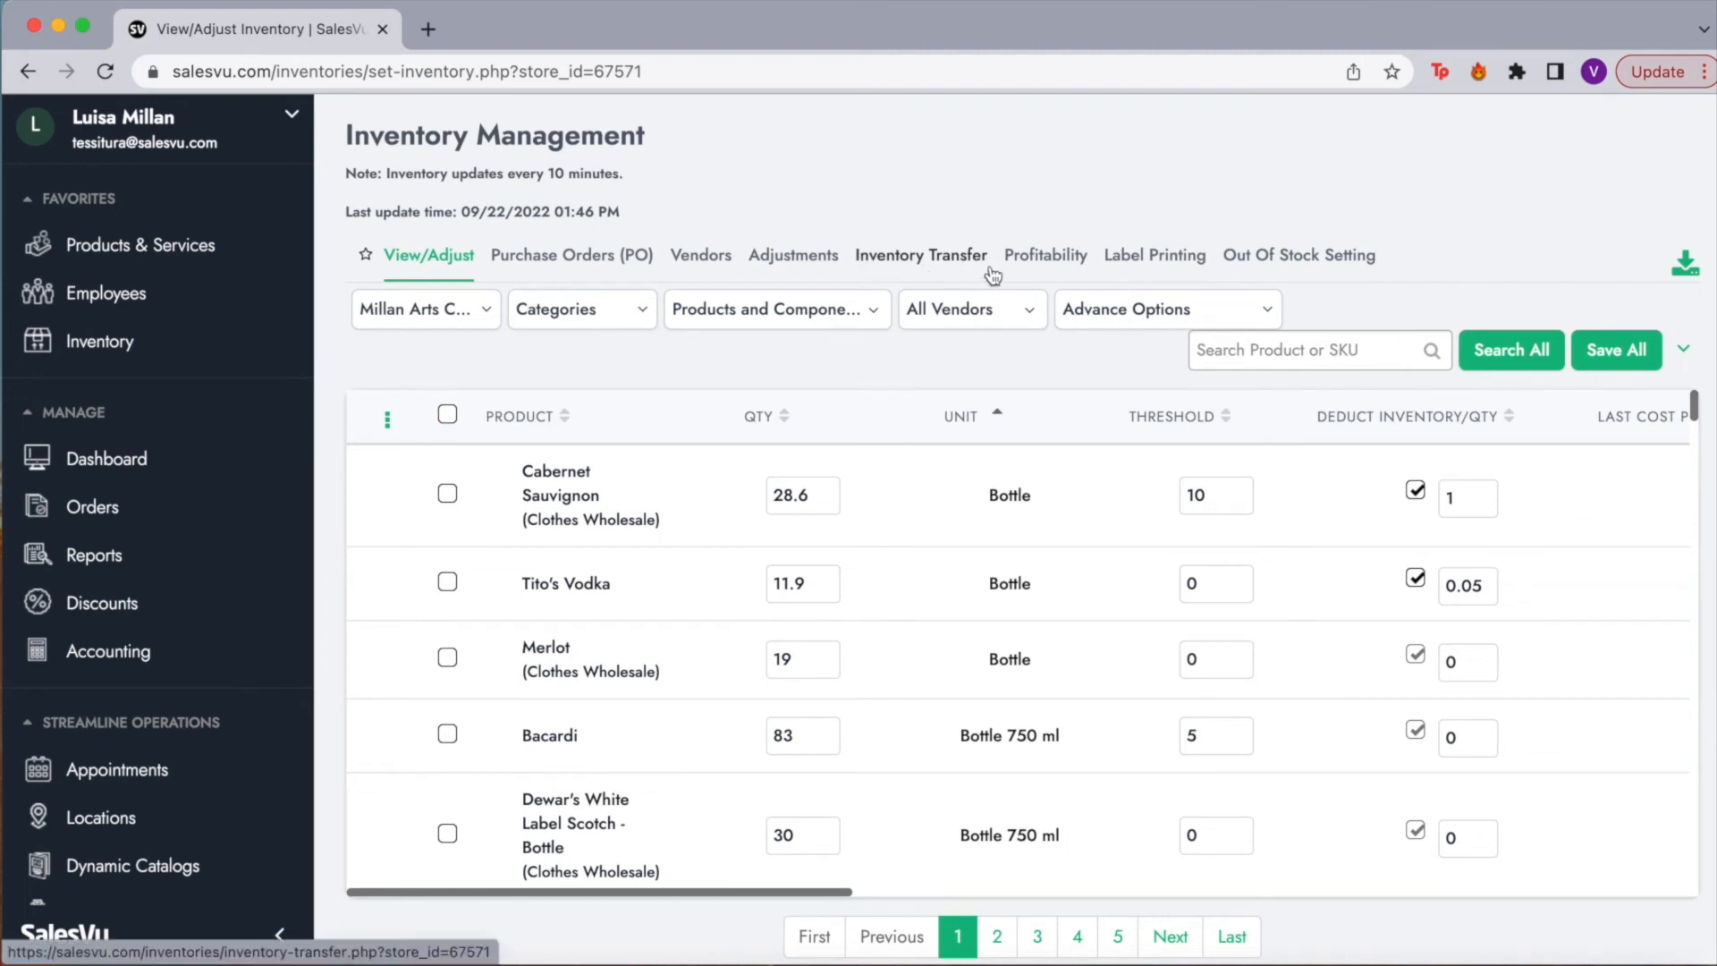
Step: Open the Profitability report, keeping Table format, and review the profit metric choices
click(1038, 250)
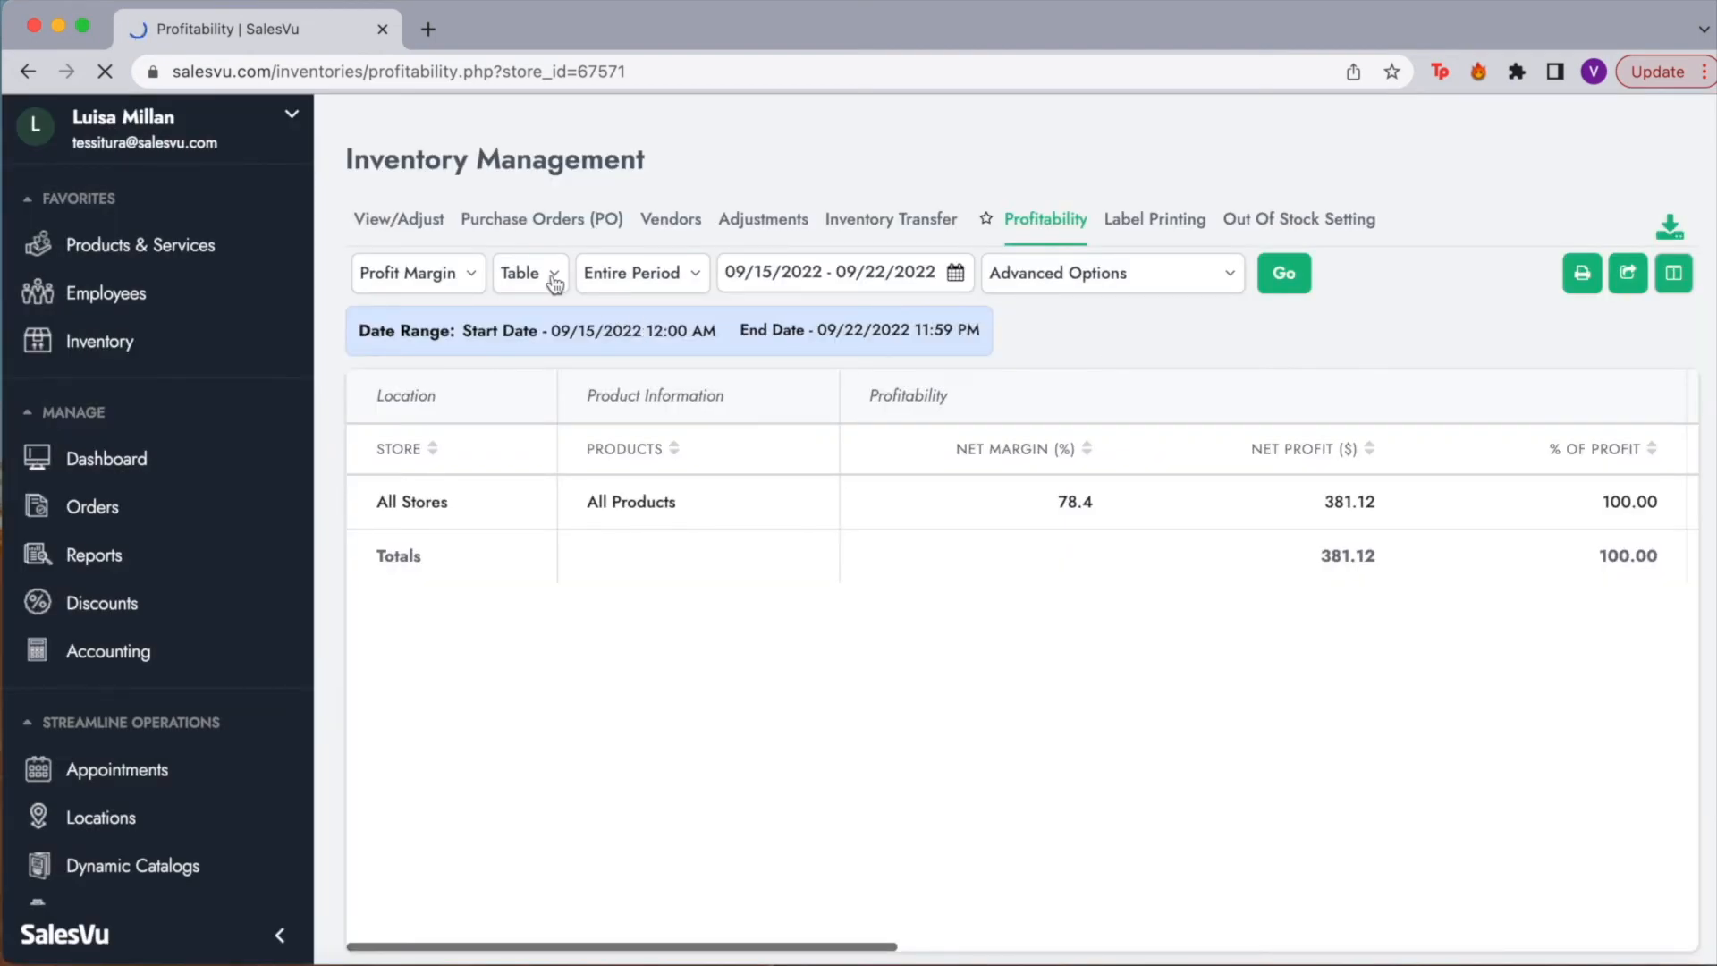
click(555, 283)
click(555, 281)
click(555, 281)
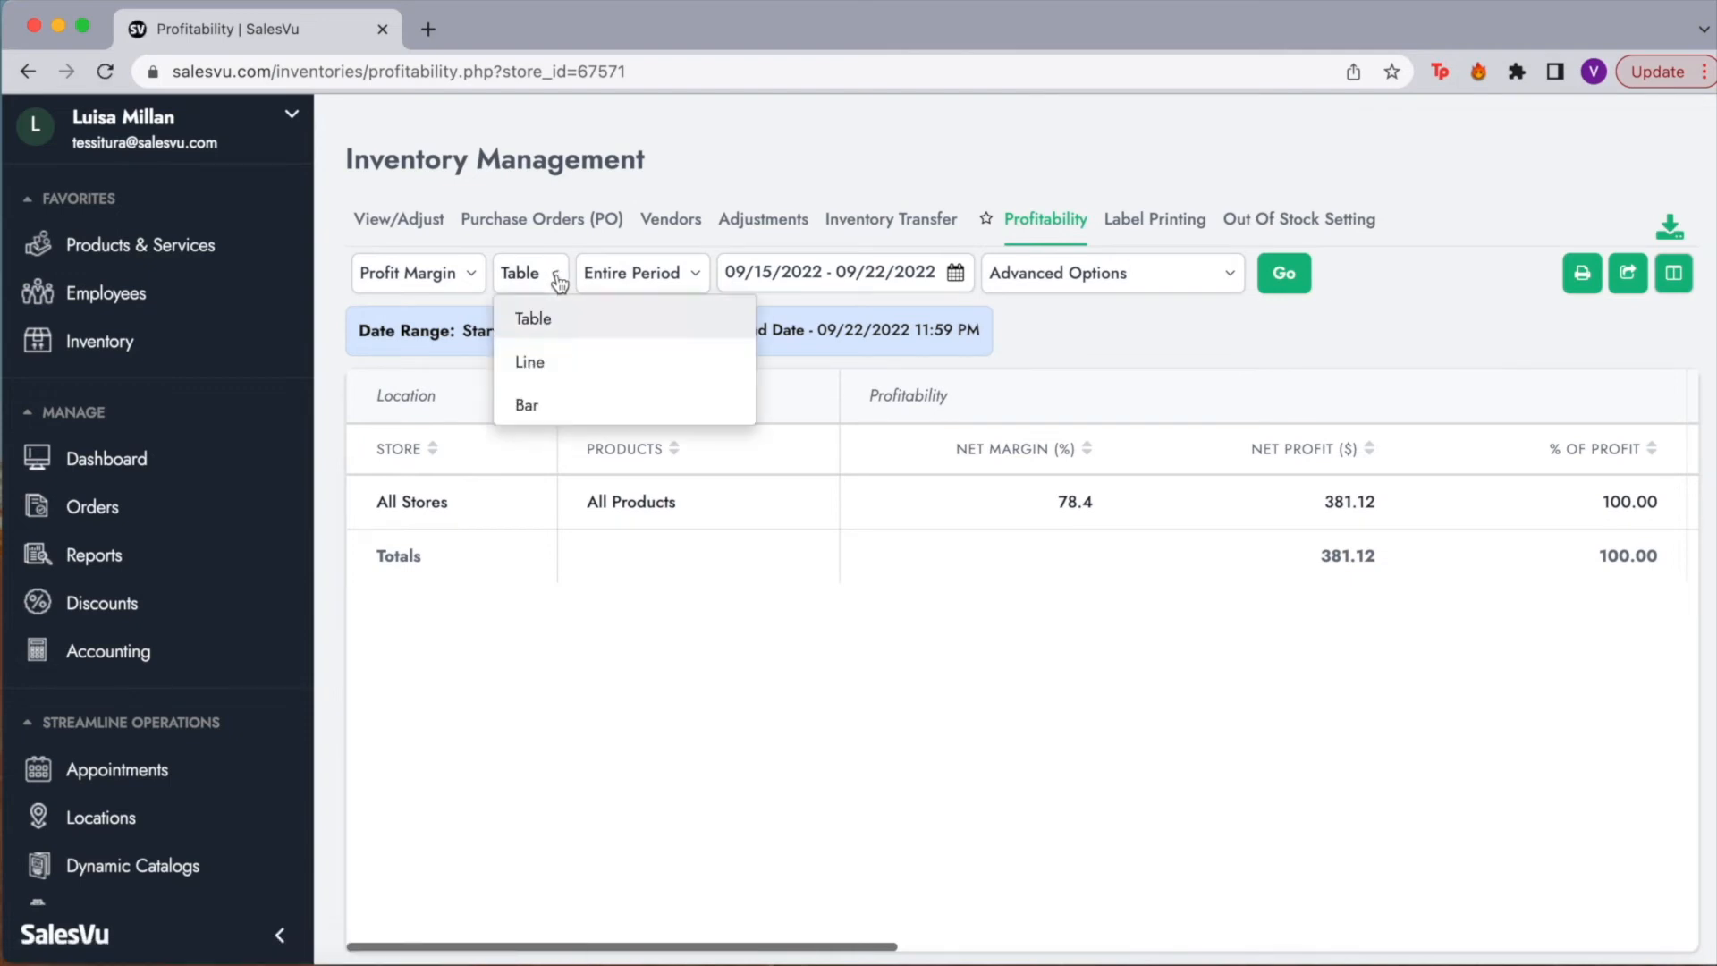
click(460, 276)
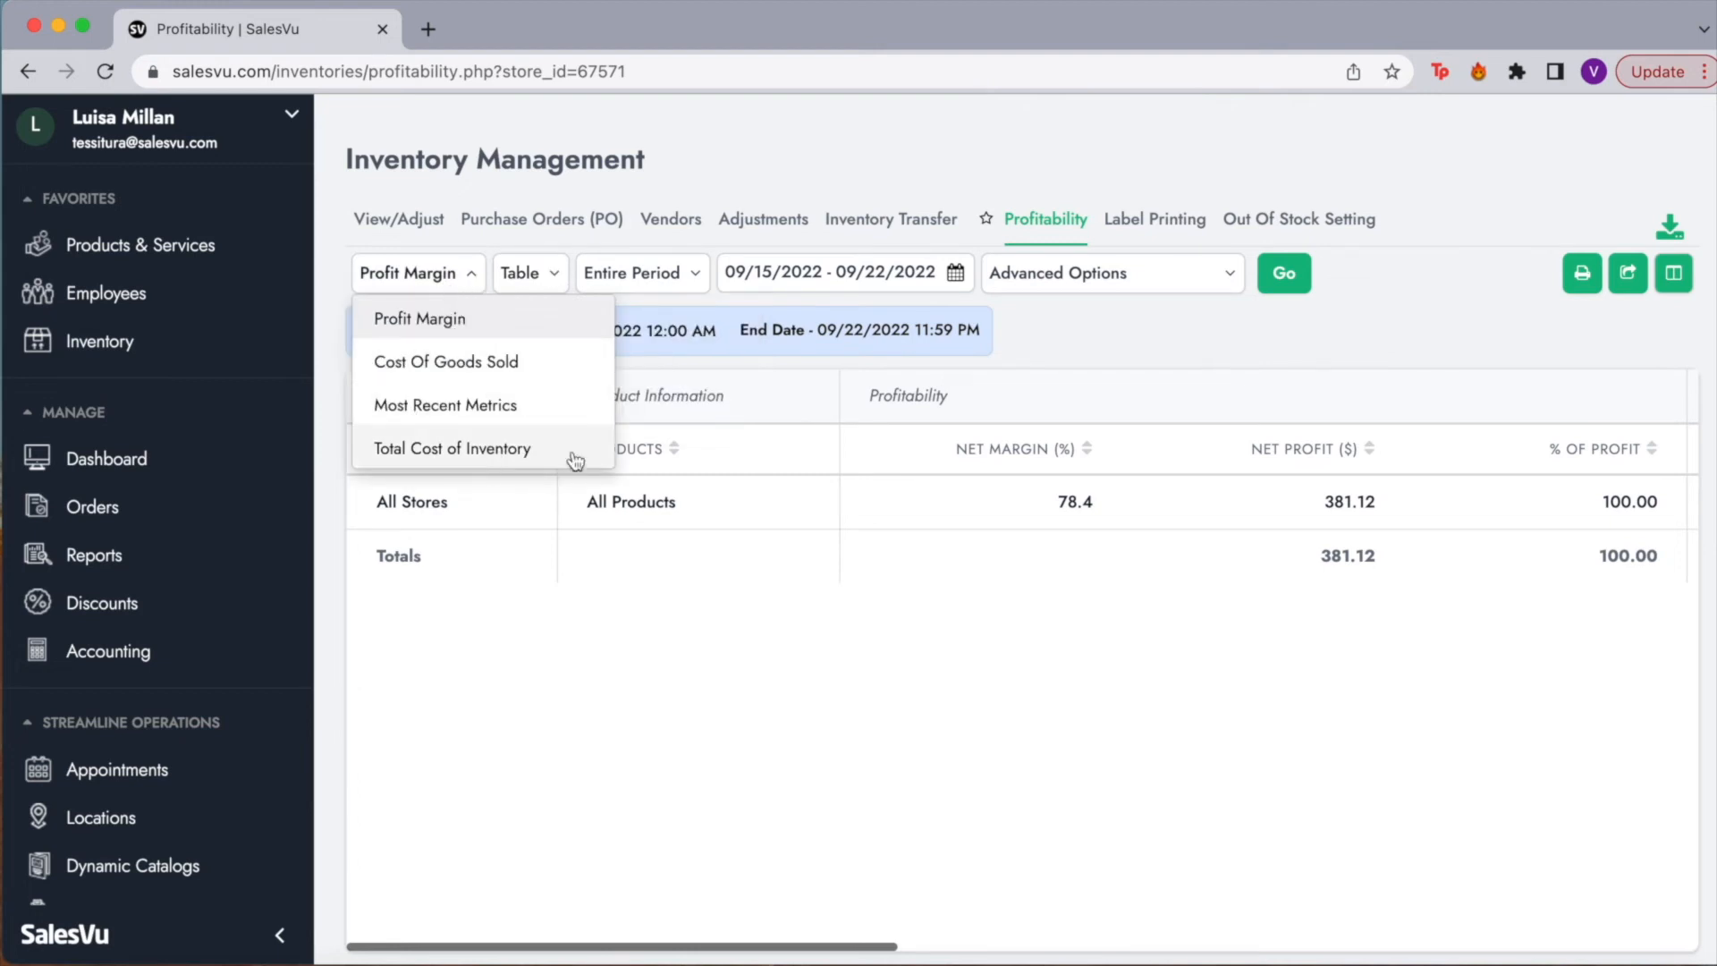
Step: Review the date range and Advanced Options, then scroll across the profitability table columns
click(960, 283)
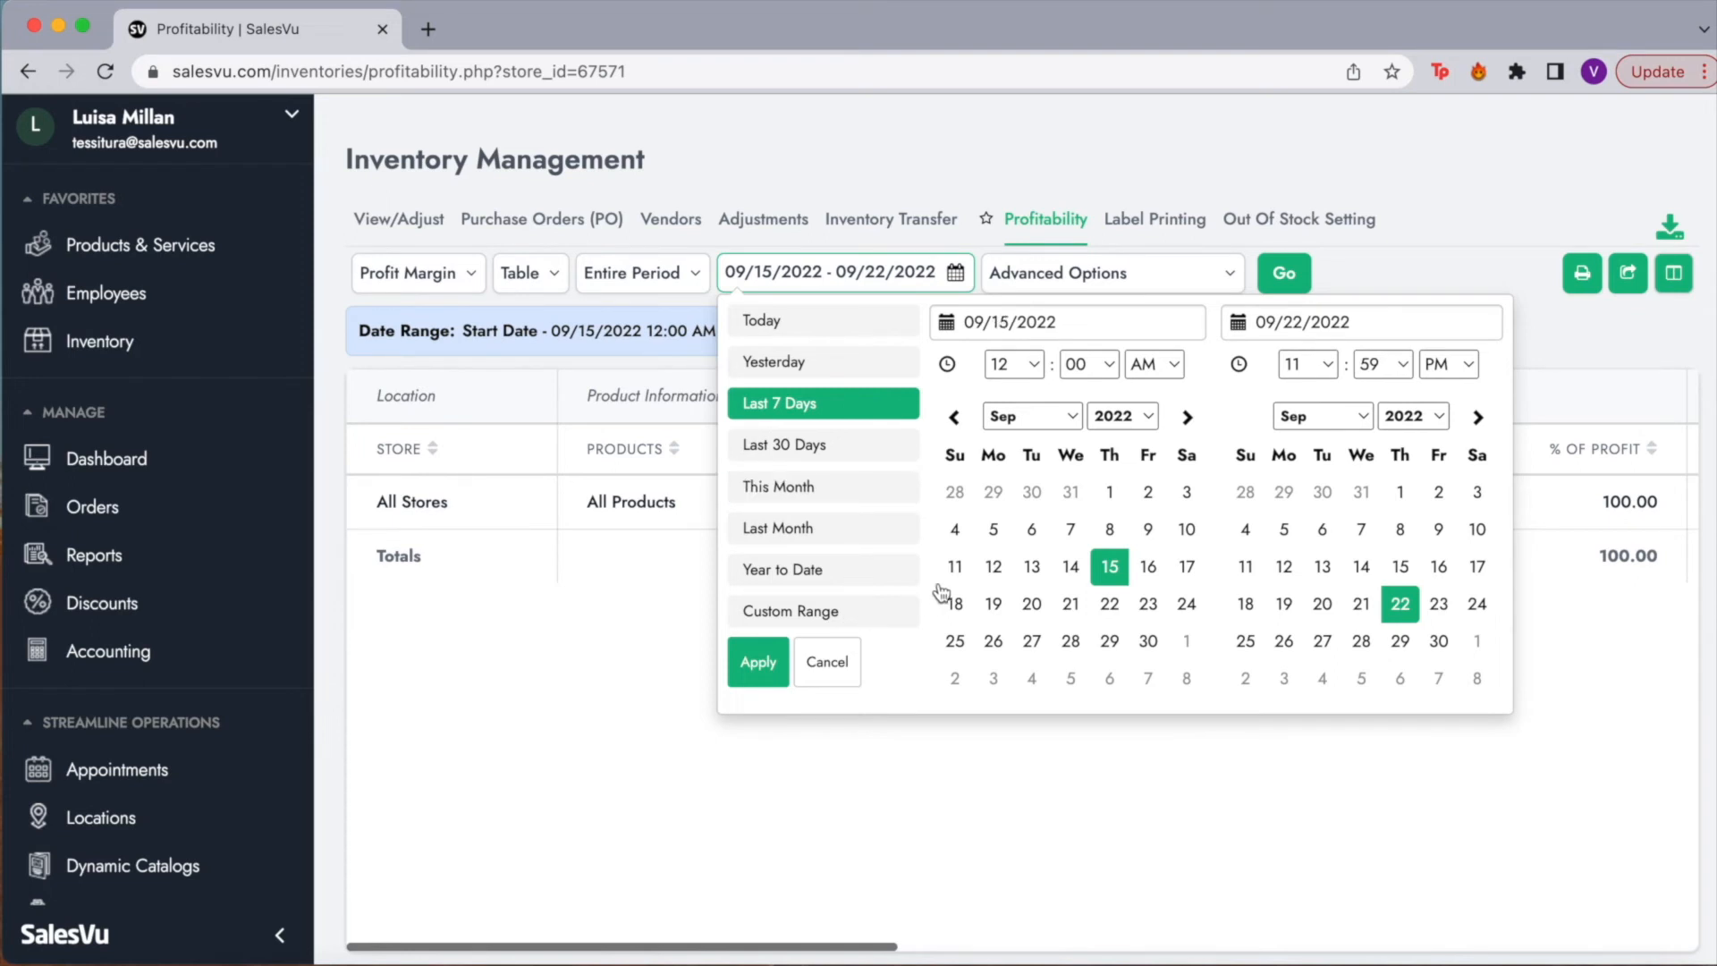
click(1050, 283)
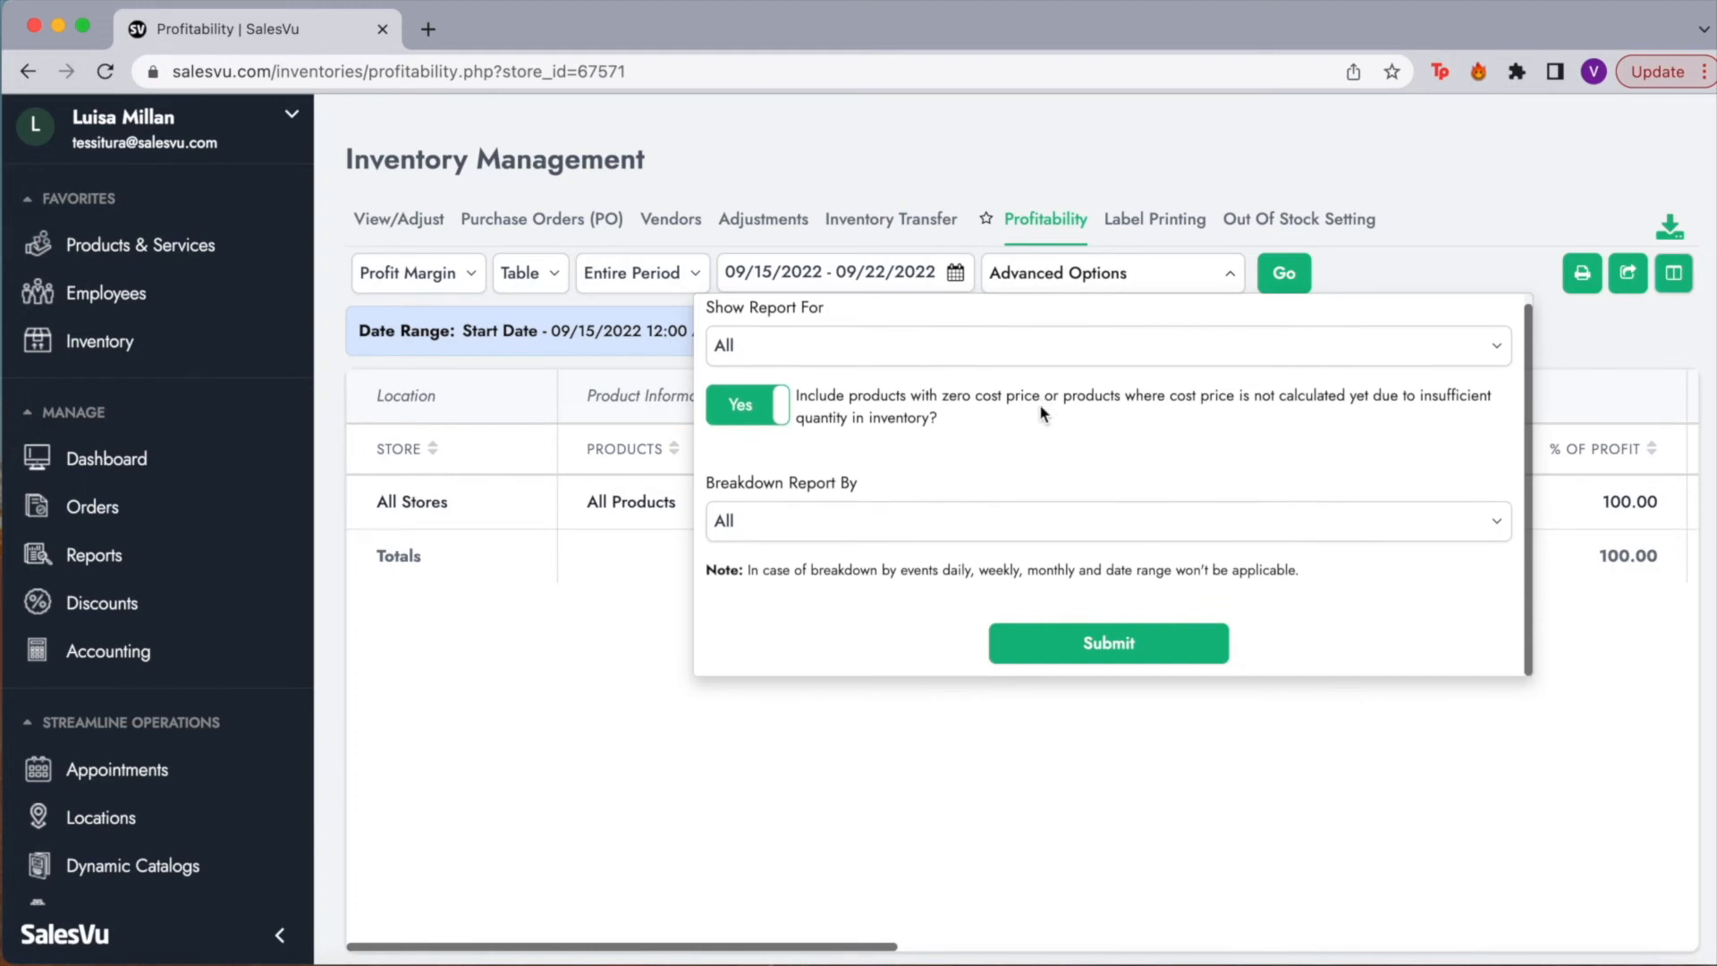
click(1380, 258)
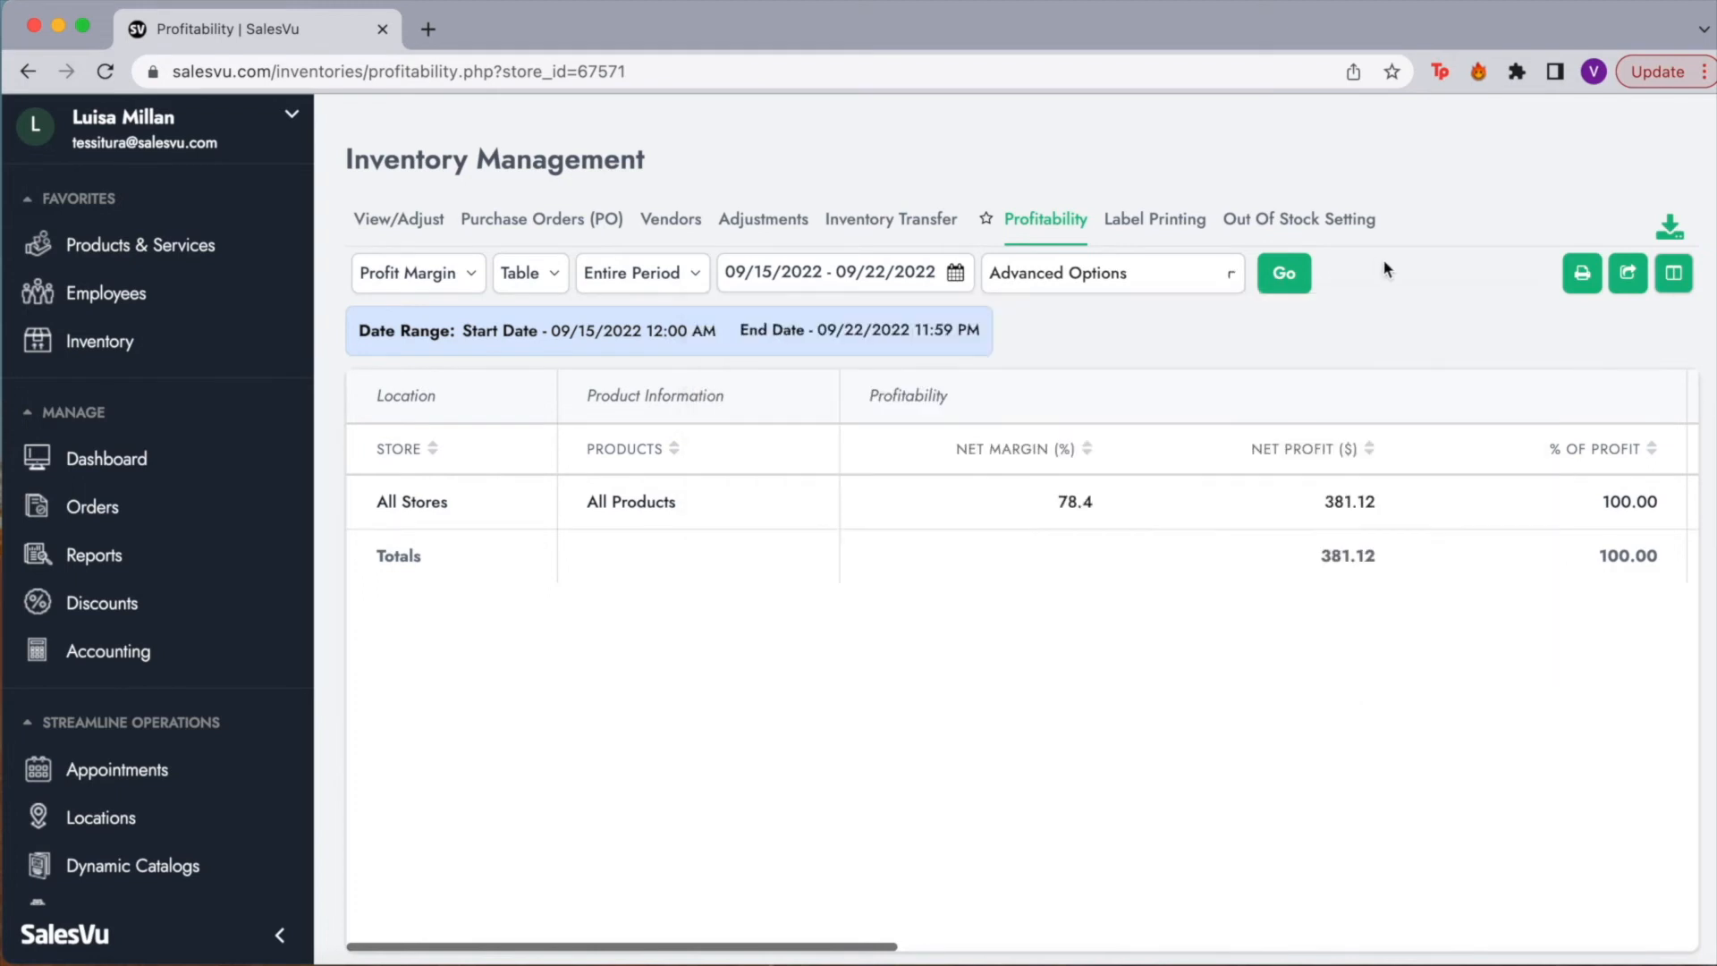
scroll(1167, 594, right, 5)
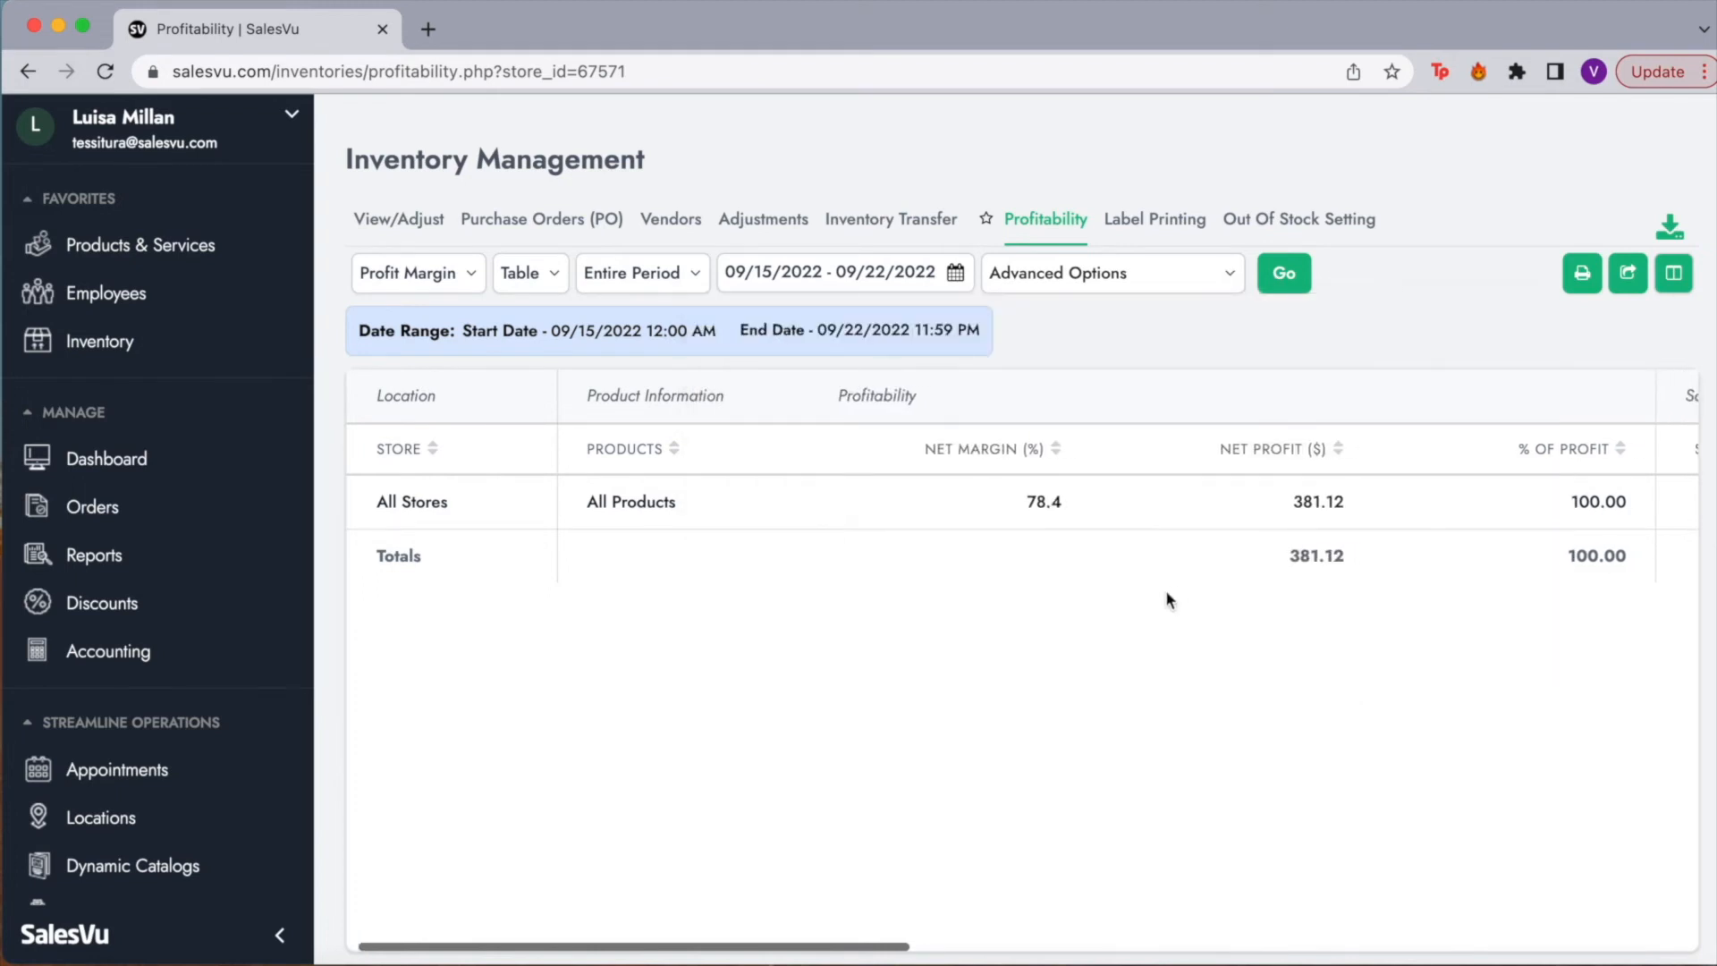
scroll(1166, 588, left, 5)
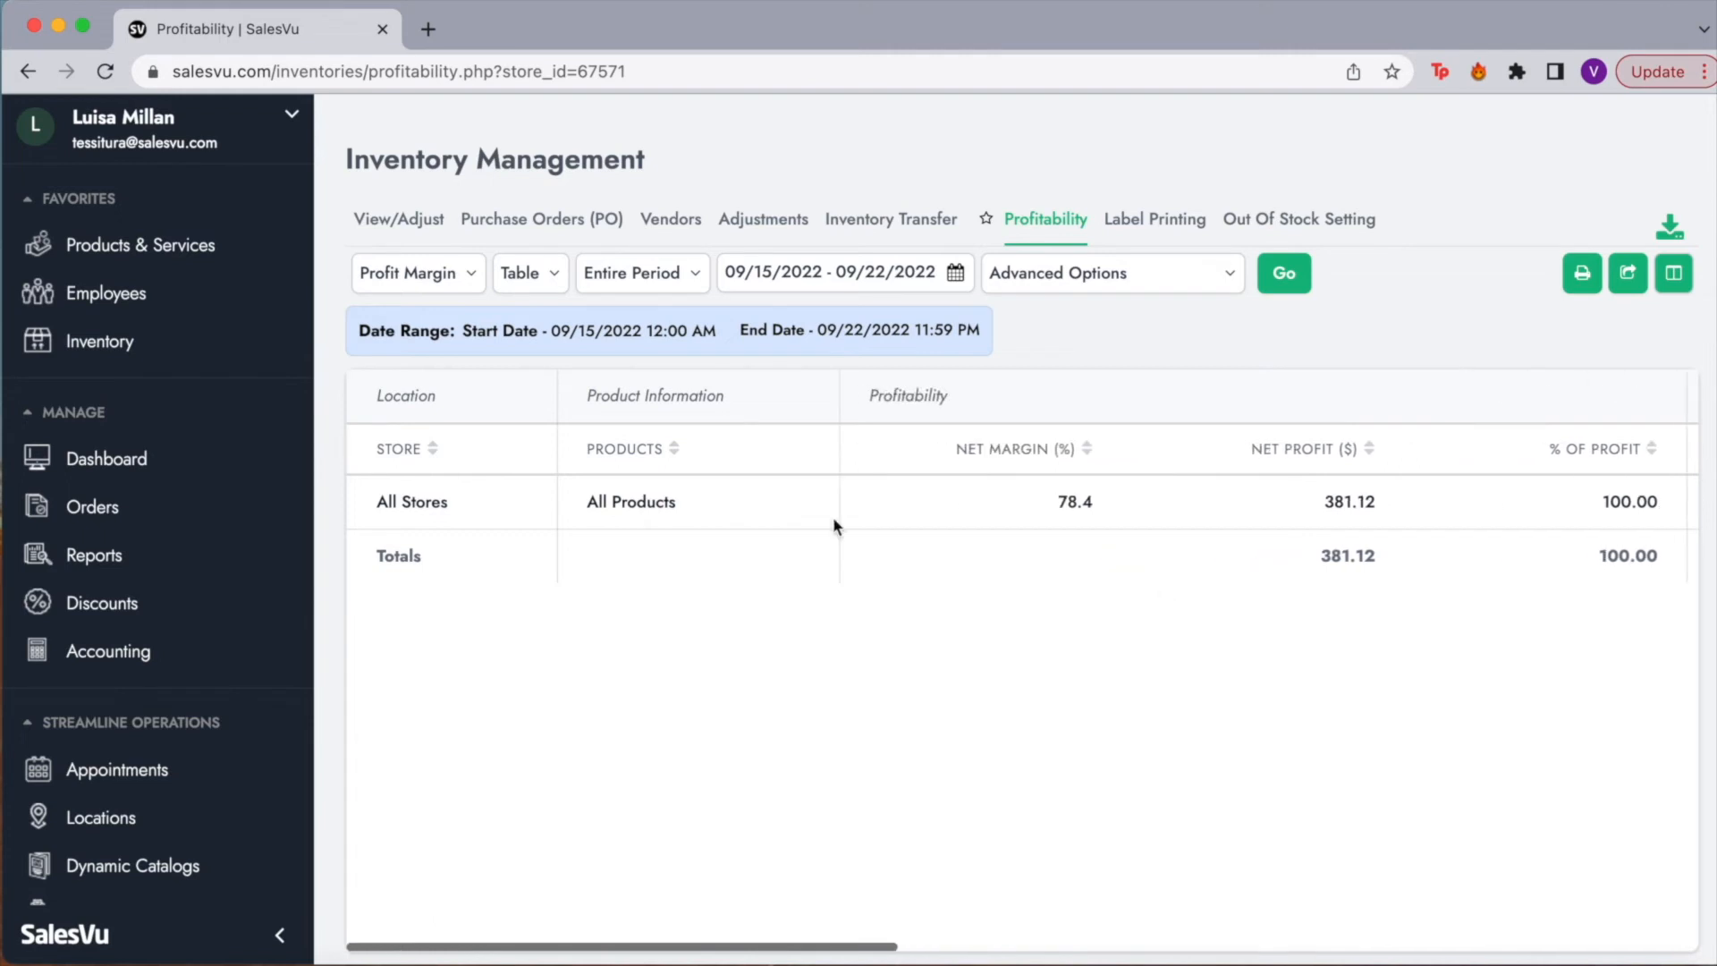
scroll(1232, 498, right, 2)
scroll(1380, 492, right, 3)
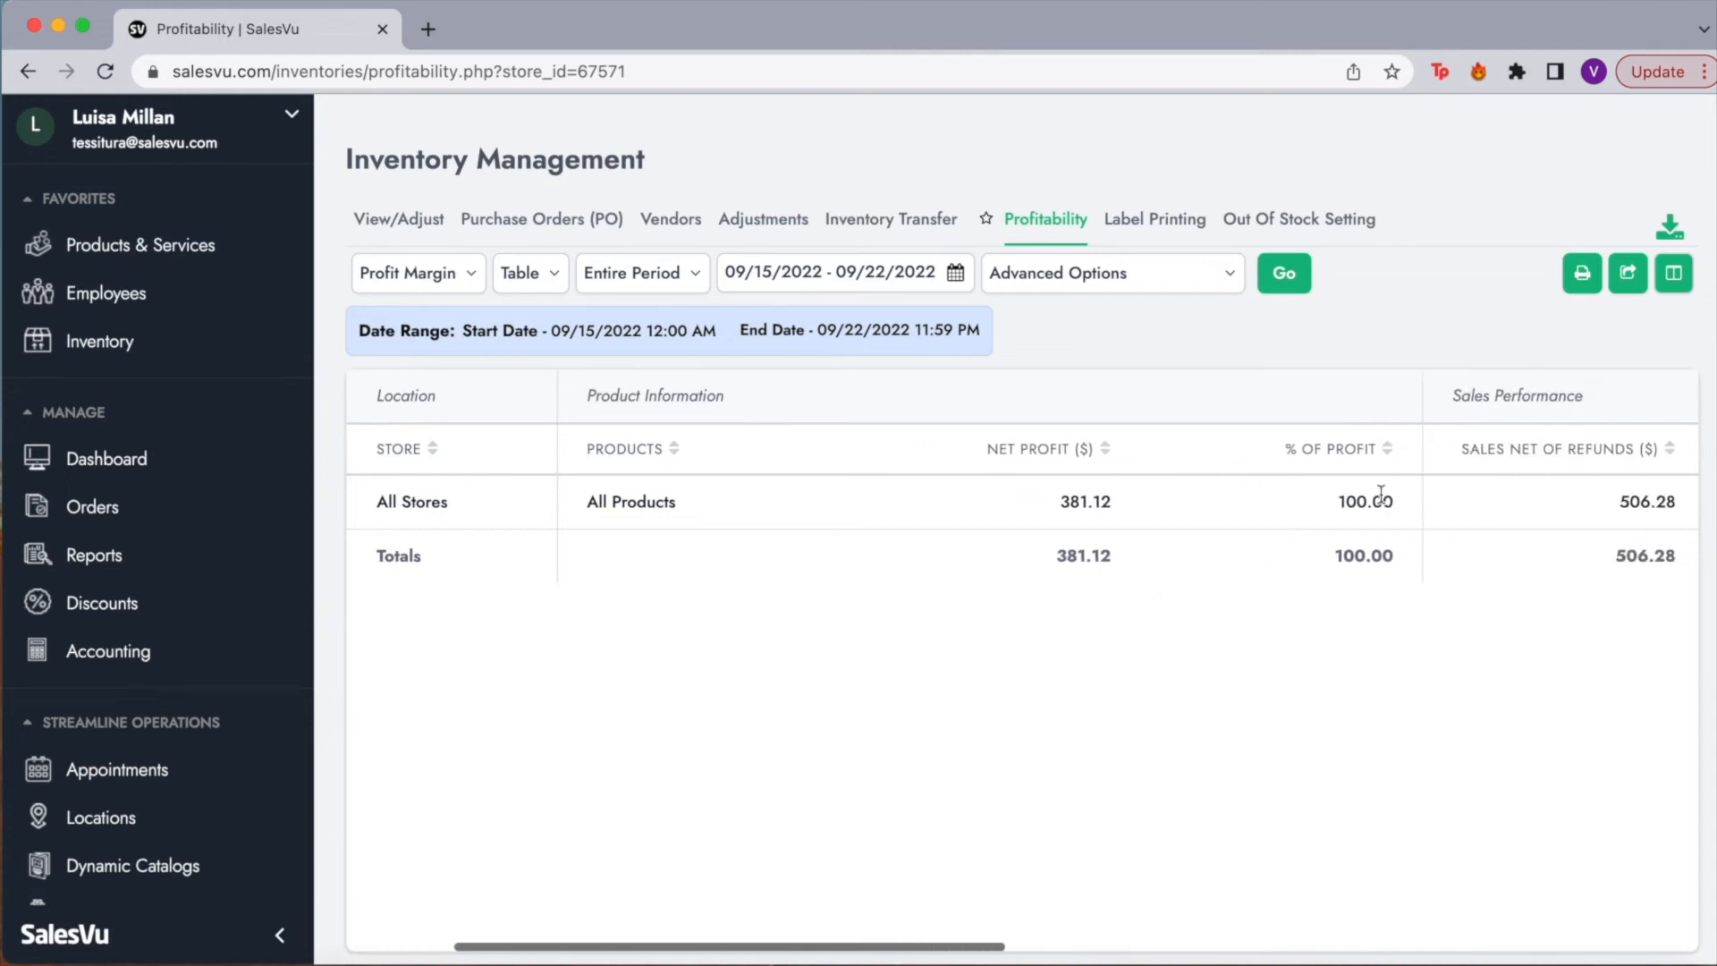
scroll(1489, 467, right, 3)
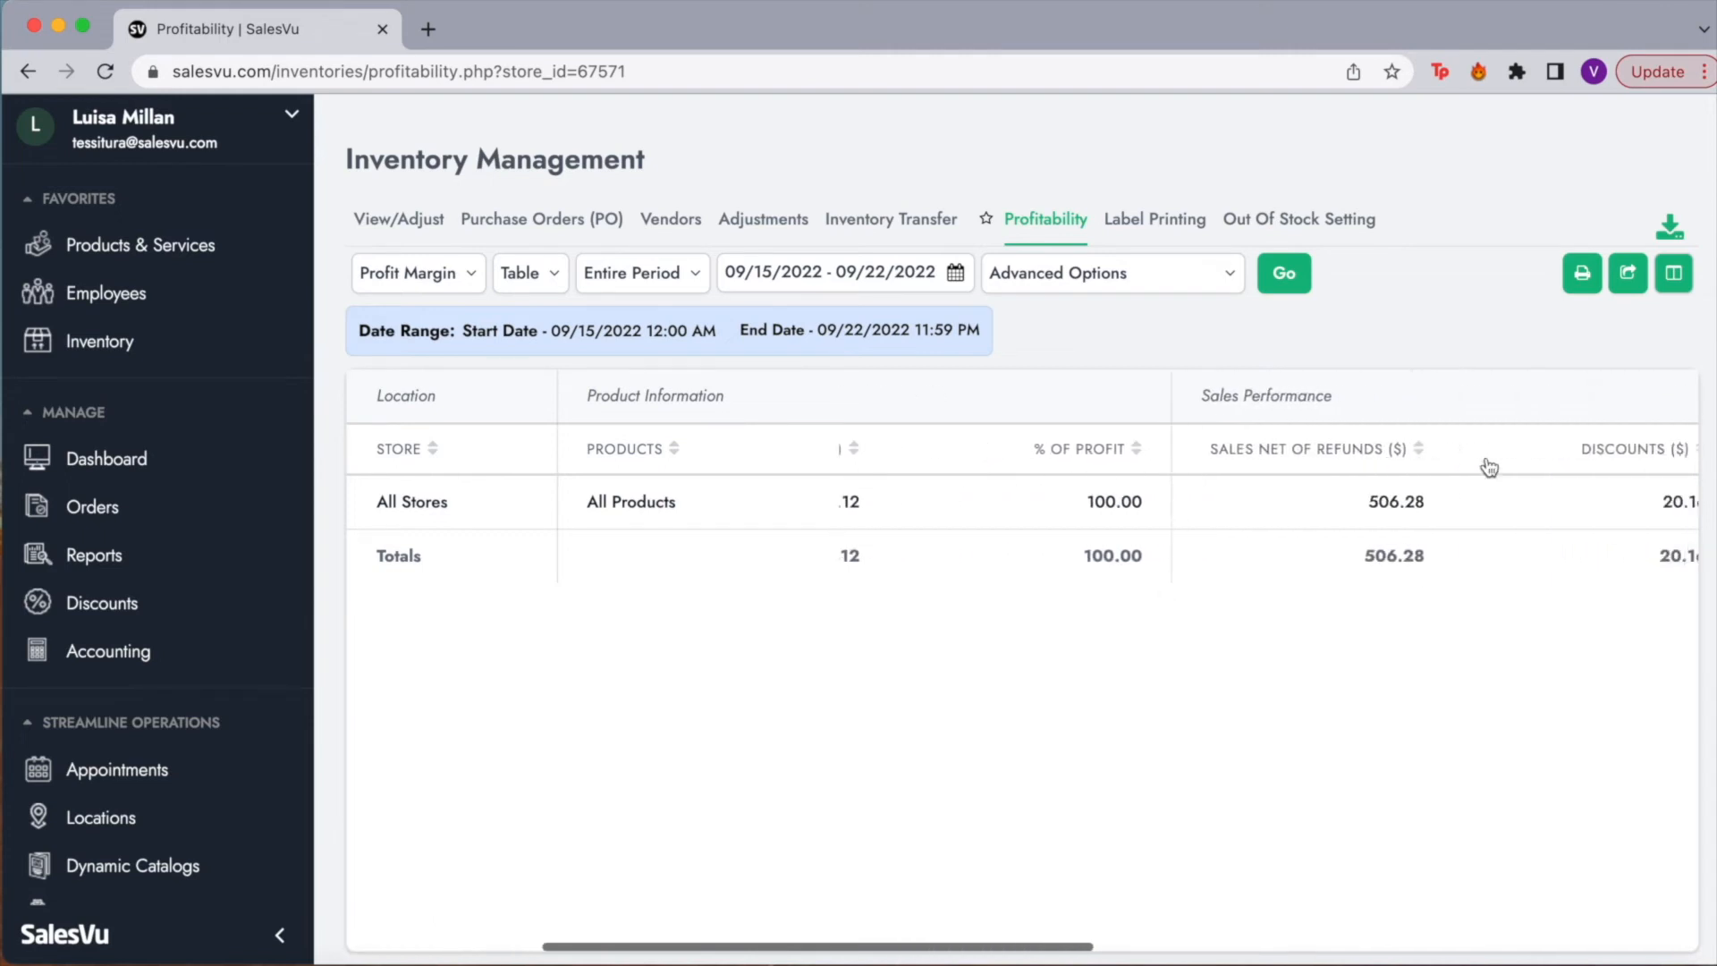
scroll(1481, 502, right, 5)
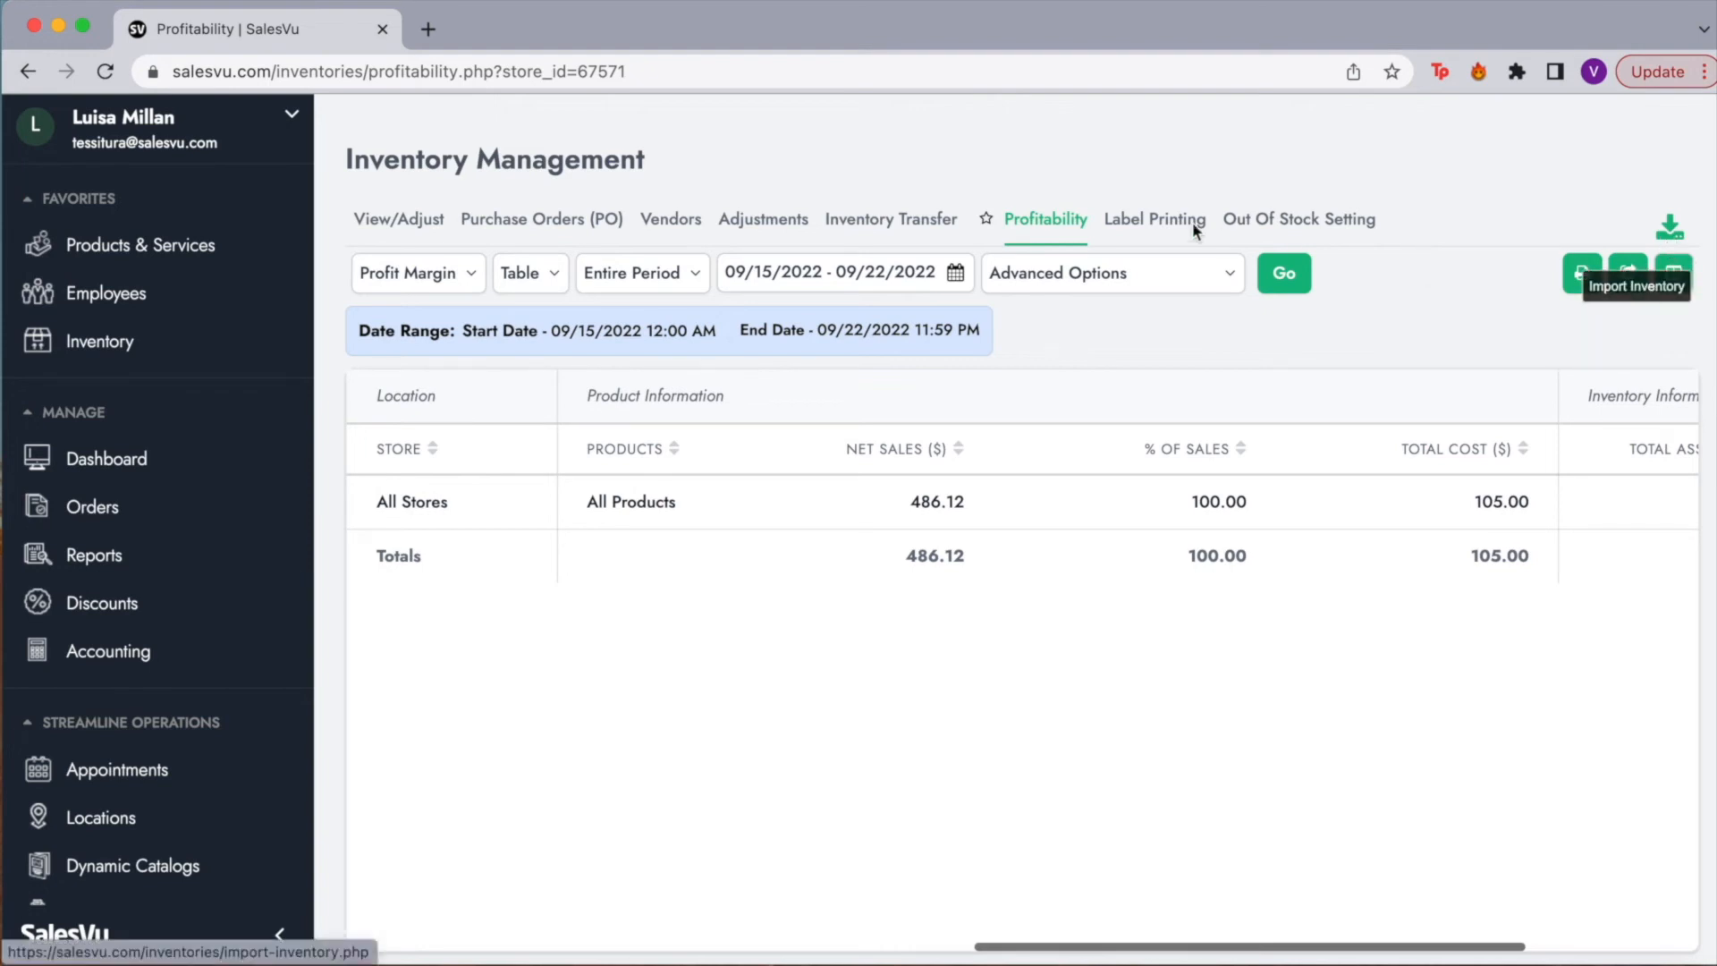
Step: Open the Out Of Stock Setting tab in Inventory Management
click(1225, 220)
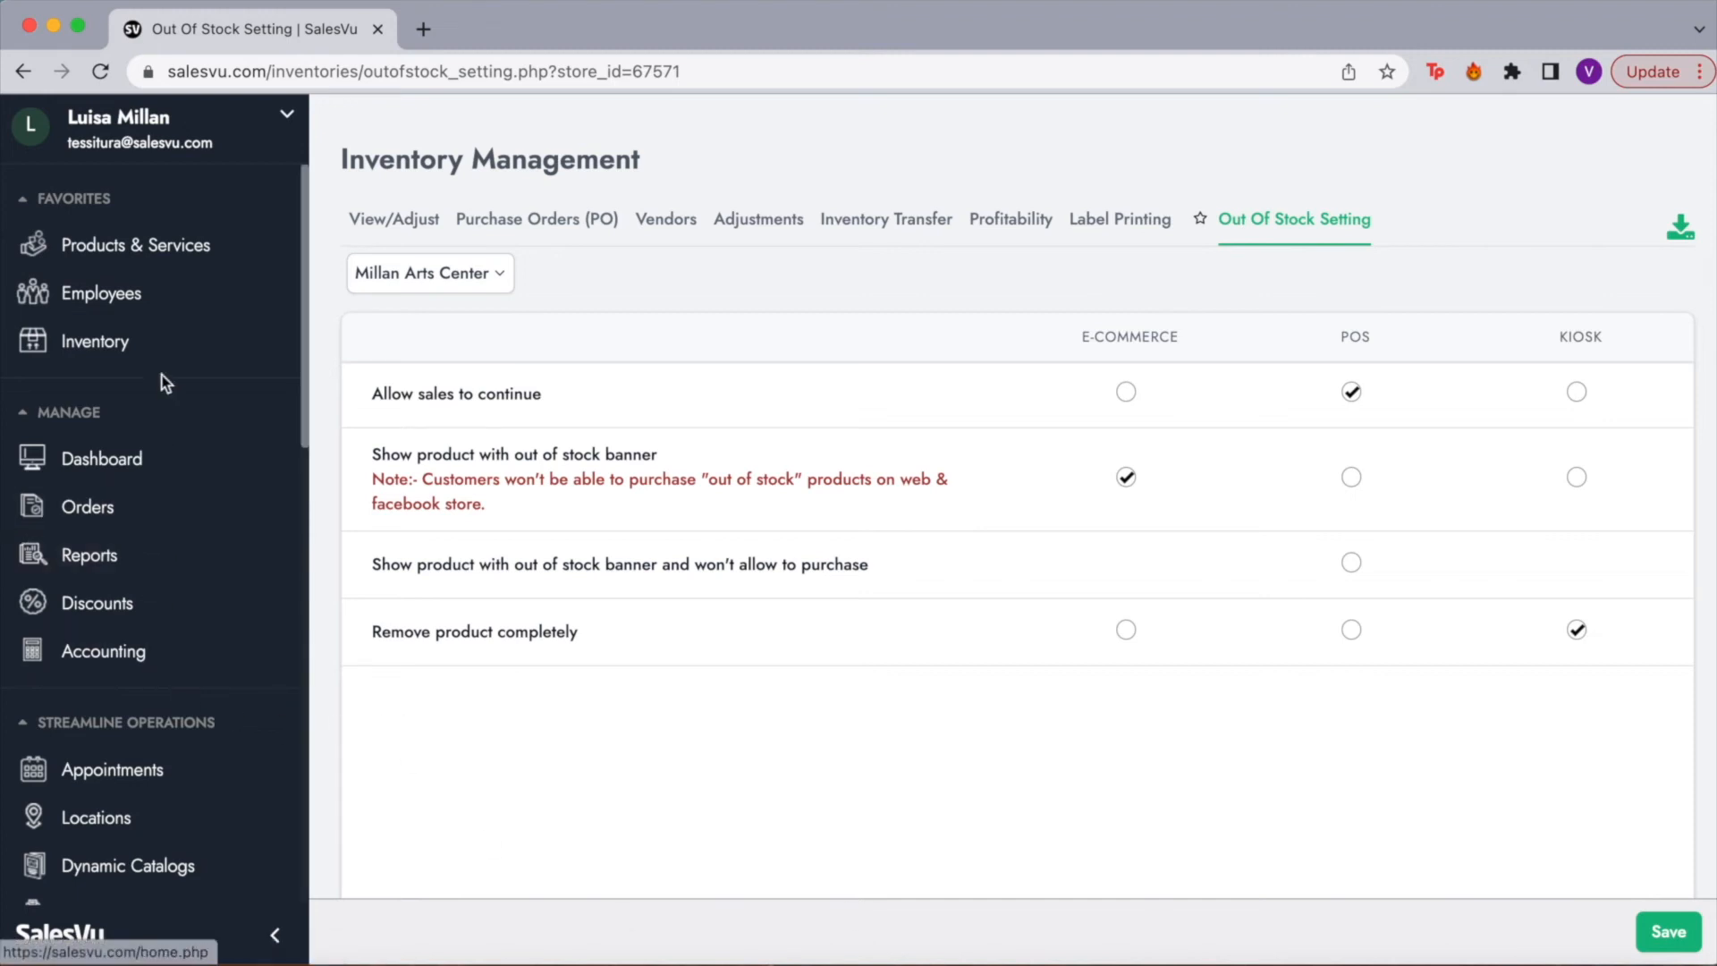
Step: Open Reports > Sales and scroll through the $42,615.09 net sales report
click(83, 561)
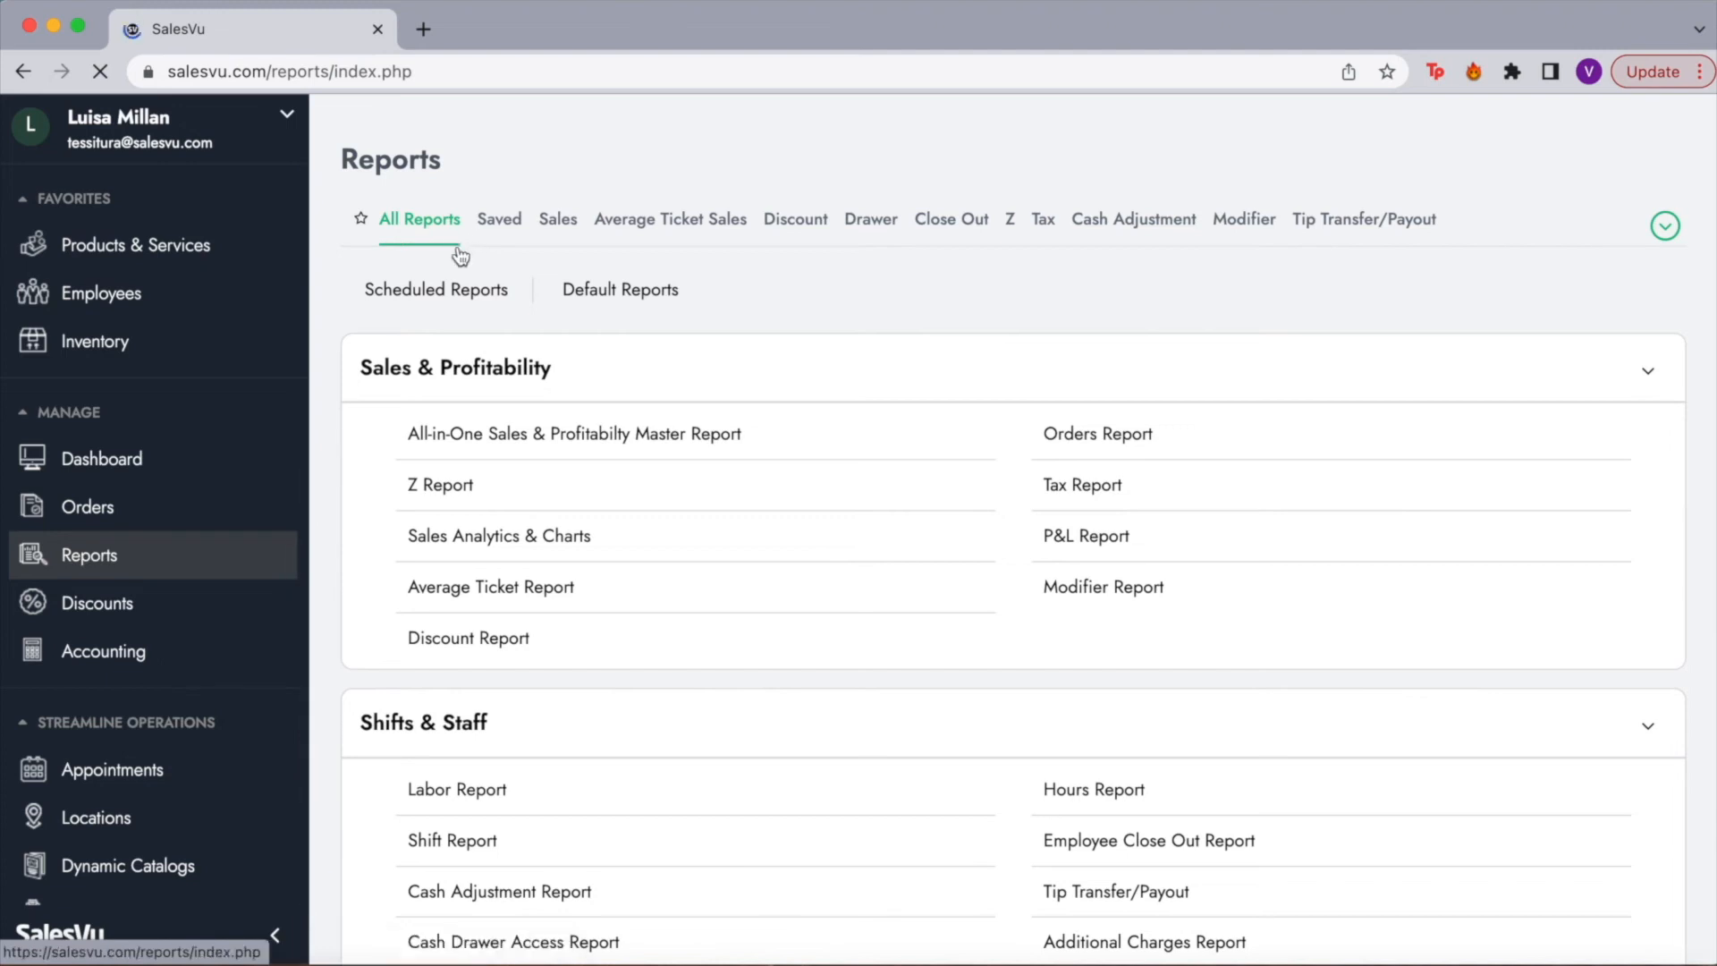
click(559, 220)
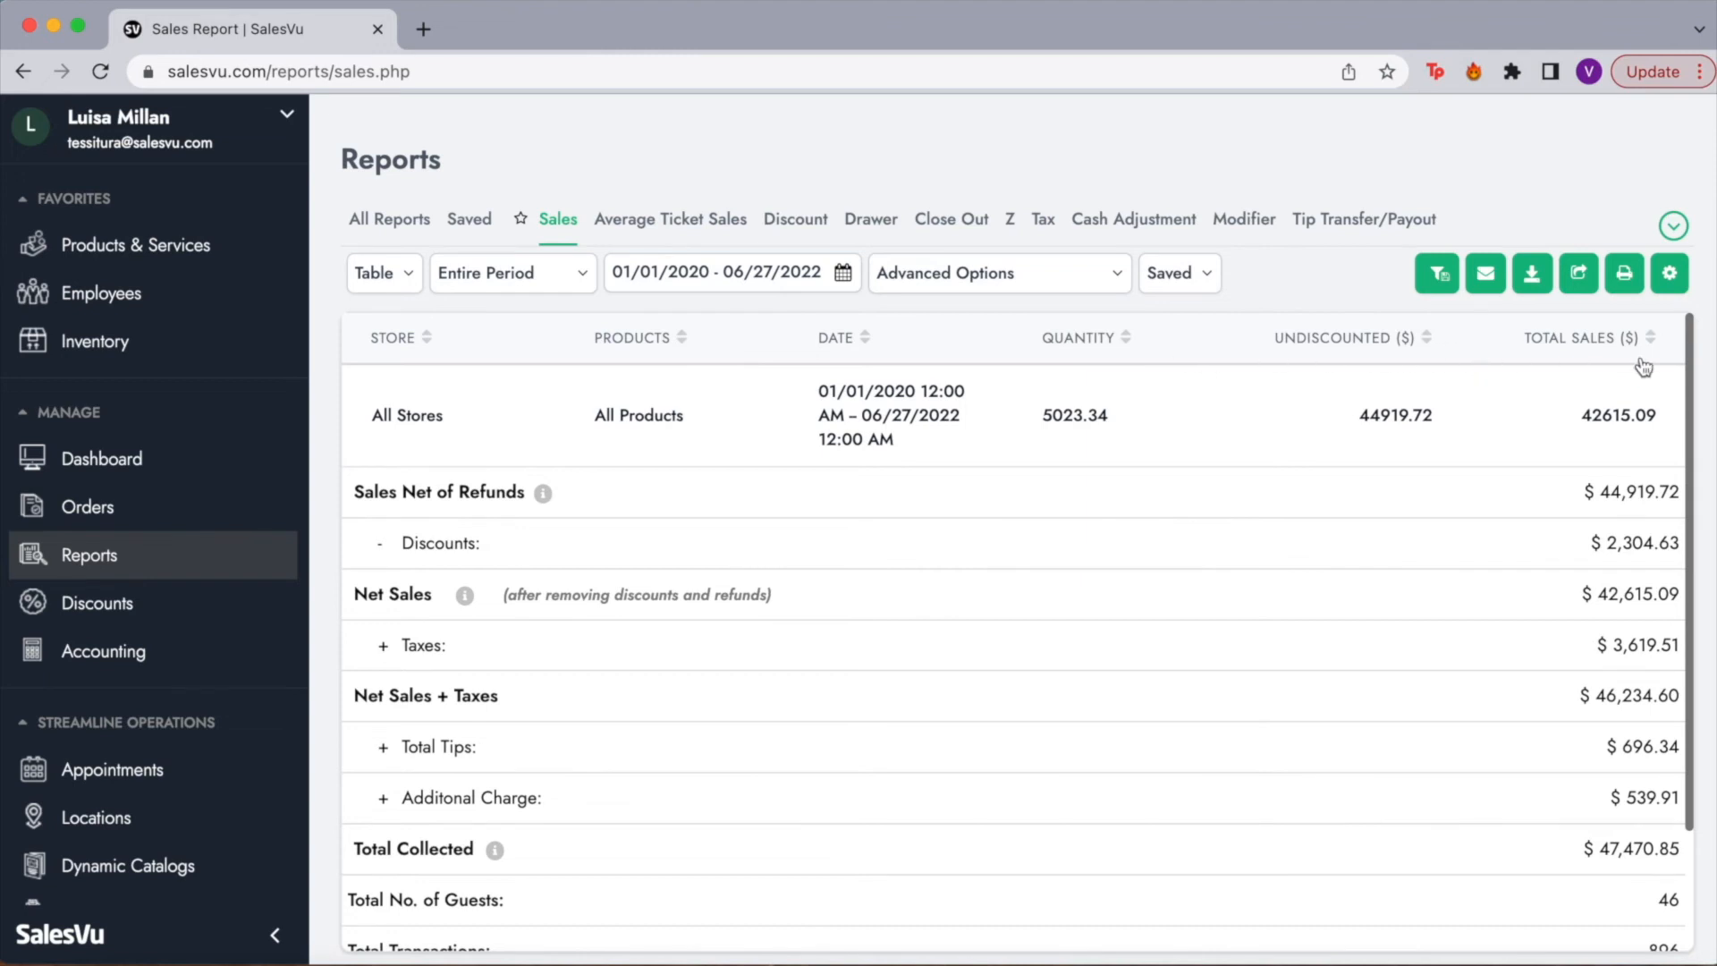
scroll(1106, 780, down, 1)
scroll(1105, 780, down, 3)
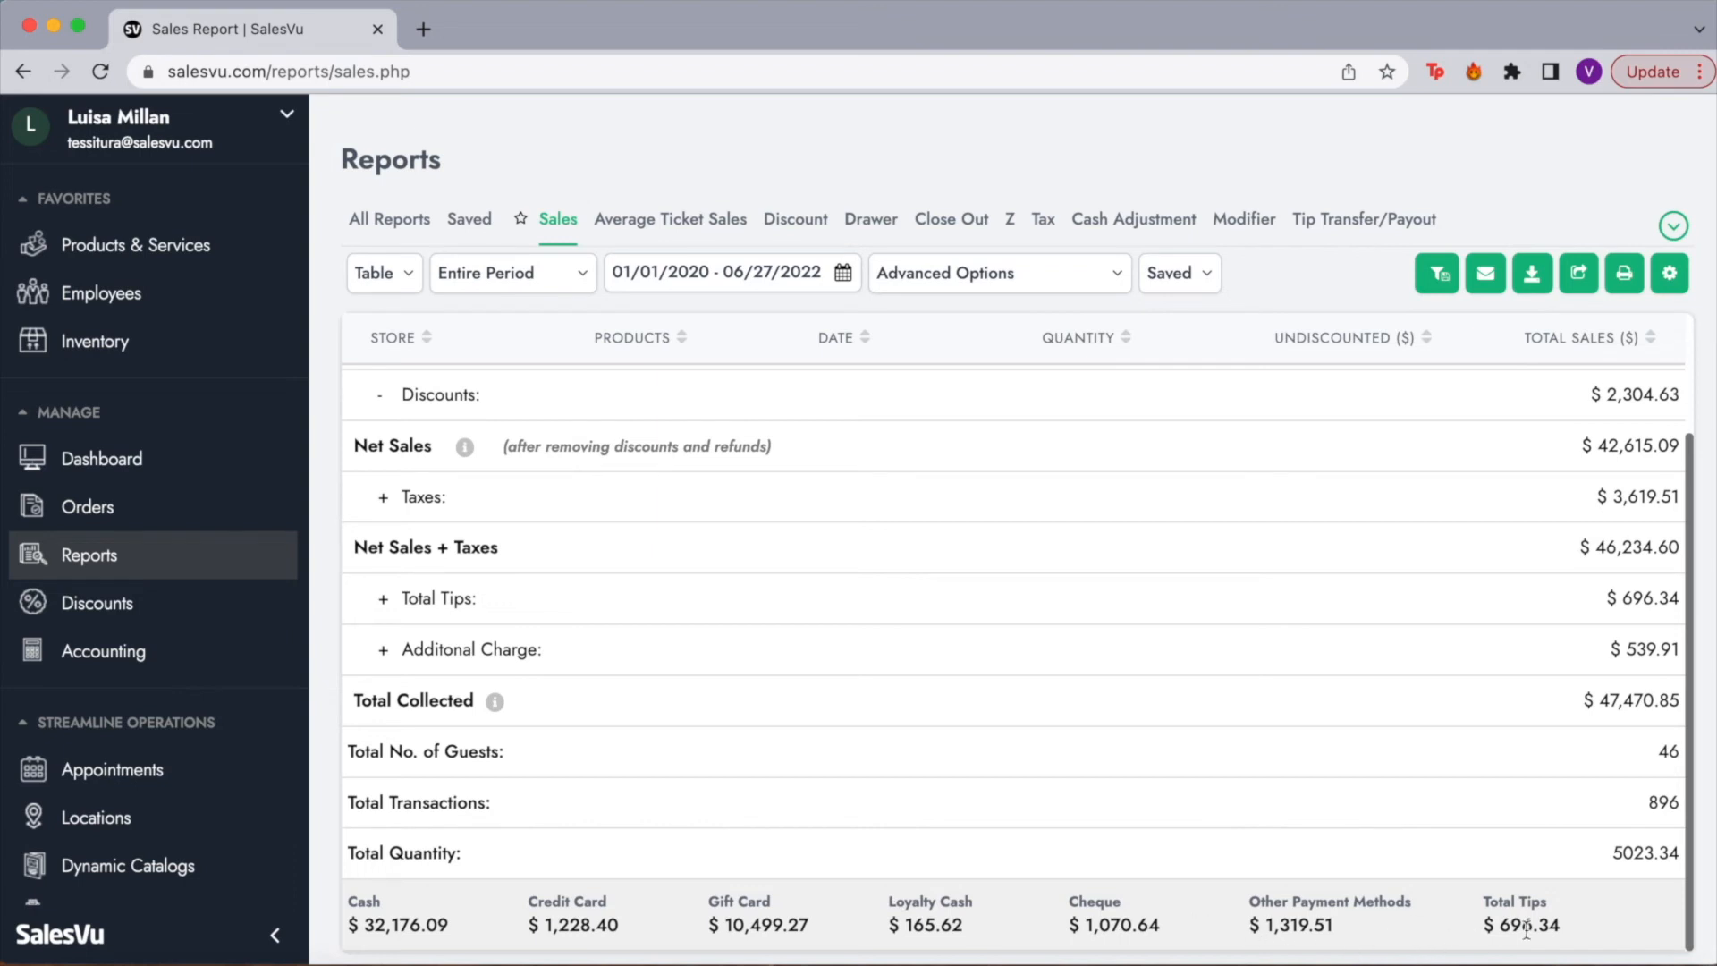
scroll(1095, 581, up, 2)
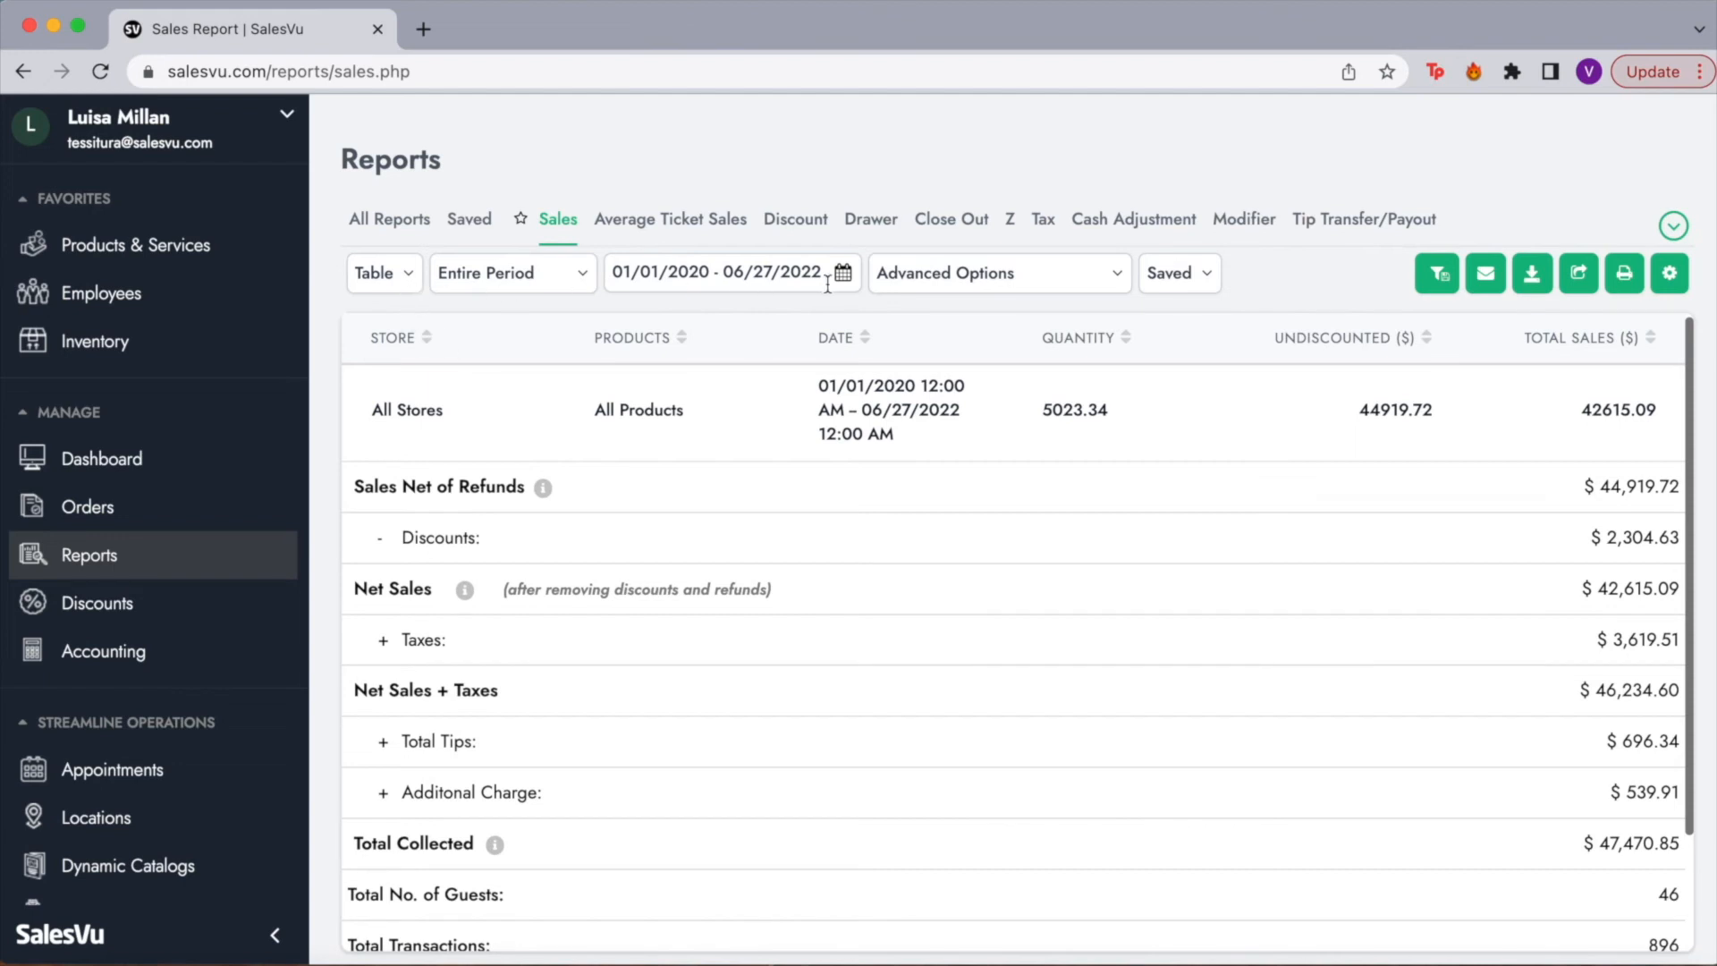
click(391, 275)
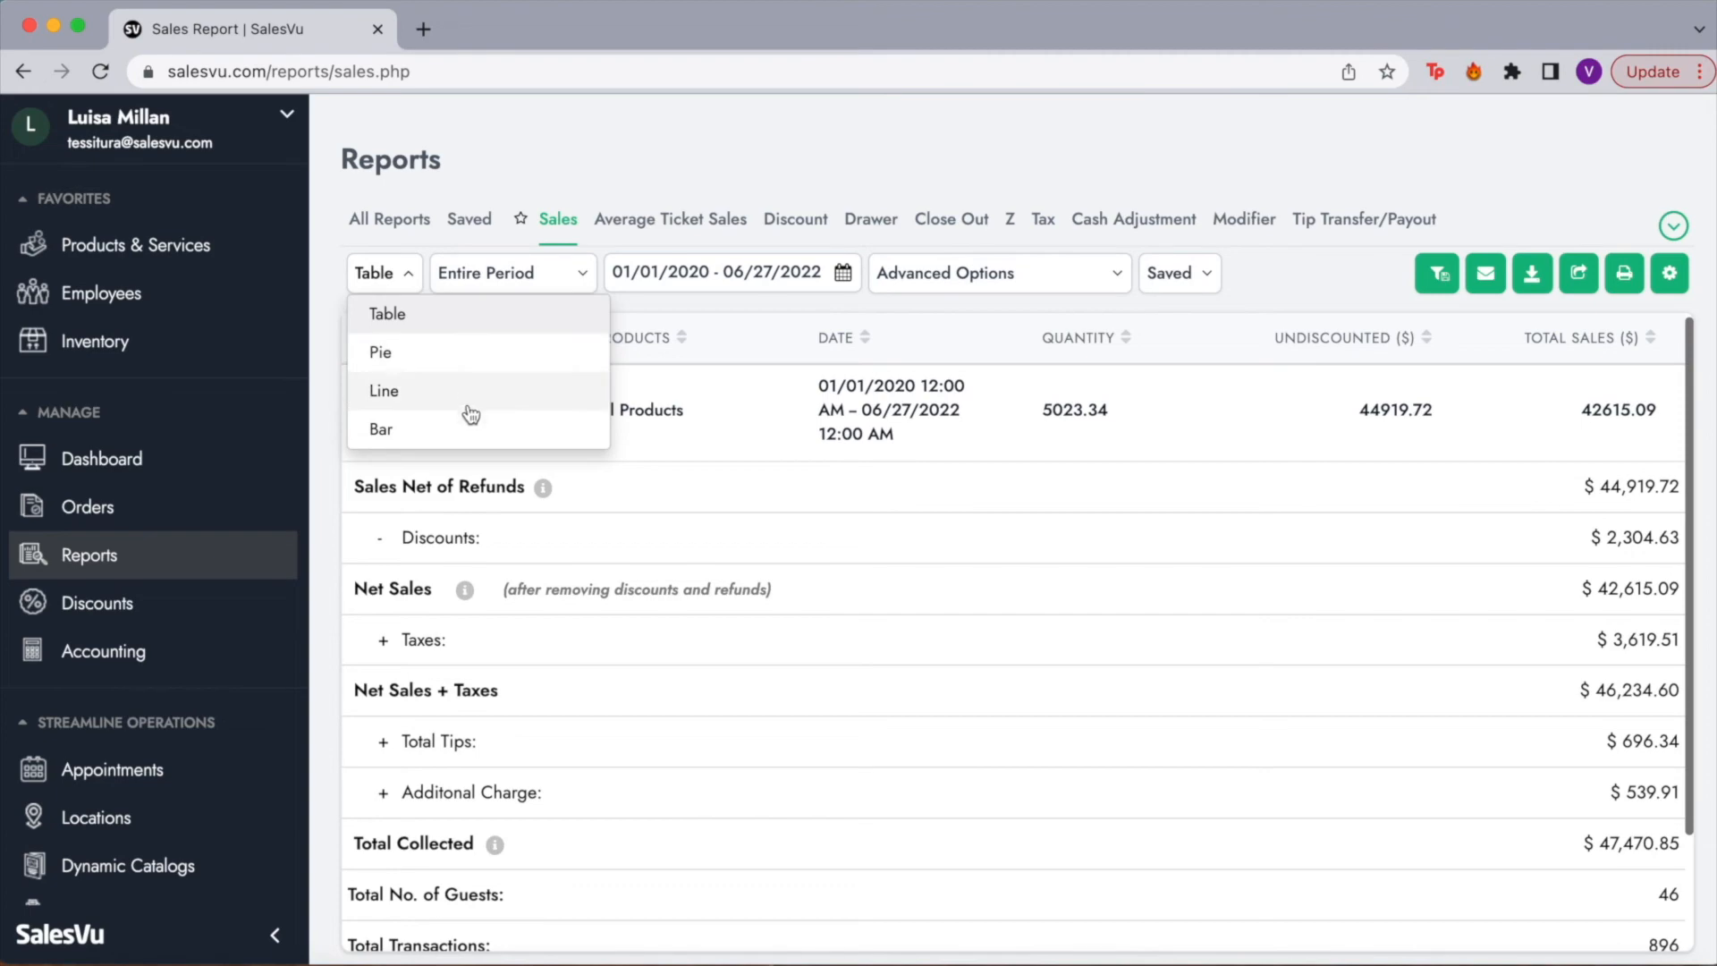
click(549, 283)
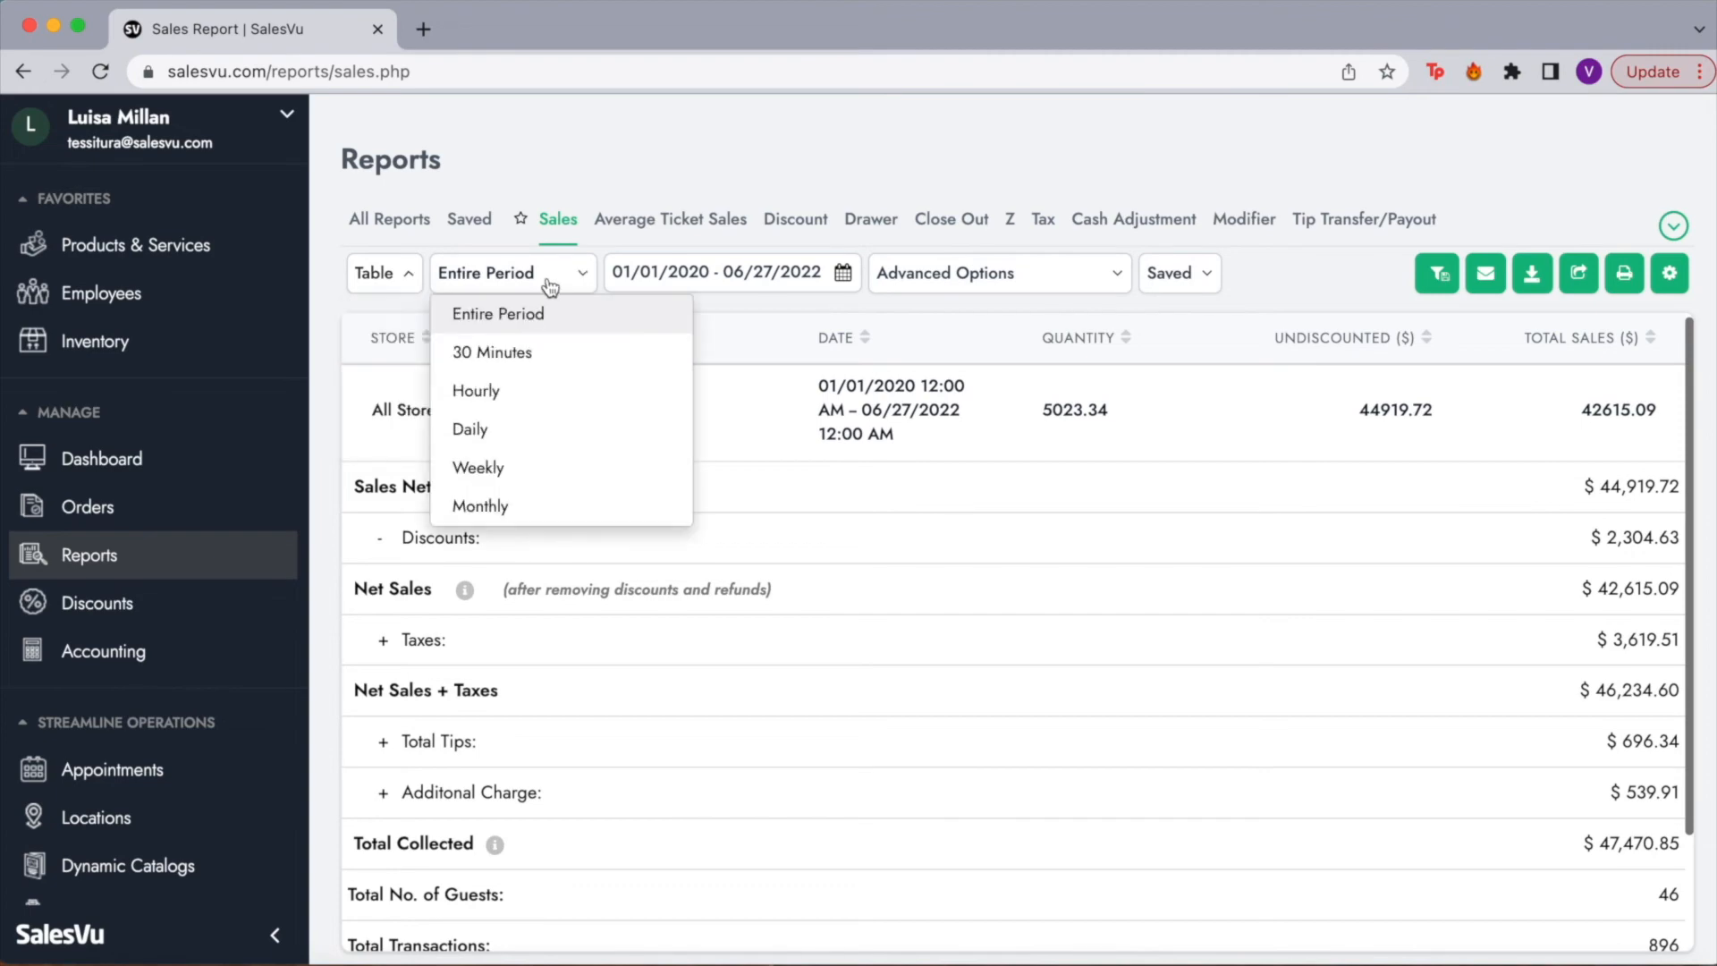
click(846, 278)
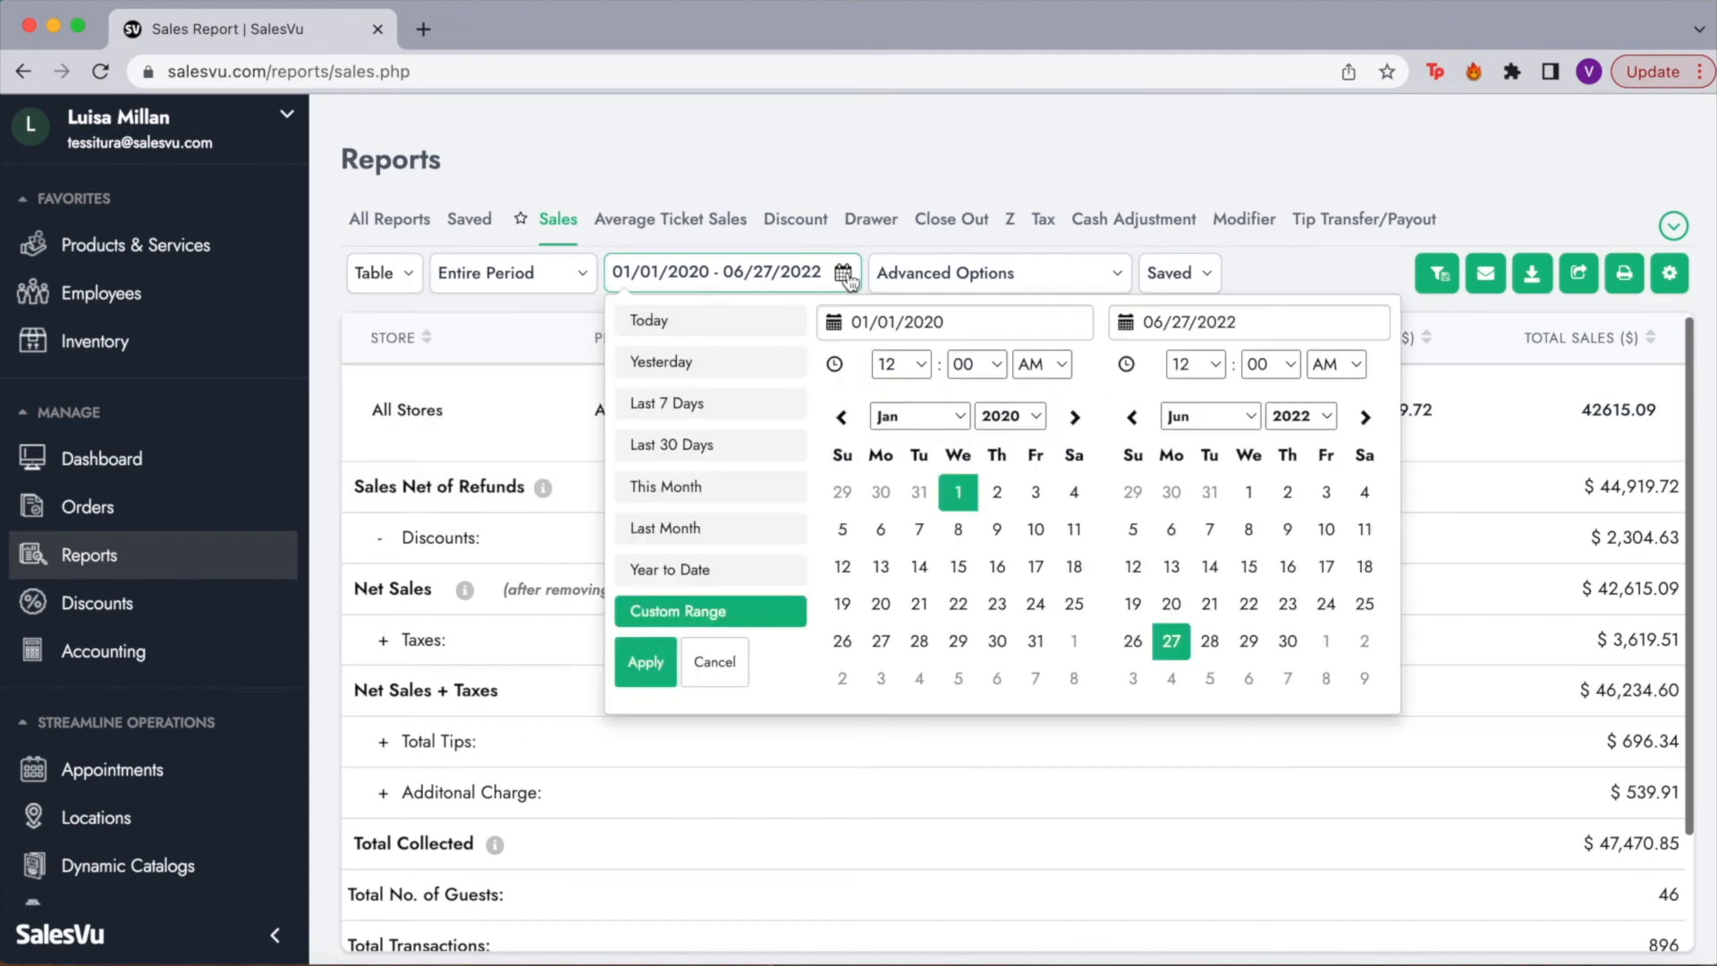
click(1012, 279)
click(853, 388)
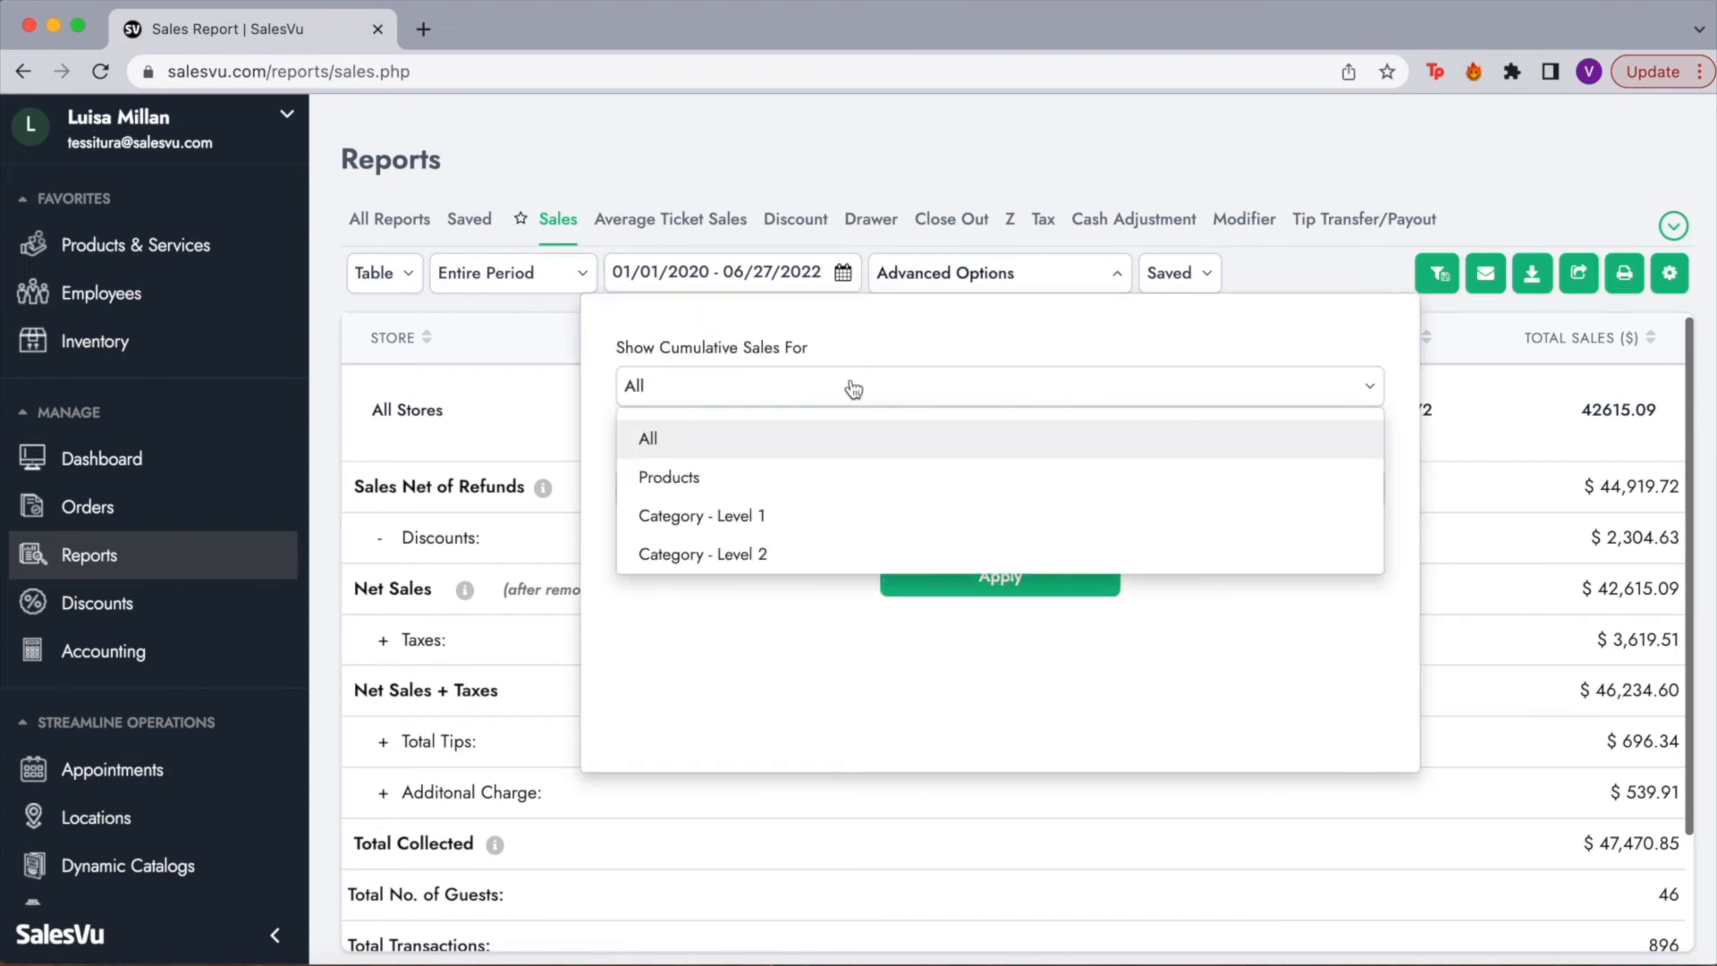
click(853, 388)
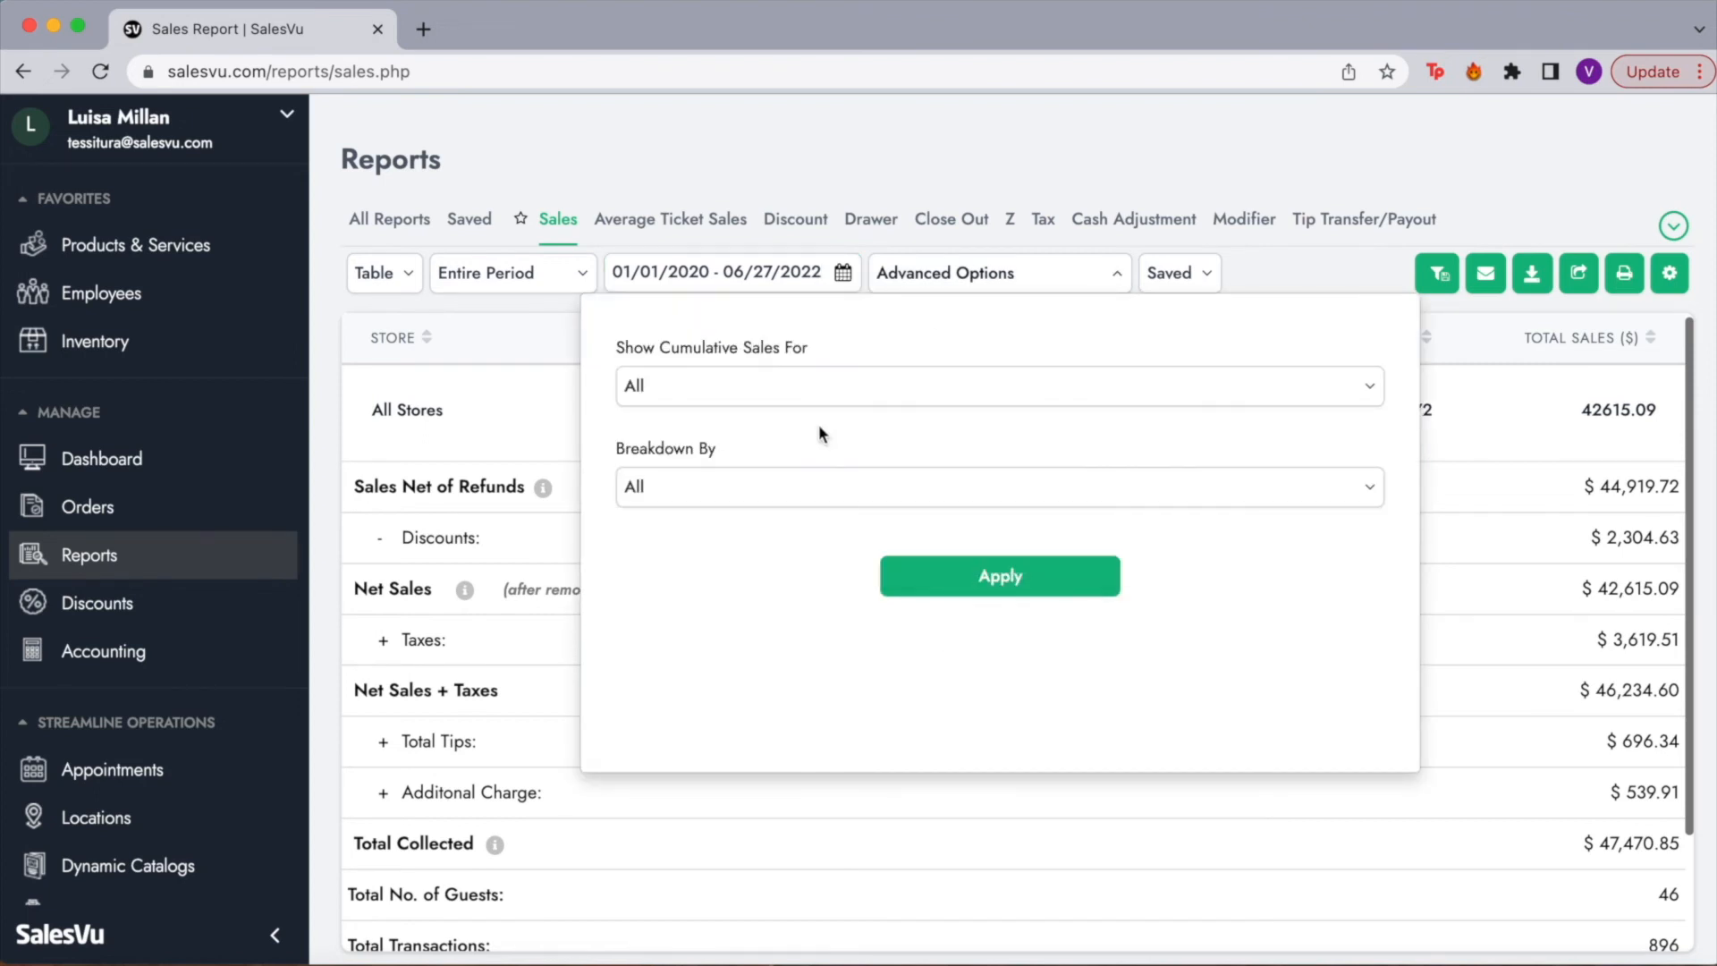
click(753, 492)
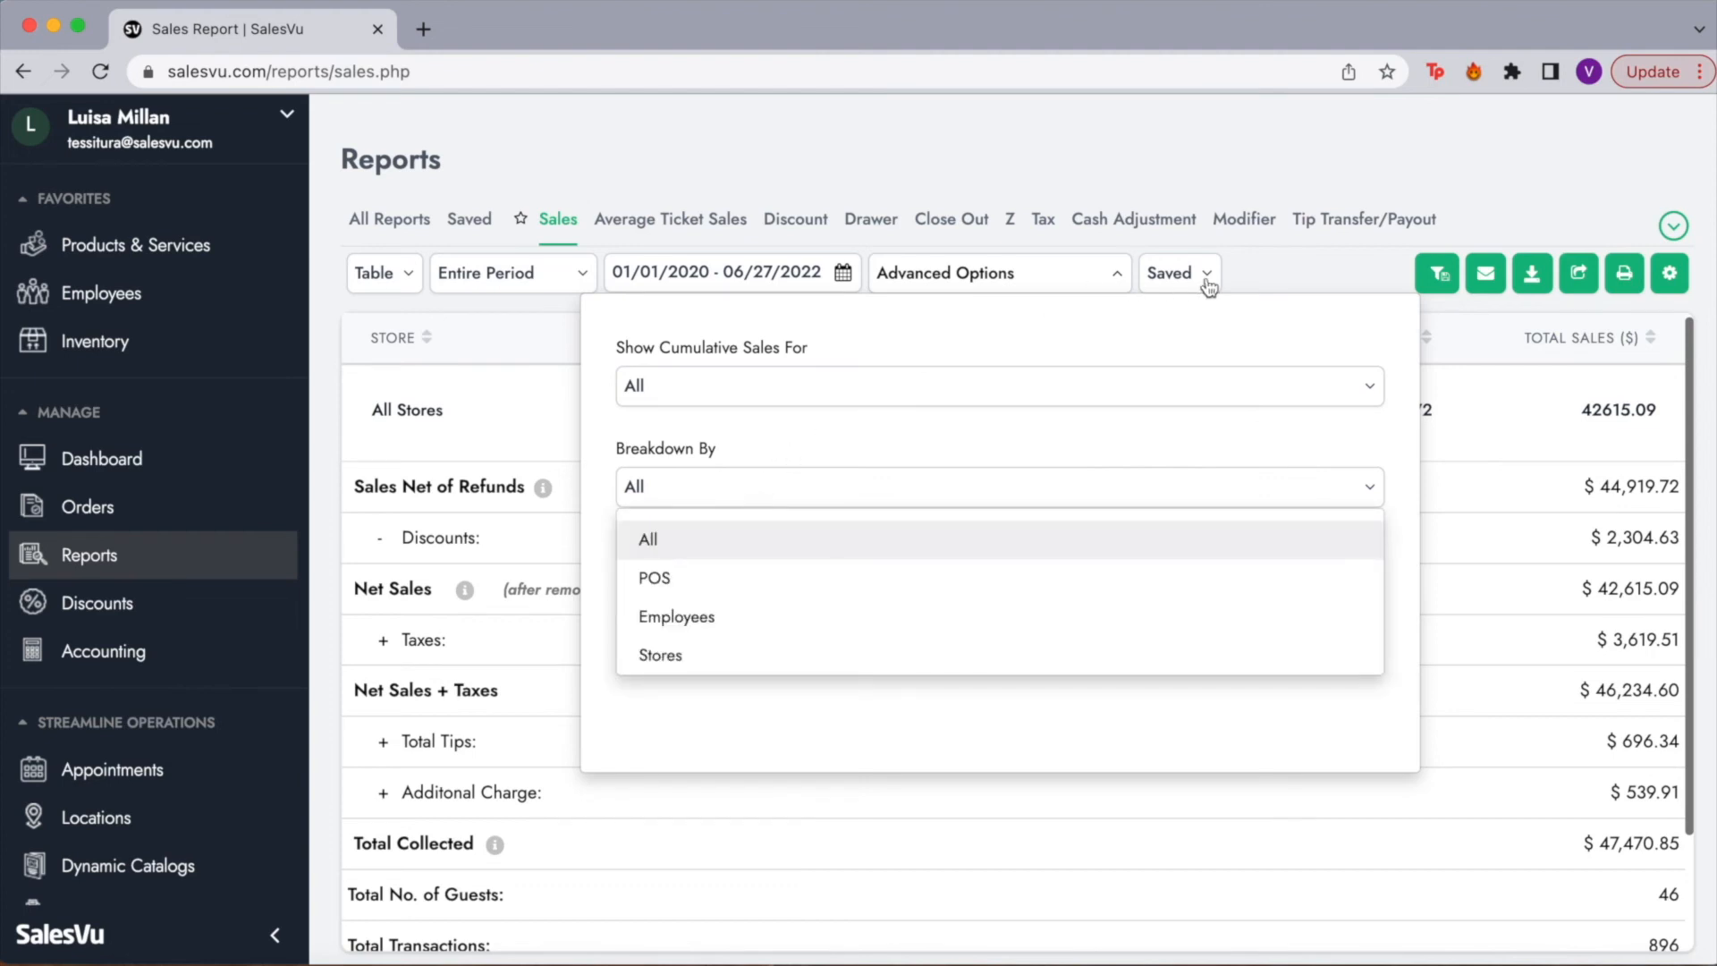
click(1303, 265)
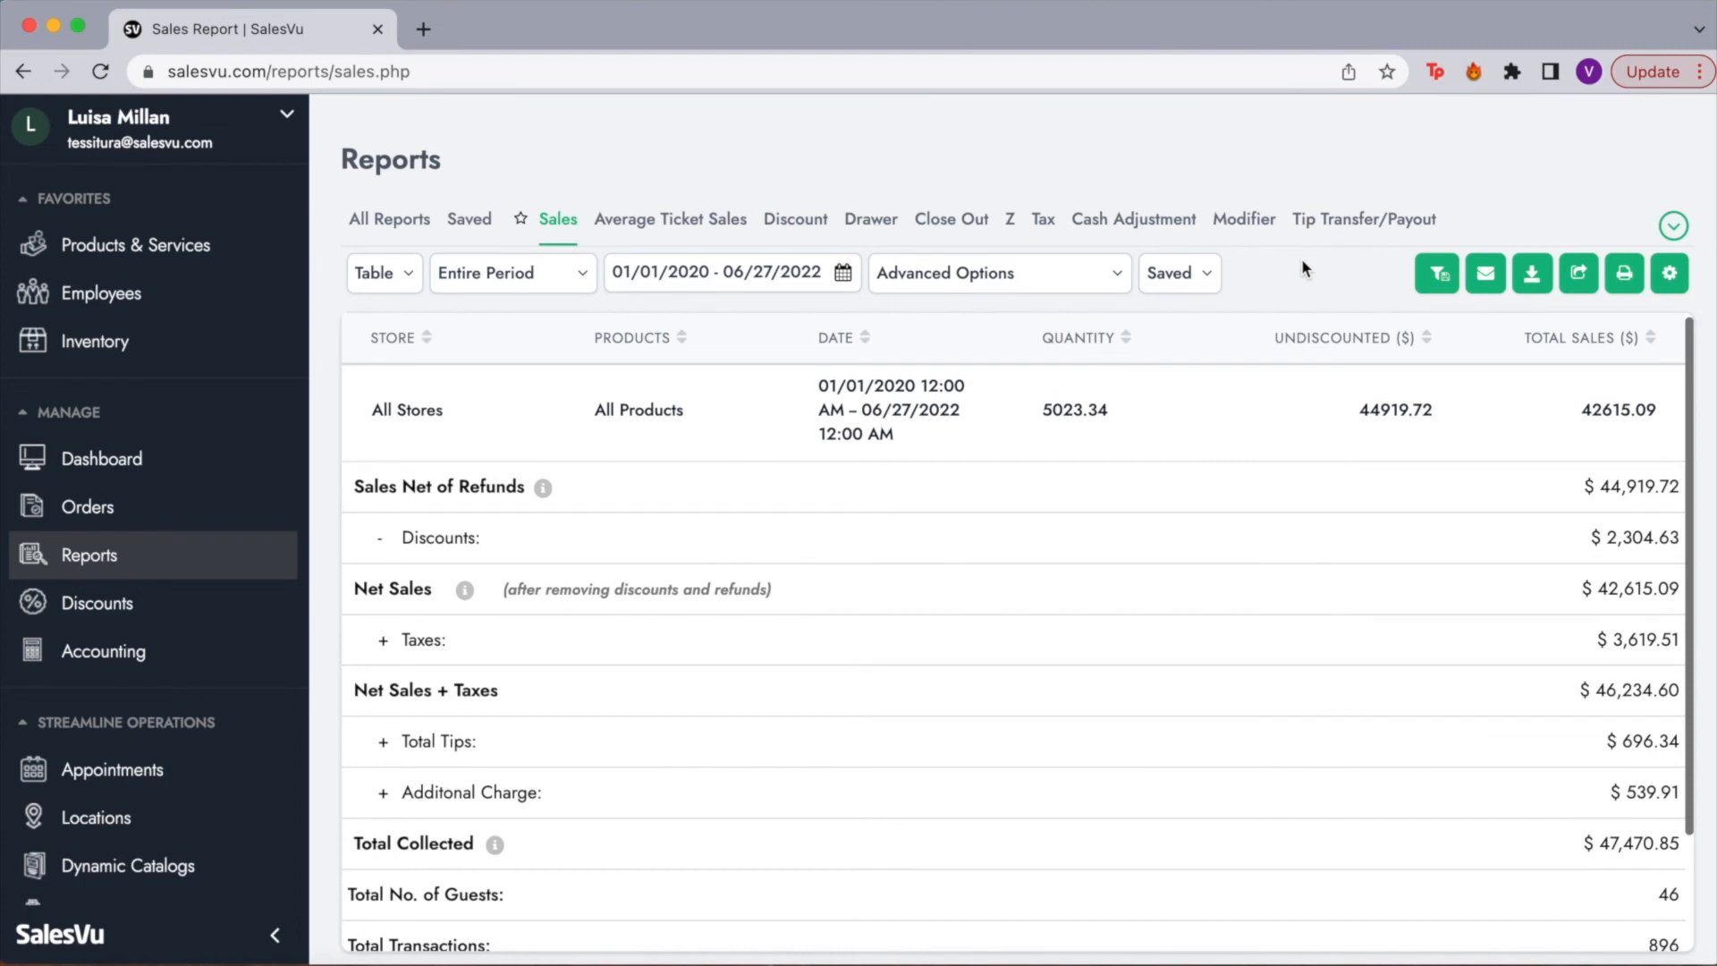
Step: Load 'Top Categories For 1 Year' from the Saved reports list
click(1199, 280)
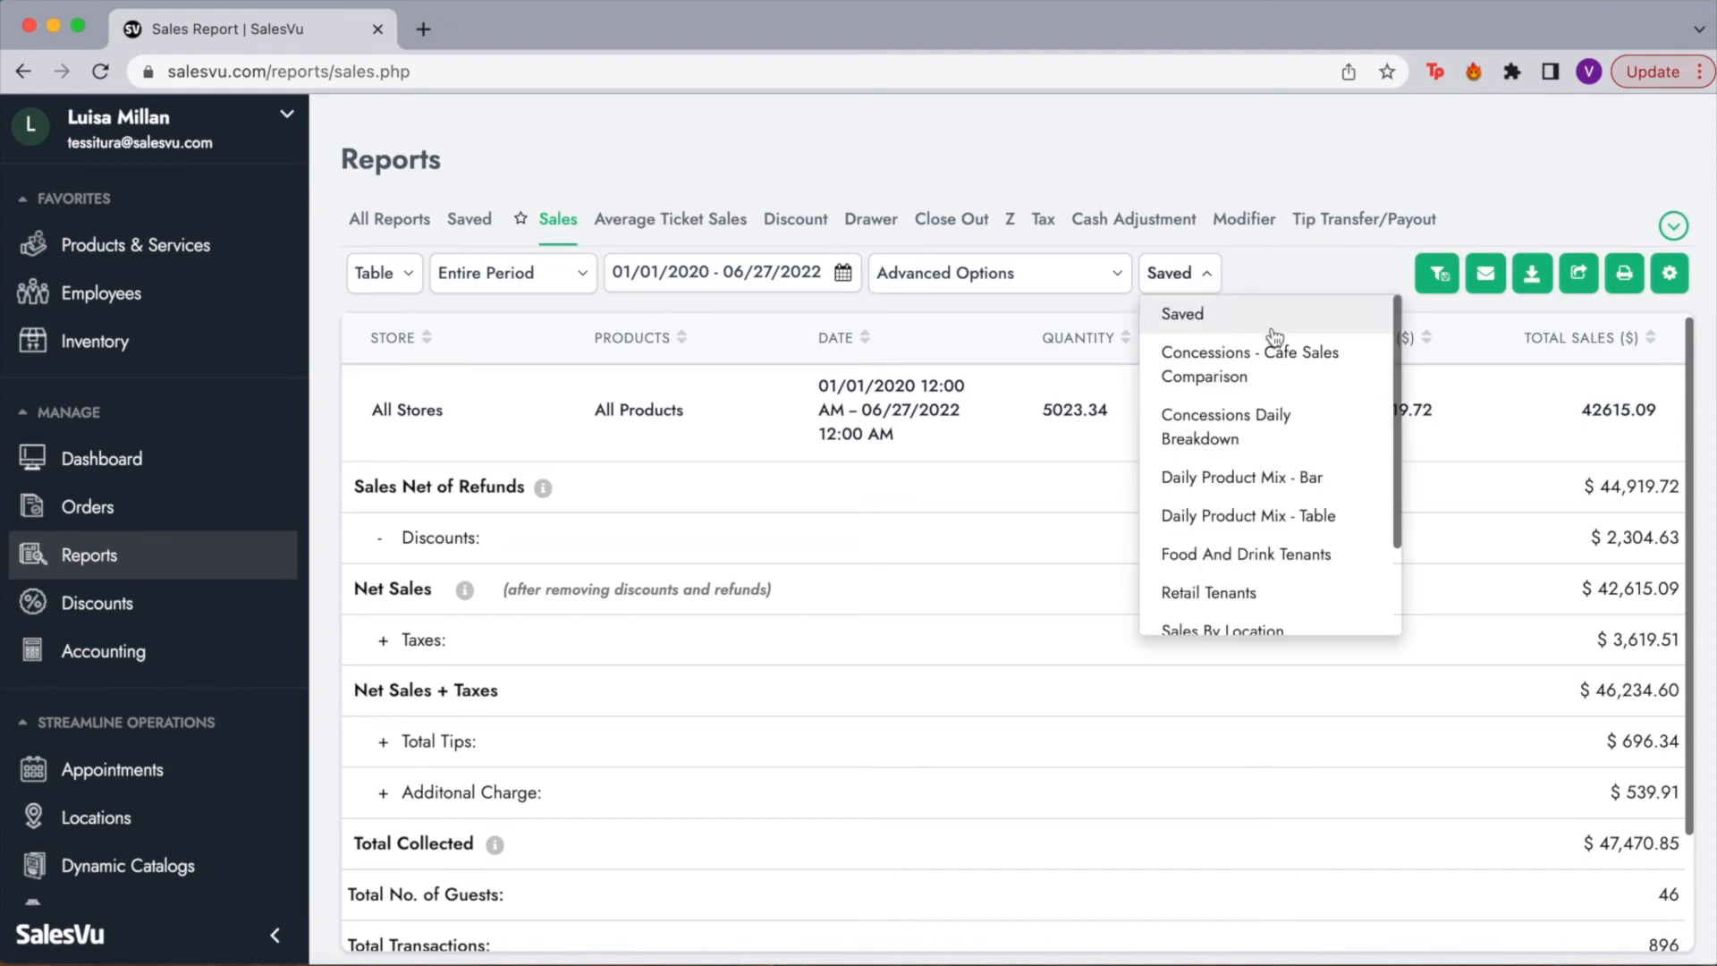
scroll(1266, 471, down, 3)
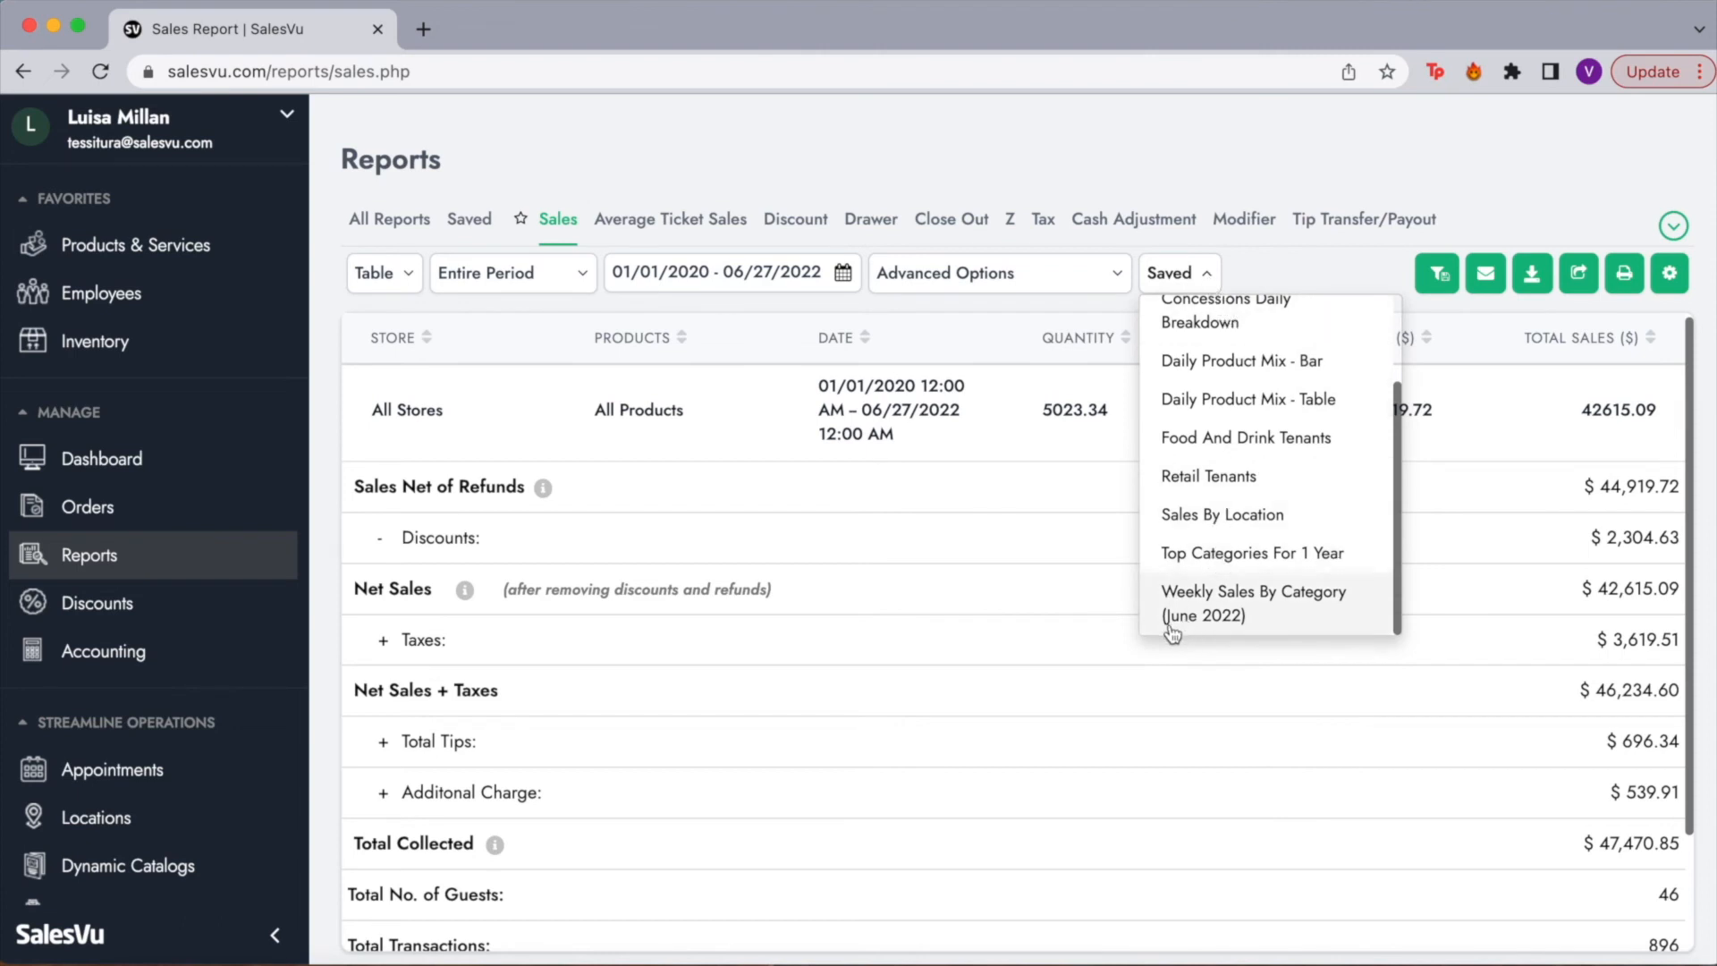
click(1214, 554)
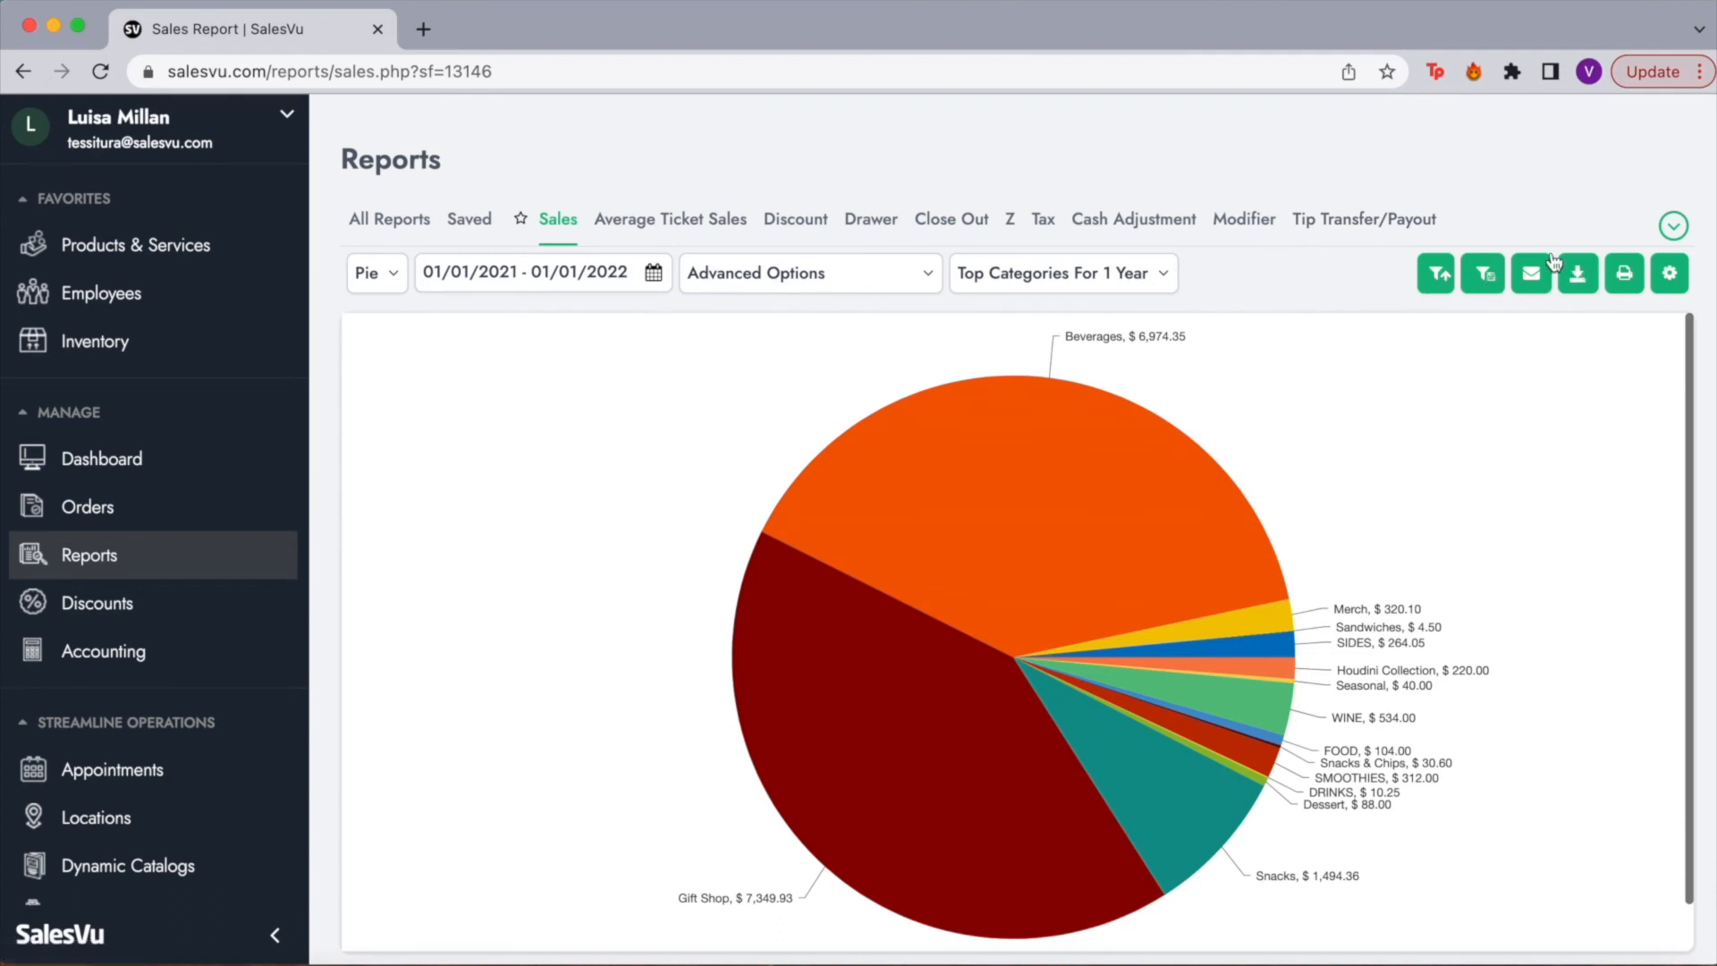
click(1522, 275)
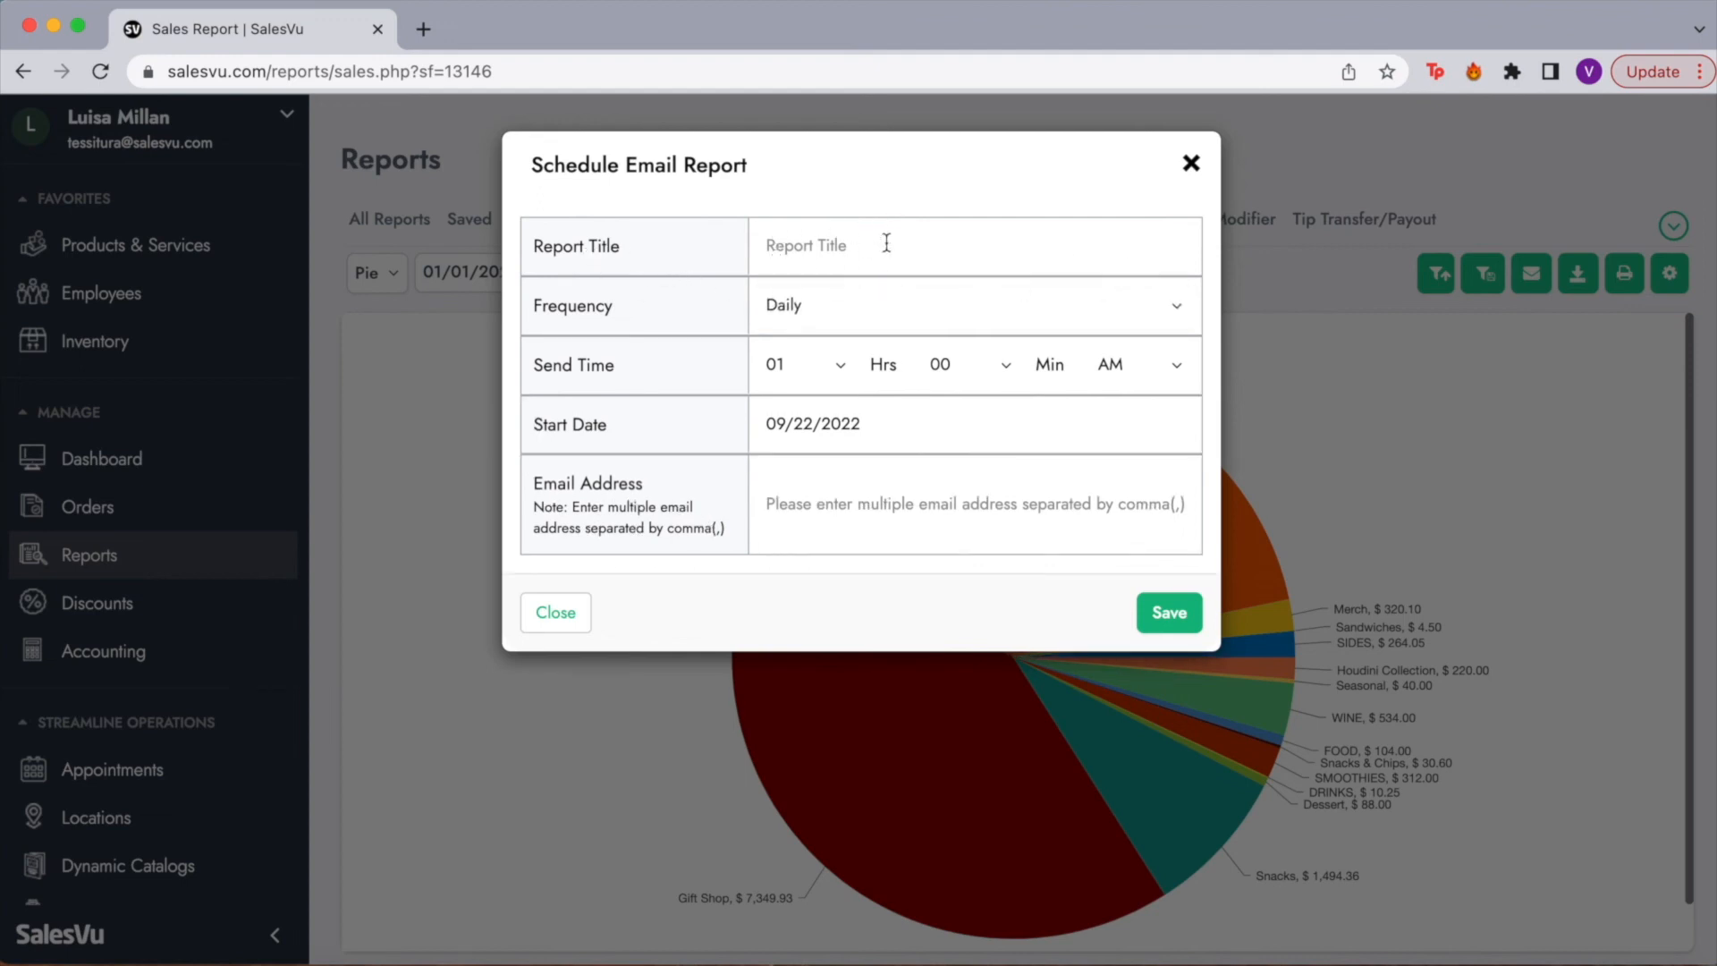
click(858, 309)
click(817, 387)
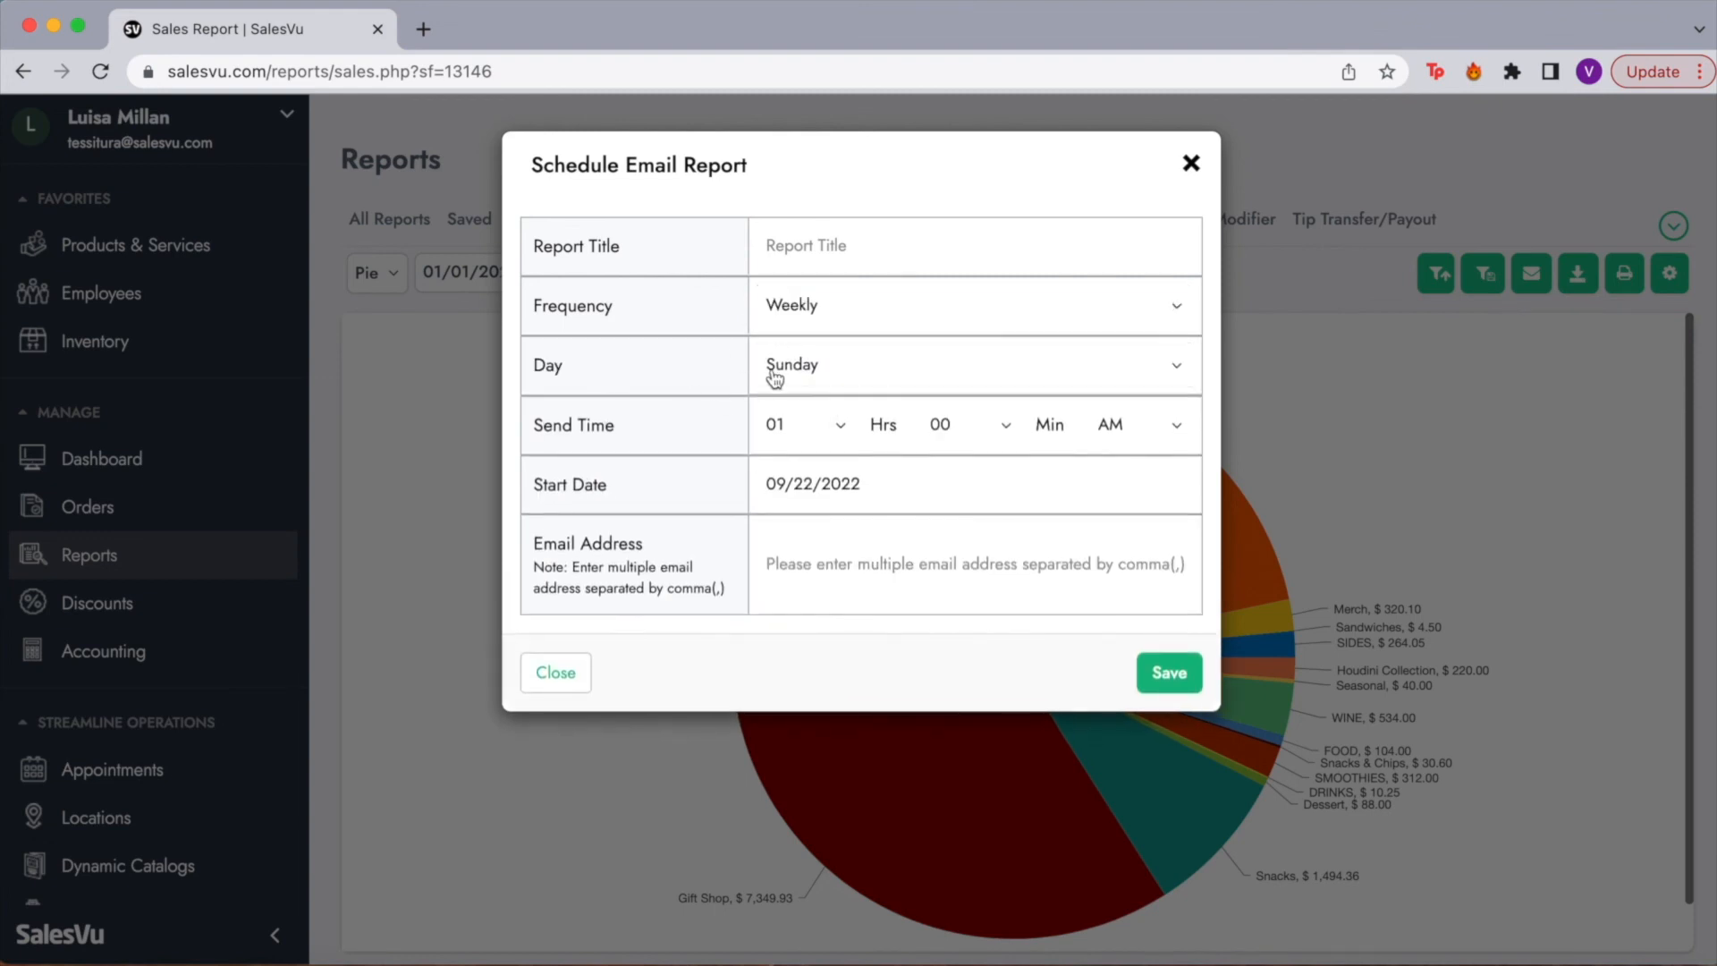
click(774, 379)
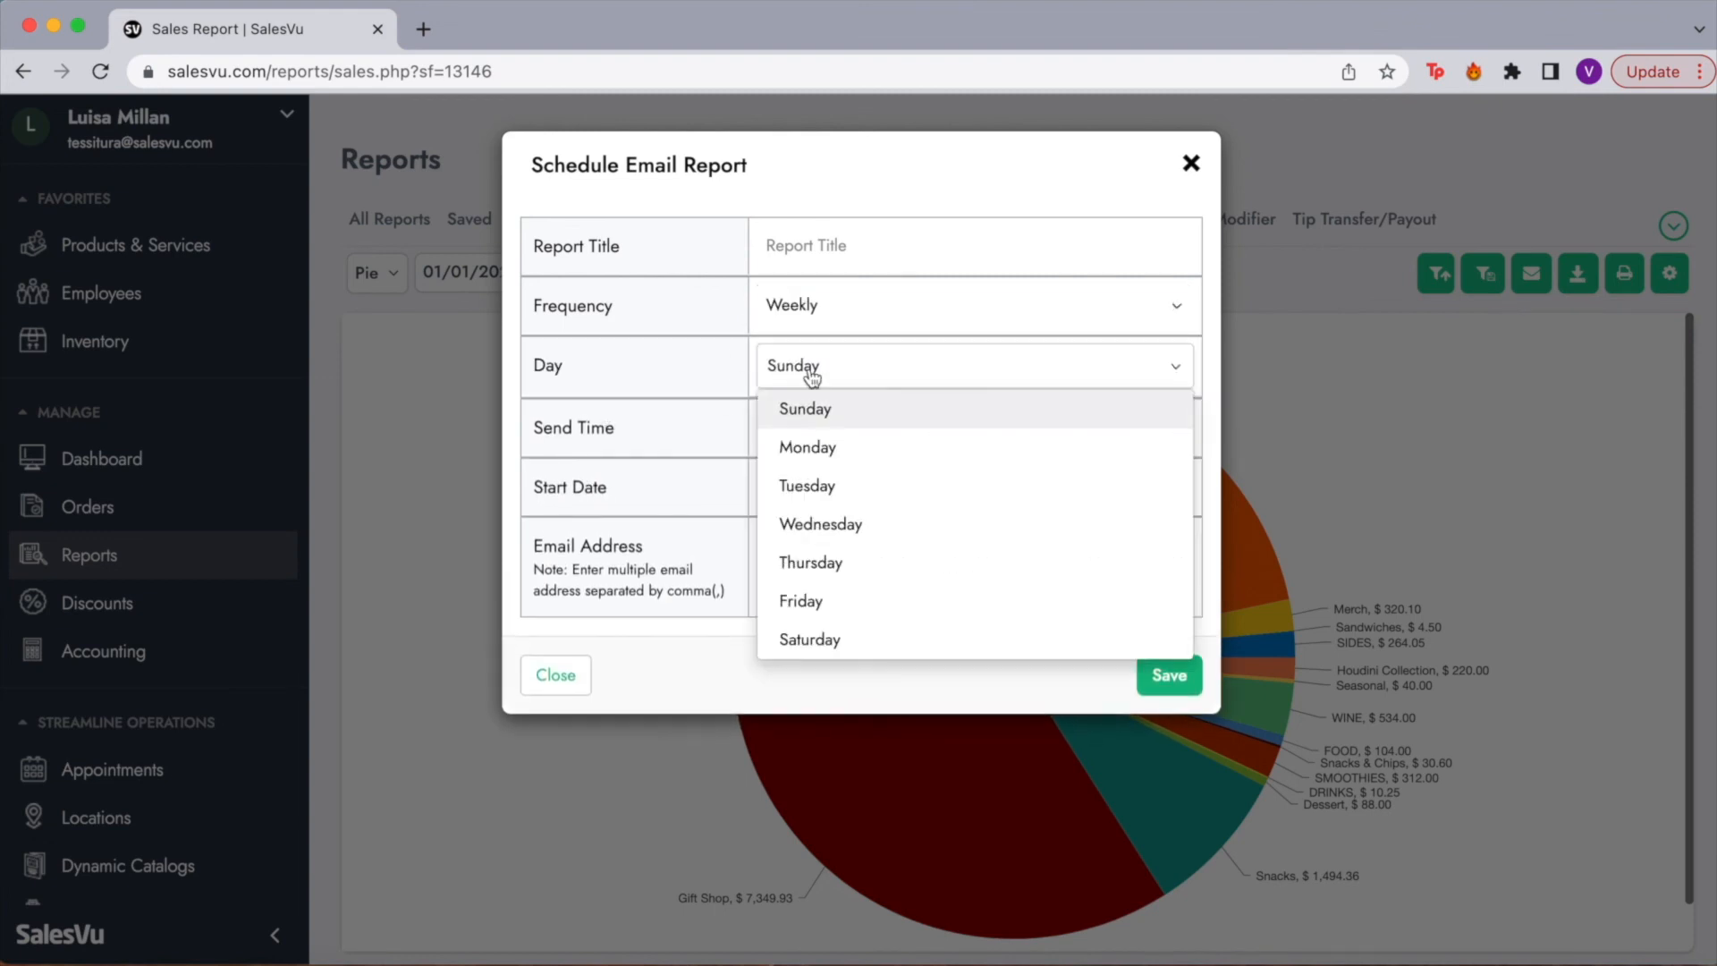
click(850, 454)
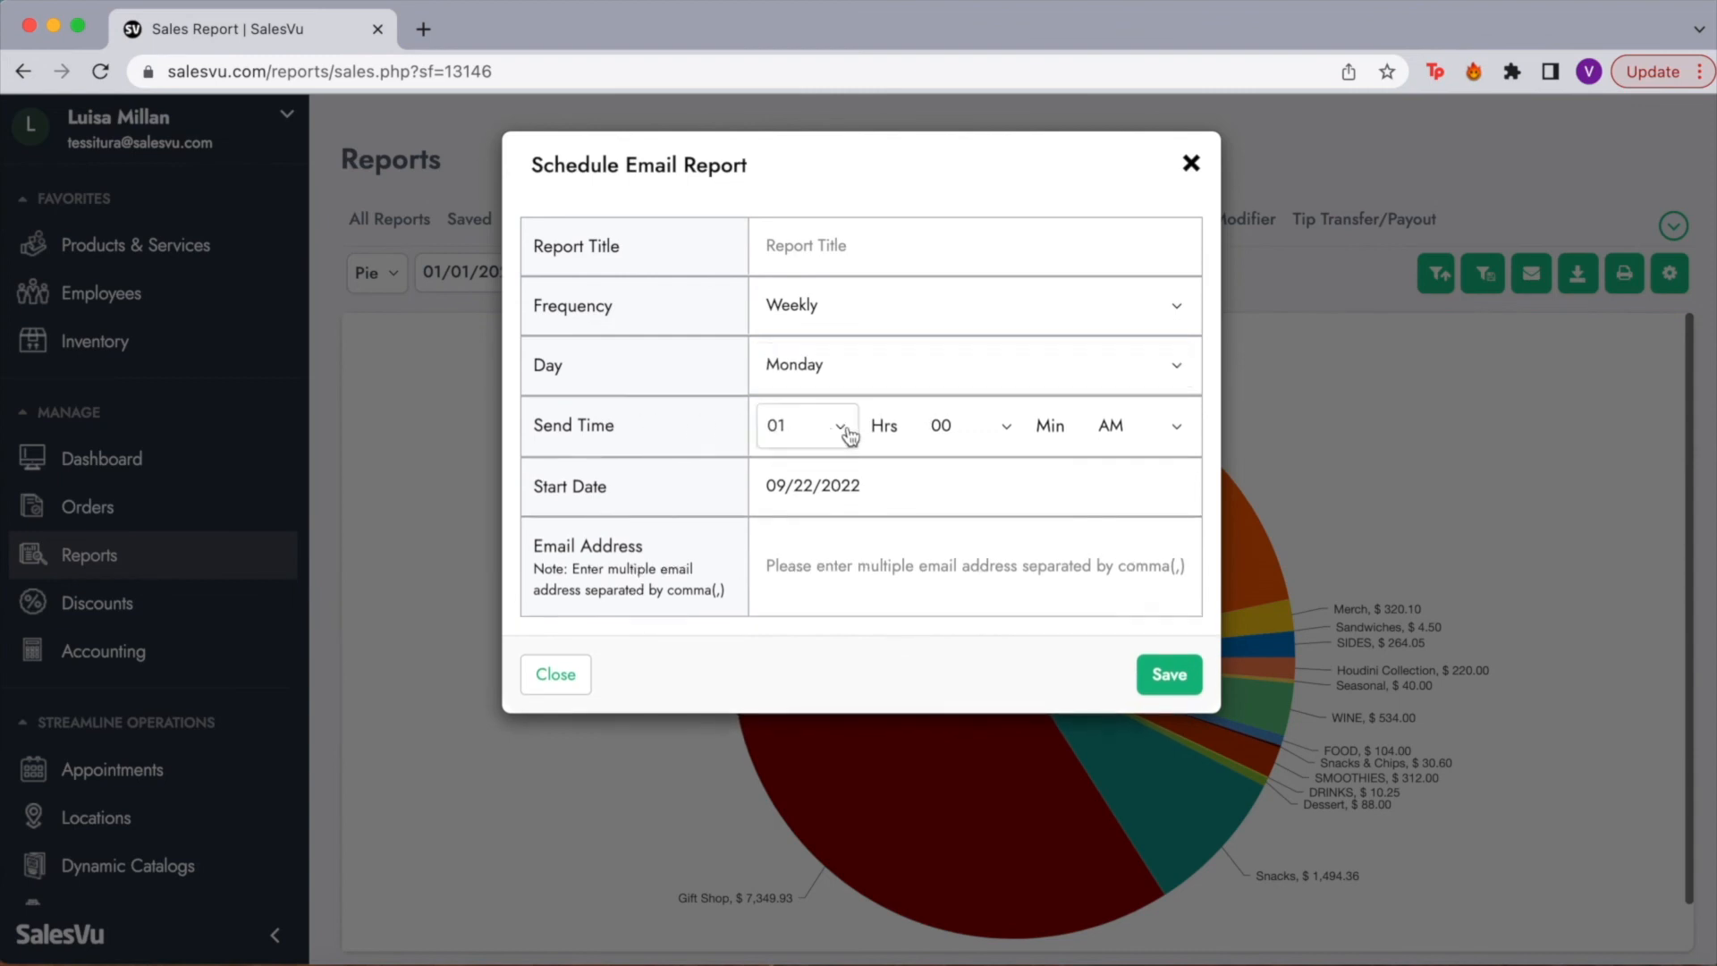
click(812, 431)
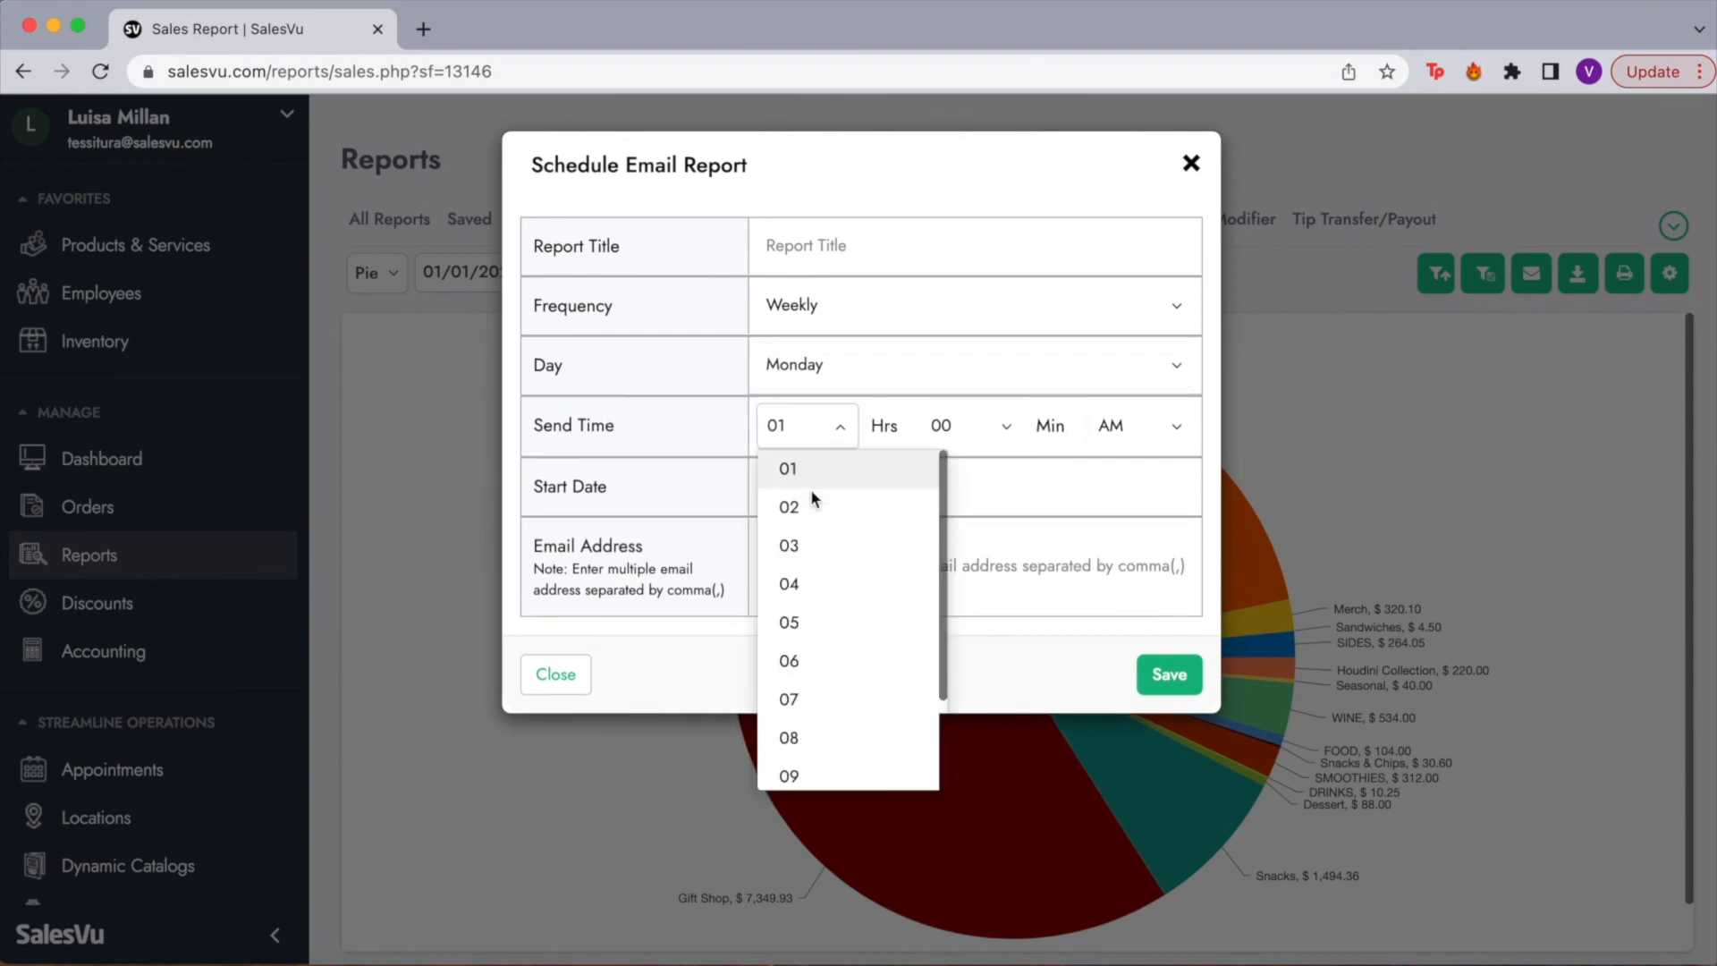
click(805, 701)
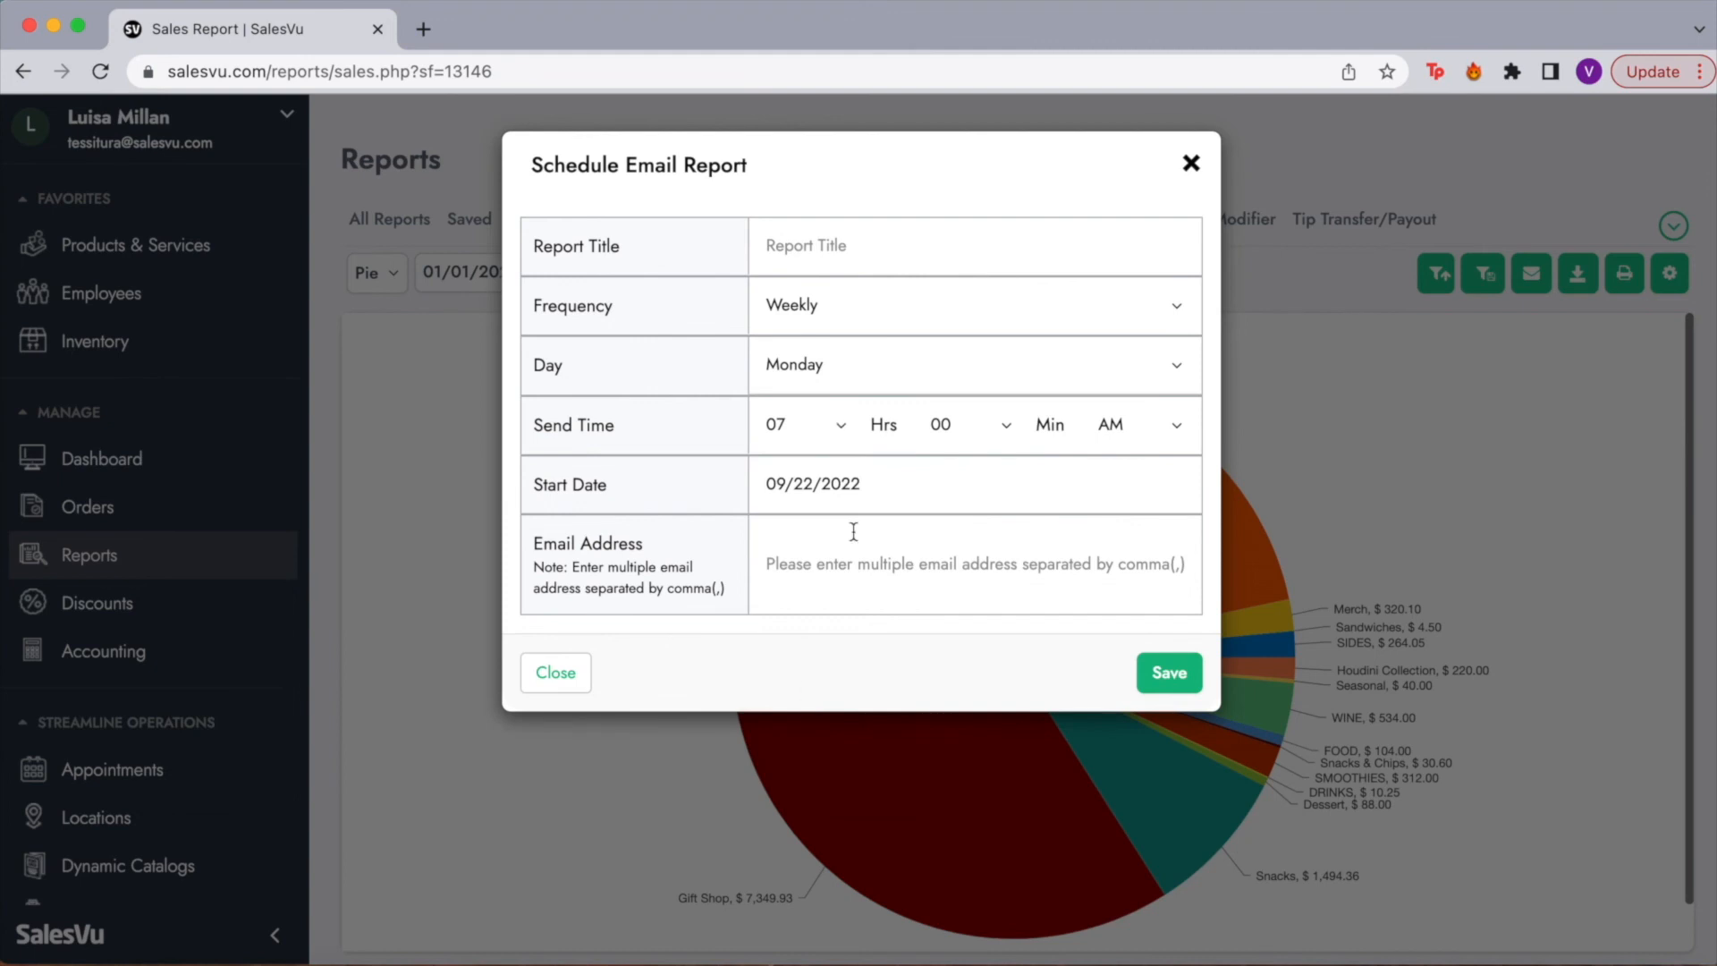
click(792, 484)
click(672, 539)
click(874, 566)
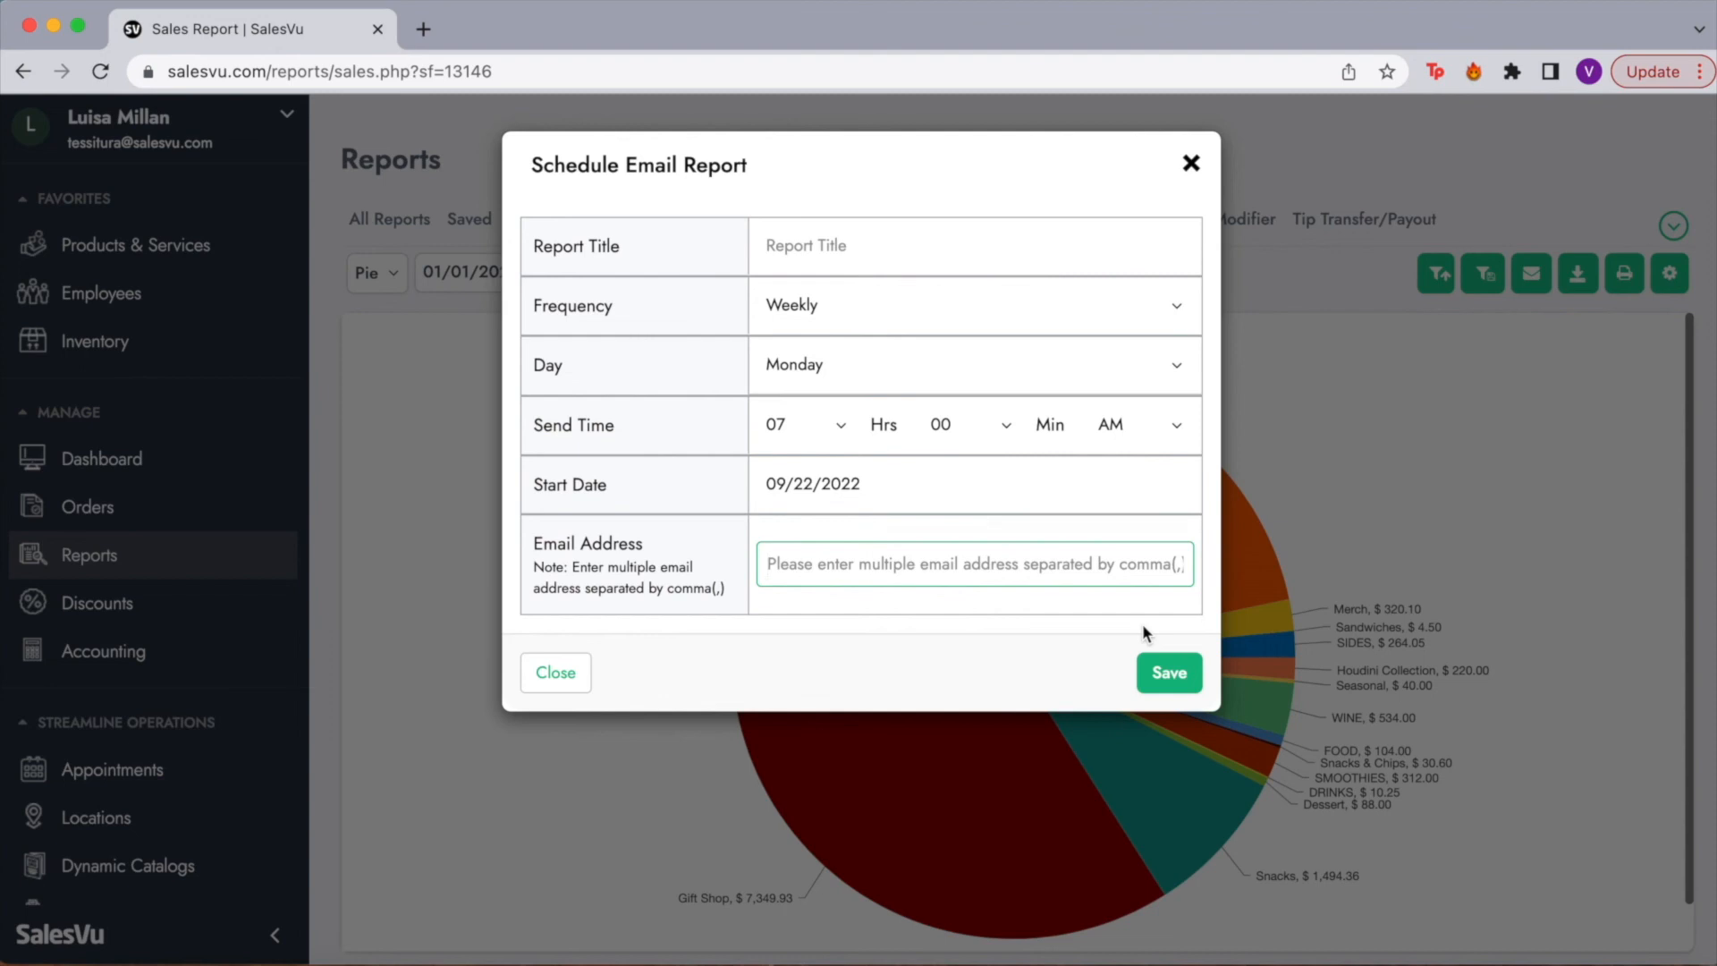
click(1193, 166)
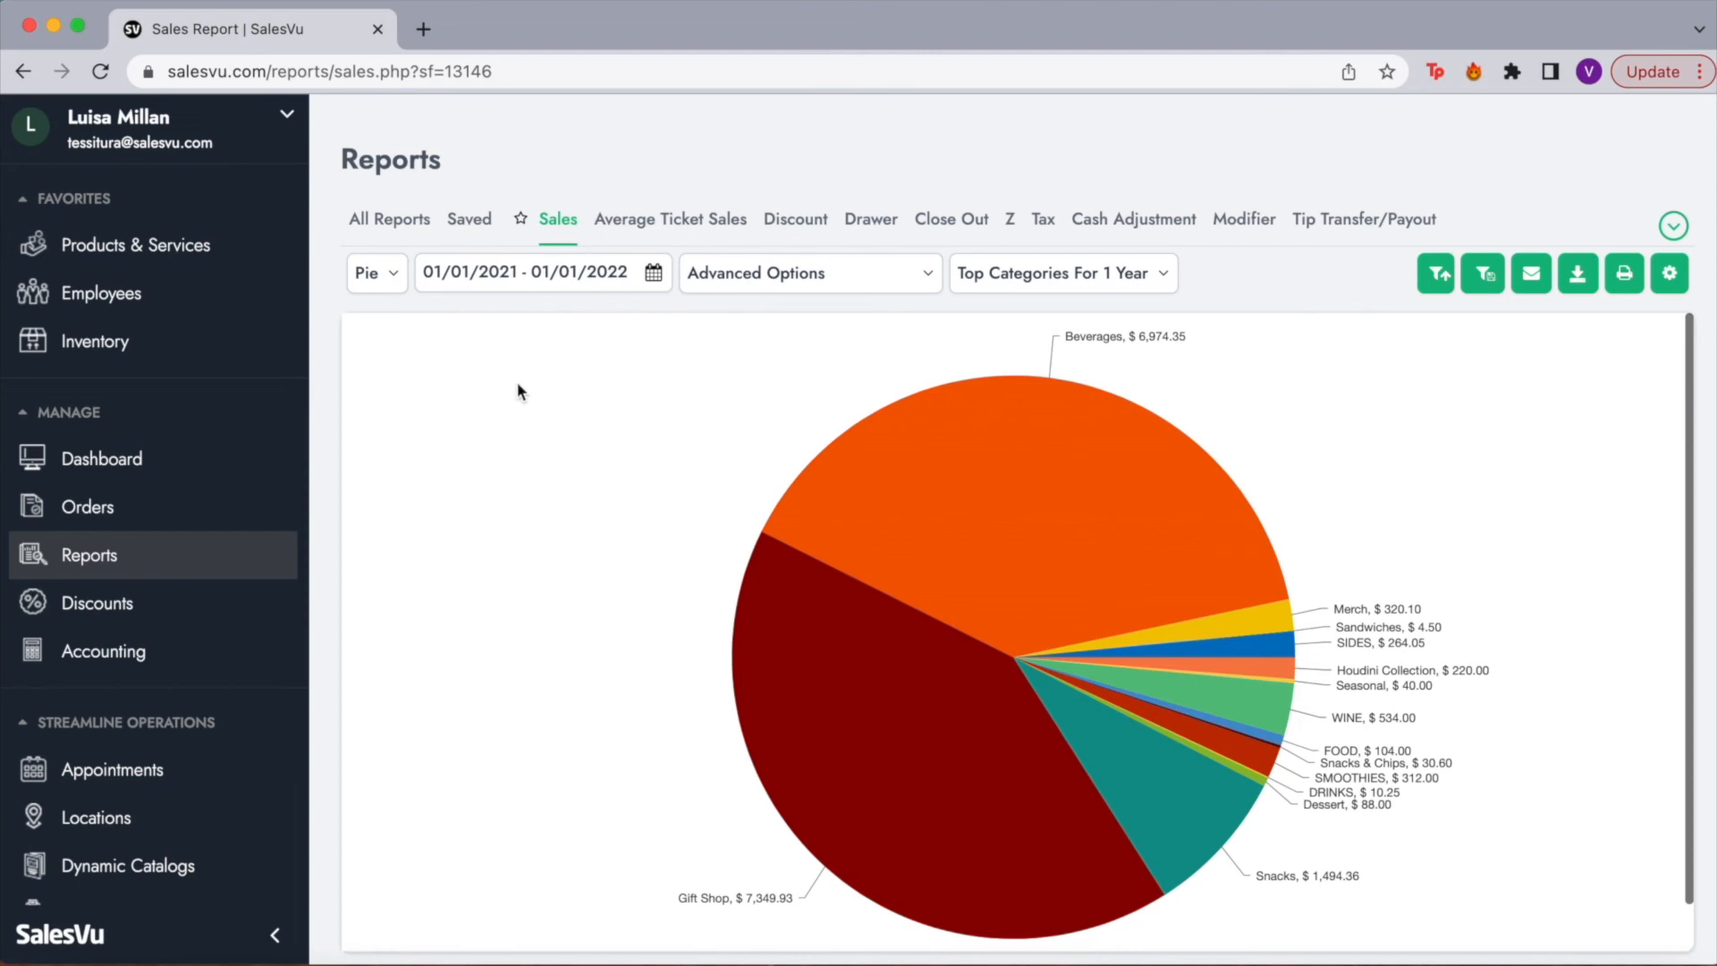
Step: Show the report as a table with cumulative sales broken down by Products
click(366, 285)
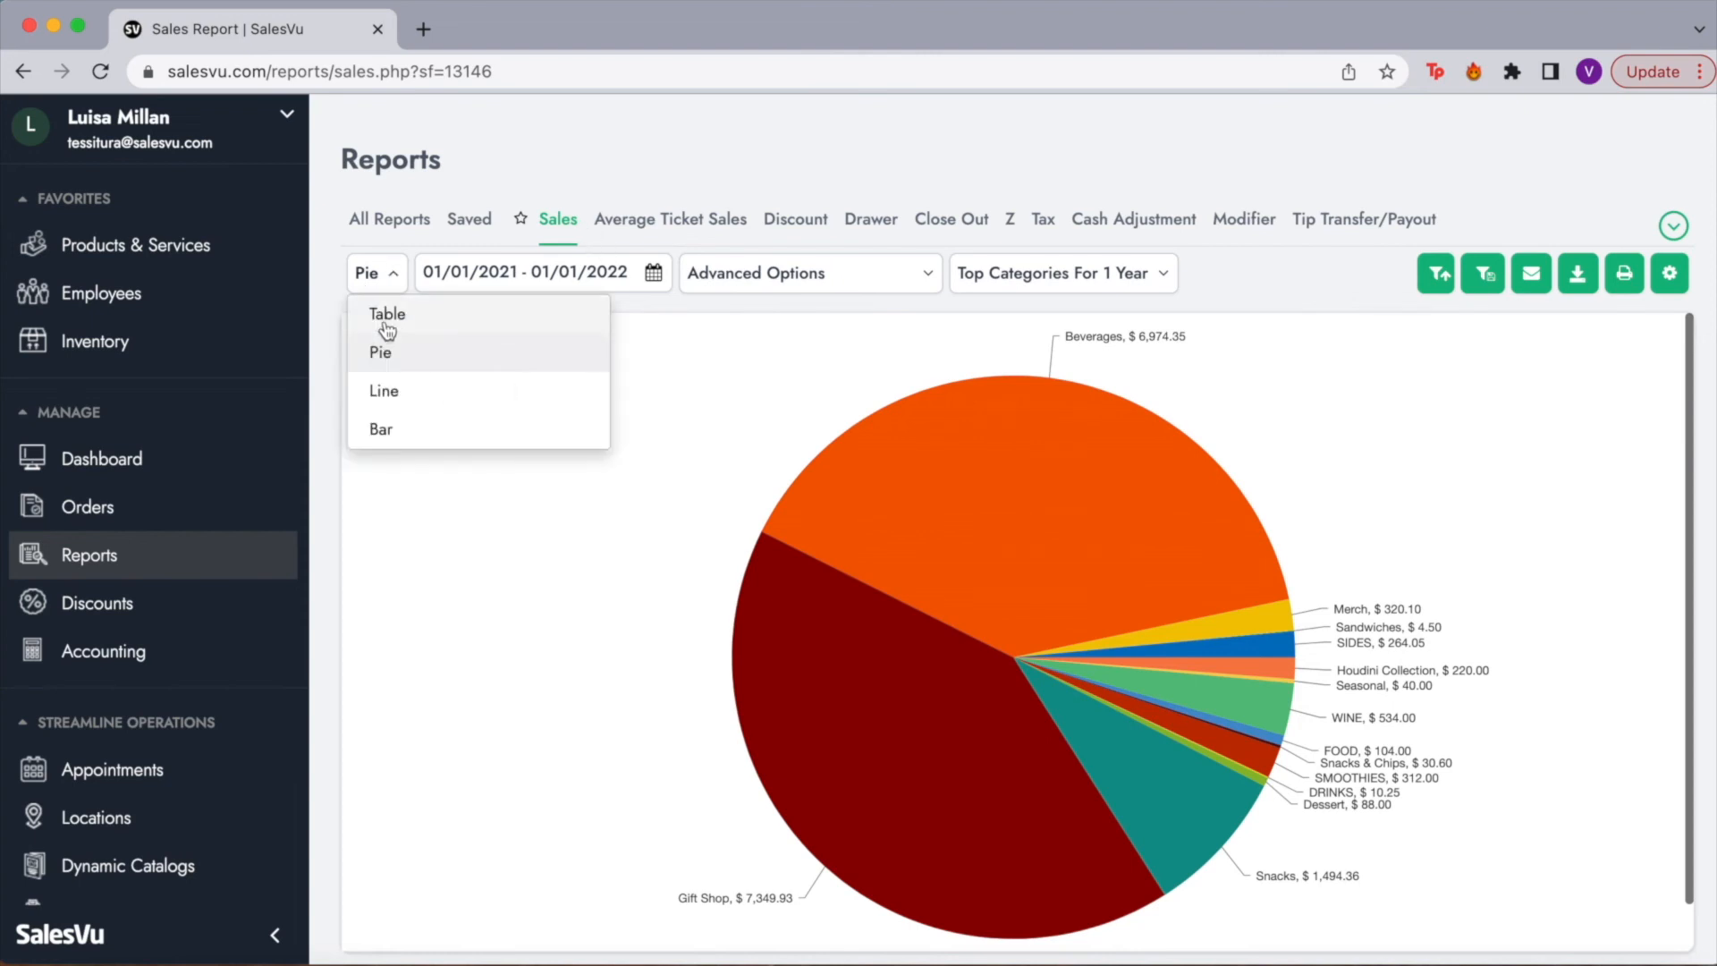
click(387, 314)
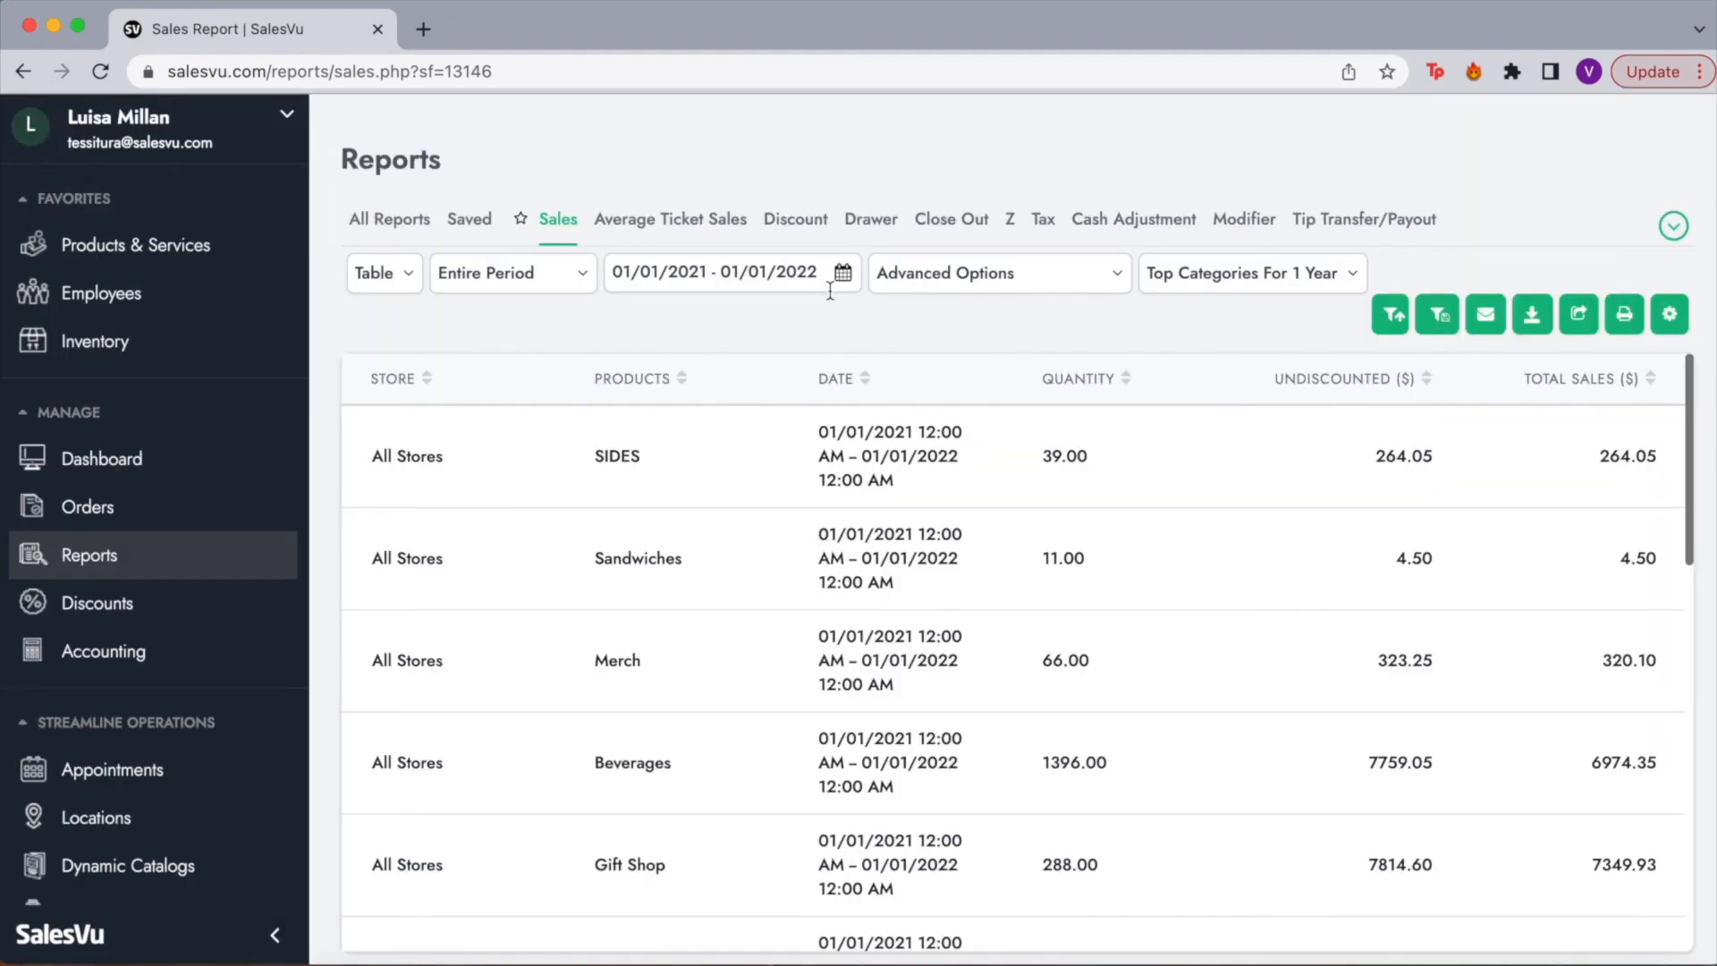
click(1107, 284)
click(765, 393)
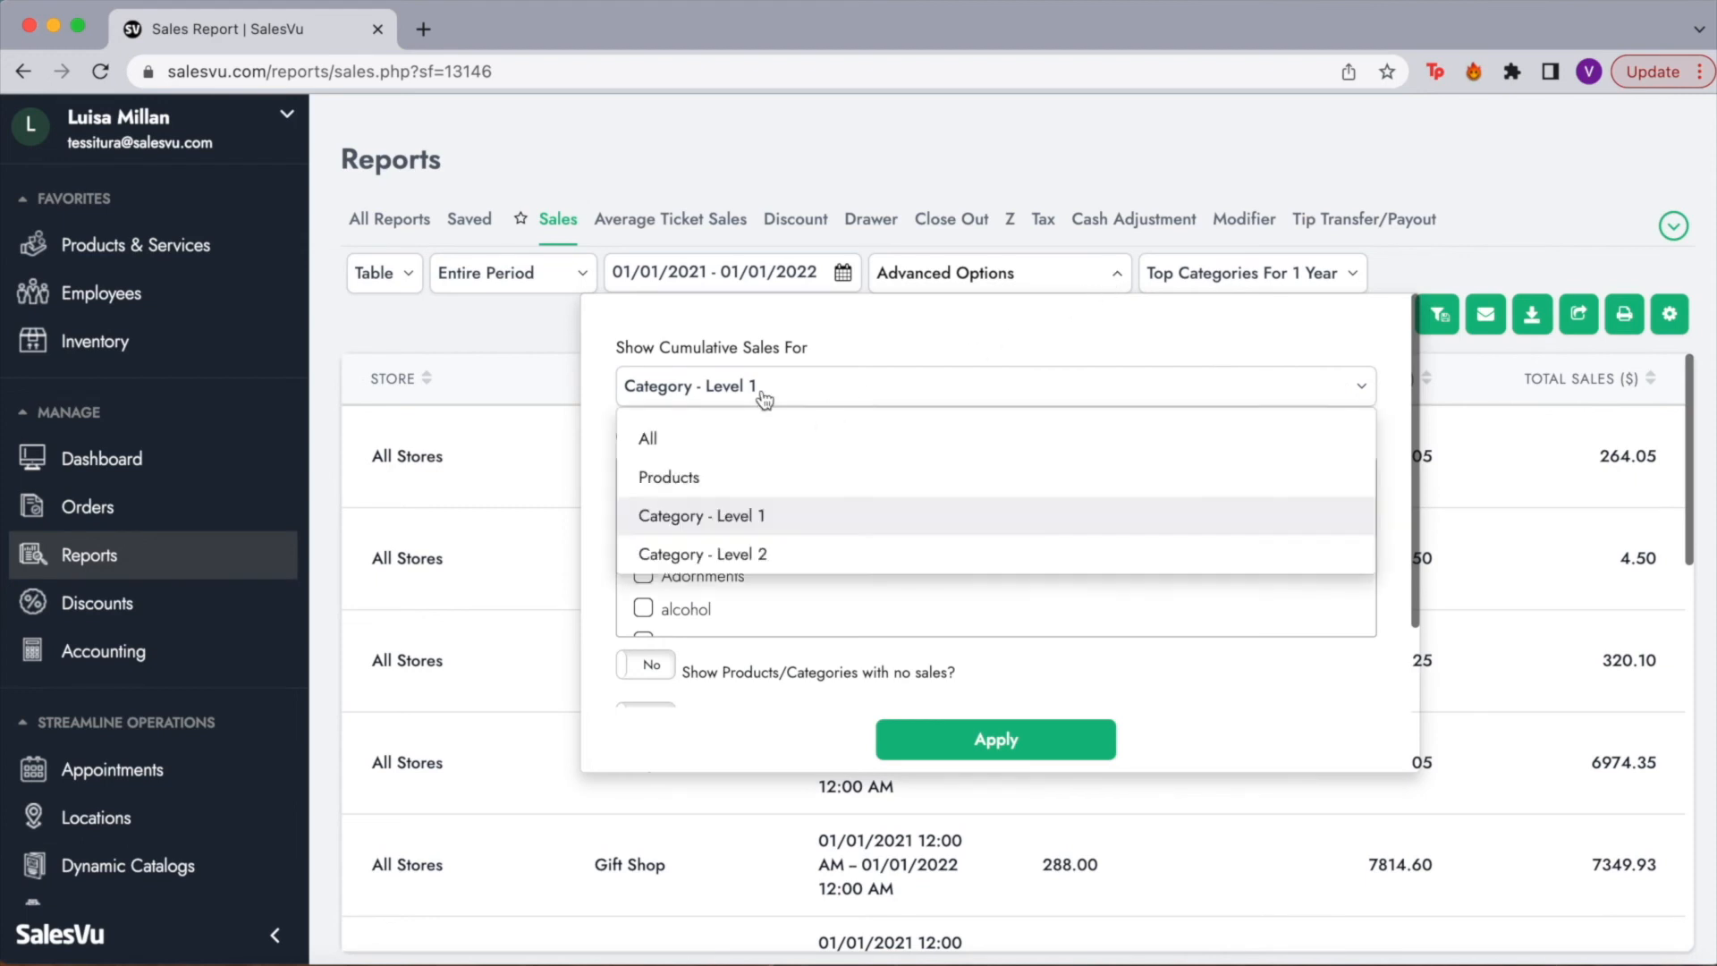
click(673, 478)
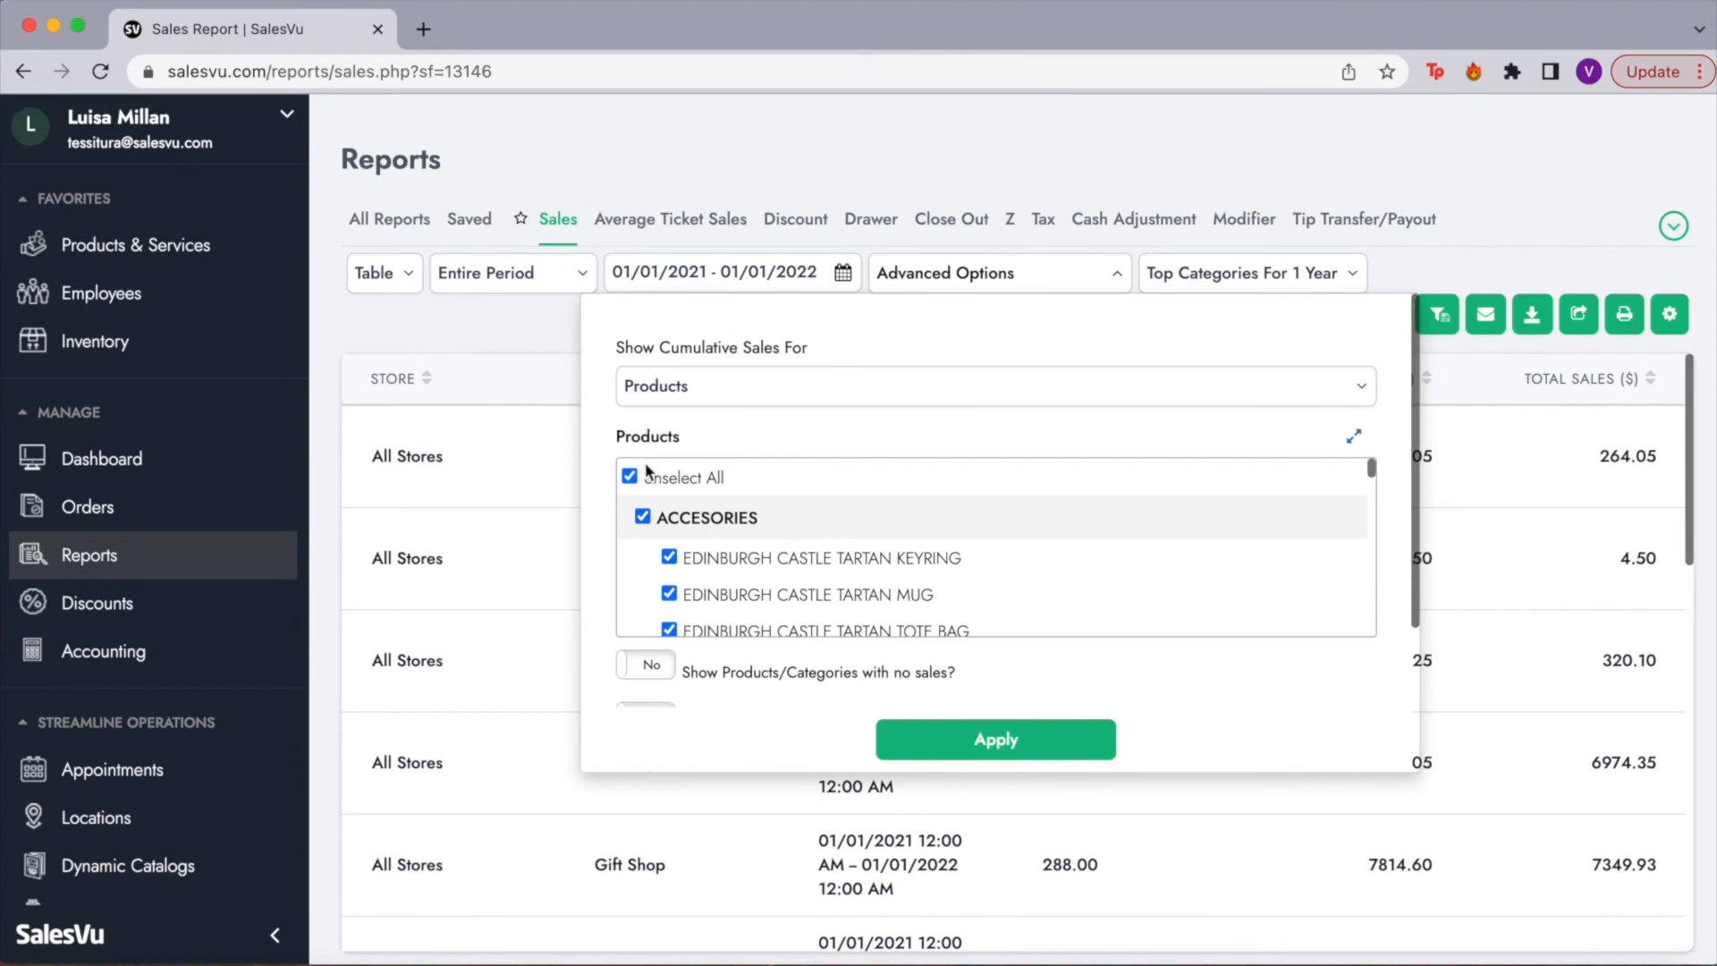
click(925, 756)
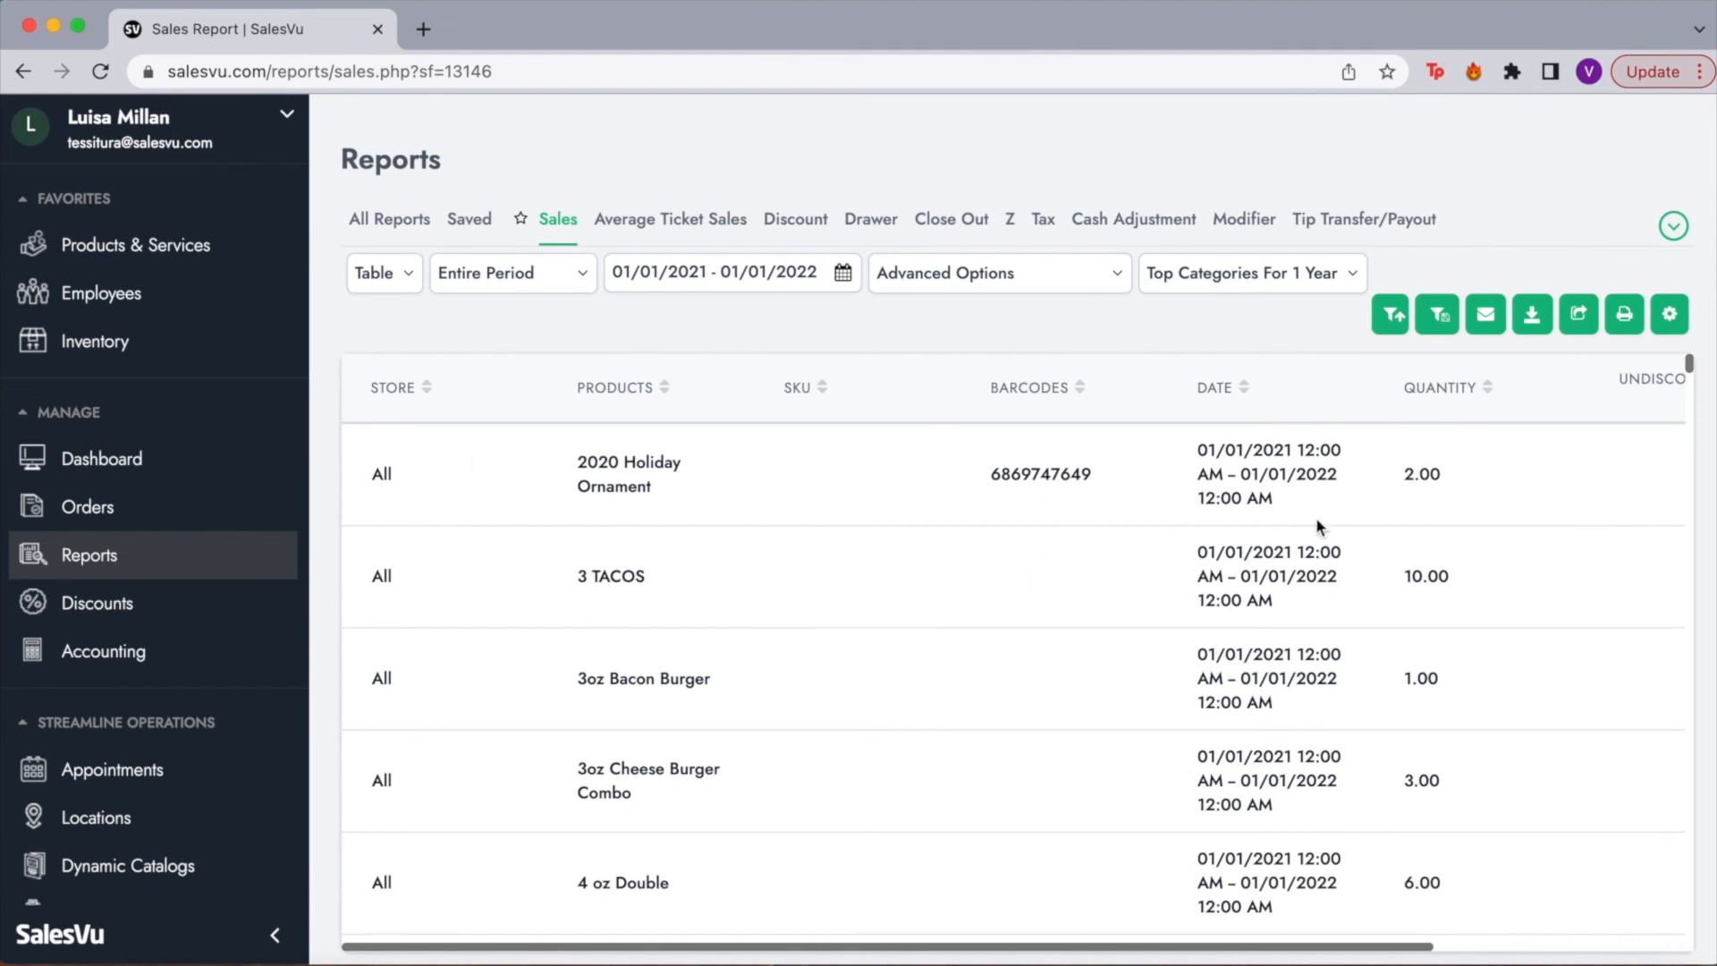
Step: Sort products by quantity, then by total sales highest first, with Margarita on top
click(1484, 389)
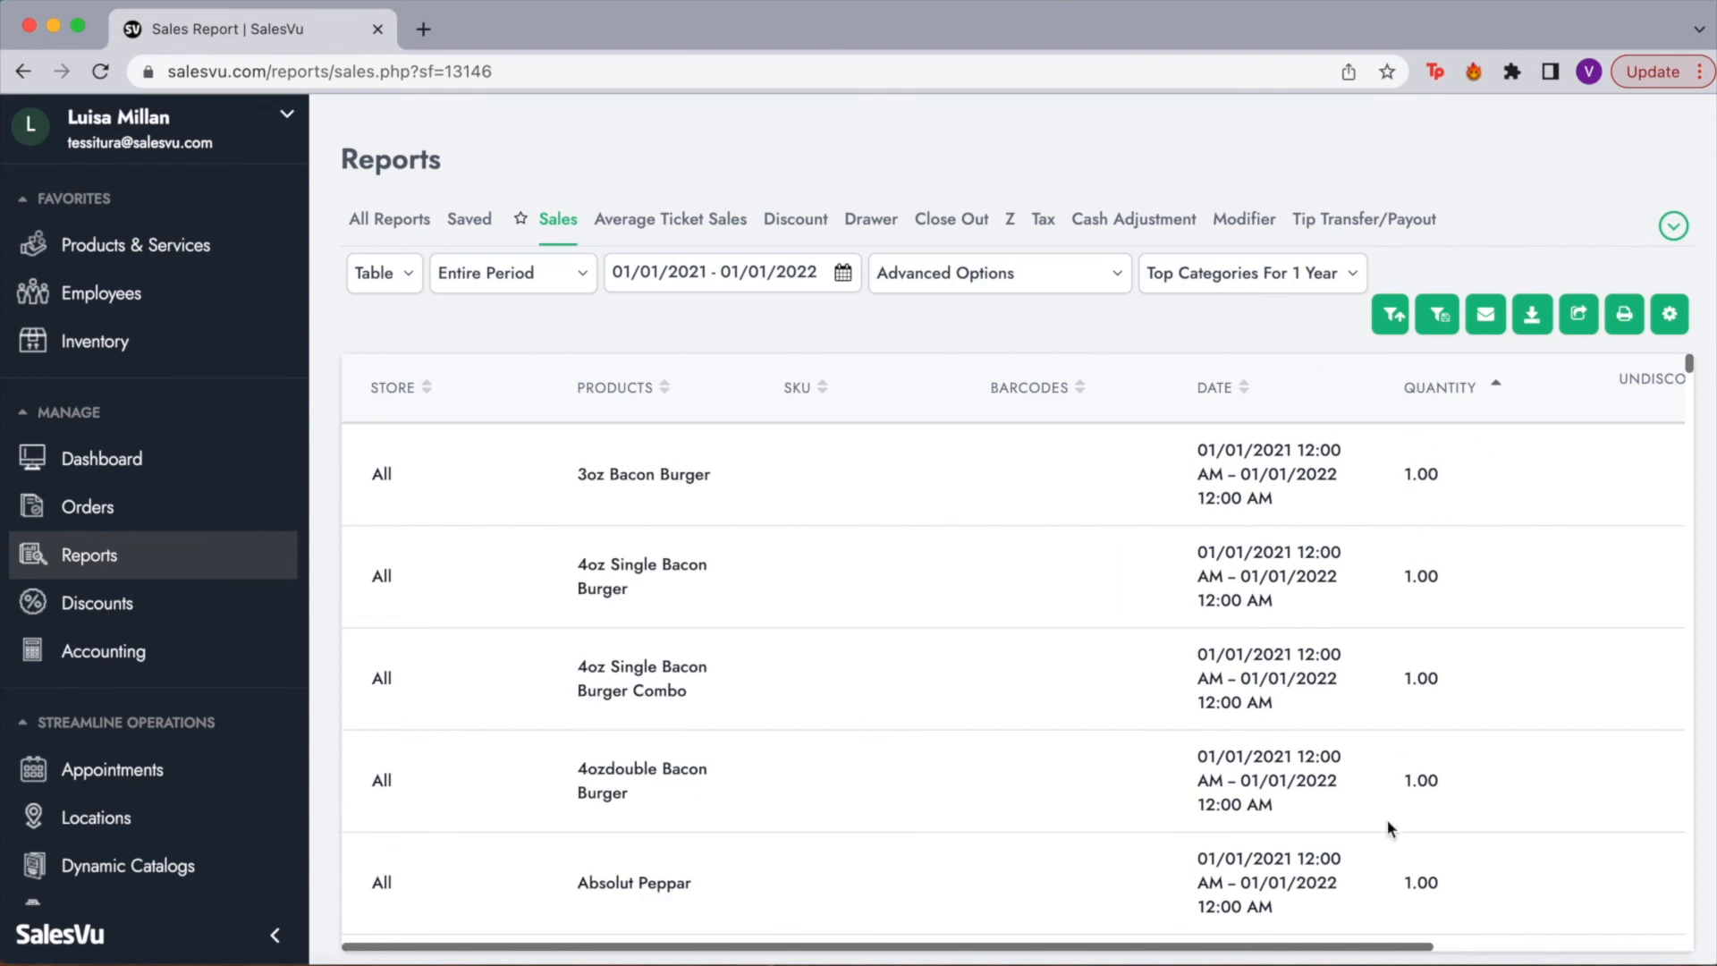
click(1498, 392)
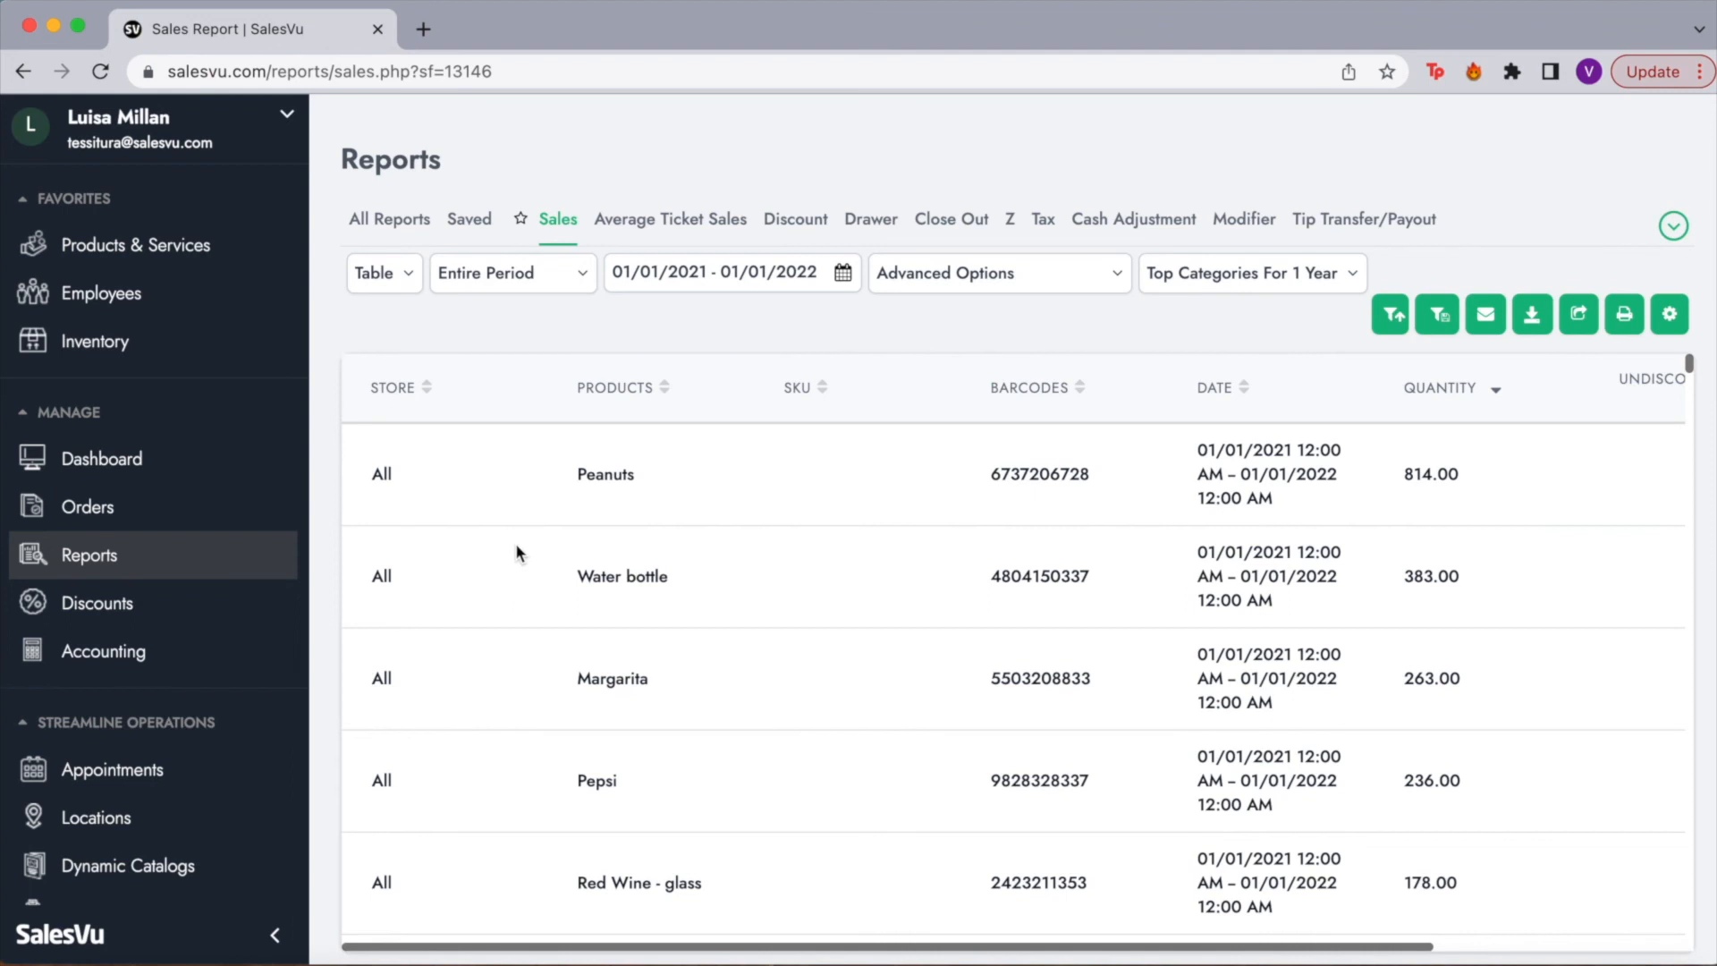
drag(1450, 472, 1399, 473)
scroll(1465, 502, right, 5)
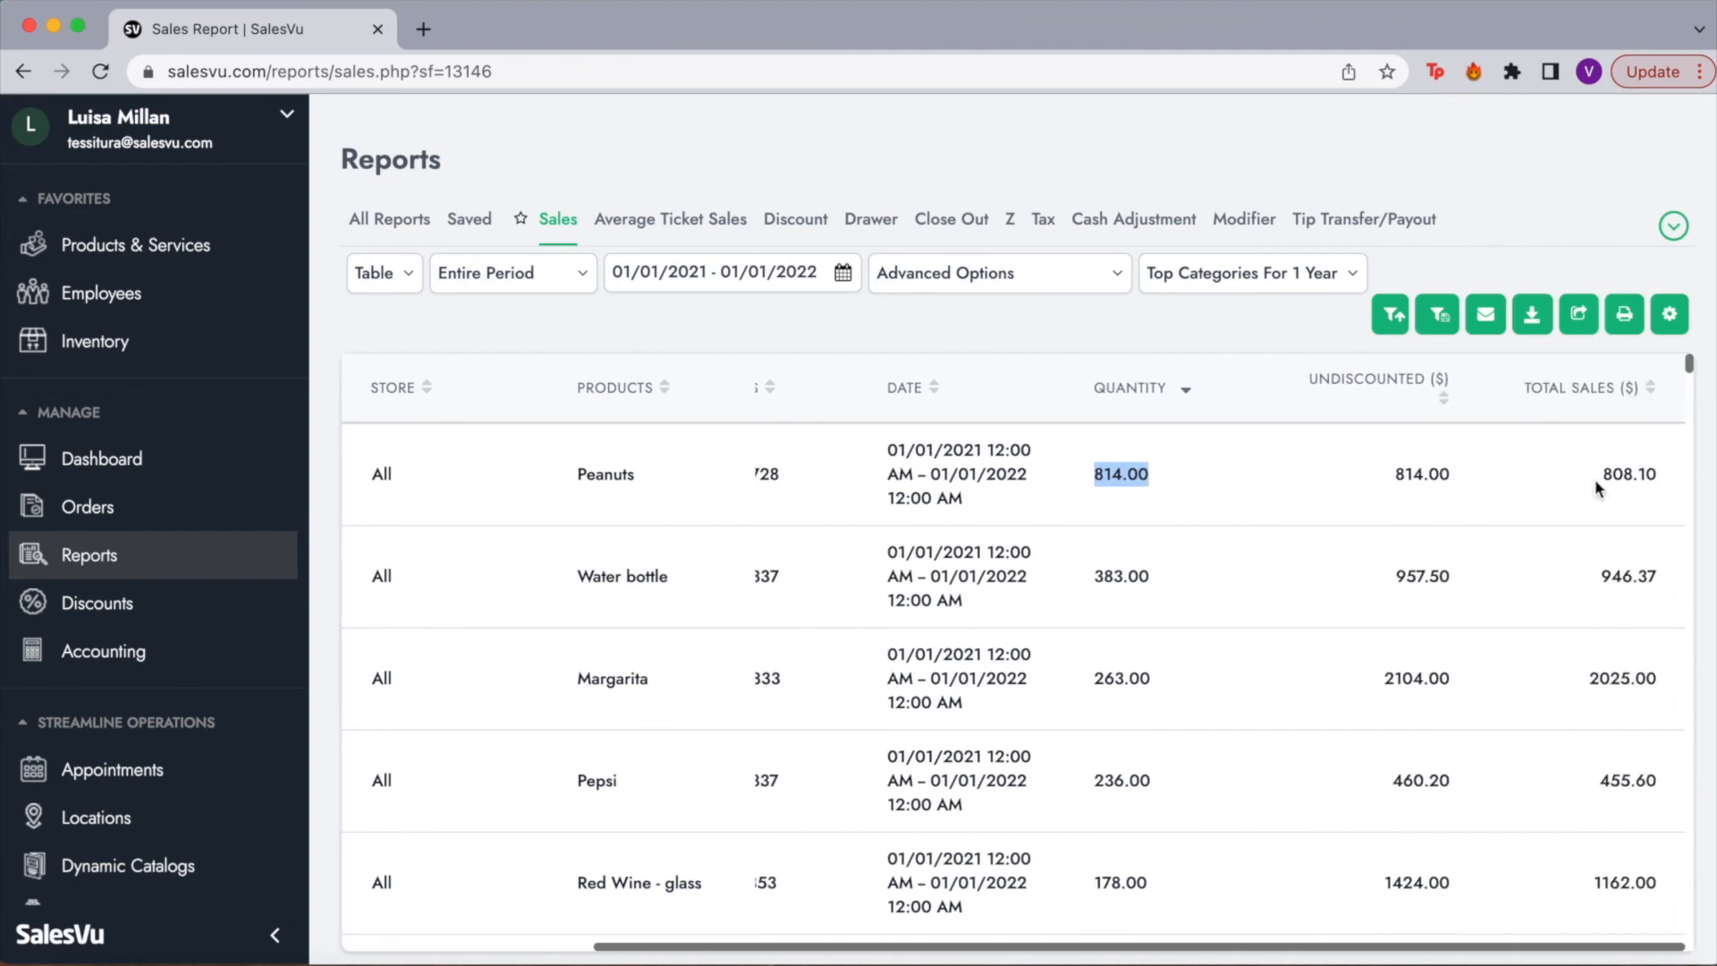
click(1654, 389)
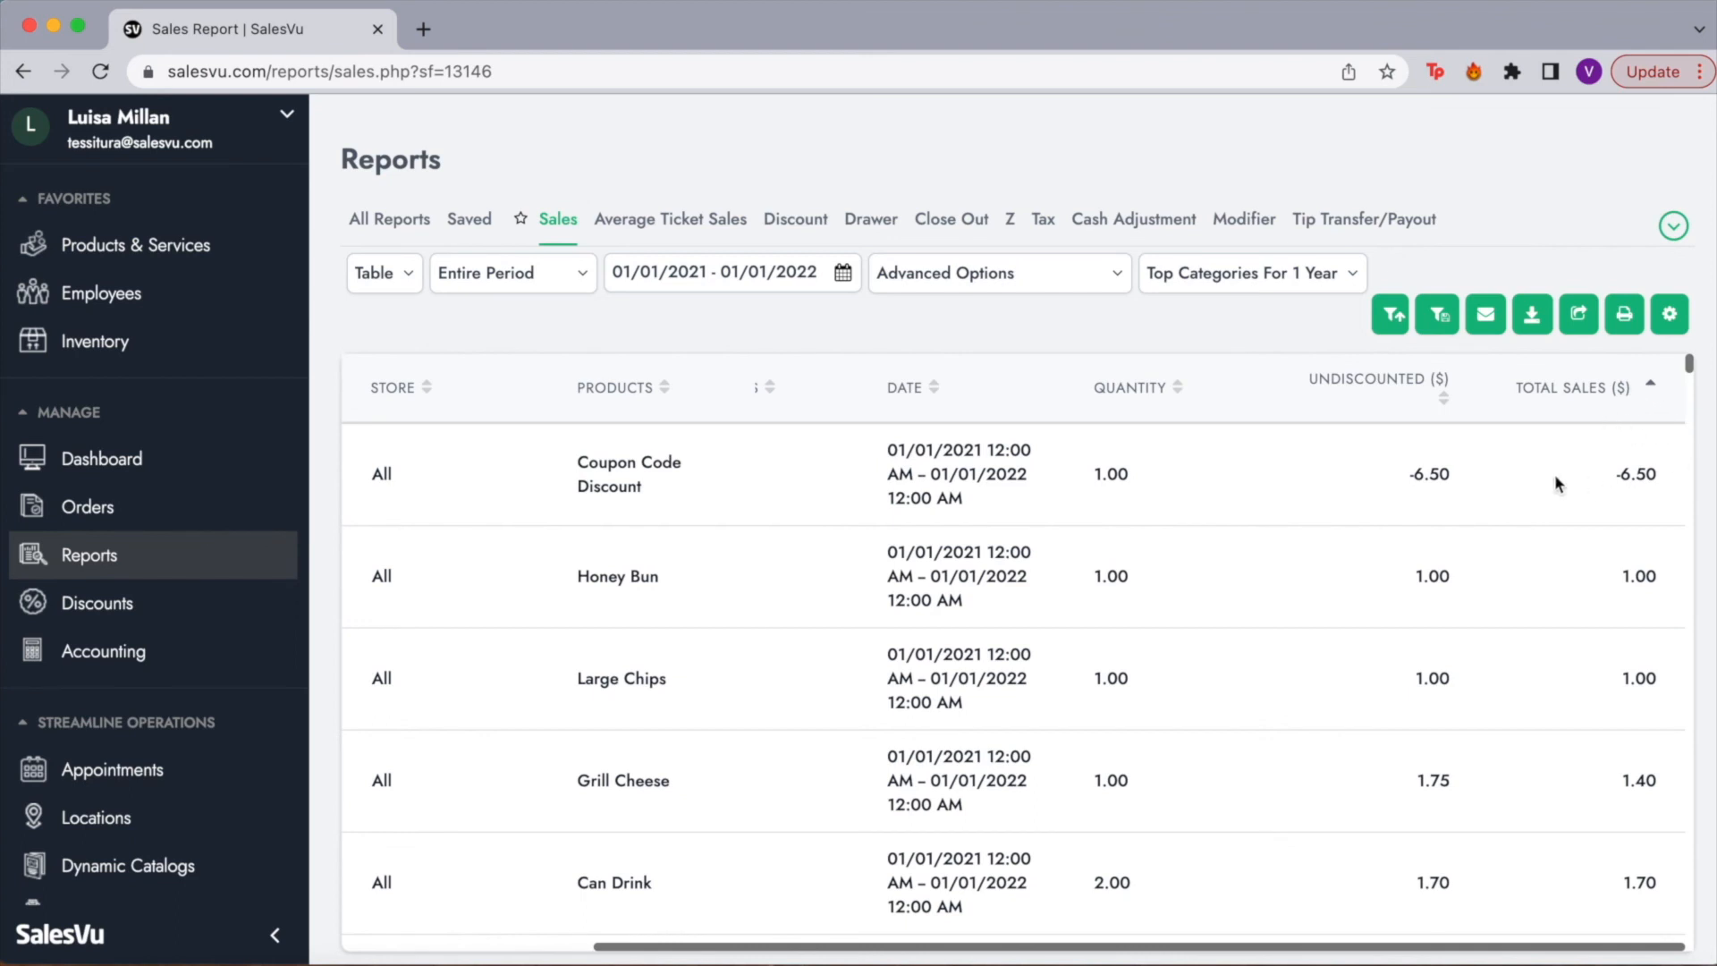
click(1651, 389)
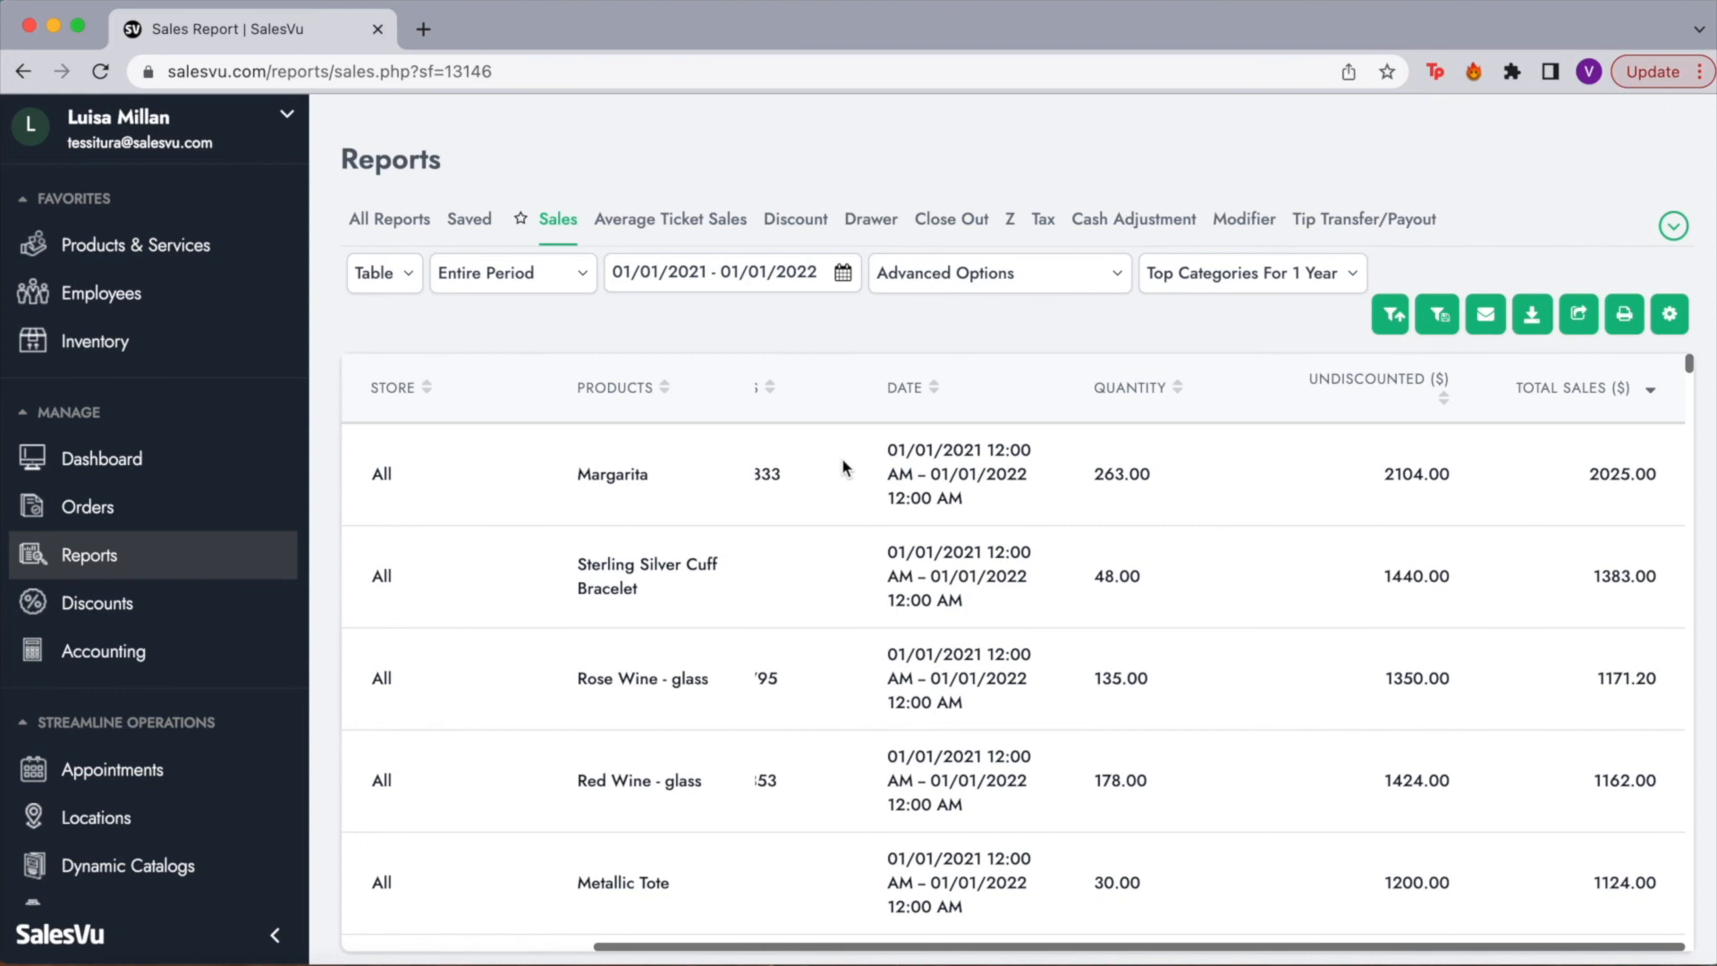
drag(592, 469, 677, 481)
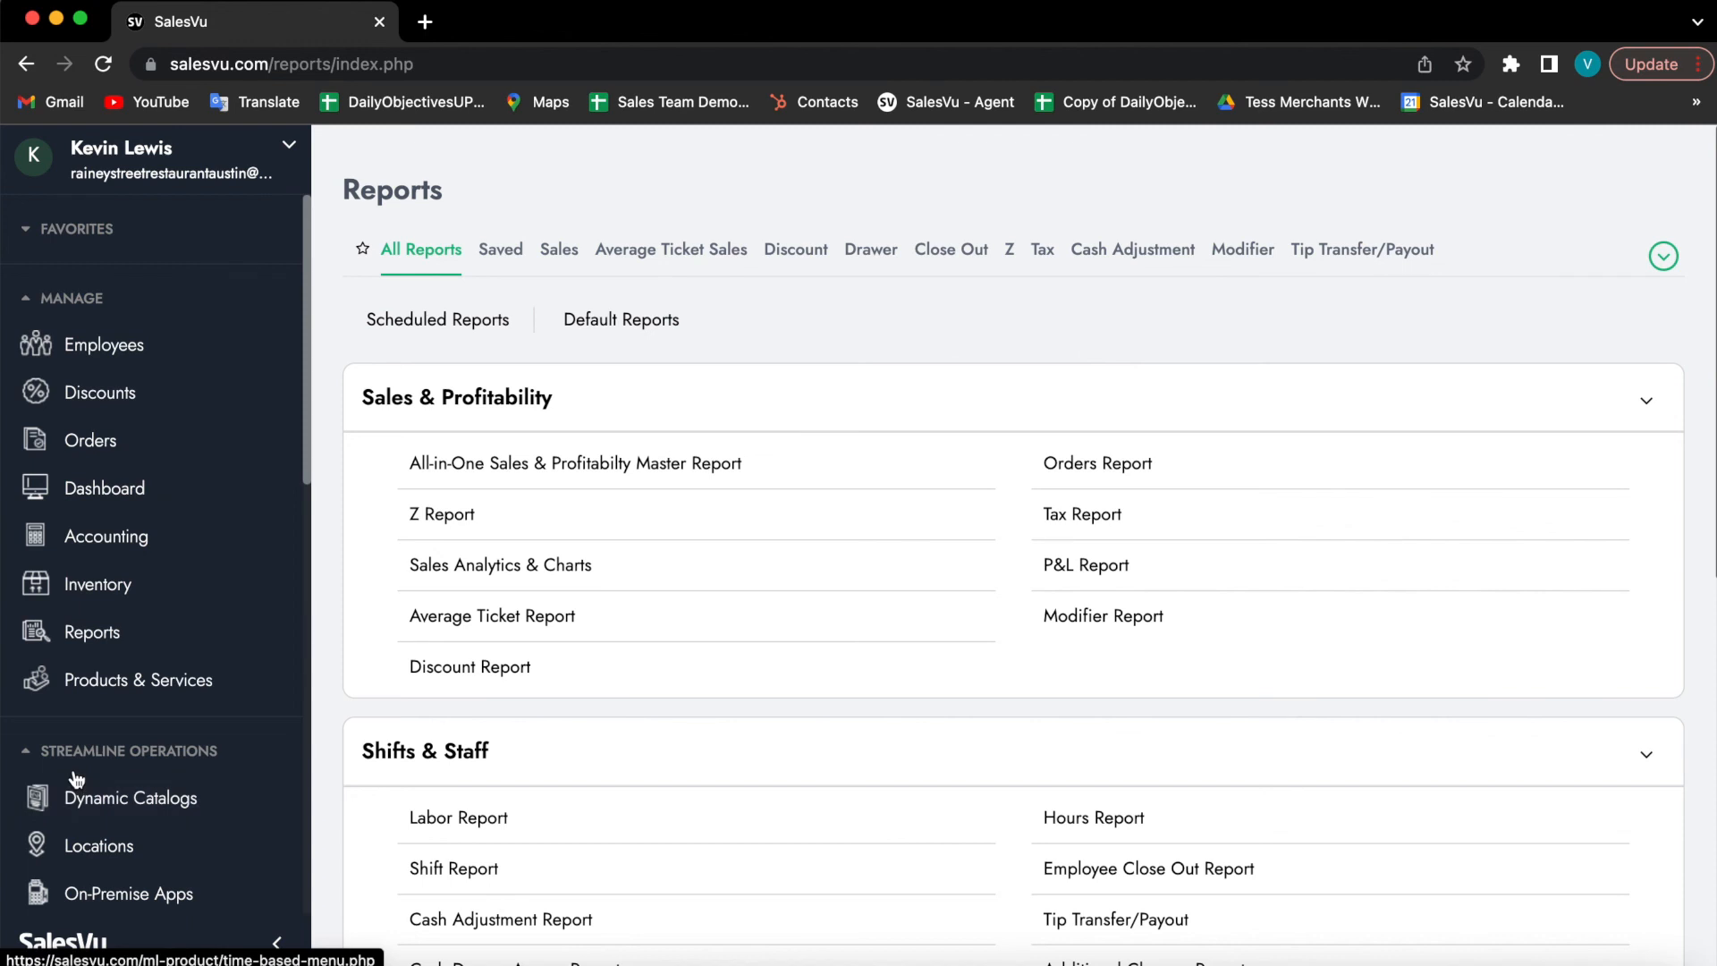
Step: Open Locations and scroll across the Swiss Melts stores' addresses, phones and payment processors
scroll(125, 760, down, 2)
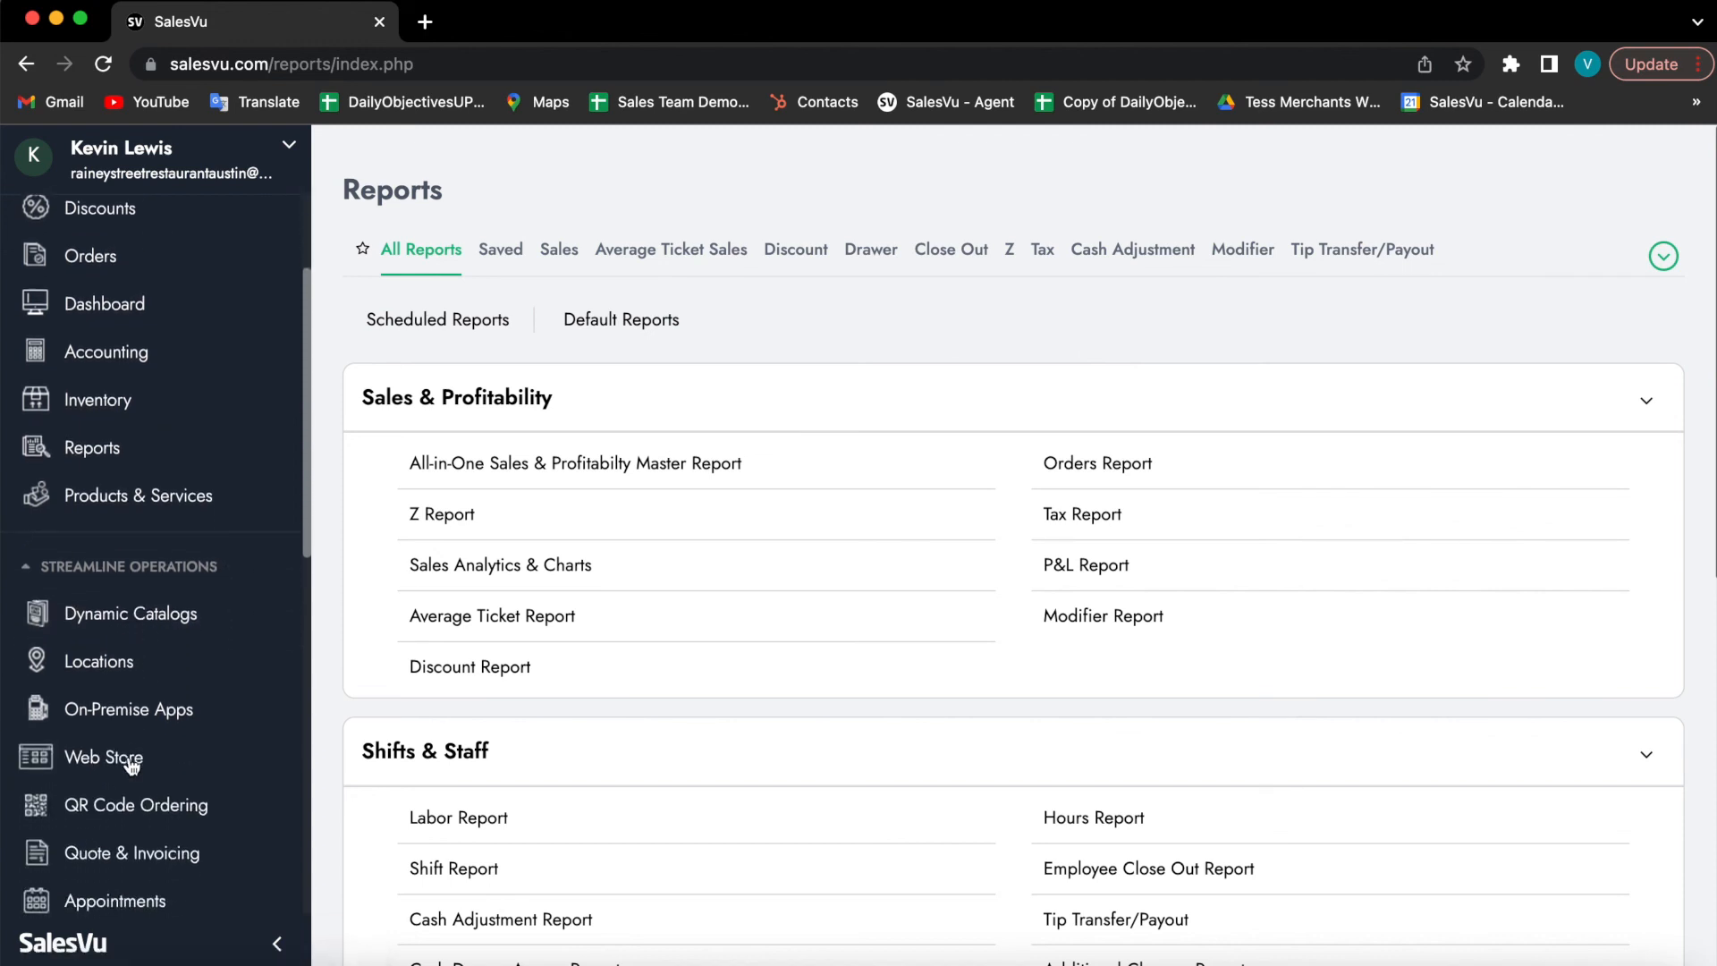
click(163, 669)
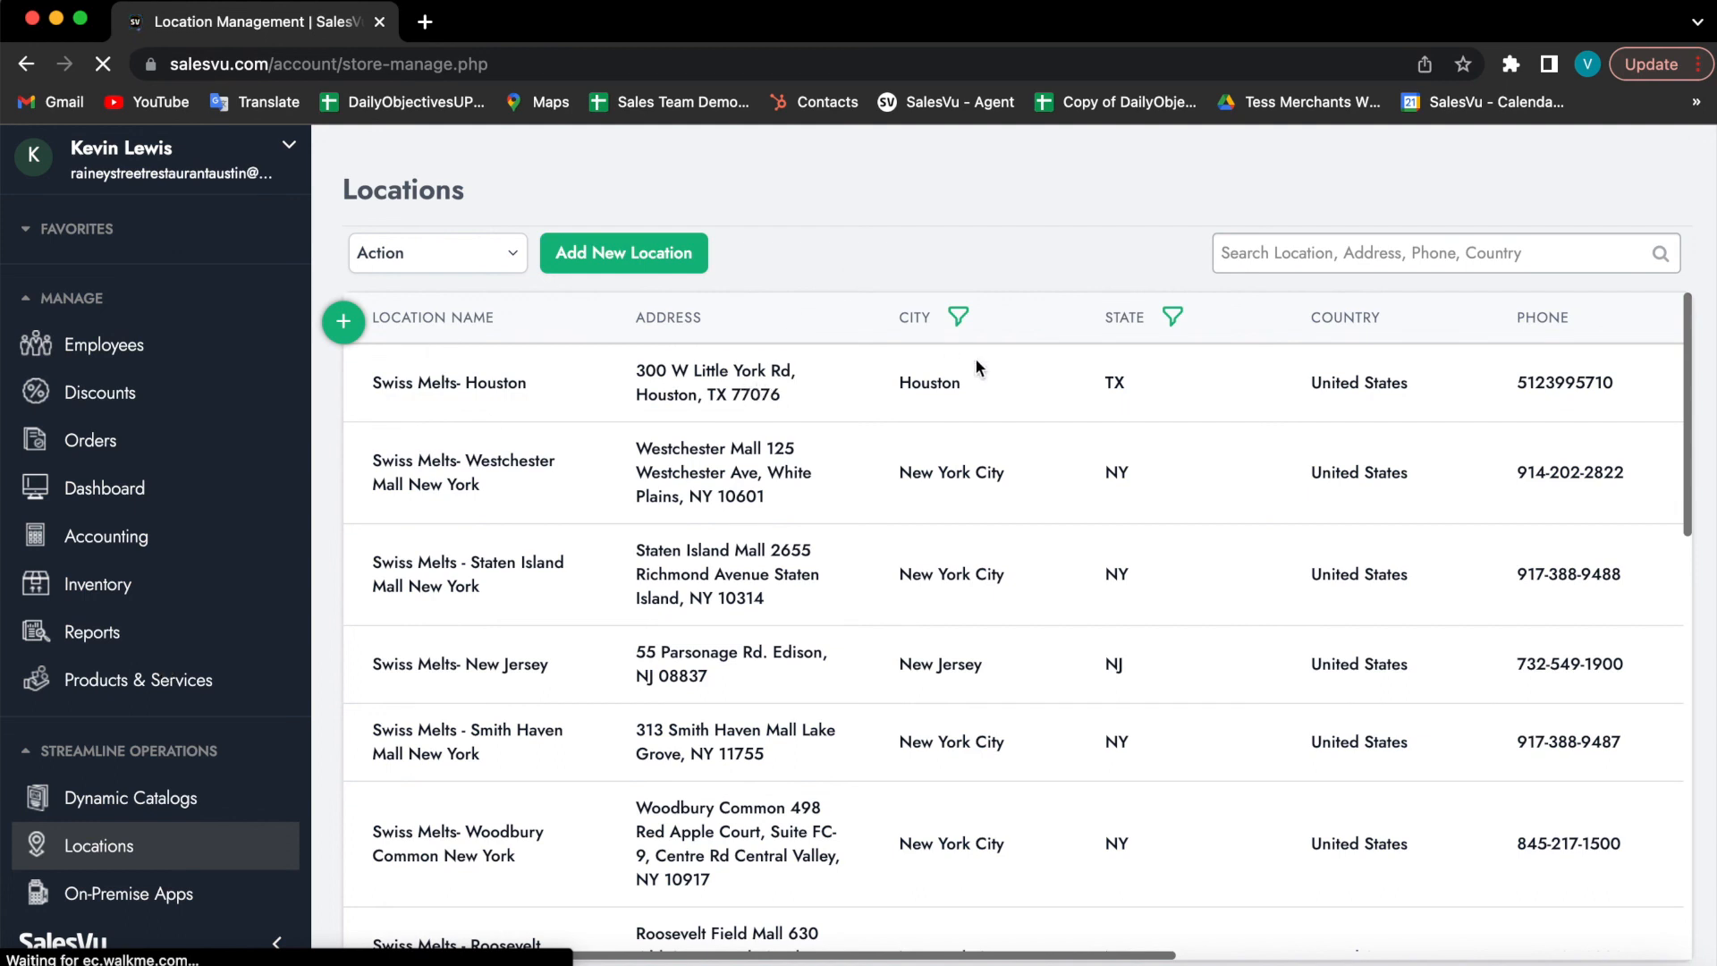
scroll(1368, 387, right, 1)
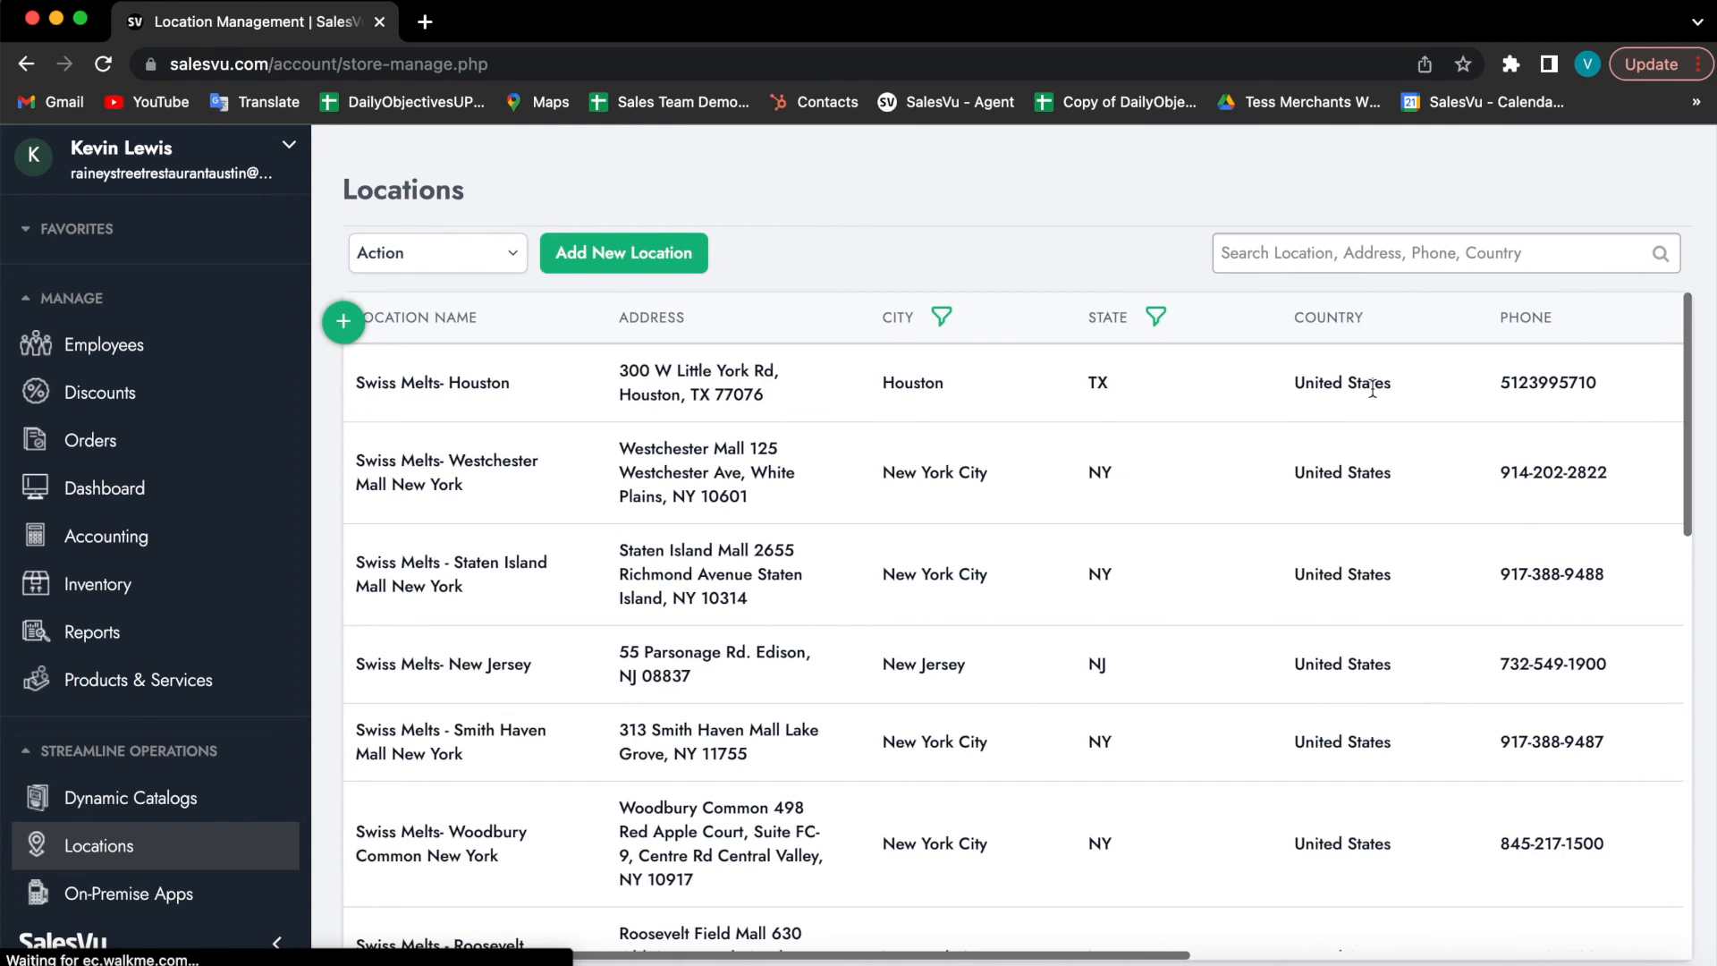
scroll(1372, 389, right, 15)
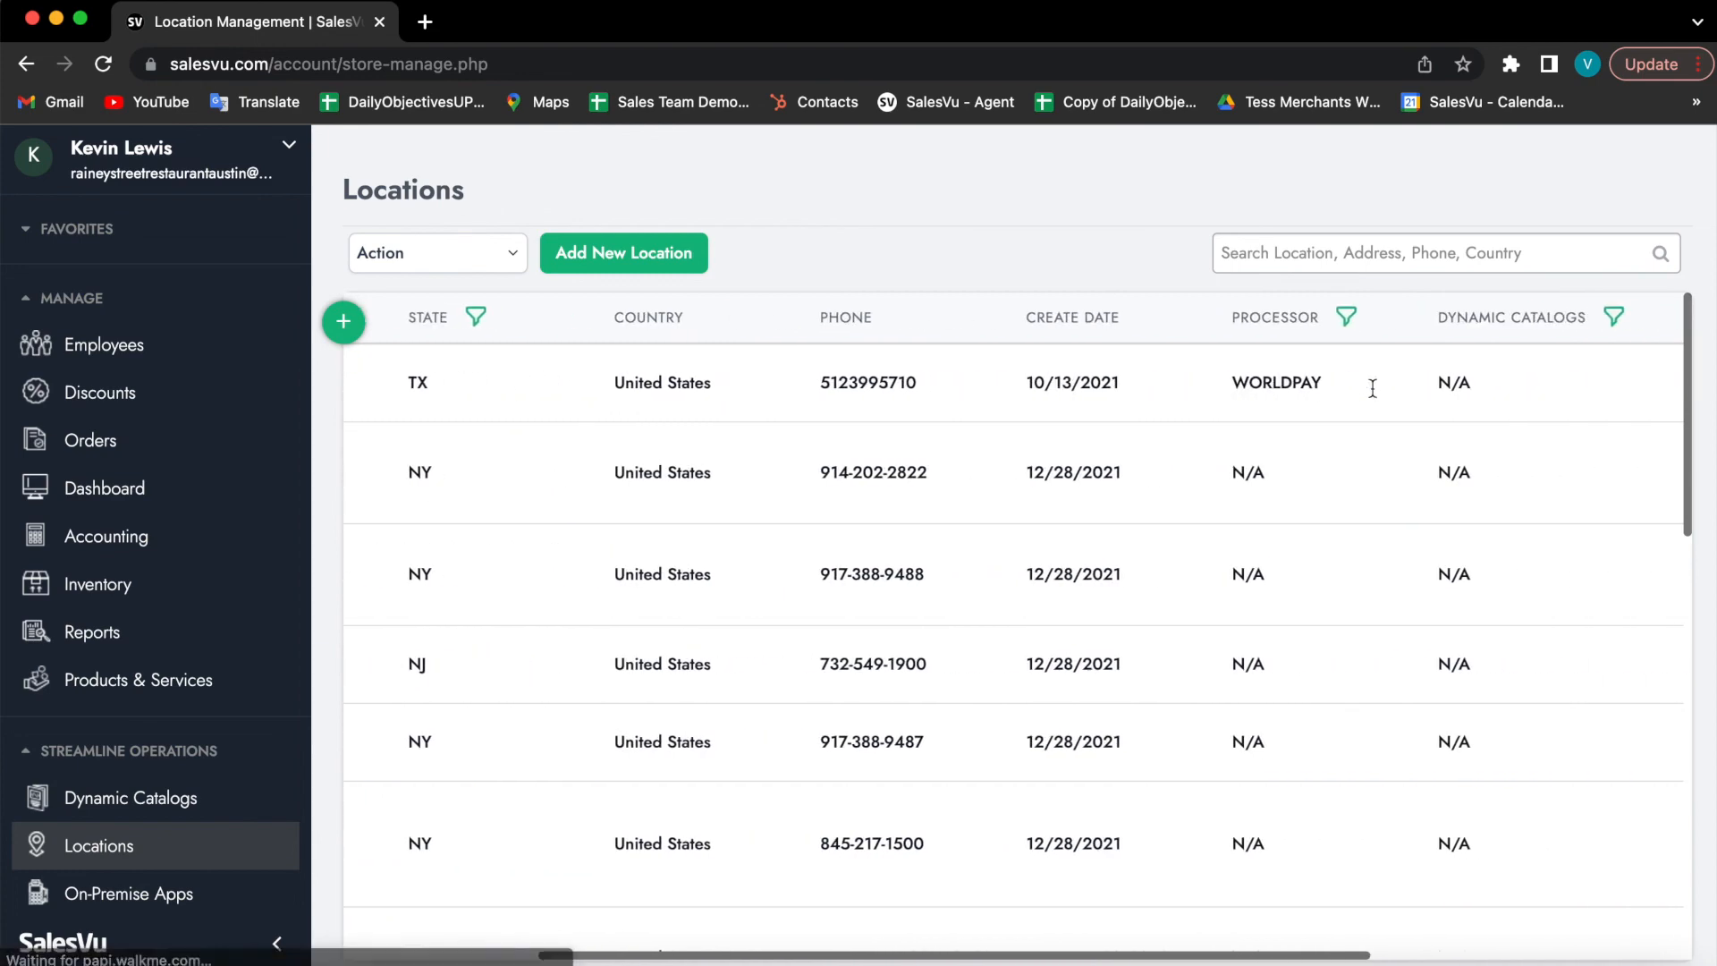
scroll(1372, 388, right, 1)
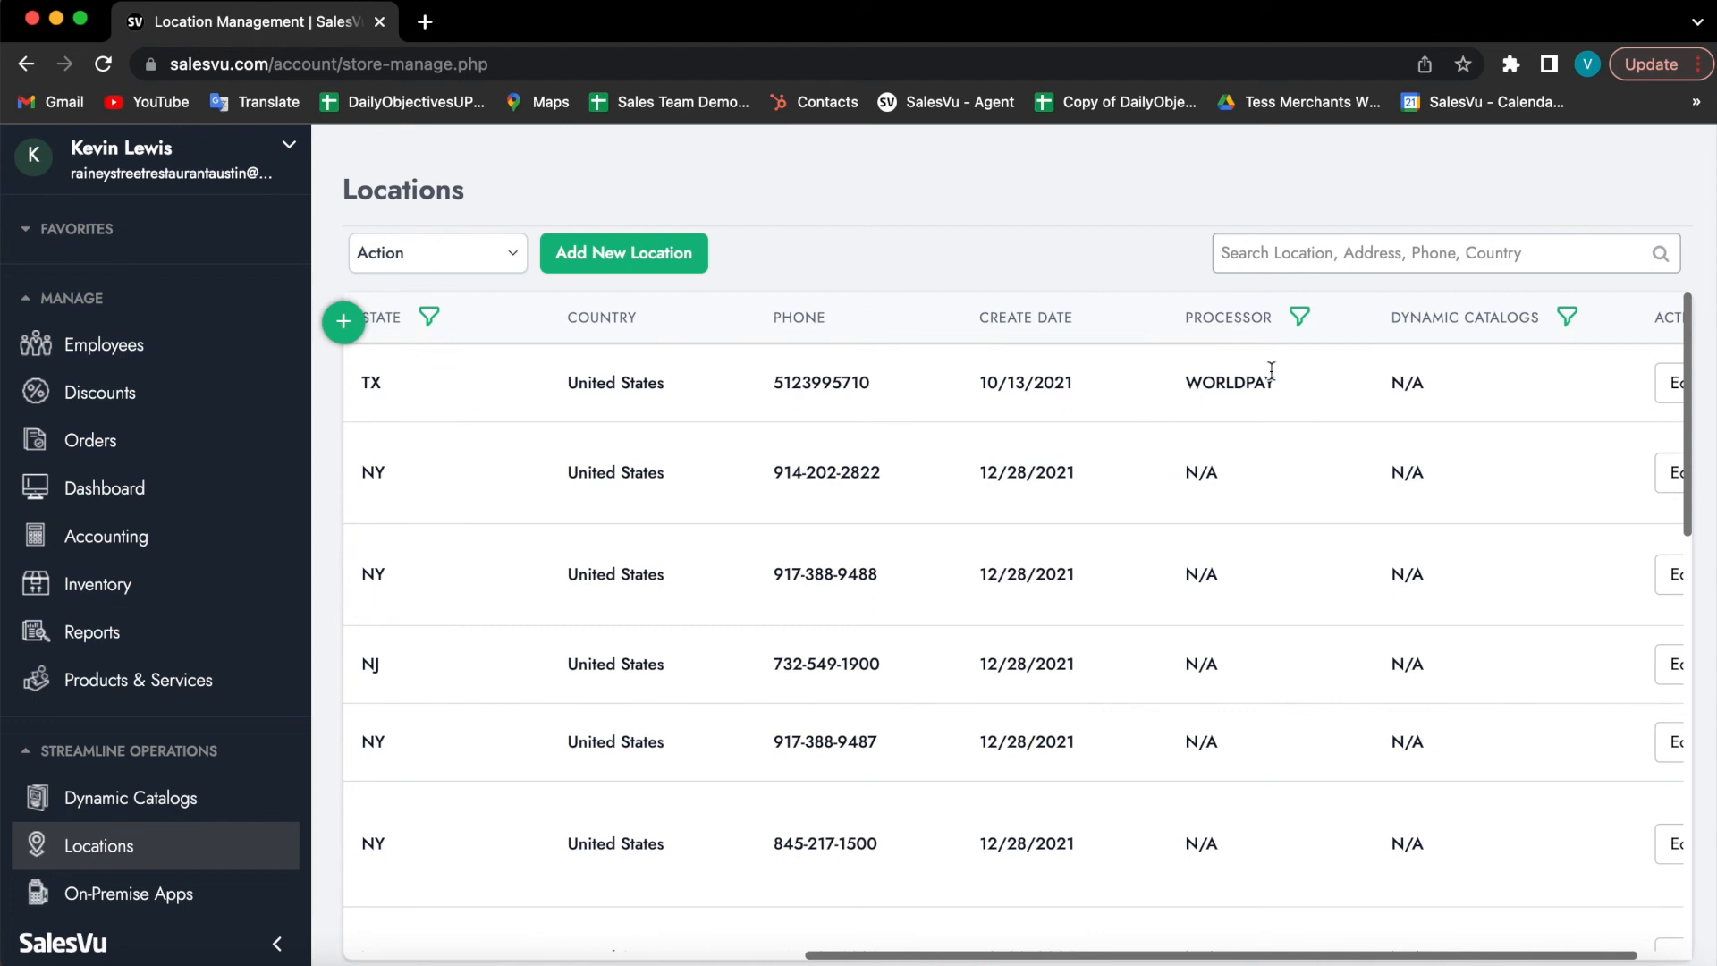
scroll(1323, 352, right, 2)
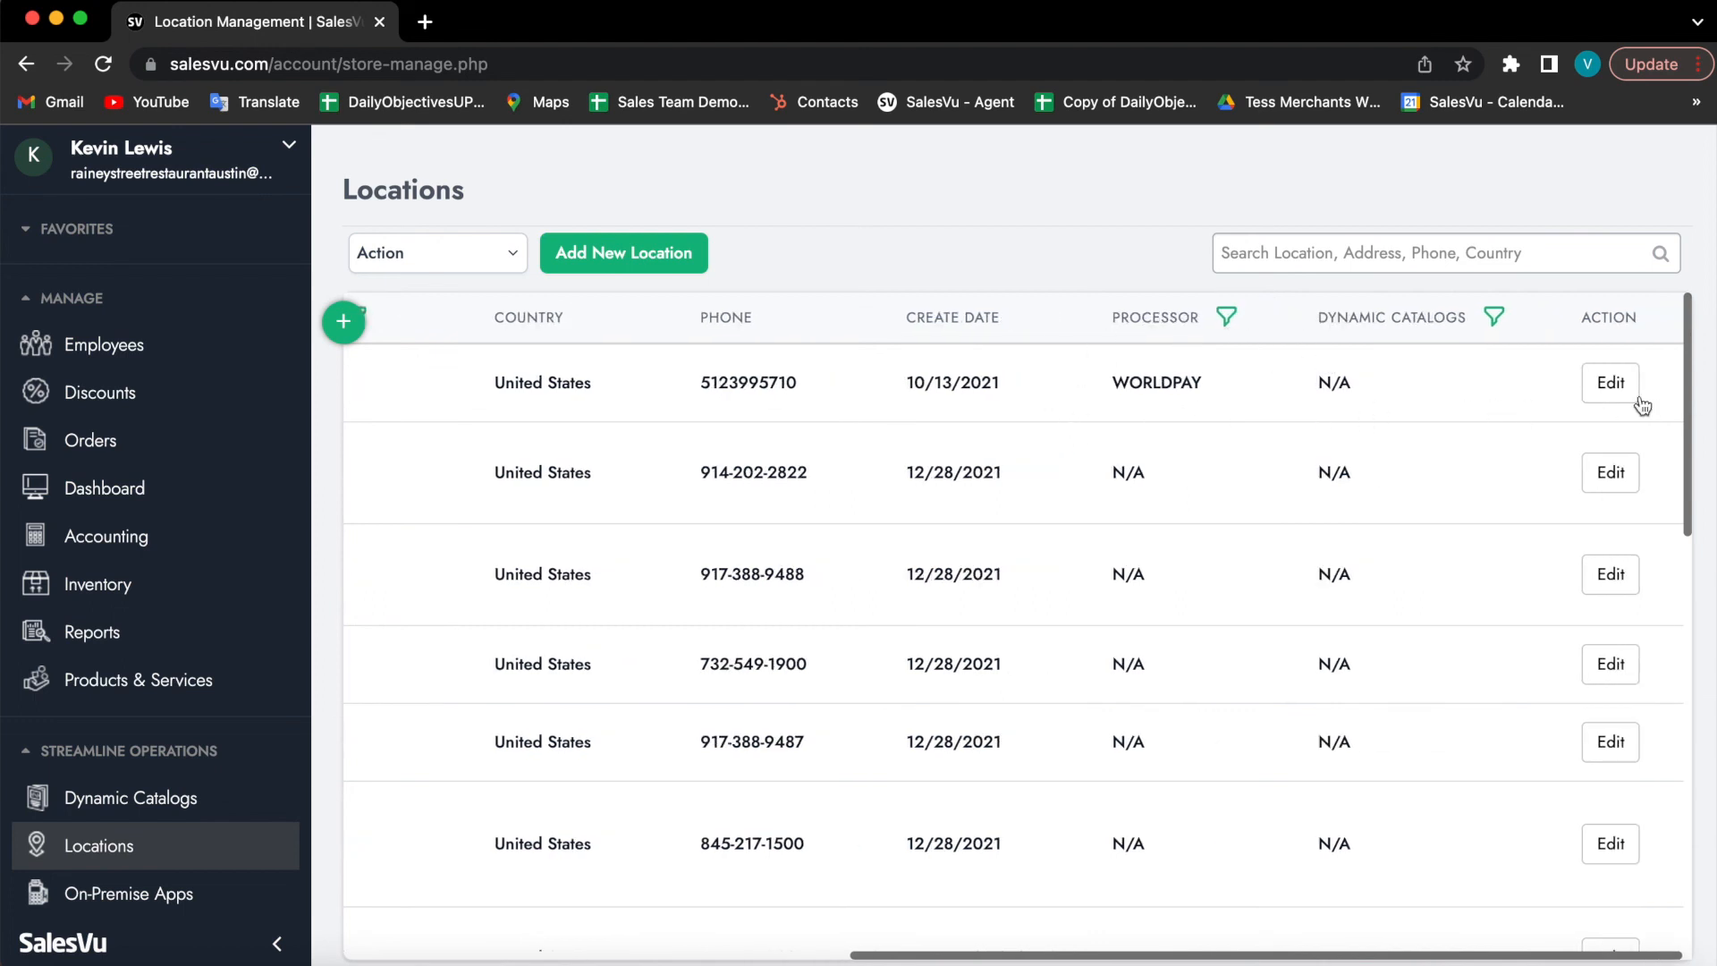
scroll(717, 438, left, 10)
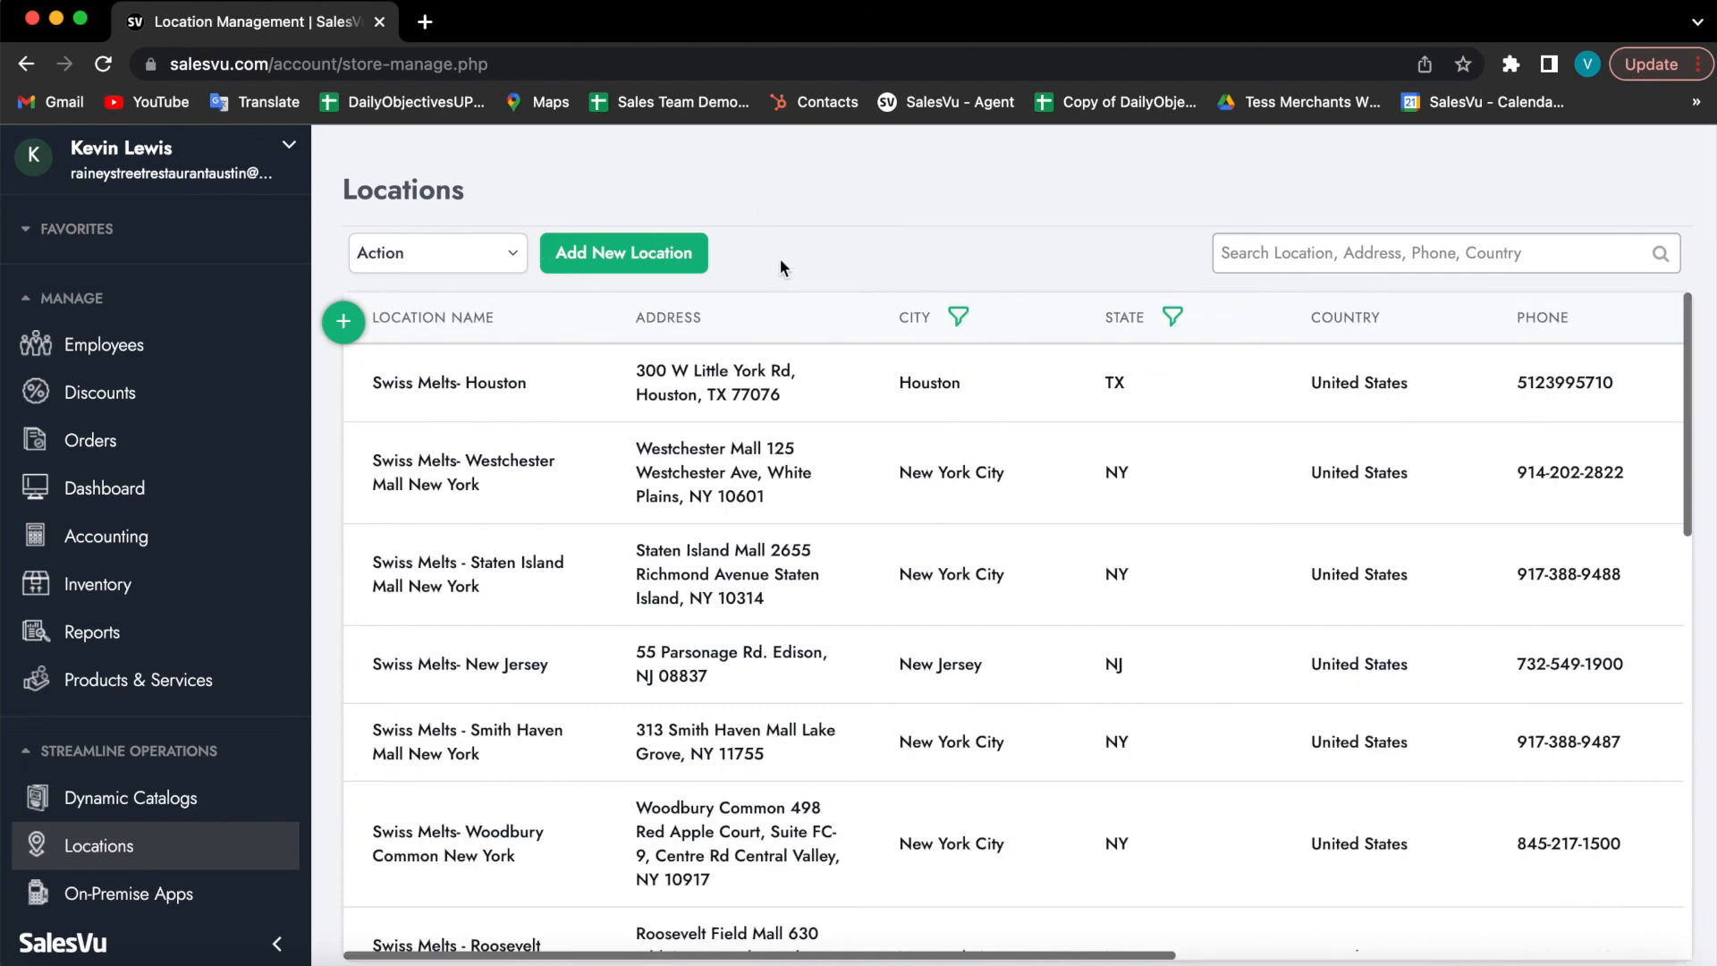
Step: Open On-Premise Apps and scroll to review the iPad devices' versions, sync times and Enabled status
click(139, 899)
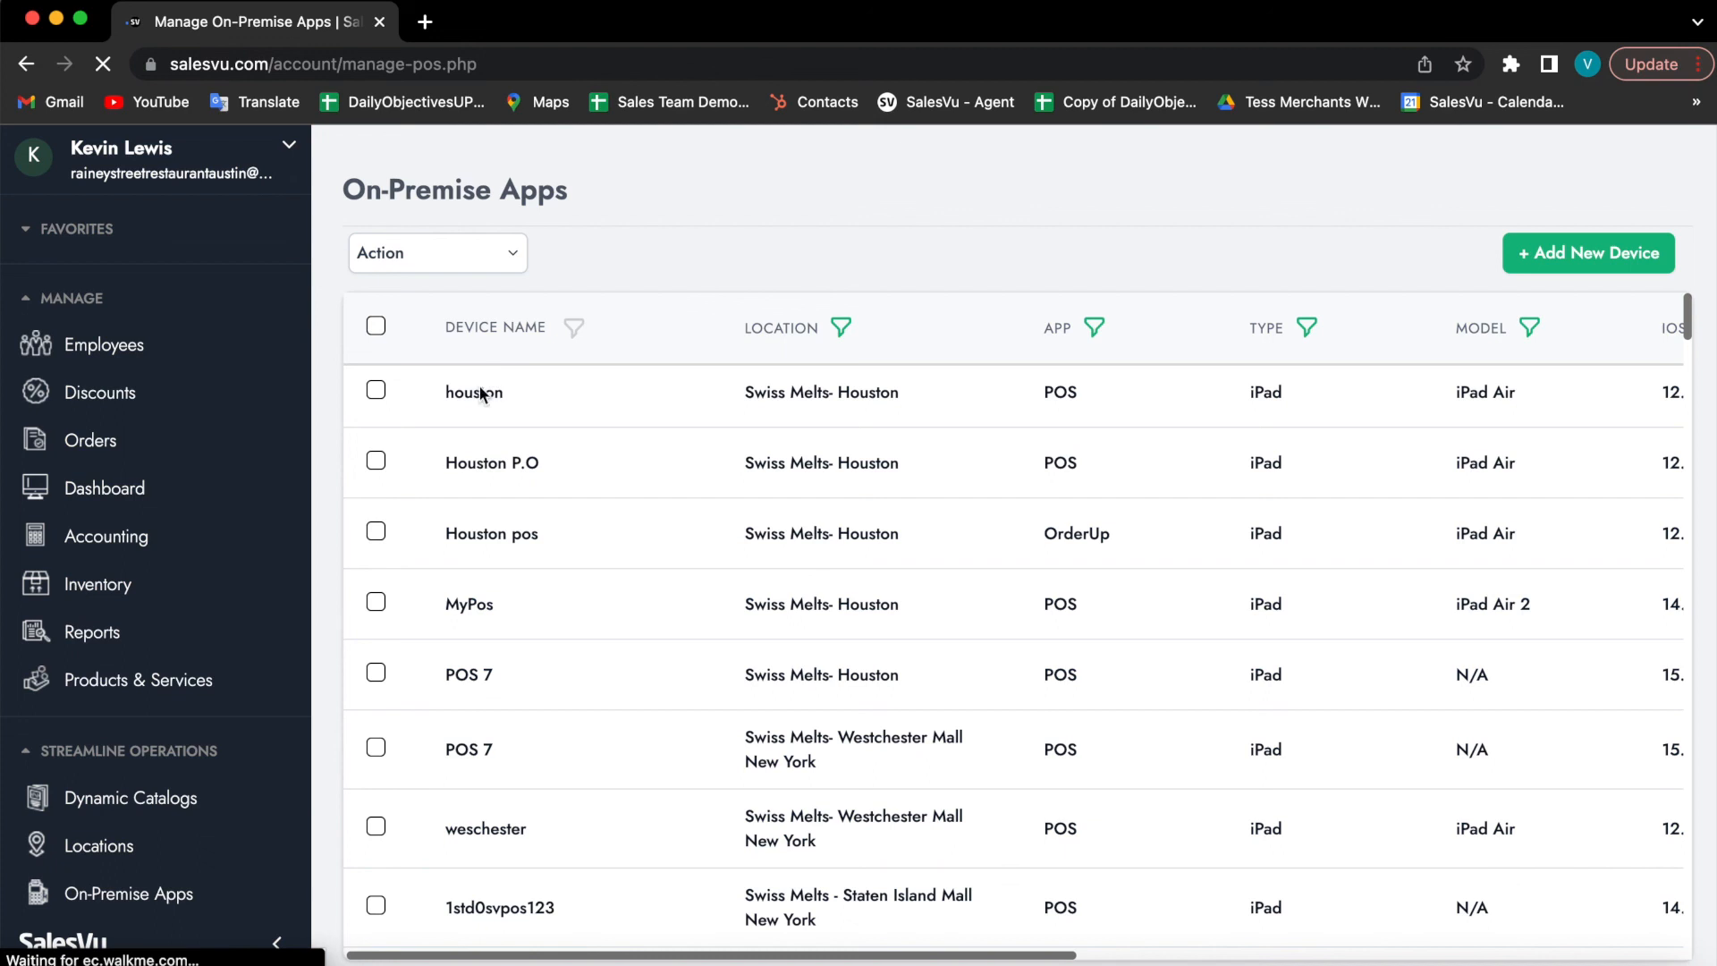
scroll(1010, 412, right, 3)
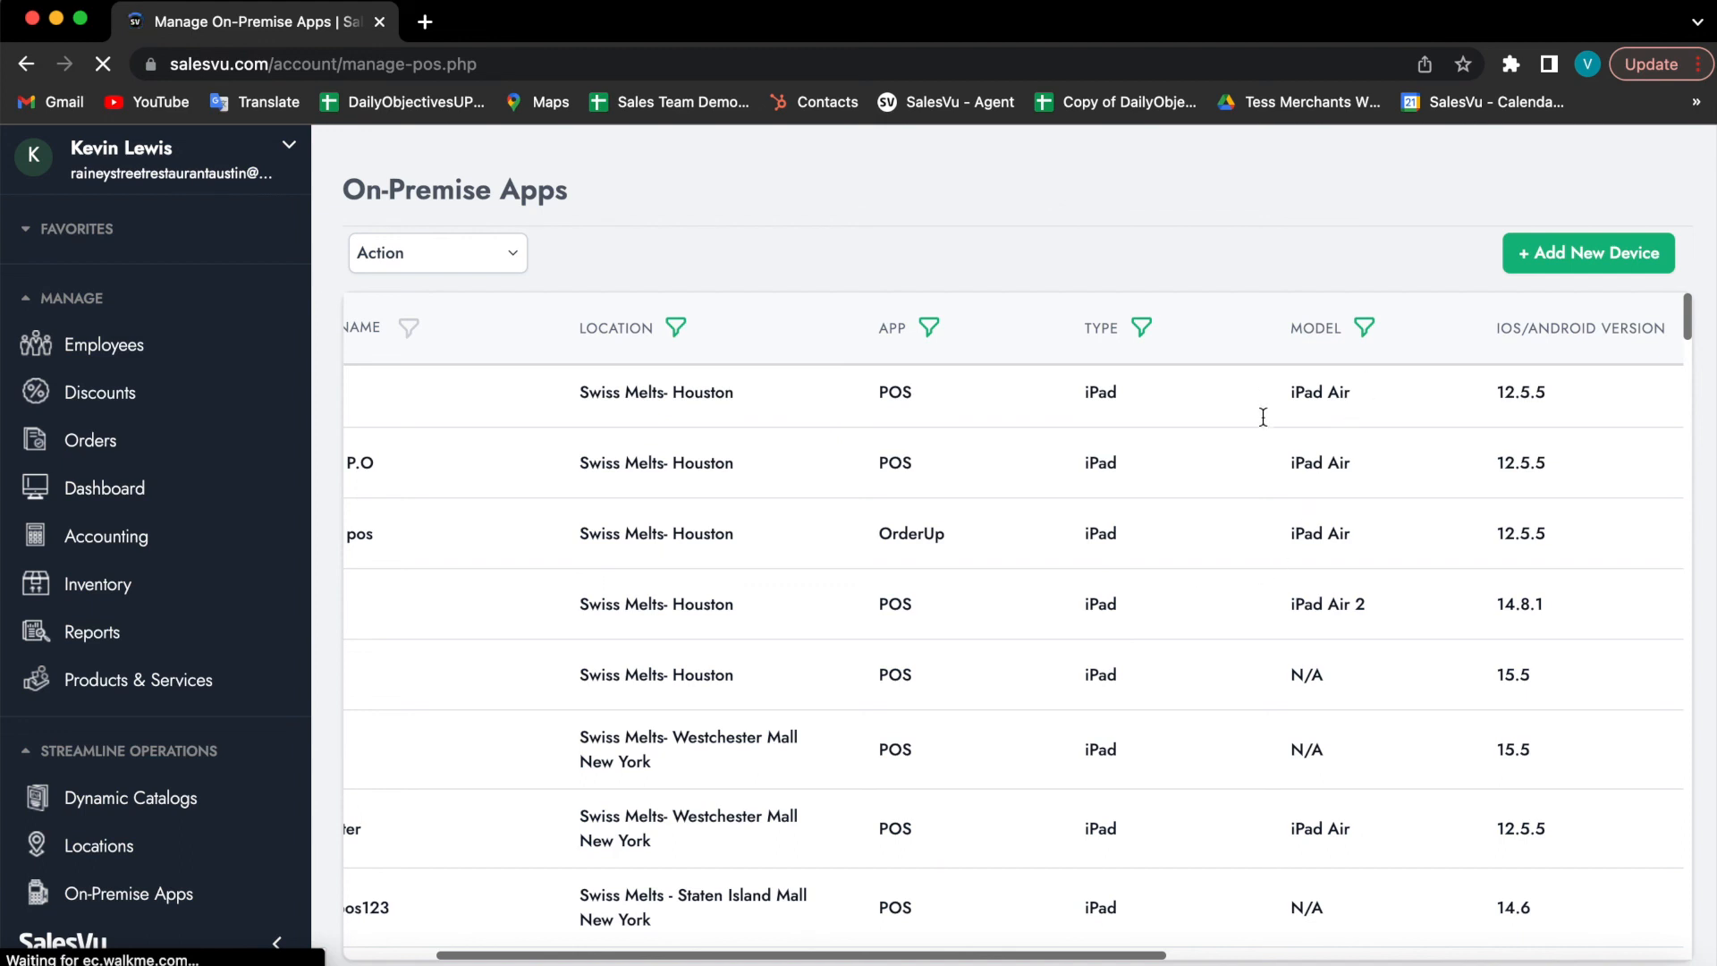
scroll(1293, 688, right, 5)
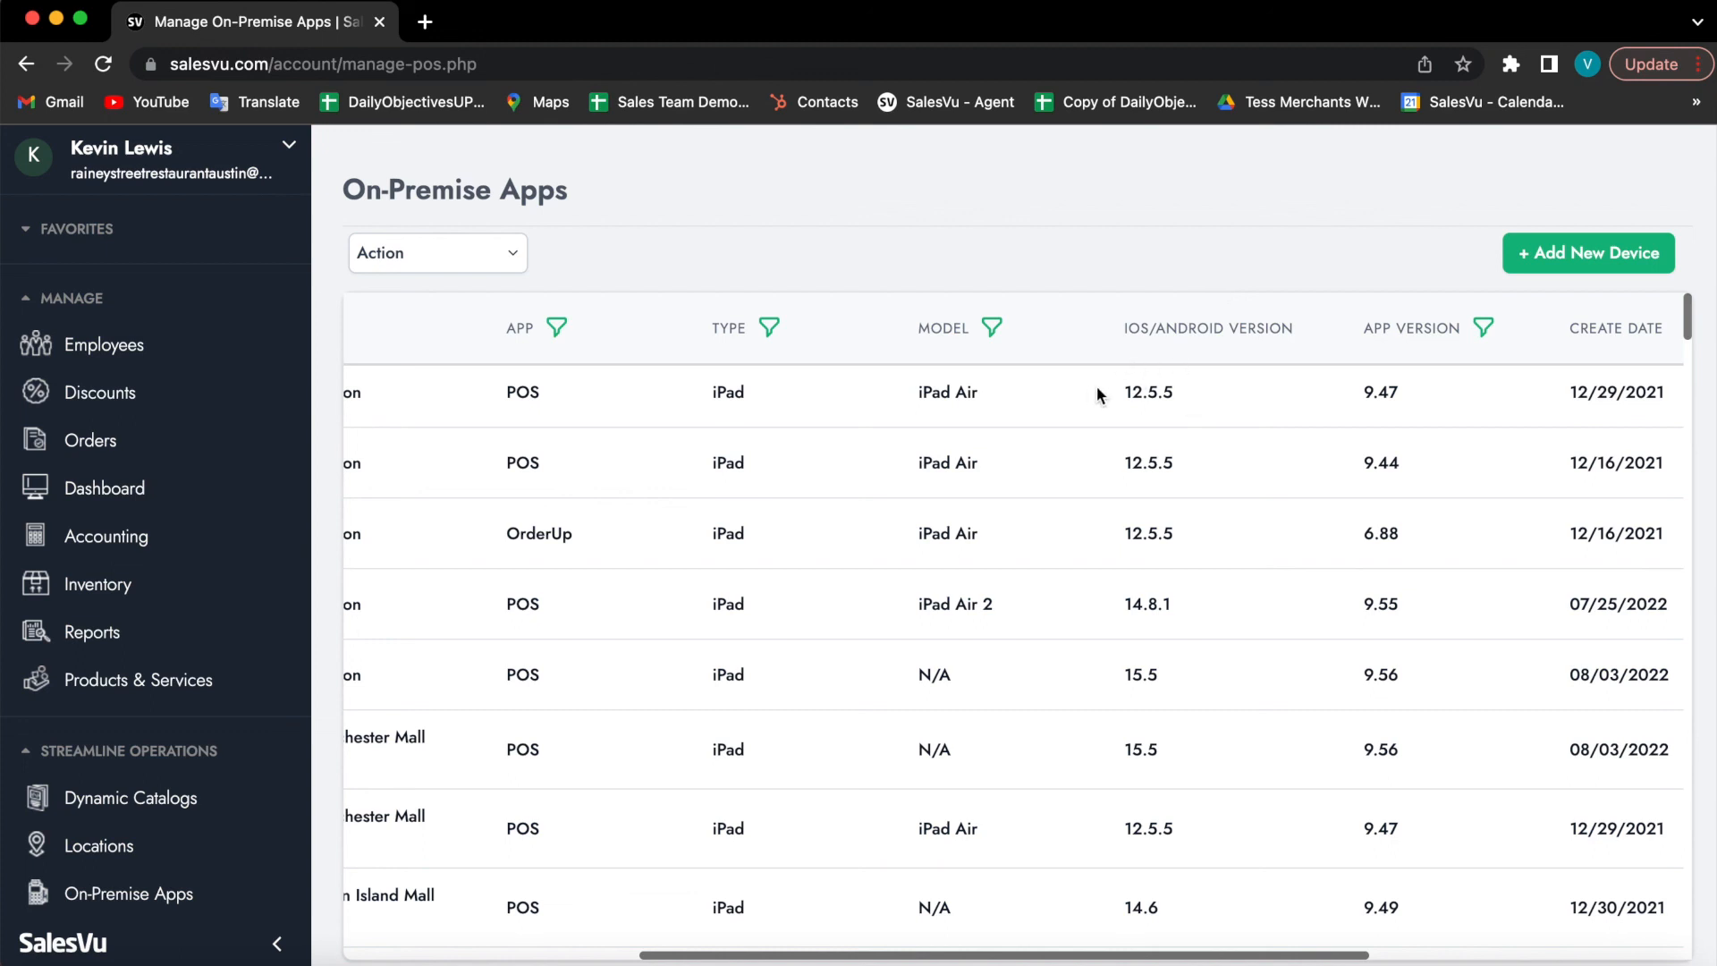
scroll(1285, 350, right, 2)
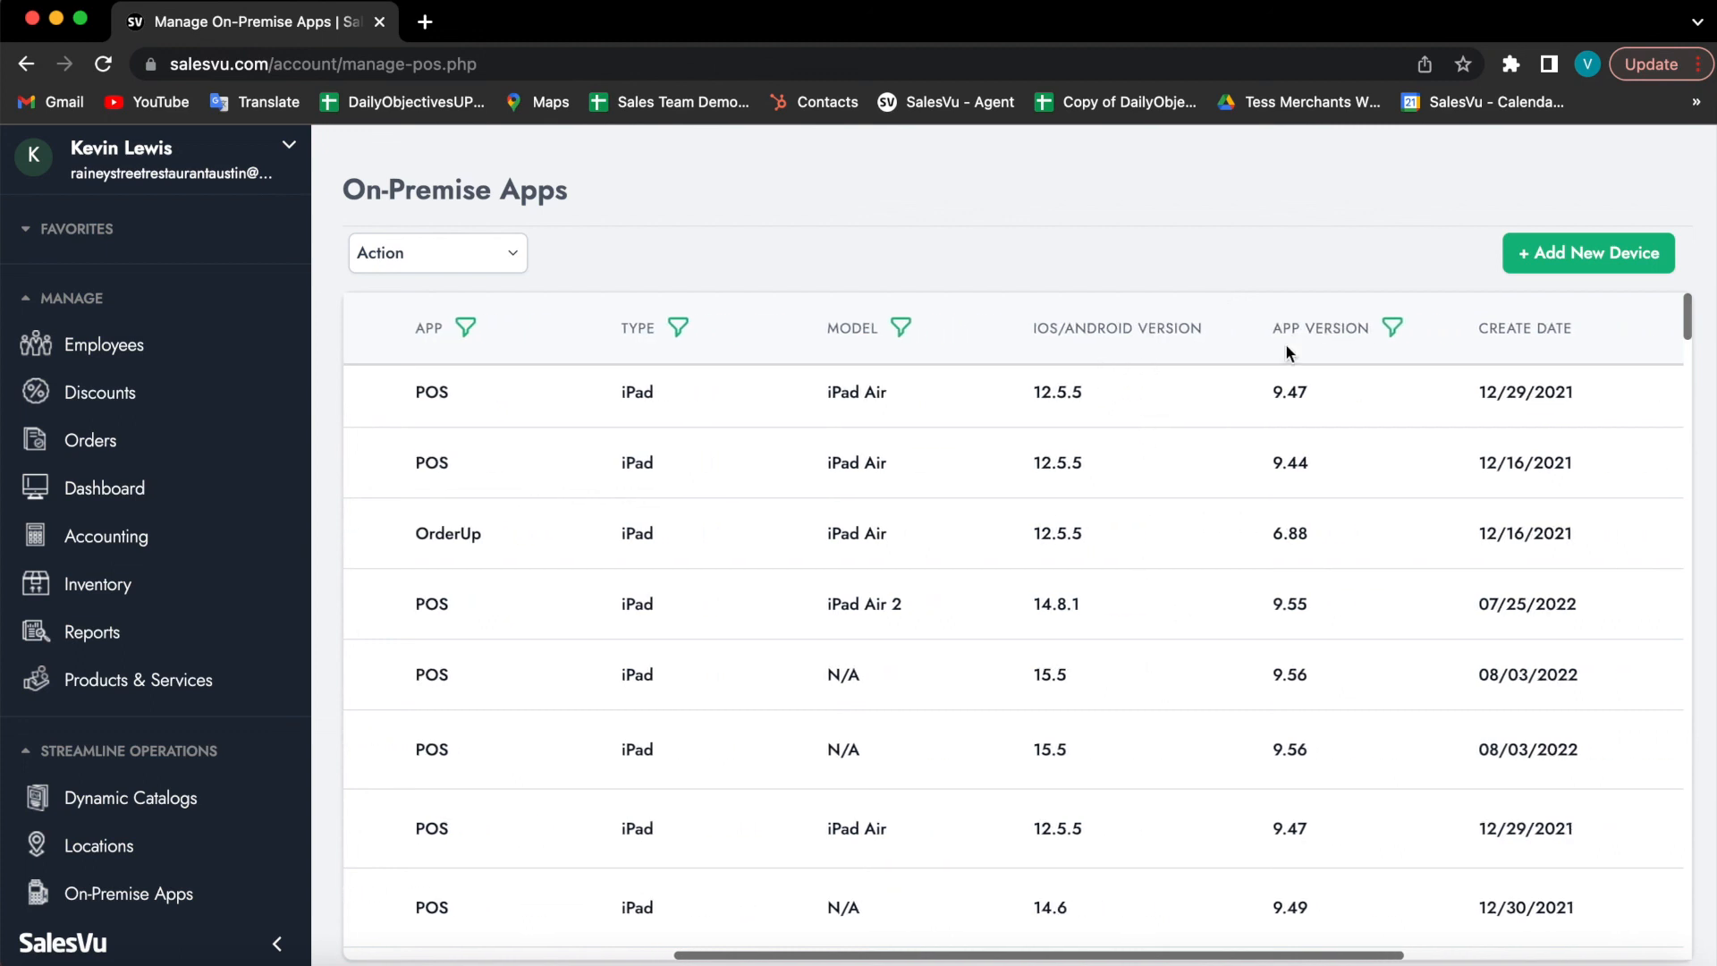
scroll(1285, 351, right, 4)
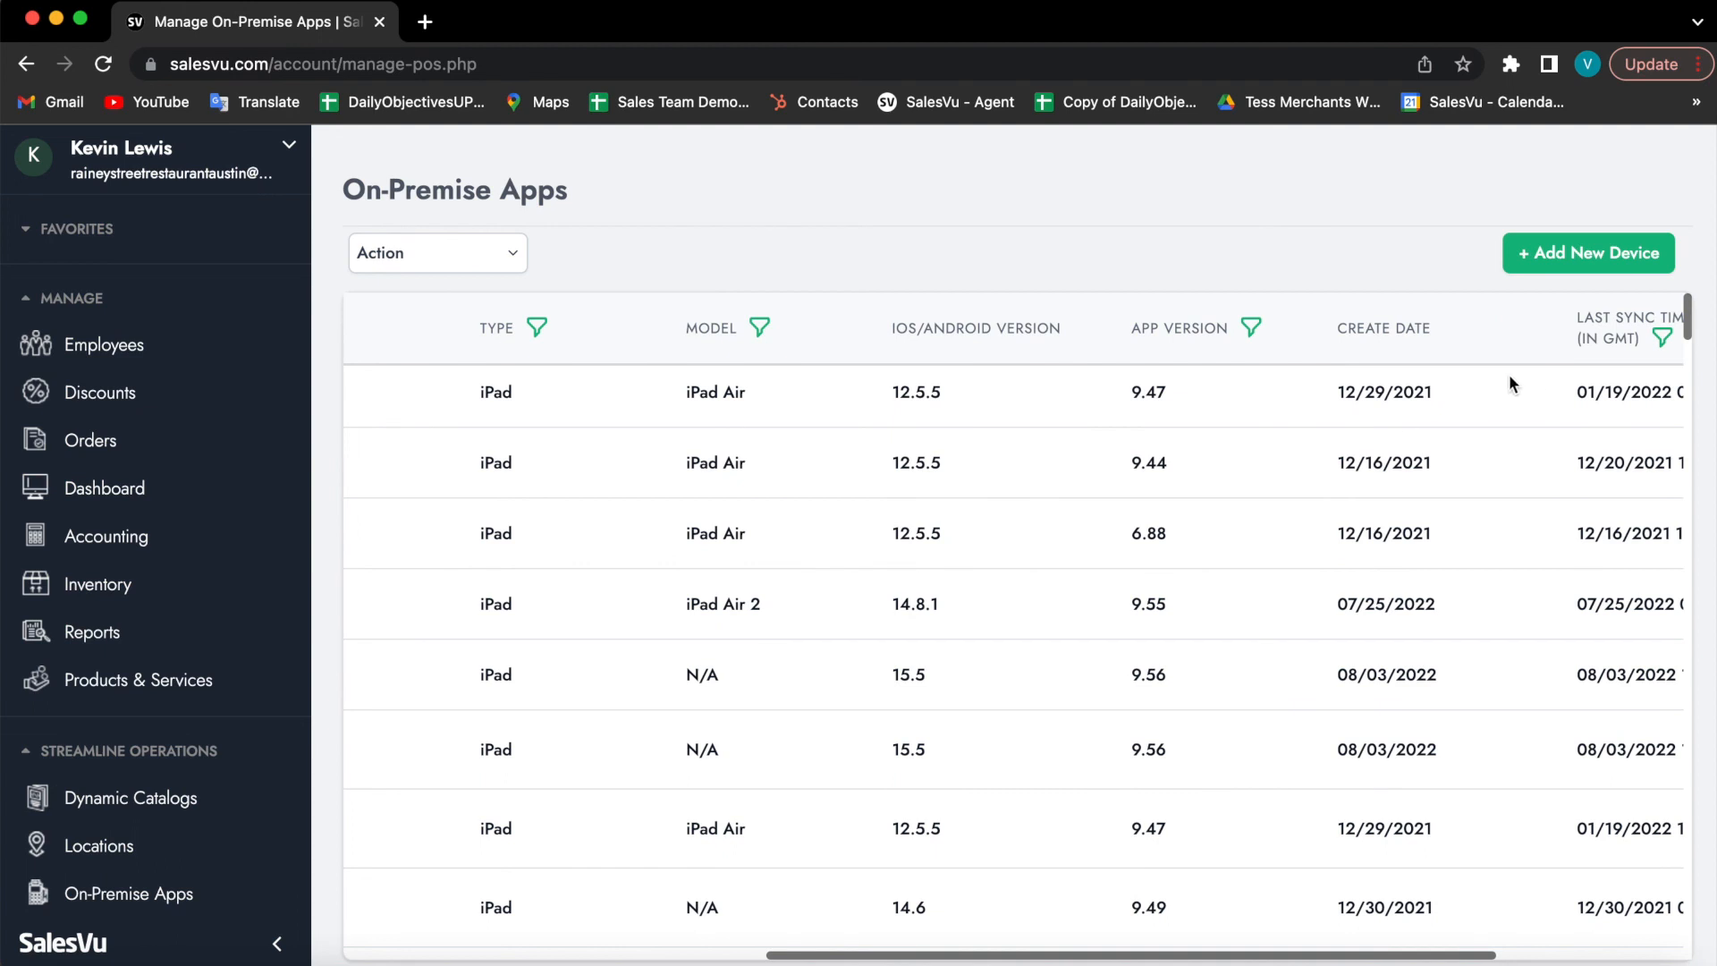
scroll(1364, 393, right, 2)
scroll(1365, 394, right, 3)
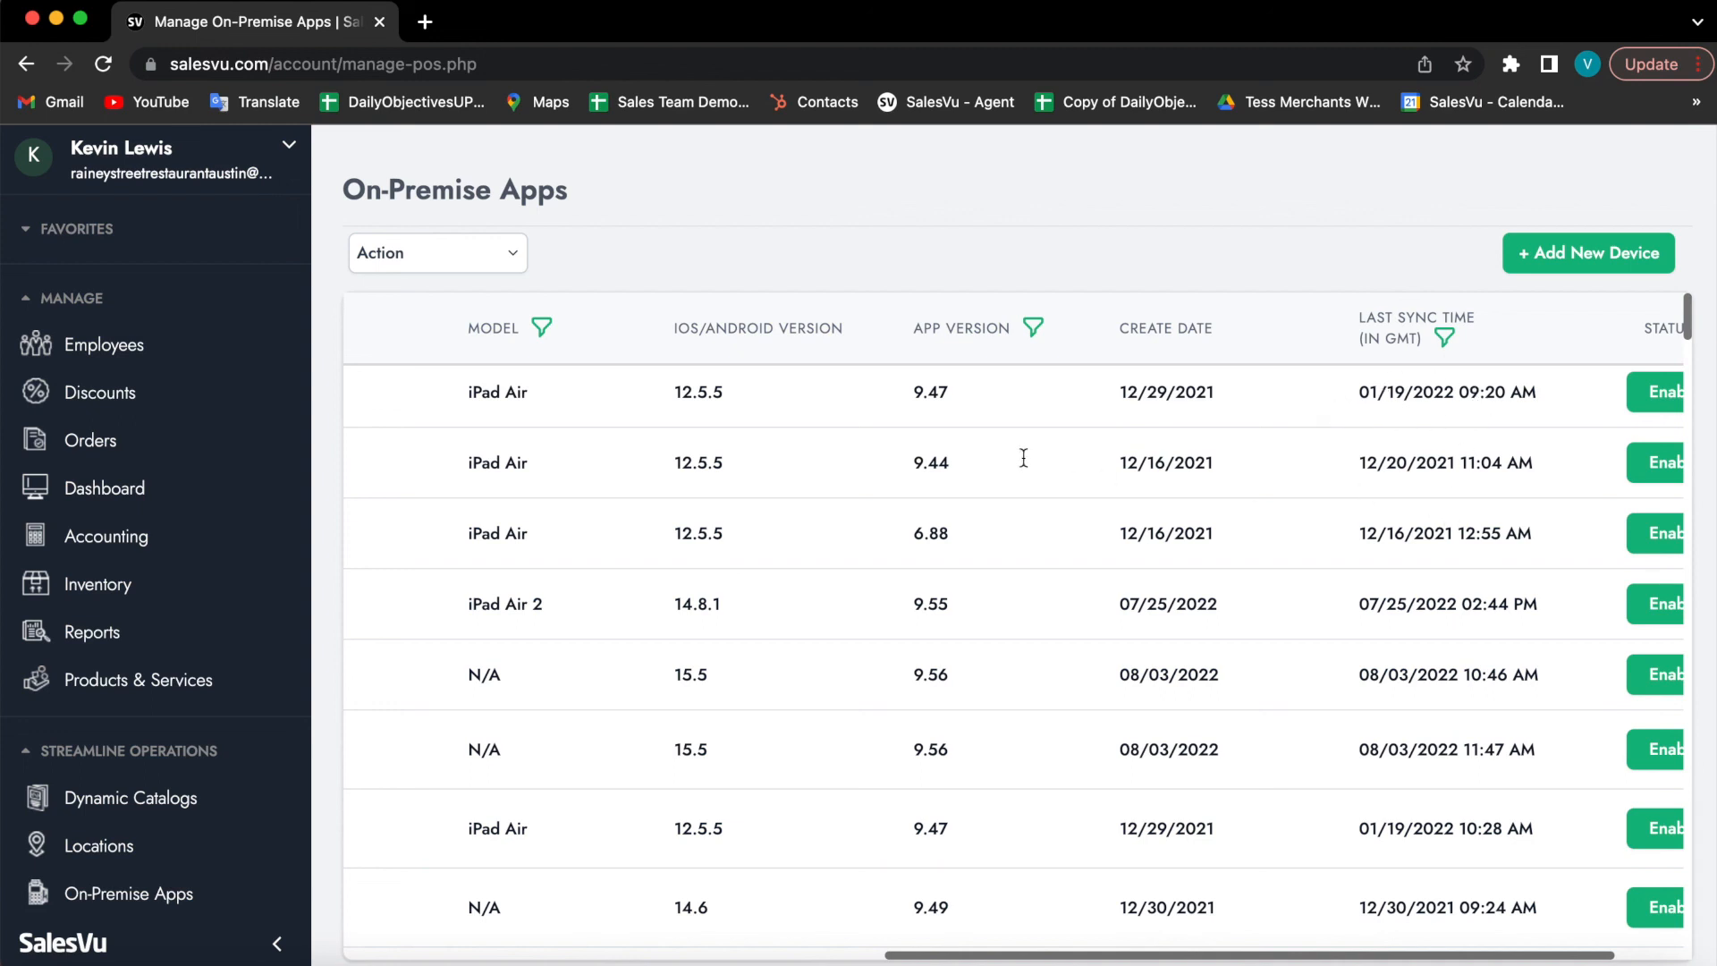
scroll(1167, 438, right, 3)
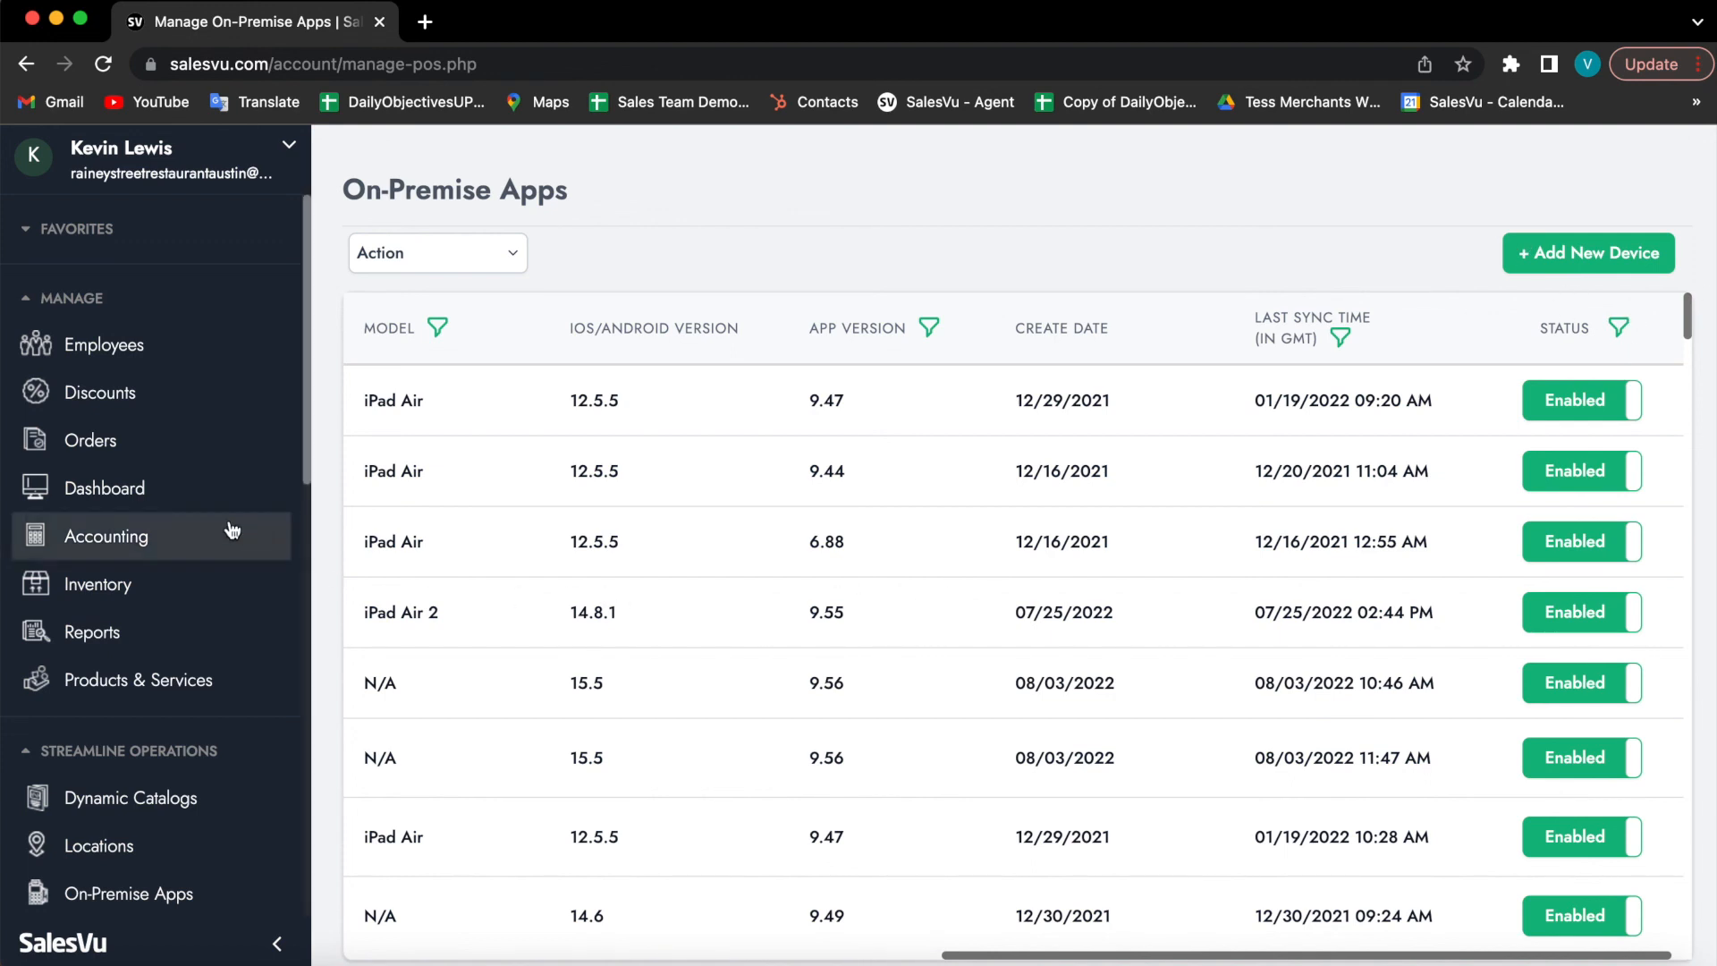
scroll(234, 530, down, 3)
scroll(233, 530, down, 10)
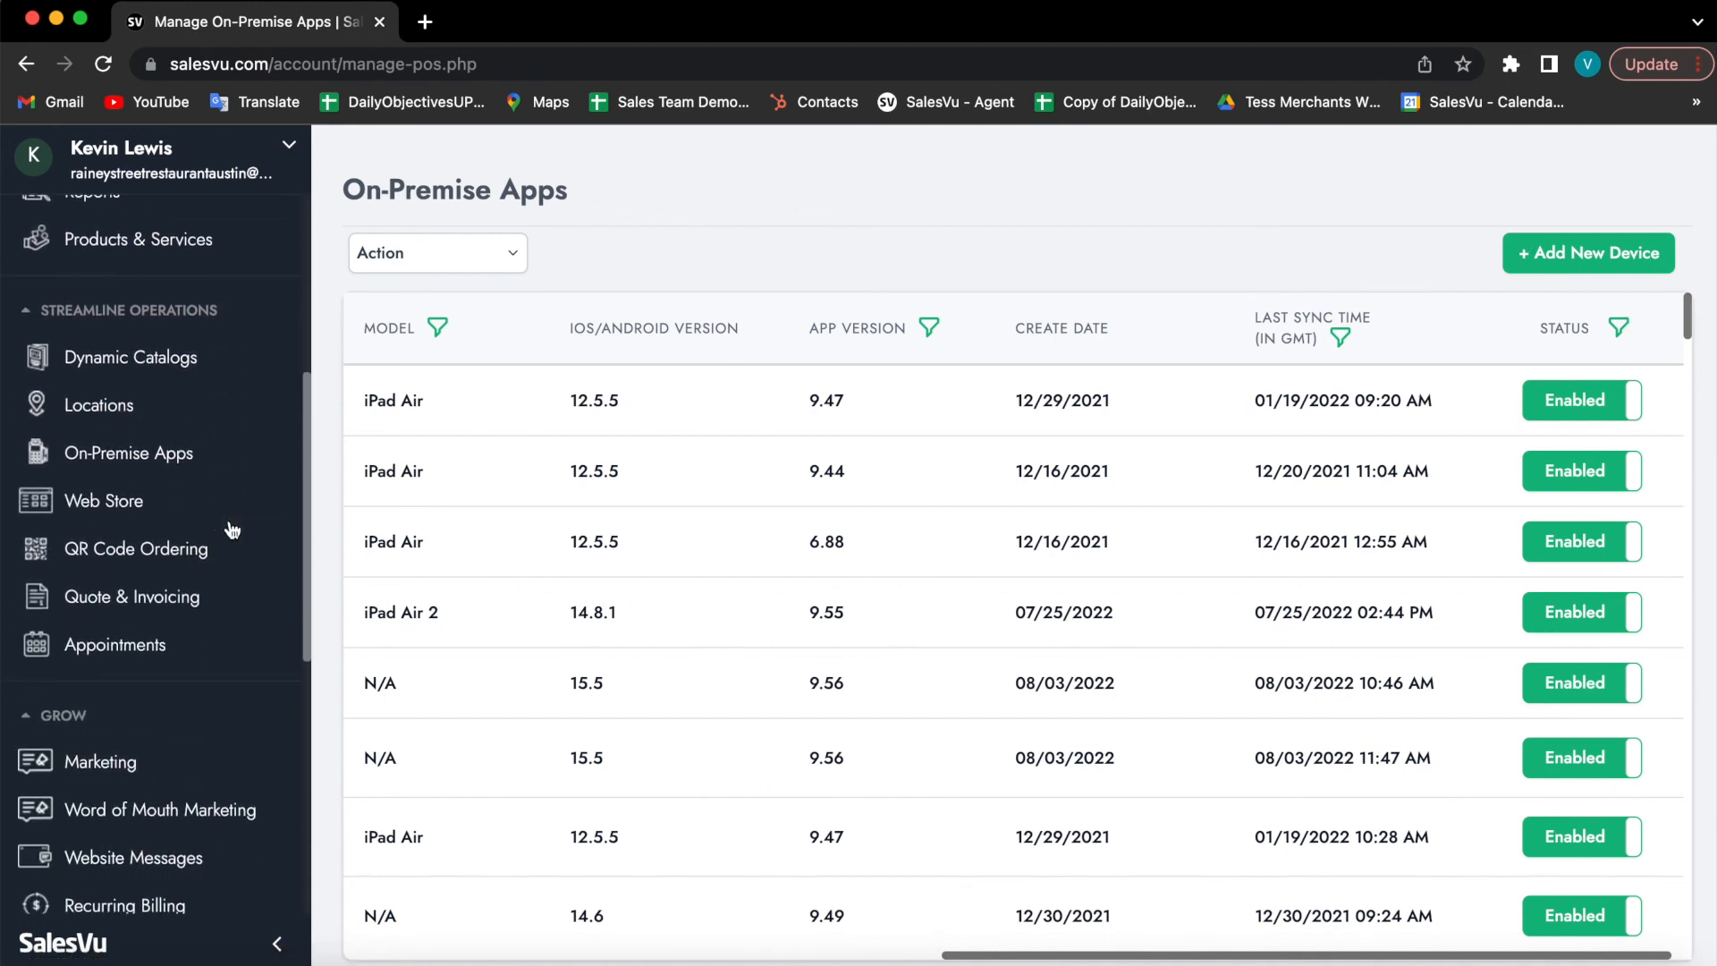
scroll(232, 529, down, 9)
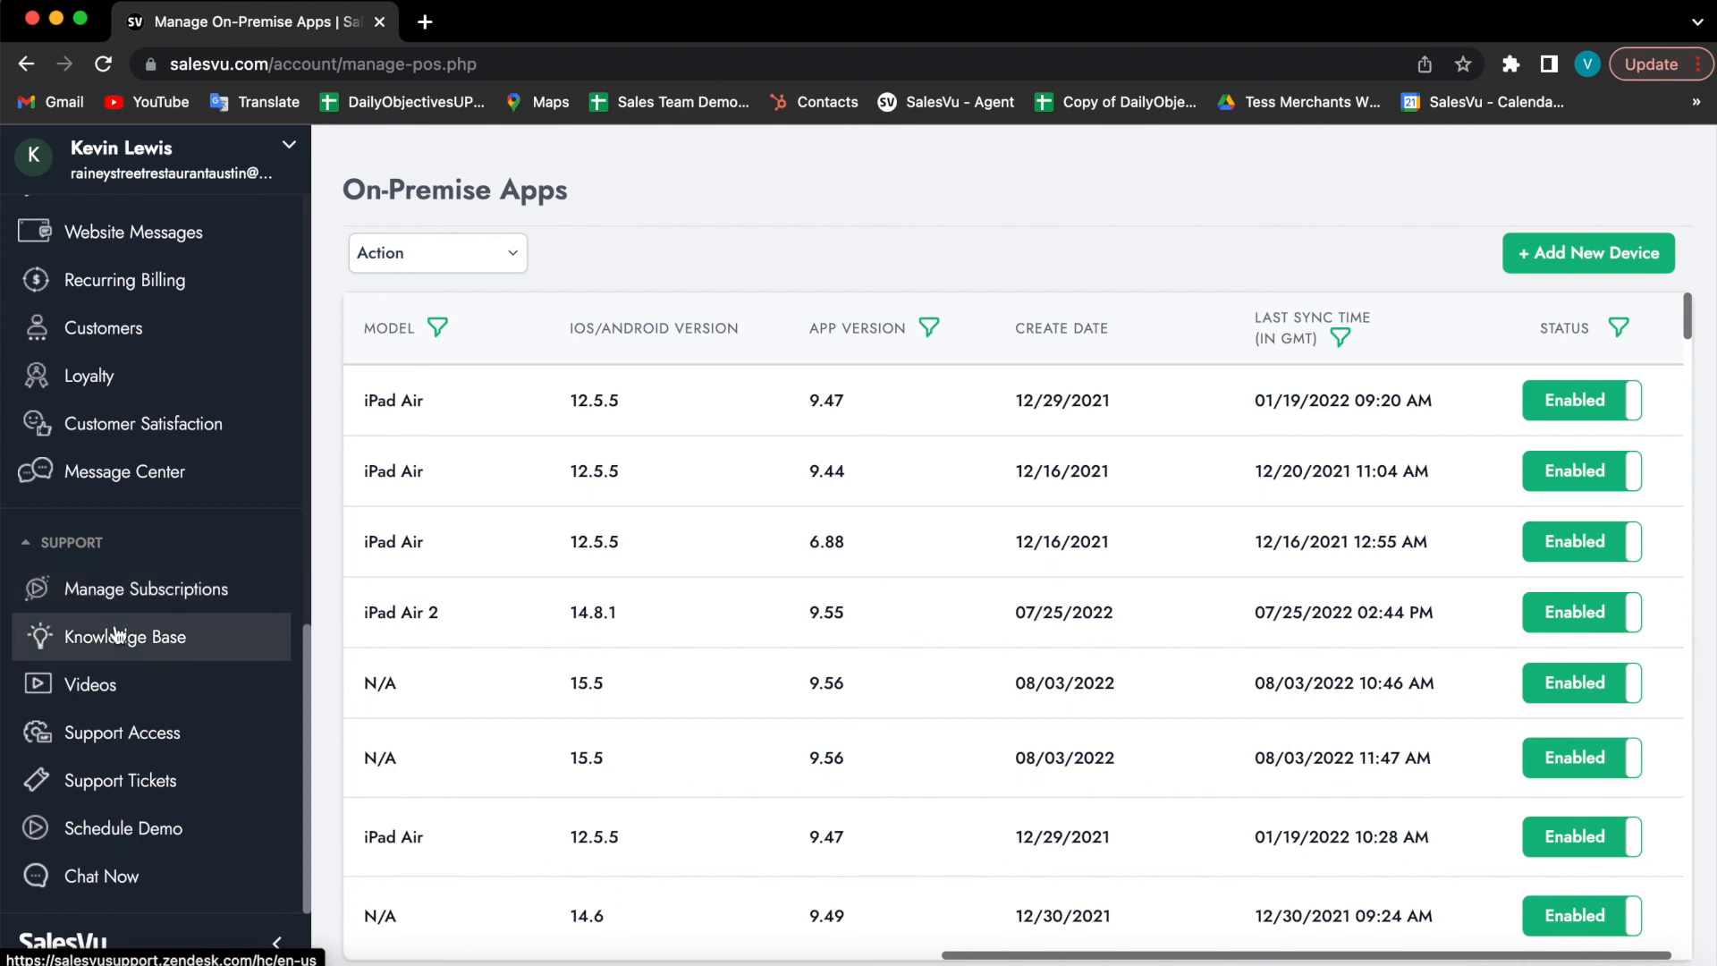
Step: Open the Knowledge Base in a new tab and go to the SalesVu Cloud Portal category
click(213, 650)
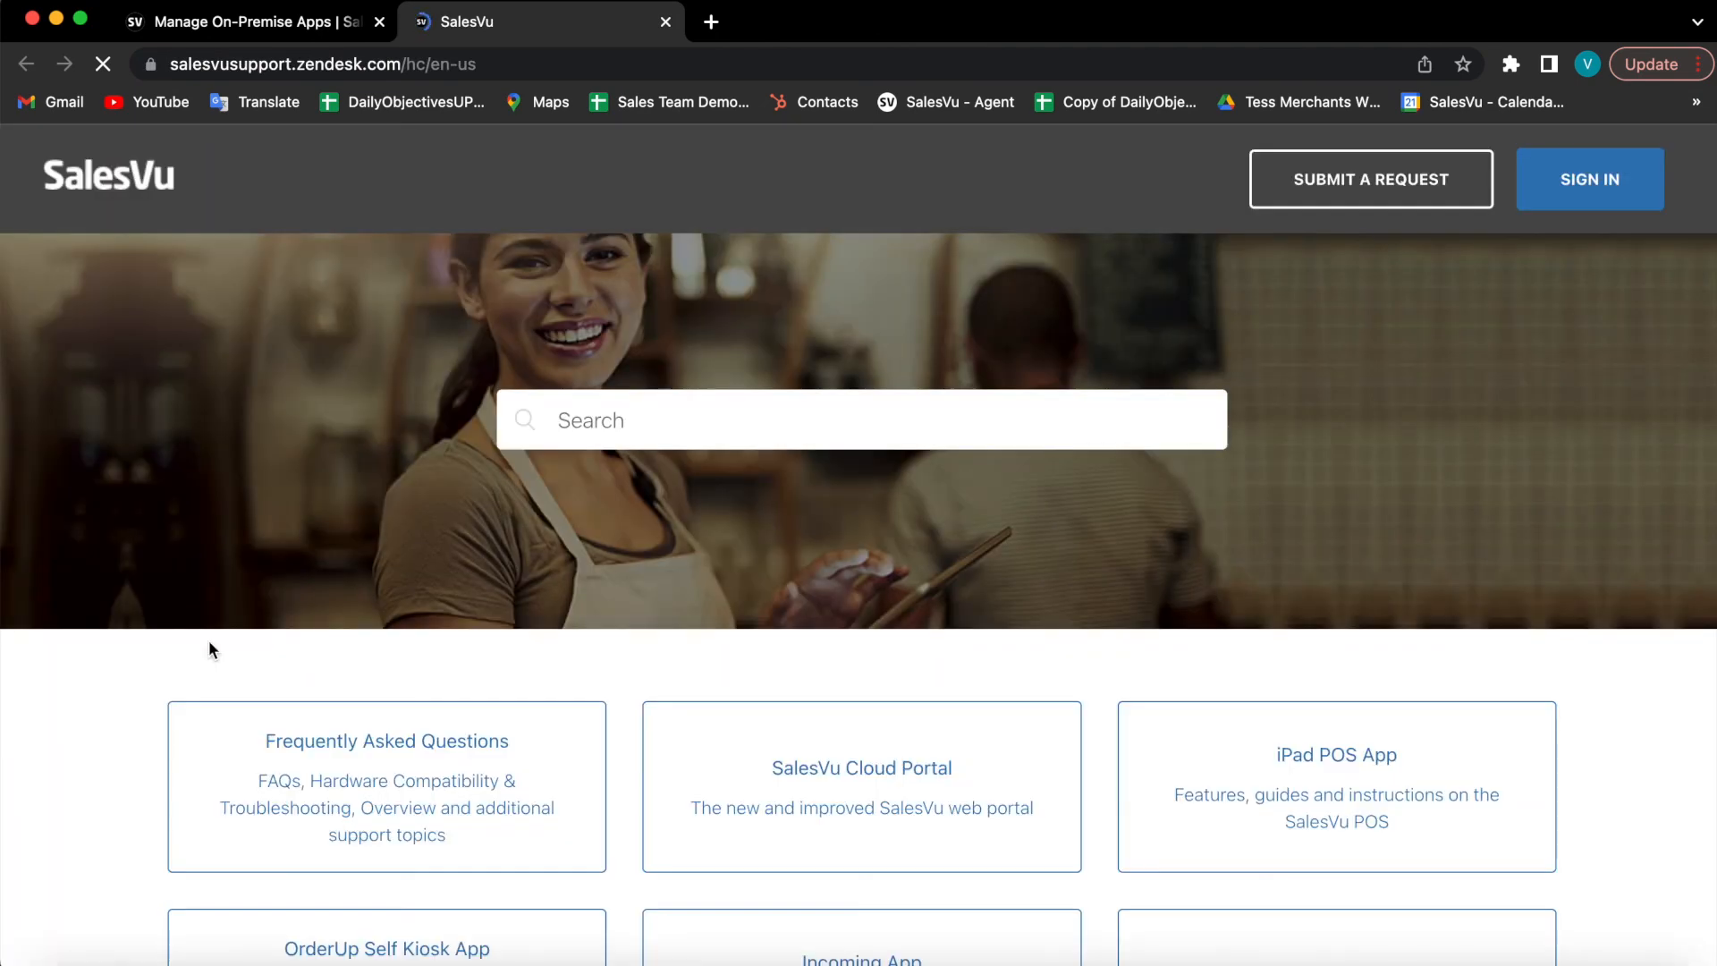
scroll(633, 617, down, 2)
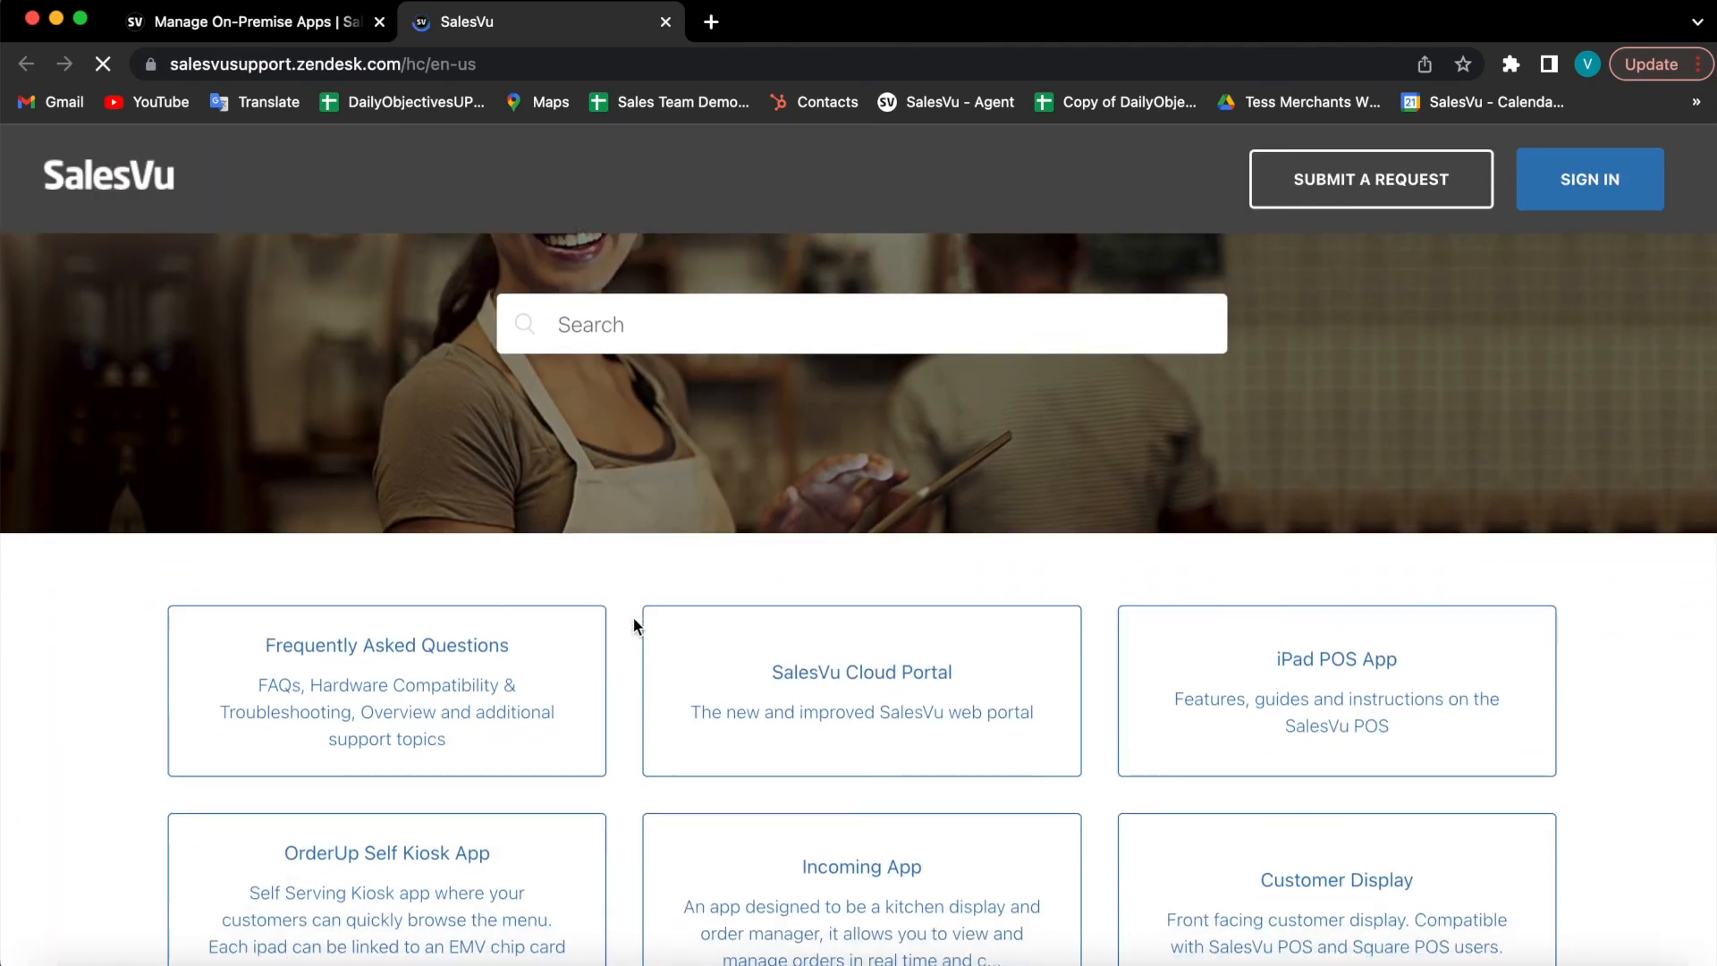
scroll(633, 619, down, 5)
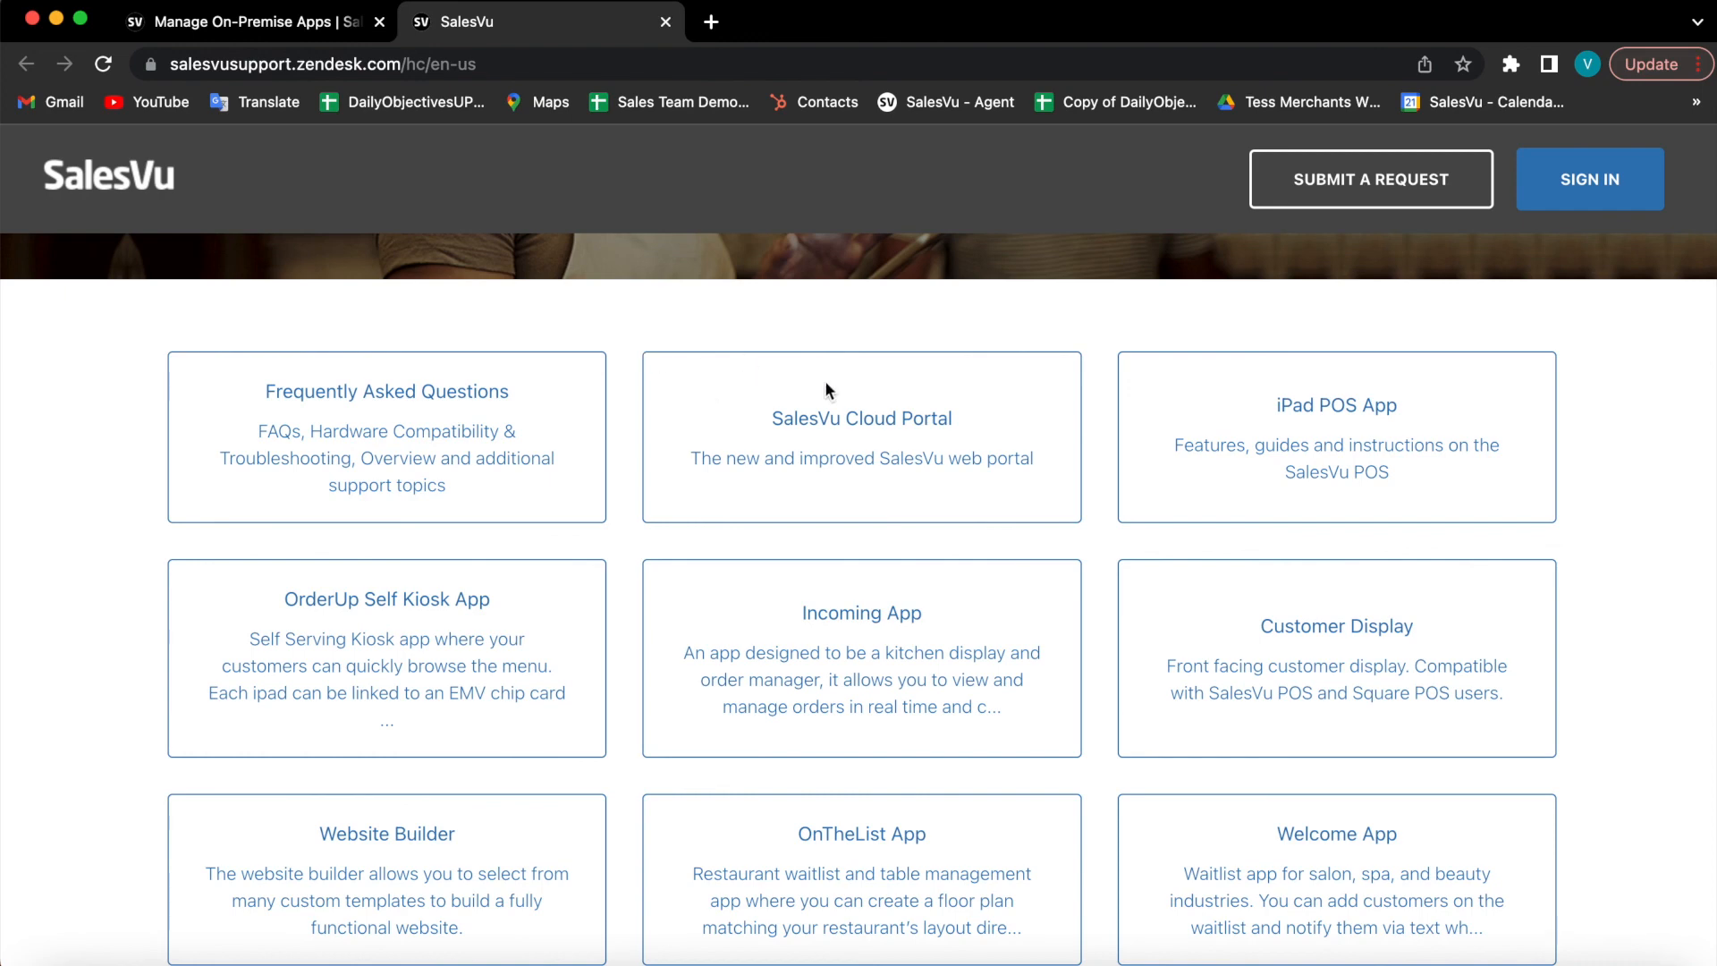
click(916, 448)
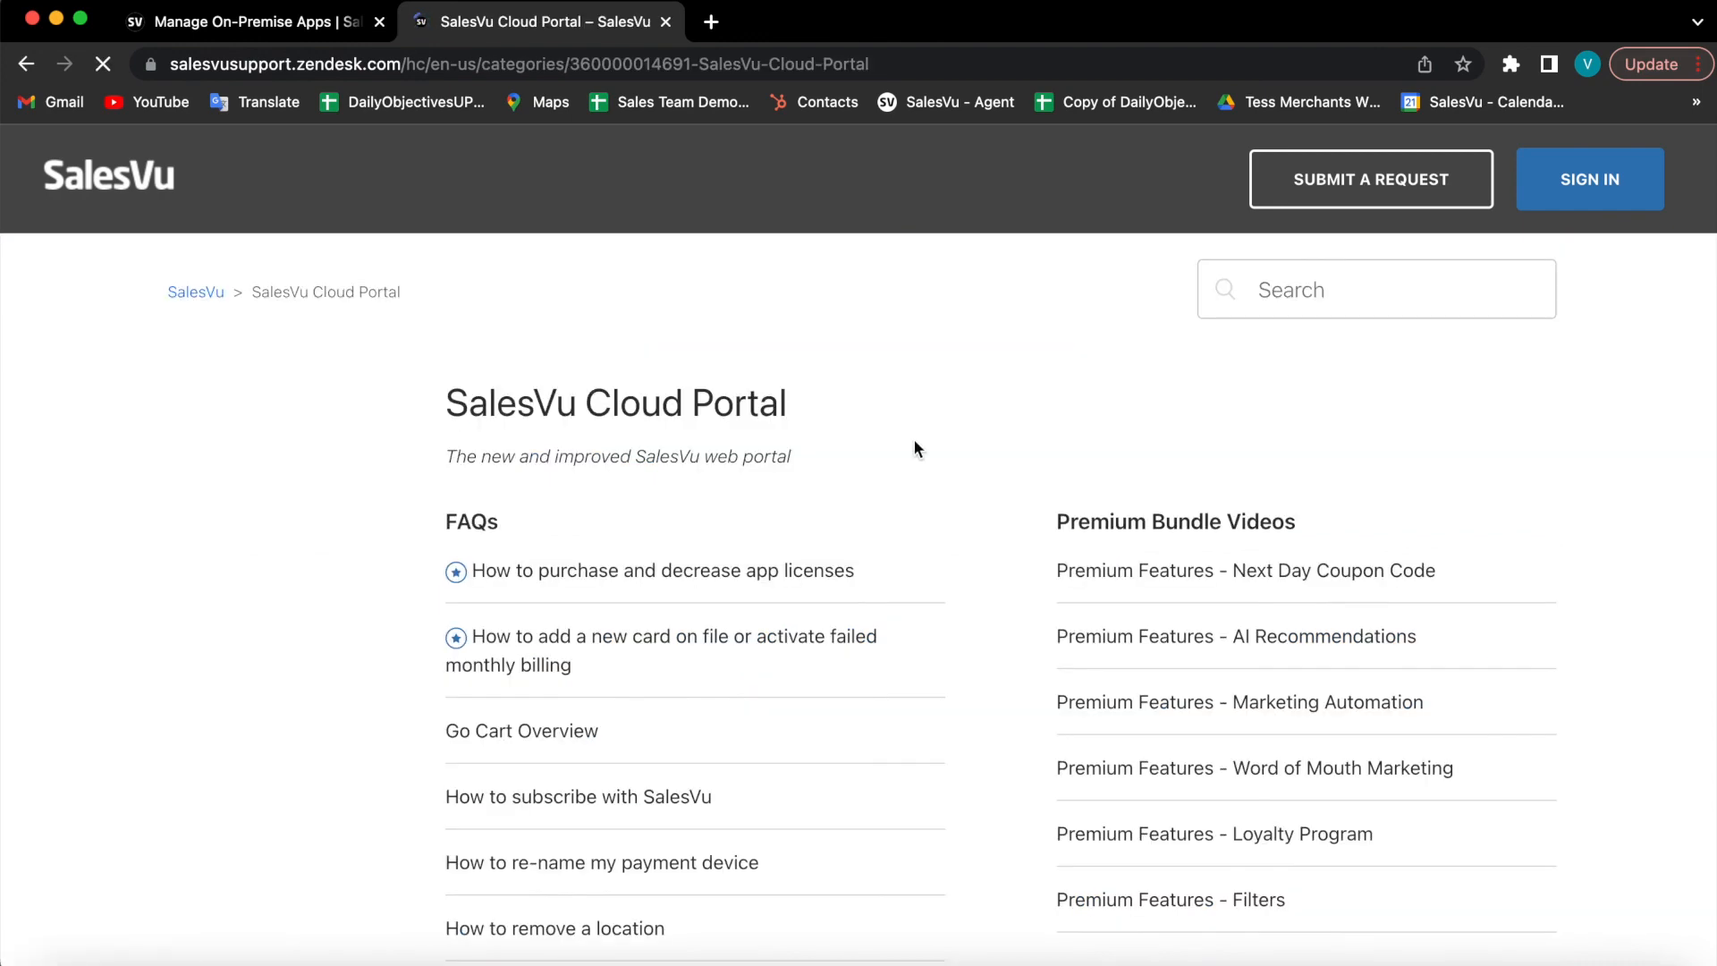
Step: Read the 'Creating Job Roles' article, then return to the On-Premise Apps tab
scroll(852, 537, down, 3)
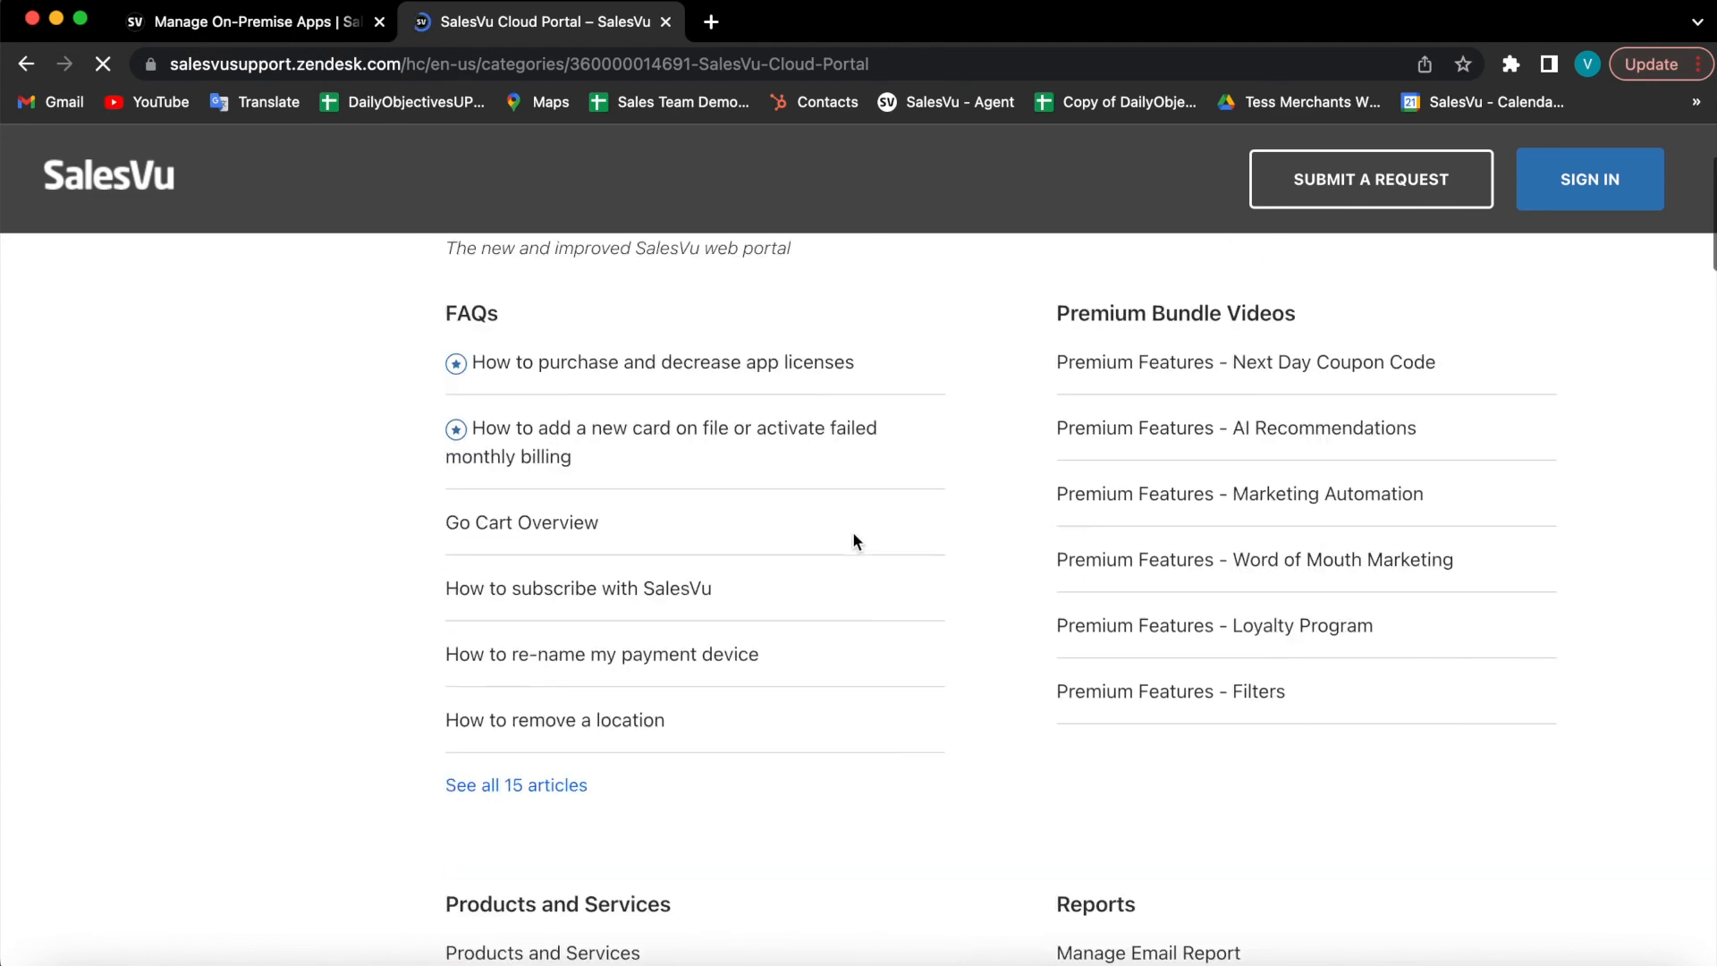
scroll(828, 496, down, 15)
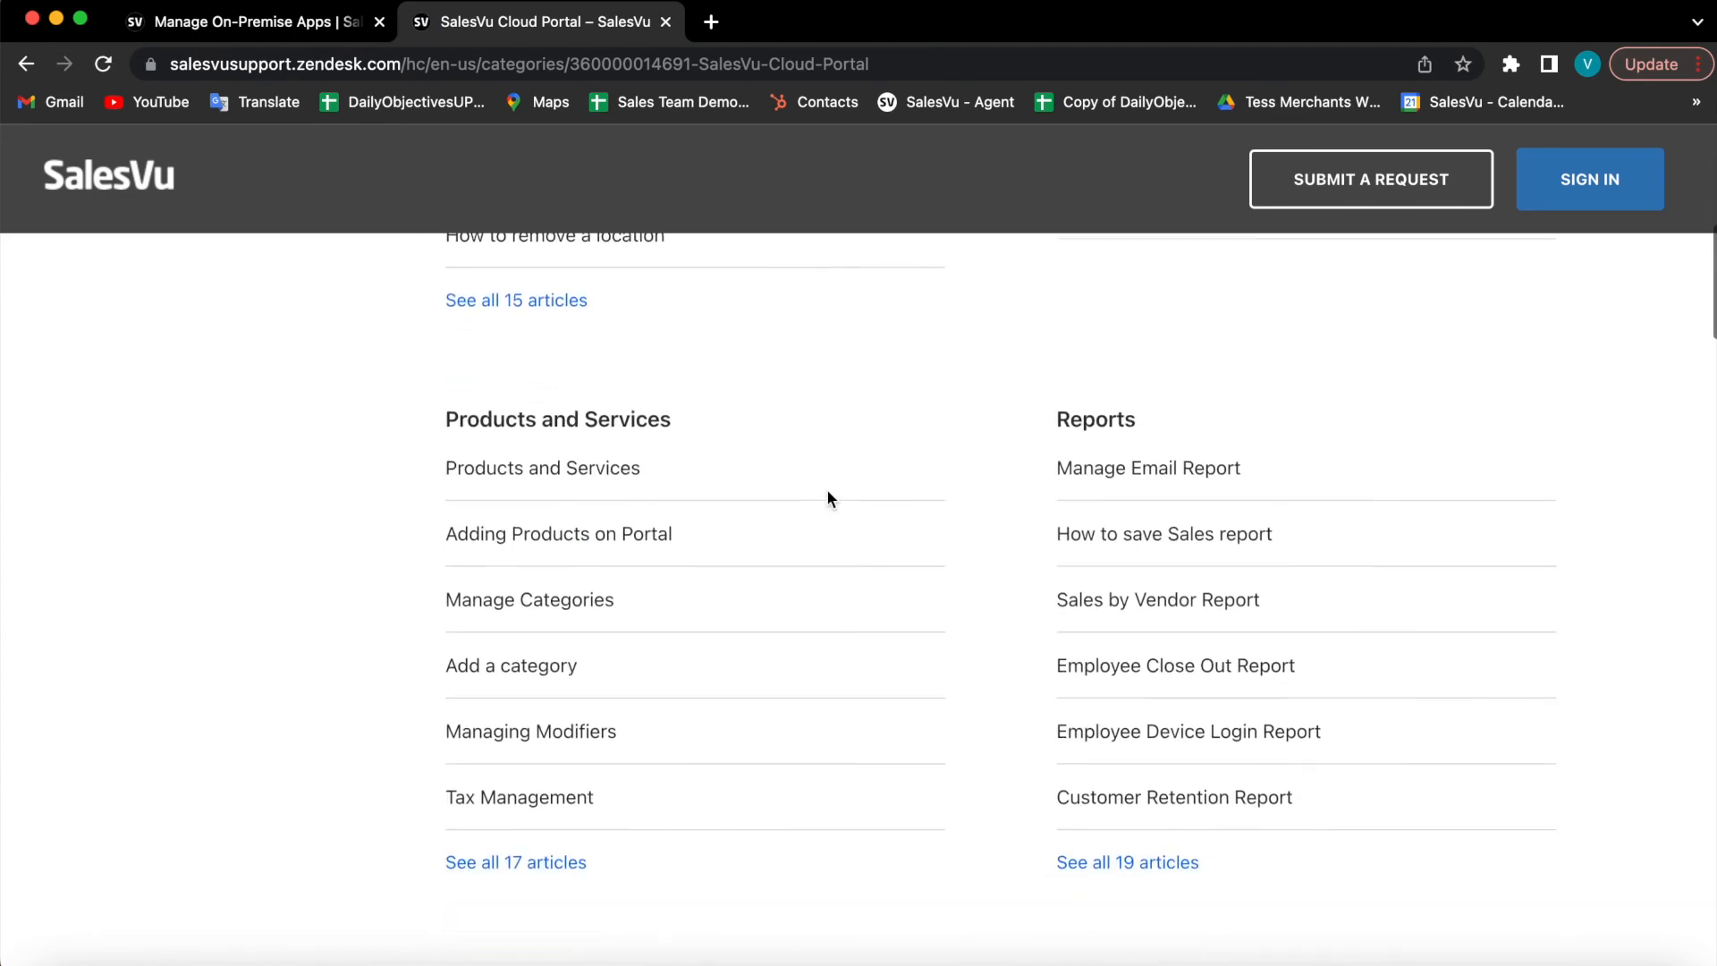
scroll(828, 499, down, 9)
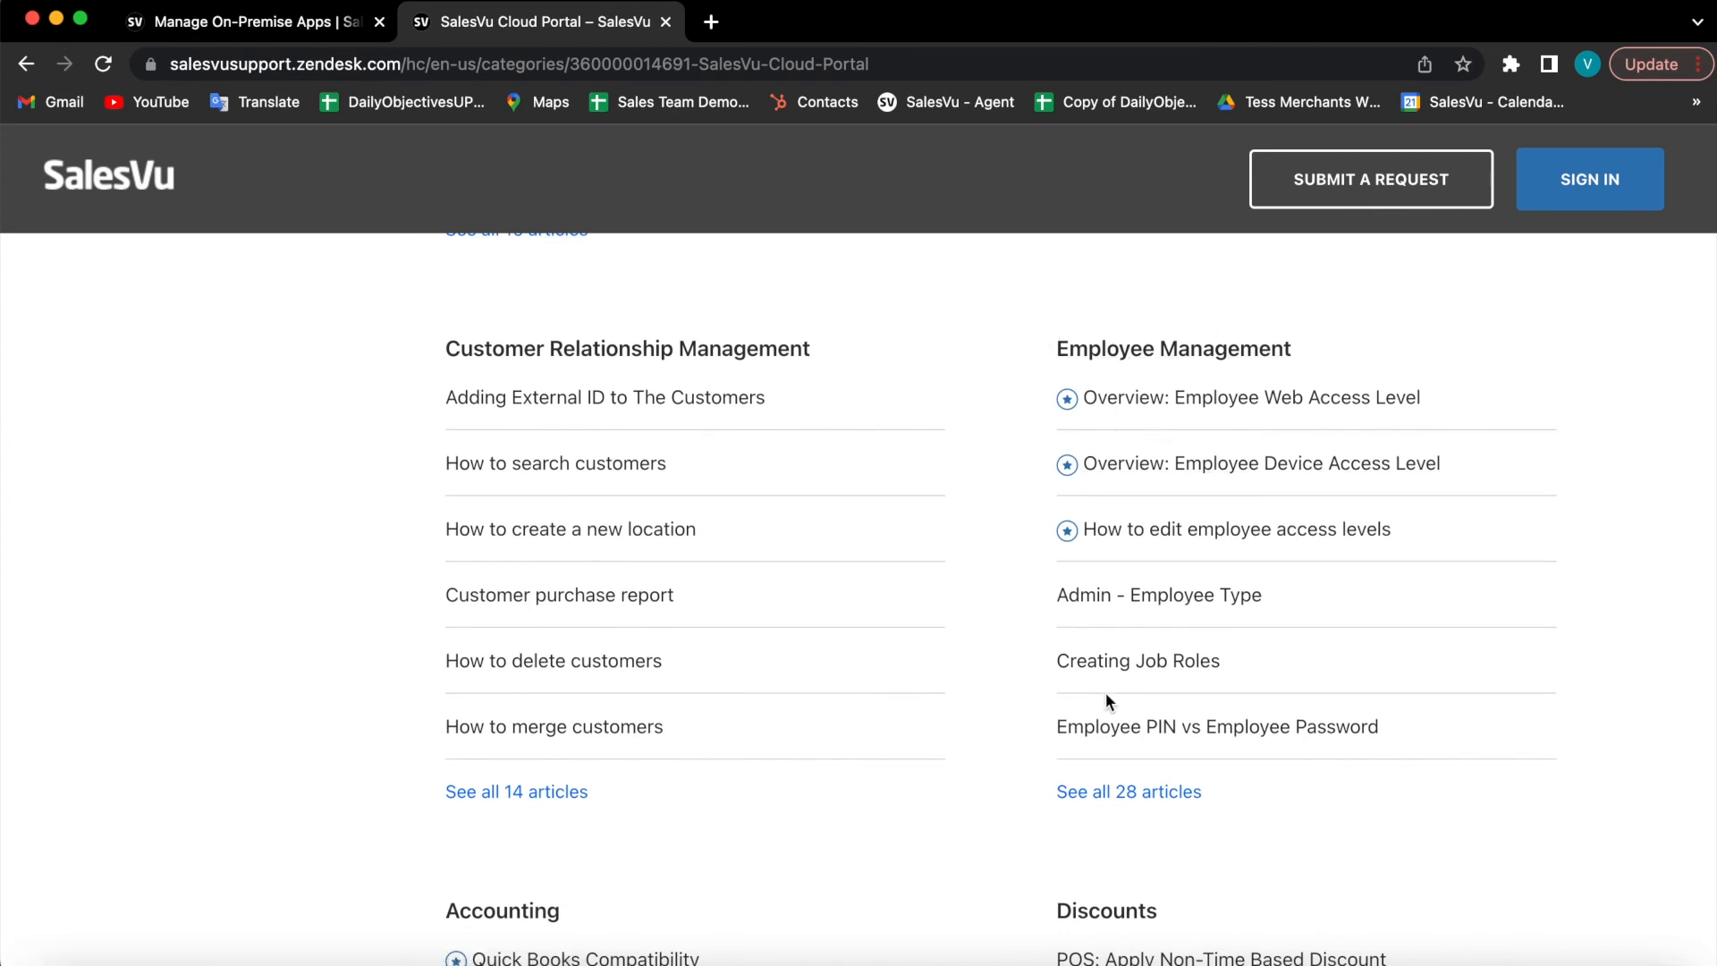
click(1135, 673)
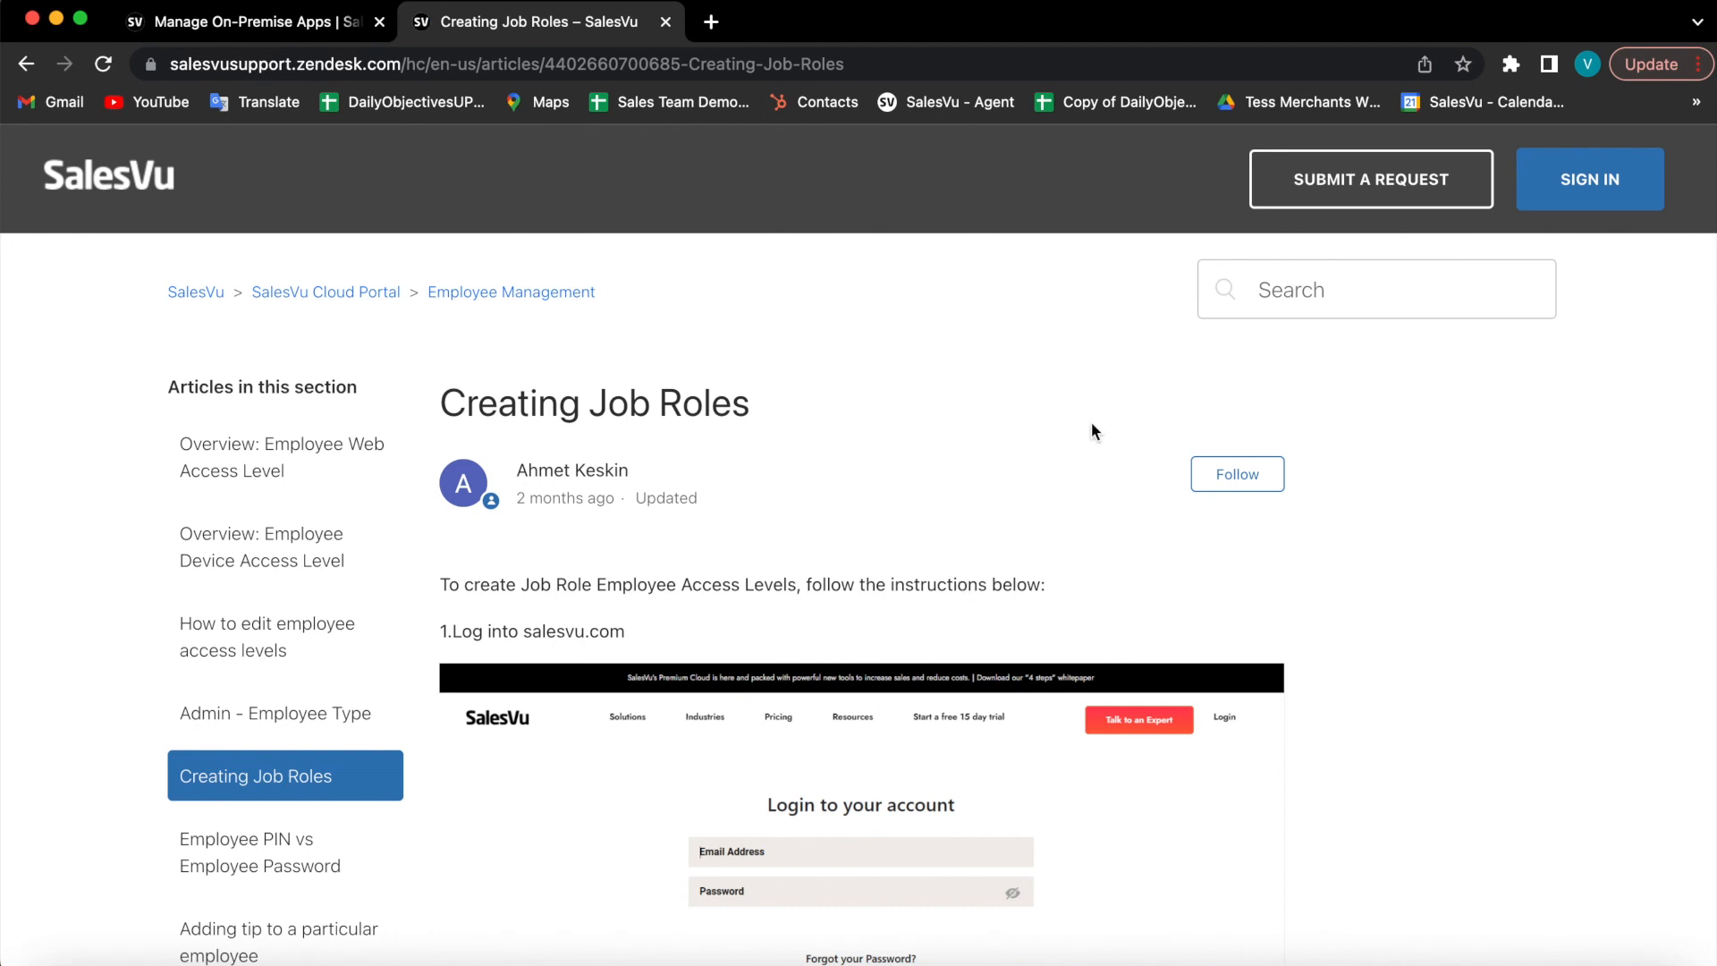
scroll(1092, 426, down, 3)
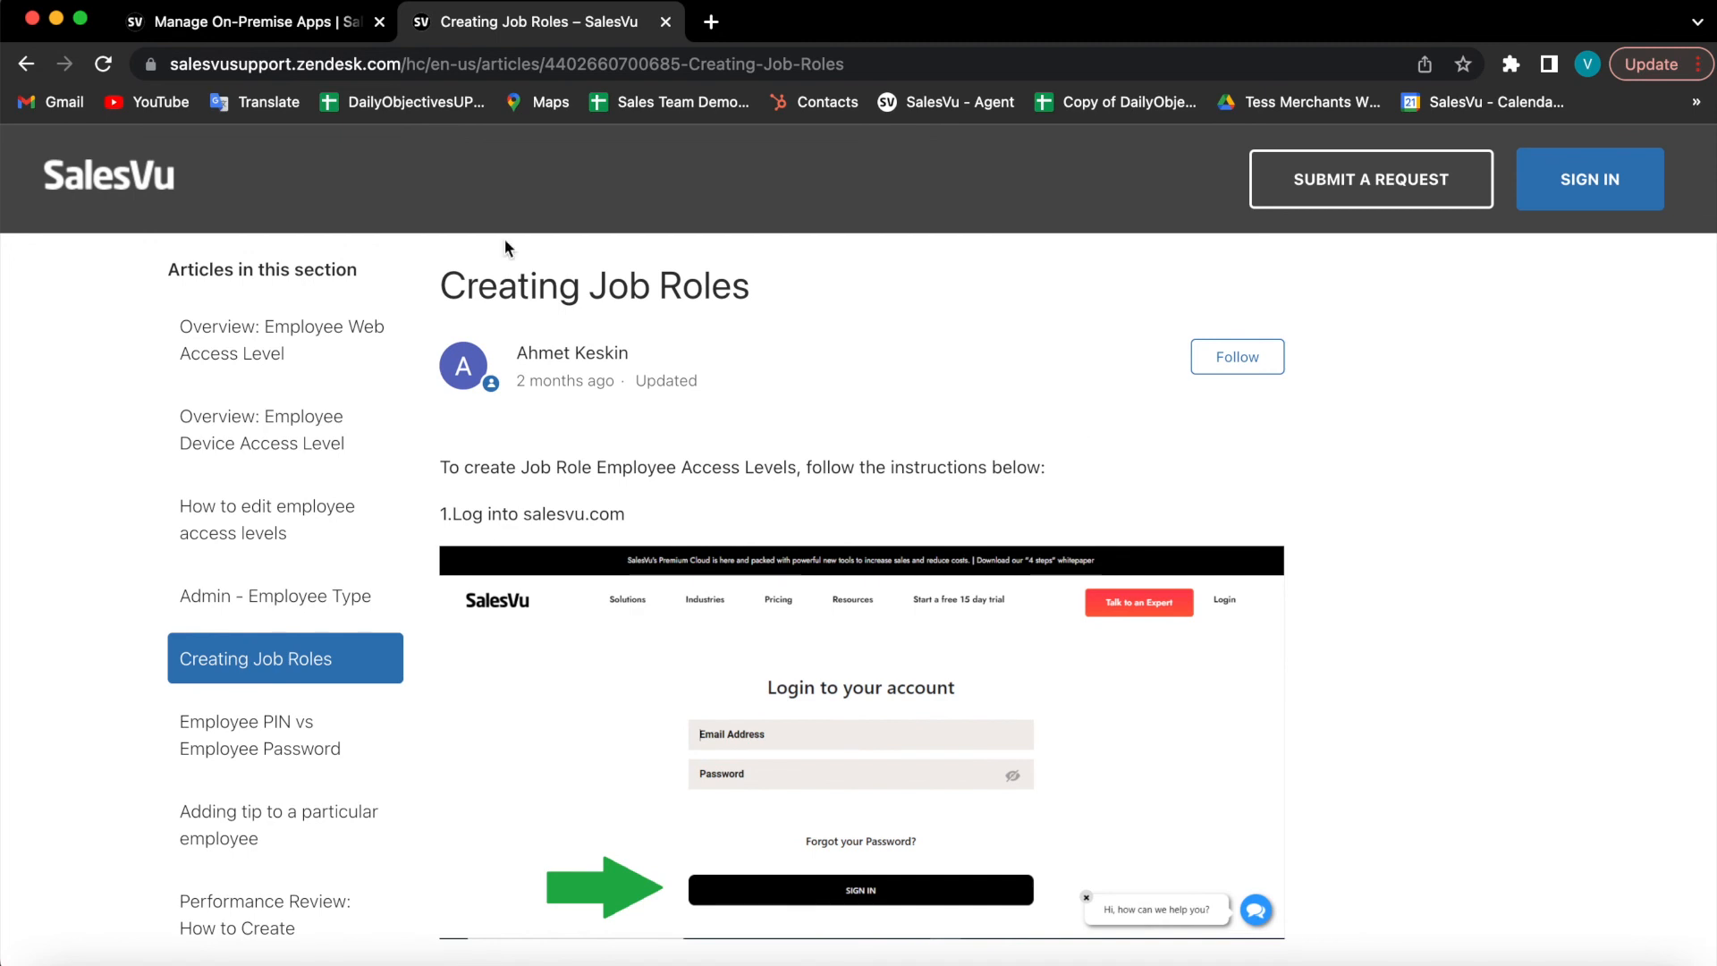
click(299, 27)
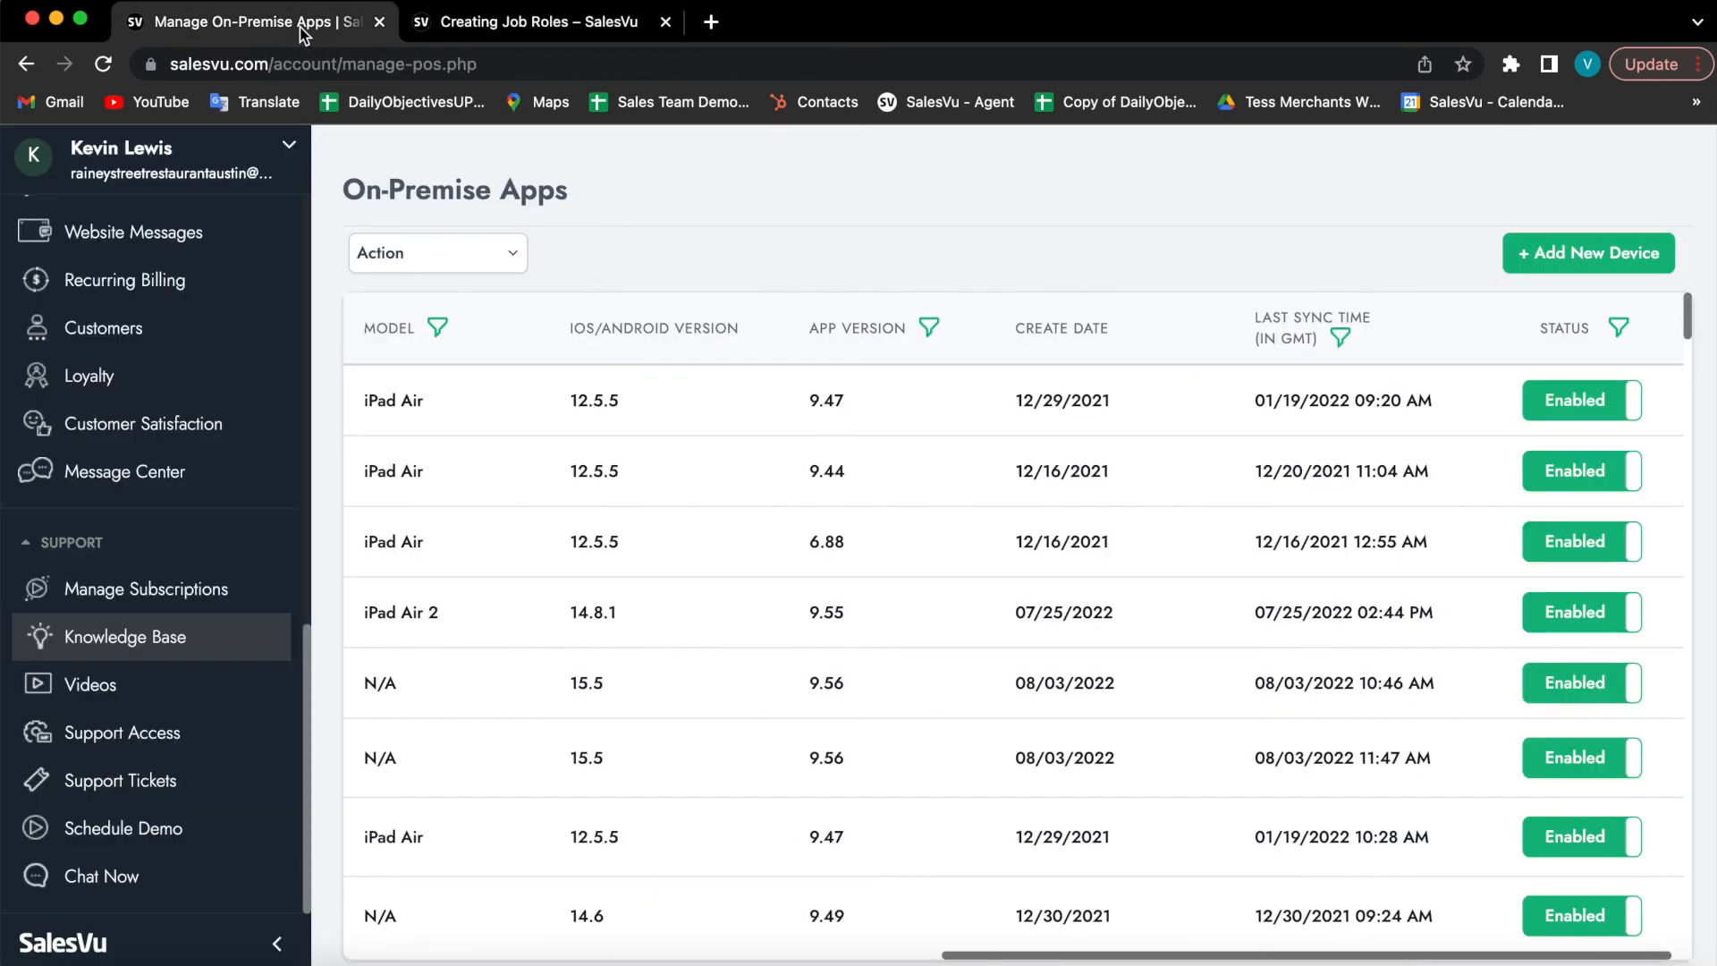
Step: Browse the Video Tutorials categories in a new tab, then return to the On-Premise Apps tab
click(176, 701)
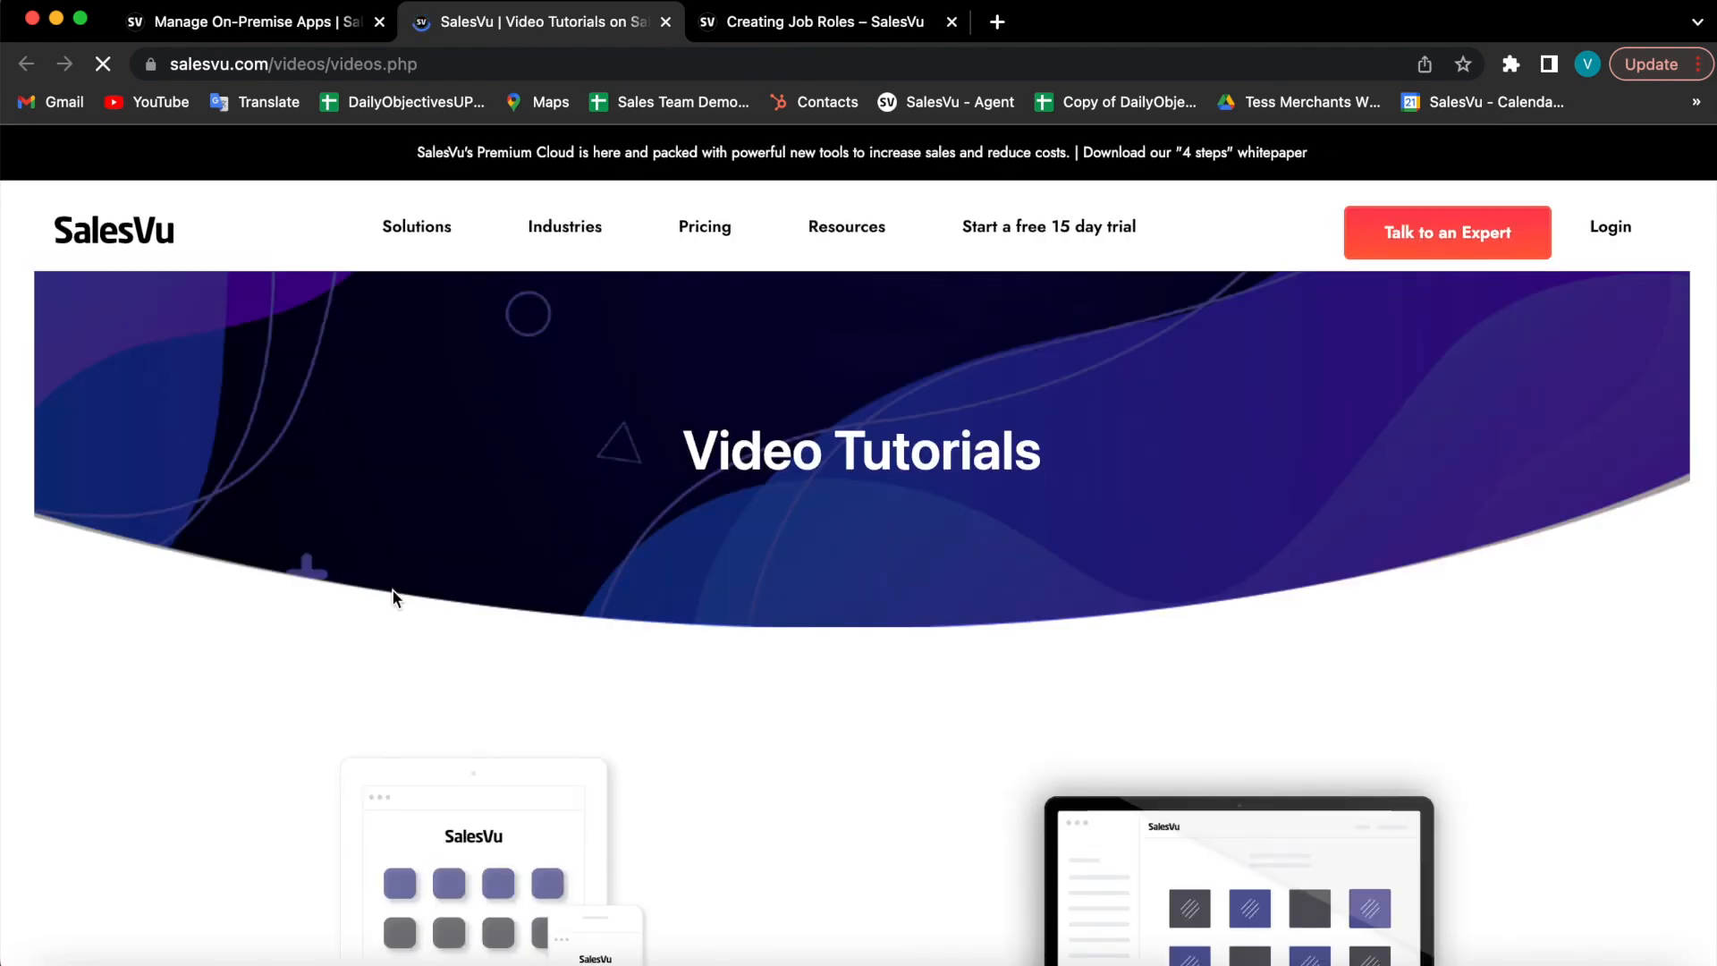
scroll(944, 534, down, 2)
scroll(947, 540, down, 4)
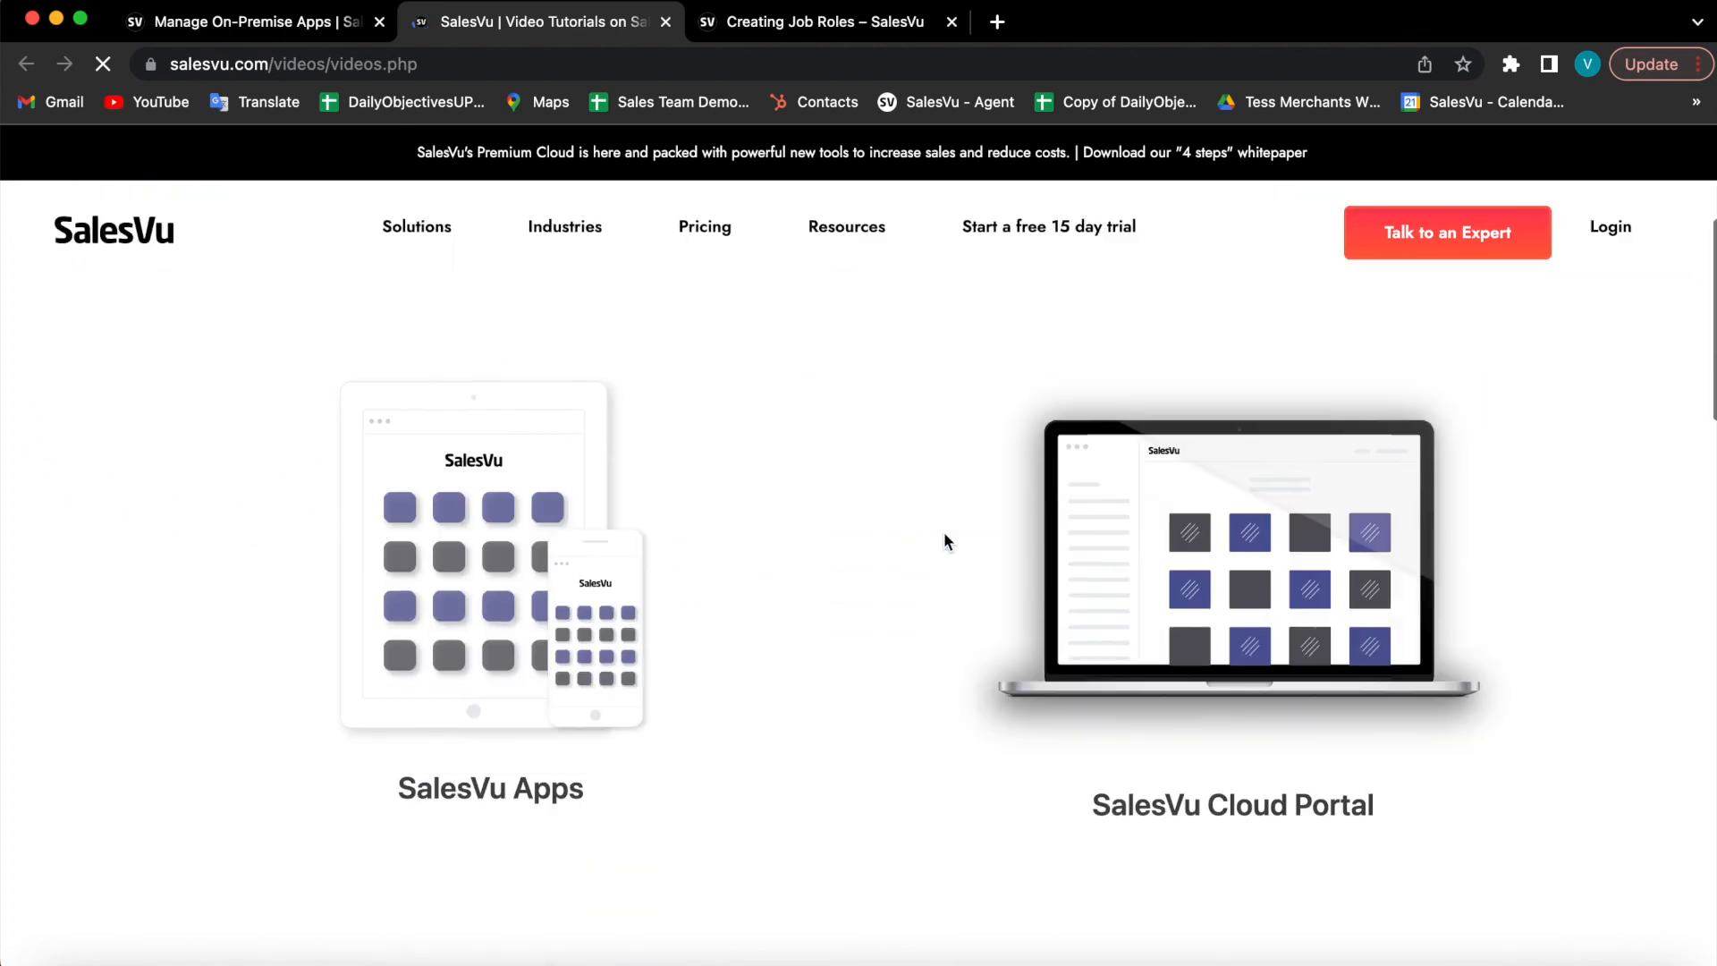
scroll(847, 671, down, 3)
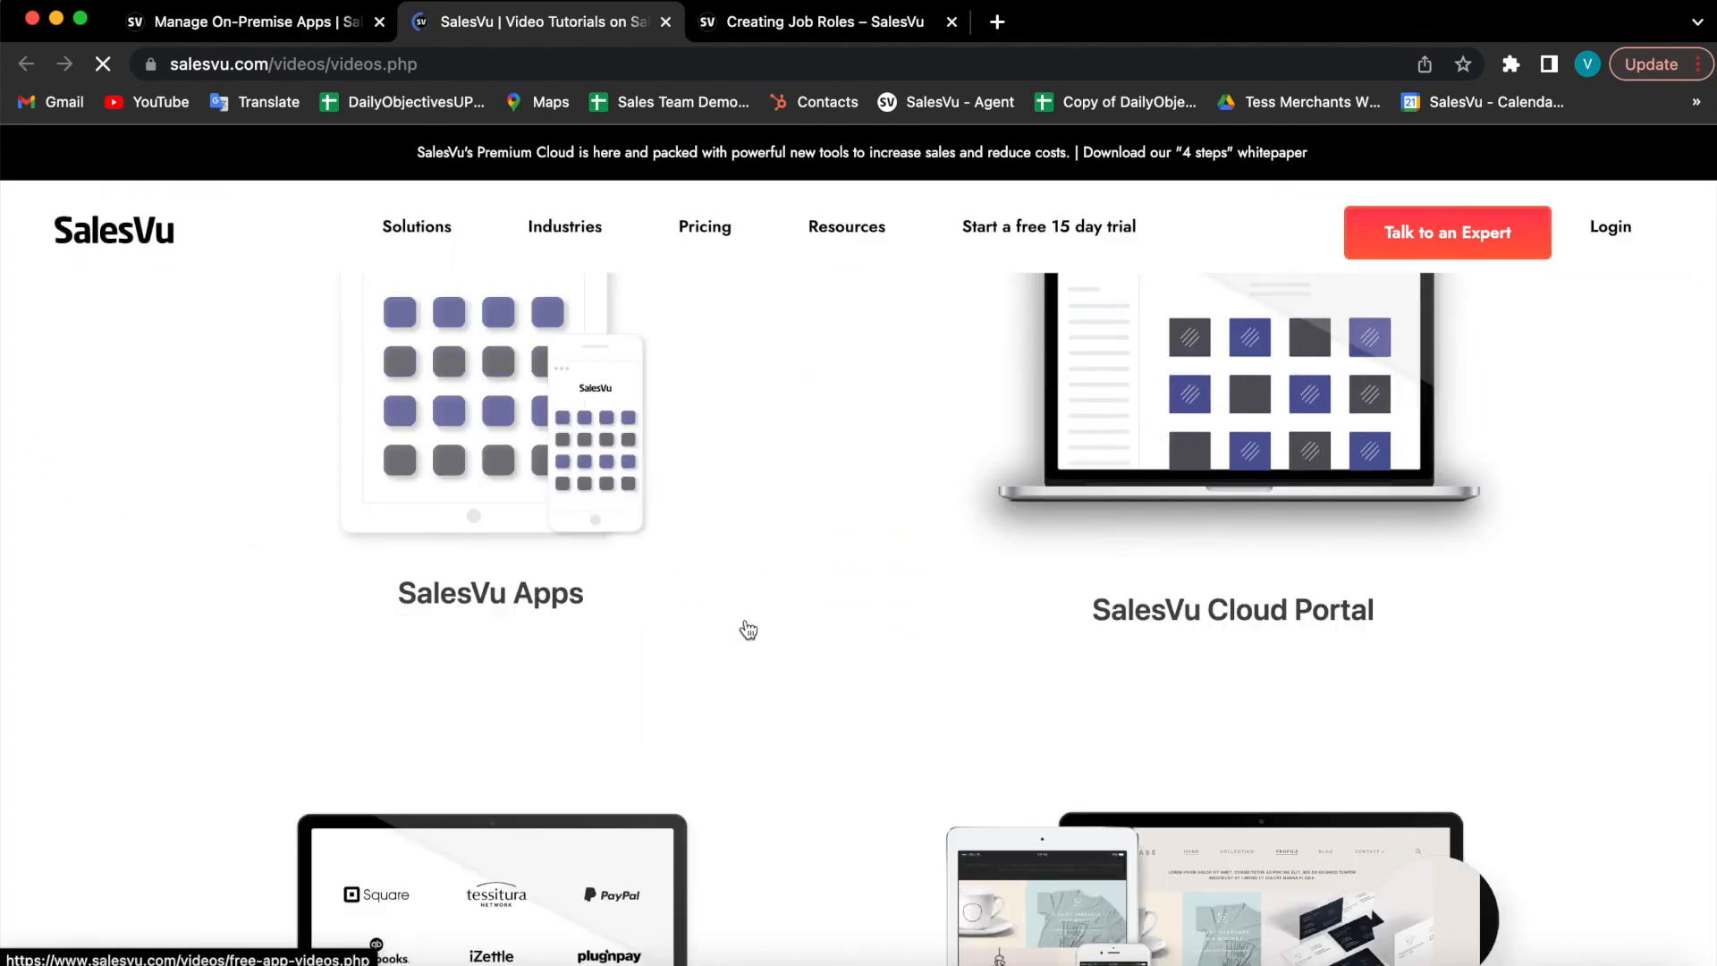
scroll(748, 630, down, 2)
scroll(749, 631, down, 3)
scroll(748, 631, down, 2)
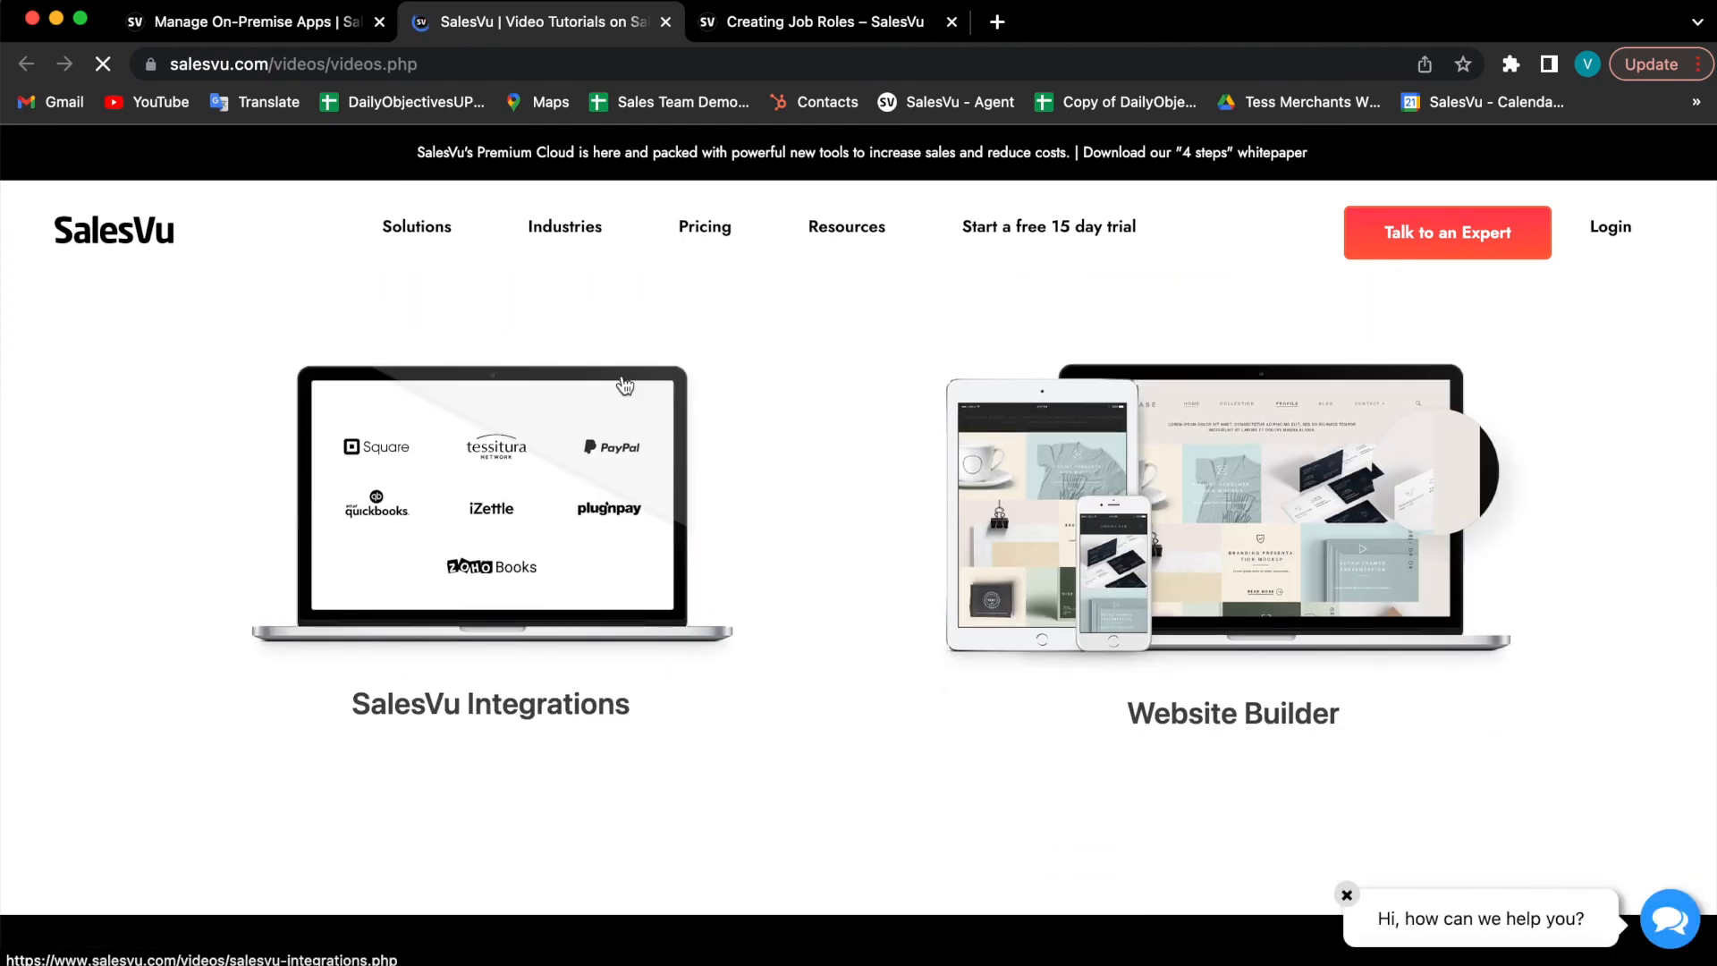
click(317, 32)
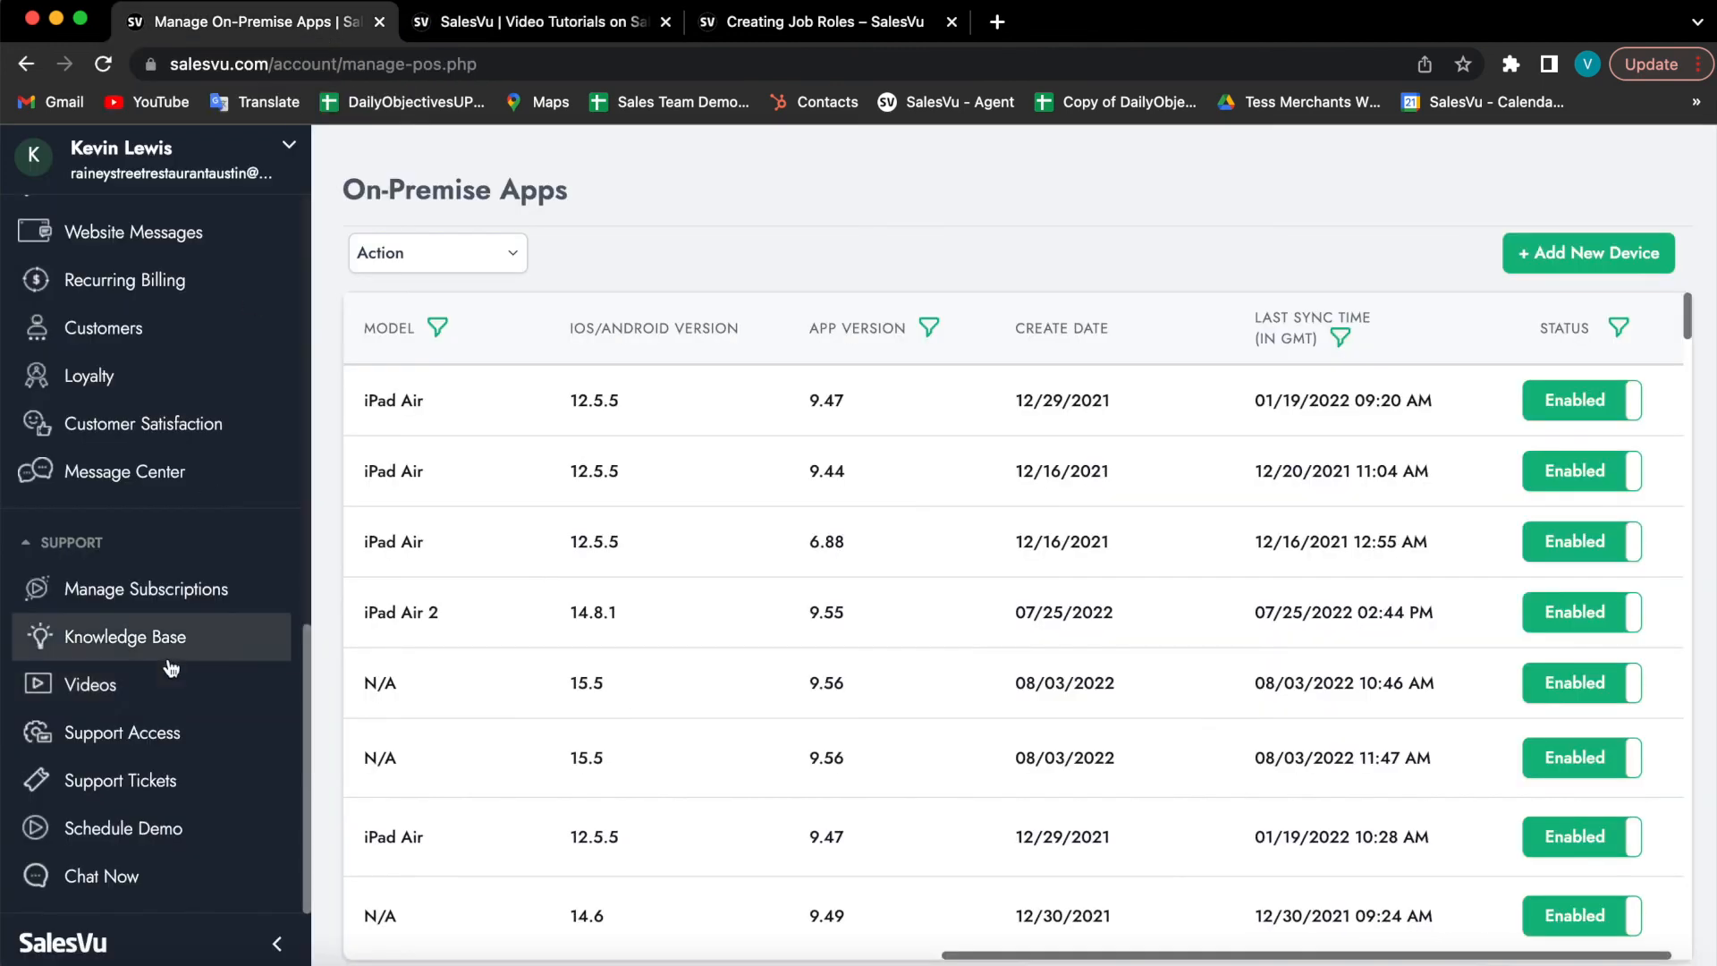